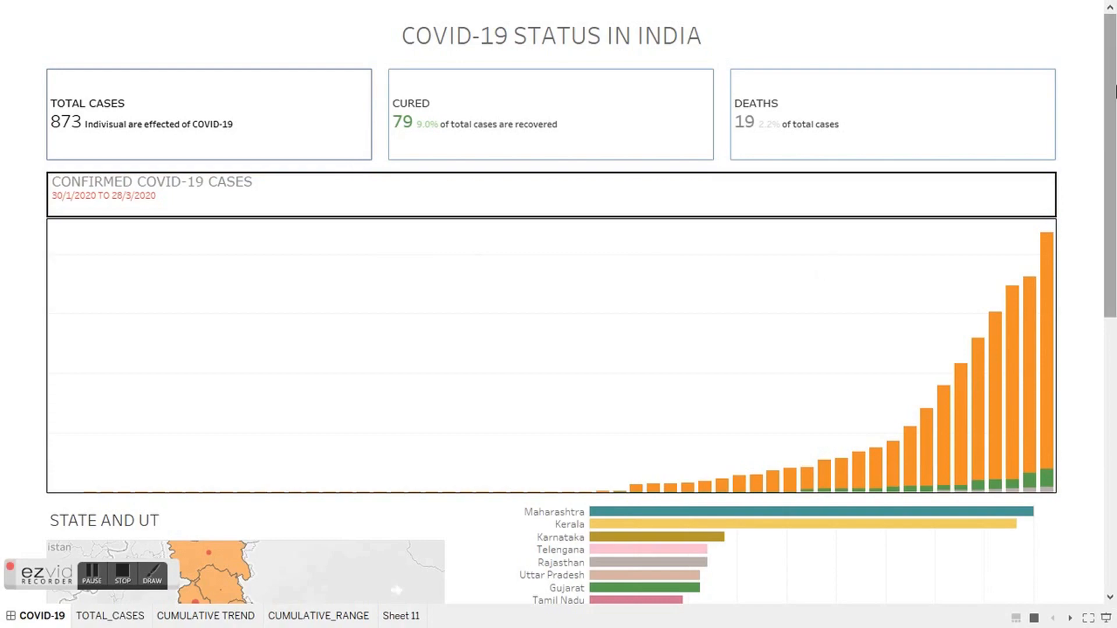
Step: Examine the finished COVID-19 dashboard's summary cards, state map and tooltips
left_click_drag(1115, 91, 1076, 60)
mouse_move(333, 120)
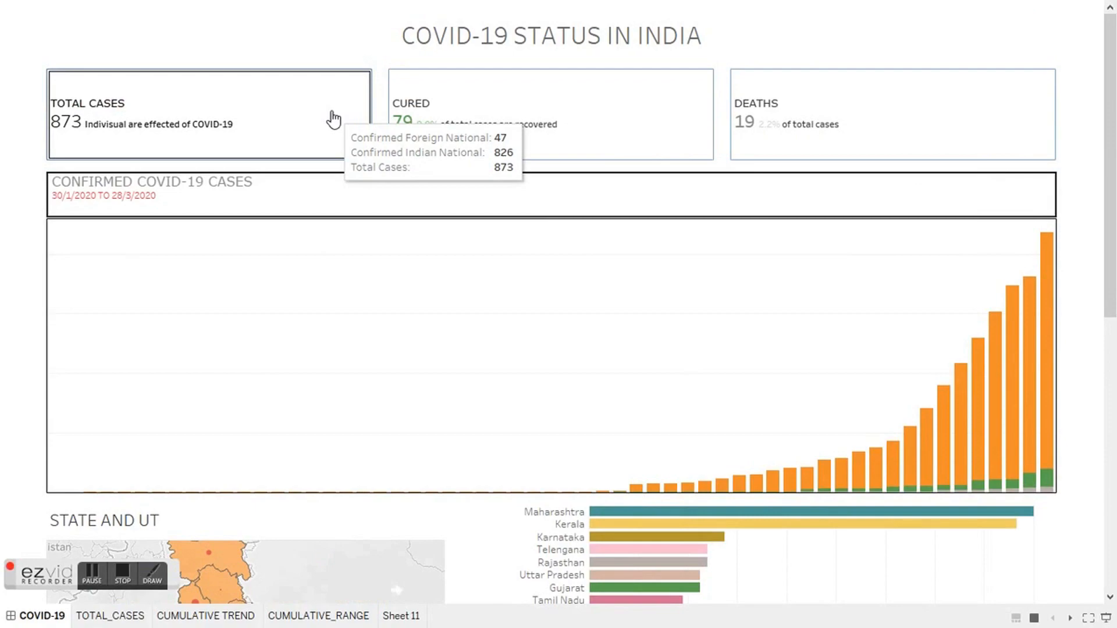
mouse_move(621, 113)
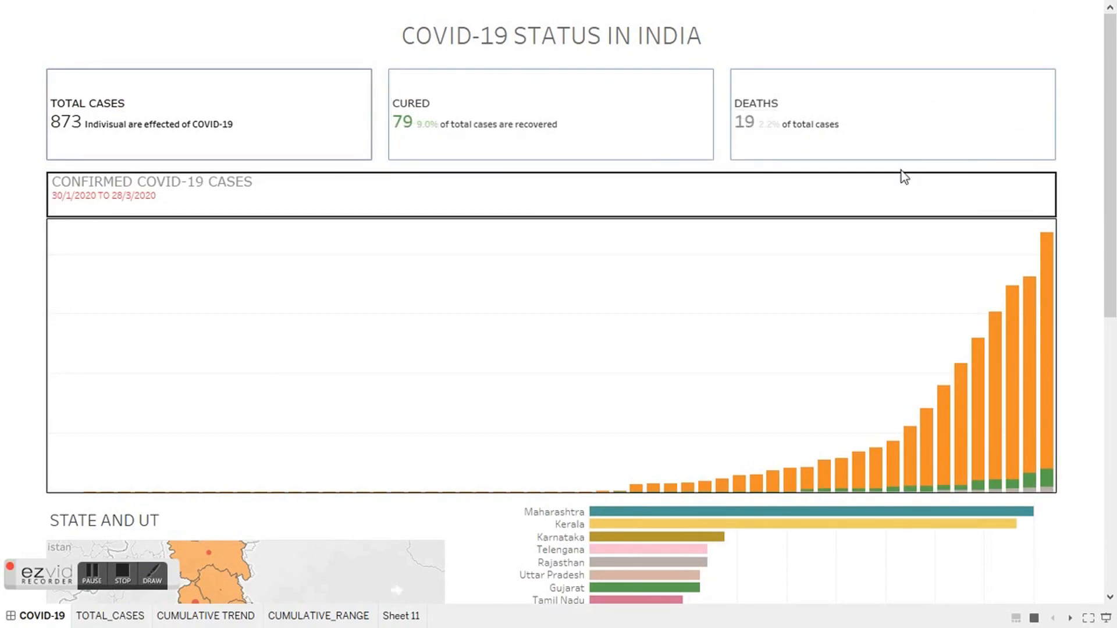
mouse_move(57, 494)
left_click_drag(1115, 297, 1114, 502)
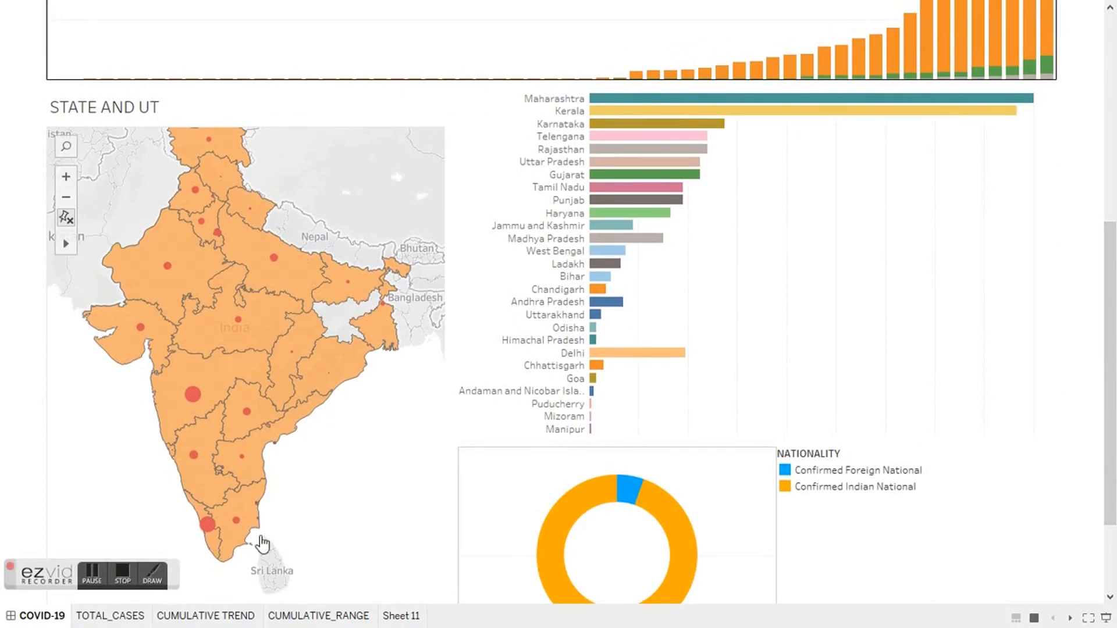
mouse_move(224, 550)
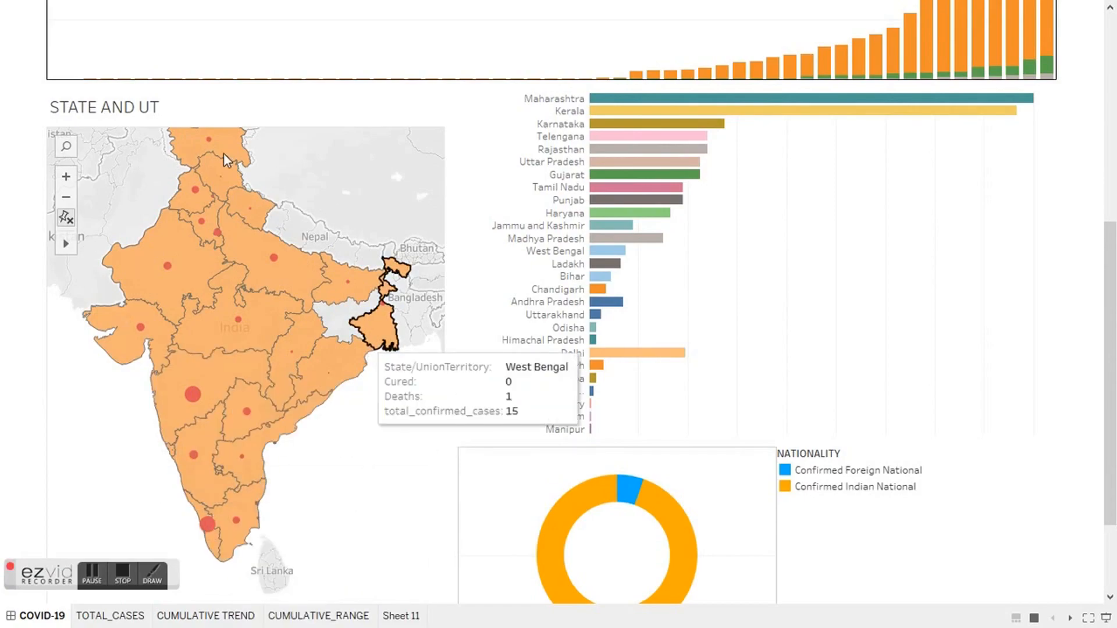
mouse_move(217, 156)
mouse_move(203, 190)
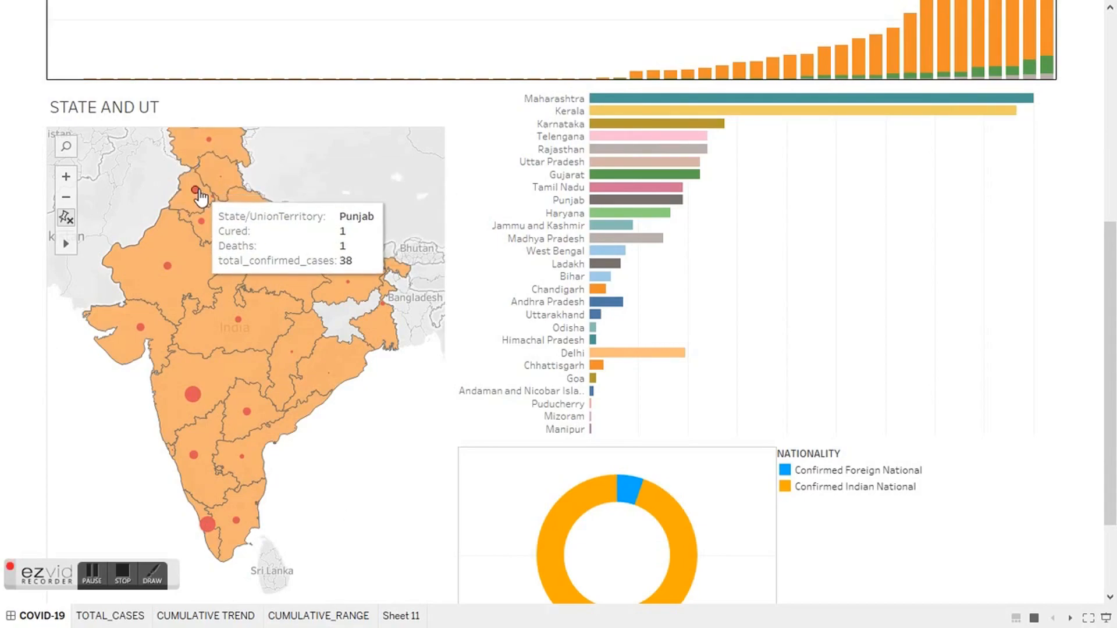
mouse_move(184, 252)
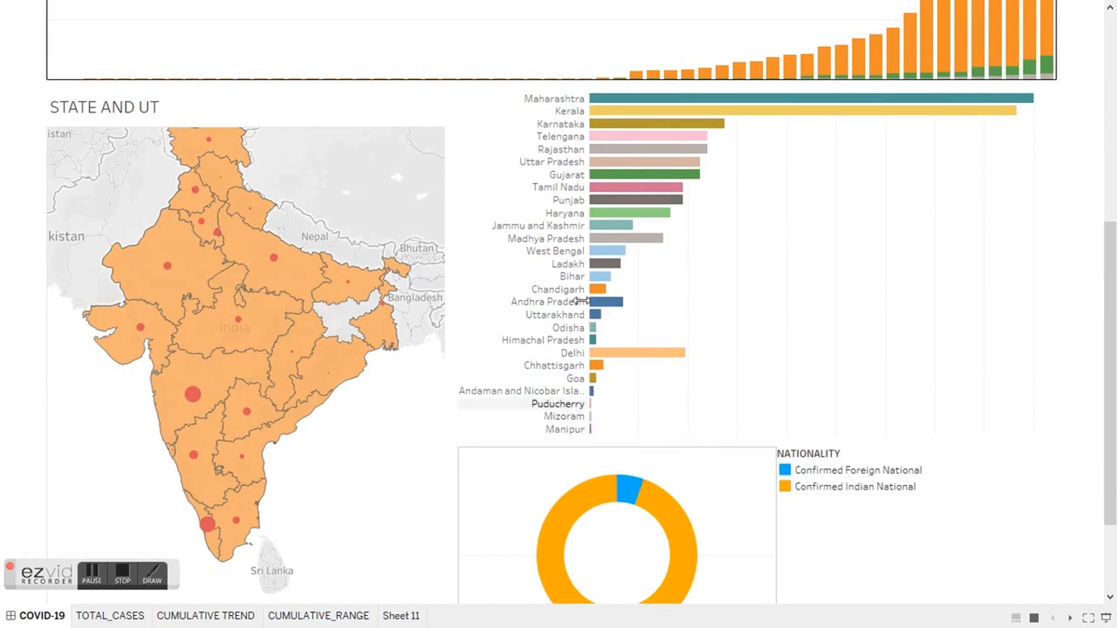
Step: Filter the dashboard to West Bengal by selecting its bar in the state chart, and review the filtered totals
mouse_move(605, 255)
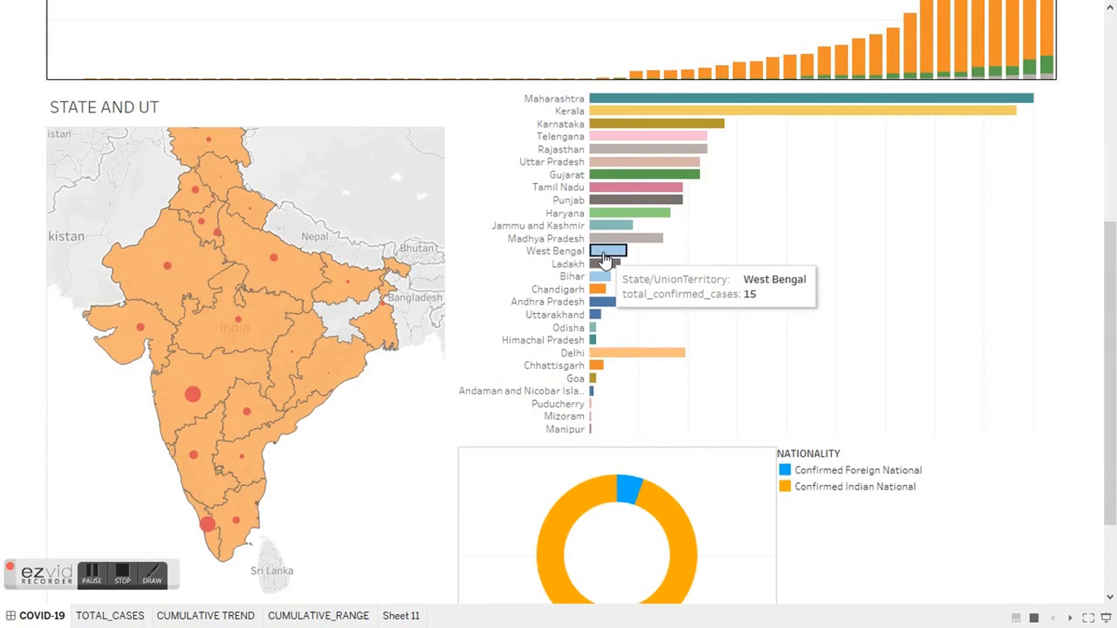
left_click(605, 256)
mouse_move(382, 308)
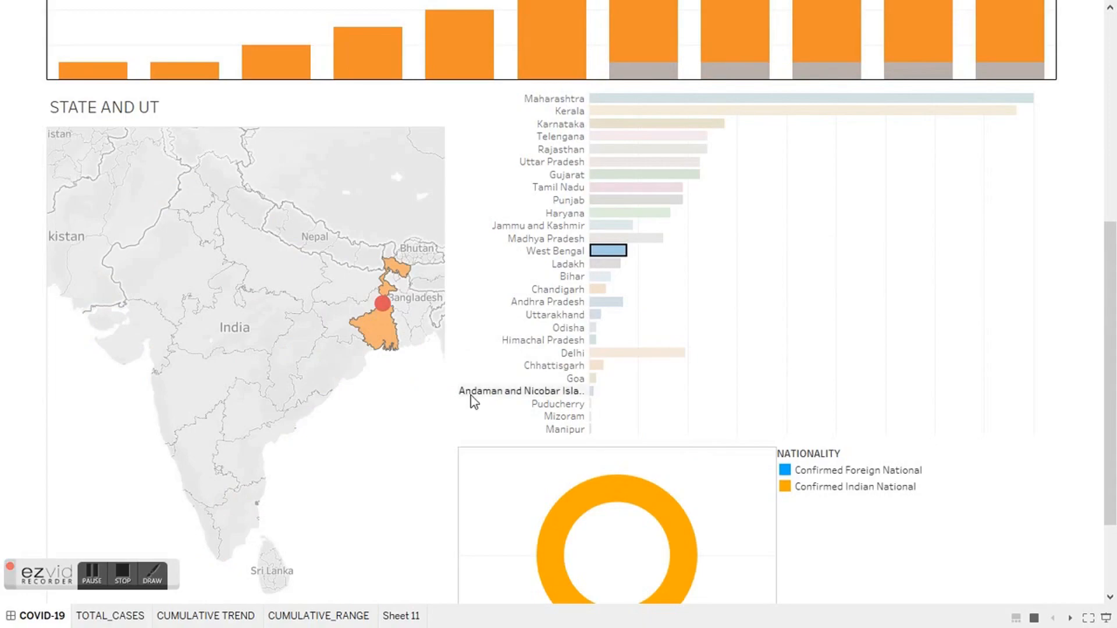
mouse_move(581, 508)
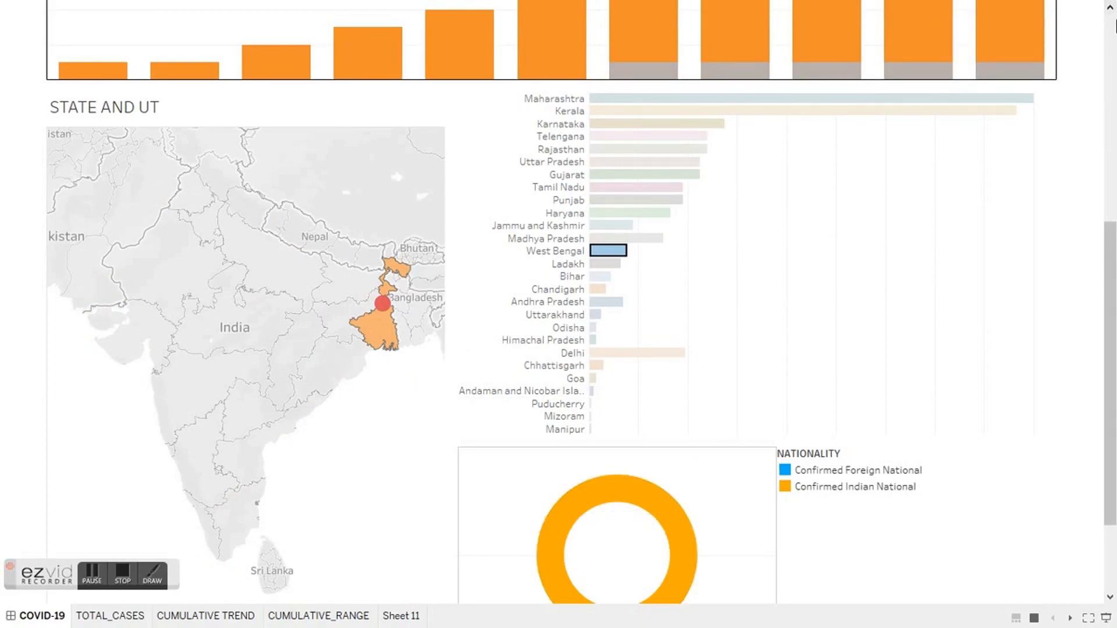
left_click(1112, 26)
mouse_move(96, 488)
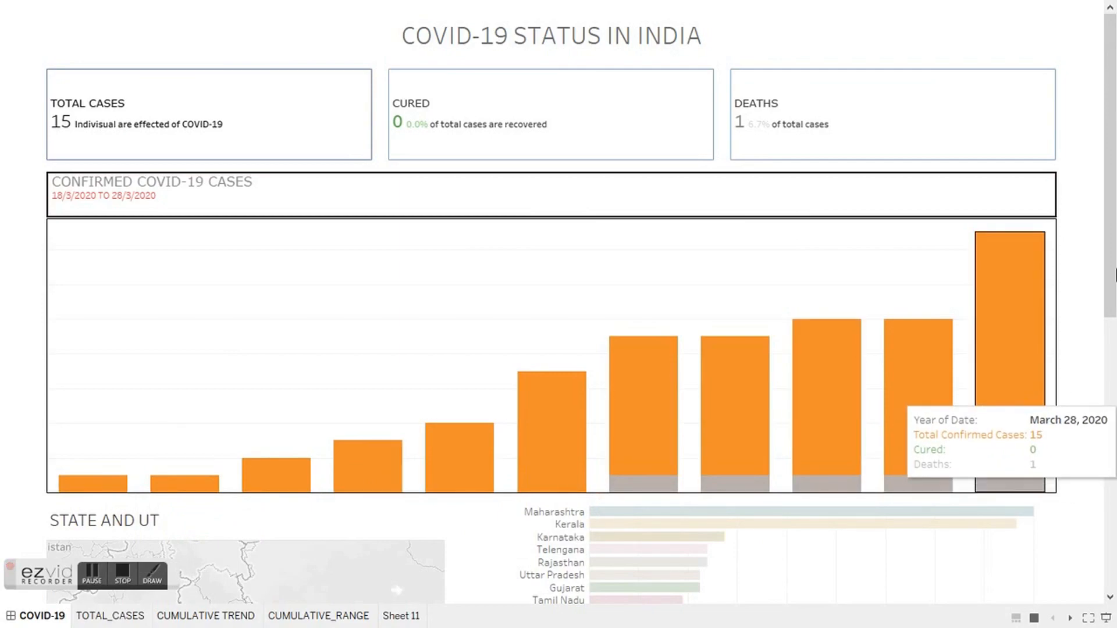
left_click_drag(1115, 264, 1115, 463)
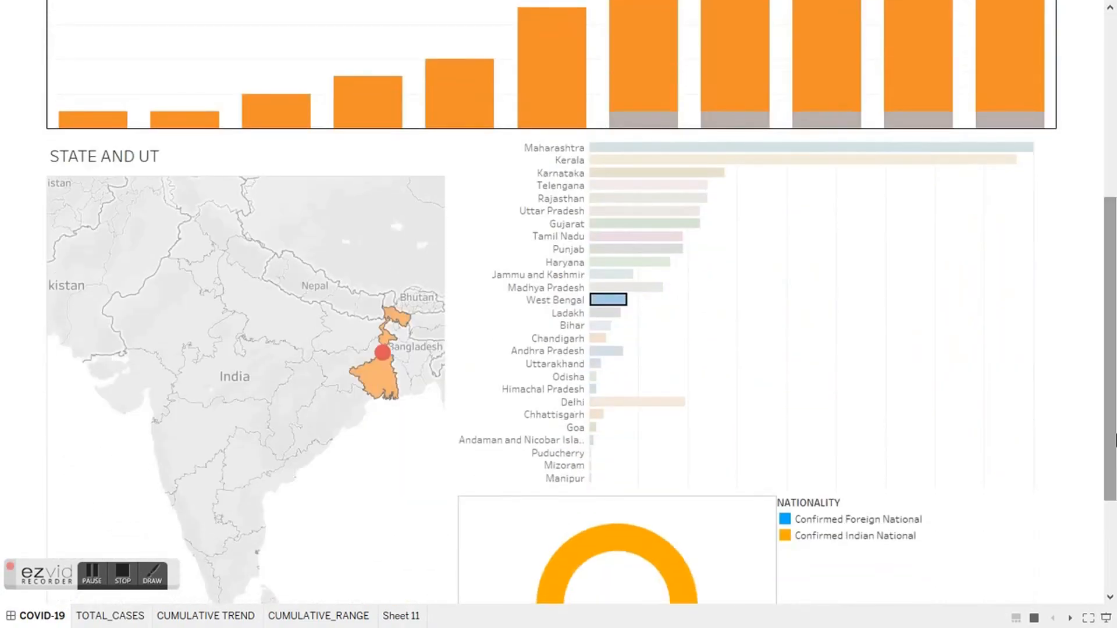
Step: Filter the dashboard to Maharashtra by selecting its bar, and review the filtered case chart
left_click(623, 152)
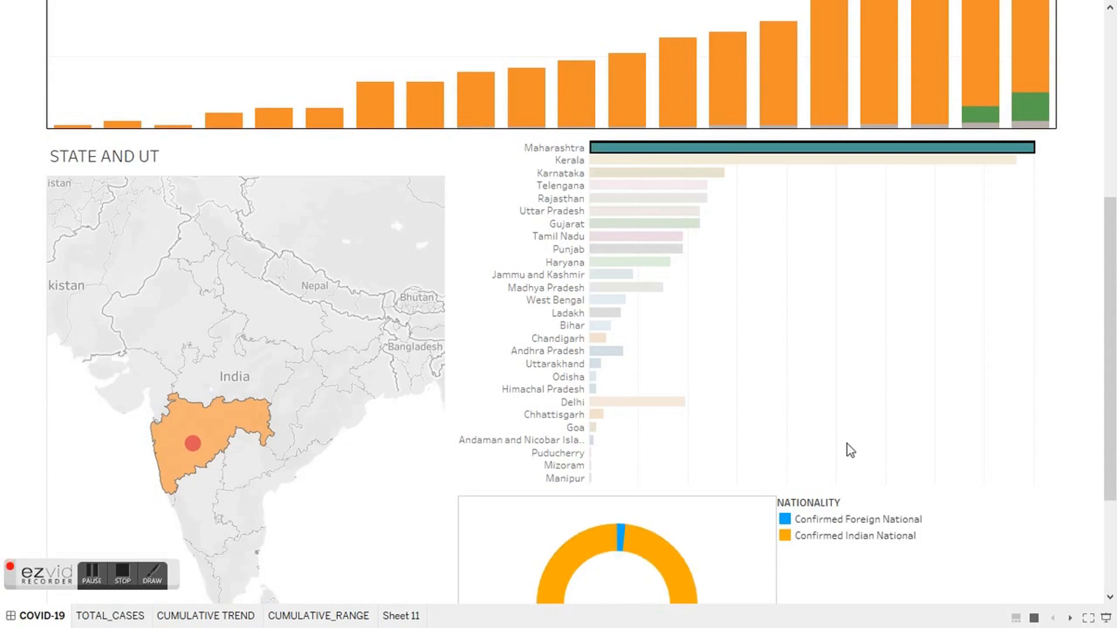
left_click_drag(1109, 348, 1109, 163)
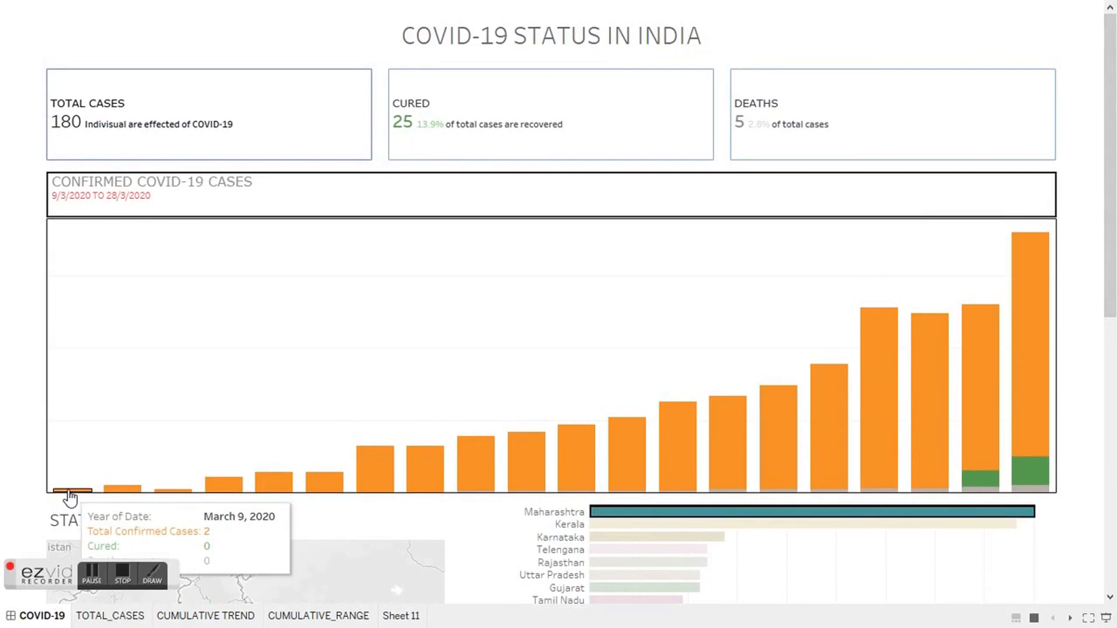
mouse_move(1033, 353)
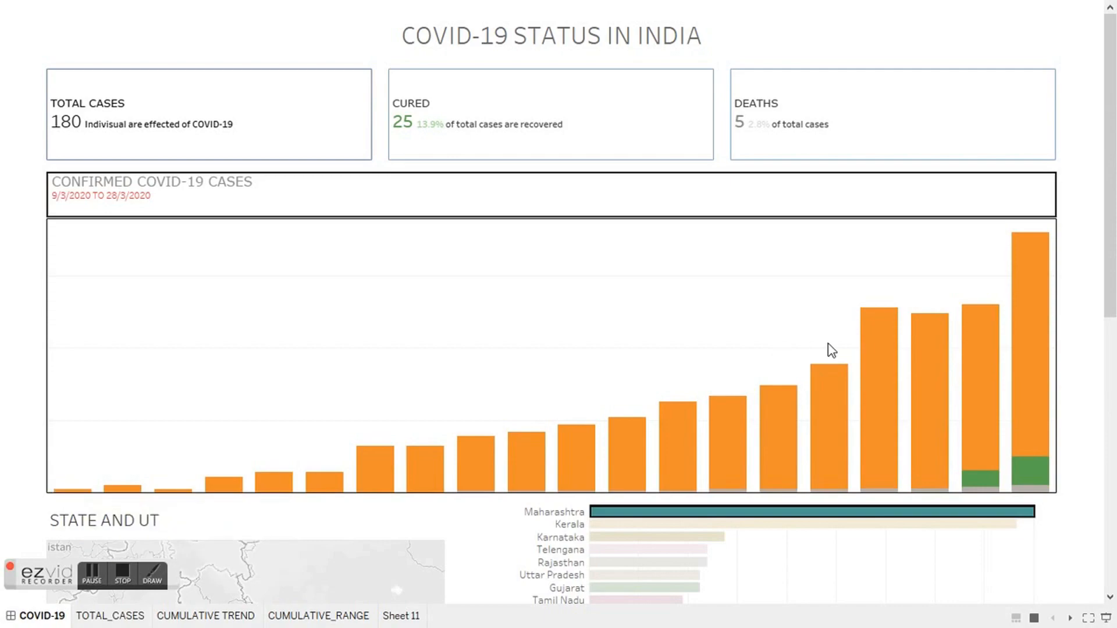
mouse_move(1018, 320)
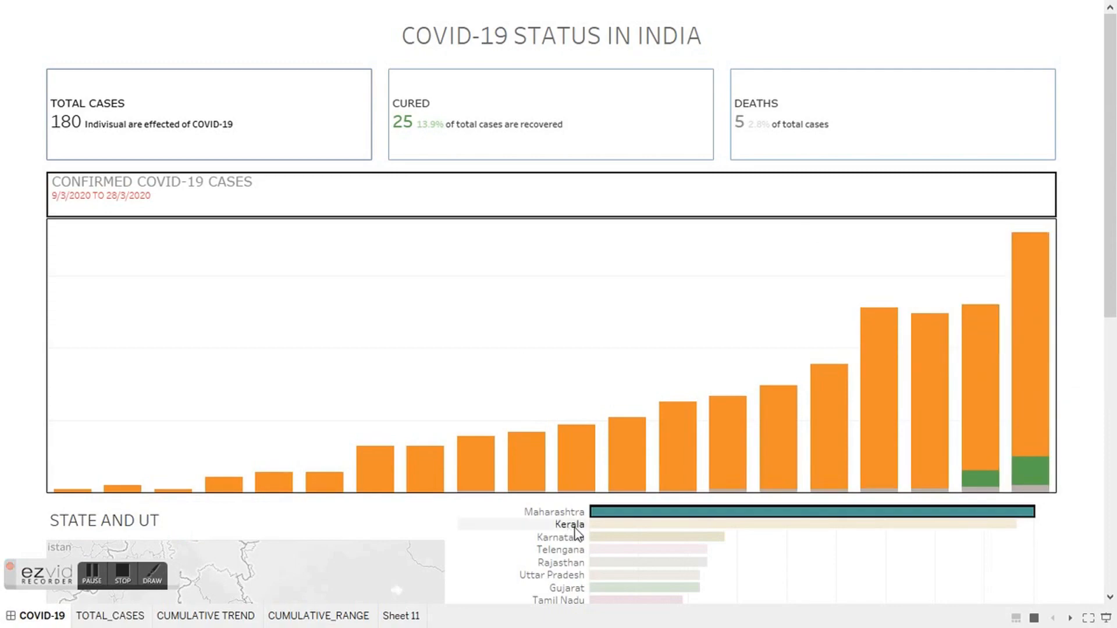
mouse_move(712, 517)
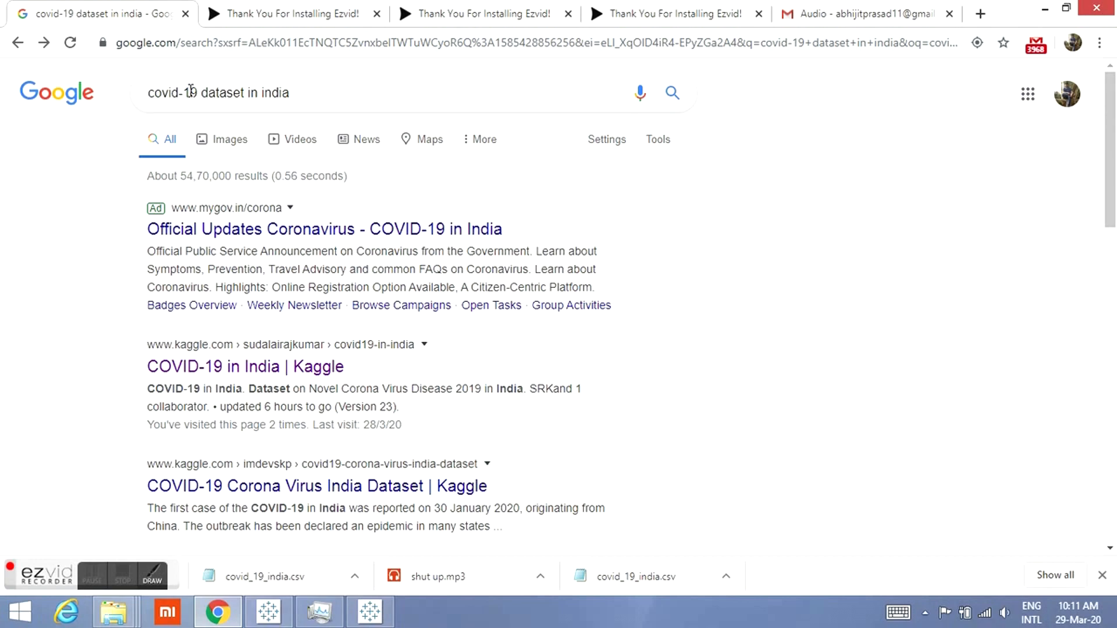
Step: Open the Kaggle COVID-19 in India dataset page and select the covid_19_india.csv data source
left_click(221, 373)
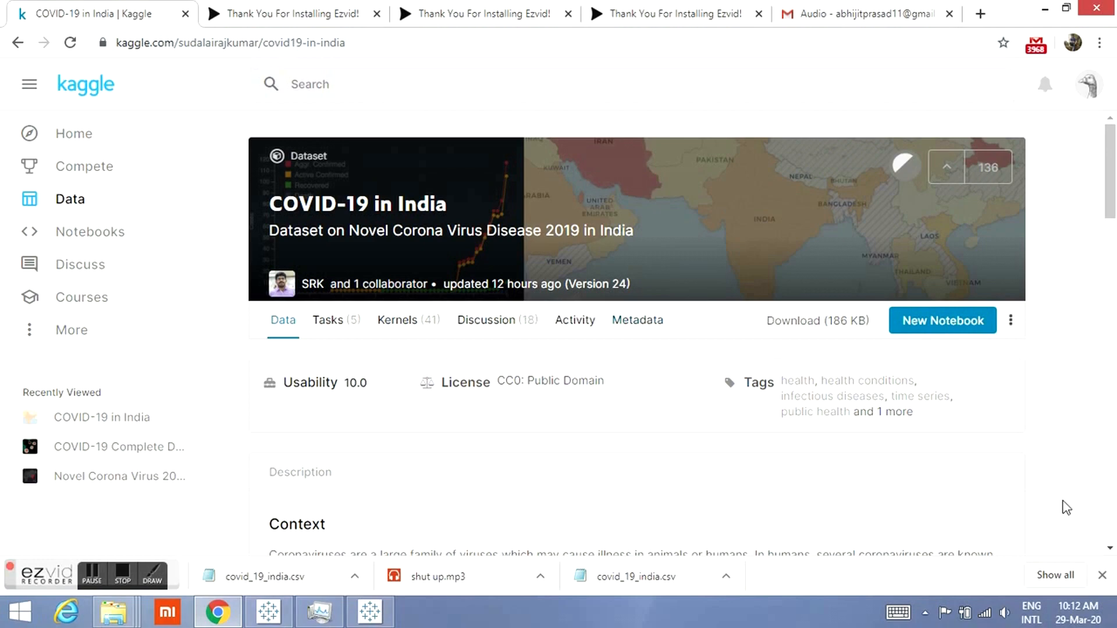
scroll(1109, 550, "down", 3)
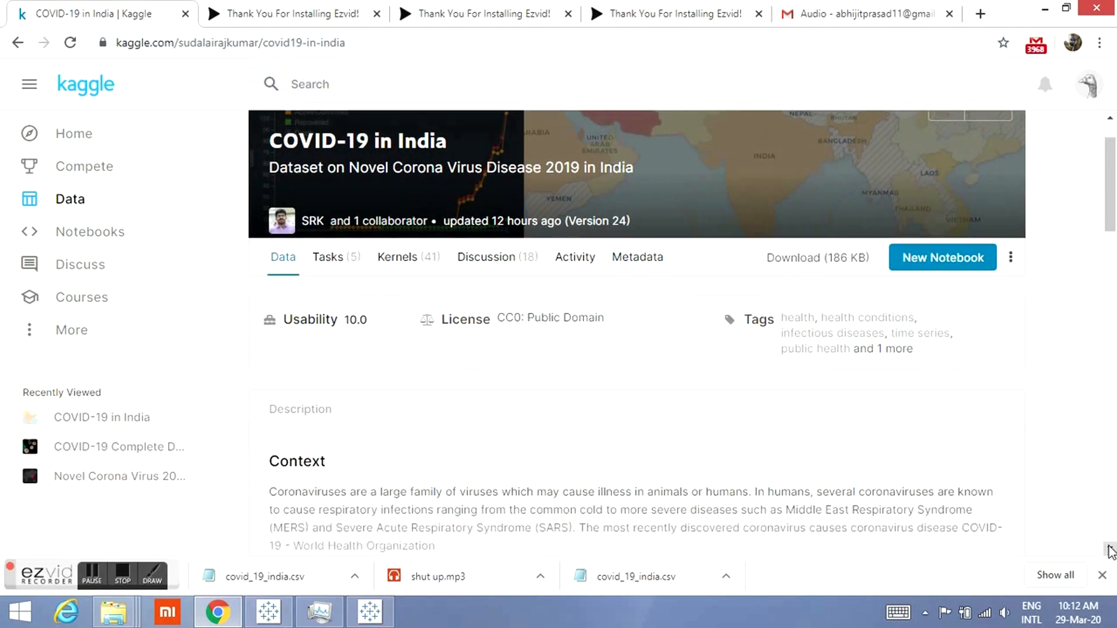
scroll(1110, 550, "down", 2)
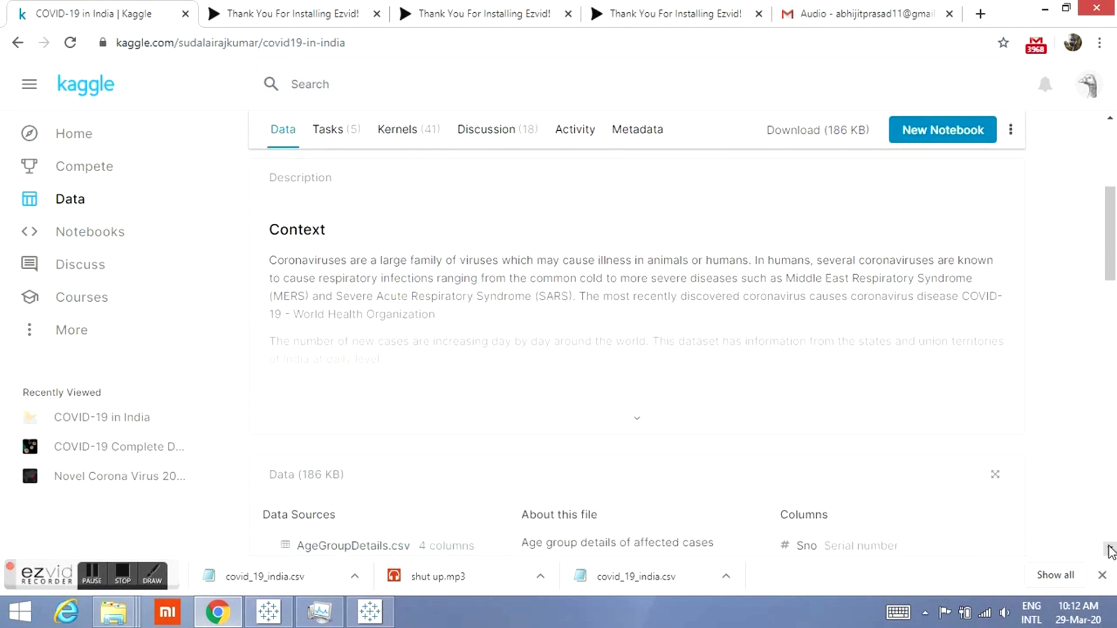
scroll(1110, 550, "down", 3)
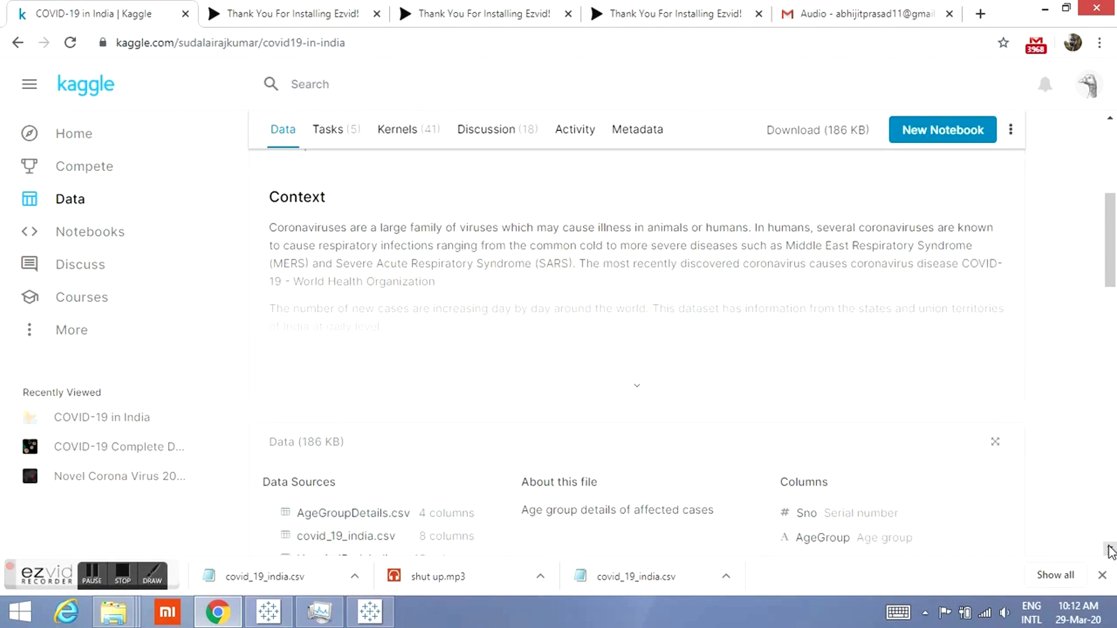
scroll(1109, 550, "down", 2)
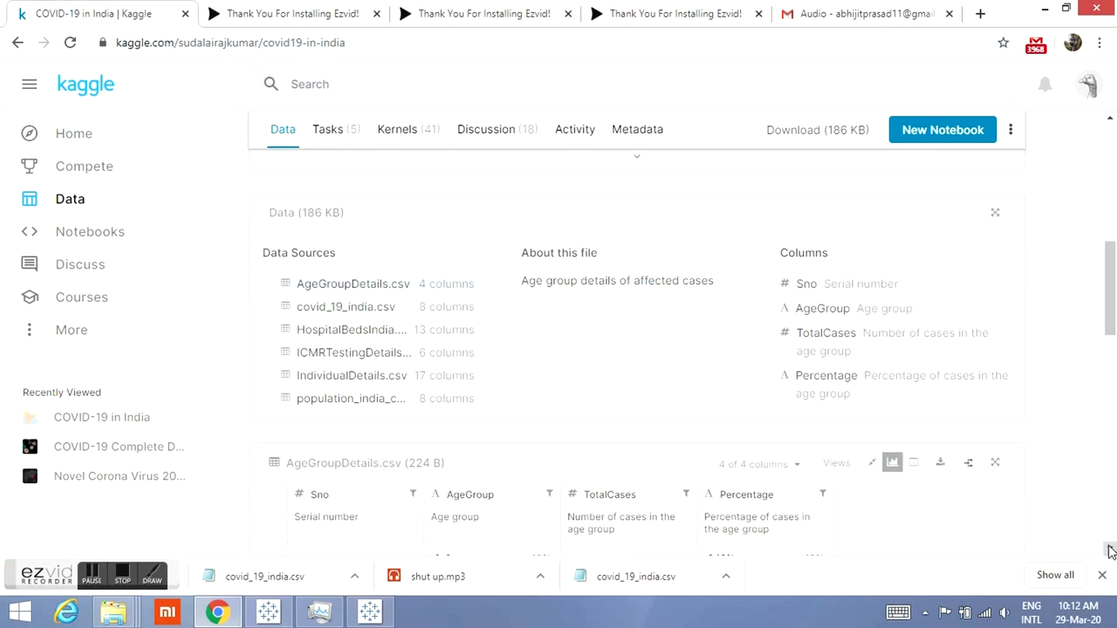
scroll(1109, 550, "down", 1)
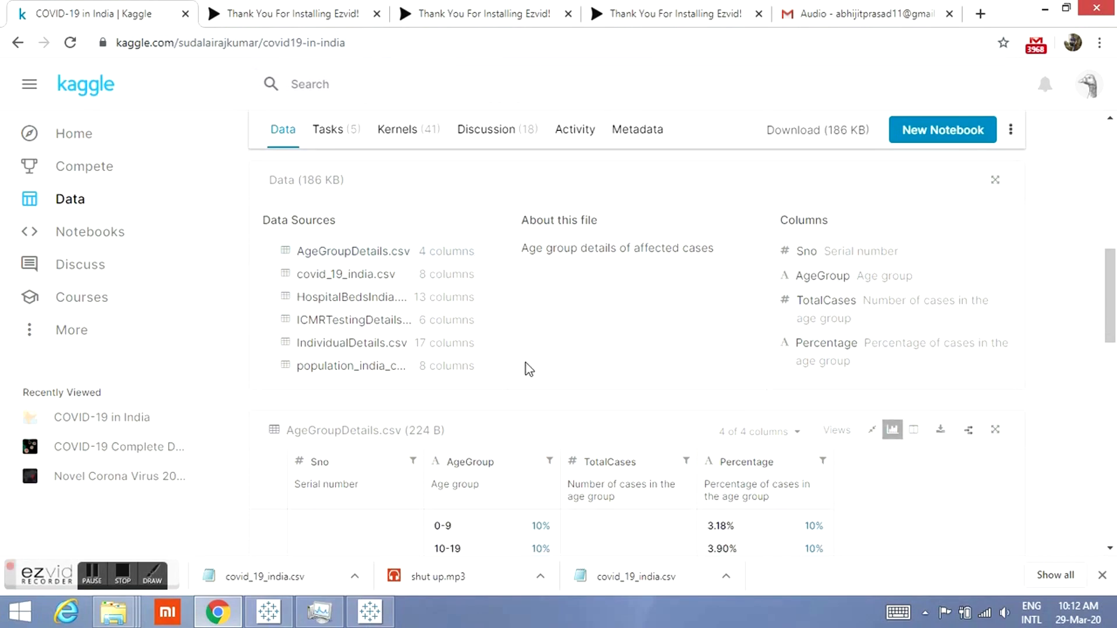
left_click(384, 285)
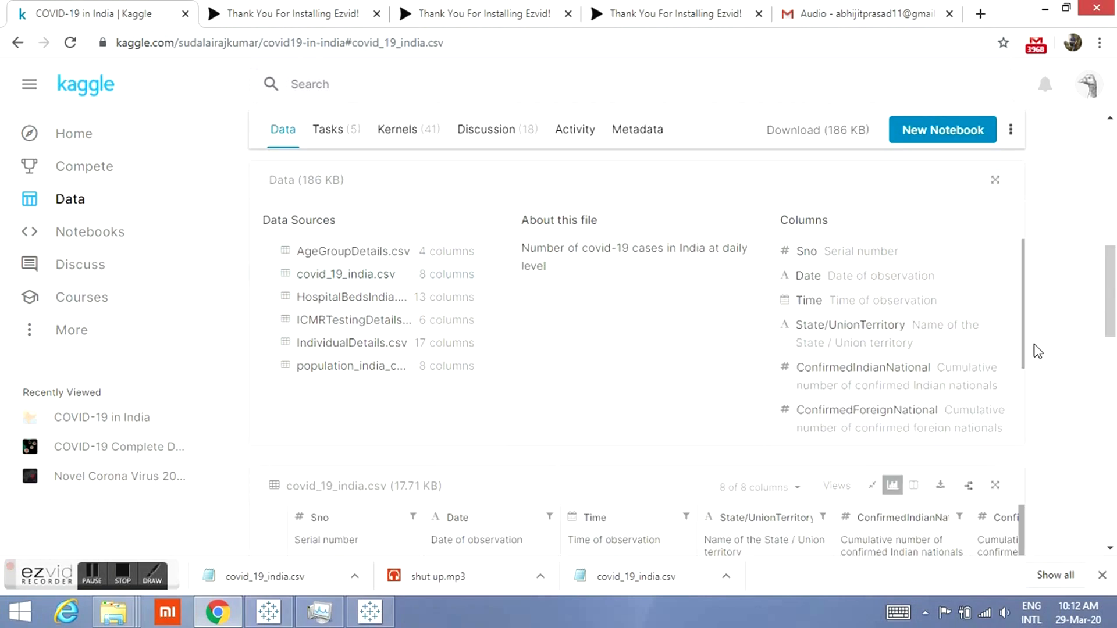
Step: Download covid_19_india.csv into the covid-19 folder
left_click_drag(1022, 367, 1024, 309)
scroll(549, 392, "down", 5)
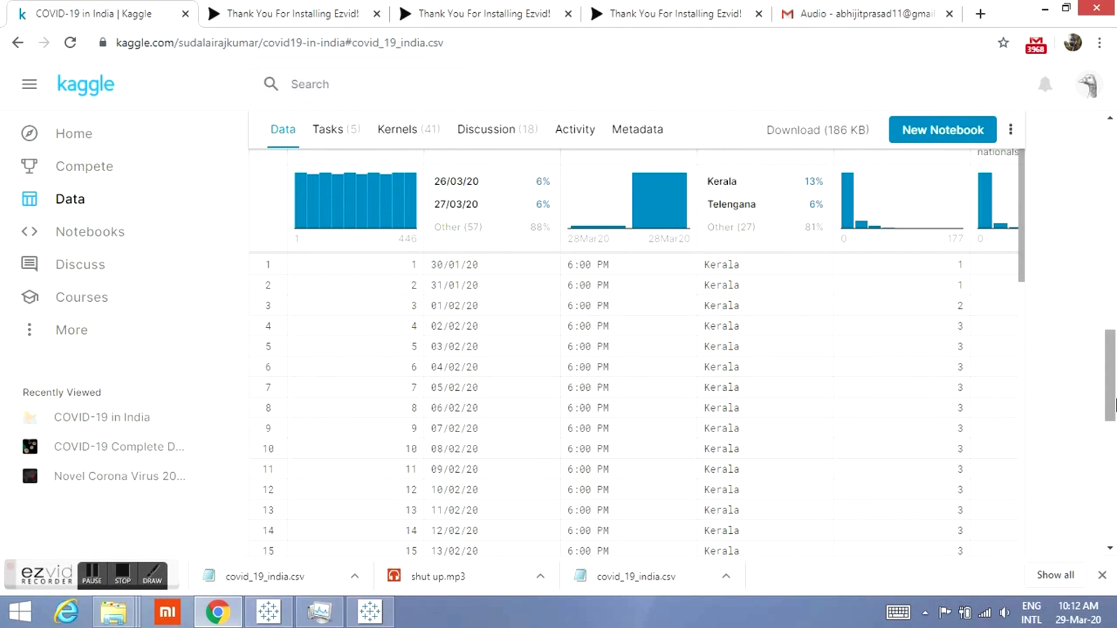
left_click_drag(1116, 290, 1114, 326)
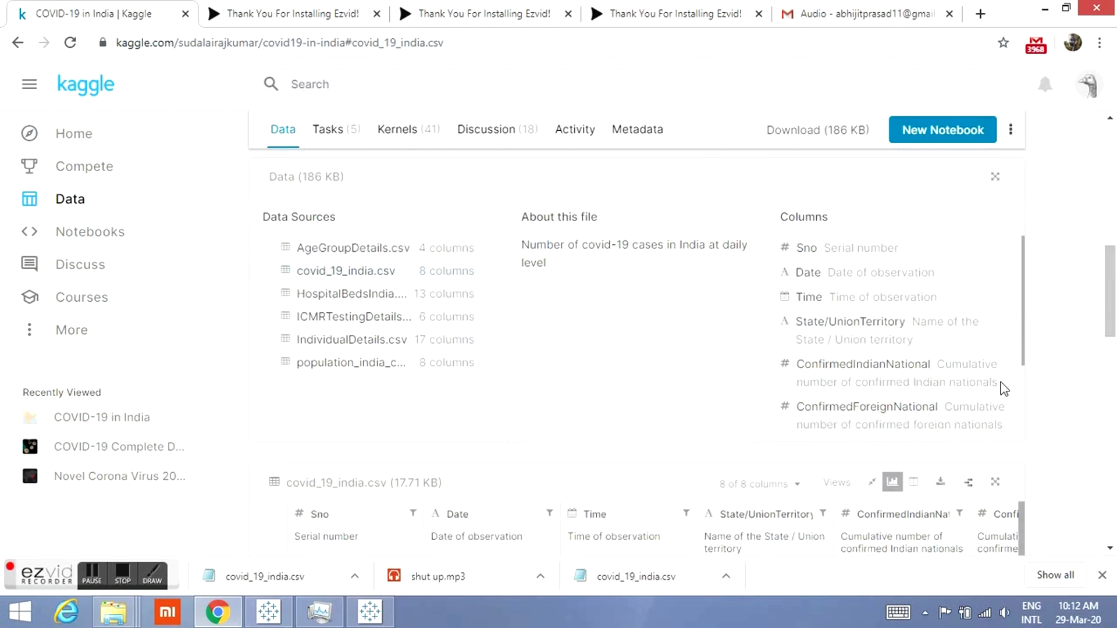
left_click(939, 487)
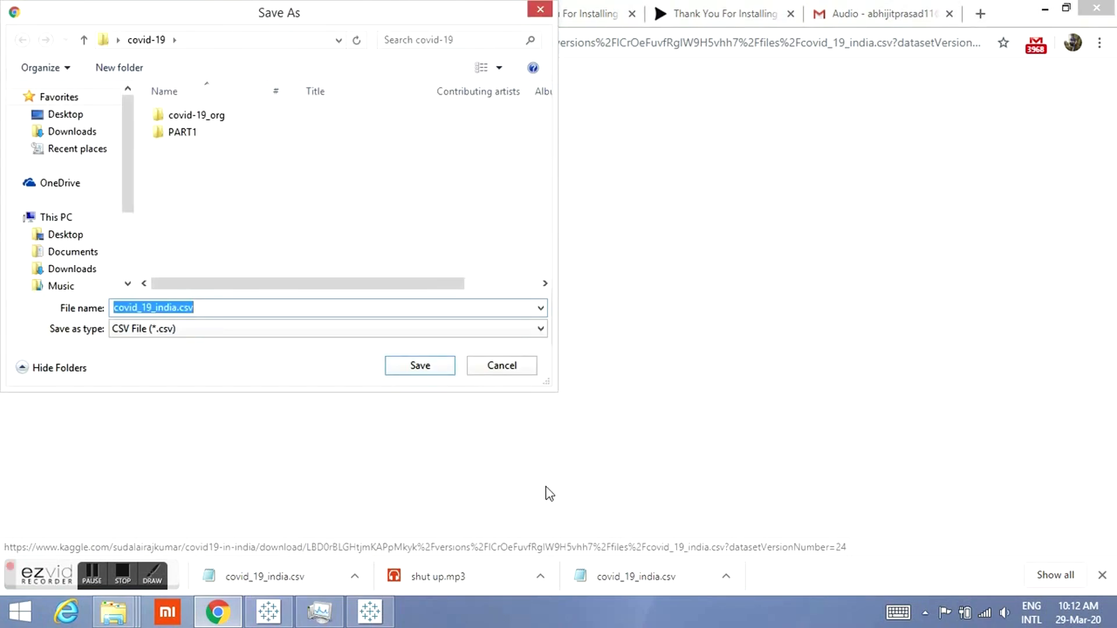
left_click(439, 374)
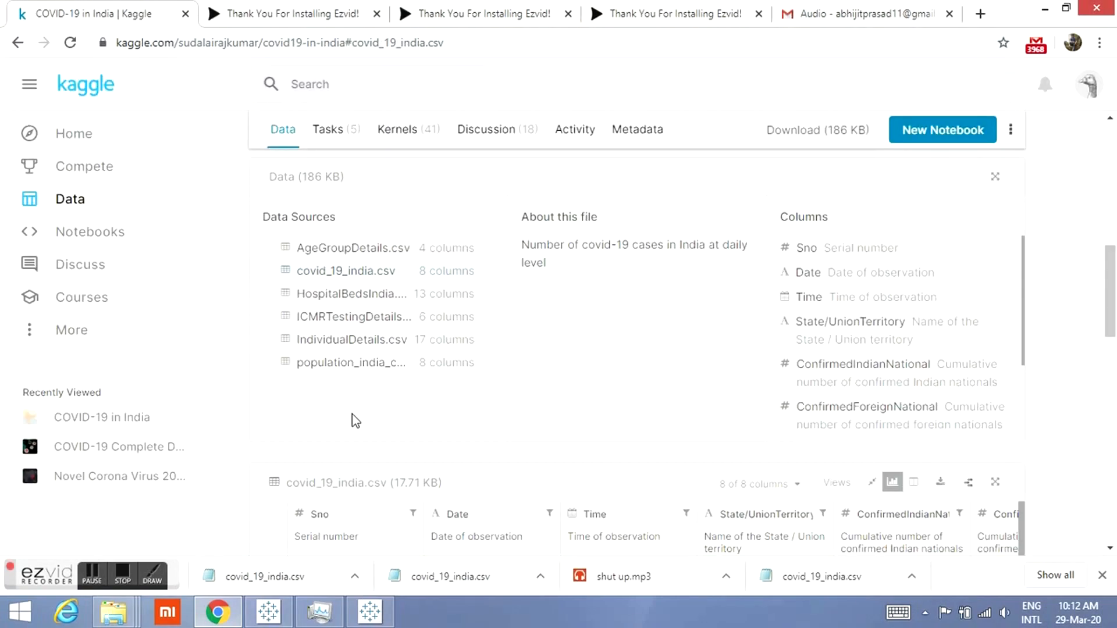
Step: Switch to Tableau Public and connect to covid_19_india.csv as a text file
left_click(369, 611)
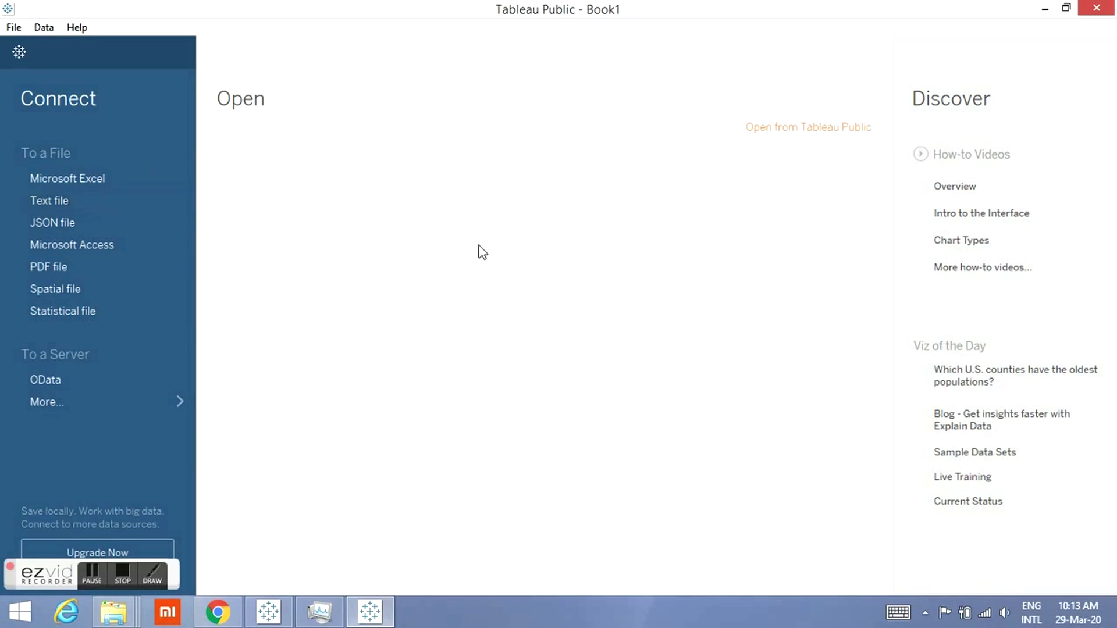
left_click(64, 201)
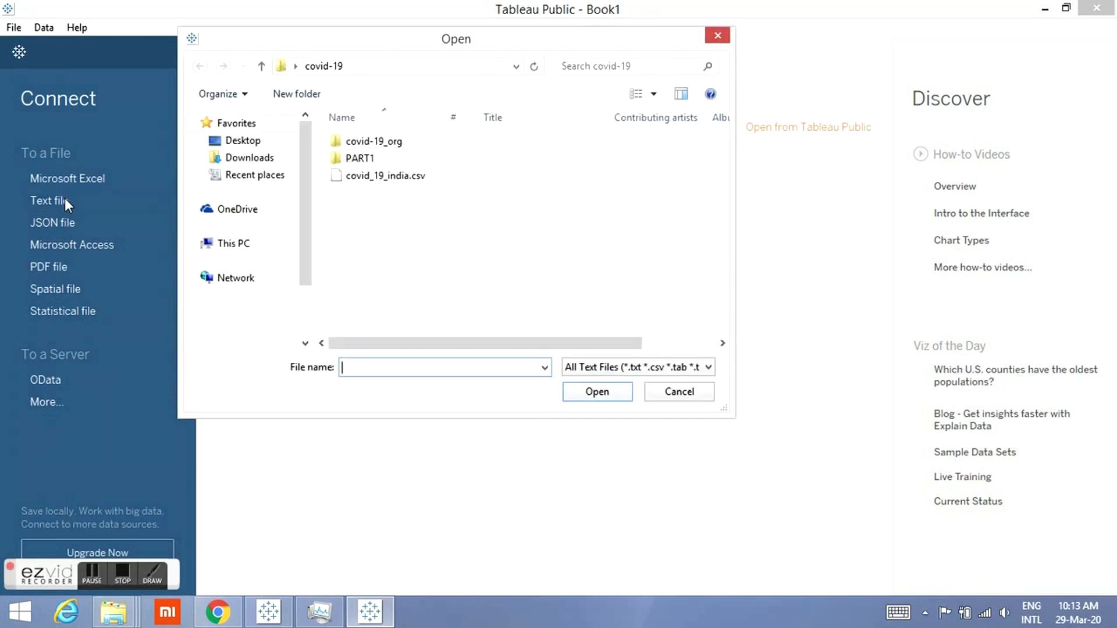
left_click(415, 177)
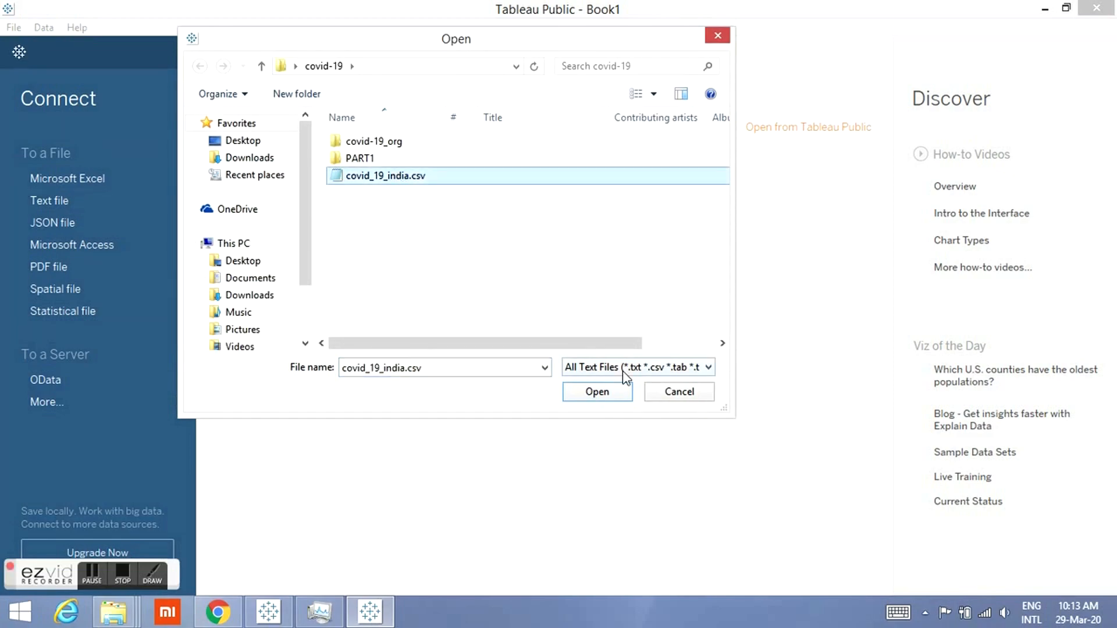
left_click(597, 392)
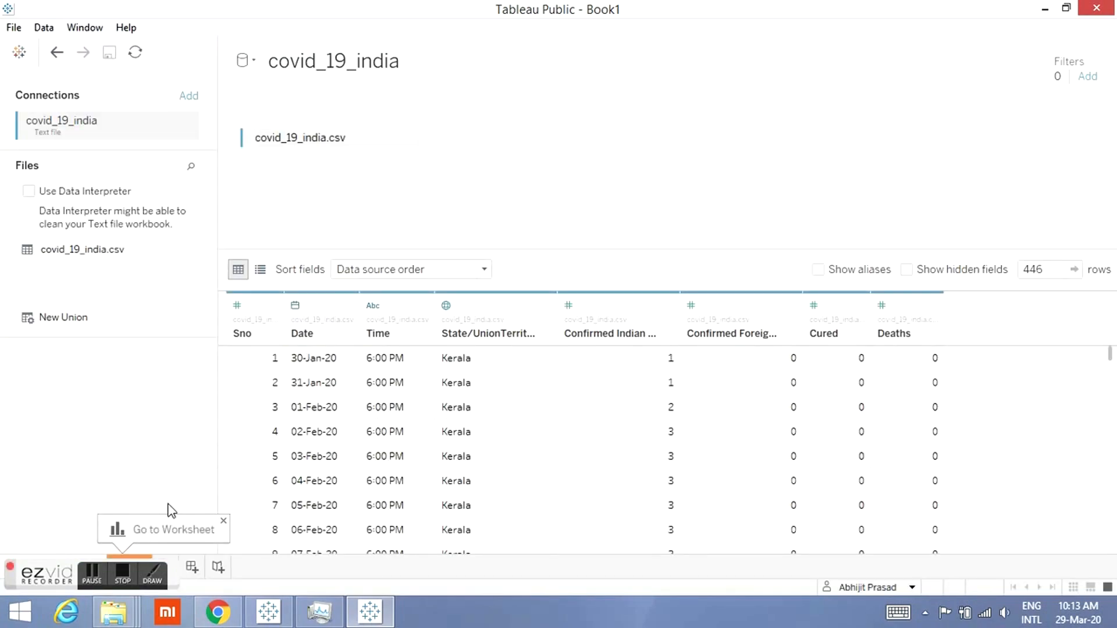
Step: Add a new dashboard and a new worksheet
left_click(192, 567)
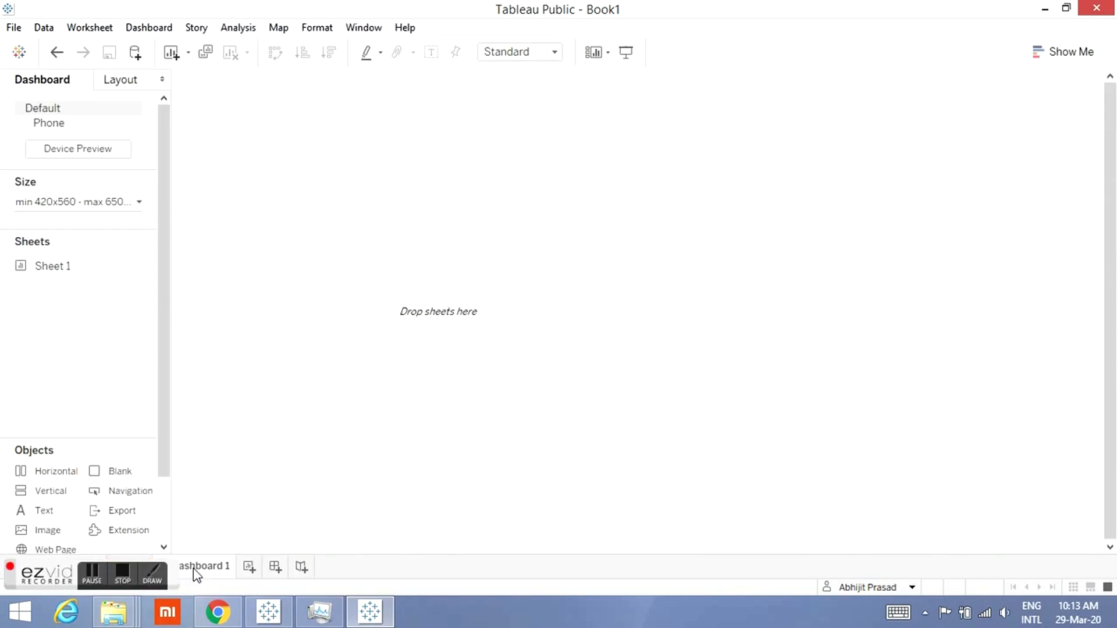
left_click(258, 566)
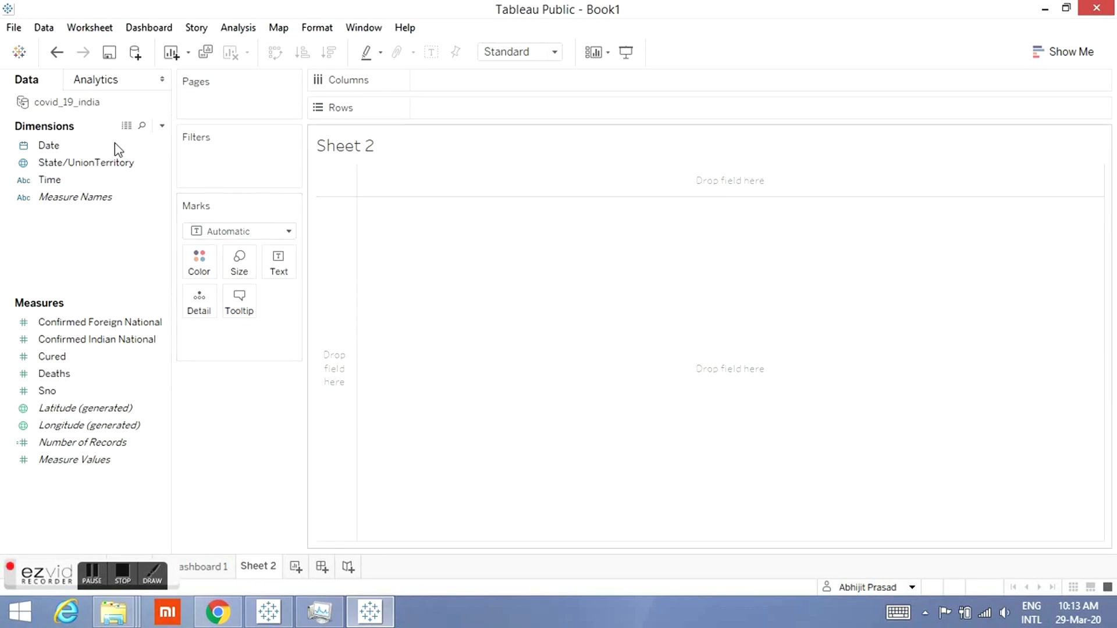
Step: Open the covid_19_india data source's rows in a maximized View Data window
left_click(127, 126)
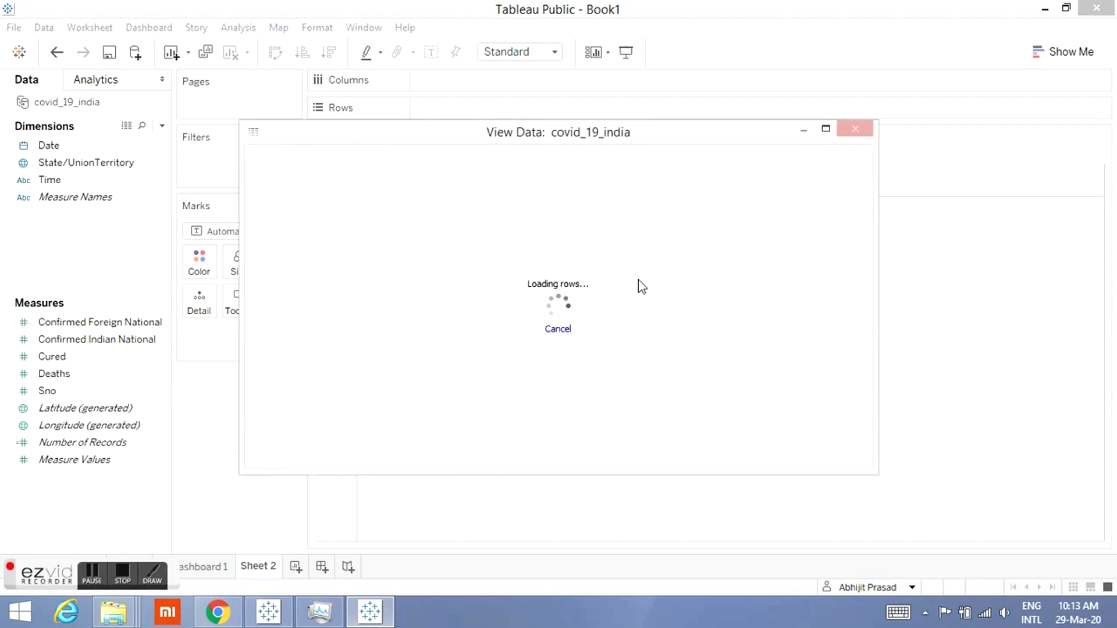
left_click(827, 130)
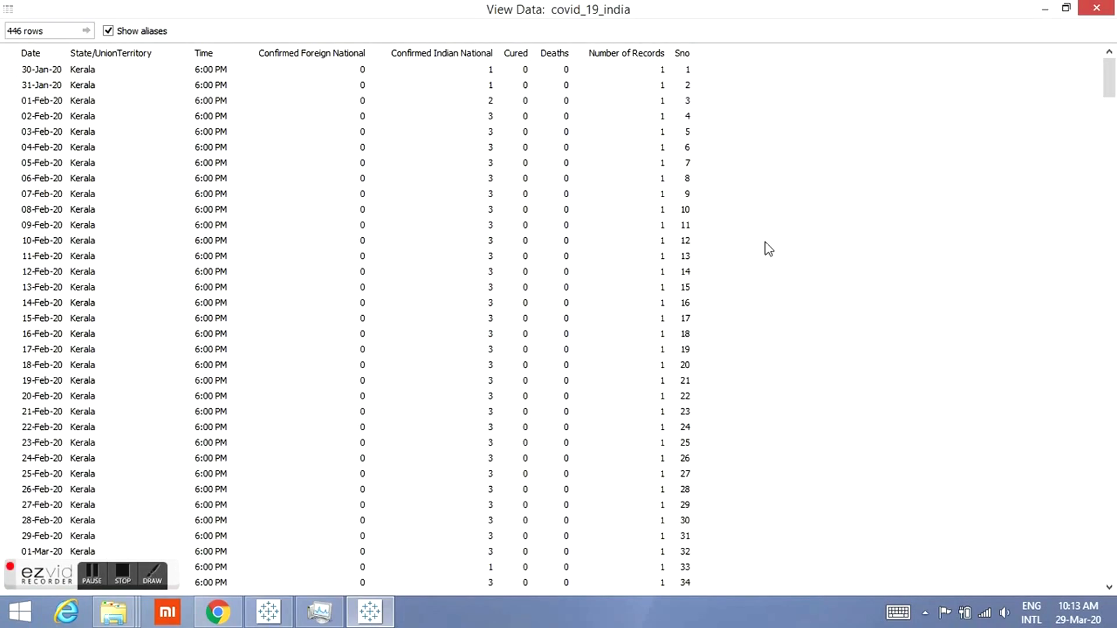
Step: Scroll through the data rows, highlighting the 10-Mar-20 and 28-Mar-20 records, then close the View Data window
left_click_drag(1112, 78, 1112, 174)
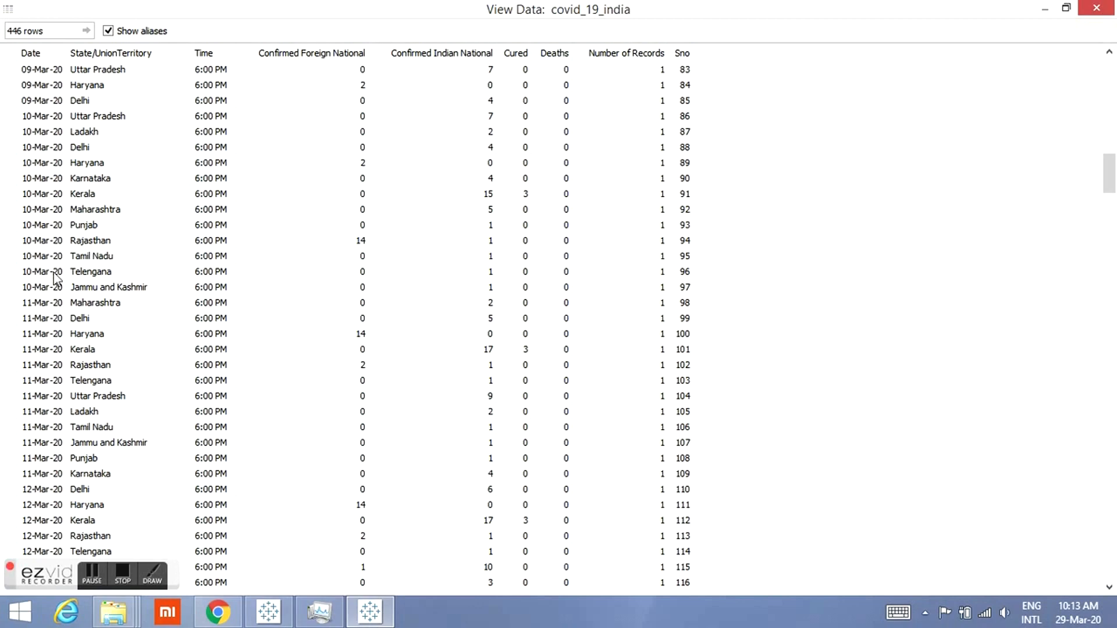
left_click_drag(38, 116, 572, 289)
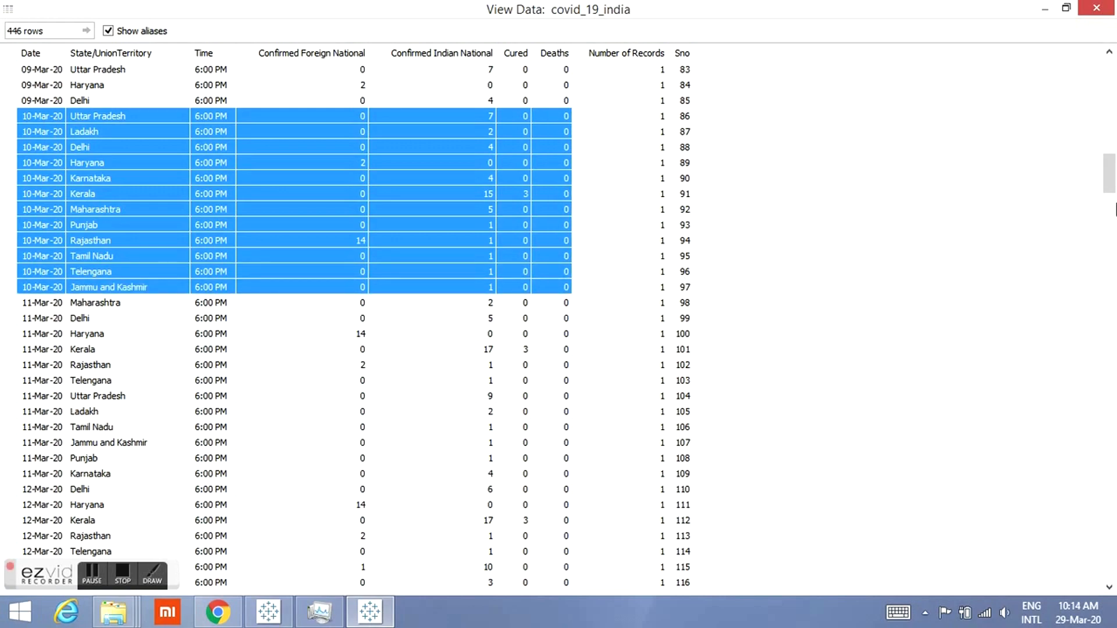
left_click_drag(1109, 175, 1113, 561)
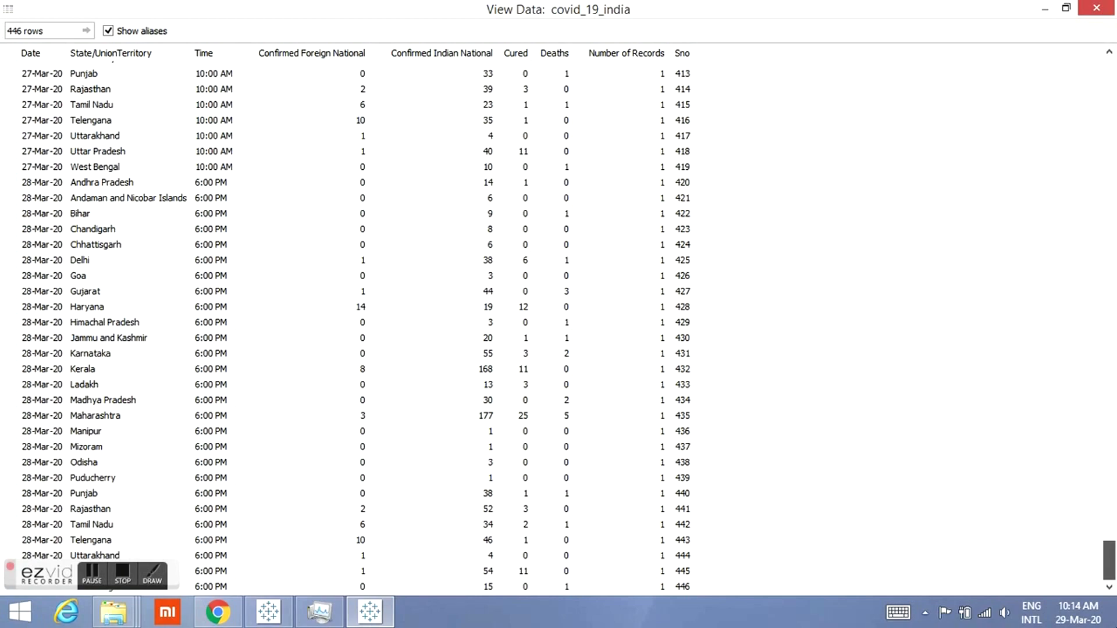
left_click_drag(45, 182, 116, 587)
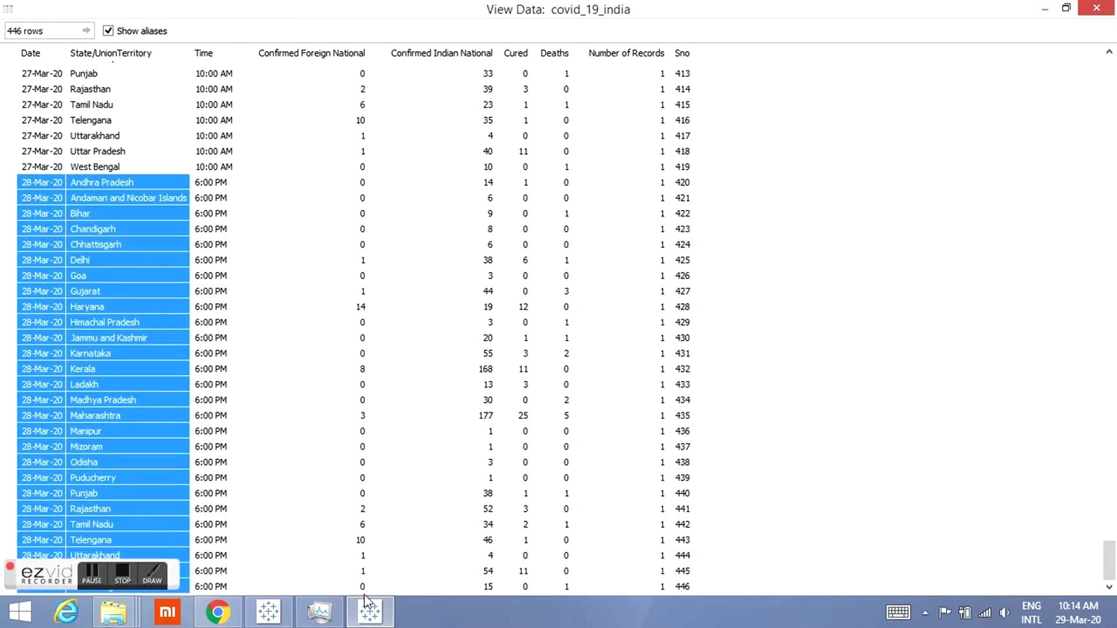
left_click_drag(375, 591, 489, 622)
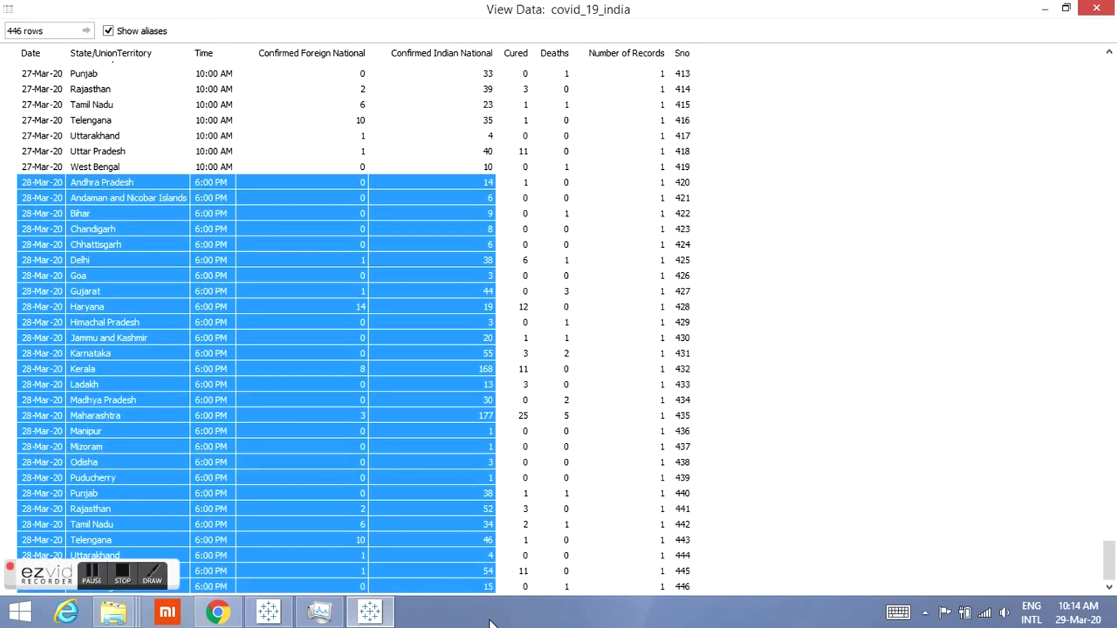
left_click_drag(489, 623, 567, 602)
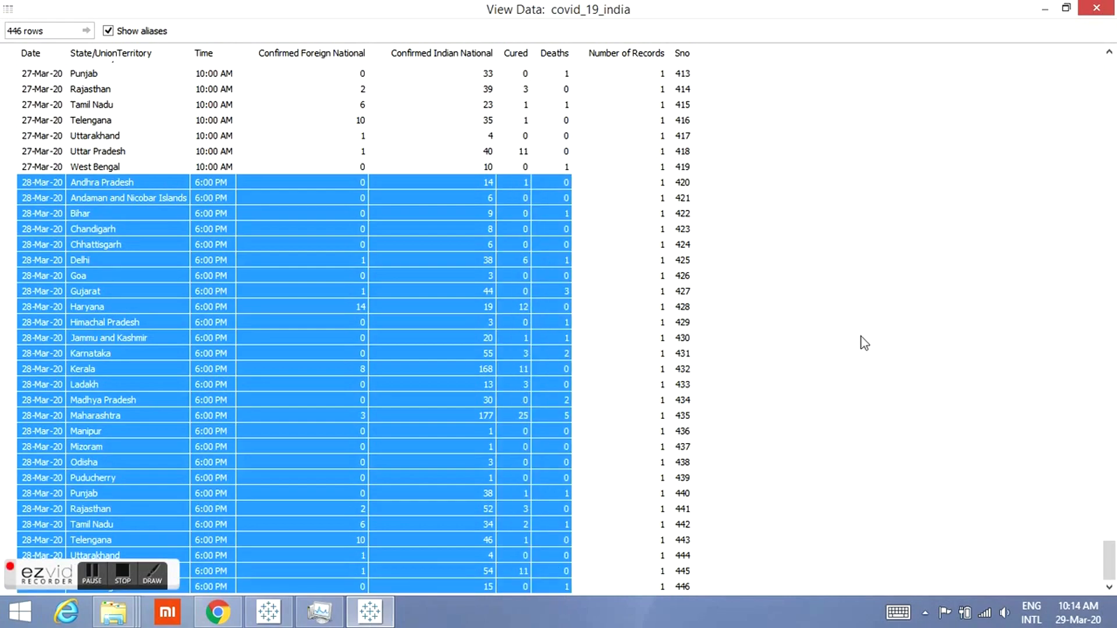
mouse_move(1094, 9)
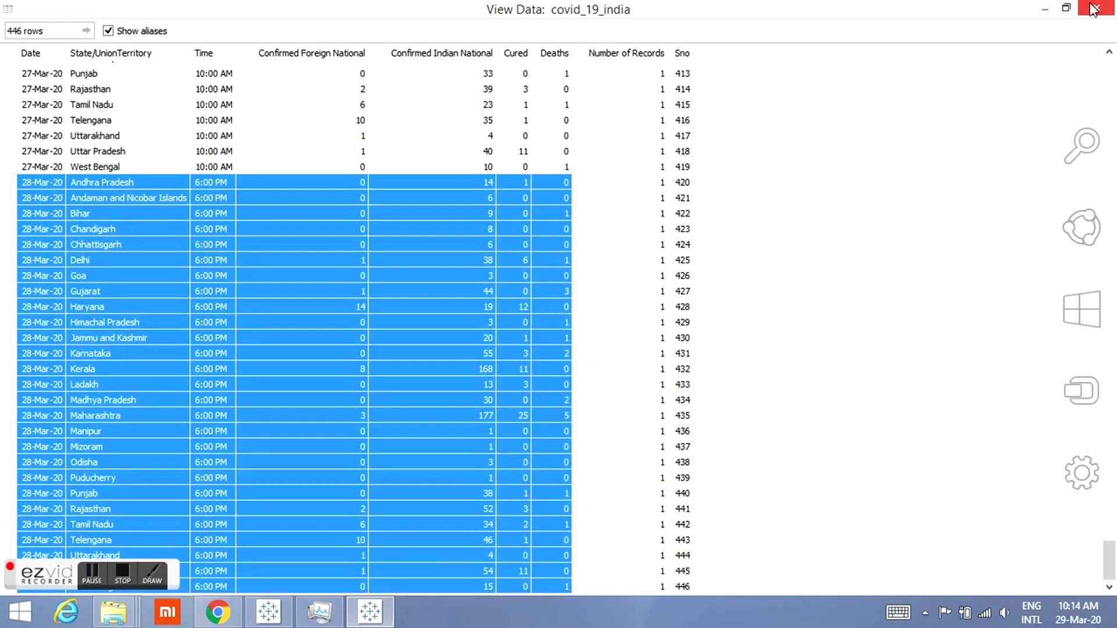
left_click(1093, 9)
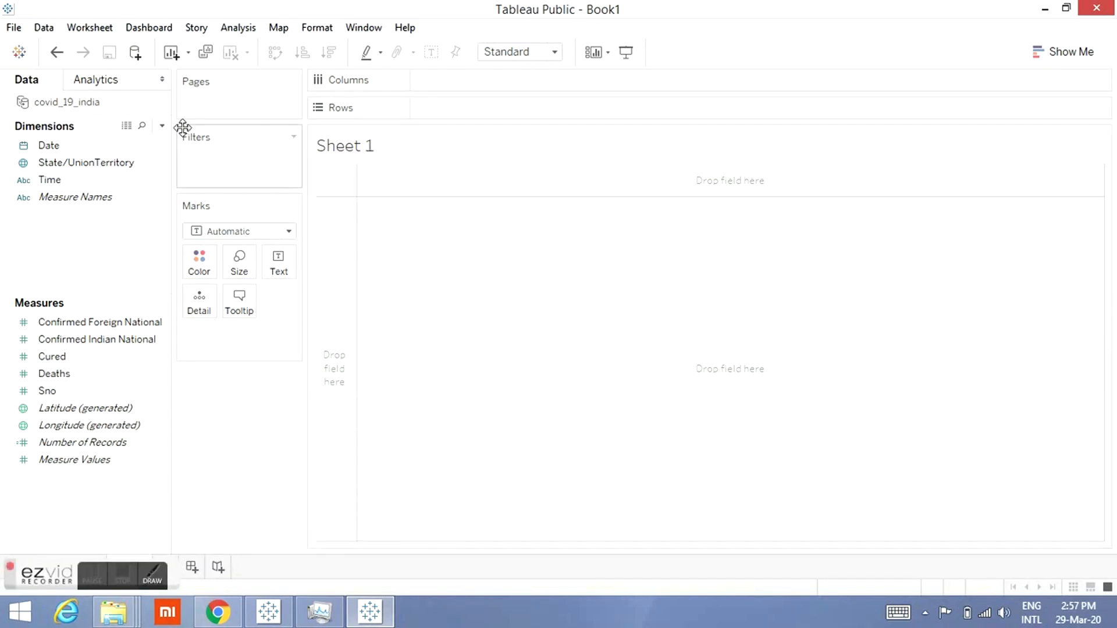
Step: Create a calculated field total_count as SUM([Confirmed Foreign National])+SUM([Confirmed Indian National])
left_click(161, 126)
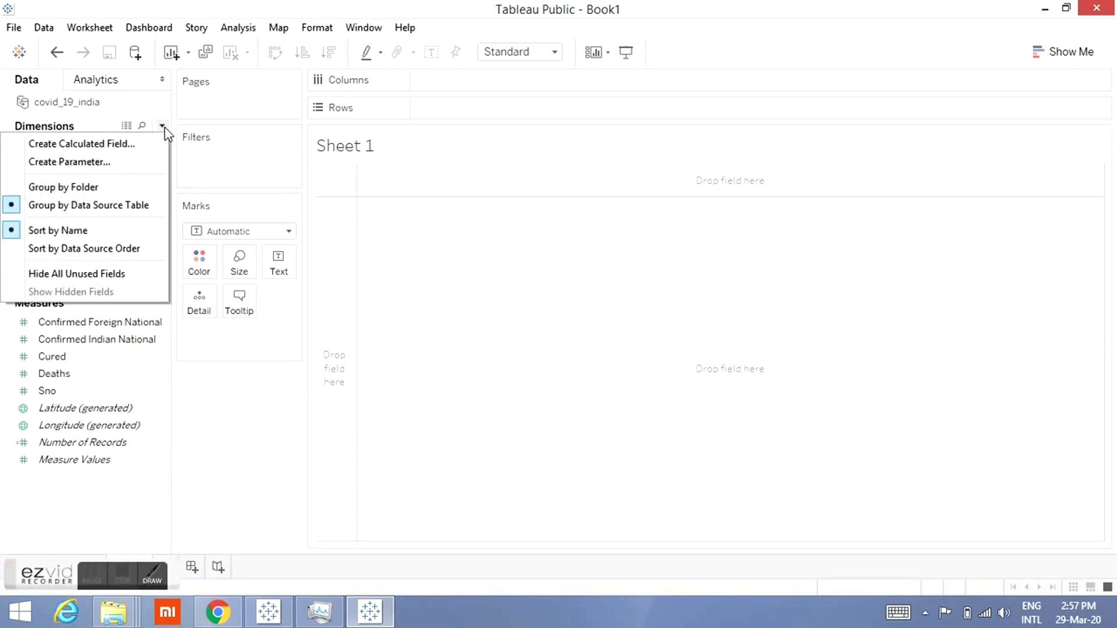
left_click(137, 142)
type("total_cou")
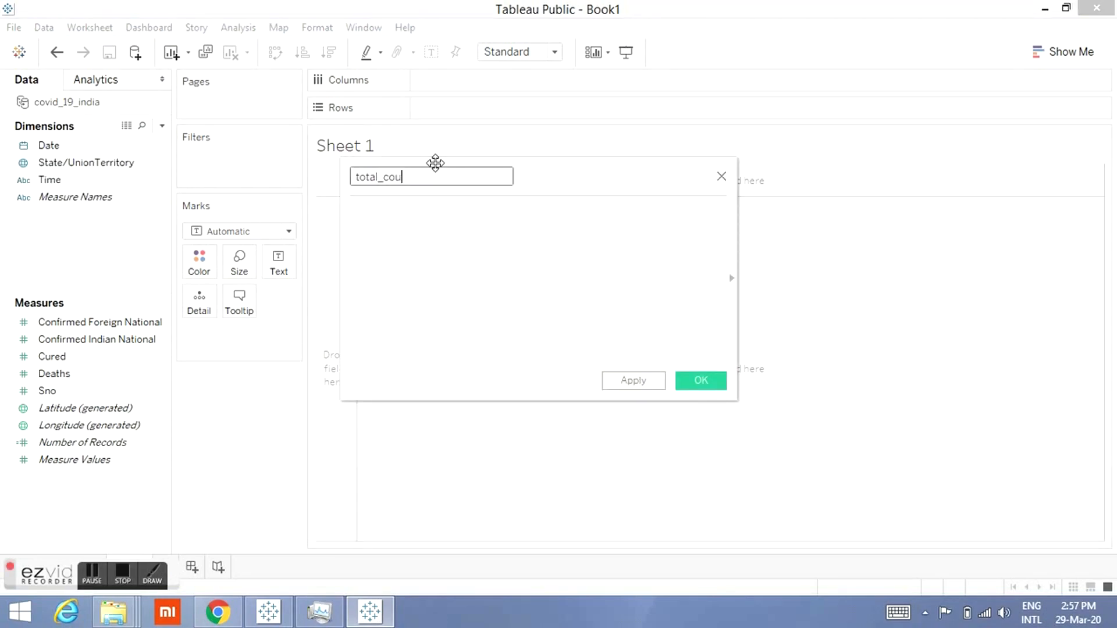
type("nt")
left_click(431, 309)
type("su")
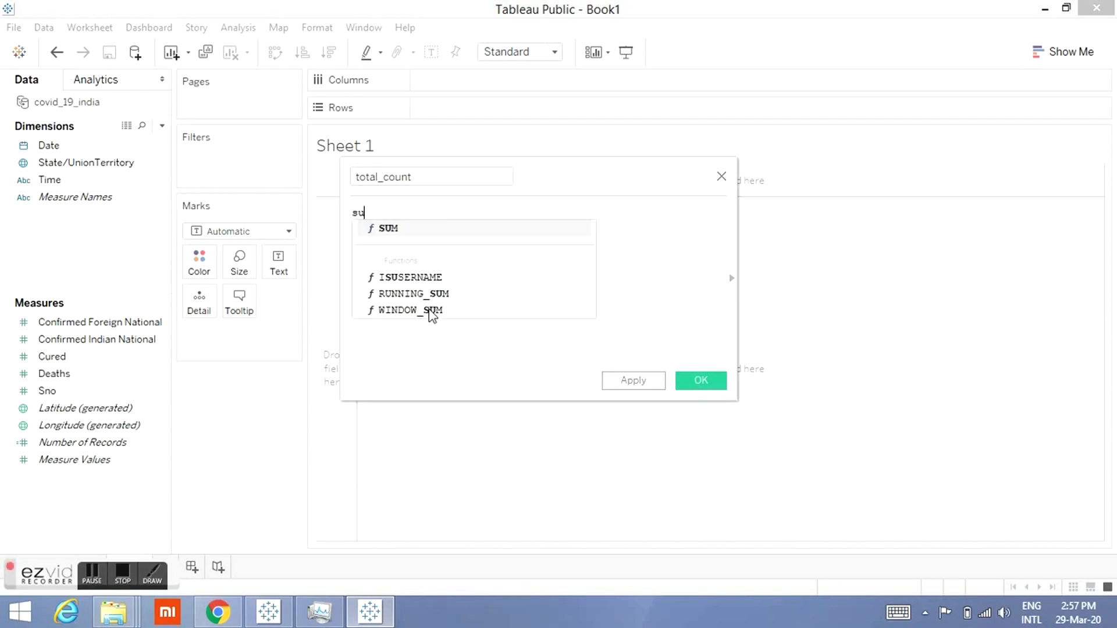
type("m(")
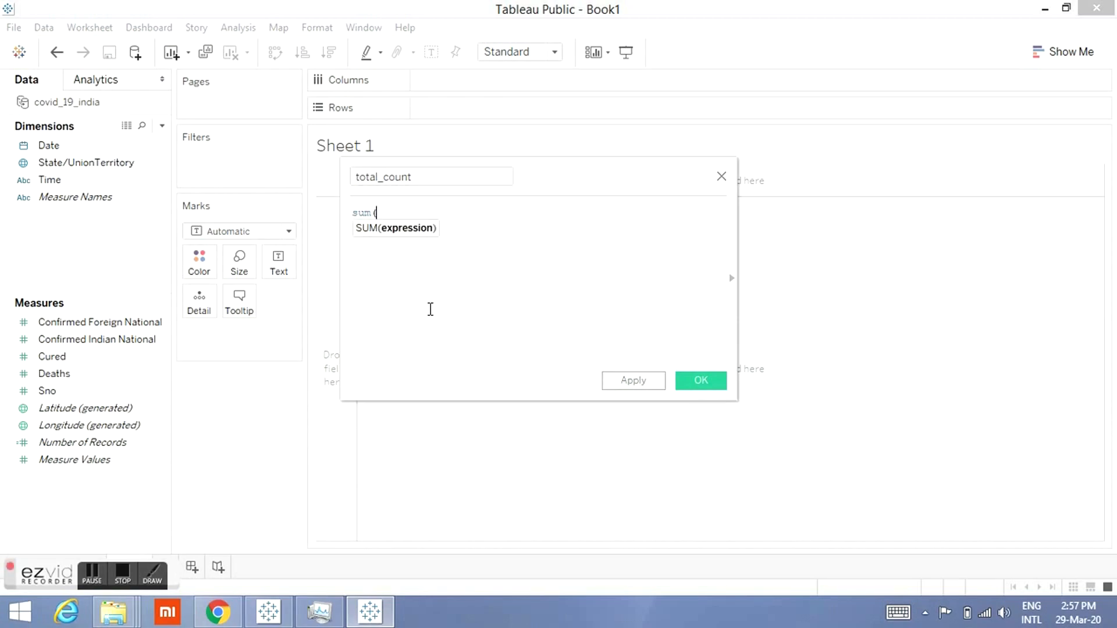
type("c")
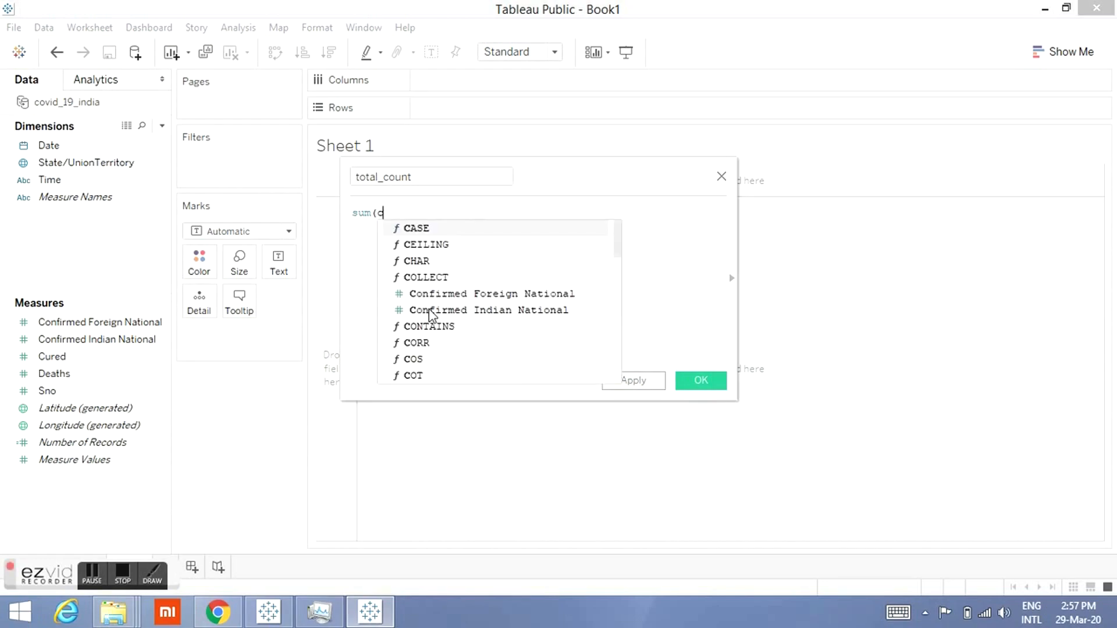
key("Down")
key("Down")
key("Down")
key("Down")
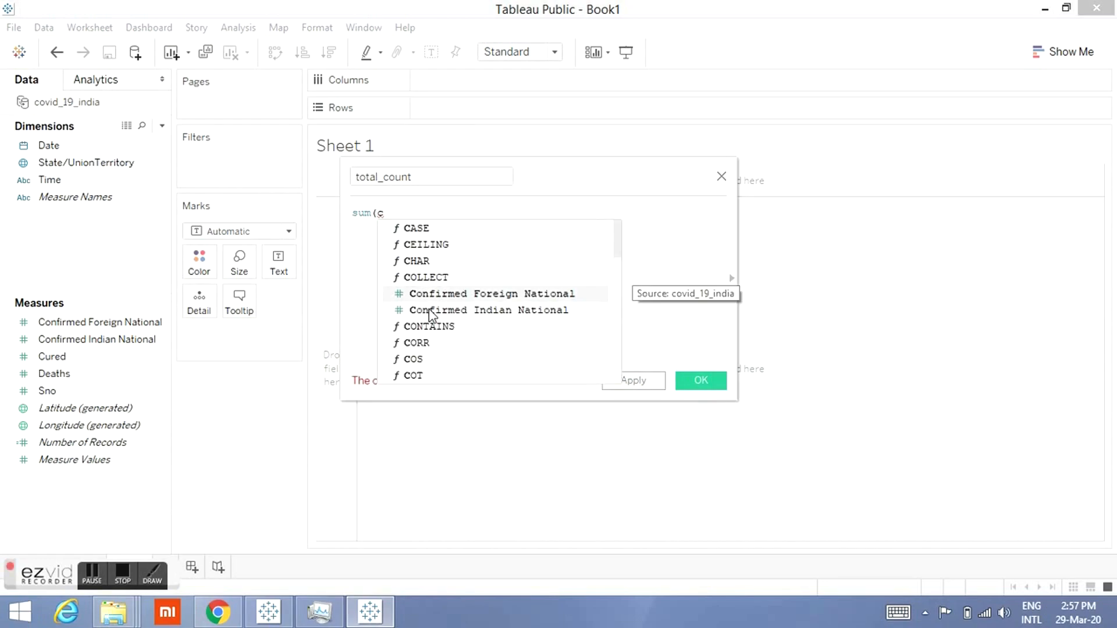
key("Return")
type(")+sum")
key("Return")
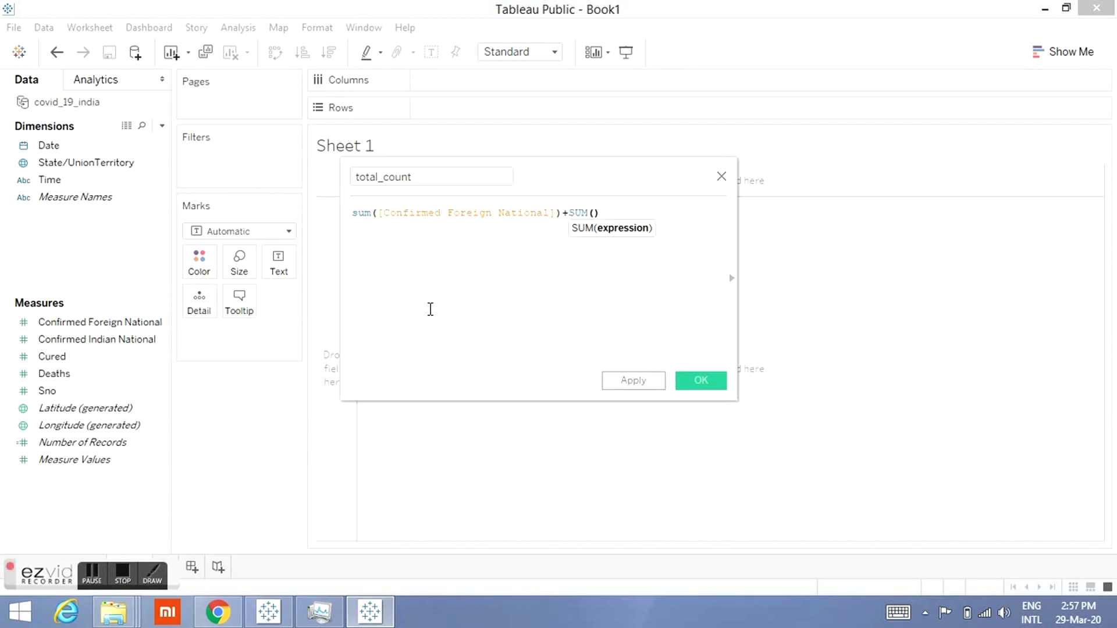
type("con")
key("Down")
key("Return")
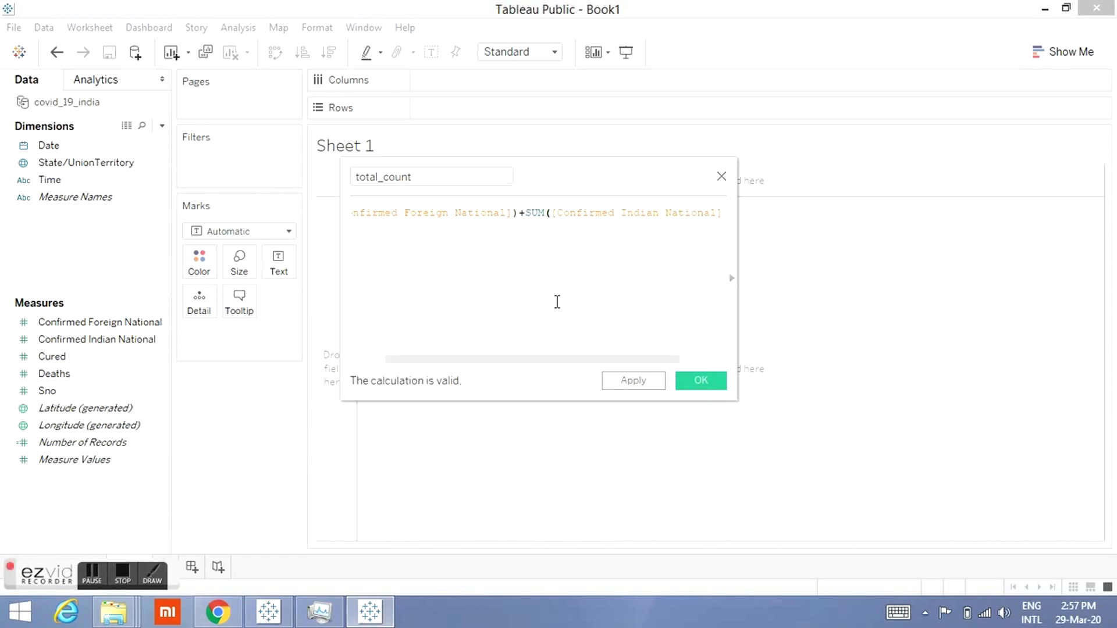
left_click(701, 380)
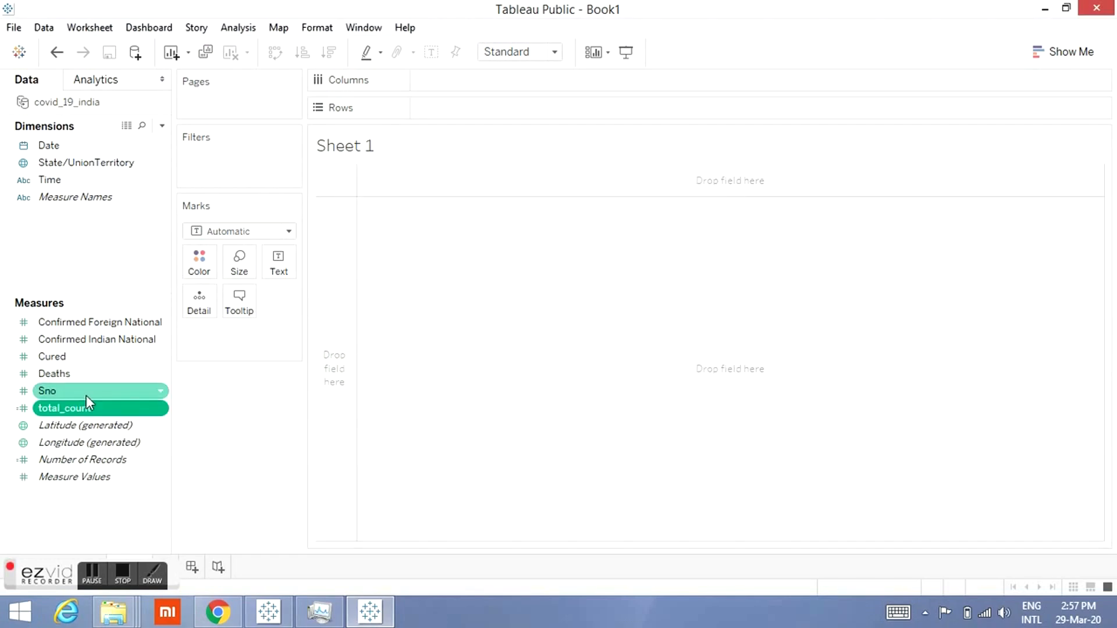
Step: Show total_count as a text mark on Sheet 1
left_click_drag(81, 408, 275, 271)
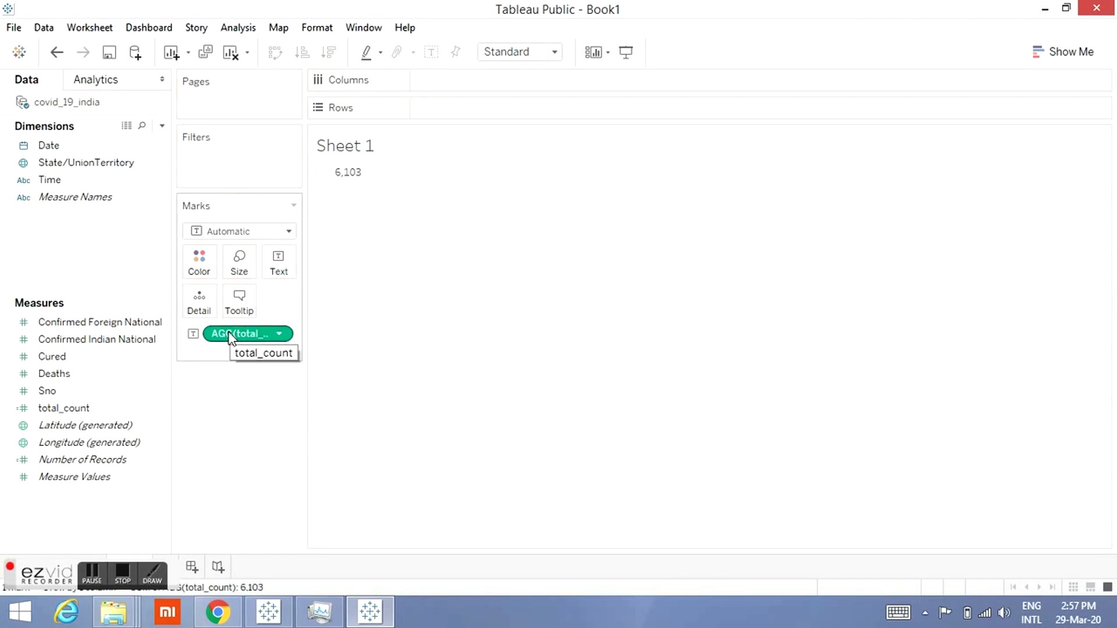
left_click(135, 162)
Step: Try filtering the sheet by Date's Month/Day/Year to March 28, 2020, then remove that filter
left_click_drag(58, 146, 184, 157)
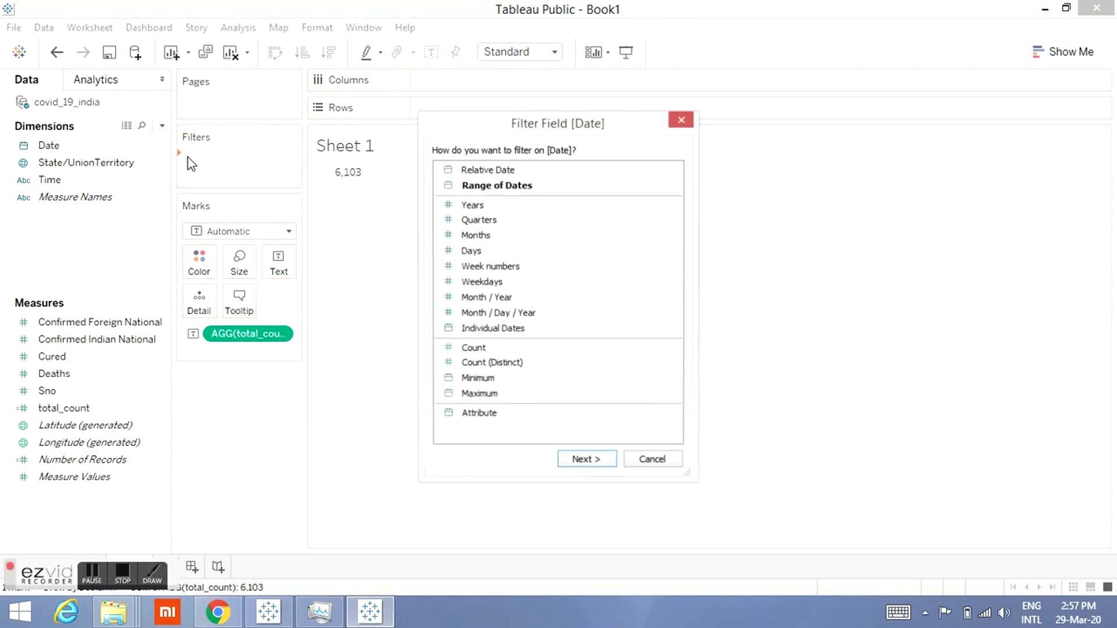
left_click(538, 315)
left_click(591, 461)
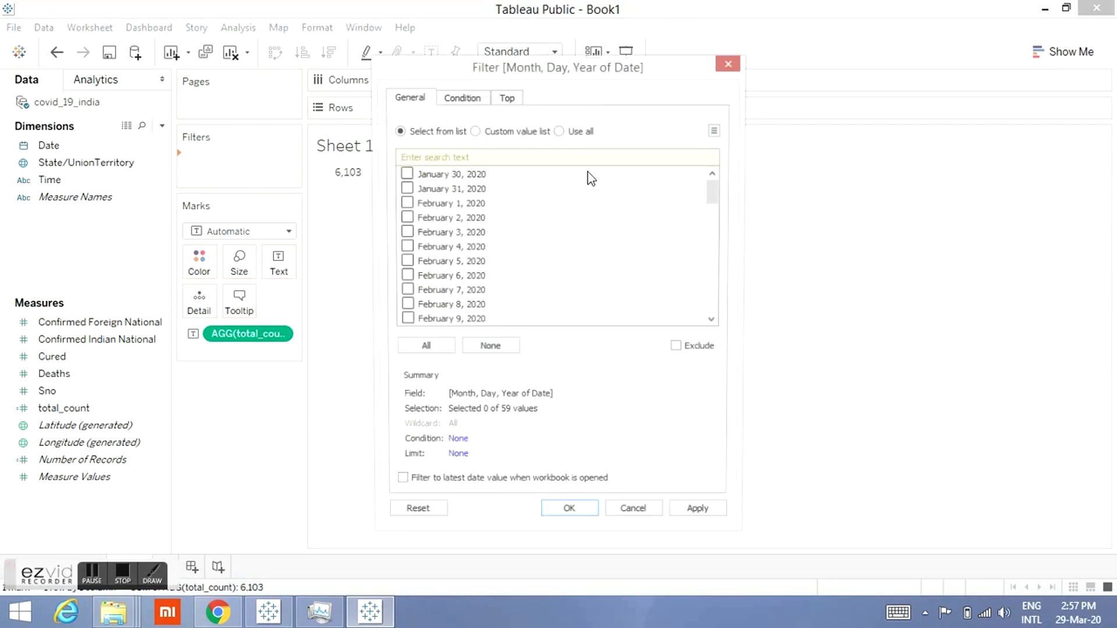
left_click_drag(716, 189, 716, 303)
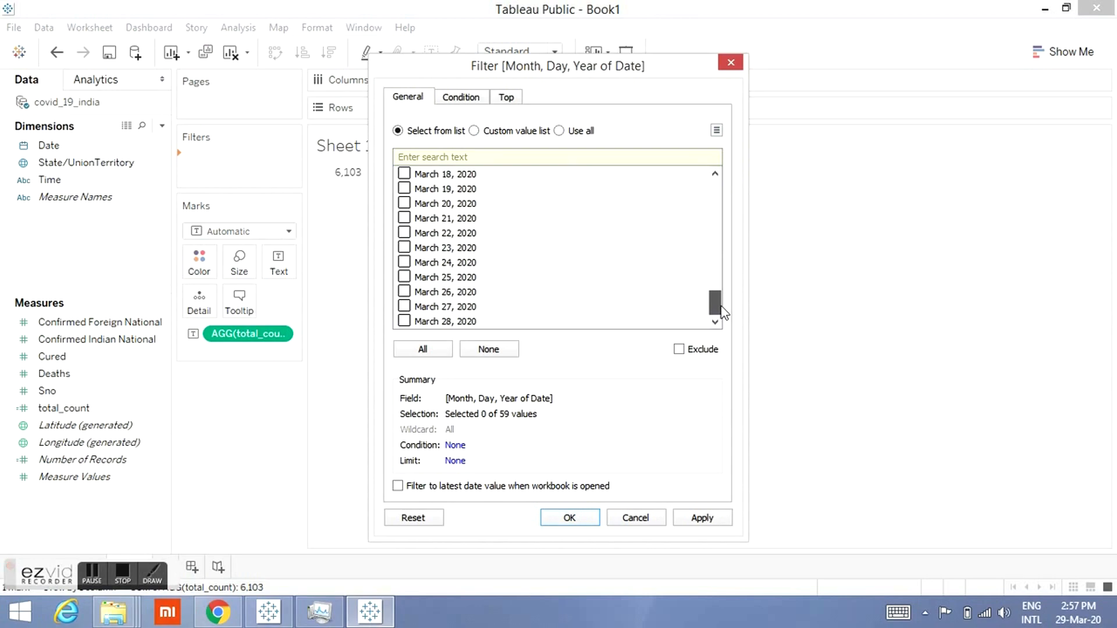
left_click(404, 322)
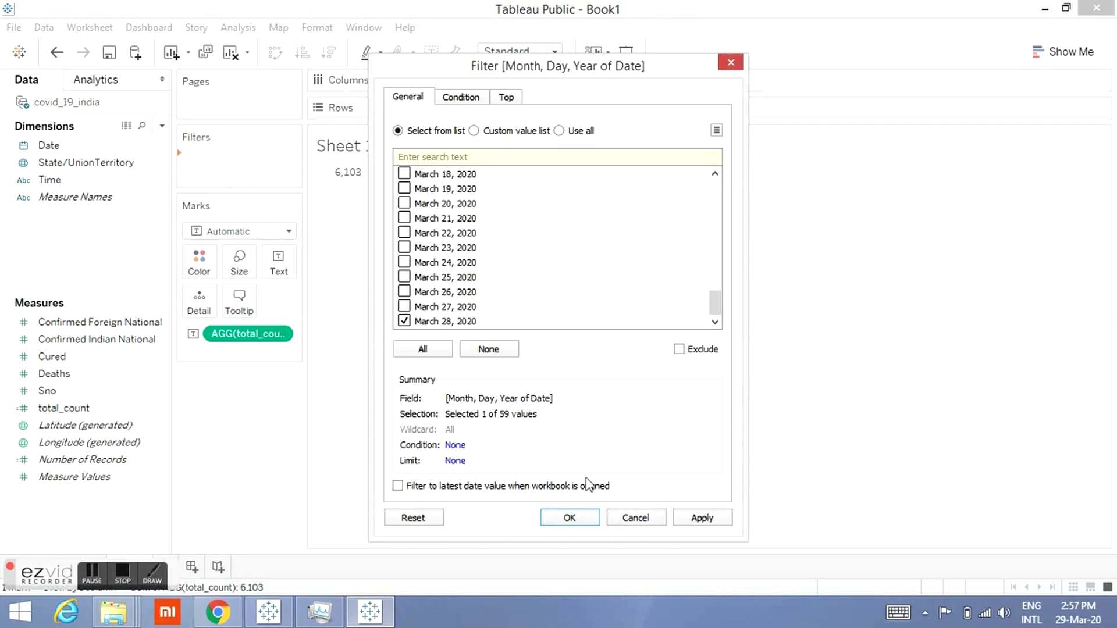
left_click(571, 518)
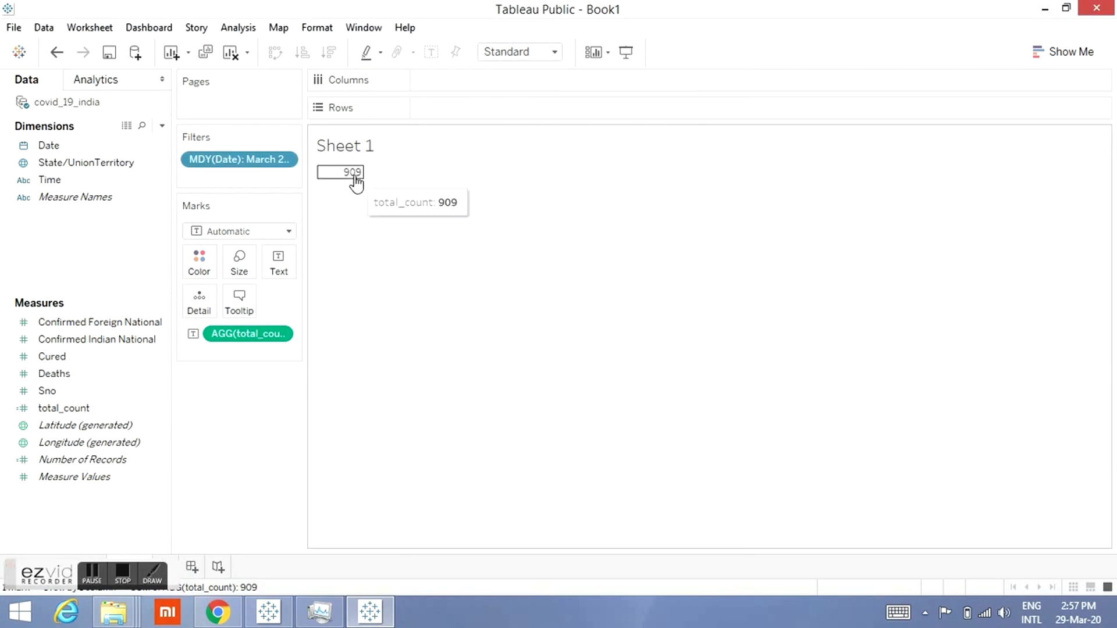
right_click(247, 162)
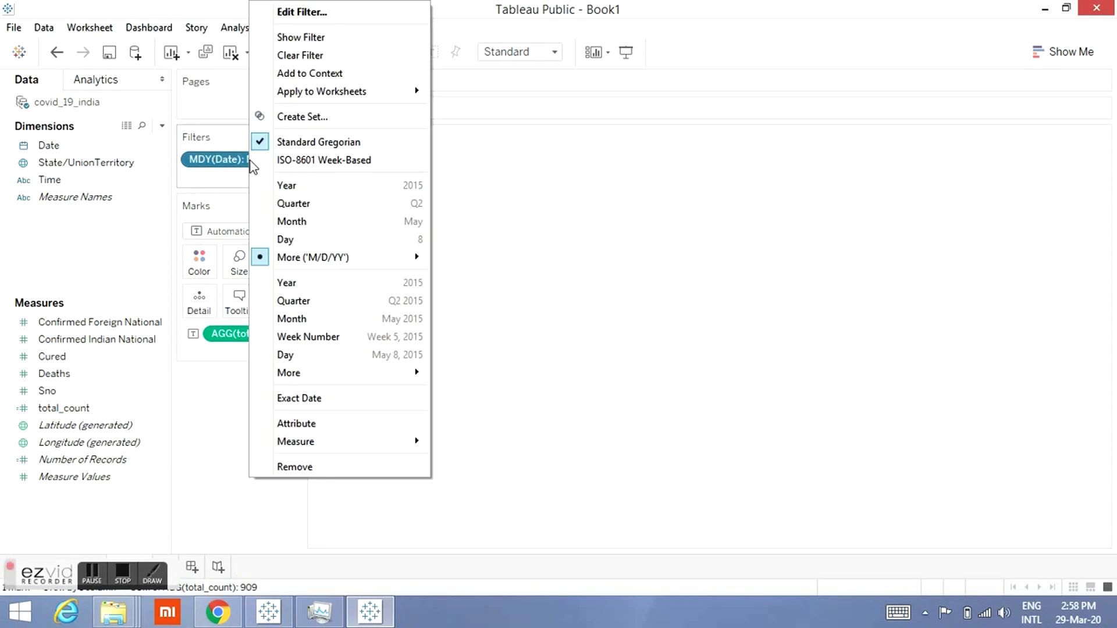
left_click(280, 465)
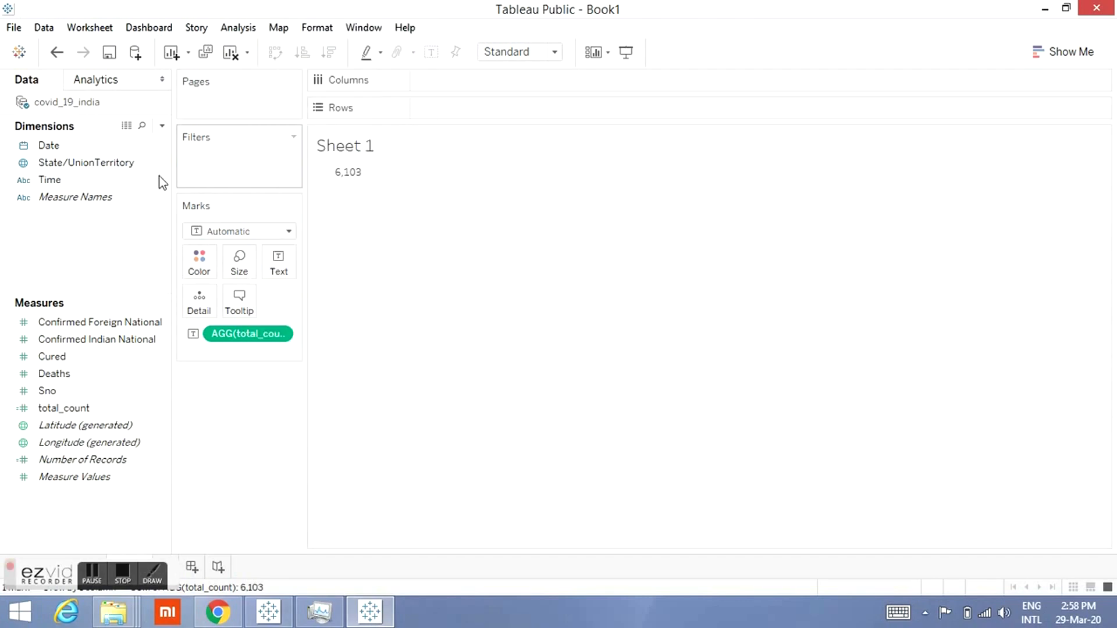
Step: Create a calculated field current_date as [Date]={fixed:MAX([Date])}
left_click(161, 127)
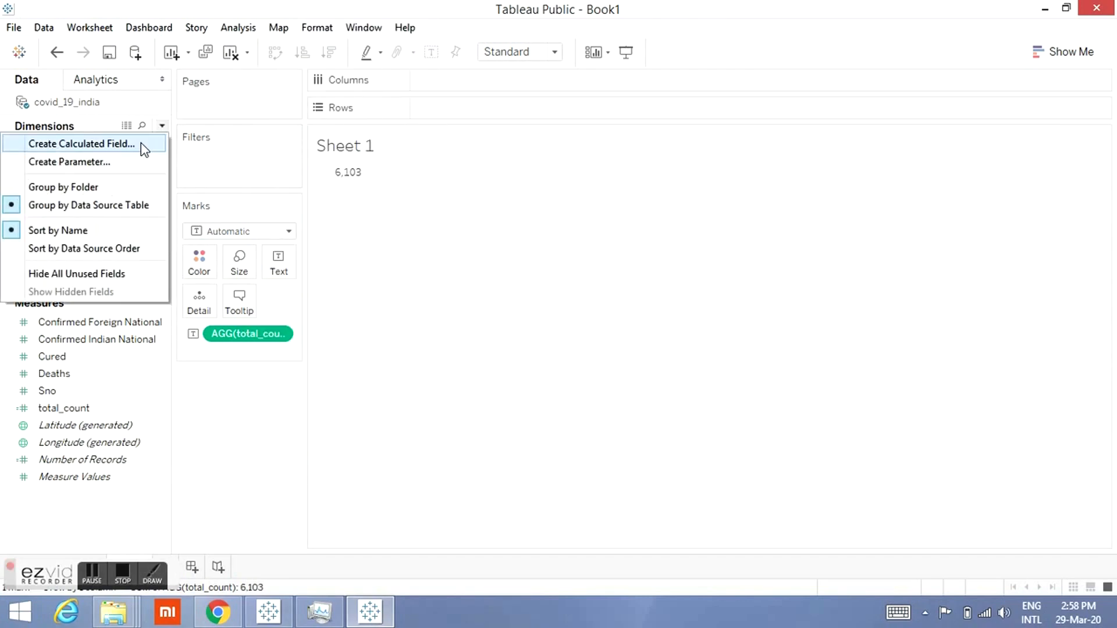
left_click(141, 146)
type("curr")
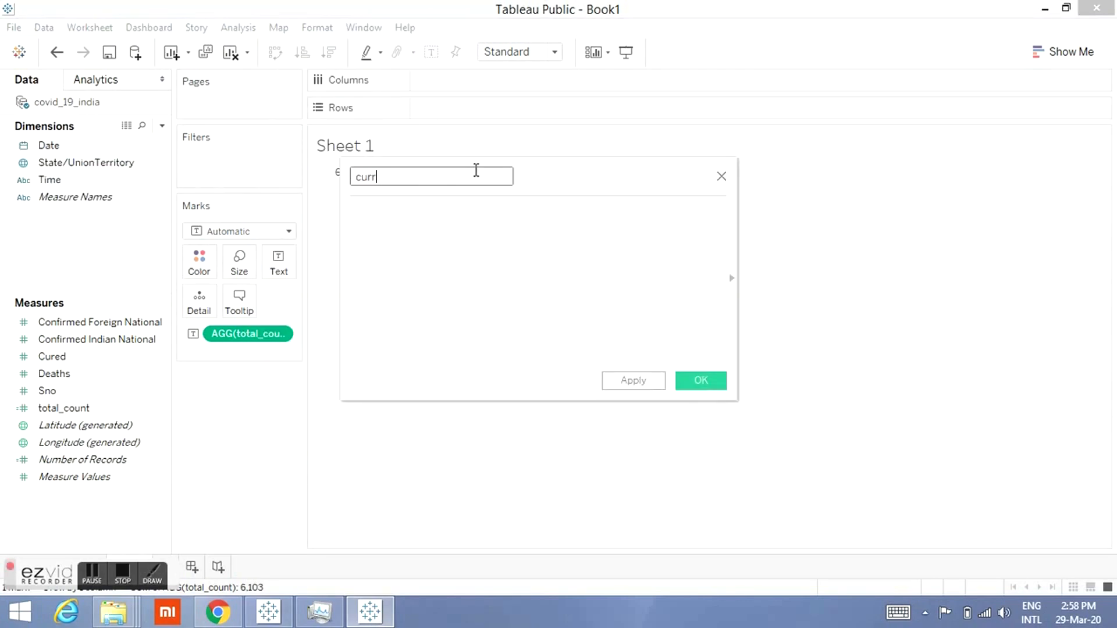
type("ent_date")
left_click(446, 280)
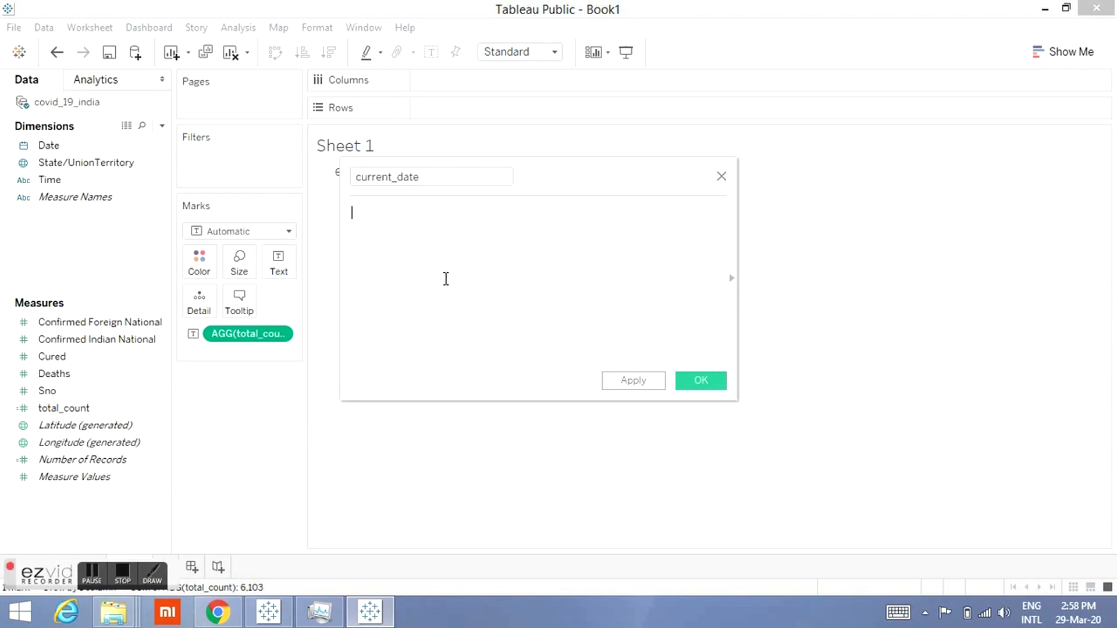
type("date")
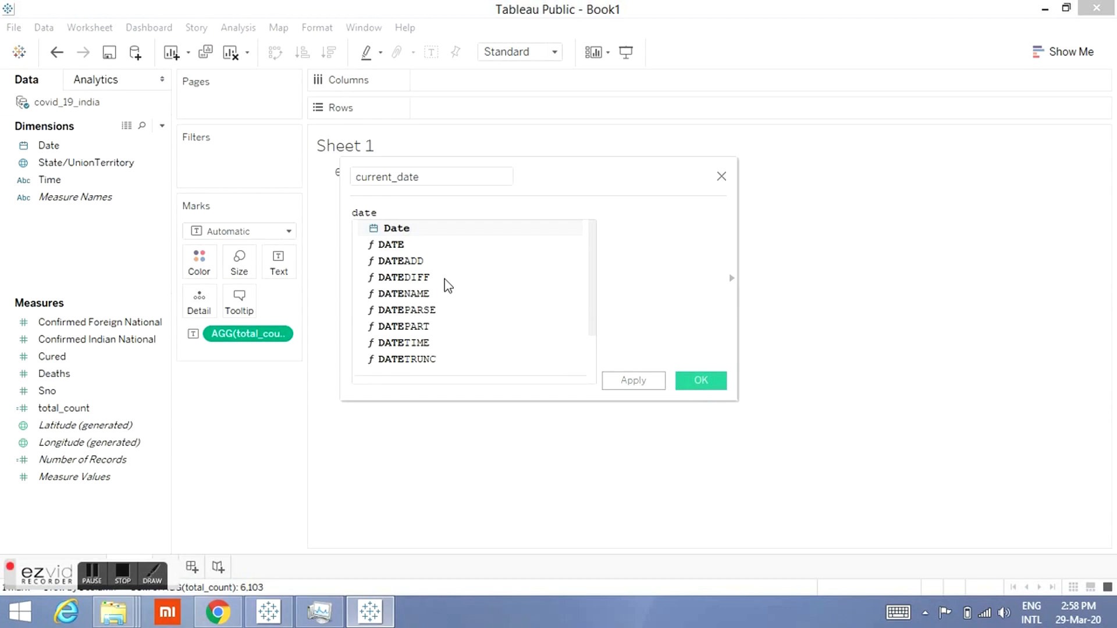
key("Return")
type("=()")
type(")")
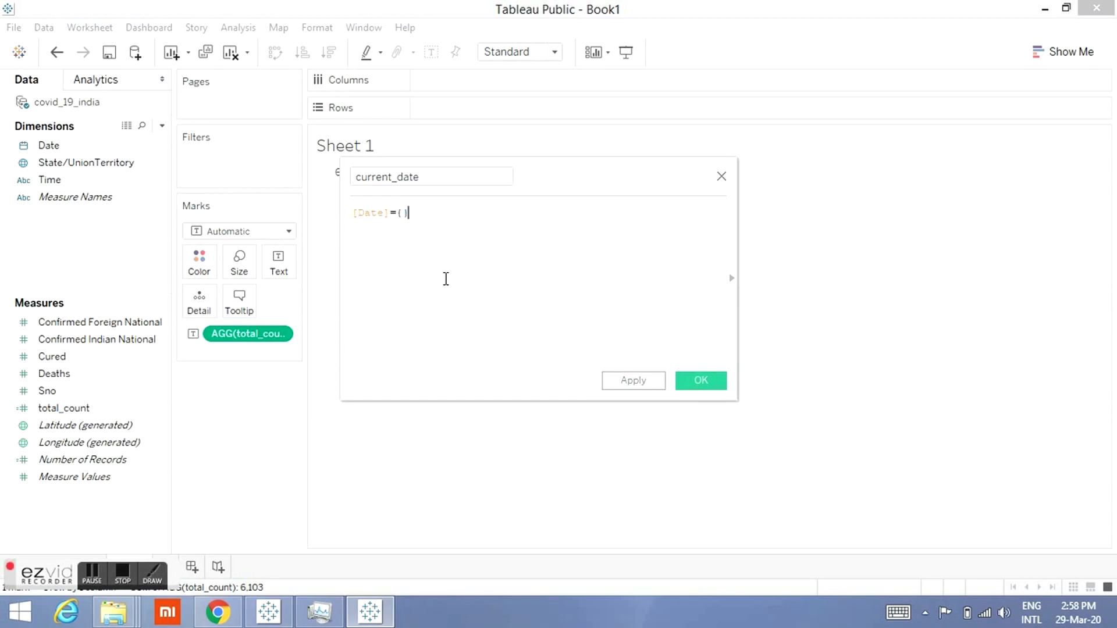
type("fixed")
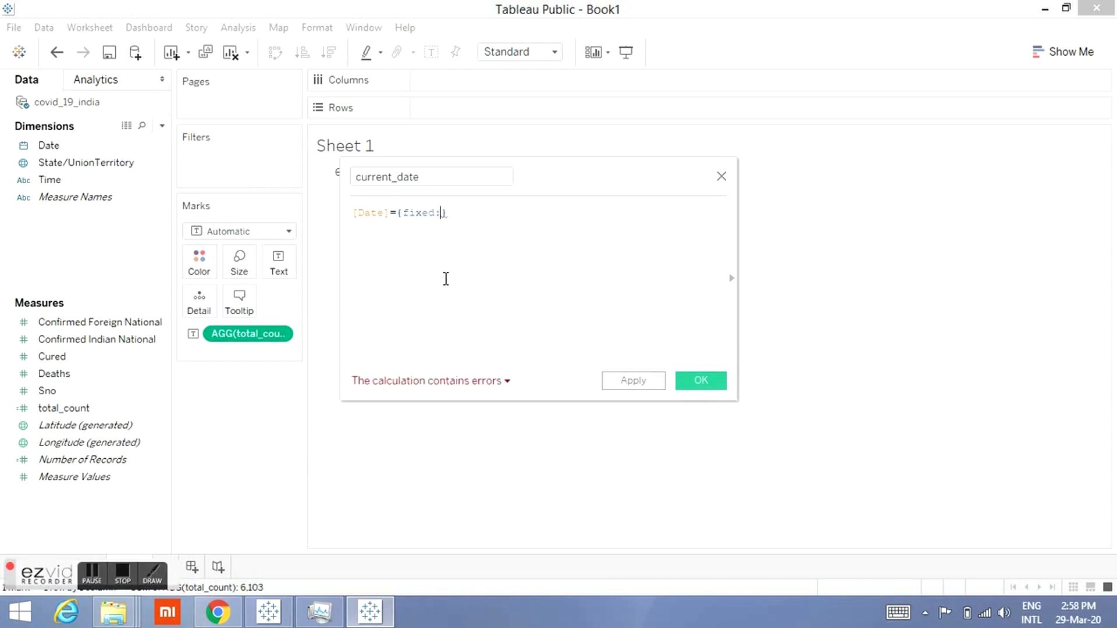
type(":da")
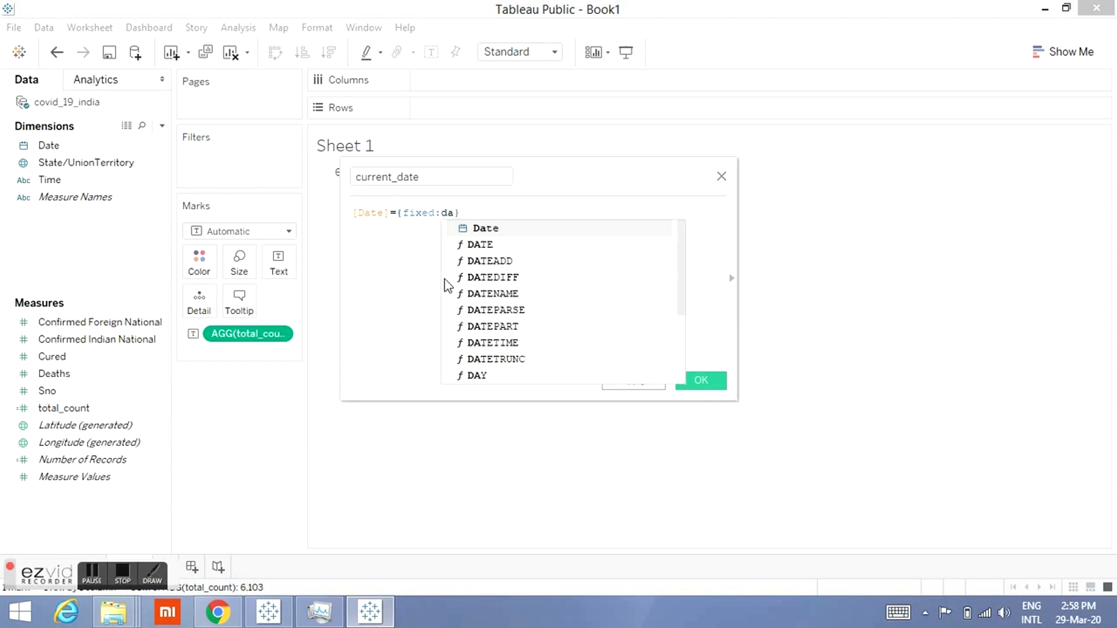
key("BackSpace")
key("BackSpace")
type("max")
key("Return")
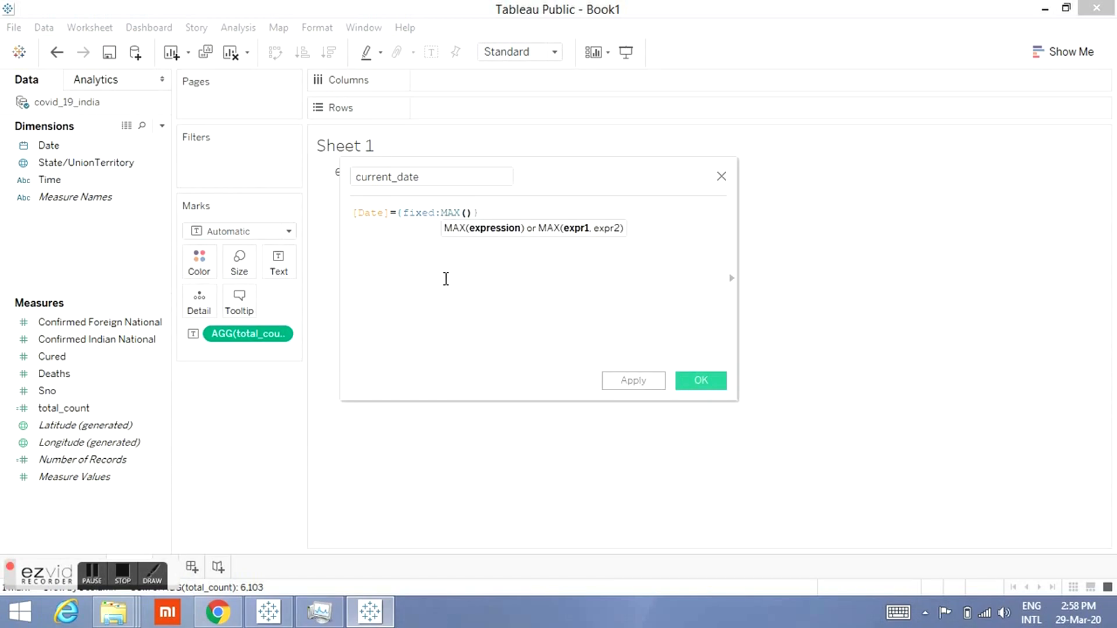
type("date")
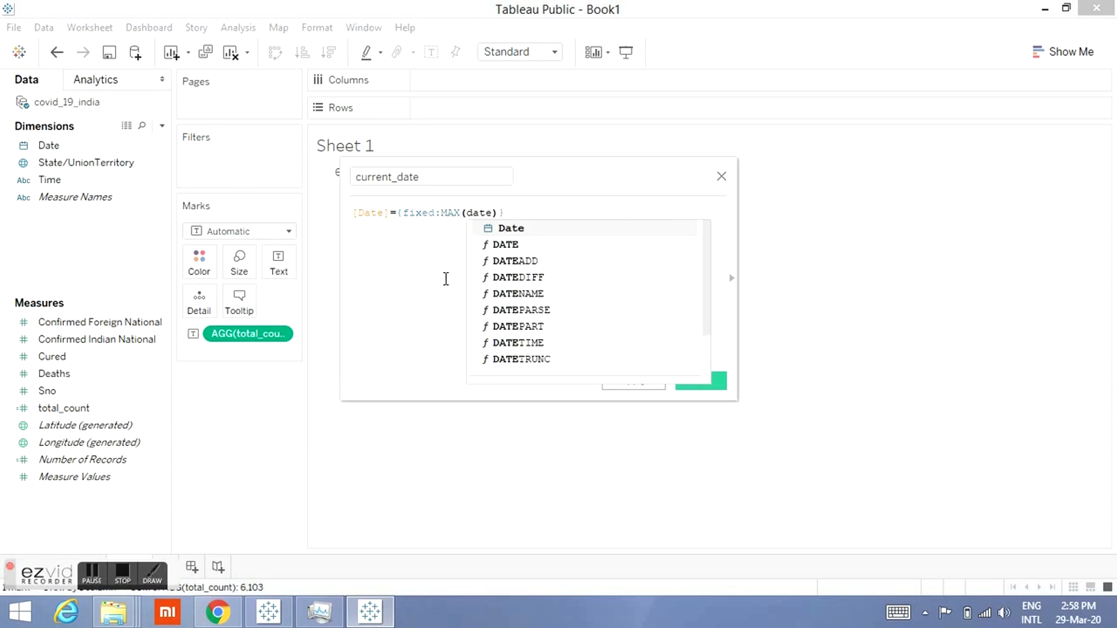
key("Return")
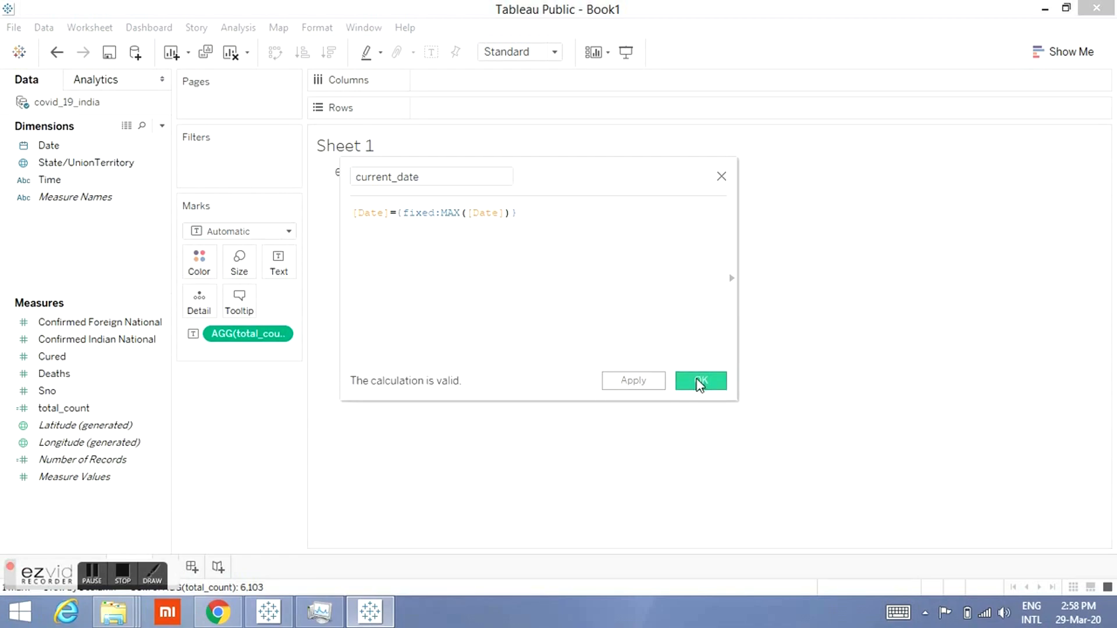
left_click(700, 381)
Step: Filter the sheet by current_date, keeping only the True value
left_click_drag(111, 147, 267, 162)
left_click(404, 212)
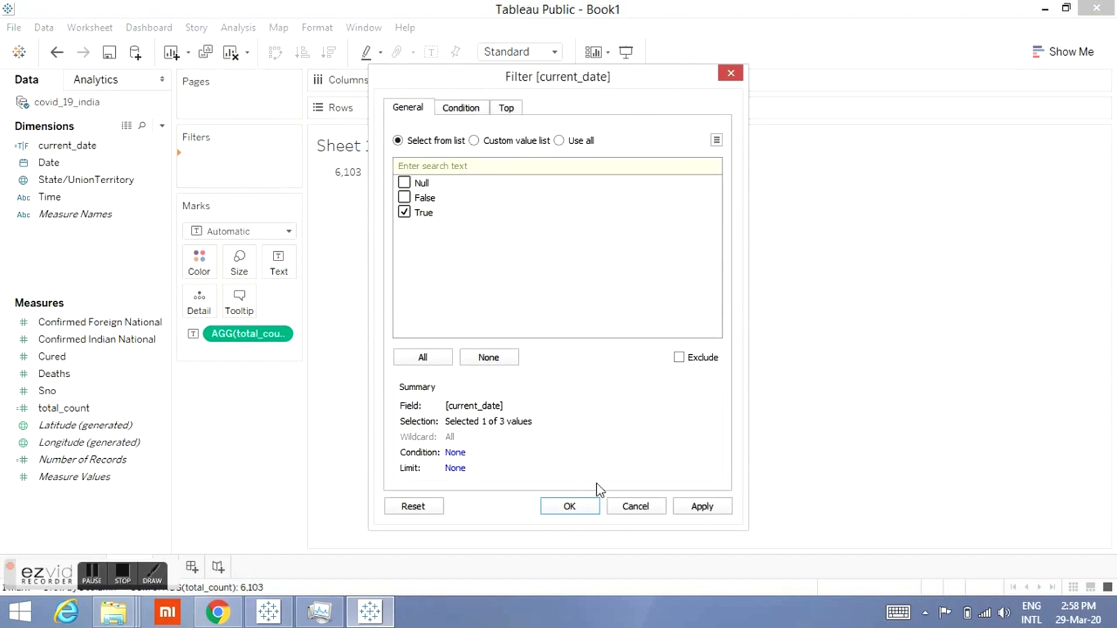
left_click(570, 506)
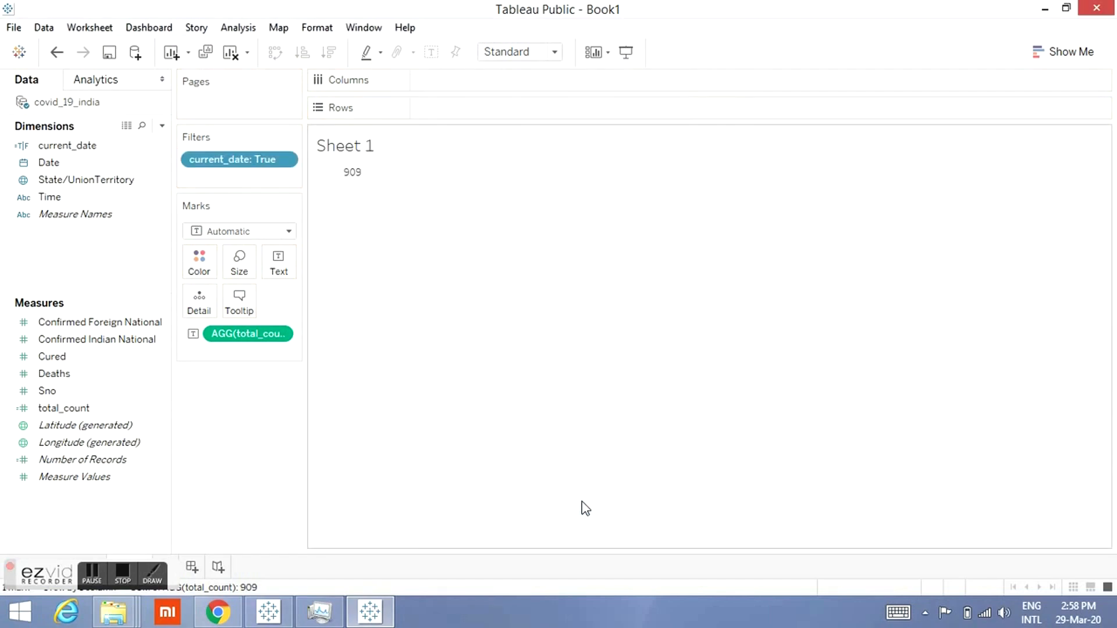
Step: Add the heading line TOTAL CONFIRMED CASES above the total_count value in the text label
mouse_move(337, 197)
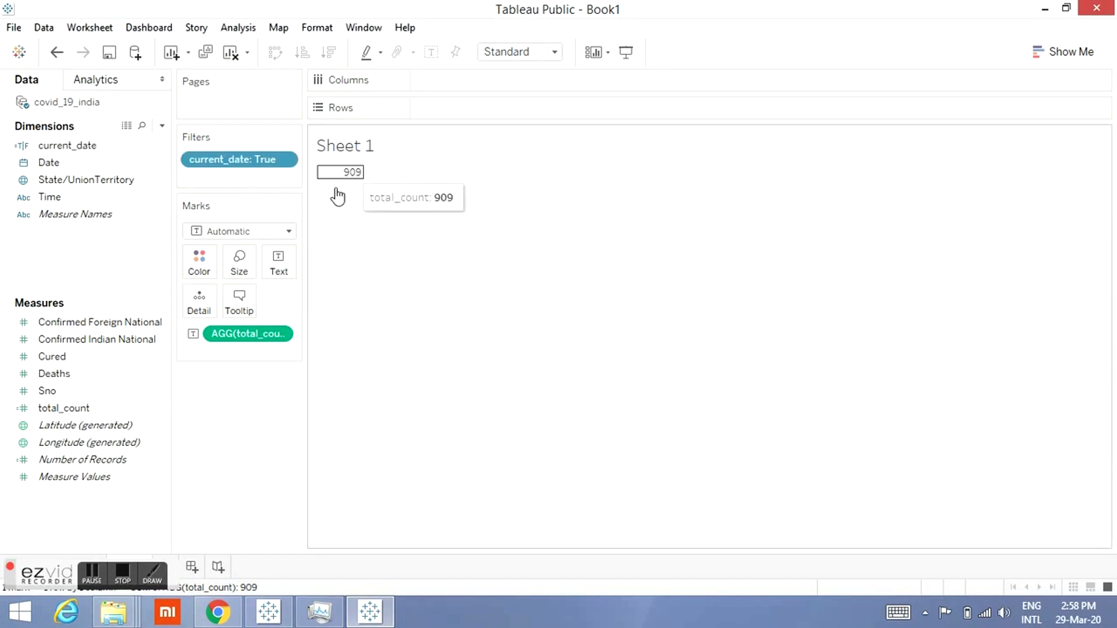
left_click(279, 266)
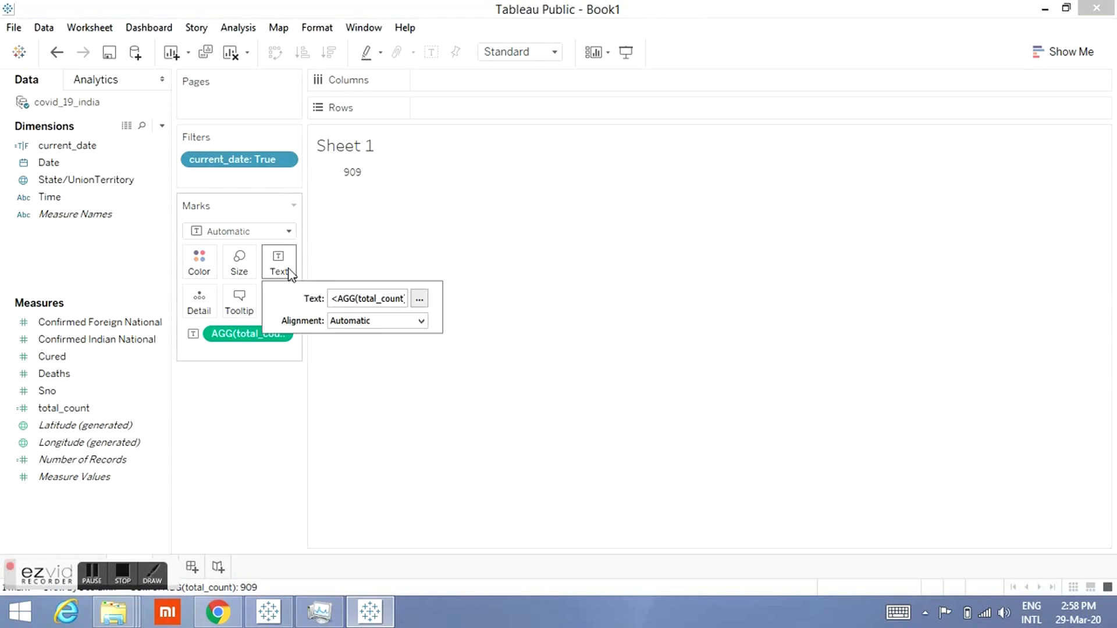
left_click(420, 298)
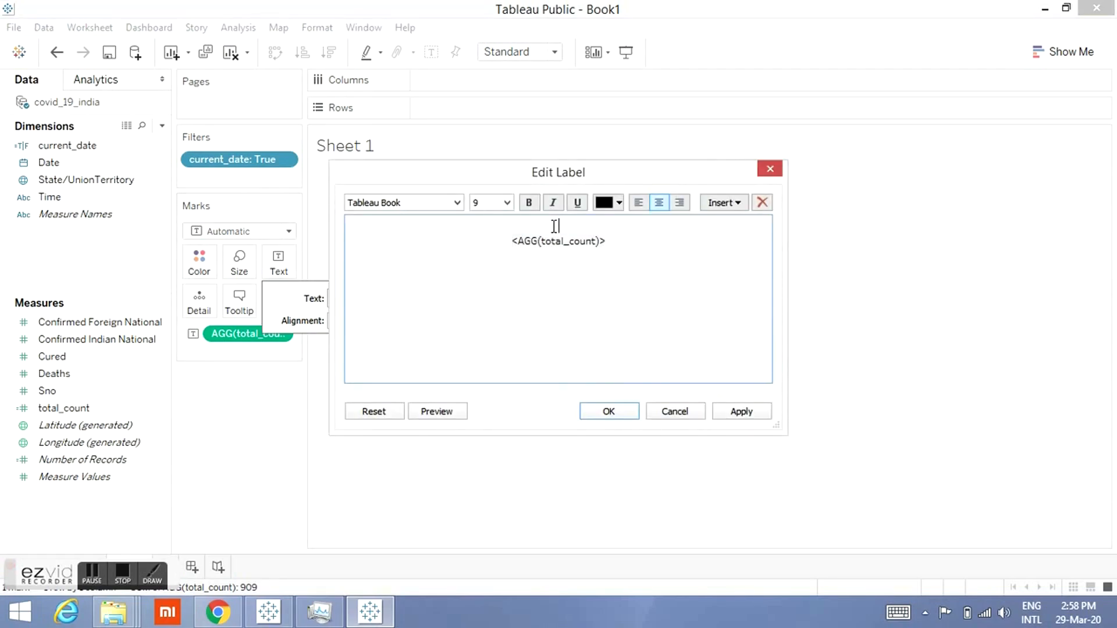
type("TOTAL CONFIRMED CASES")
Step: Left-align all label text and set the TOTAL CONFIRMED CASES heading's font size to 10
key("ctrl+a")
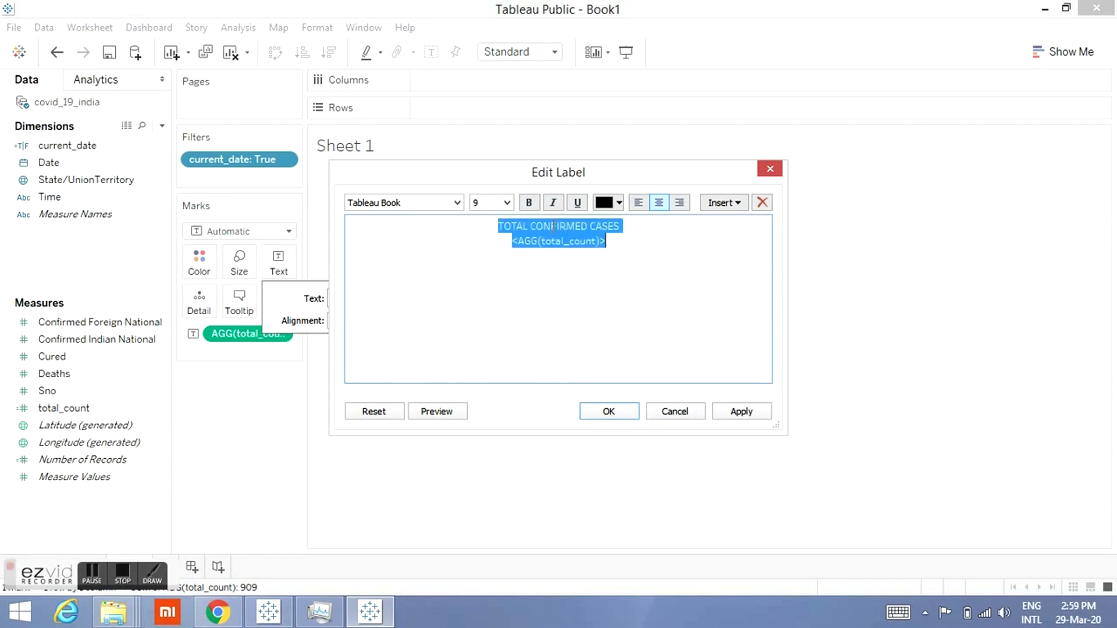
left_click(635, 203)
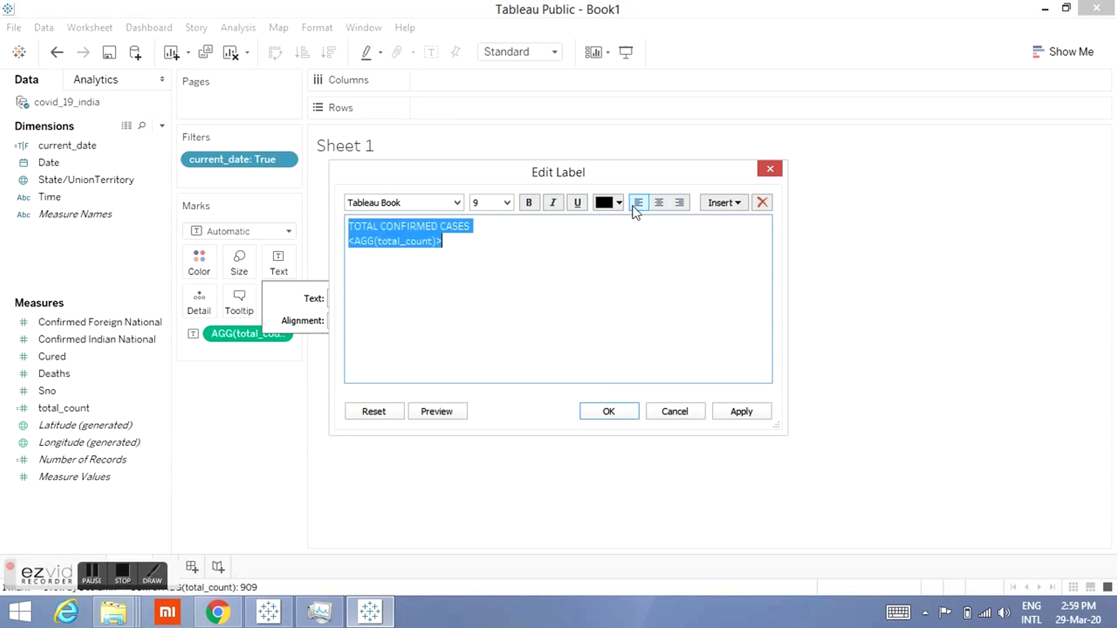
left_click(484, 232)
key("ctrl+shift+Left")
key("ctrl+shift+Left")
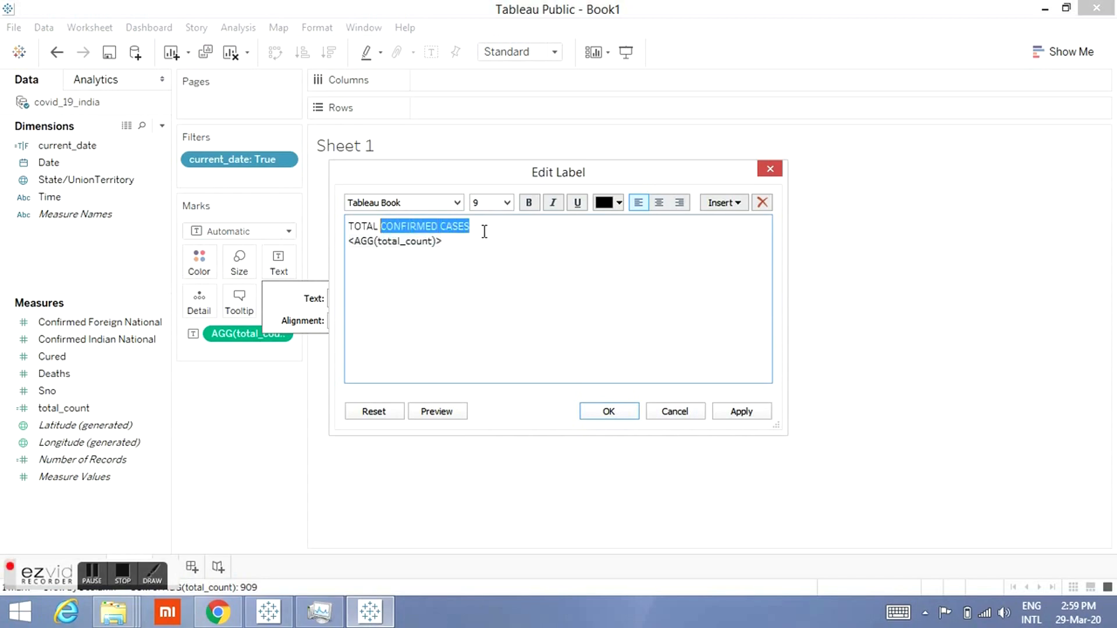
key("shift+Left")
key("shift+Left")
key("shift+Left")
key("shift+Left")
key("shift+Left")
key("shift+Left")
left_click(506, 203)
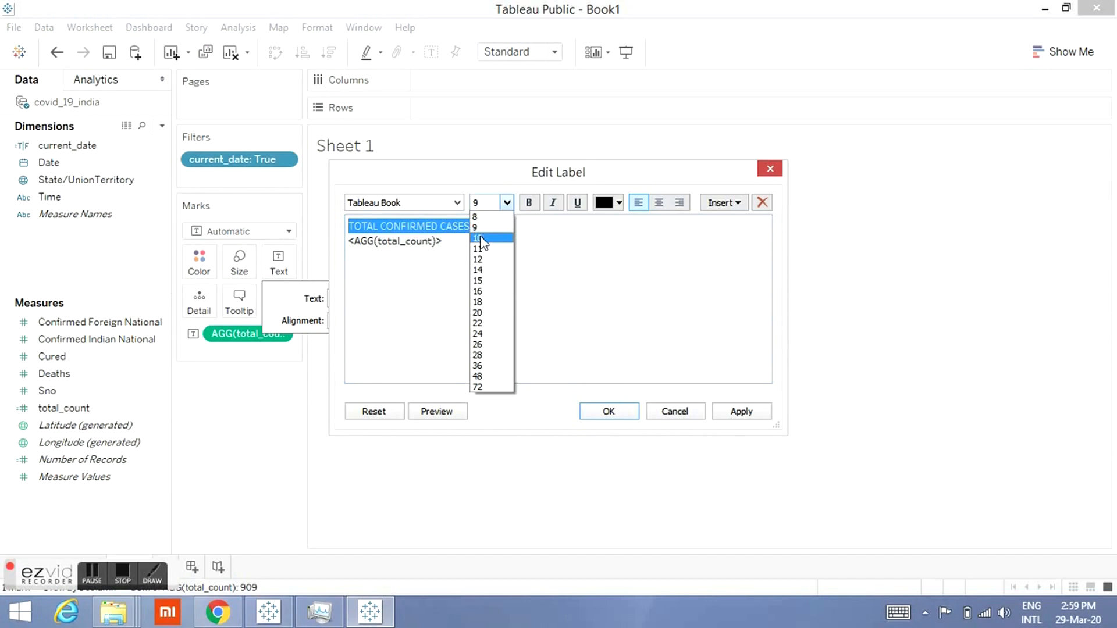
left_click(478, 238)
Step: Format the total_count field in the label at font size 16 in red
double_click(436, 241)
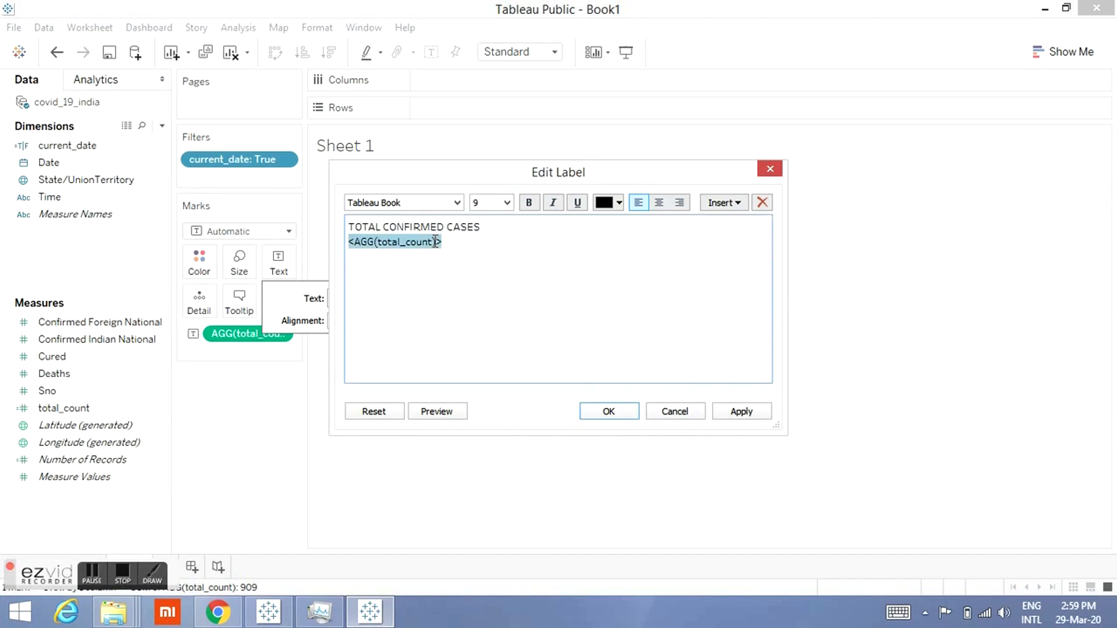
left_click(507, 203)
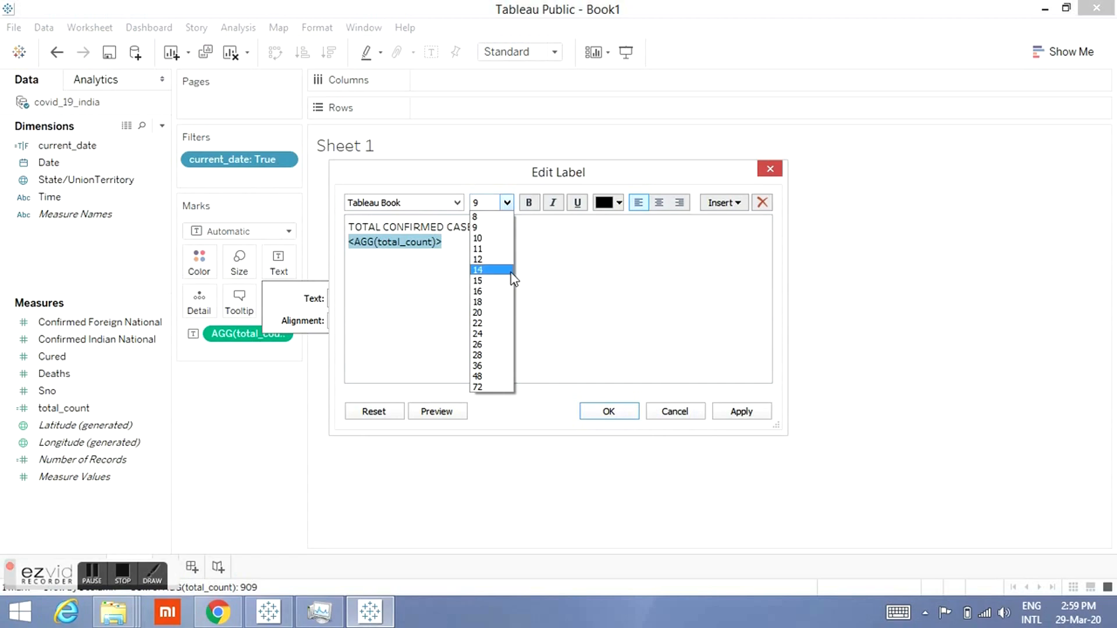
left_click(478, 291)
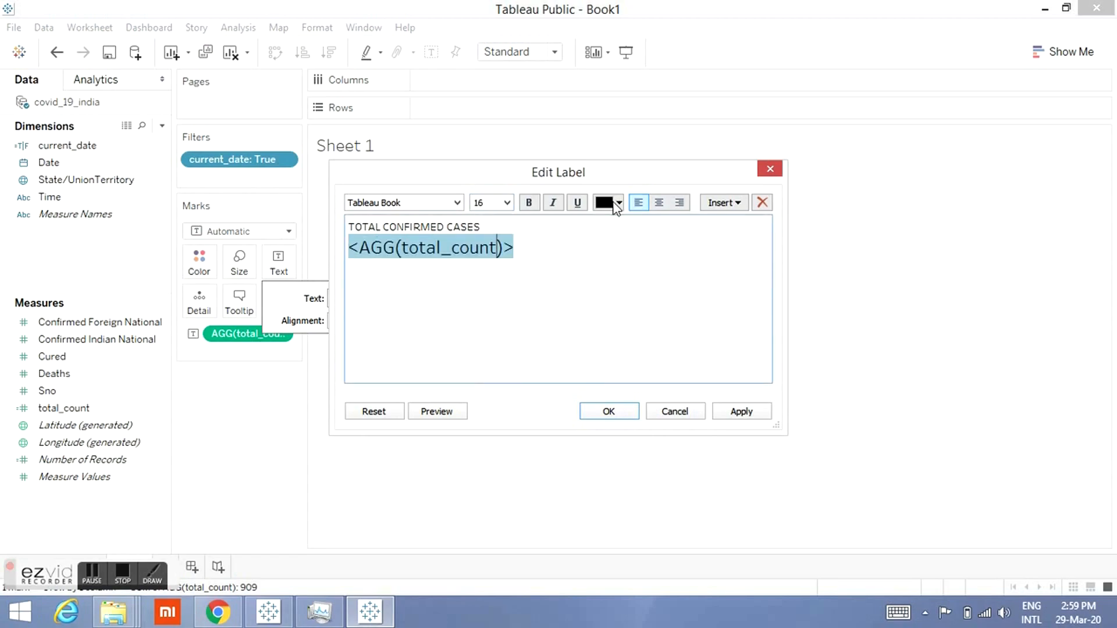
left_click(617, 203)
left_click(663, 262)
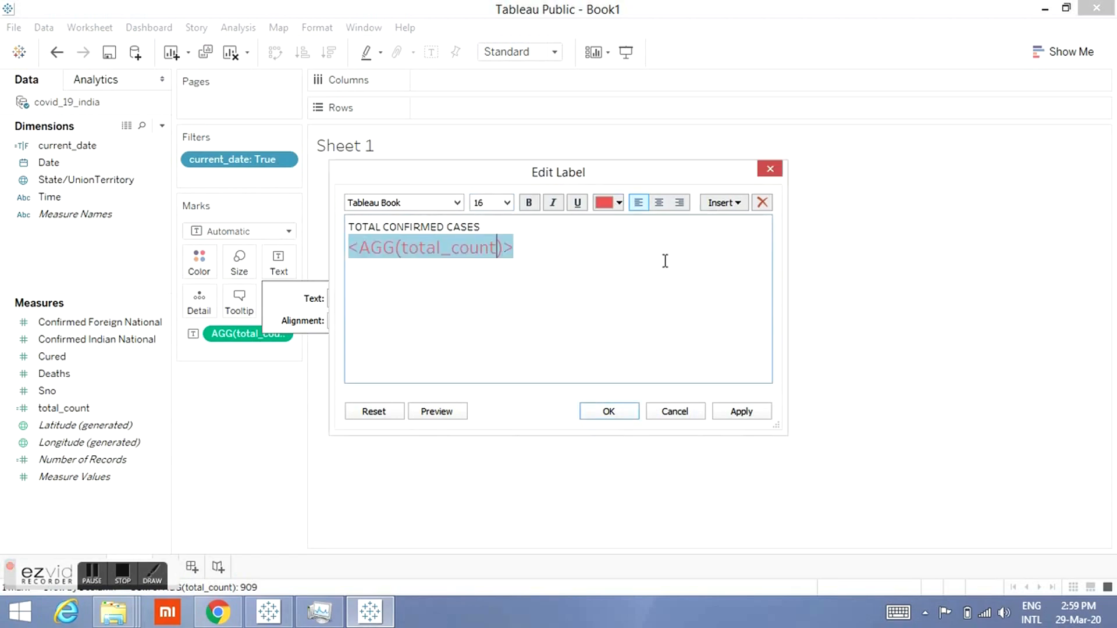
Step: Append the text "affected of COVID-19" after the total_count value in the label
left_click(626, 261)
type("affected ")
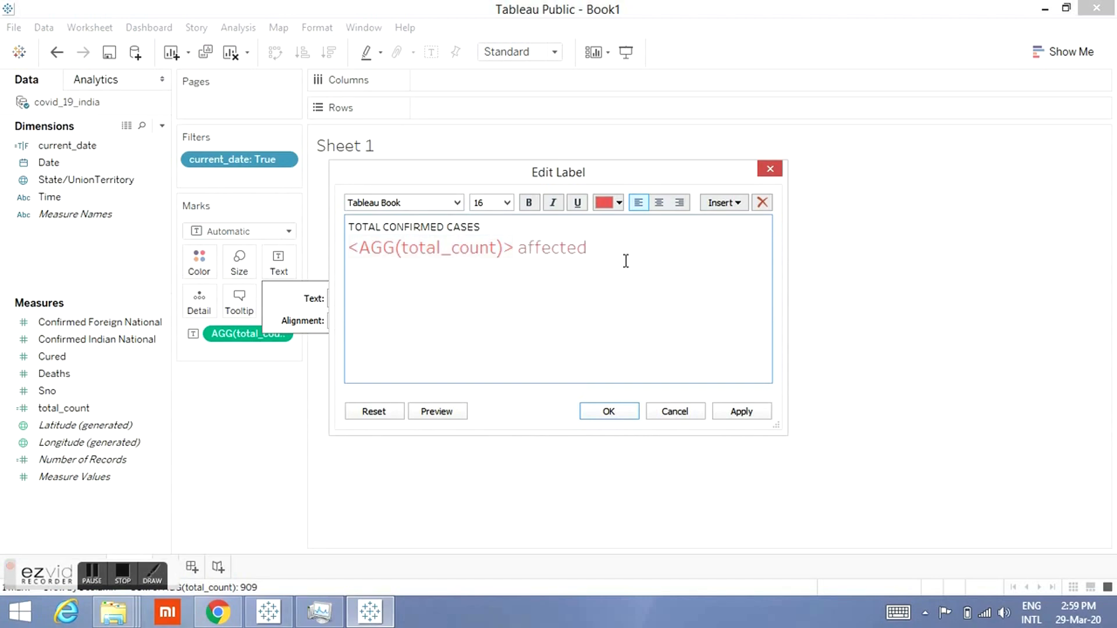
type("of COVID-19")
Step: Format the appended "affected of COVID-19" text in black at font size 8 and apply the label
key("shift+Left")
key("shift+Left")
key("shift+Left")
key("shift+Left")
key("shift+Left")
key("shift+Left")
key("shift+Left")
key("shift+Left")
key("shift+Left")
key("shift+Left")
key("shift+Left")
key("shift+Left")
key("shift+Left")
key("shift+Left")
key("shift+Left")
key("shift+Left")
key("shift+Left")
key("shift+Left")
key("shift+Left")
key("shift+Left")
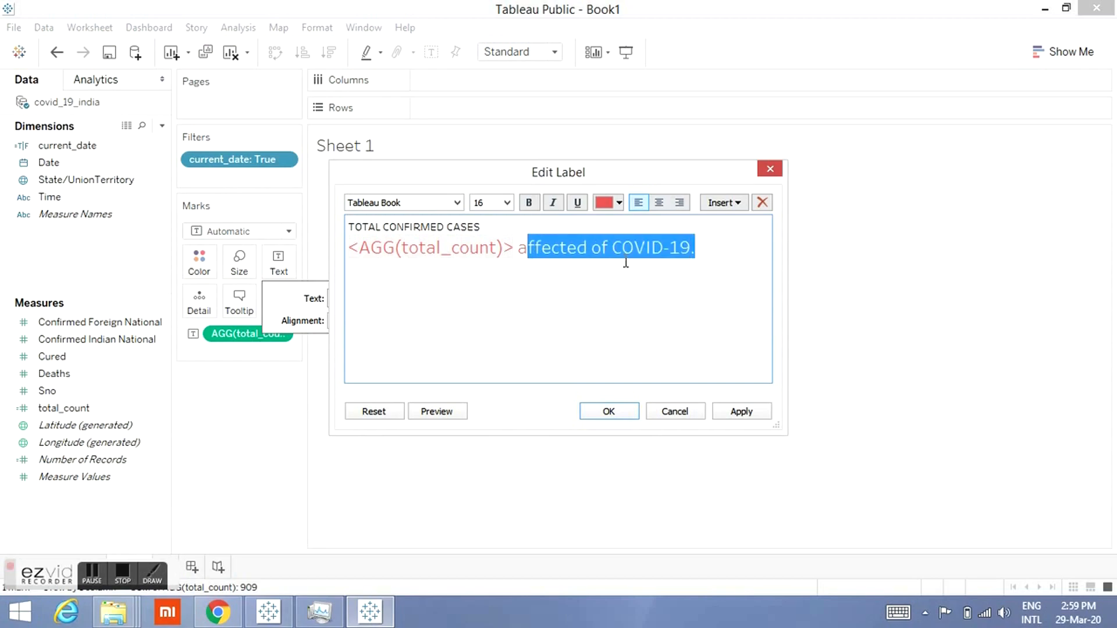
left_click(614, 206)
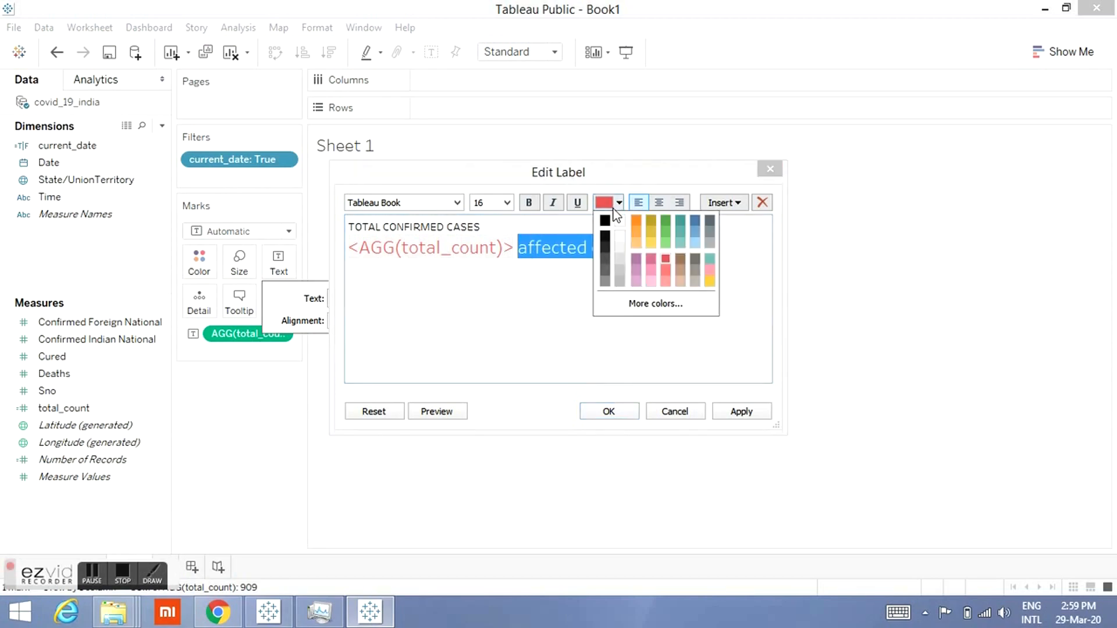
left_click(603, 219)
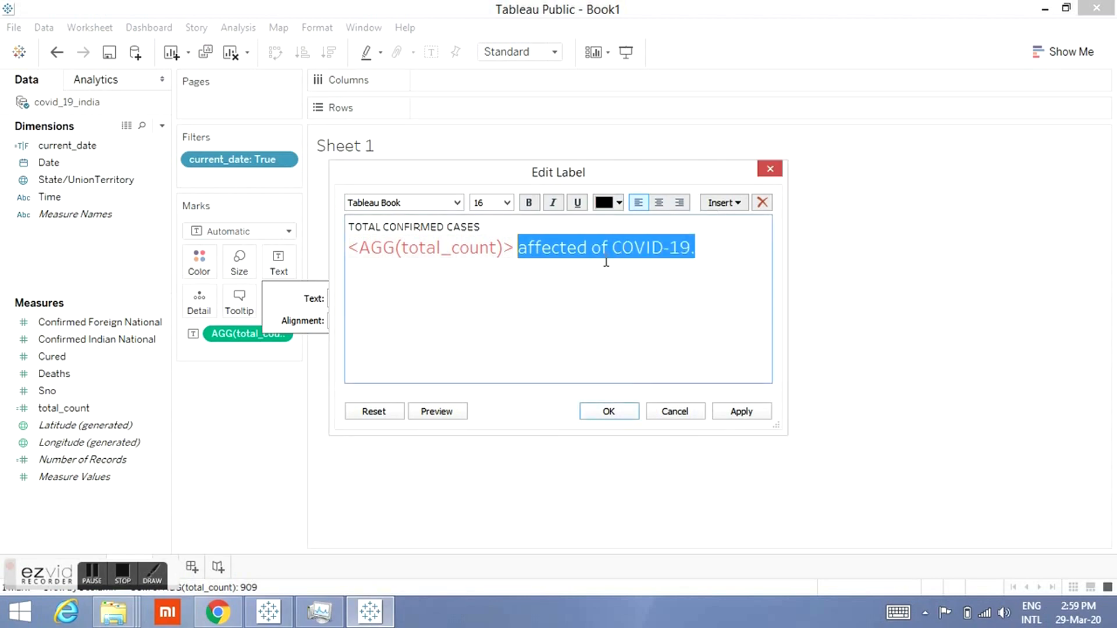
left_click(506, 202)
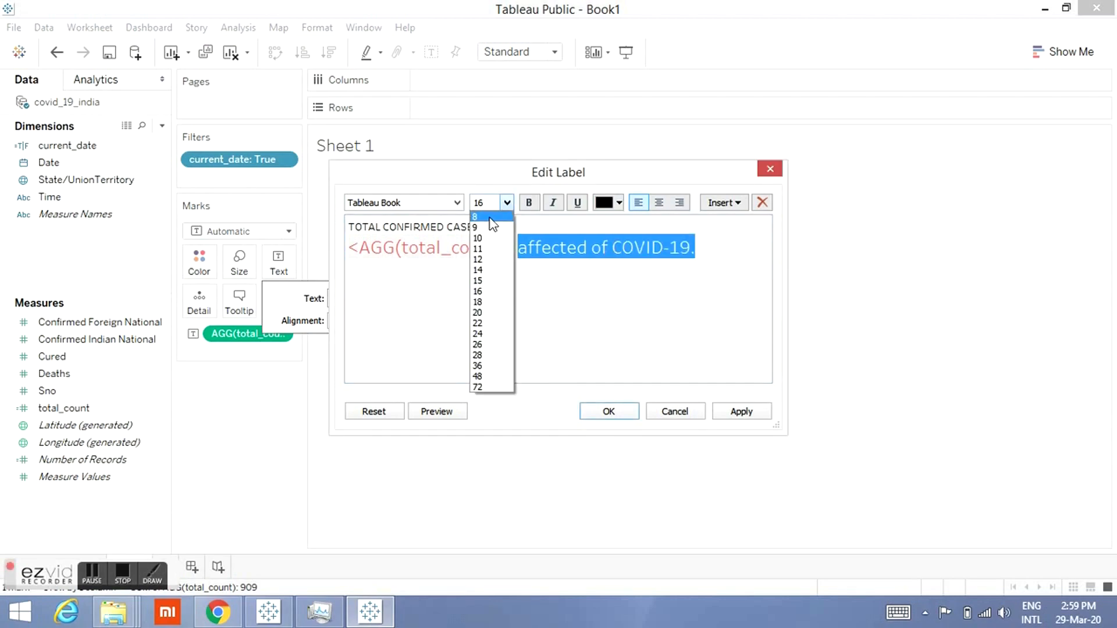
left_click(492, 218)
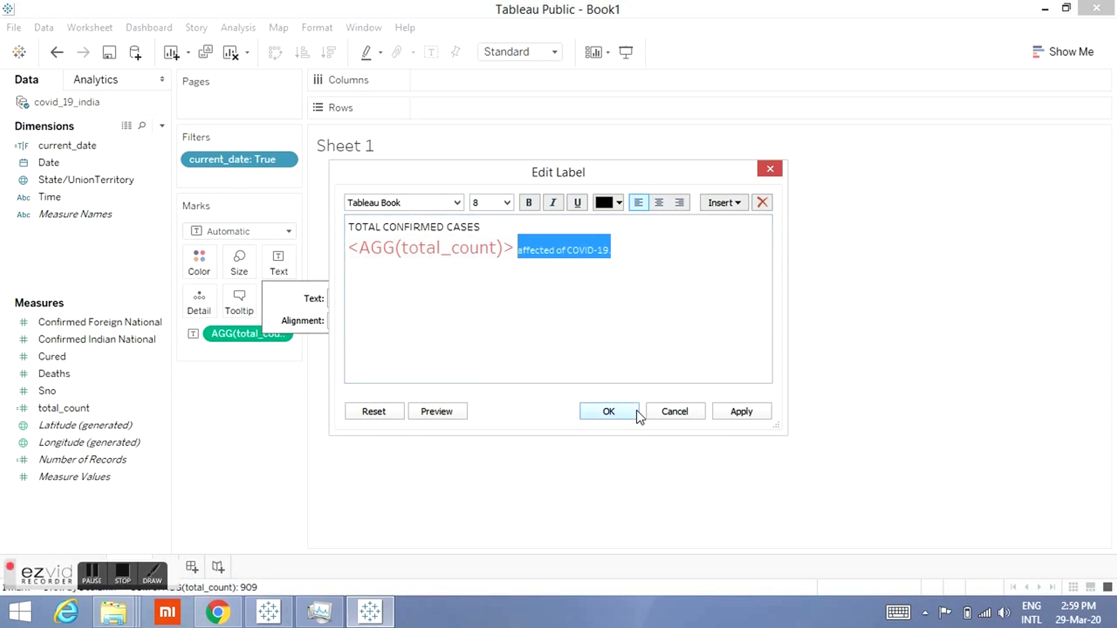
left_click(637, 411)
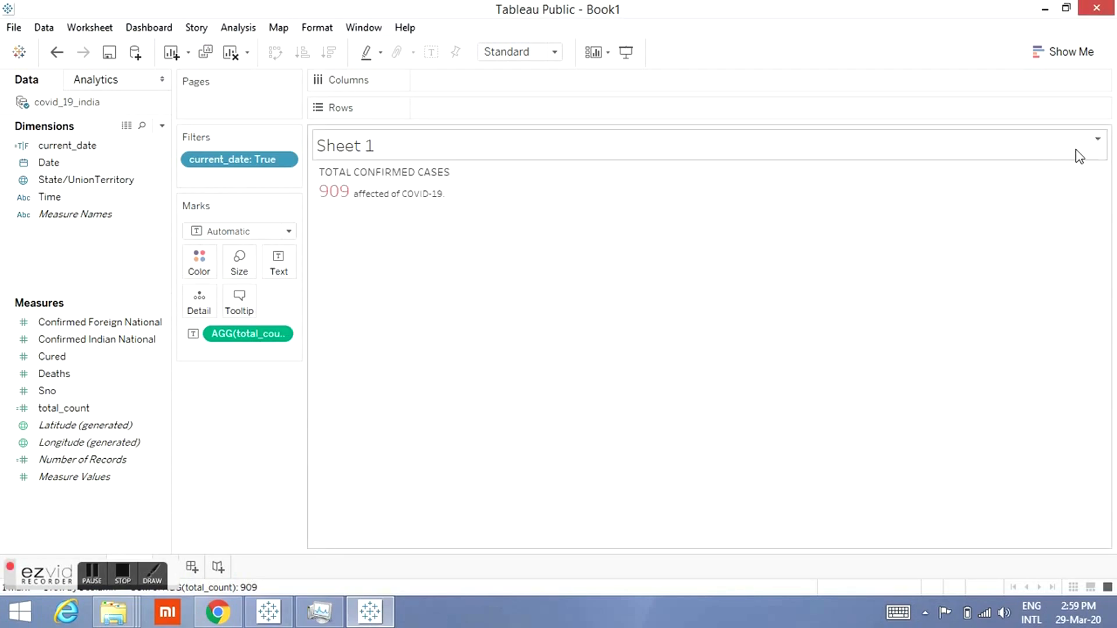
Step: Hide the Sheet 1 title
left_click(1098, 138)
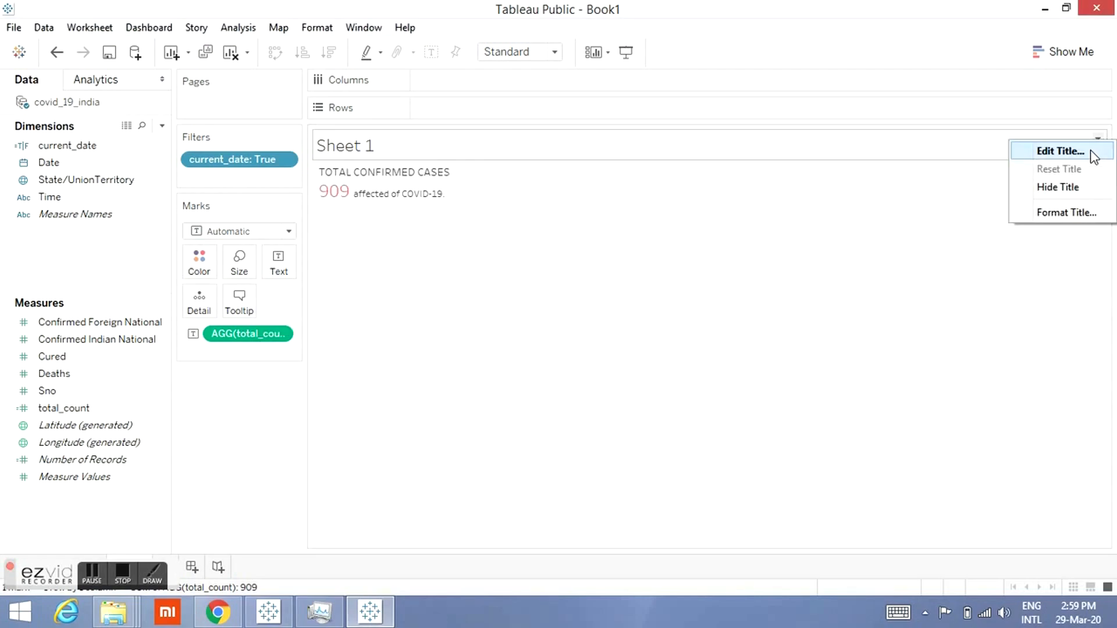
left_click(1066, 184)
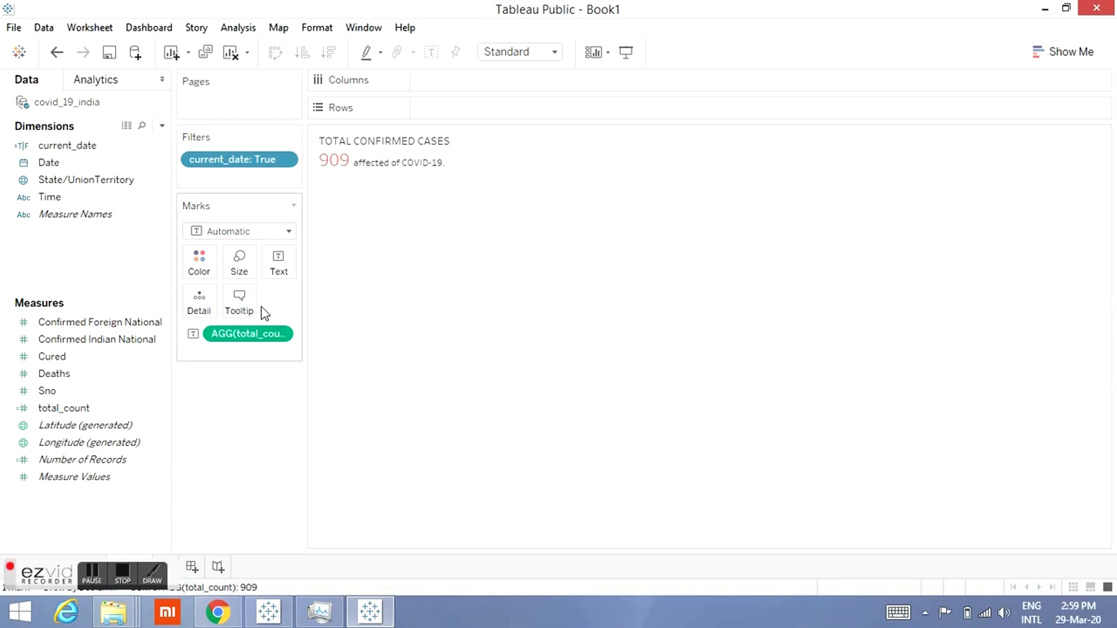
Step: Add Confirmed Foreign National and Confirmed Indian National to the tooltip and colour its total_count value red
left_click_drag(140, 322, 240, 303)
left_click_drag(127, 342, 250, 313)
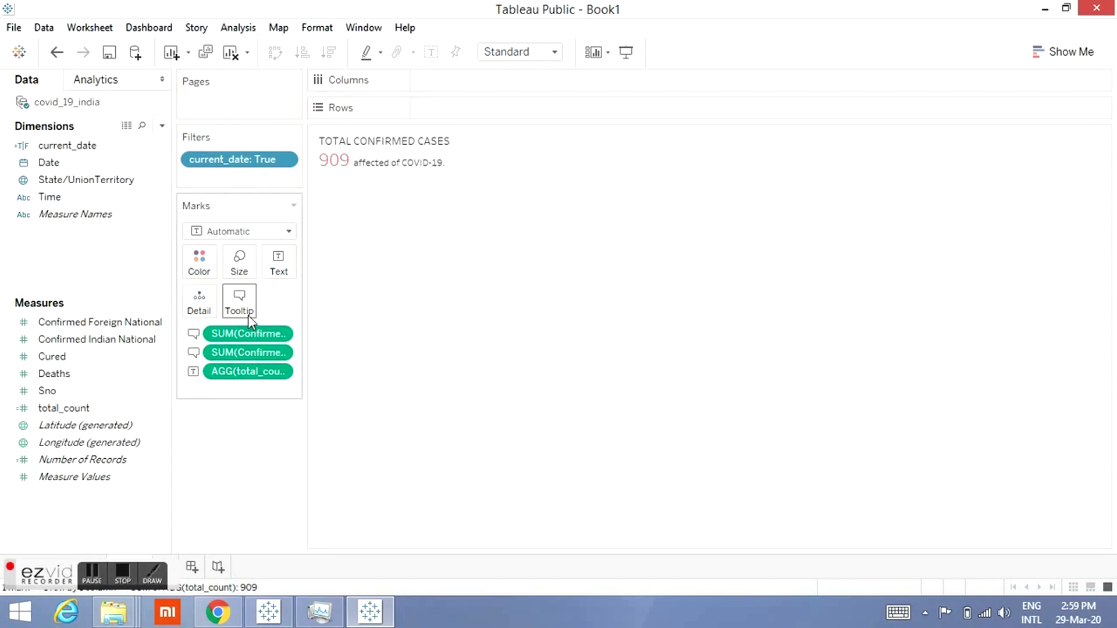
left_click(248, 315)
double_click(483, 244)
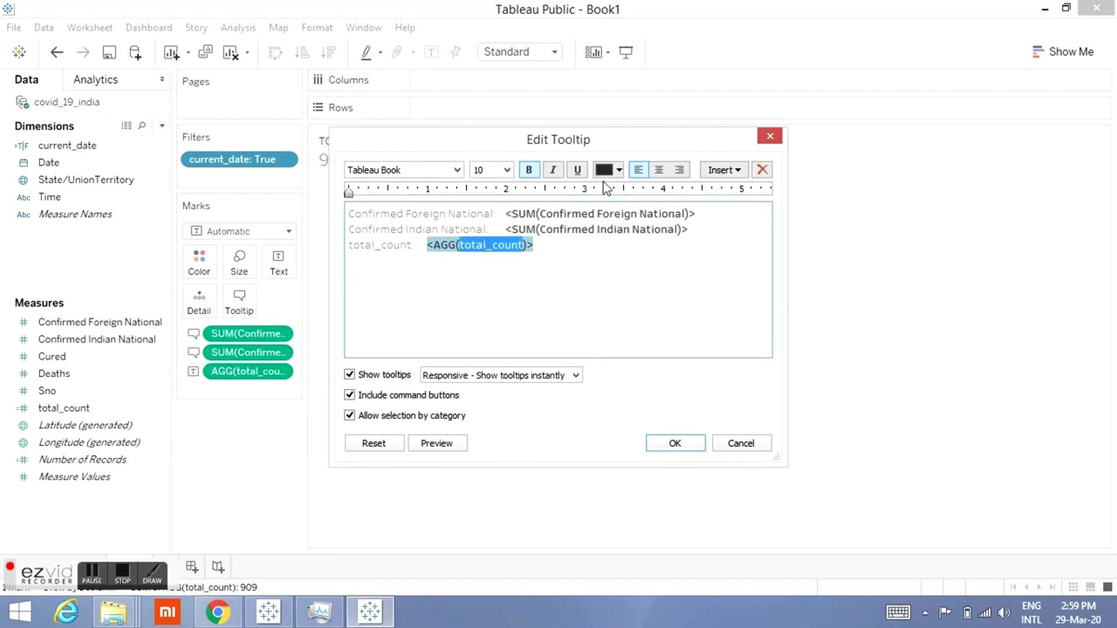
left_click(619, 169)
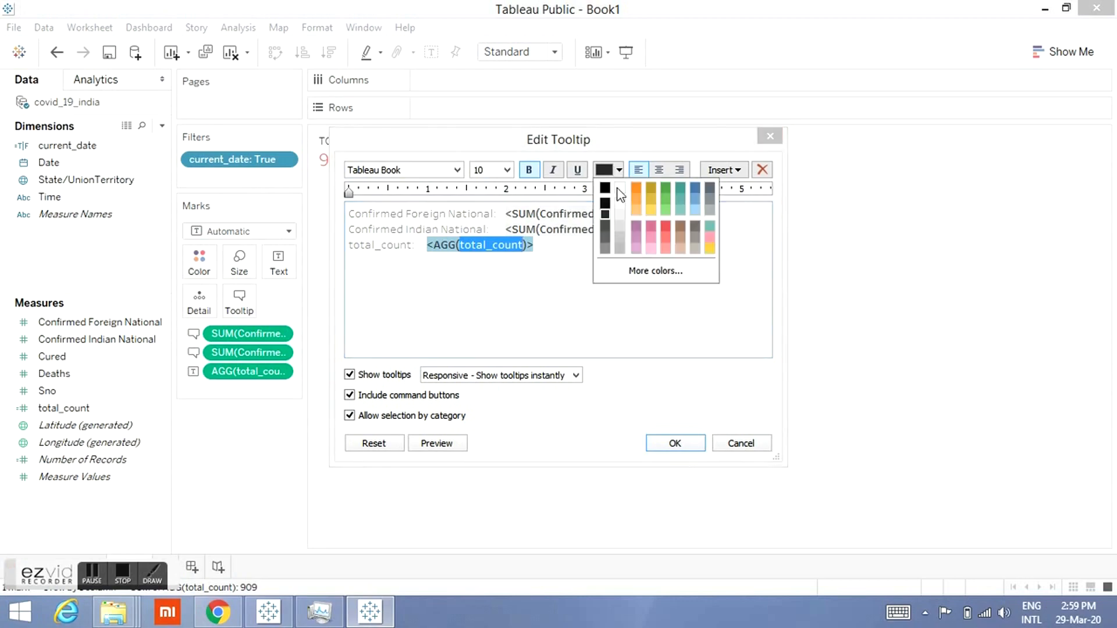
left_click(666, 227)
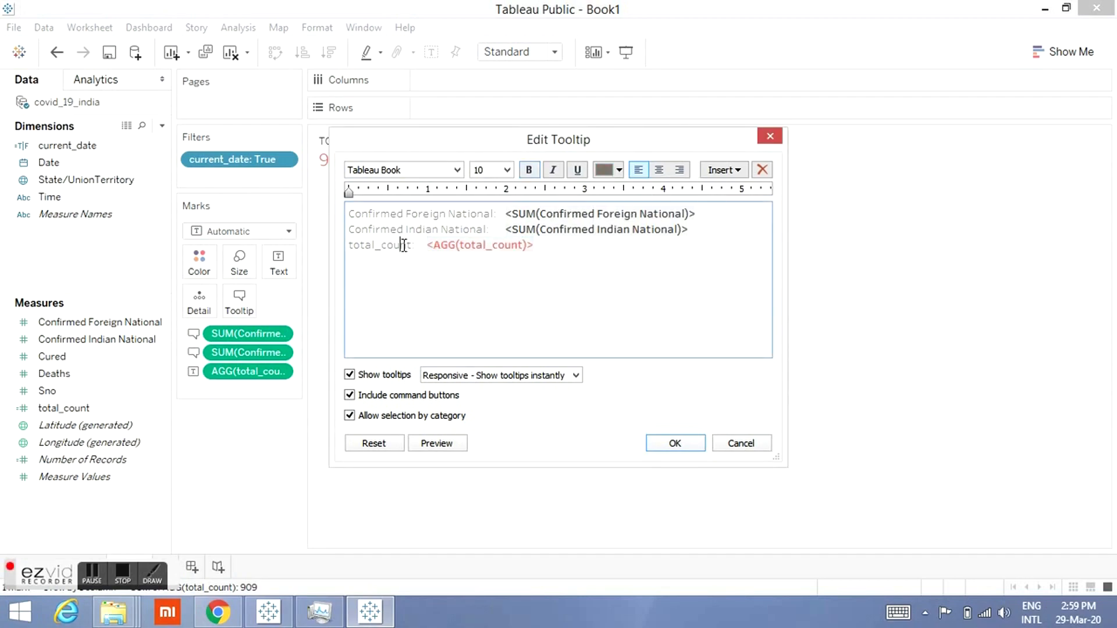
Step: Rename the tooltip's total_count caption to Total Confirmed Cases
double_click(404, 245)
type("Total c")
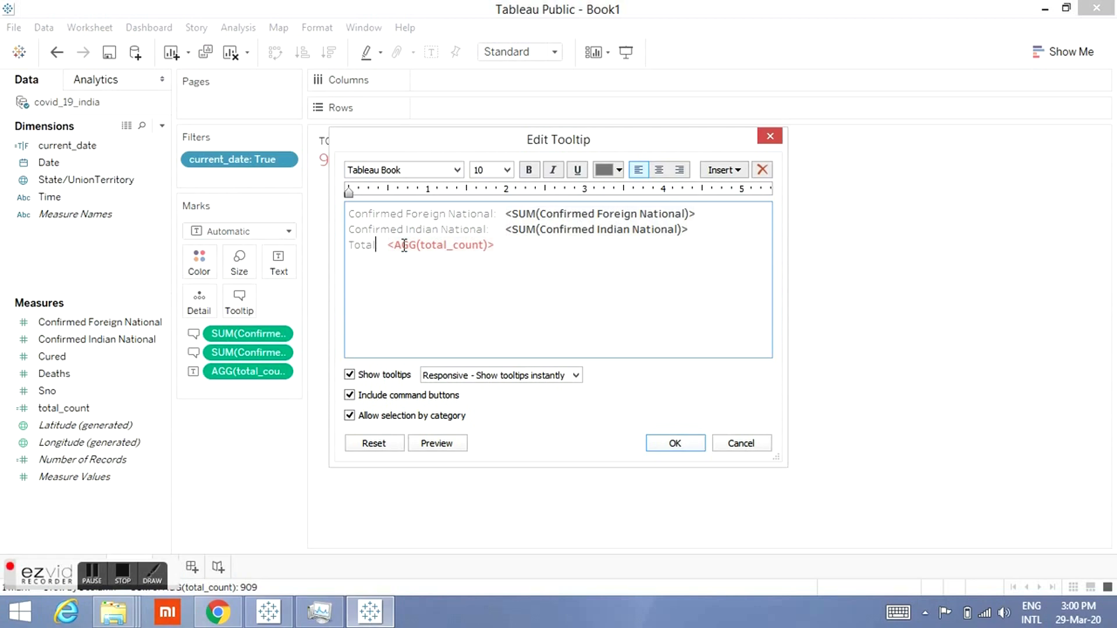
key("BackSpace")
type("Confirmed")
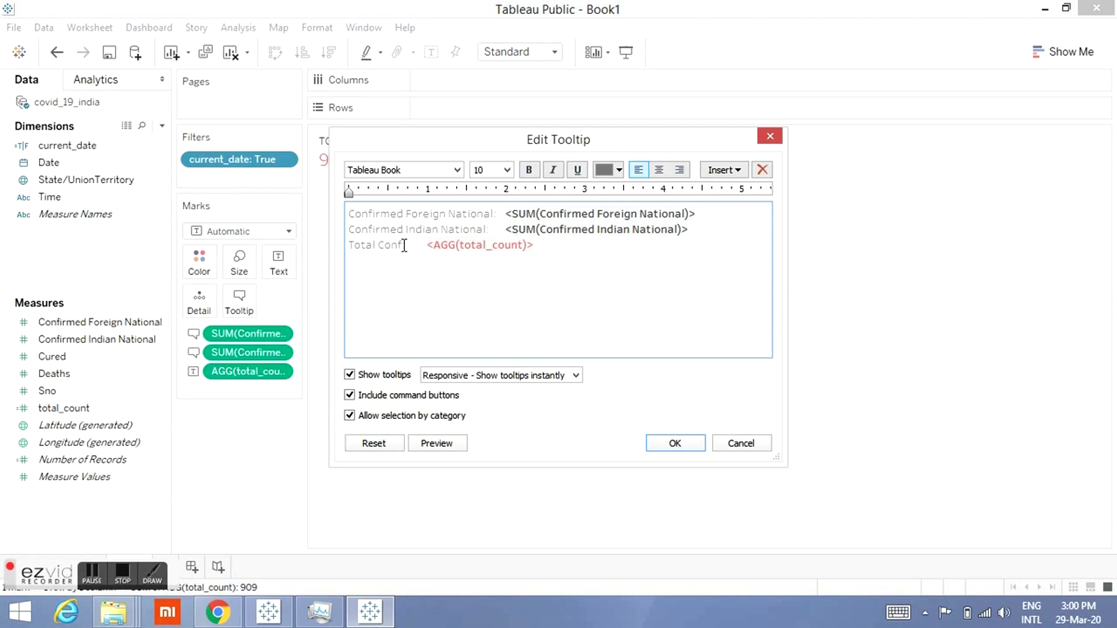
key("Tab")
type("Cases")
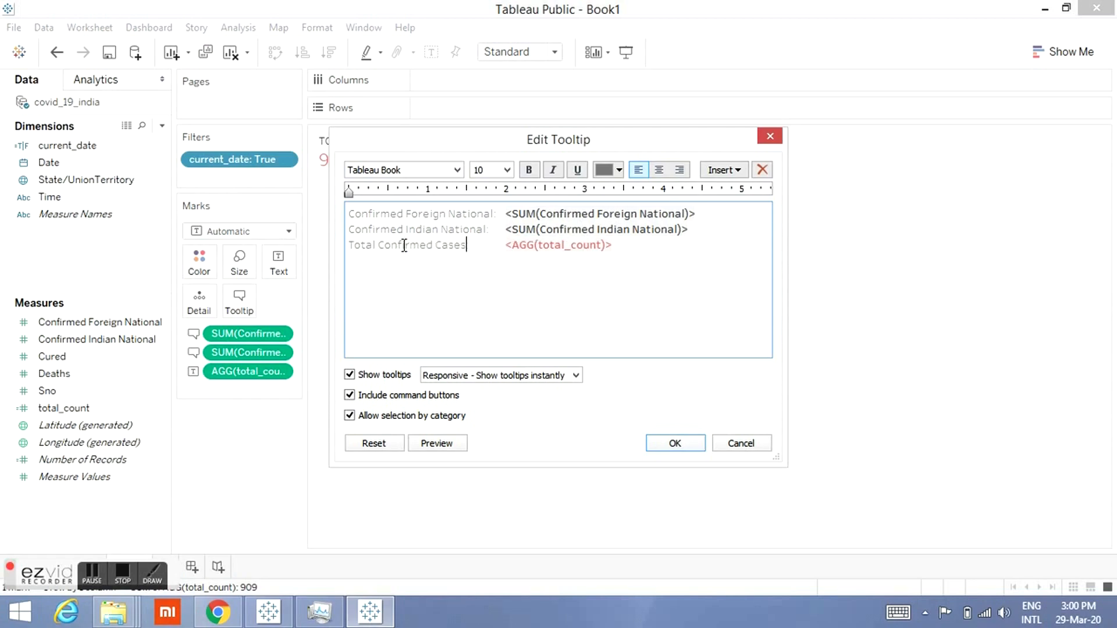
left_click(668, 442)
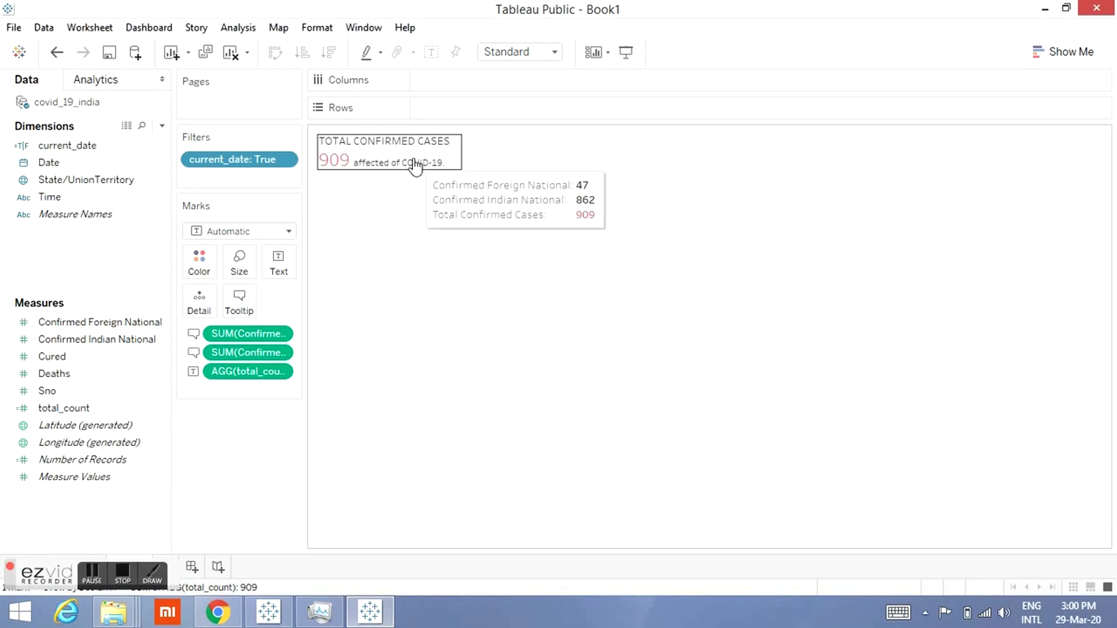
Step: Make the entire text label bold
left_click(278, 262)
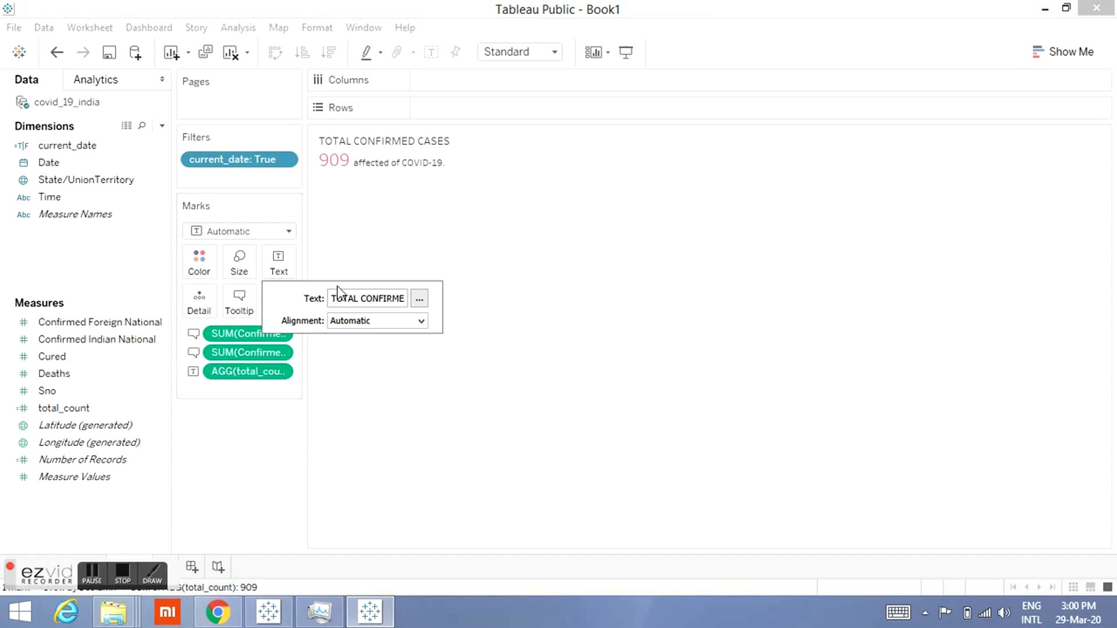
left_click(419, 300)
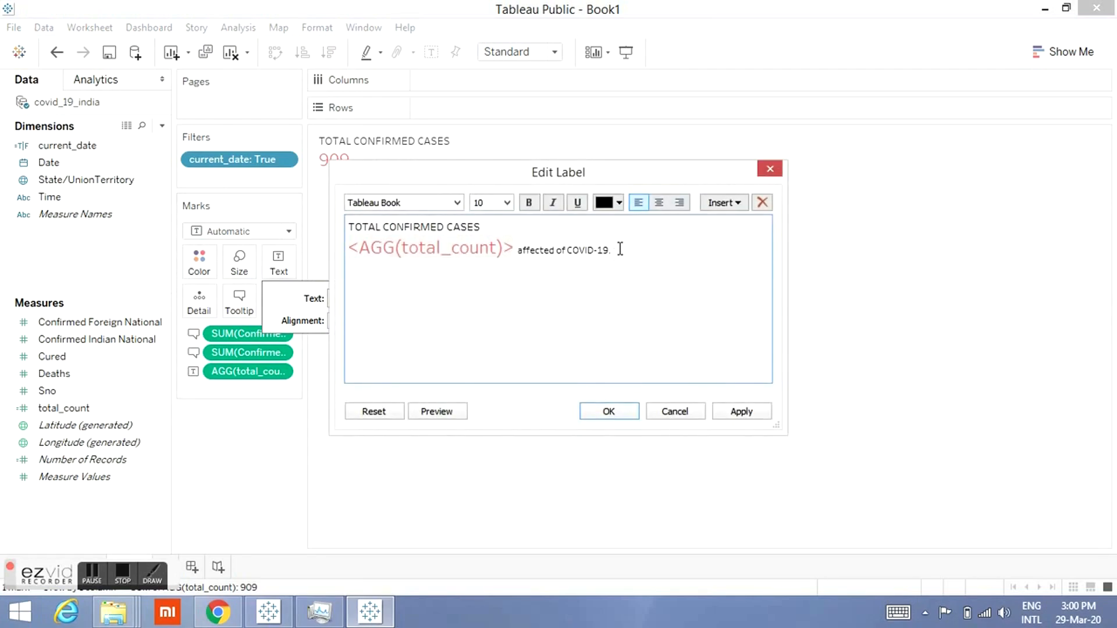
key("ctrl+a")
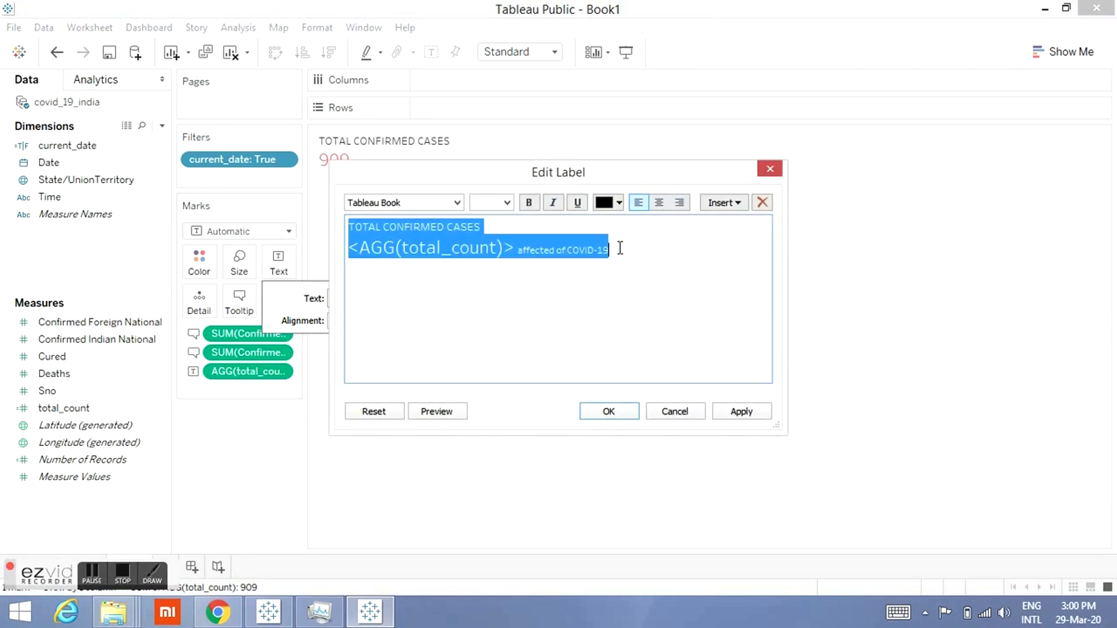
left_click(530, 203)
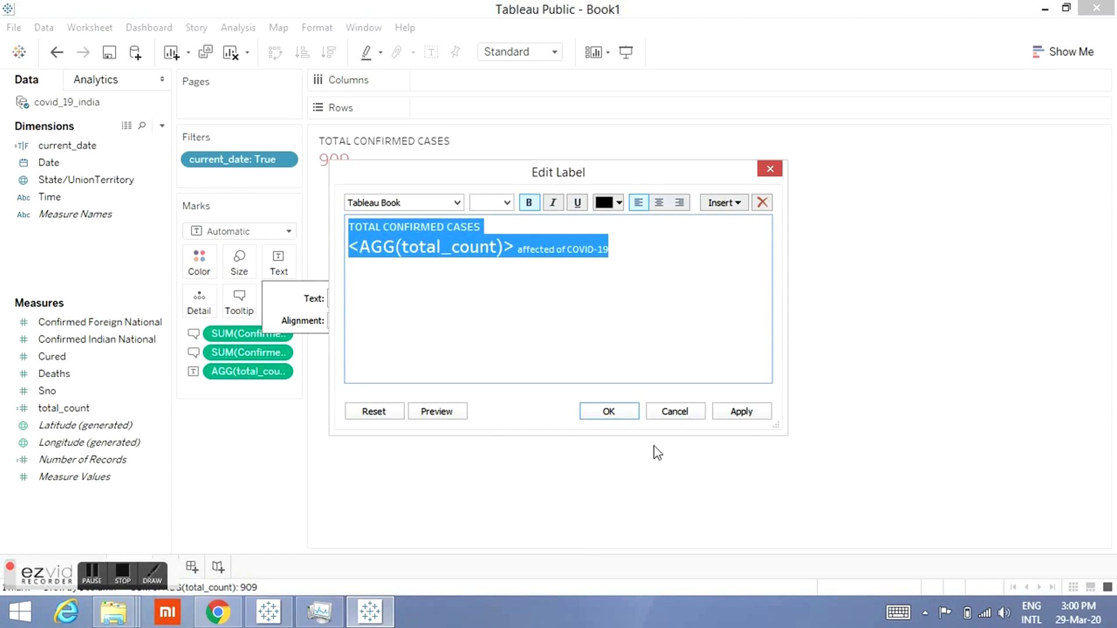
left_click(608, 411)
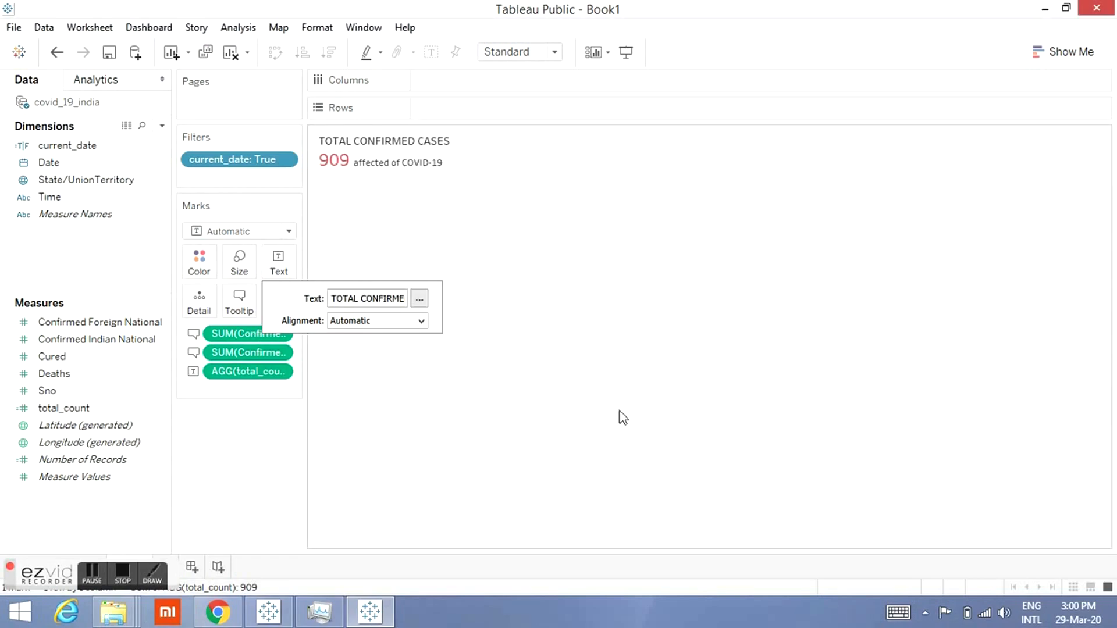
left_click(622, 418)
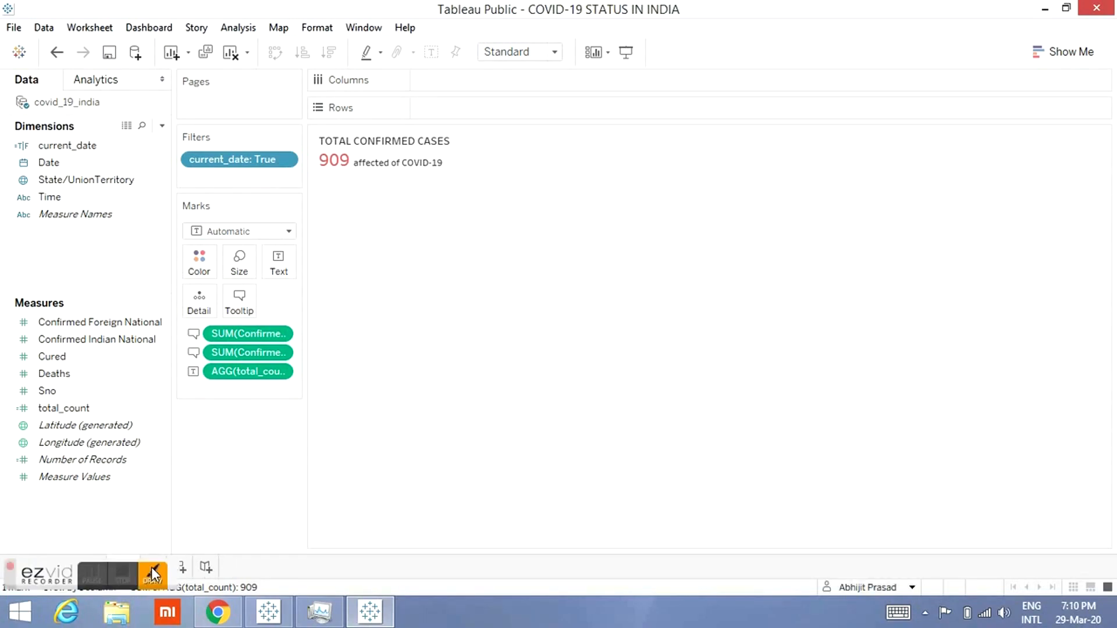
left_click(151, 573)
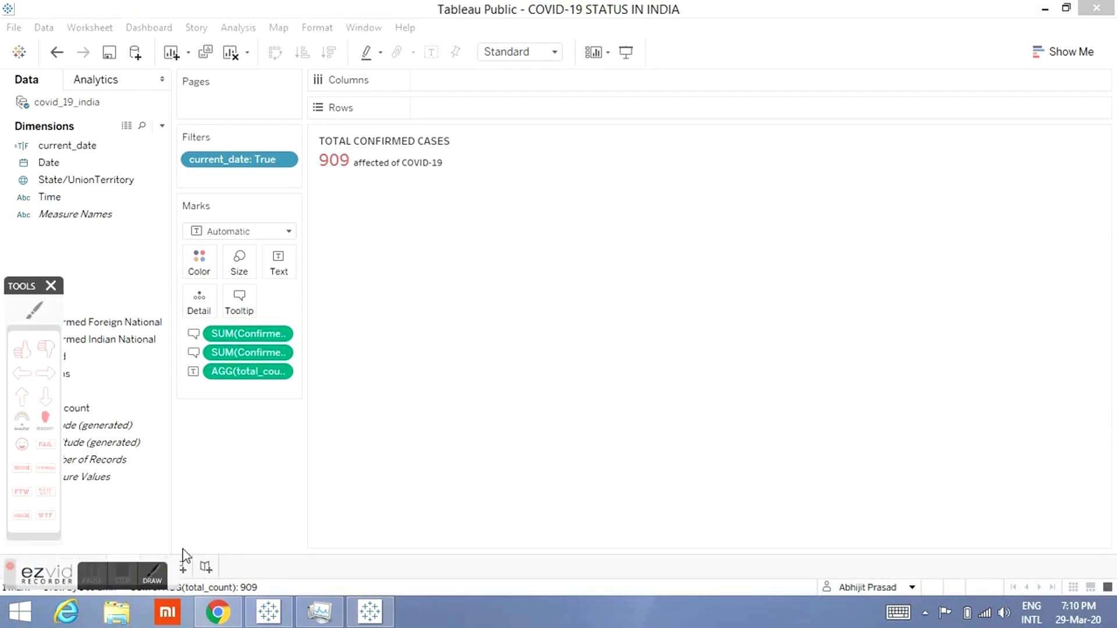
left_click(243, 494)
double_click(542, 7)
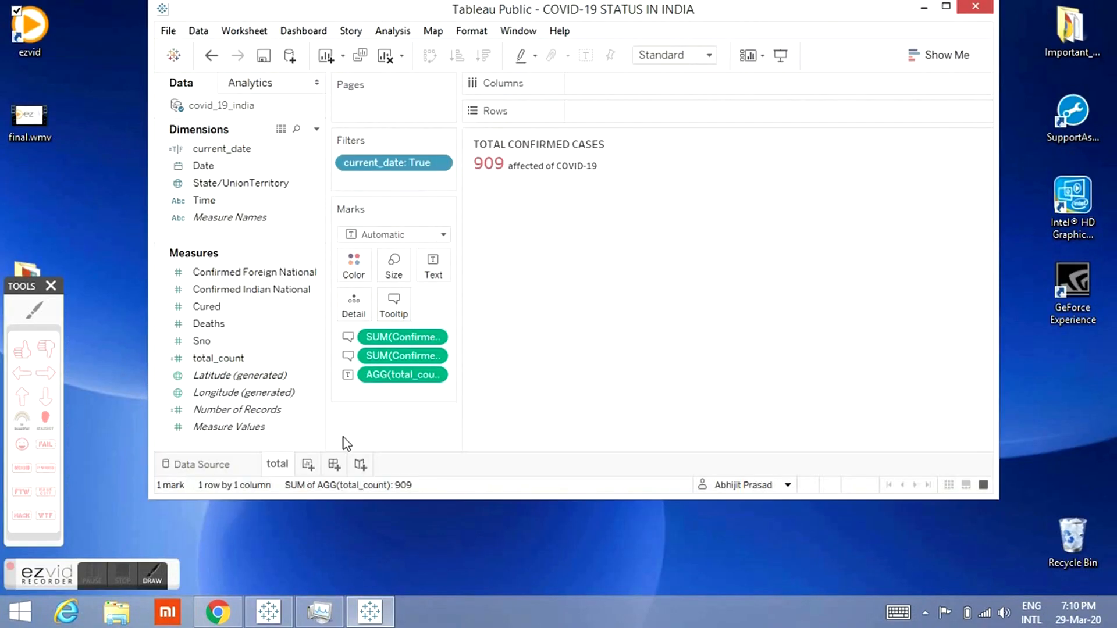
Step: Duplicate the total sheet as a new worksheet
right_click(284, 464)
left_click(283, 464)
right_click(284, 465)
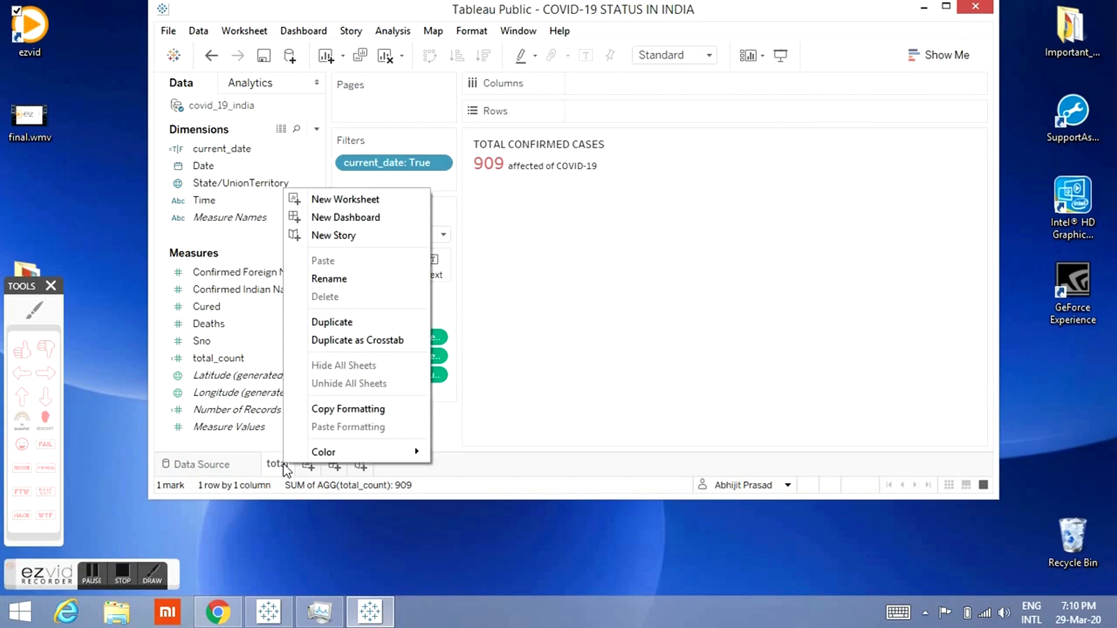
left_click(333, 320)
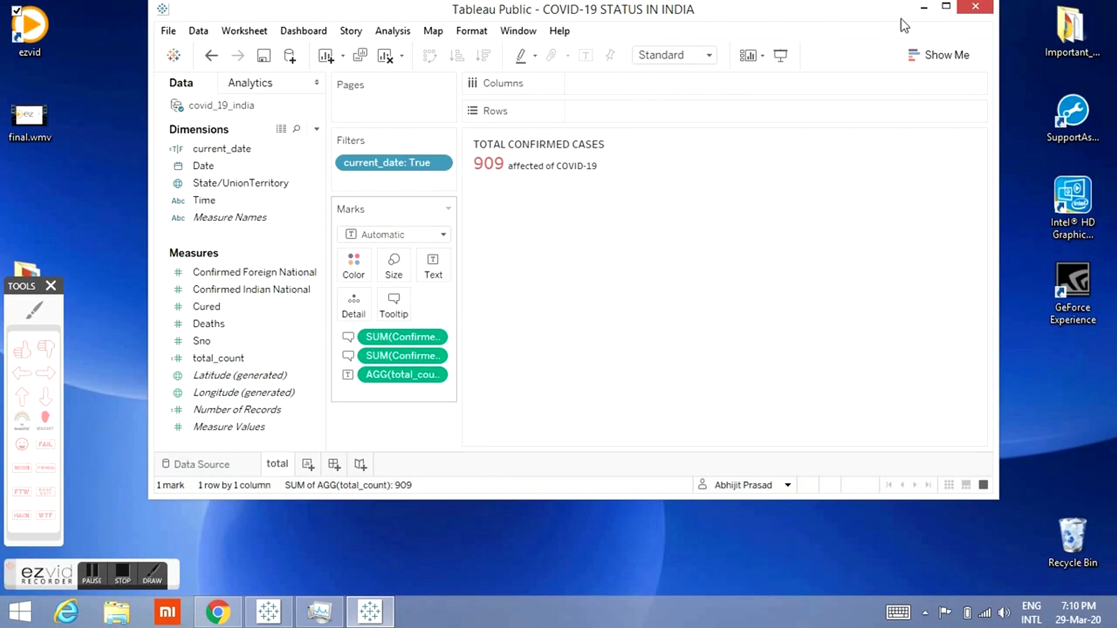
left_click(948, 8)
left_click(52, 287)
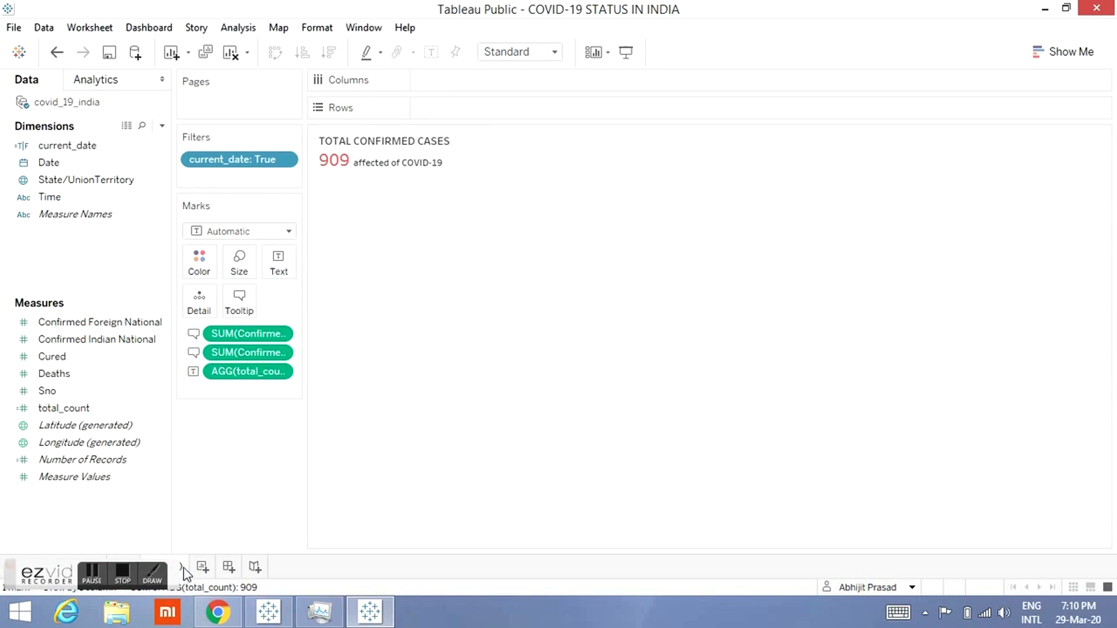
double_click(915, 8)
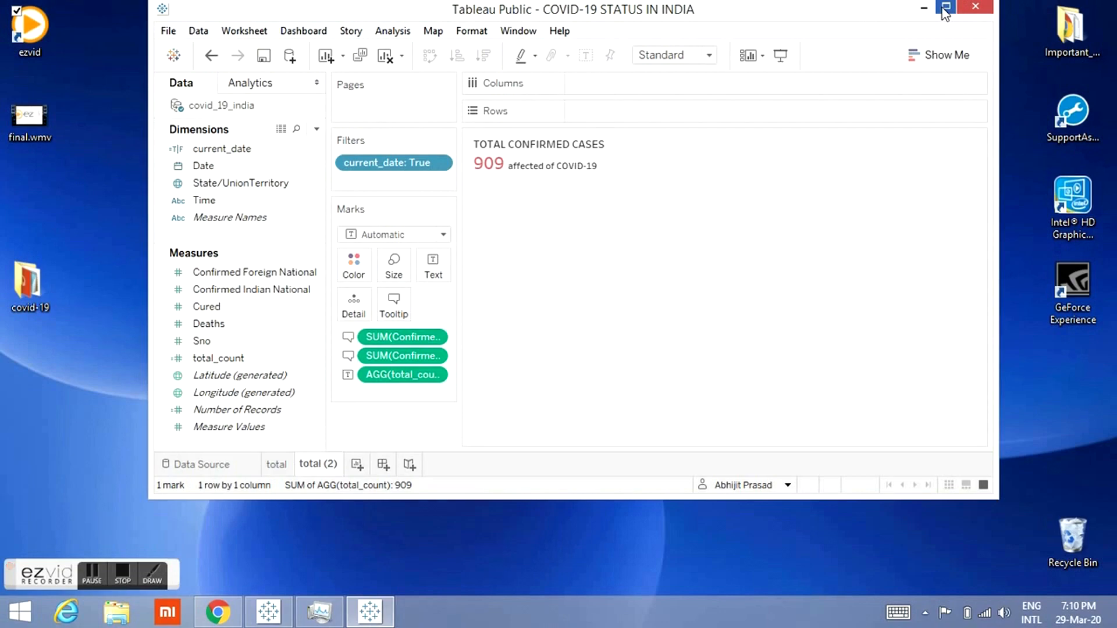
left_click(946, 8)
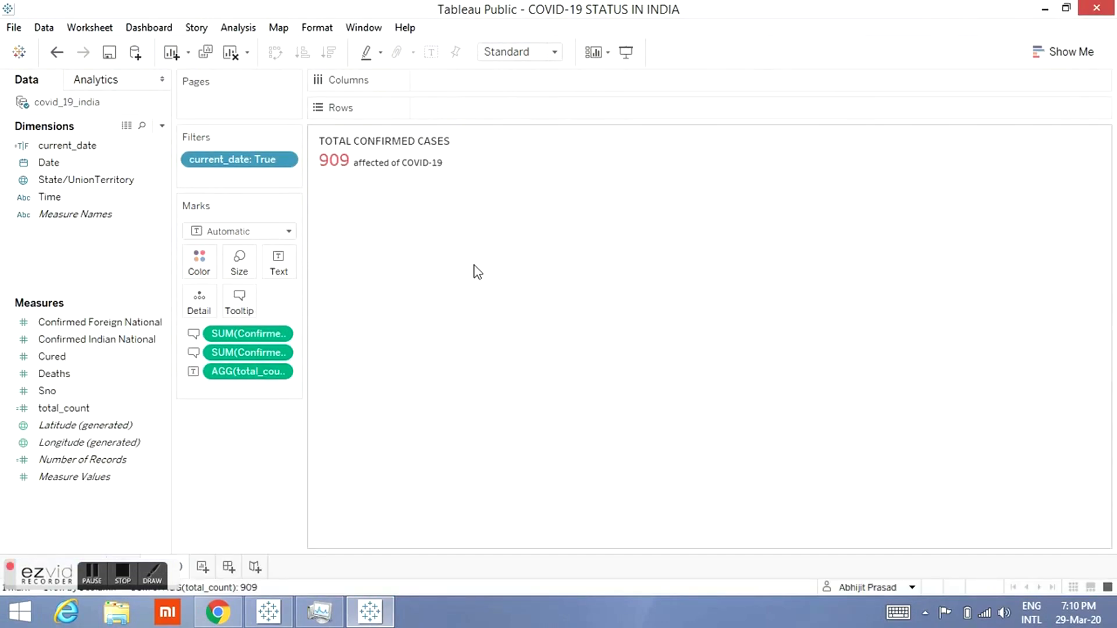
Step: Create a calculated field named cured_count with the formula SUM([Cured])
left_click(162, 126)
left_click(154, 143)
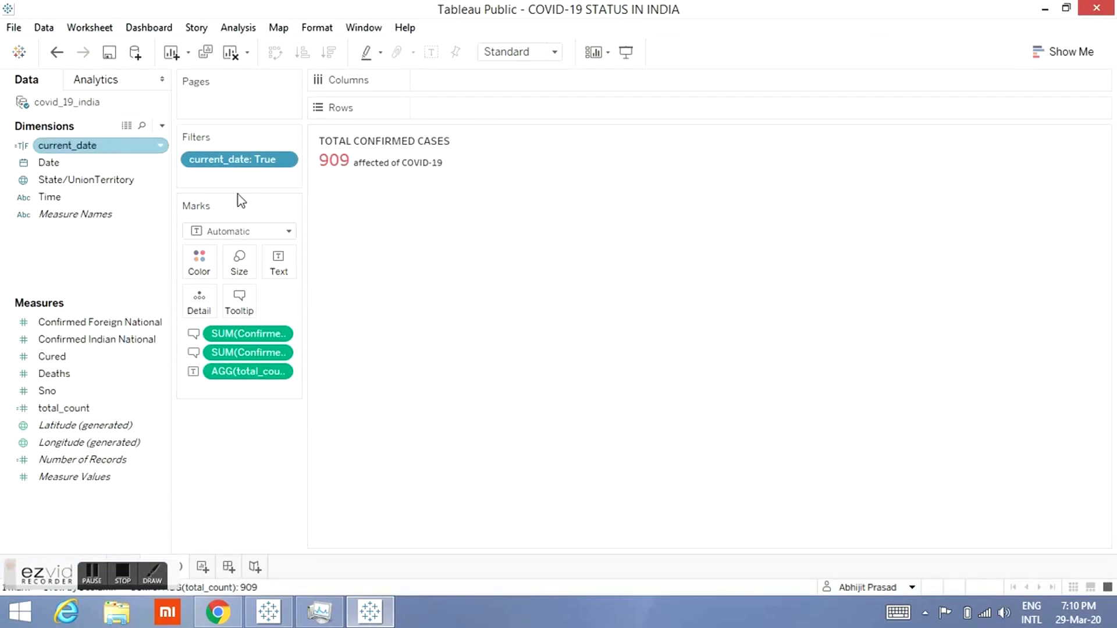
type("c")
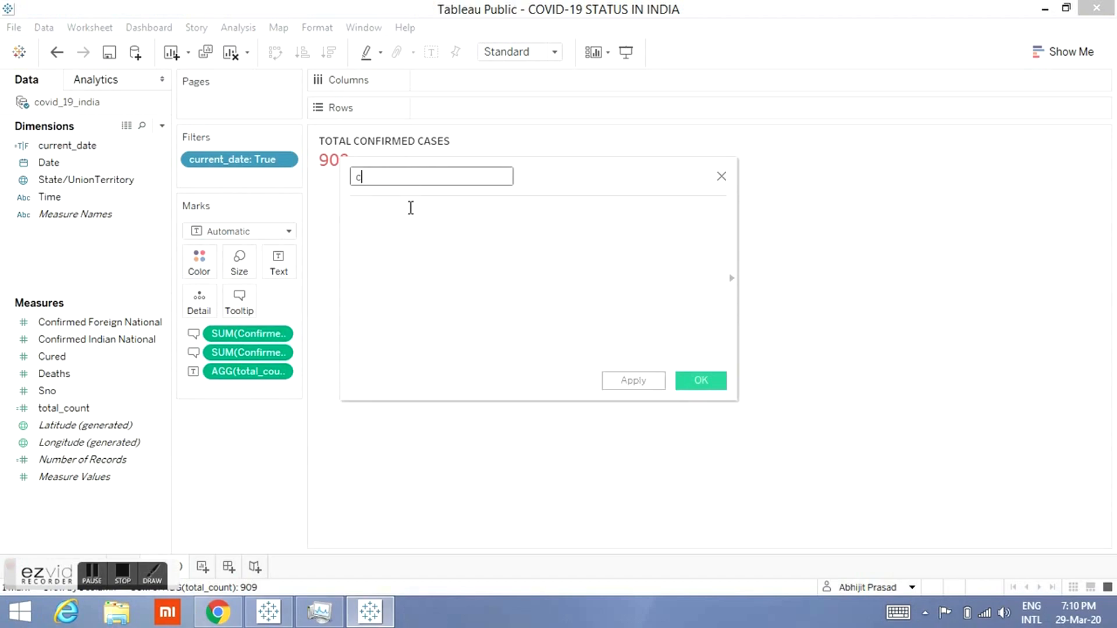
type("ured_countsu")
key("BackSpace")
key("BackSpace")
key("BackSpace")
left_click(445, 230)
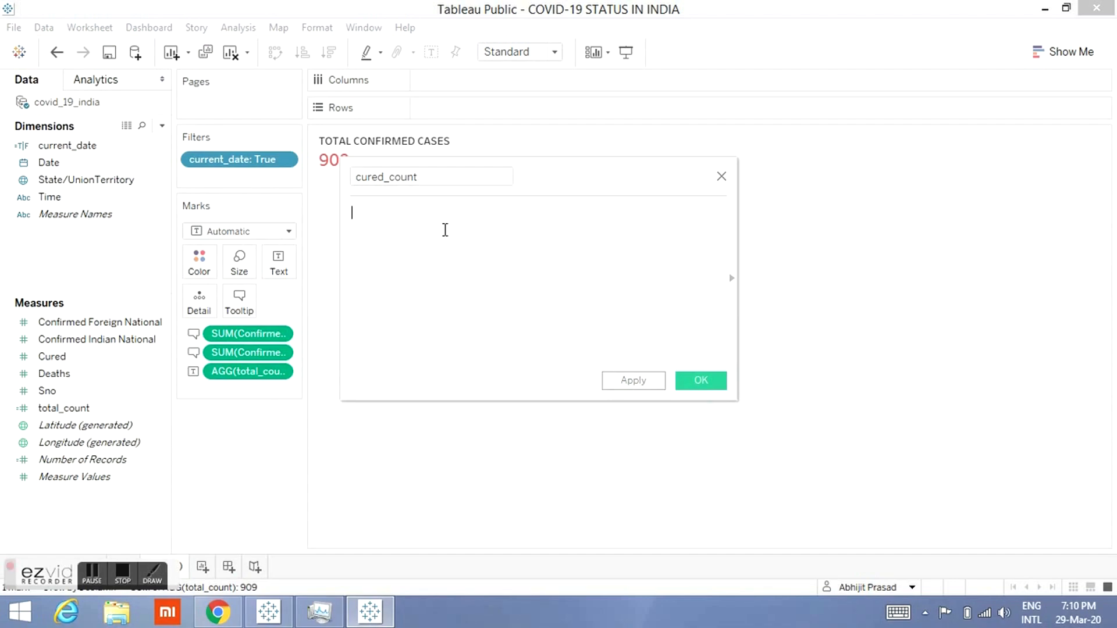
type("sum")
key("Return")
type("cured")
left_click(444, 228)
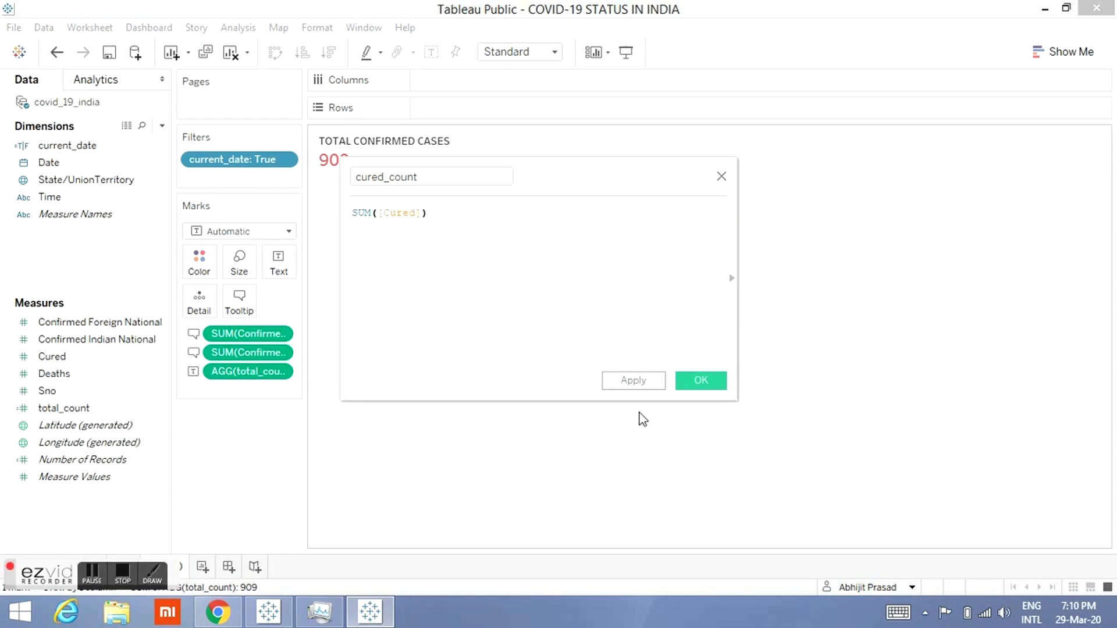
left_click(694, 382)
Step: Replace total_count on the label with cured_count and remove the tooltip fields
left_click_drag(113, 378, 244, 425)
left_click_drag(248, 334, 228, 441)
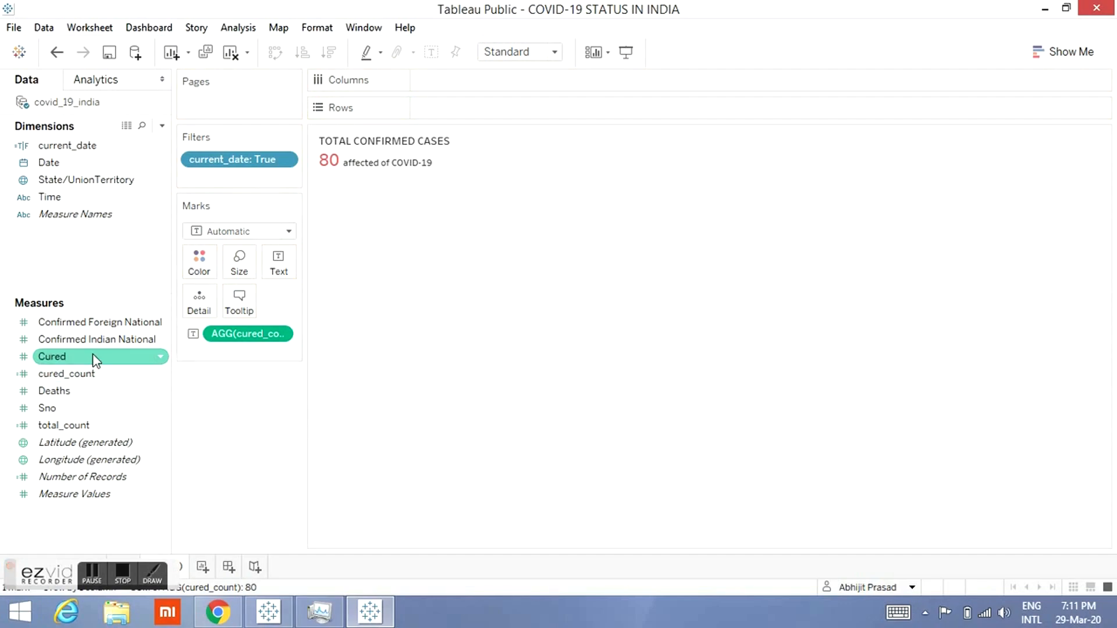
Step: Create a calculated field Cured_perc with the formula ([cured_count]/[total_count])*100
left_click(162, 126)
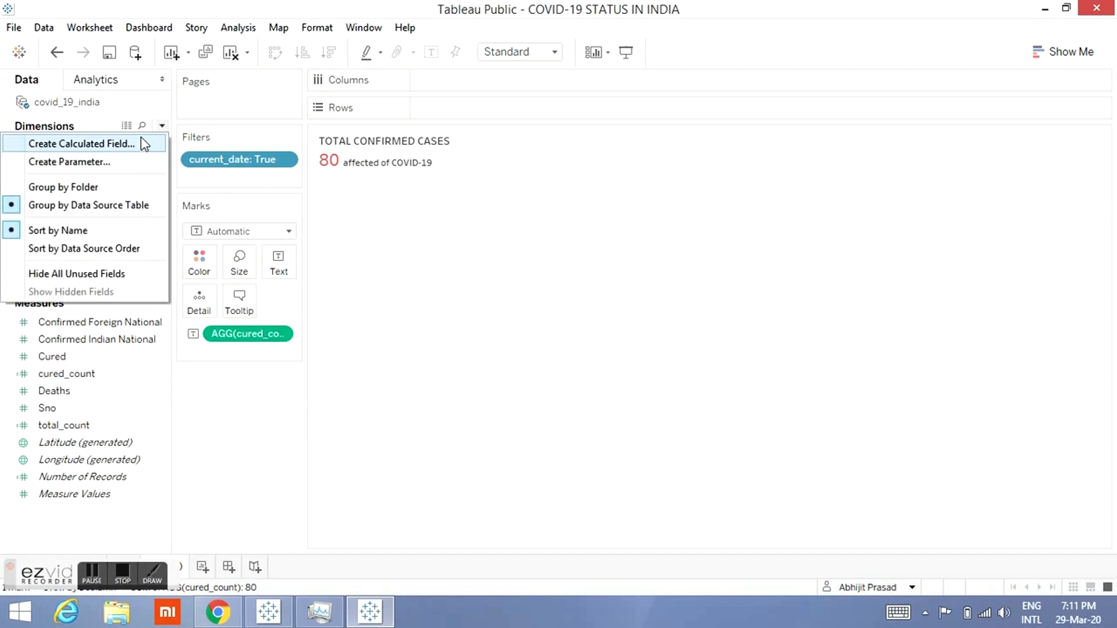
left_click(135, 142)
type("Cure")
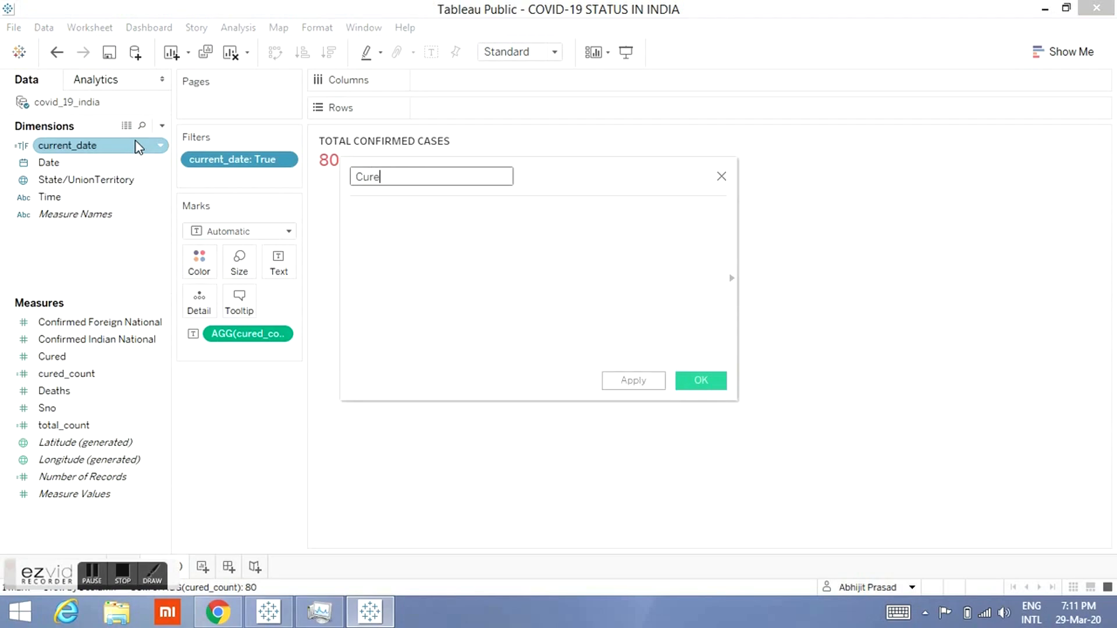
type("d_perc")
key("Tab")
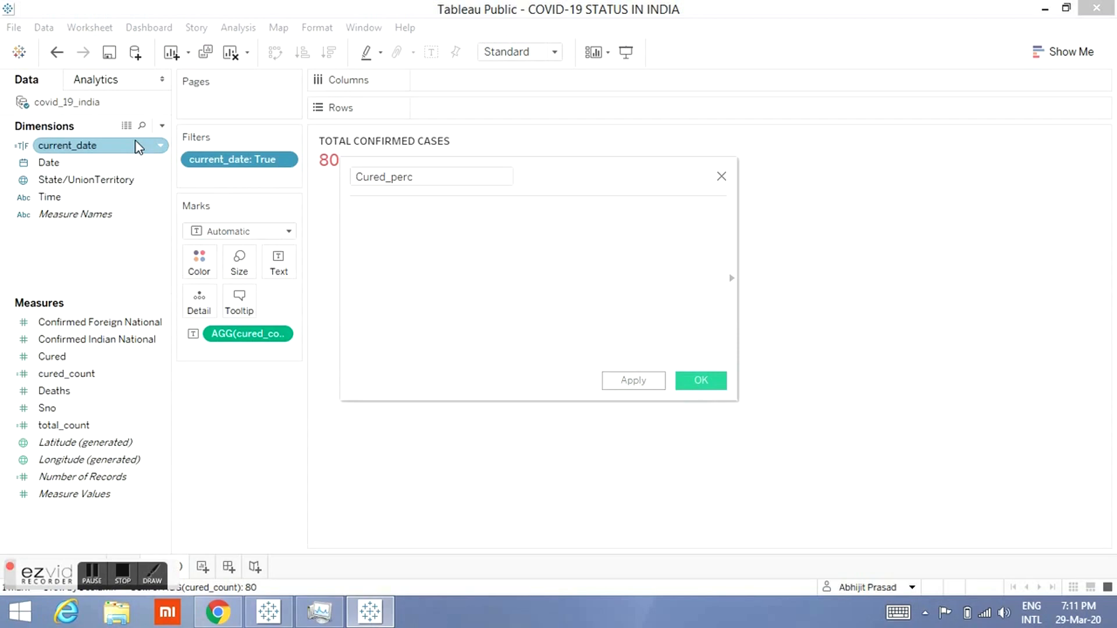
type("[cured_count]")
key("Down")
key("Return")
type("/[total_count]")
key("Down")
key("Return")
type("1")
key("Left")
key("Left")
key("Left")
key("Left")
key("Left")
key("Left")
key("Left")
key("Left")
key("Left")
key("Left")
key("Left")
key("Left")
key("Left")
key("Left")
key("Left")
type("(")
left_click(701, 381)
Step: Add Cured_perc to the label and format it as a custom number with 1 decimal place and a % suffix
left_click_drag(39, 391, 277, 275)
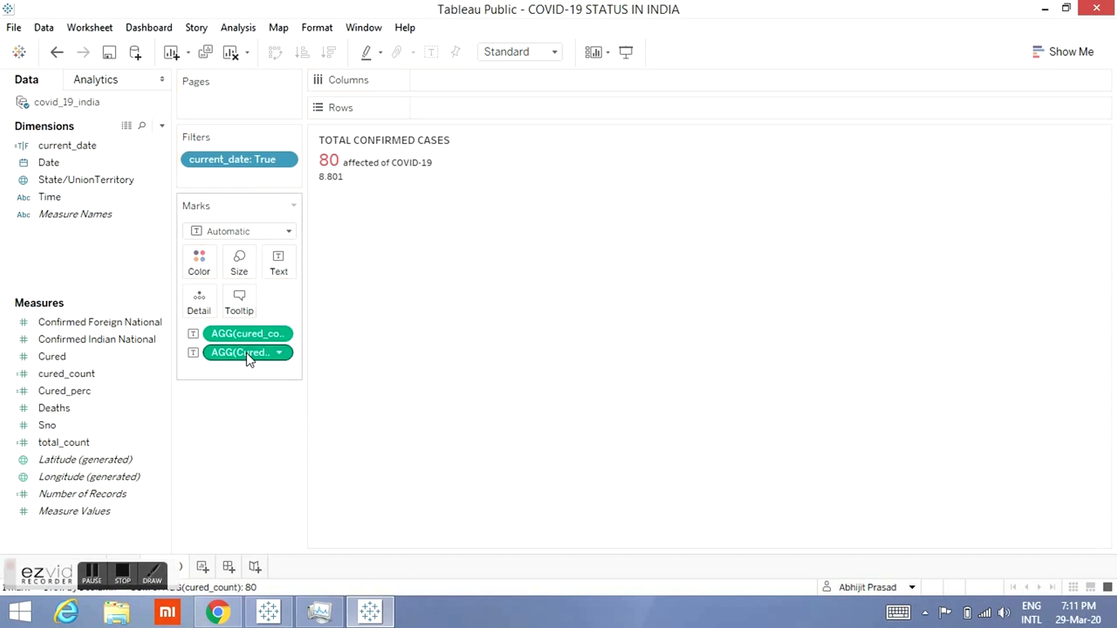
right_click(249, 356)
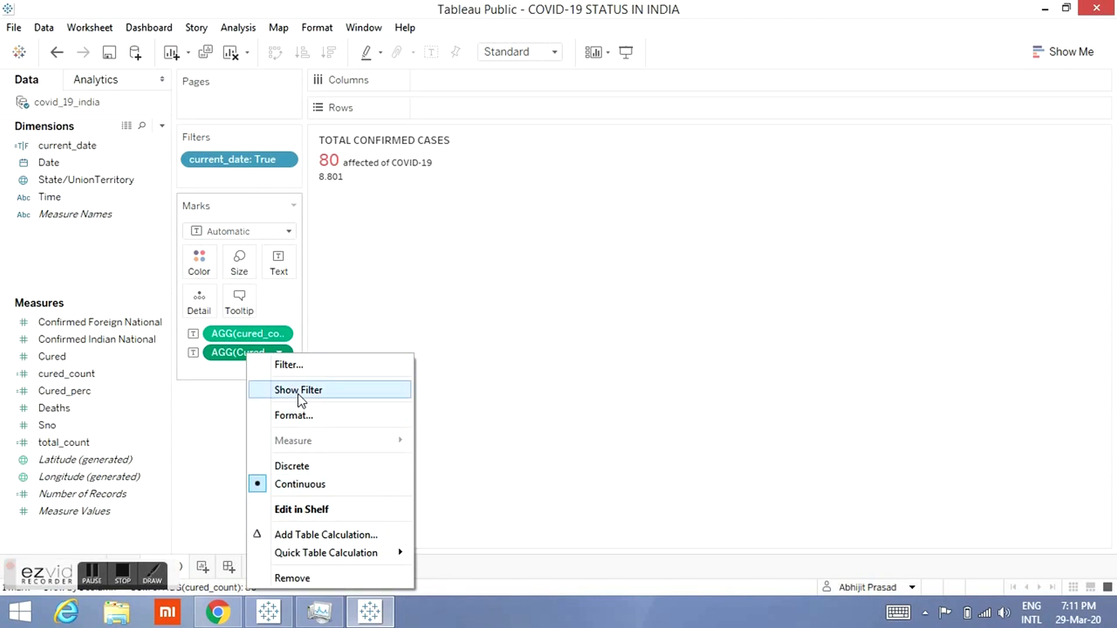
left_click(295, 413)
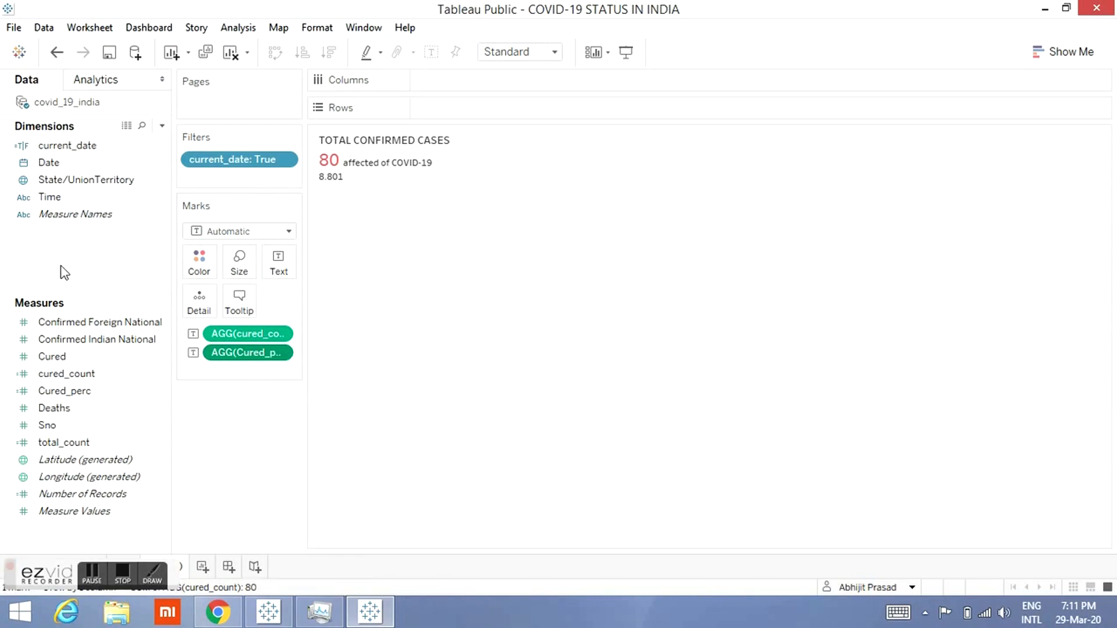
left_click(119, 232)
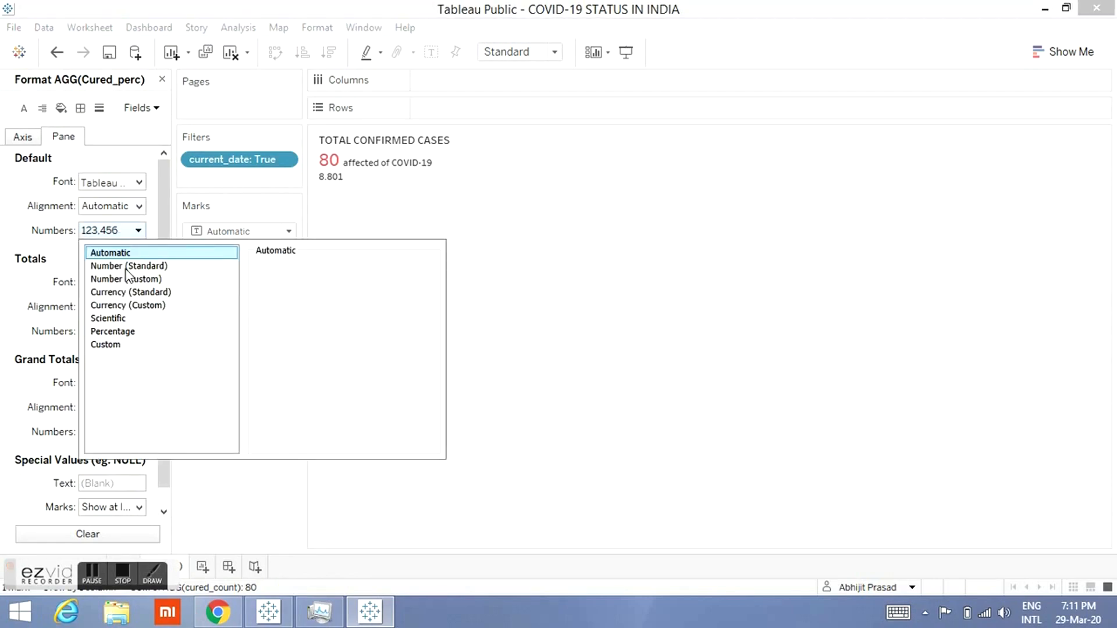
left_click(126, 283)
left_click(304, 286)
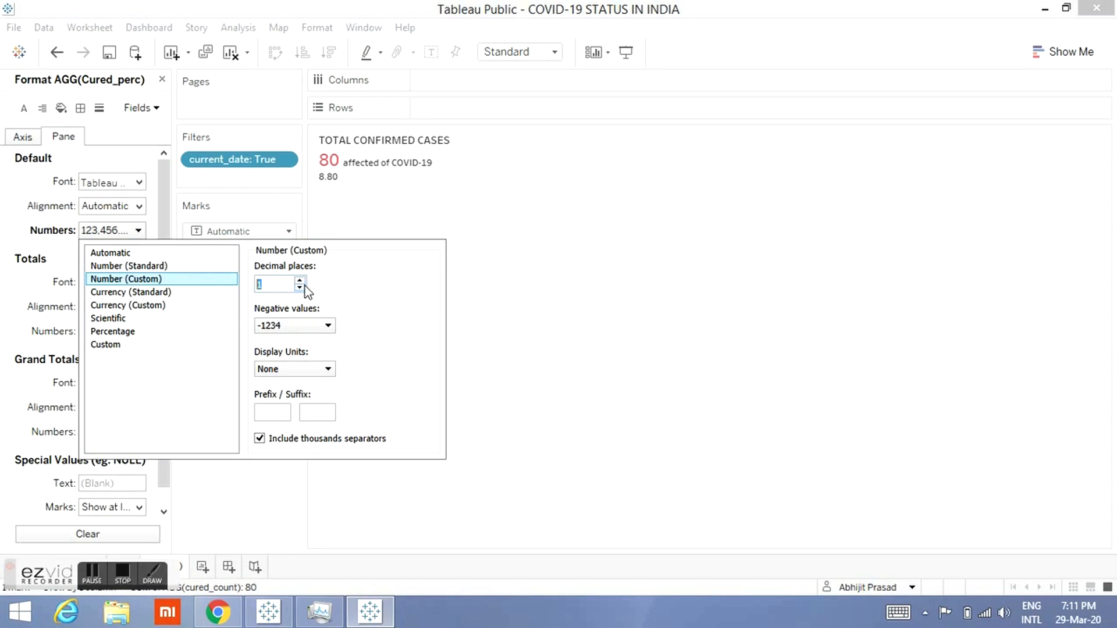
left_click(319, 409)
type("%")
left_click(271, 466)
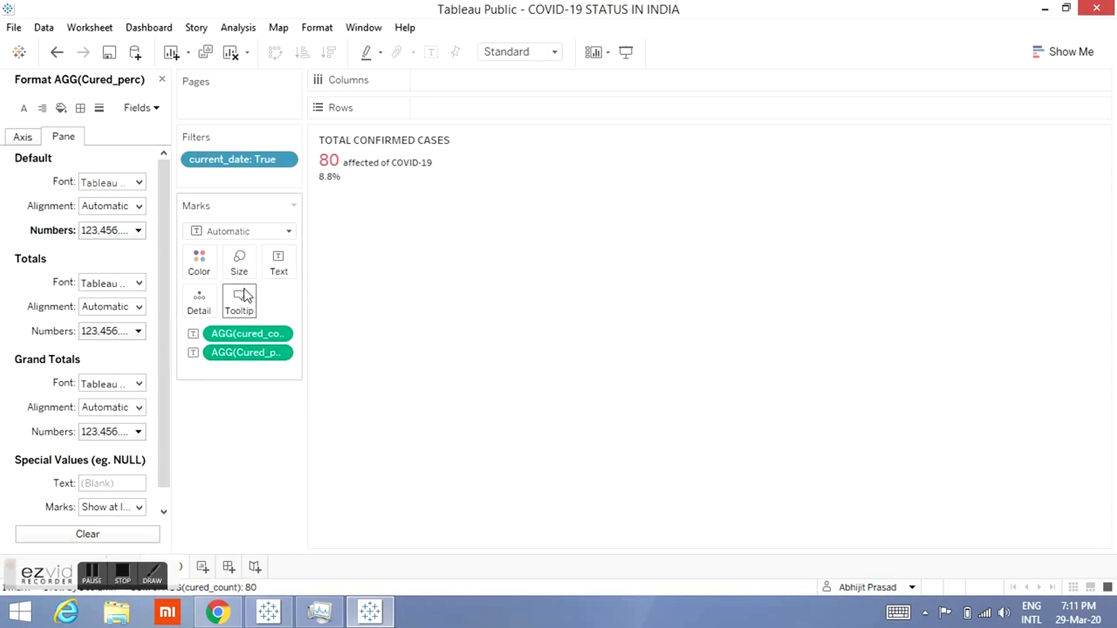
Step: Change the label heading from TOTAL CONFIRMED CASES to CURED CASES
left_click(279, 265)
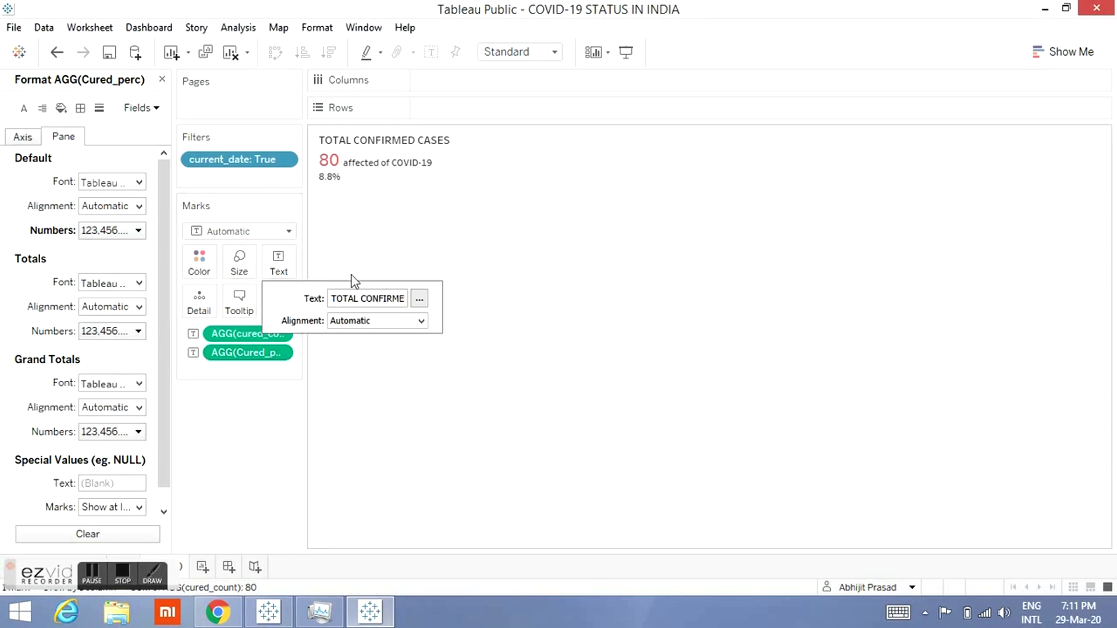
left_click(419, 299)
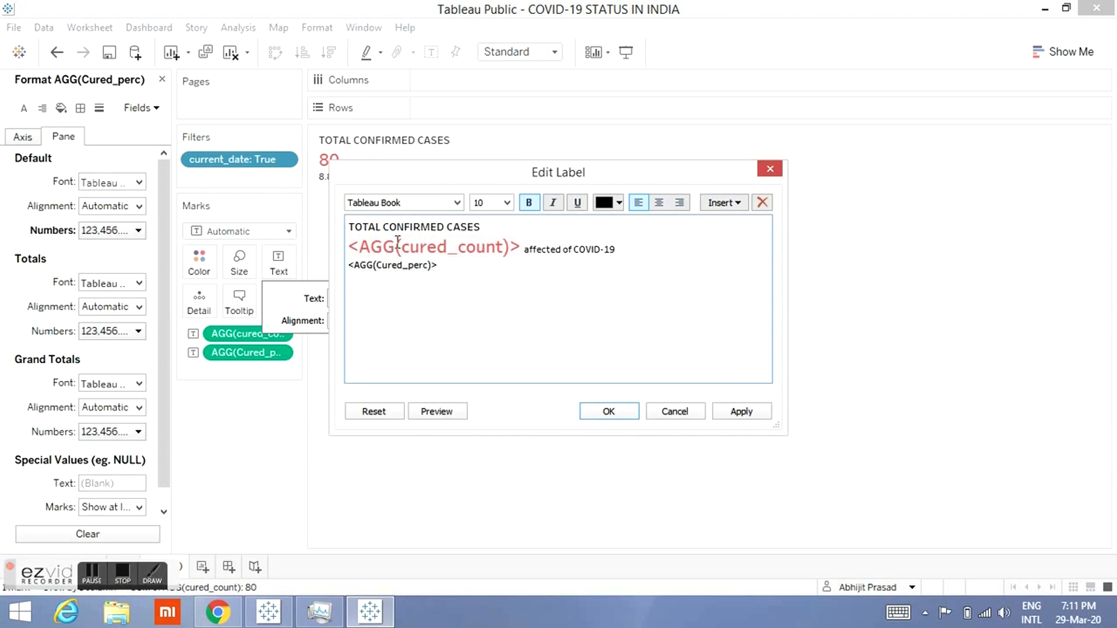
left_click_drag(442, 228, 331, 234)
left_click(440, 227)
left_click_drag(440, 227, 353, 214)
key("Delete")
key("Delete")
type("CURED")
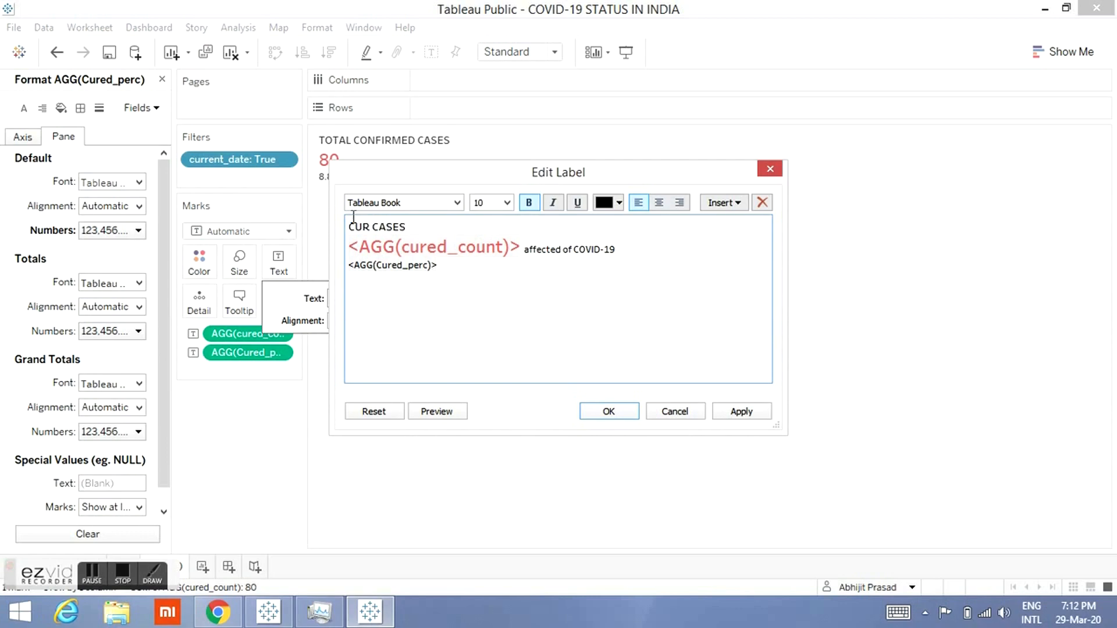
Step: Colour the cured_count value in the label green
double_click(449, 248)
left_click(617, 203)
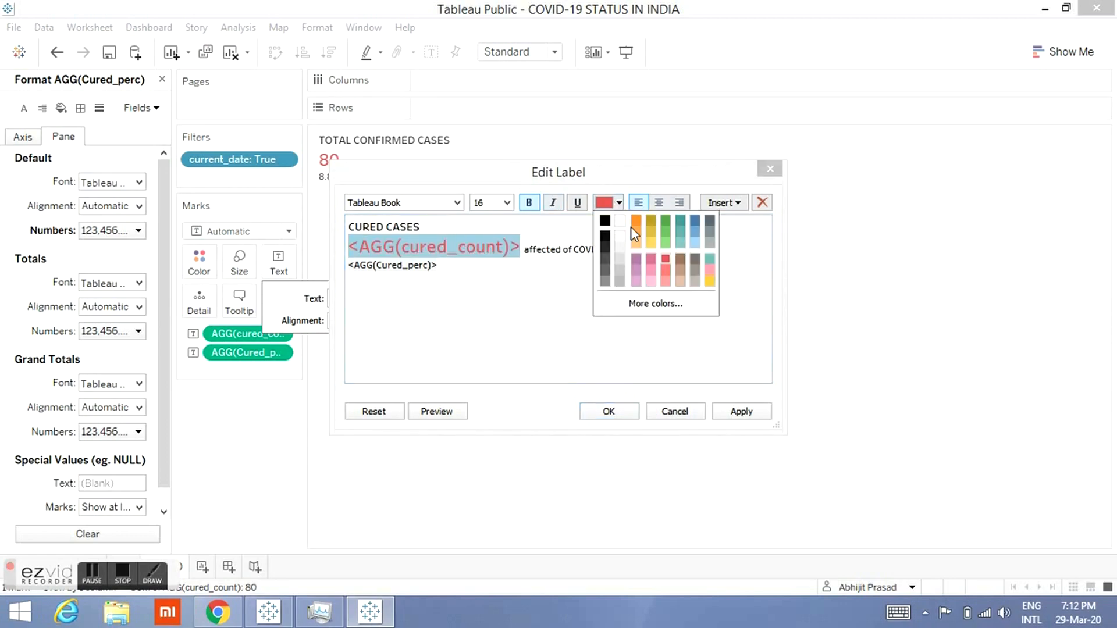
left_click(663, 225)
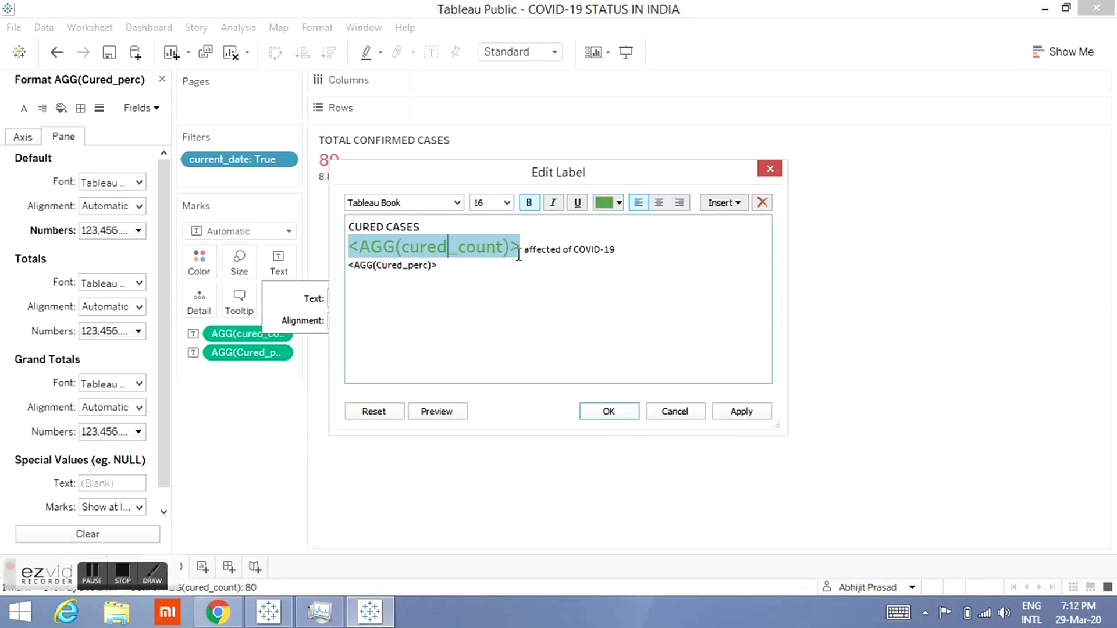
Step: Underline the cured percentage line in the label and colour it green
double_click(419, 266)
left_click(578, 203)
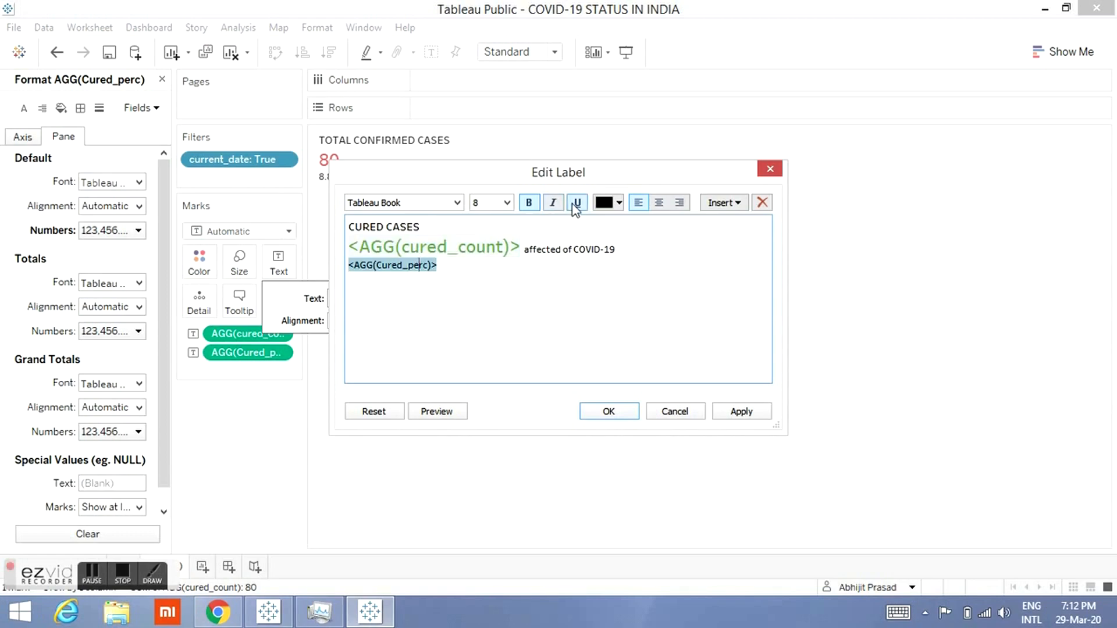
left_click(611, 204)
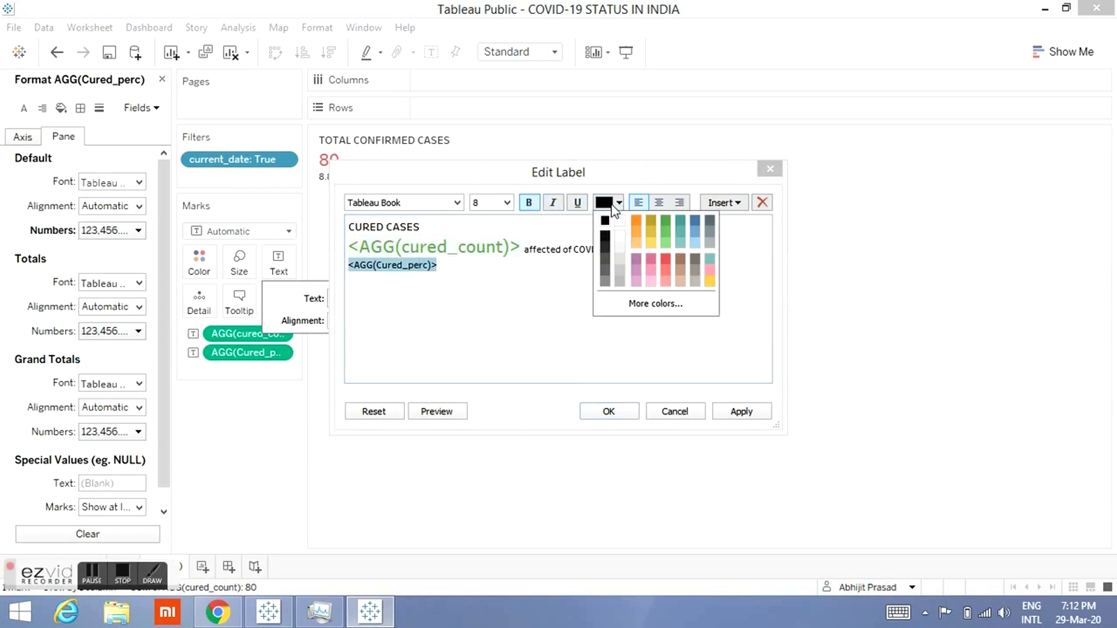
left_click(667, 228)
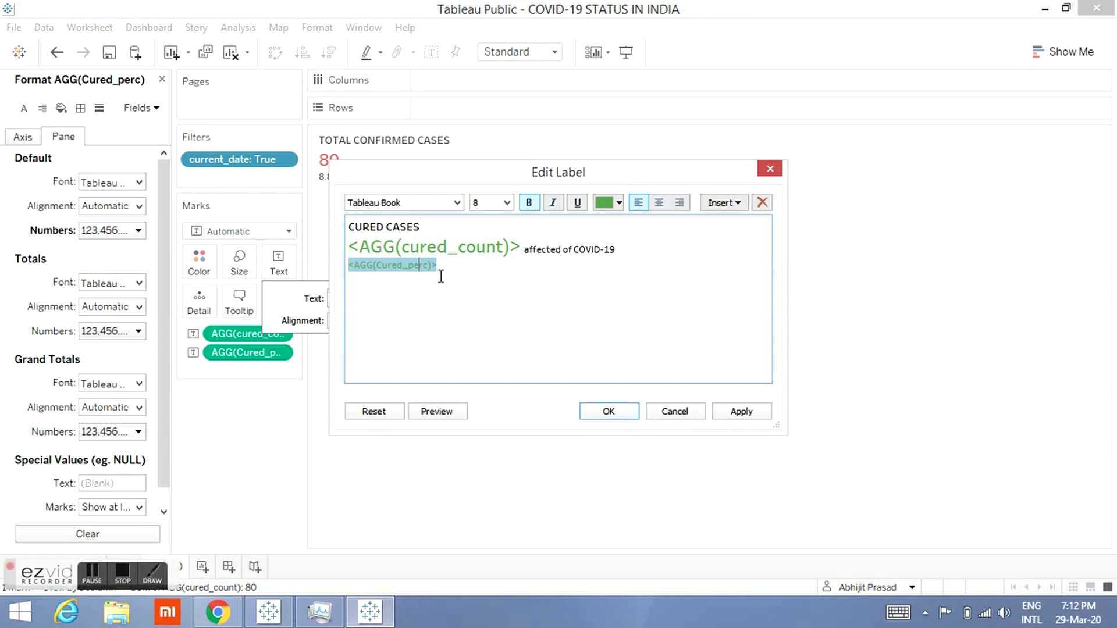
Step: Try to move the cured percentage field beside the cured count, then undo the paste
left_click(440, 271)
double_click(348, 266)
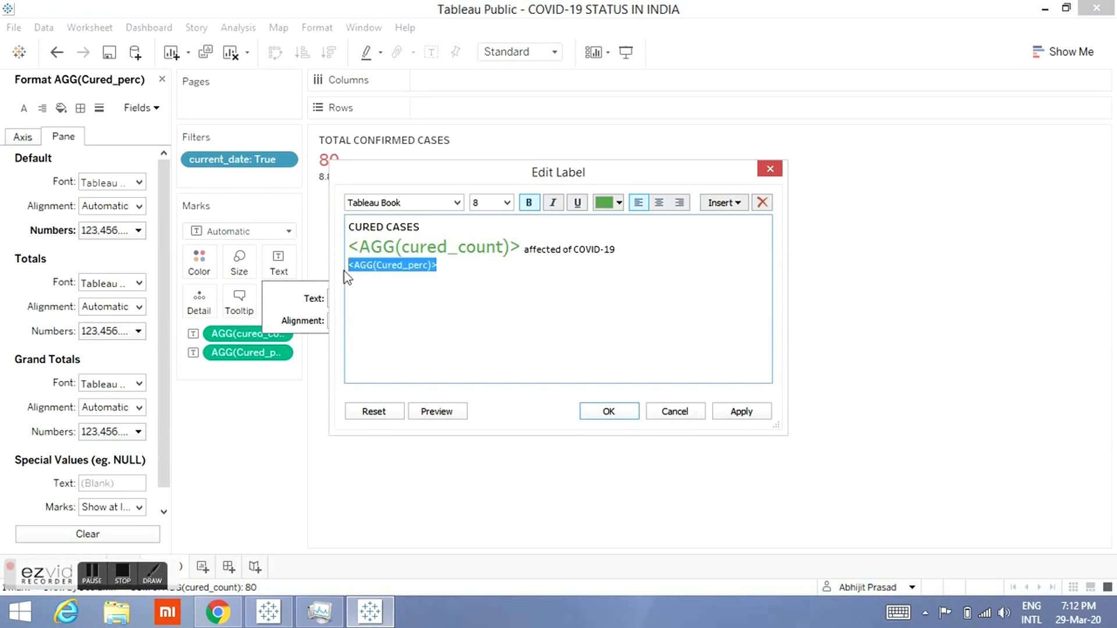
type("x")
key("BackSpace")
left_click(525, 251)
type("file:///C:/Users/ABHIJIT PRASAD/Desktop/covid-19/PROJECT/PART3A")
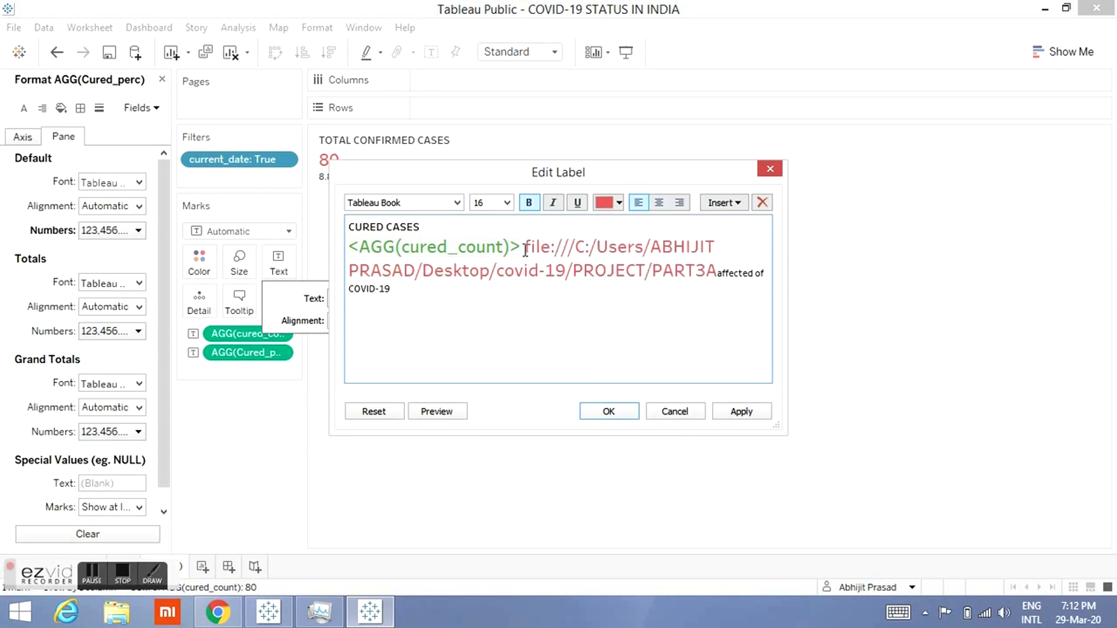
left_click(526, 250)
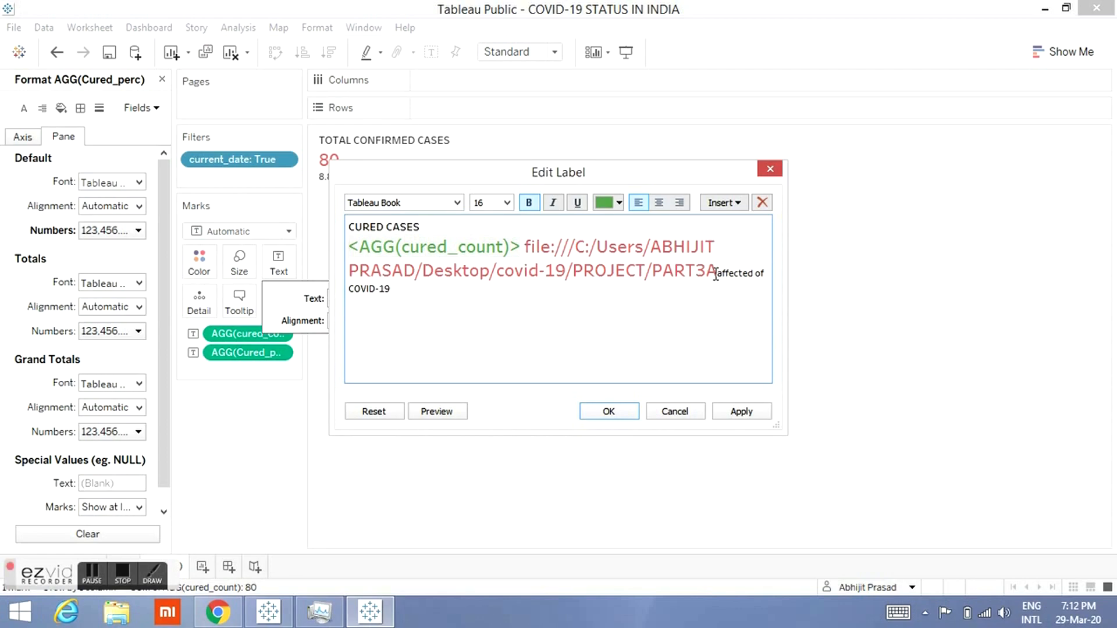
key("ctrl+z")
key("ctrl+z")
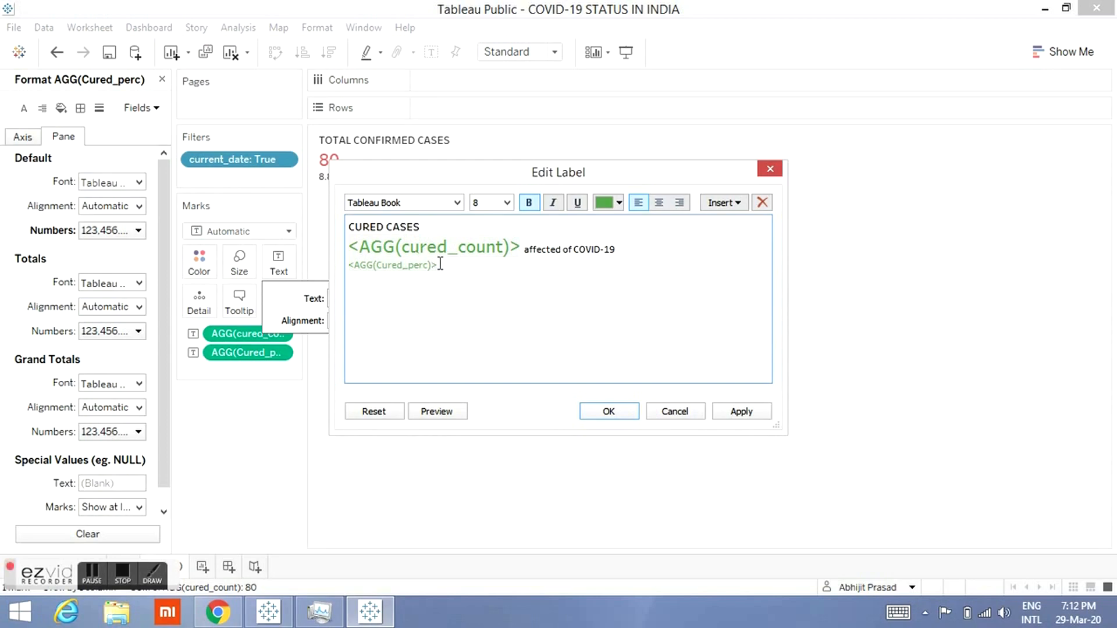
Step: Move the cured percentage field from its own line to sit right after the cured count
left_click_drag(441, 264, 351, 269)
key("ctrl+c")
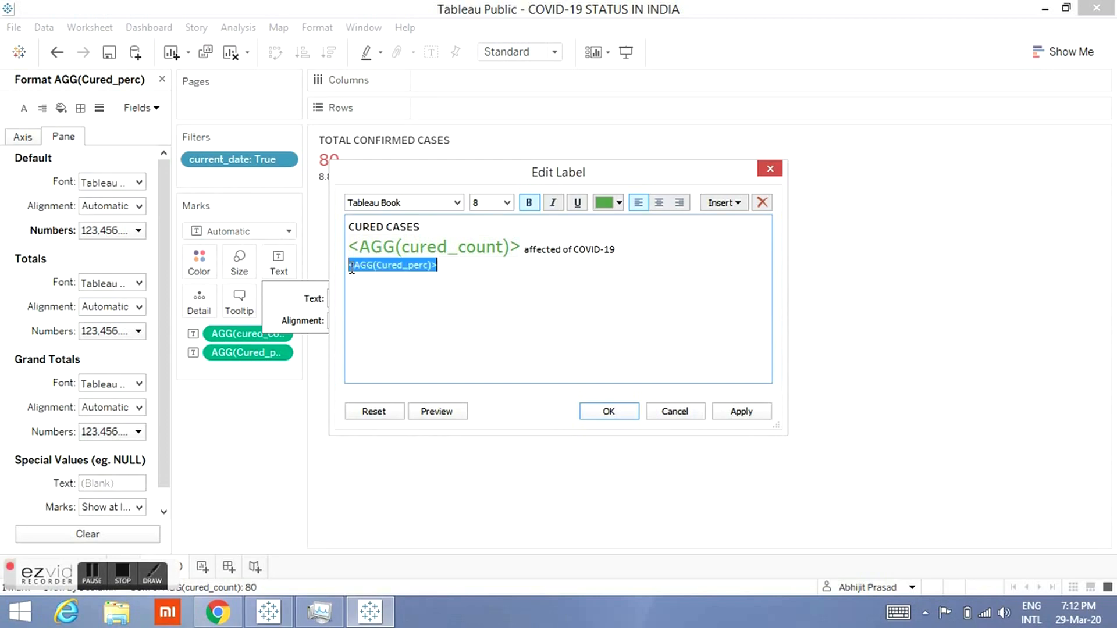
key("BackSpace")
left_click(524, 249)
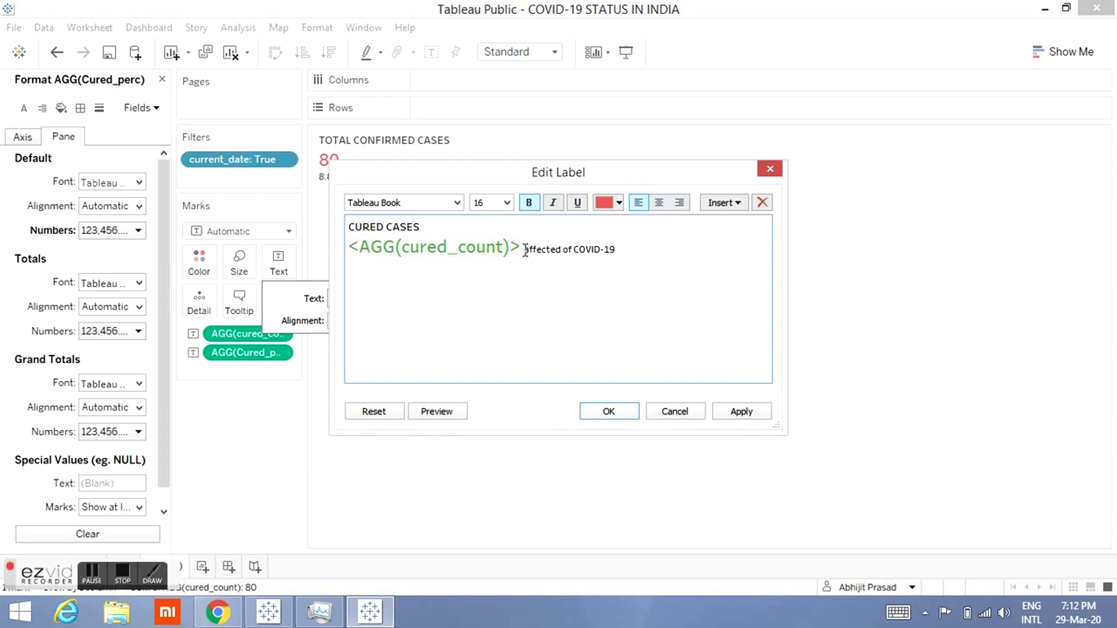
key("ctrl+v")
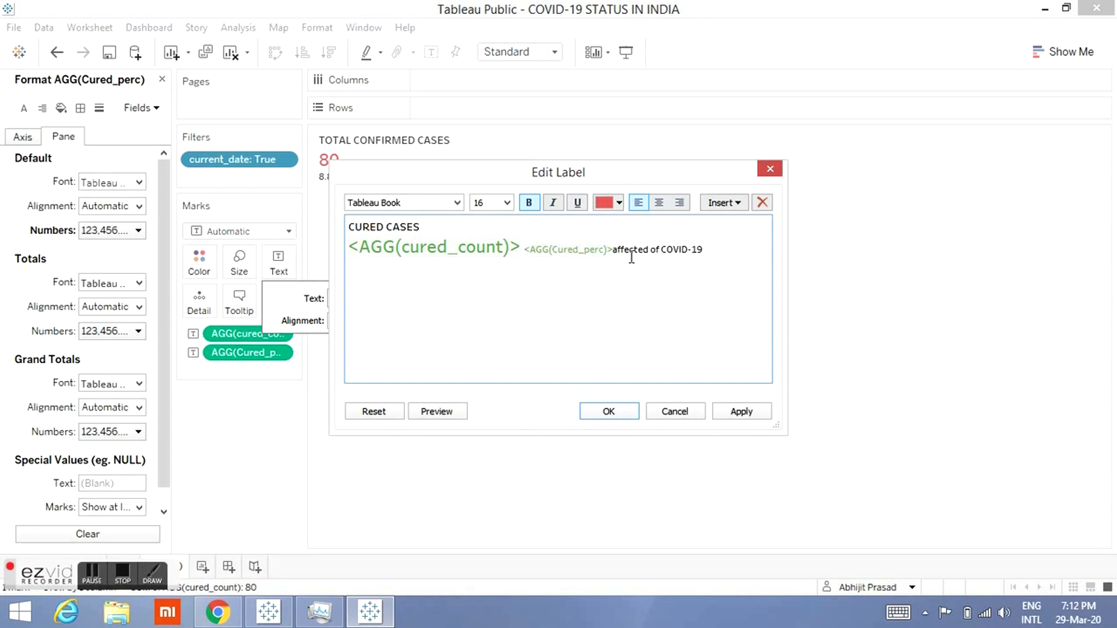
Step: Replace the trailing label text with "of total." and confirm the label
key("shift+End")
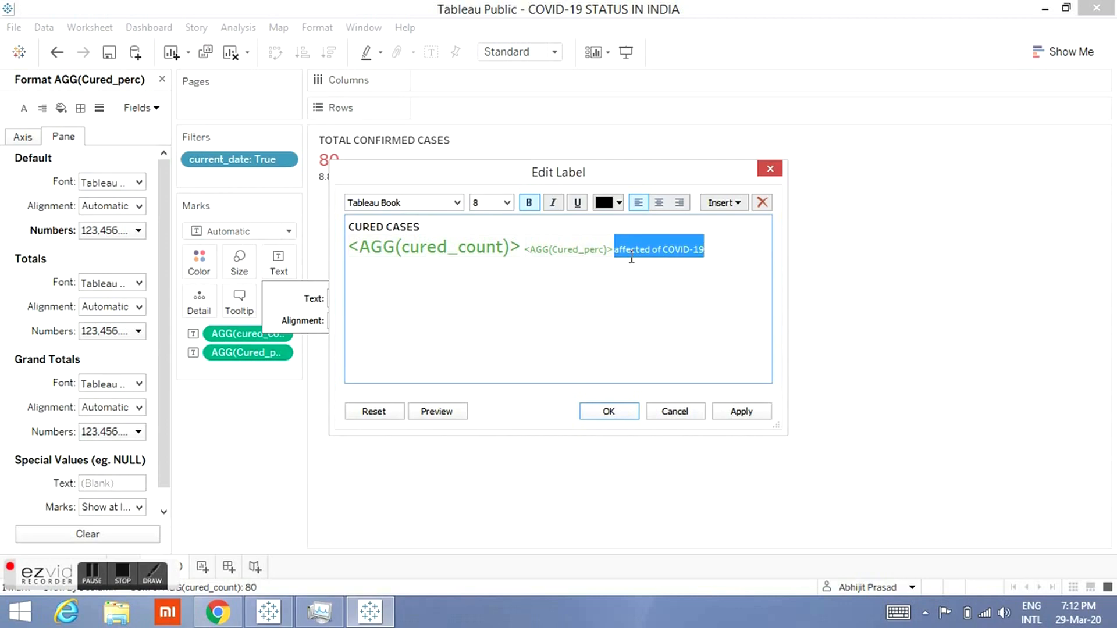
type("of total percent.")
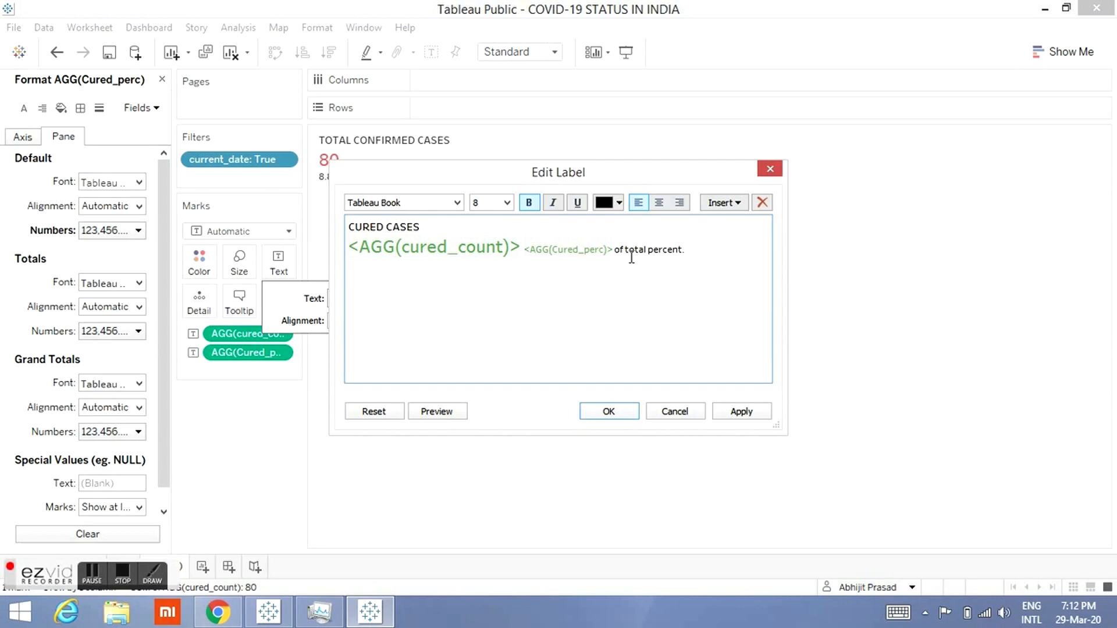
key("BackSpace")
key("BackSpace")
key("BackSpace")
key("BackSpace")
key("BackSpace")
key("BackSpace")
left_click(611, 414)
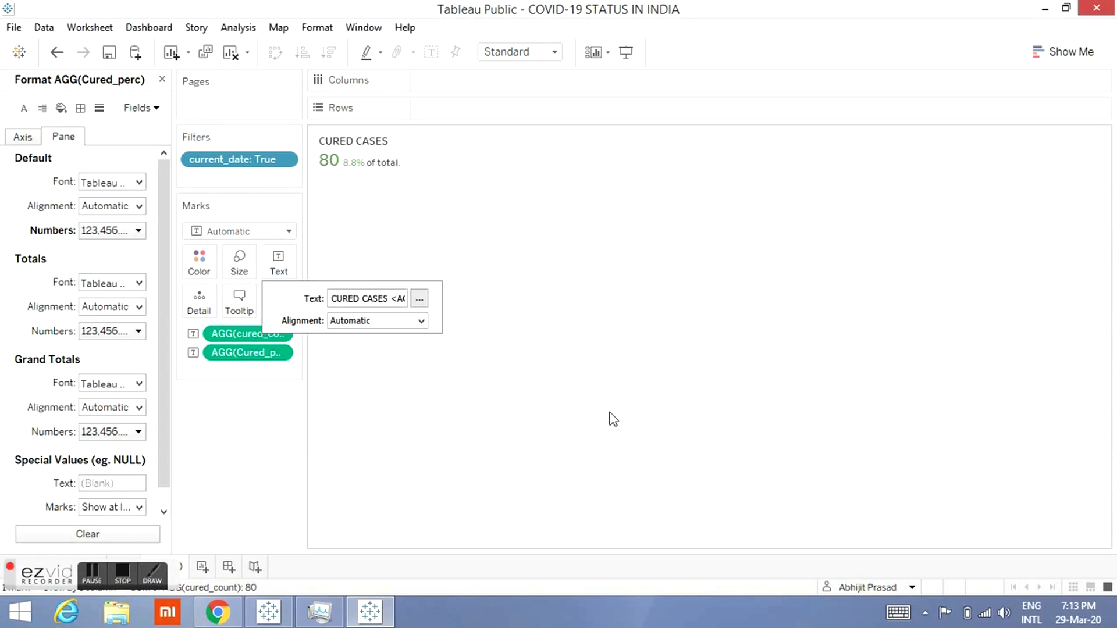
Step: Edit the tooltip: remove the foreign and Indian national lines and rename the remaining line to Total Cured Cases
left_click(422, 431)
mouse_move(361, 166)
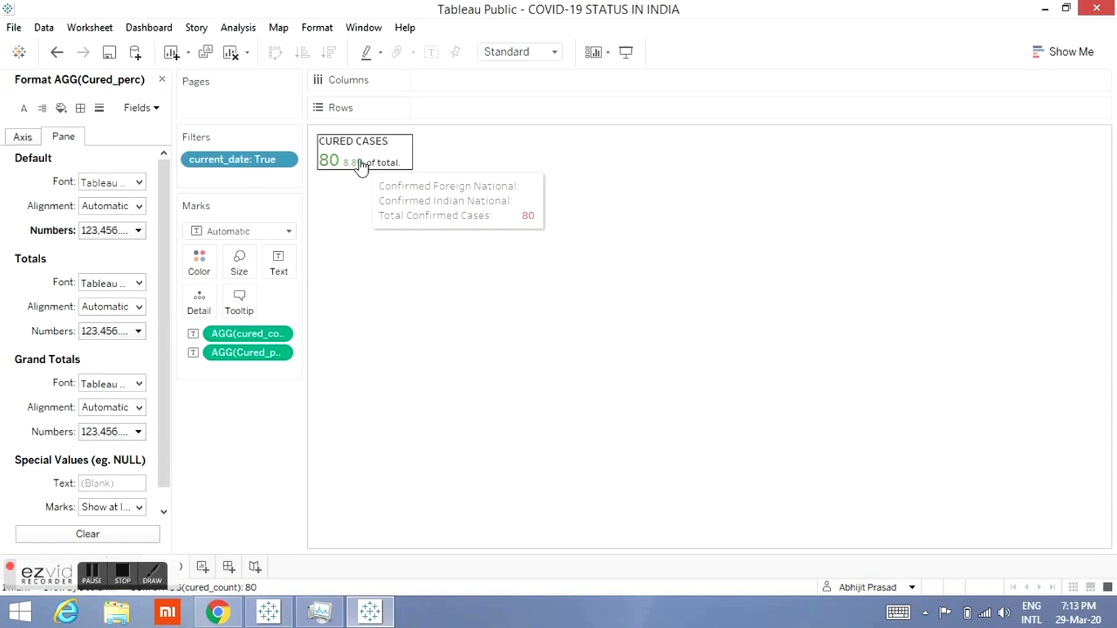
left_click(236, 313)
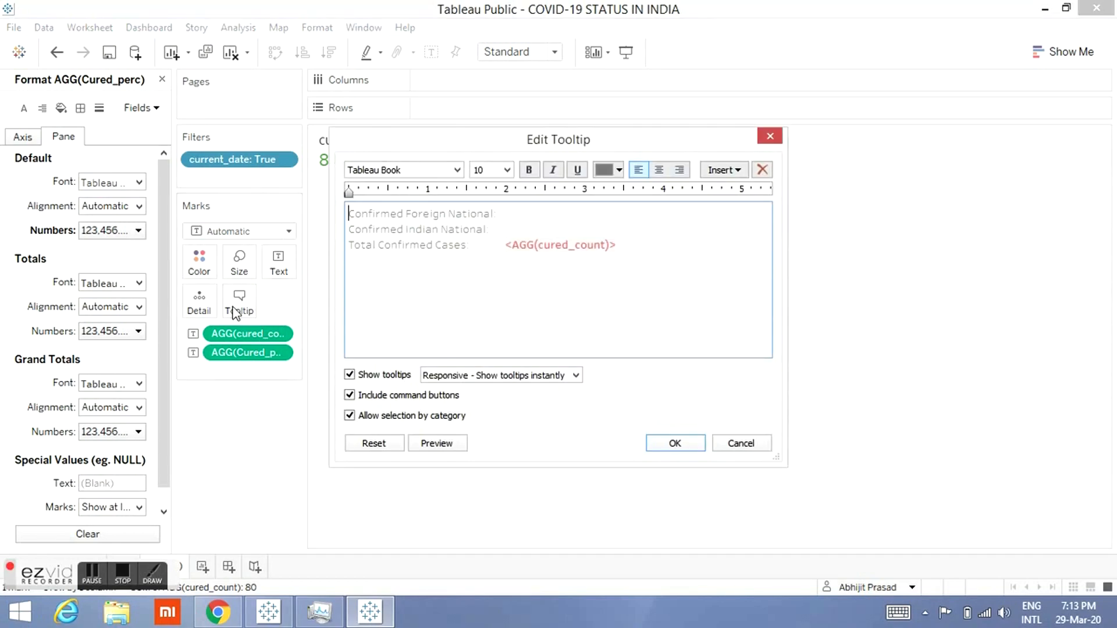
left_click_drag(524, 228, 335, 206)
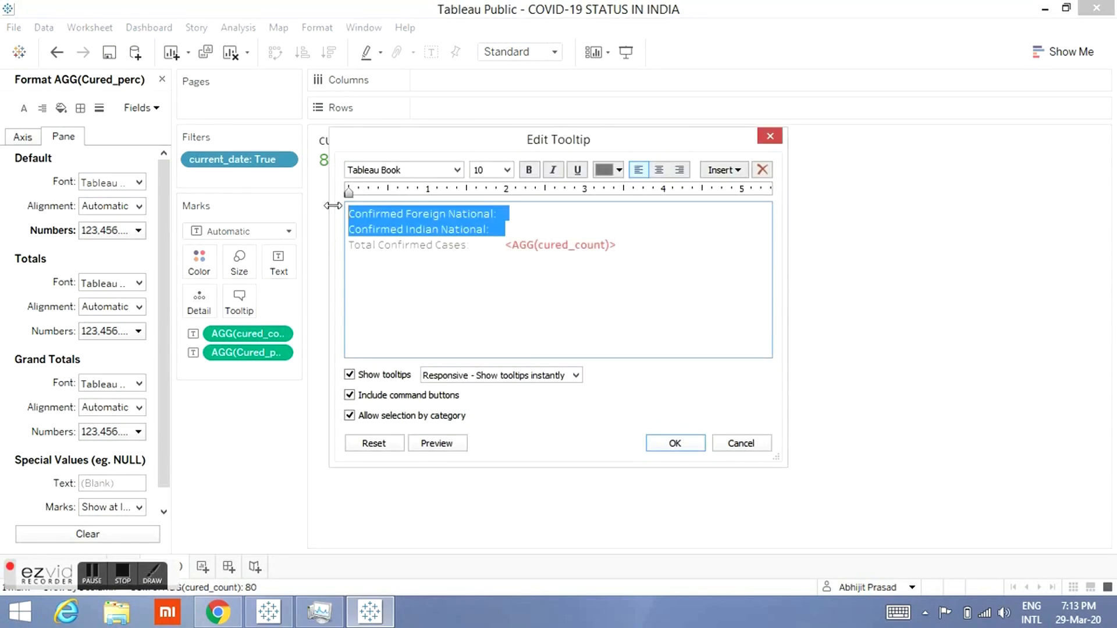
key("Delete")
key("Right")
key("Right")
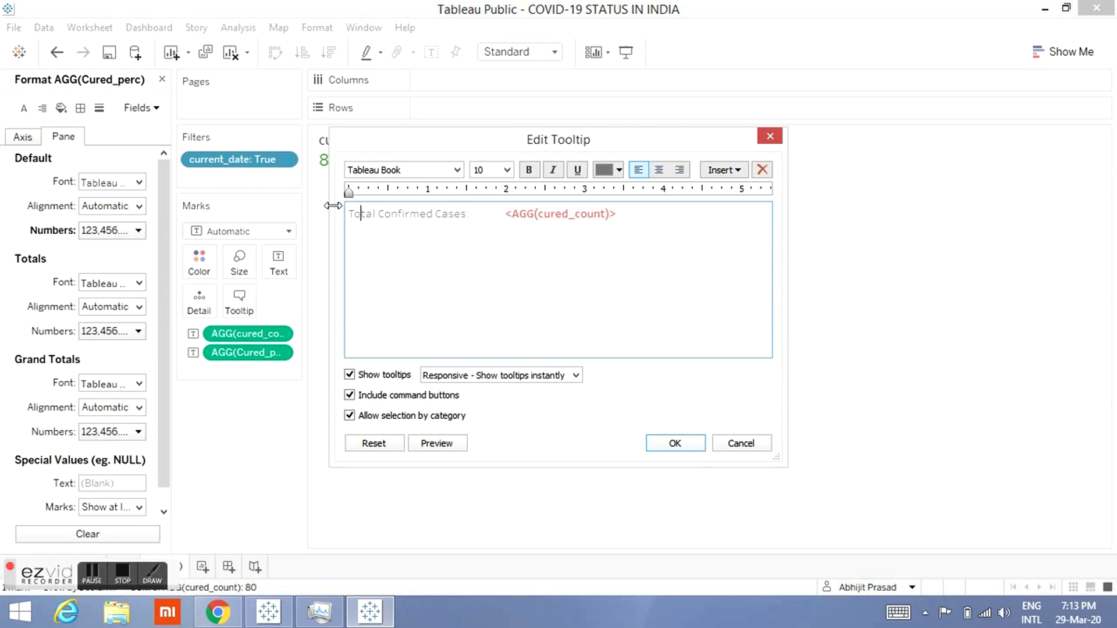
double_click(421, 215)
type("Cured")
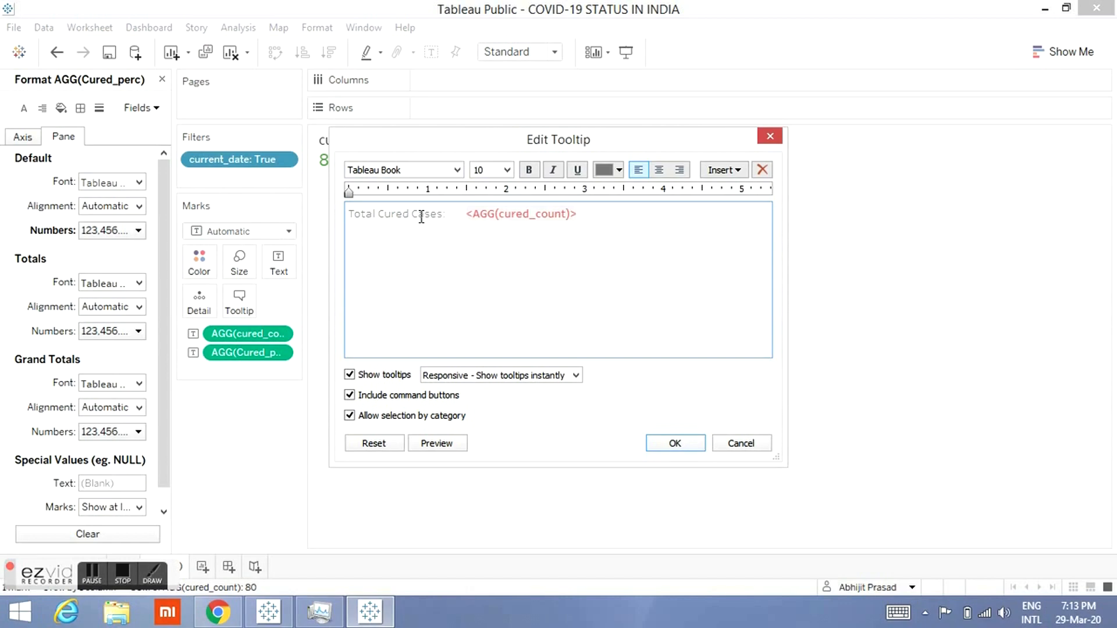
Step: Recolour the cured_count value in the tooltip and confirm the tooltip
double_click(505, 214)
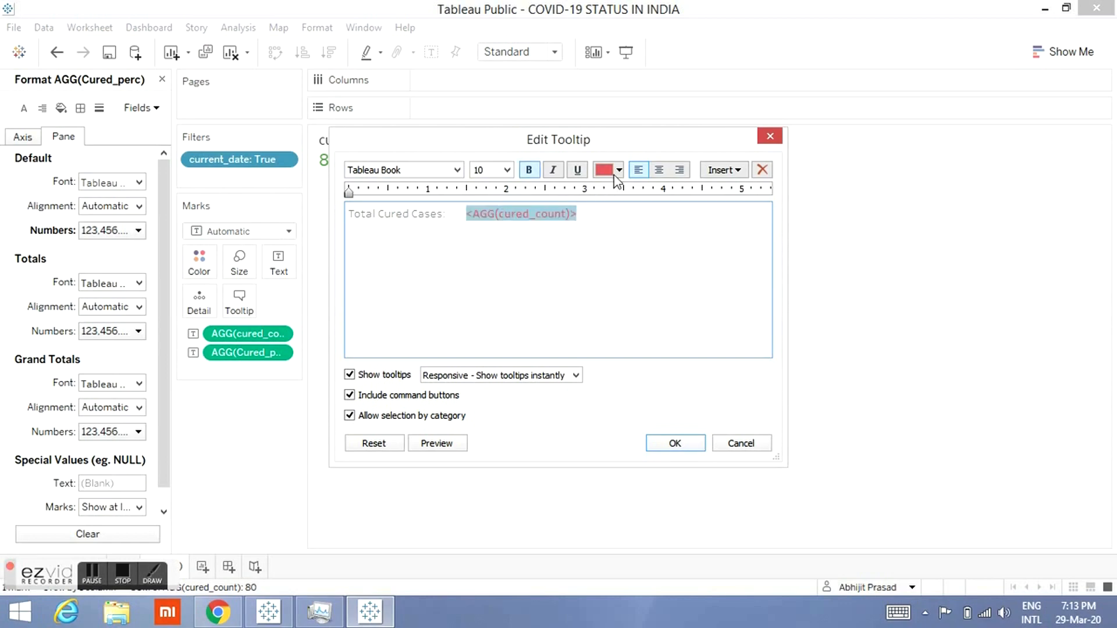
left_click(619, 170)
left_click(666, 190)
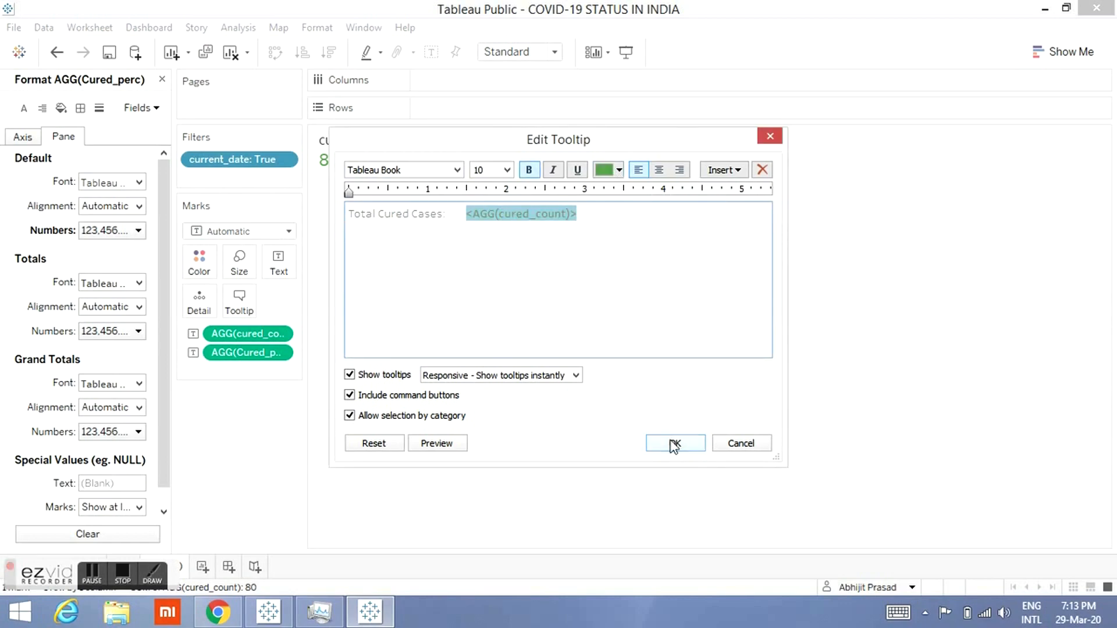
left_click(675, 444)
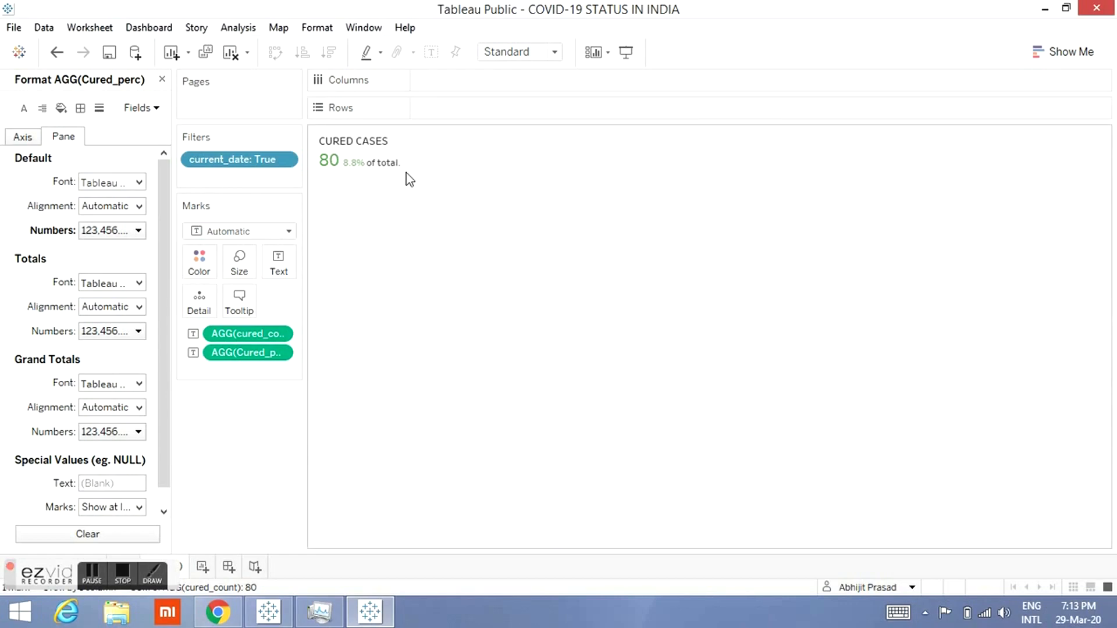
Step: Duplicate the cured worksheet
right_click(185, 566)
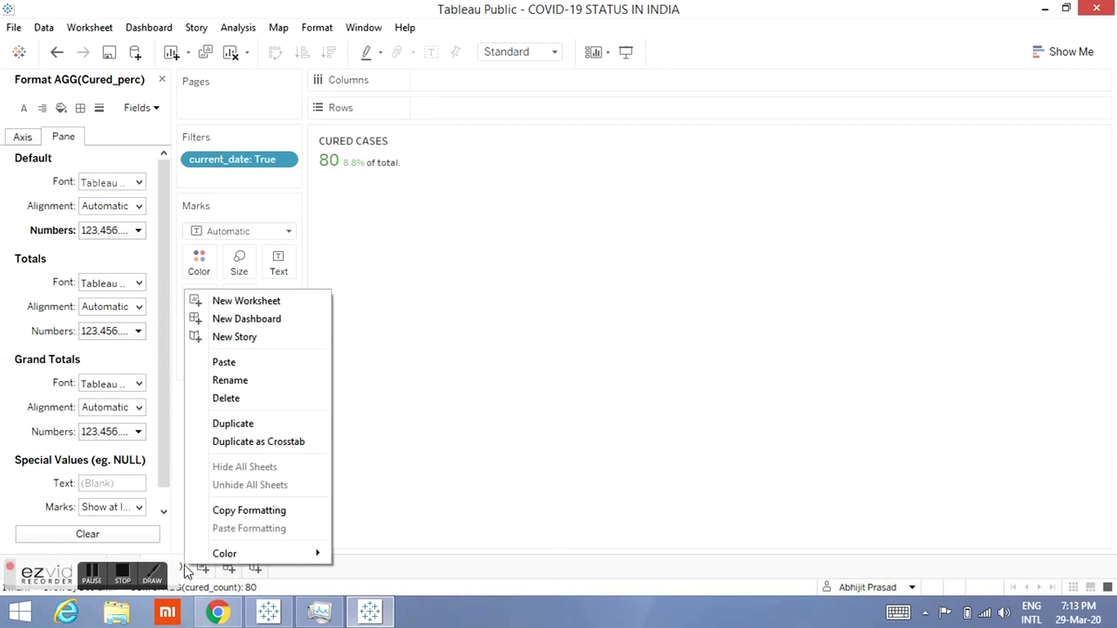
left_click(245, 385)
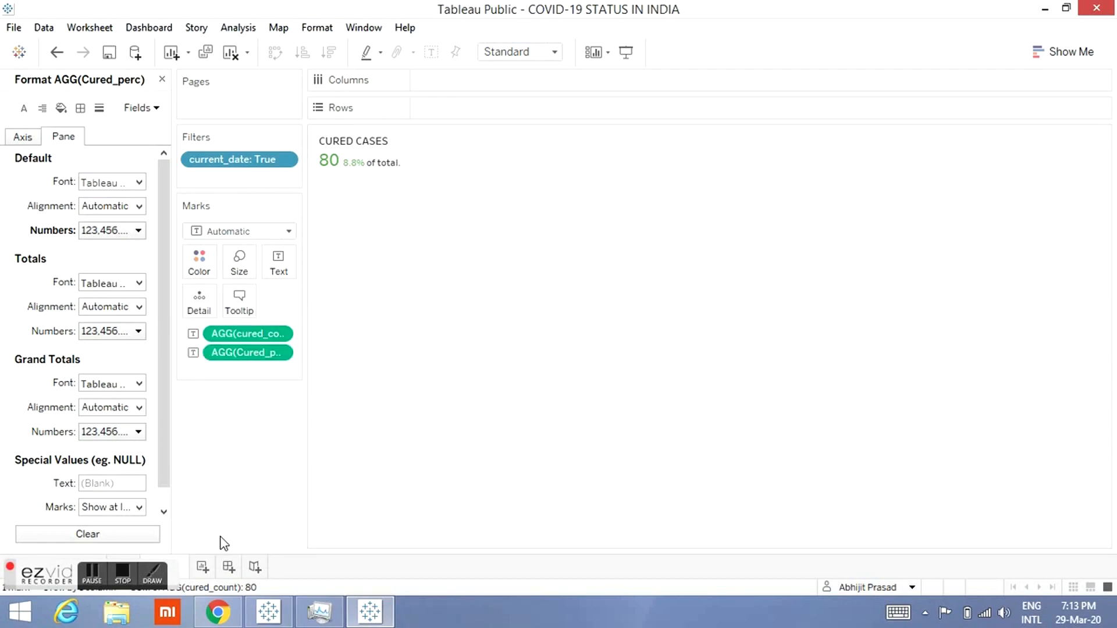
right_click(174, 559)
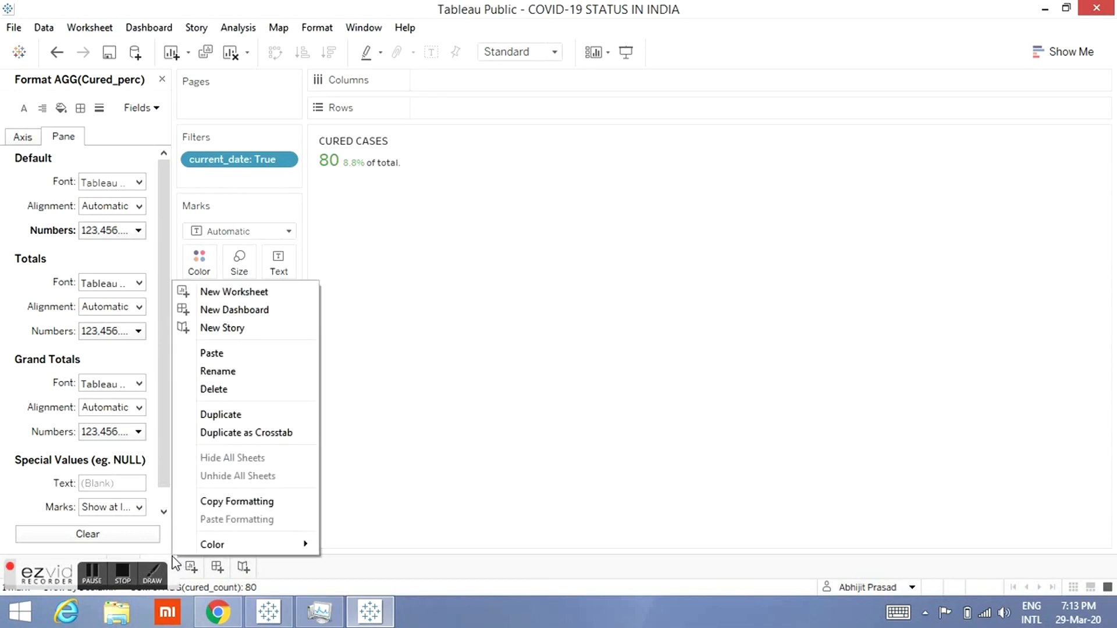
left_click(231, 417)
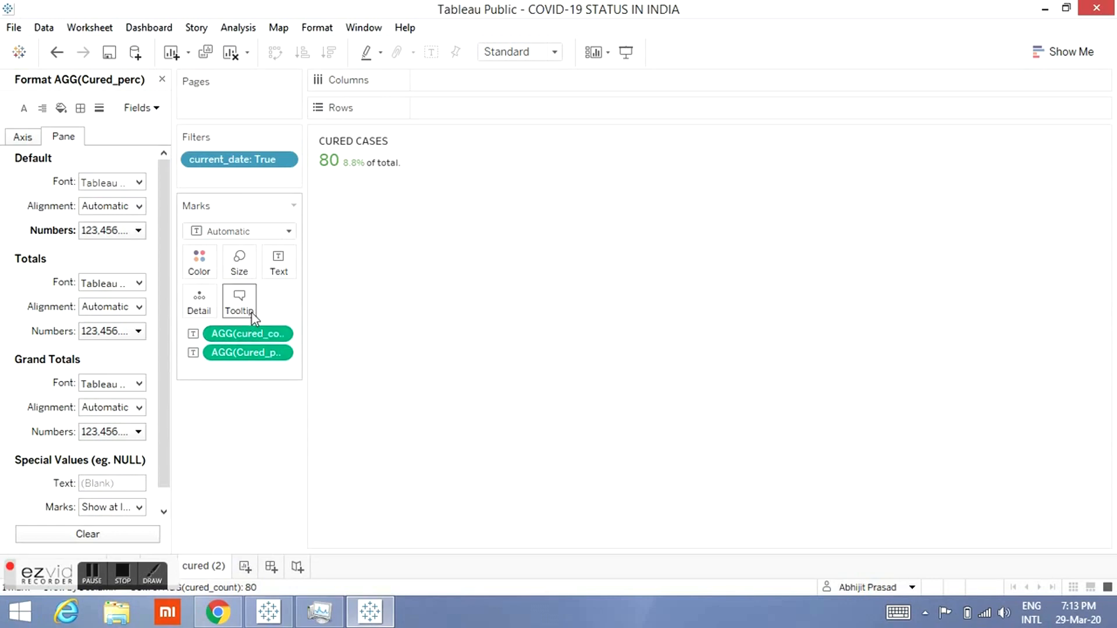
Step: Create a calculated field death_count as SUM([Deaths]) and swap it in for cured_count on the marks
left_click(162, 80)
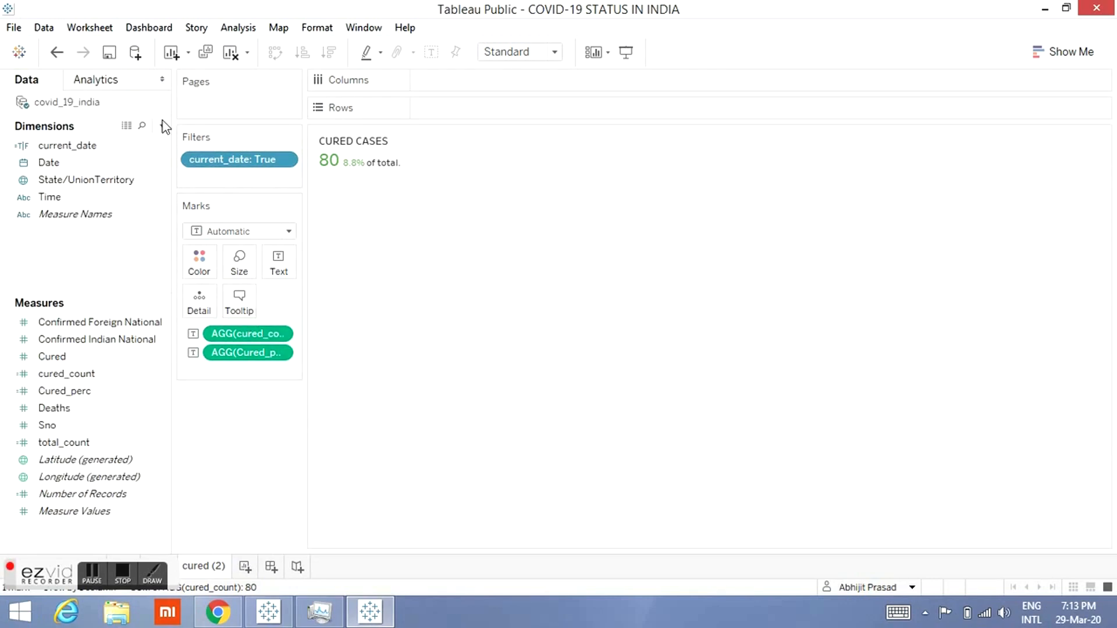
left_click(162, 126)
left_click(123, 143)
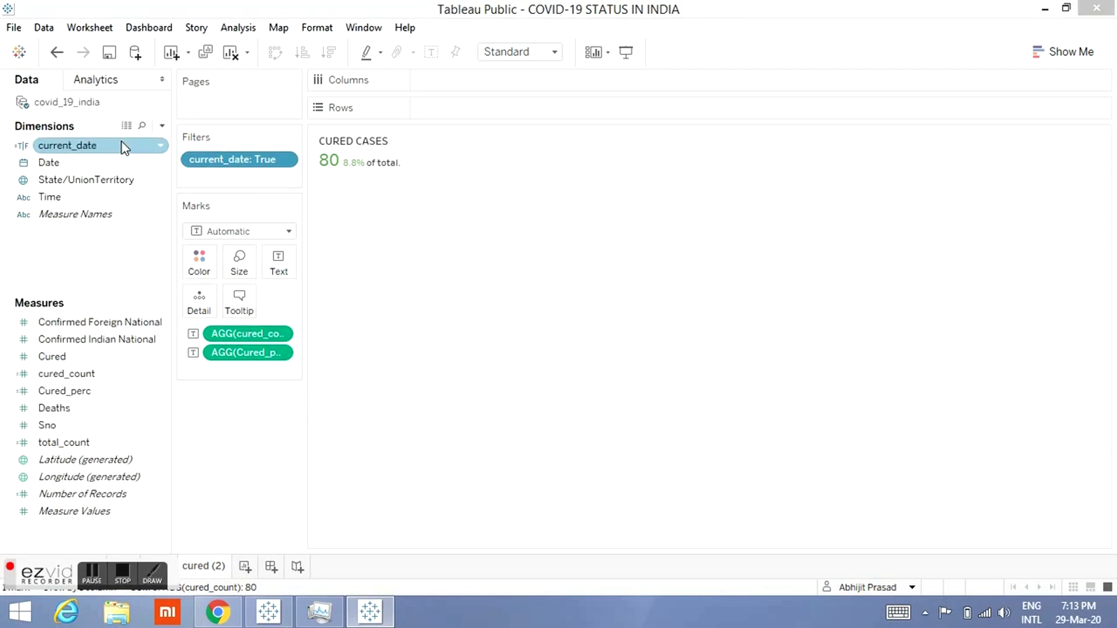
type("deayh")
key("BackSpace")
key("BackSpace")
type("th_coun")
left_click(456, 247)
type("sum")
key("Return")
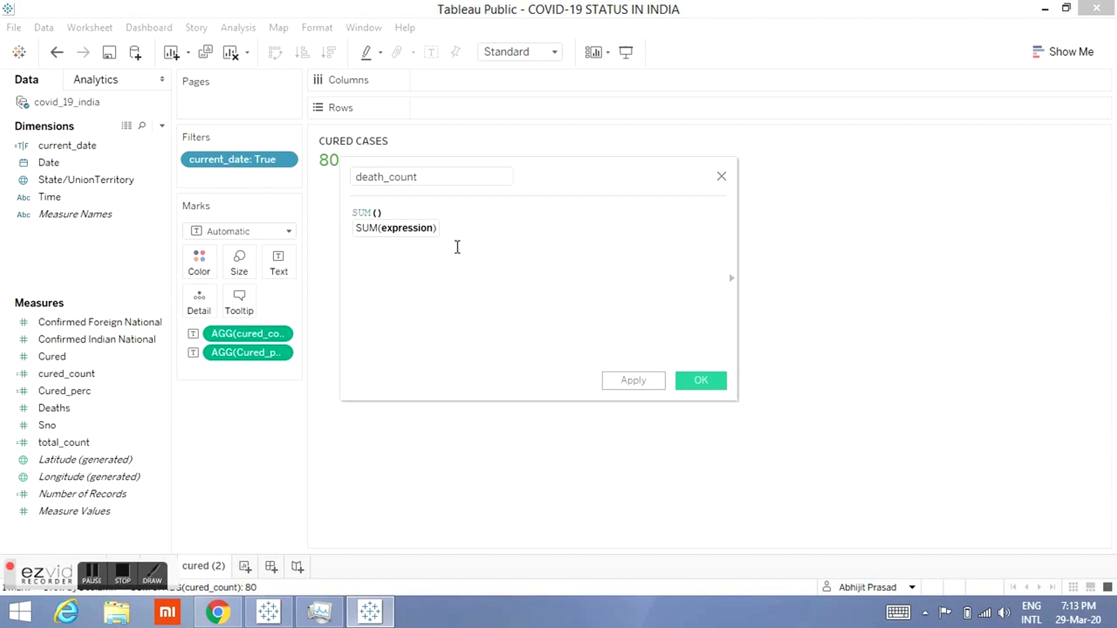
type("Death")
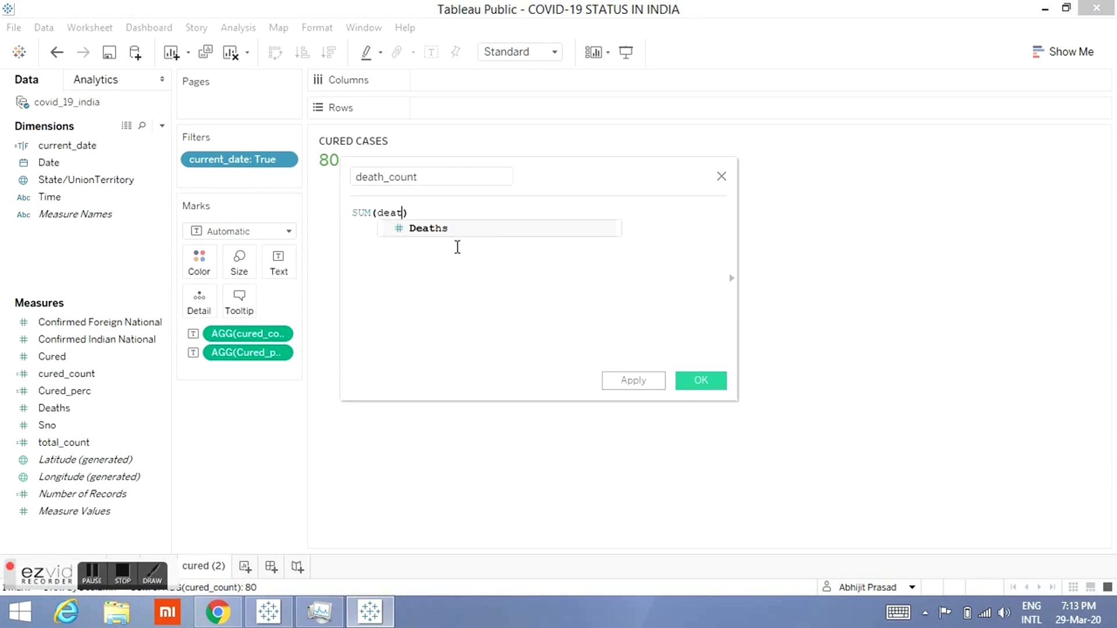
key("Return")
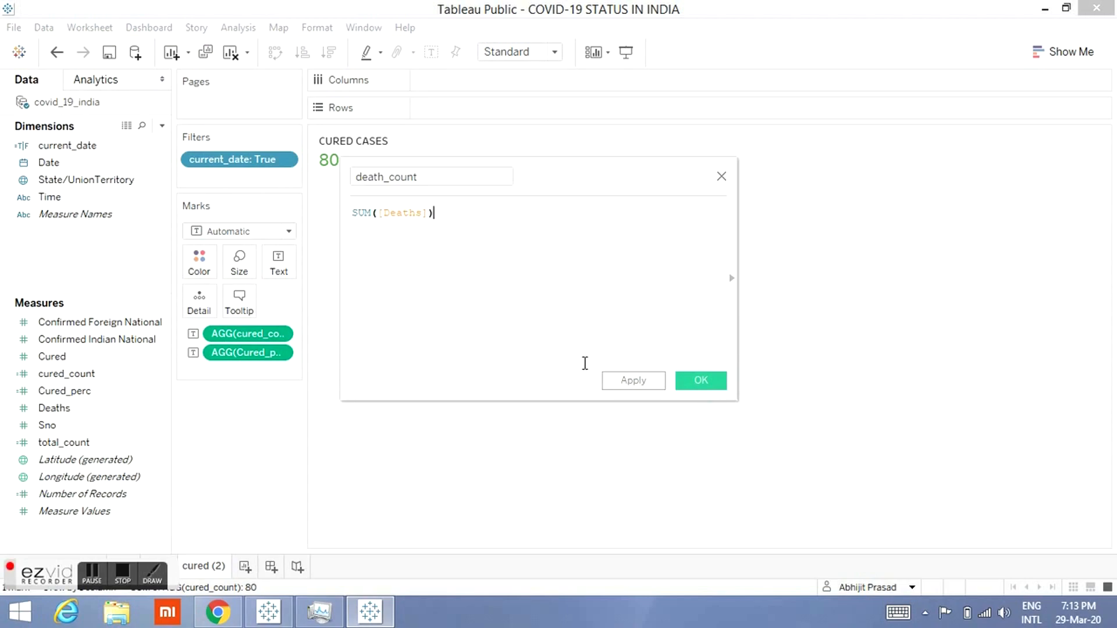
left_click(701, 381)
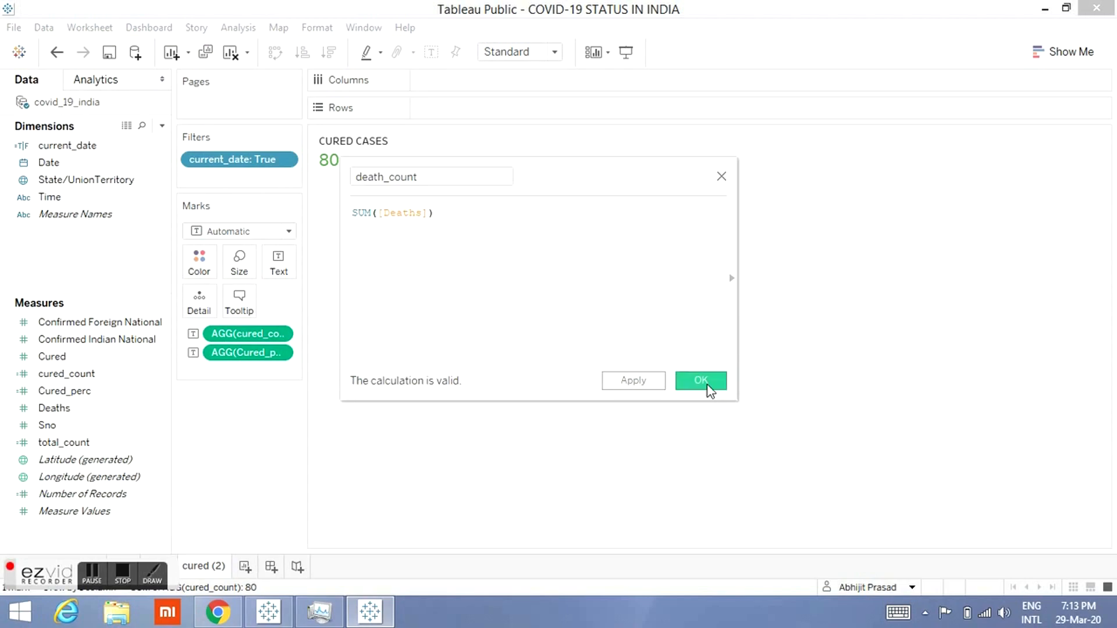
left_click_drag(73, 409, 250, 335)
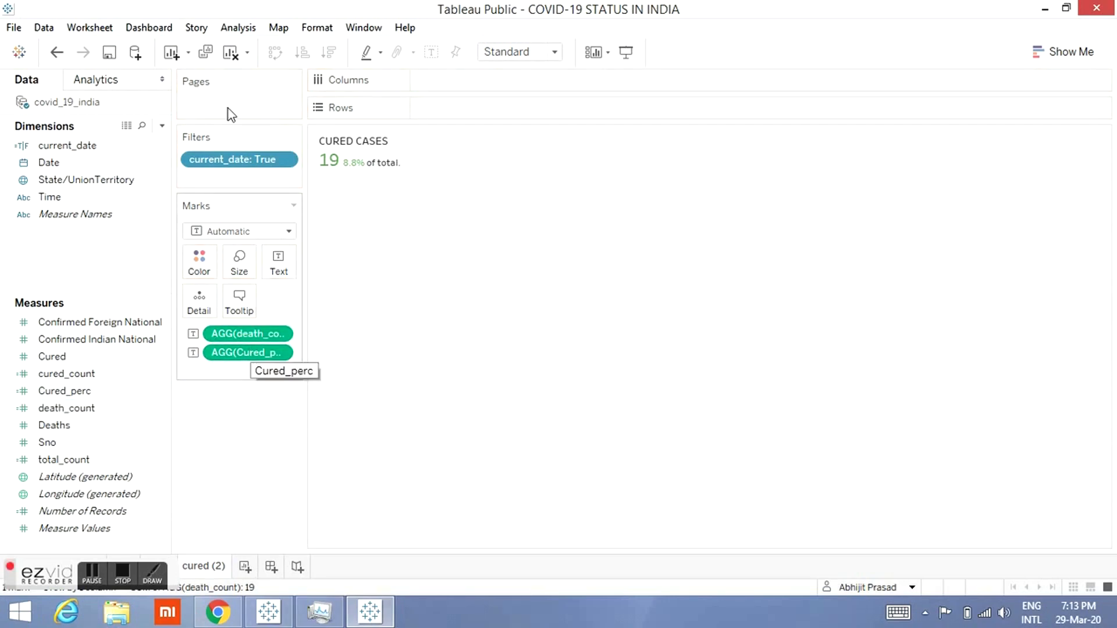
Step: Create a calculated field death_perc as ([death_count]/[total_count])*100 and swap it in for Cured_perc on the marks
left_click(161, 126)
left_click(149, 144)
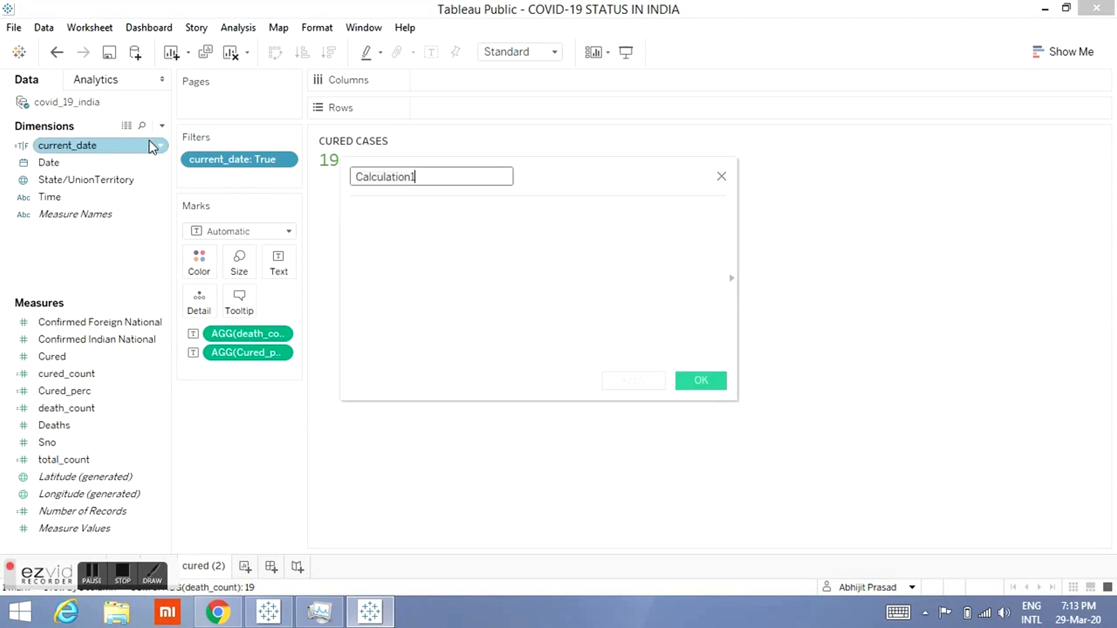
type("deat")
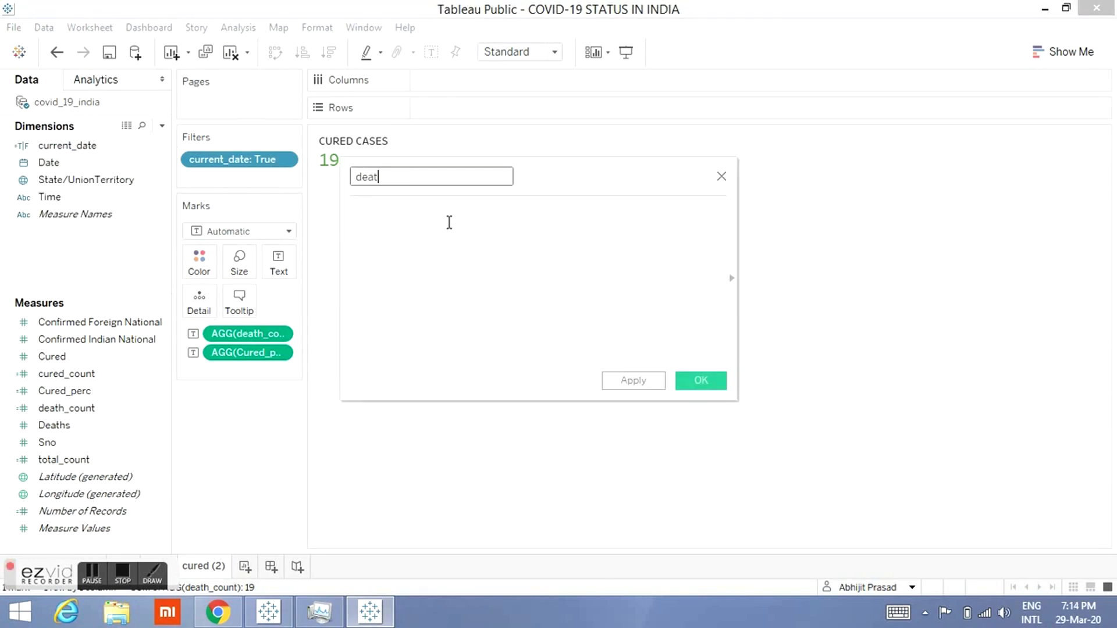
type("h_perc")
left_click(450, 223)
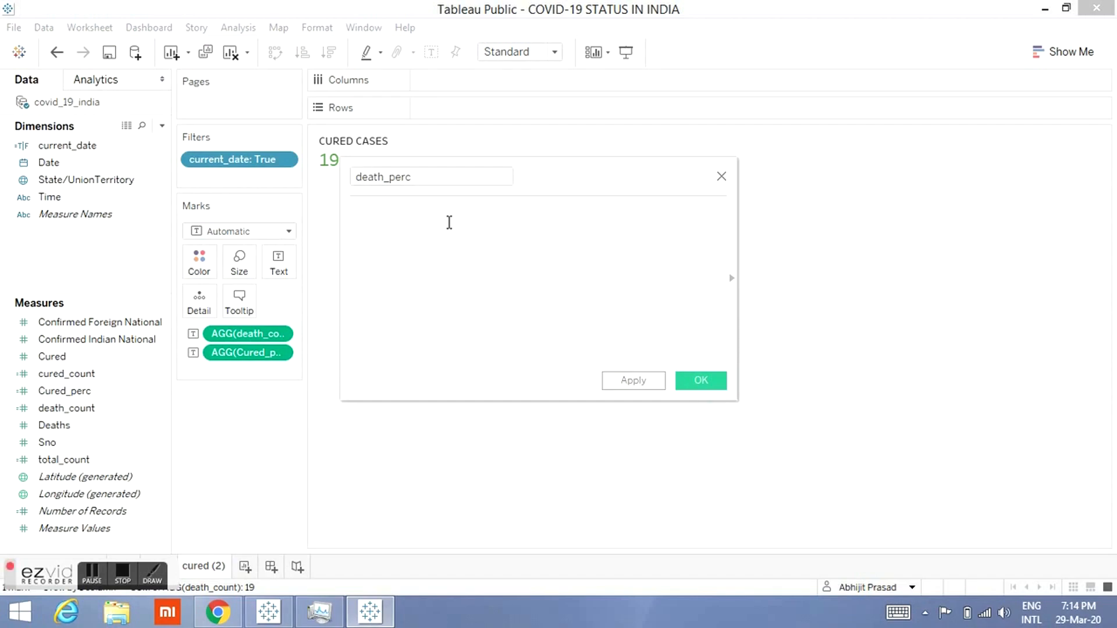
type("dea")
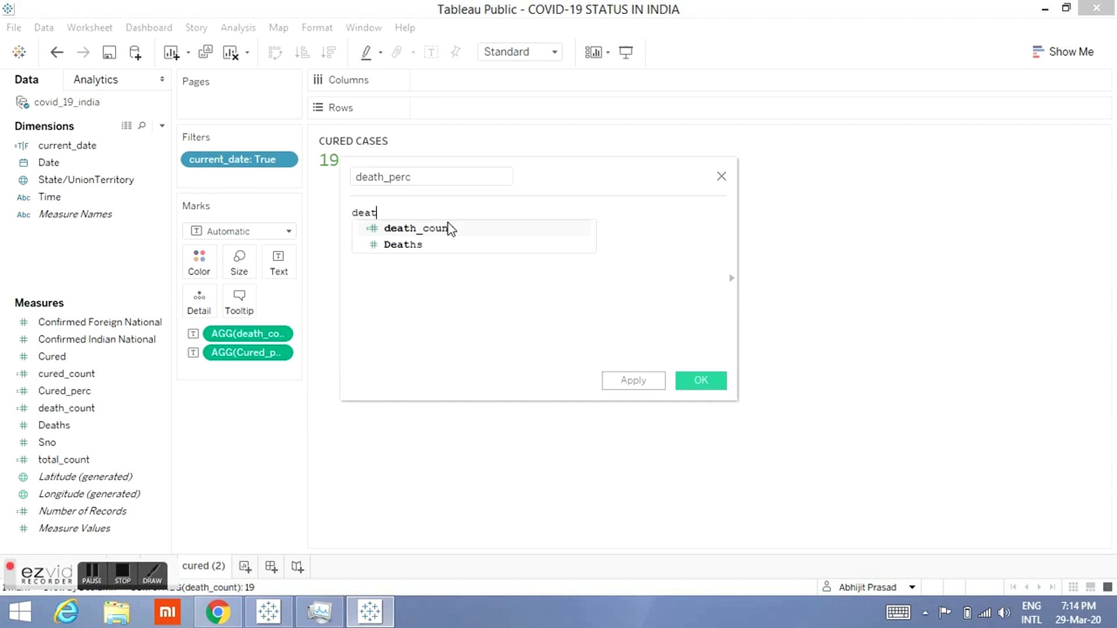
type("t")
key("Return")
type("/tota")
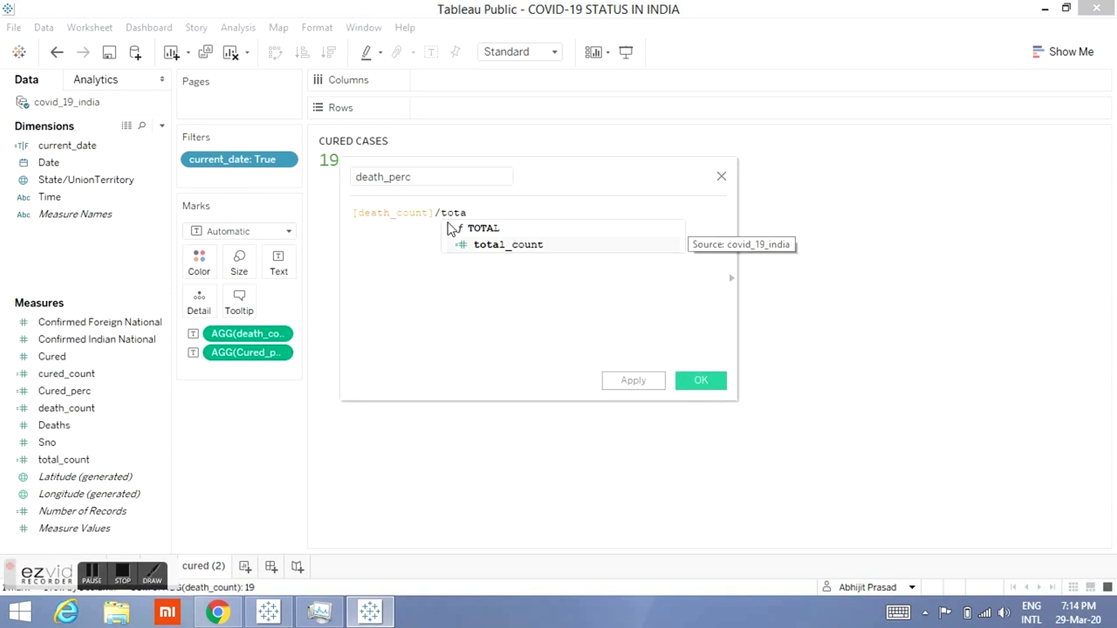
key("Return")
type(")")
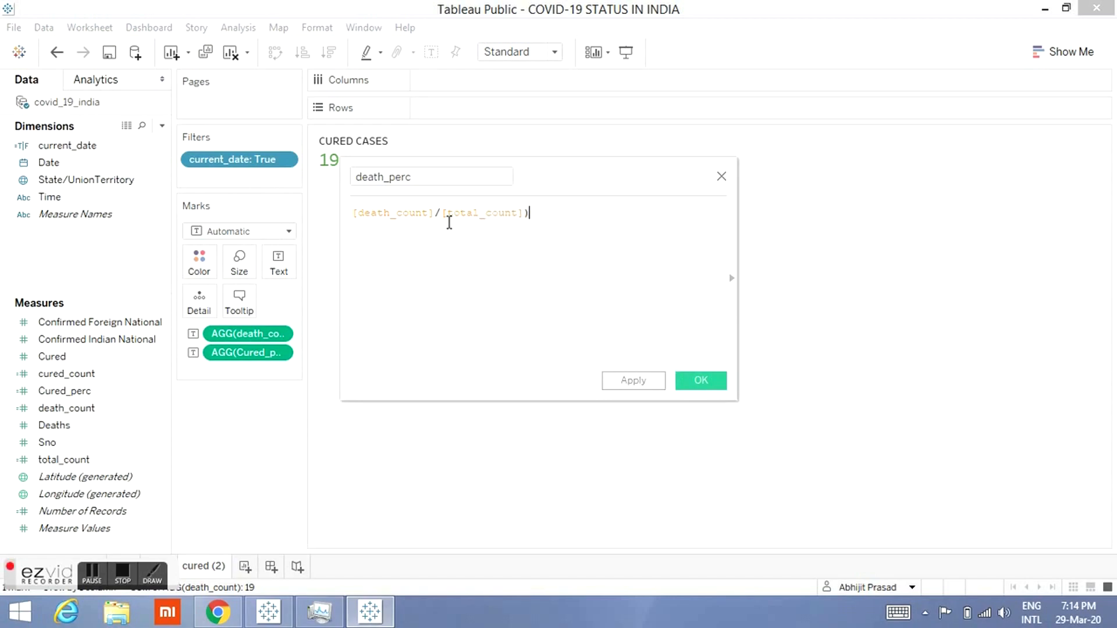
type("*100")
left_click(449, 223)
type("(")
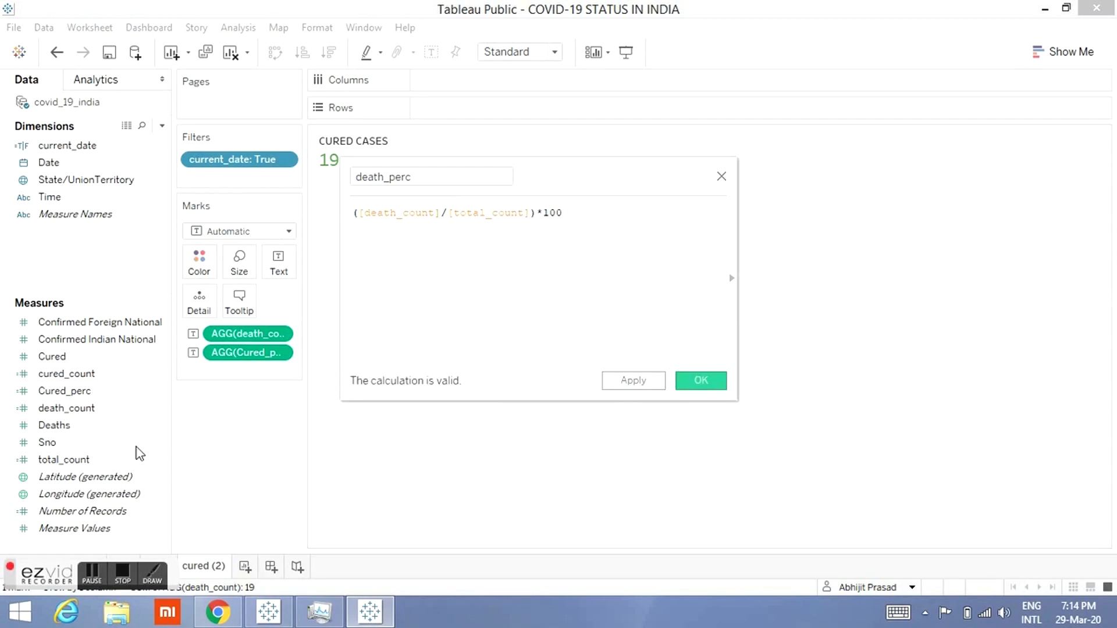
key("Return")
left_click_drag(105, 427, 257, 362)
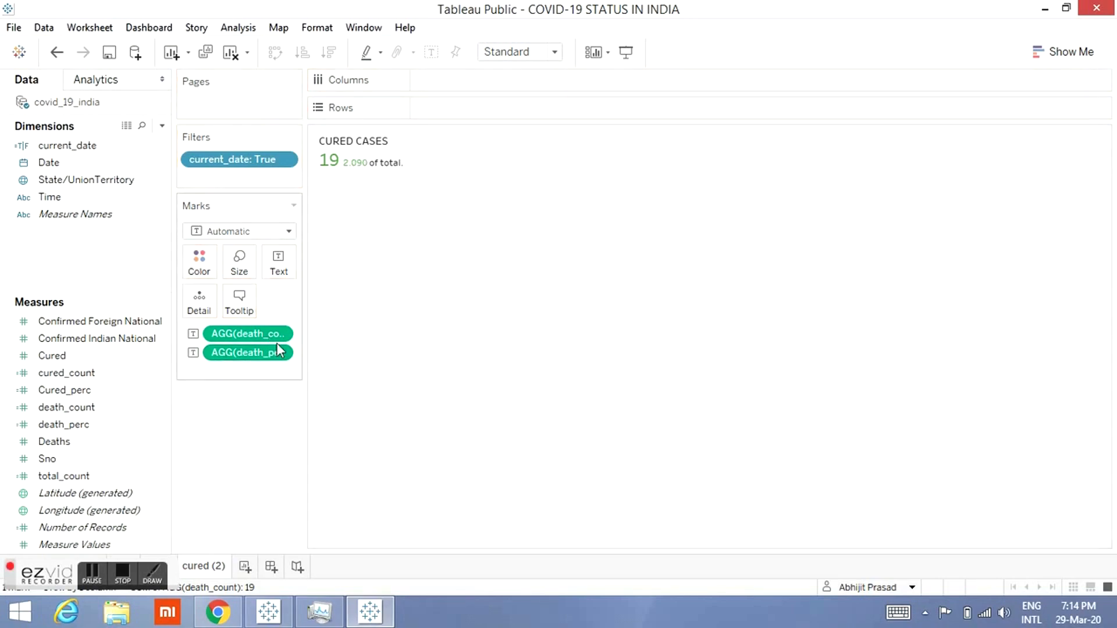
Step: Format the death_perc field as a custom number with 0 decimal places and a % suffix
right_click(269, 356)
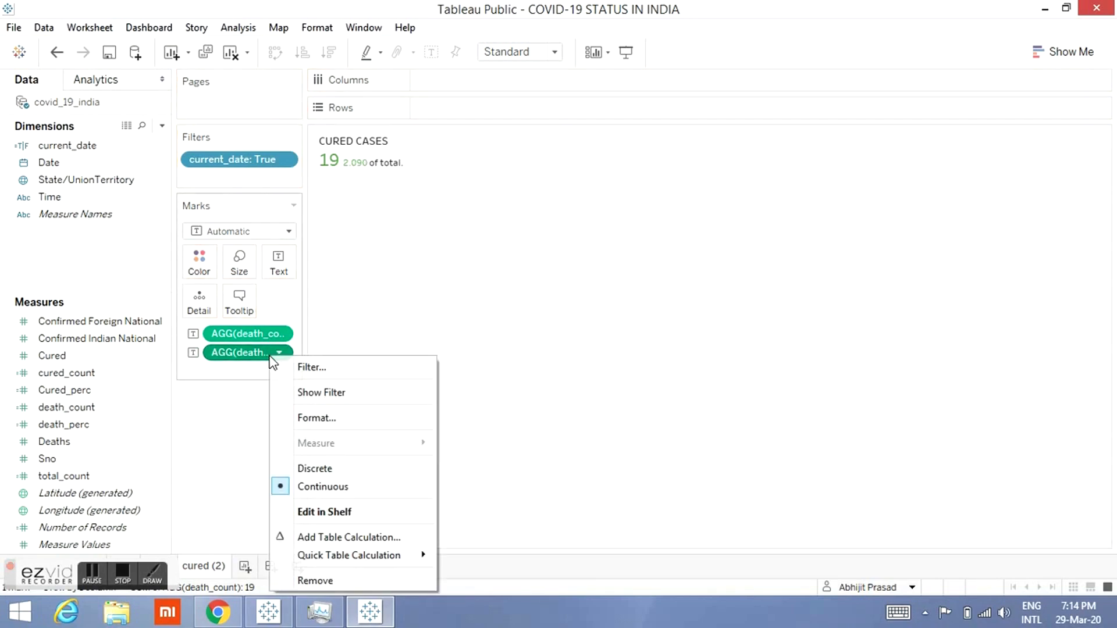
left_click(308, 418)
left_click(138, 230)
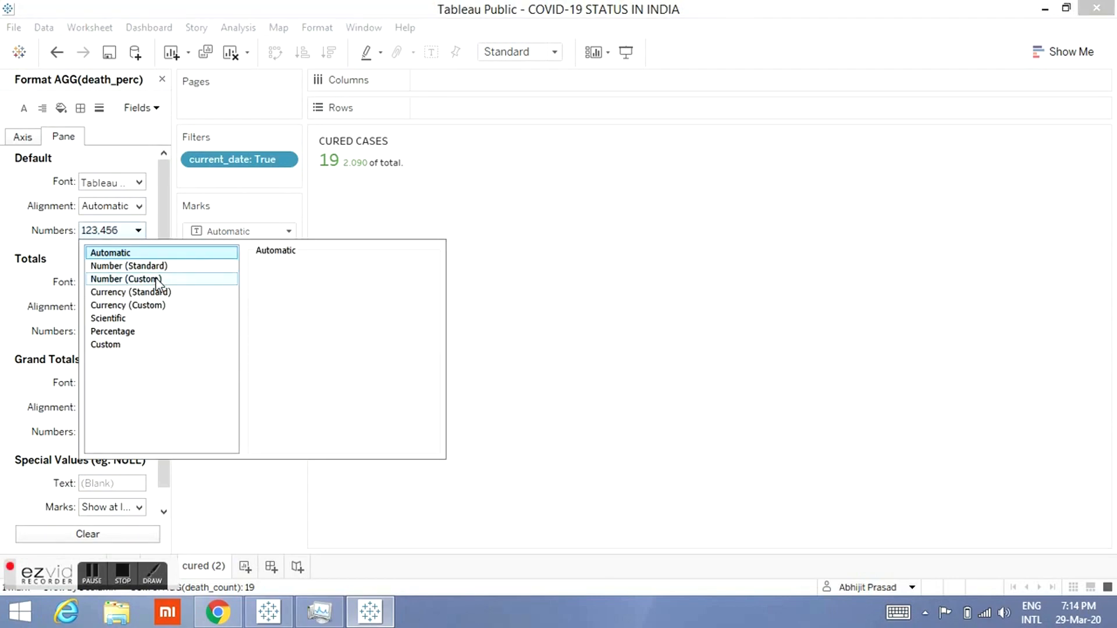
left_click(159, 280)
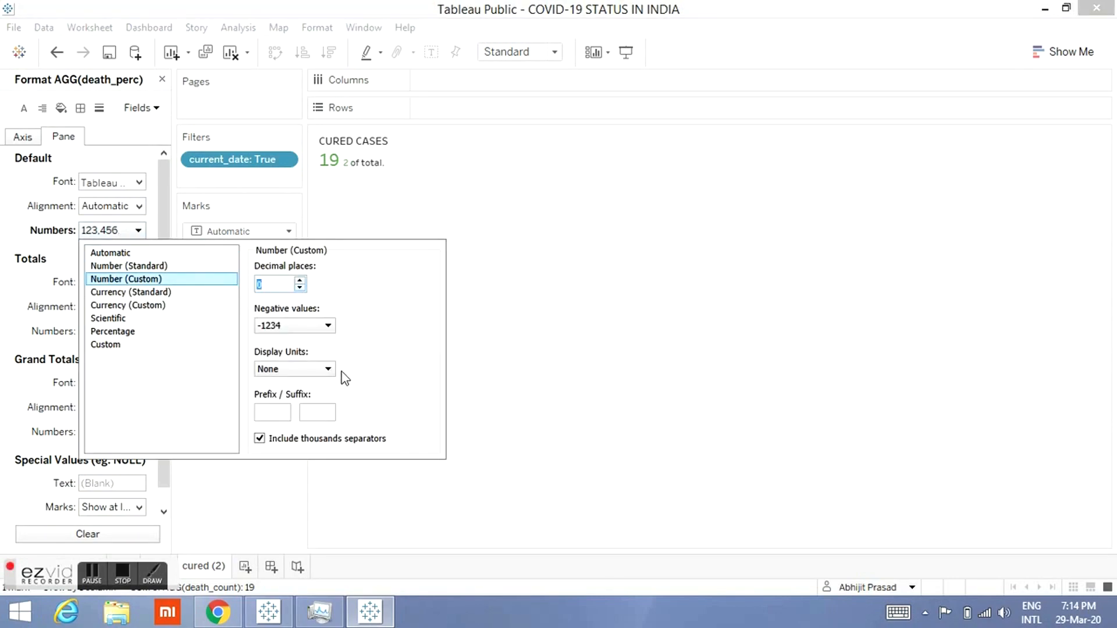
left_click(319, 411)
type("%")
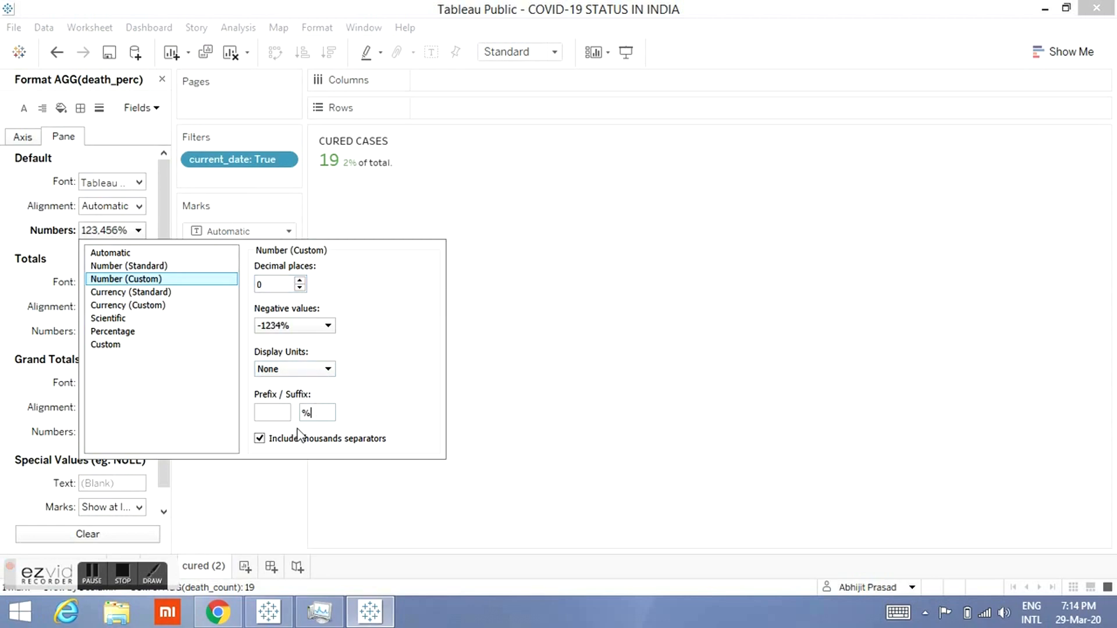
left_click(240, 494)
Step: Edit the text label and change its title from CURED CASES to DEATH CASES
left_click(276, 265)
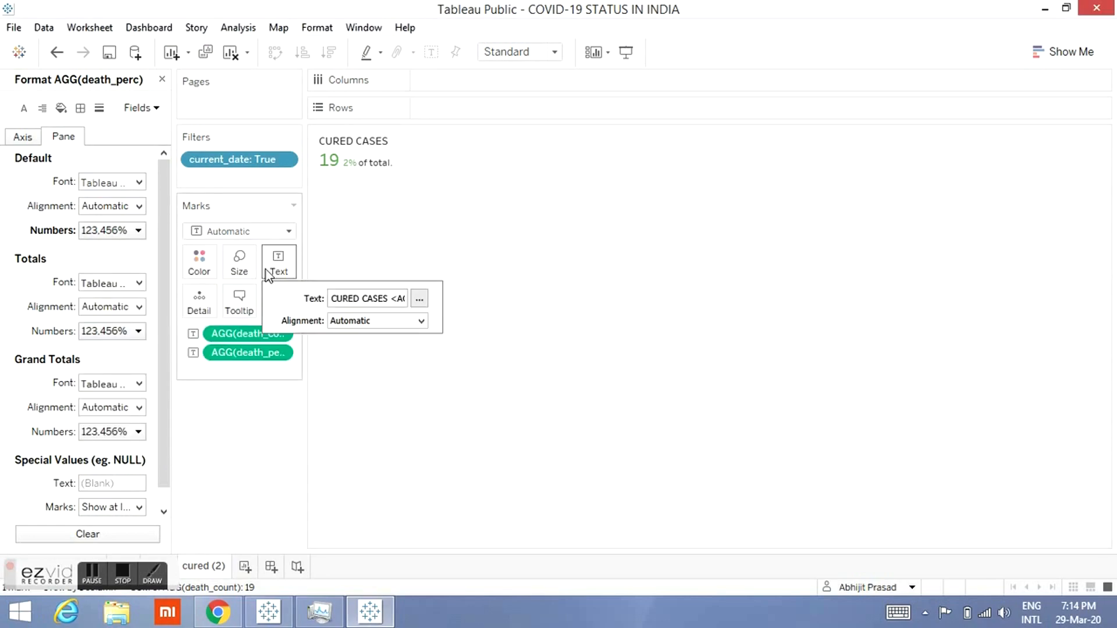
left_click(420, 299)
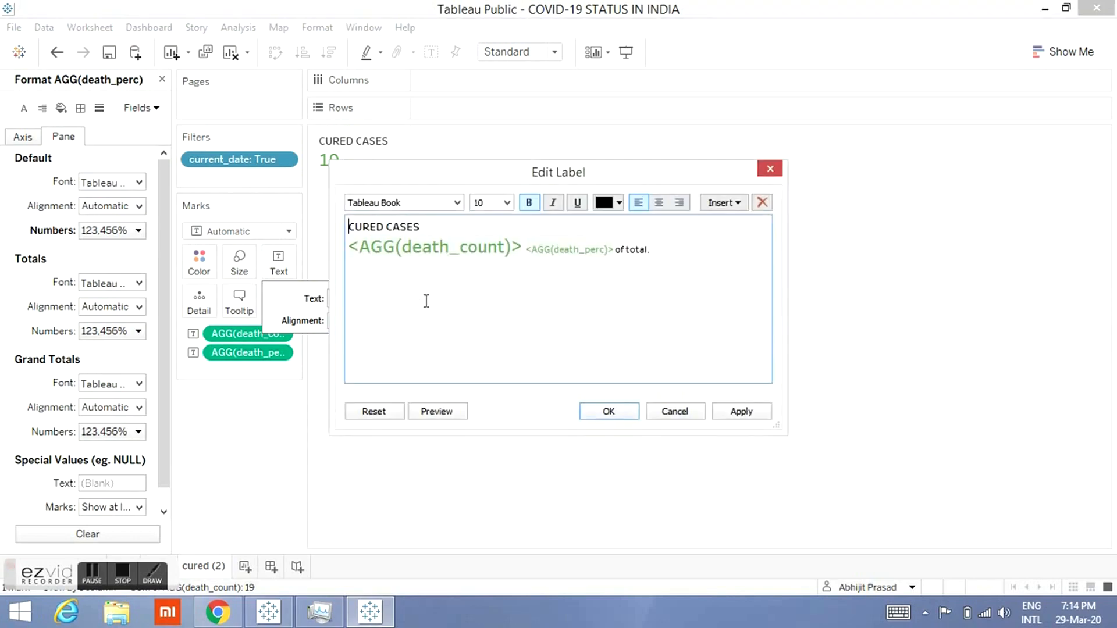
double_click(371, 227)
type("DEATH")
Step: Recolour the death_count and death_perc values in the label to grey and confirm the label
left_click(469, 286)
left_click(620, 204)
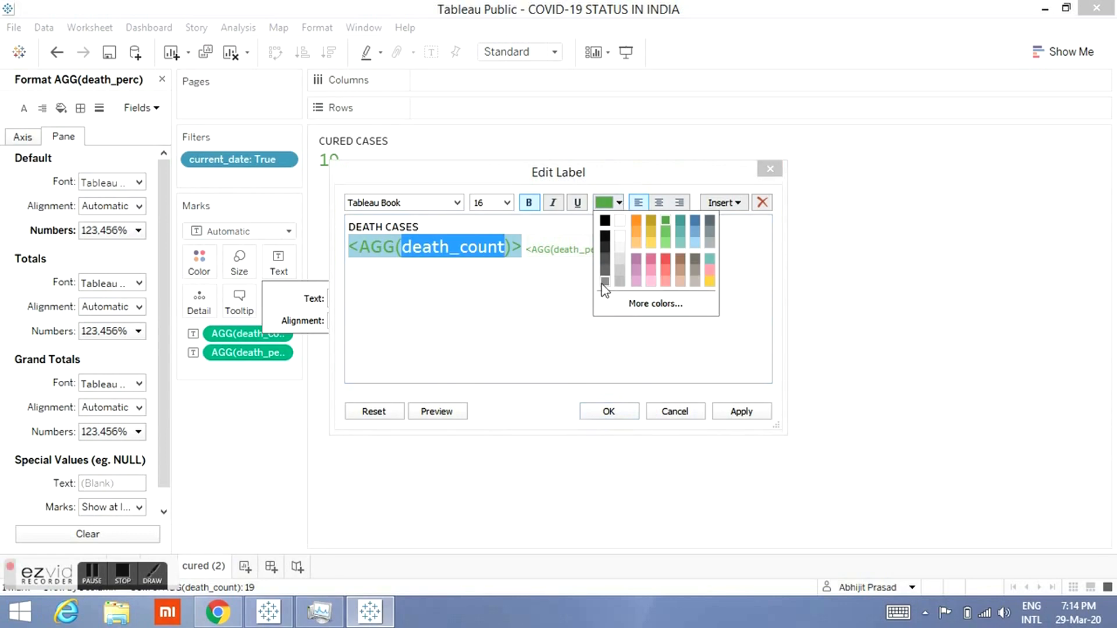
left_click(601, 285)
left_click(565, 252)
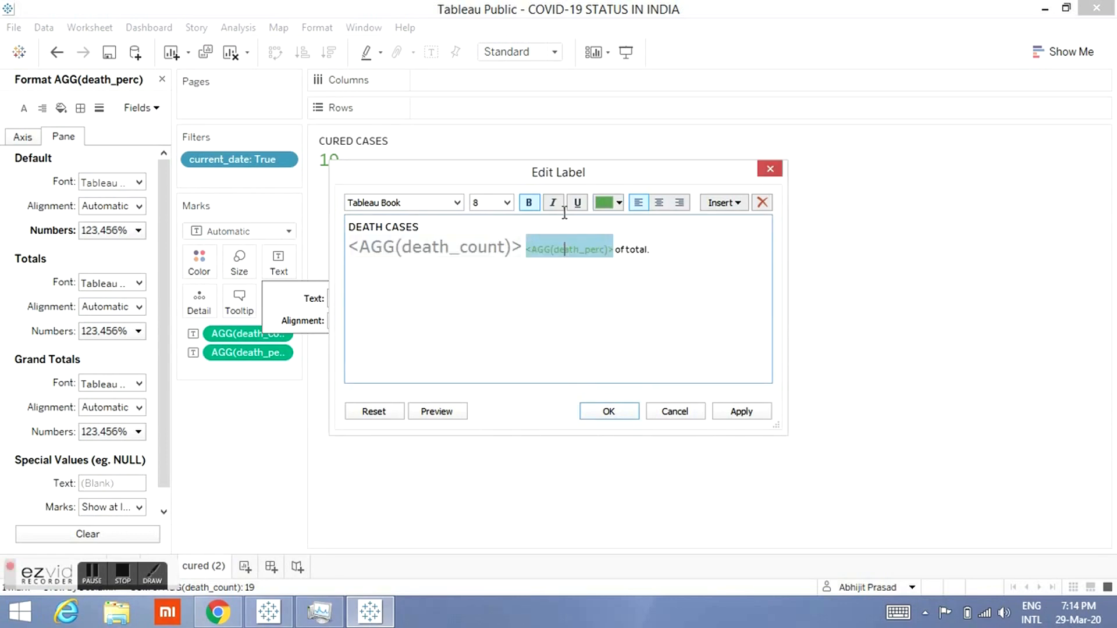
left_click(619, 202)
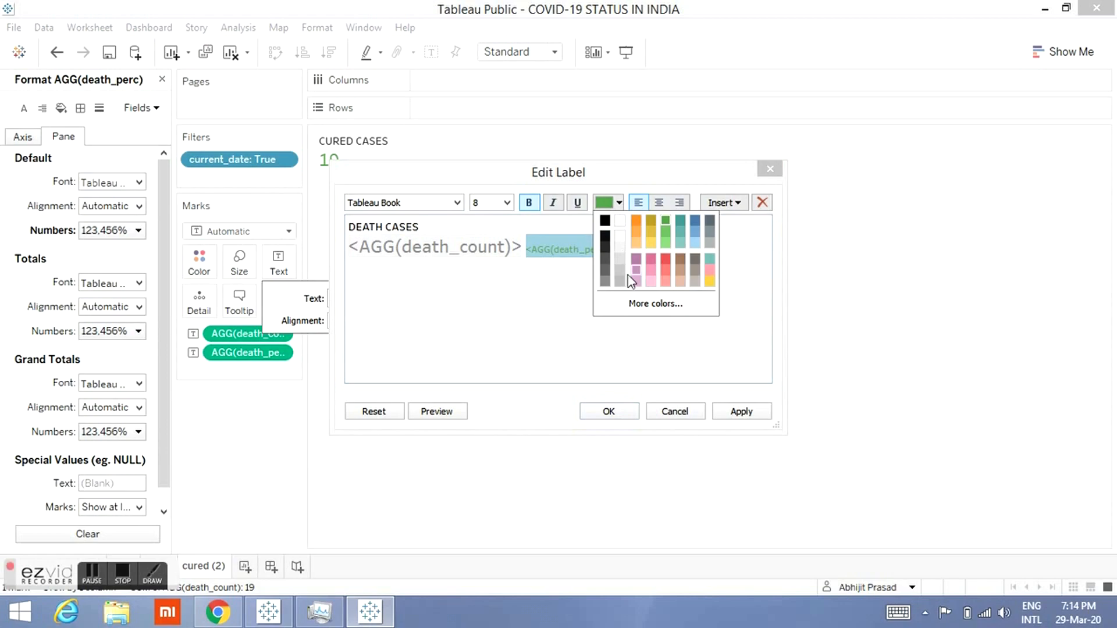
left_click(605, 278)
left_click(560, 299)
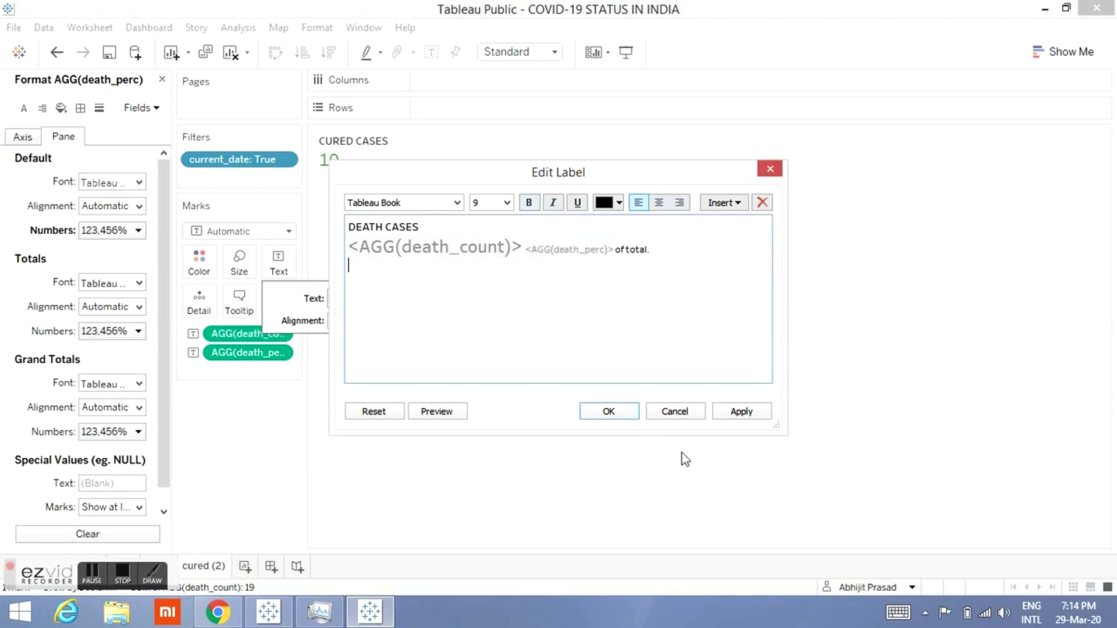
left_click(632, 415)
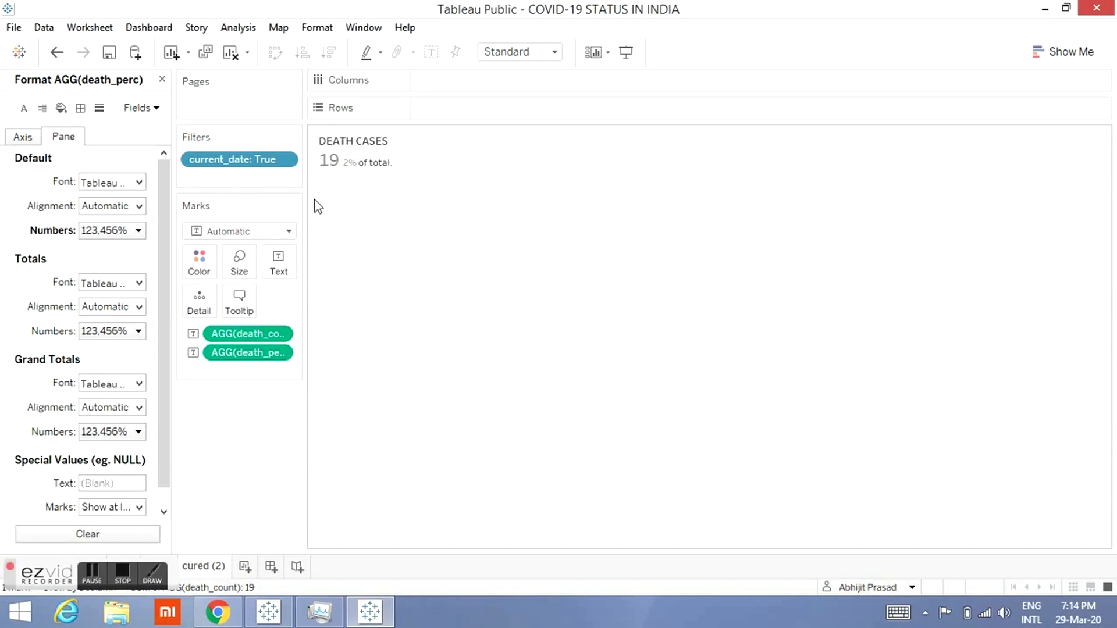
Step: Examine the reference COVID-19 dashboard in the COVID-19_renew workbook in presentation mode, then return to the working workbook
right_click(240, 356)
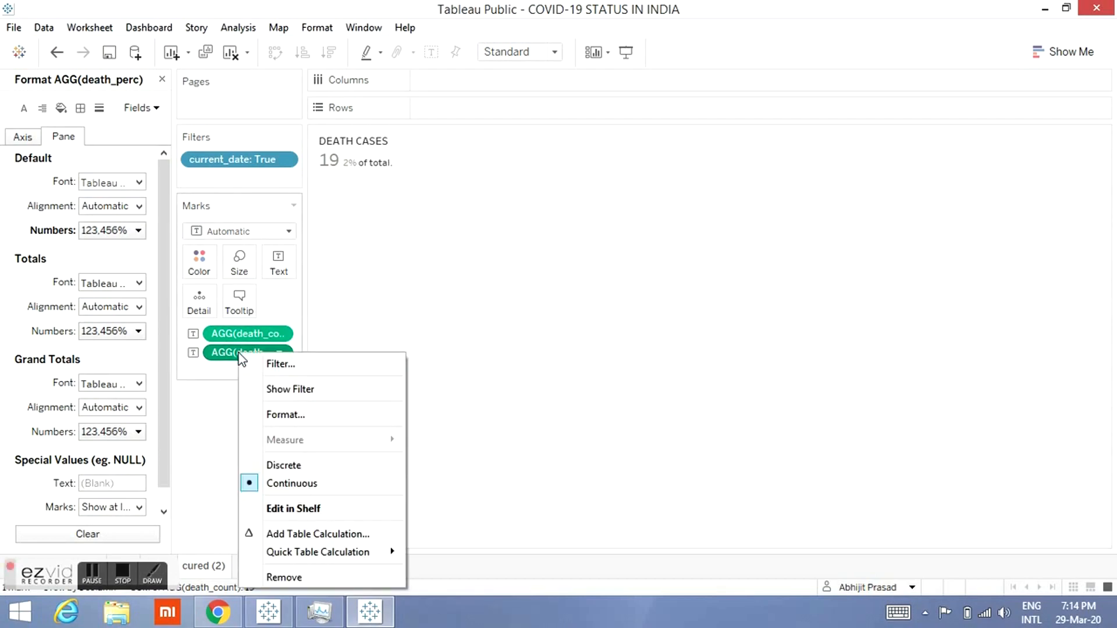
left_click(197, 462)
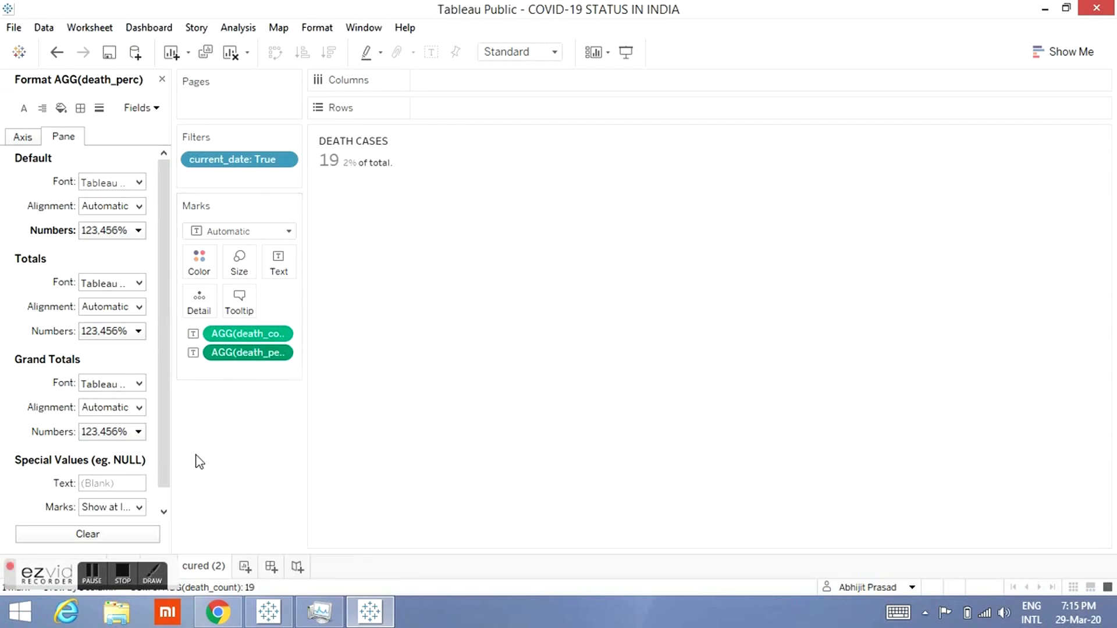
left_click(122, 573)
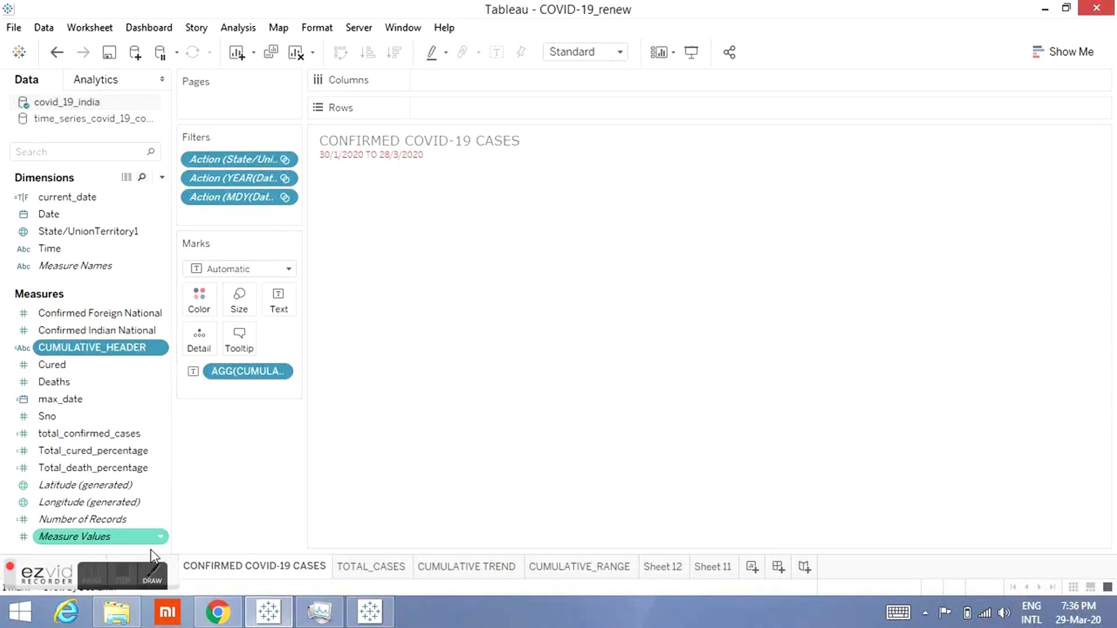
left_click(174, 566)
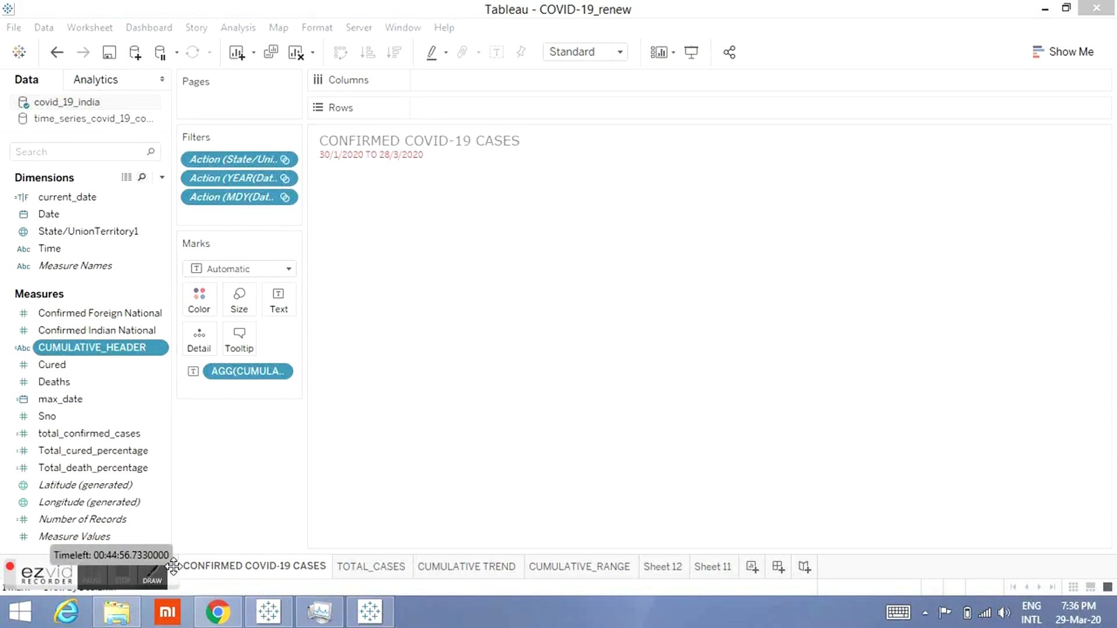
double_click(835, 6)
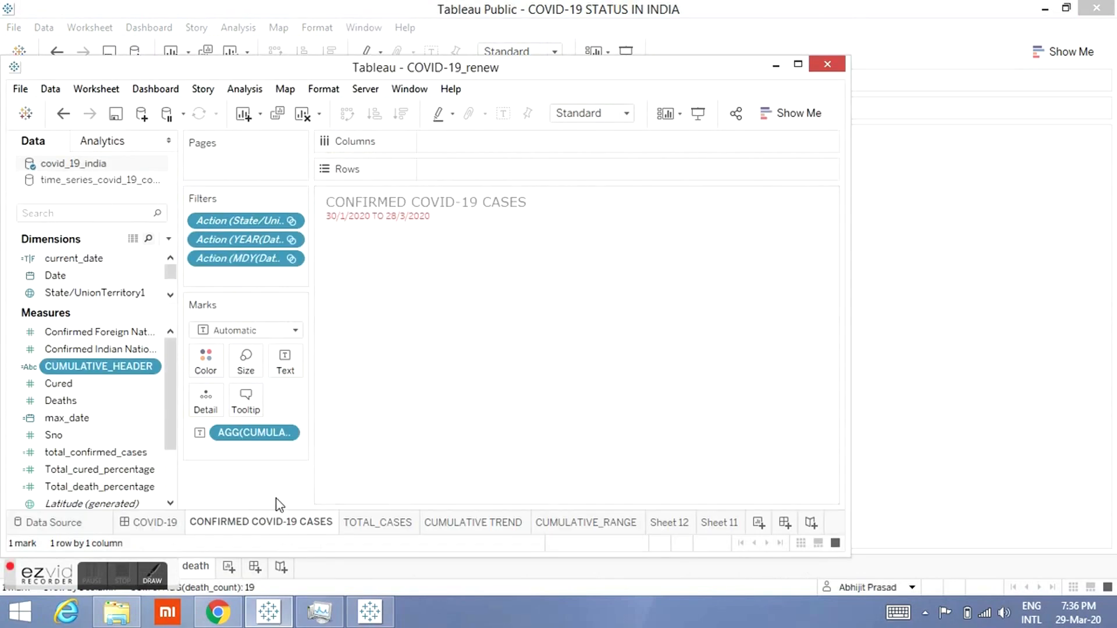
left_click(146, 521)
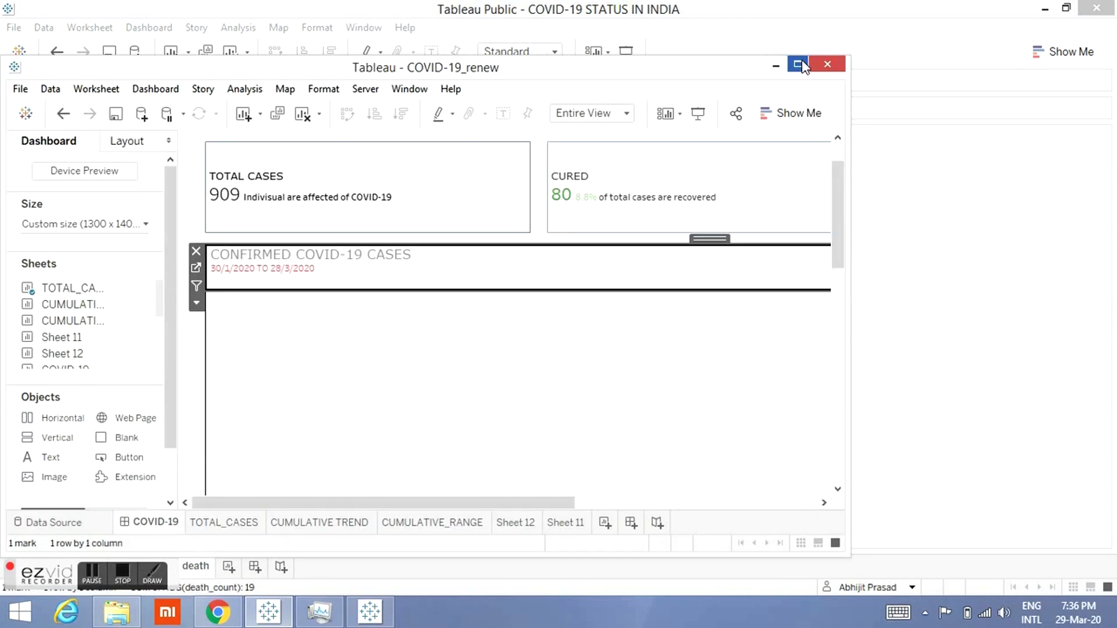
left_click(798, 64)
left_click(692, 52)
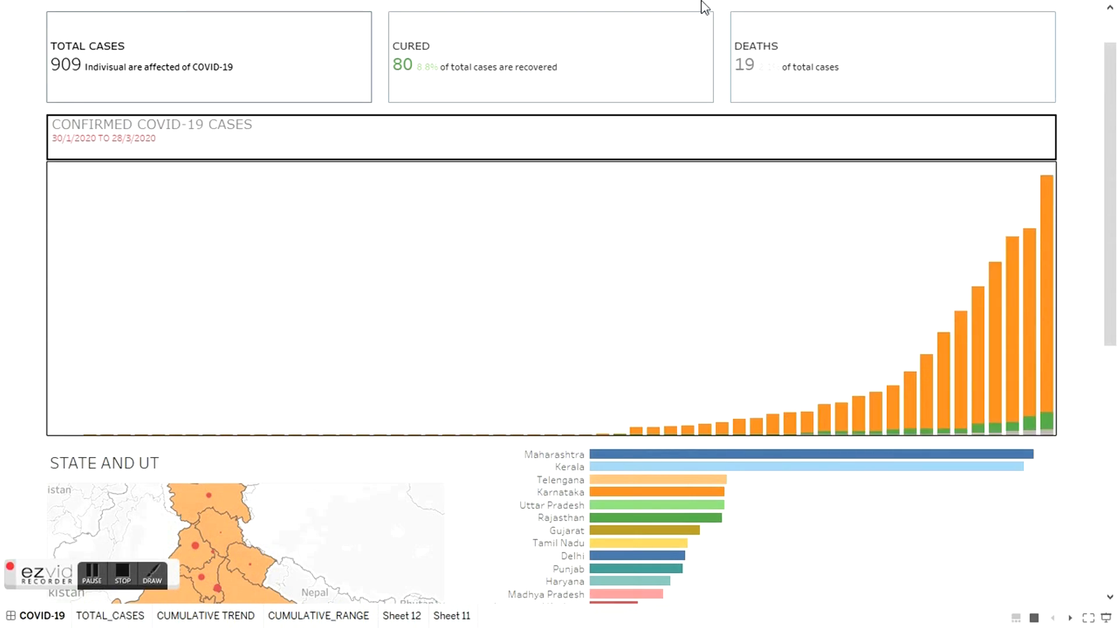
key("Escape")
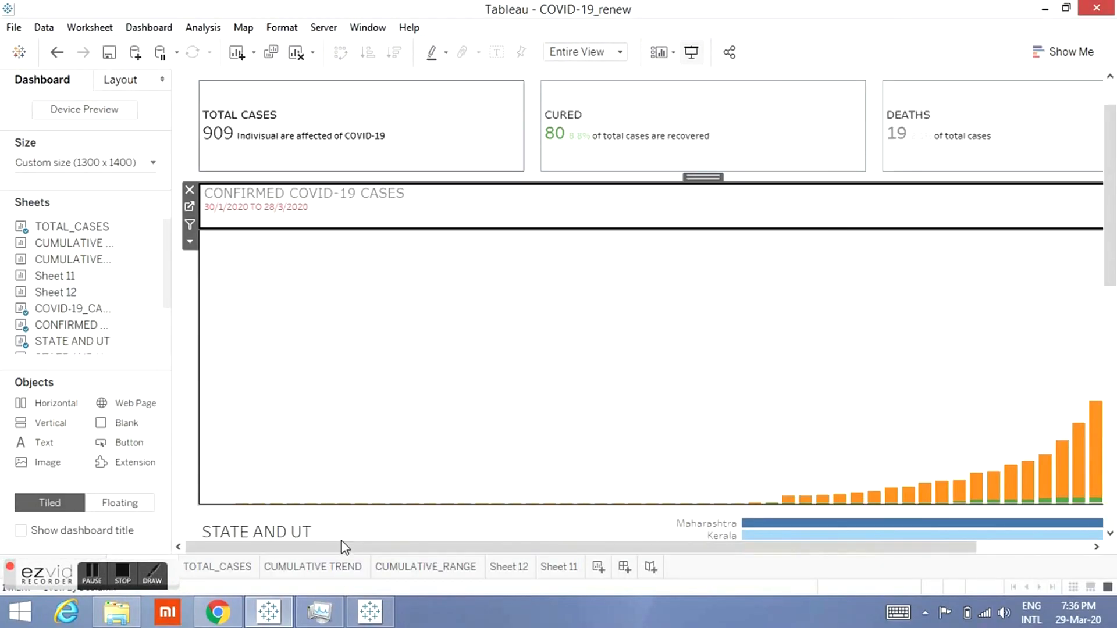
left_click(384, 615)
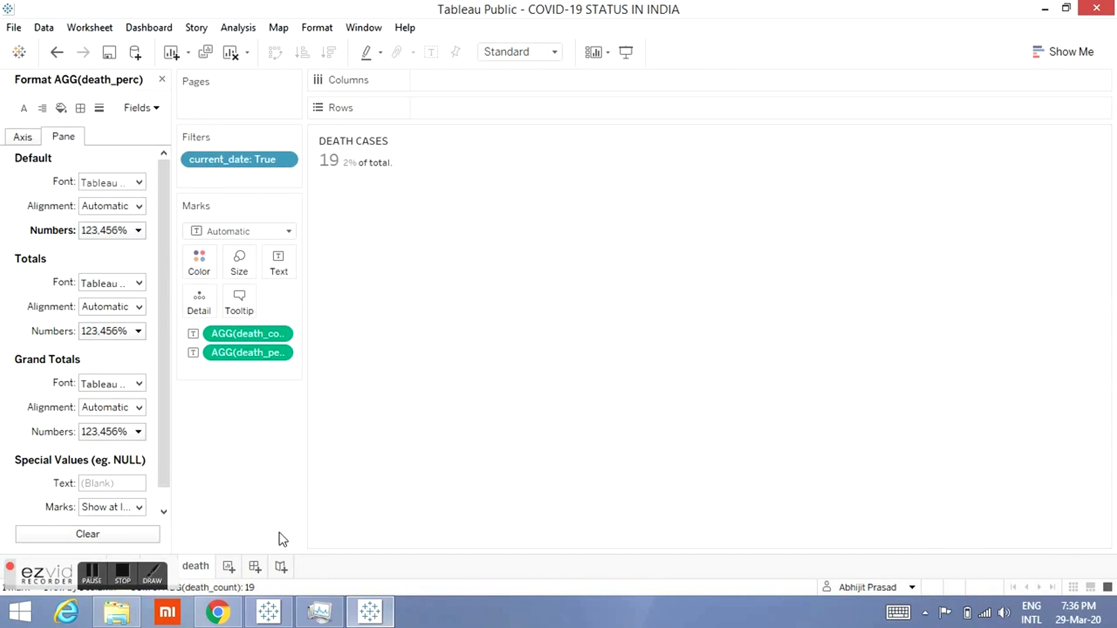
Step: Add a new worksheet and place the Date field on Columns
left_click(228, 567)
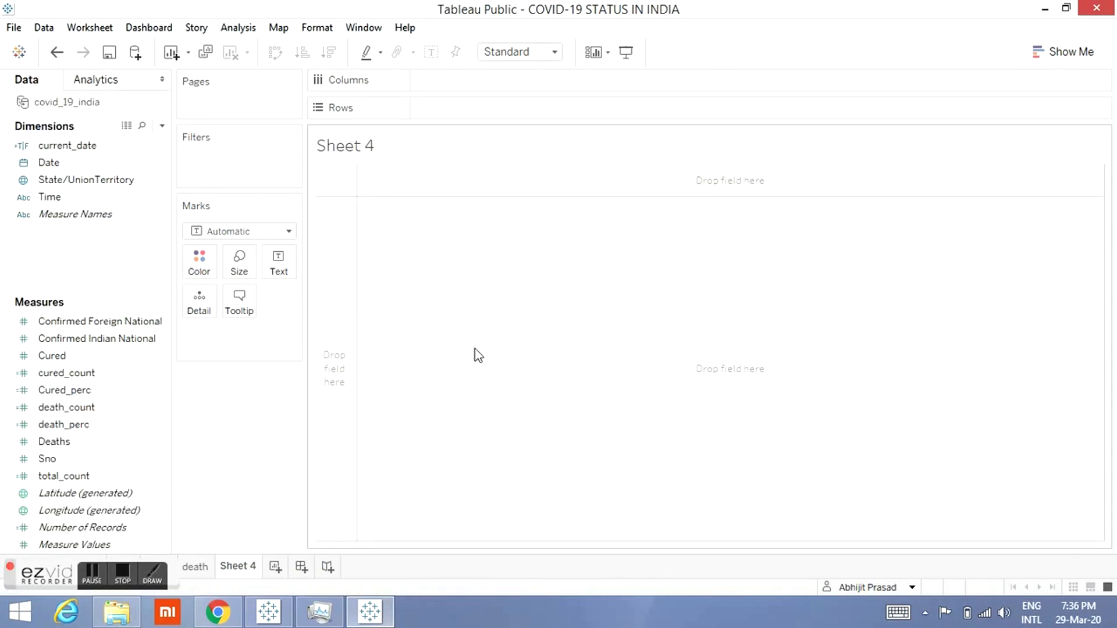
left_click(64, 180)
left_click_drag(61, 161, 455, 84)
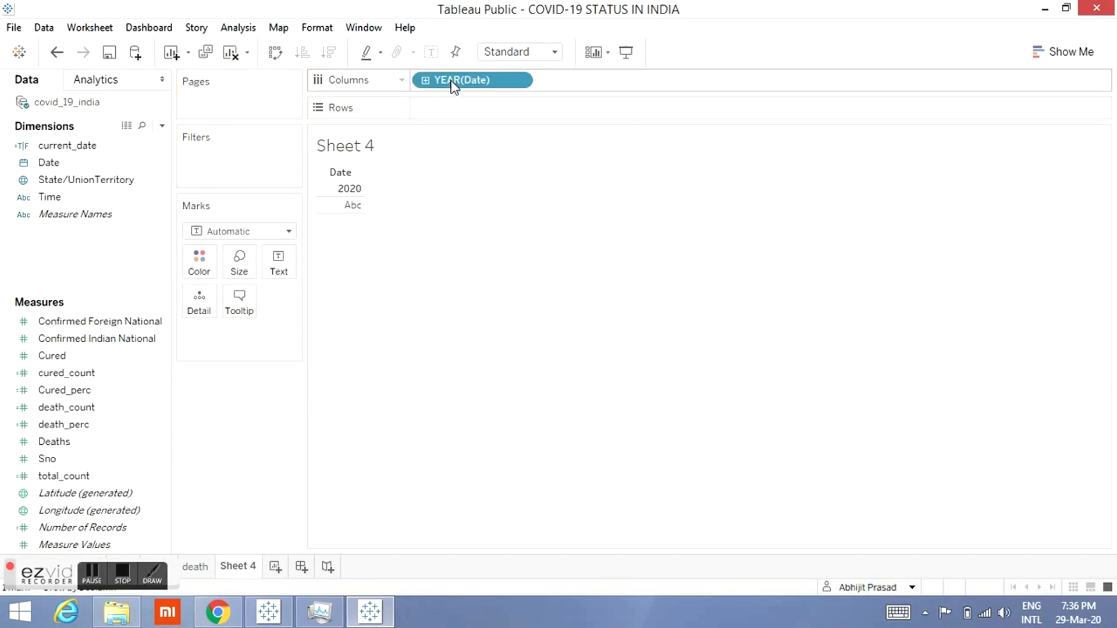
Step: Set the Date pill to a custom Month / Day / Year date level
right_click(454, 88)
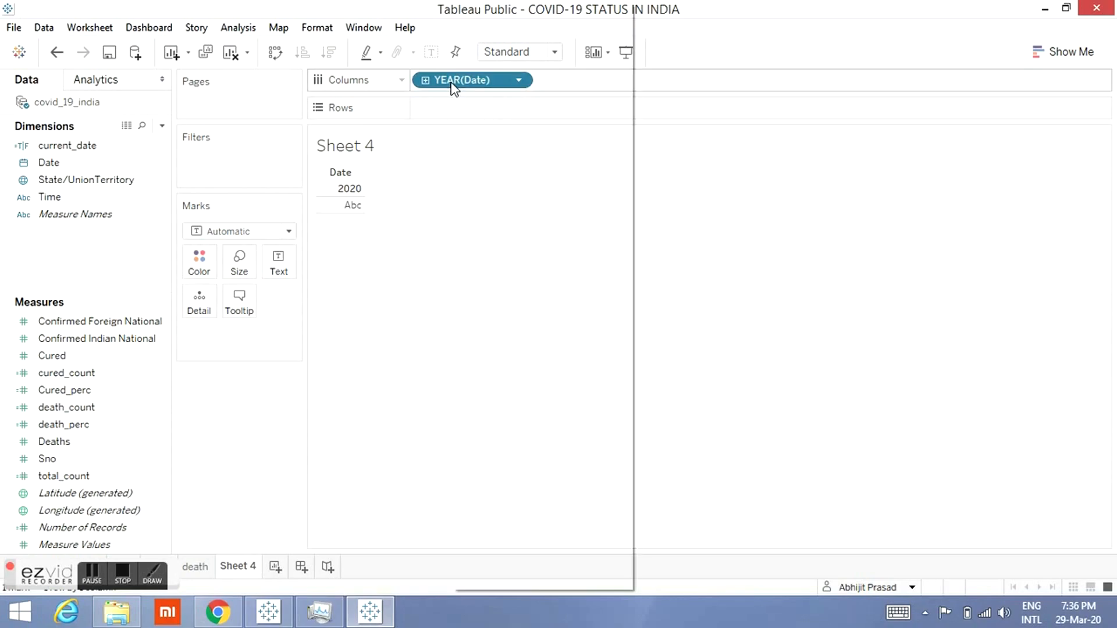
mouse_move(532, 411)
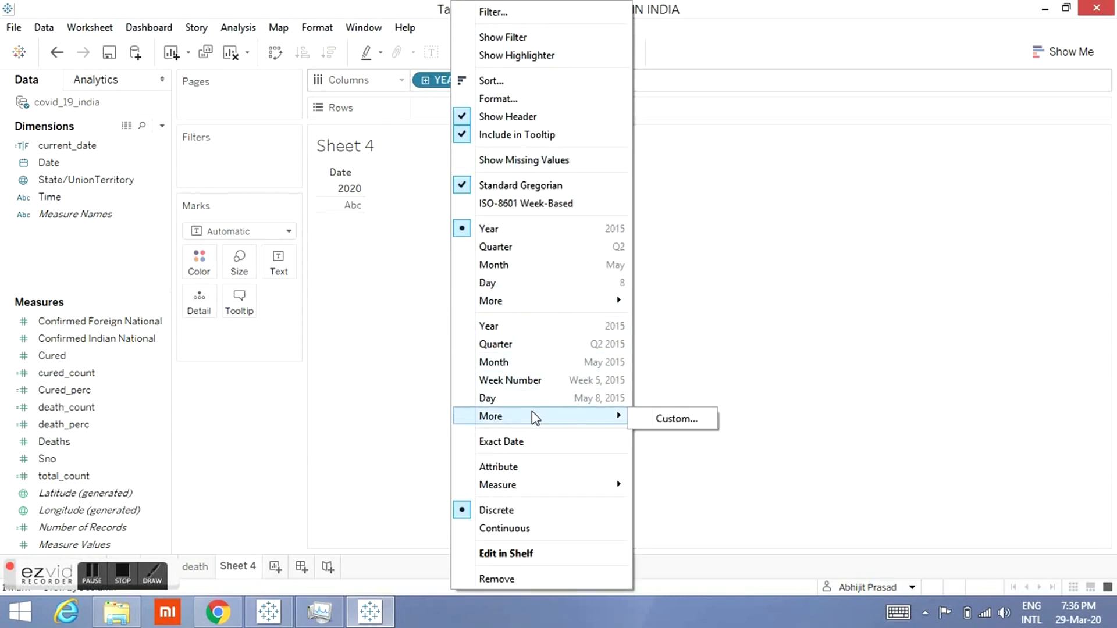
left_click(685, 424)
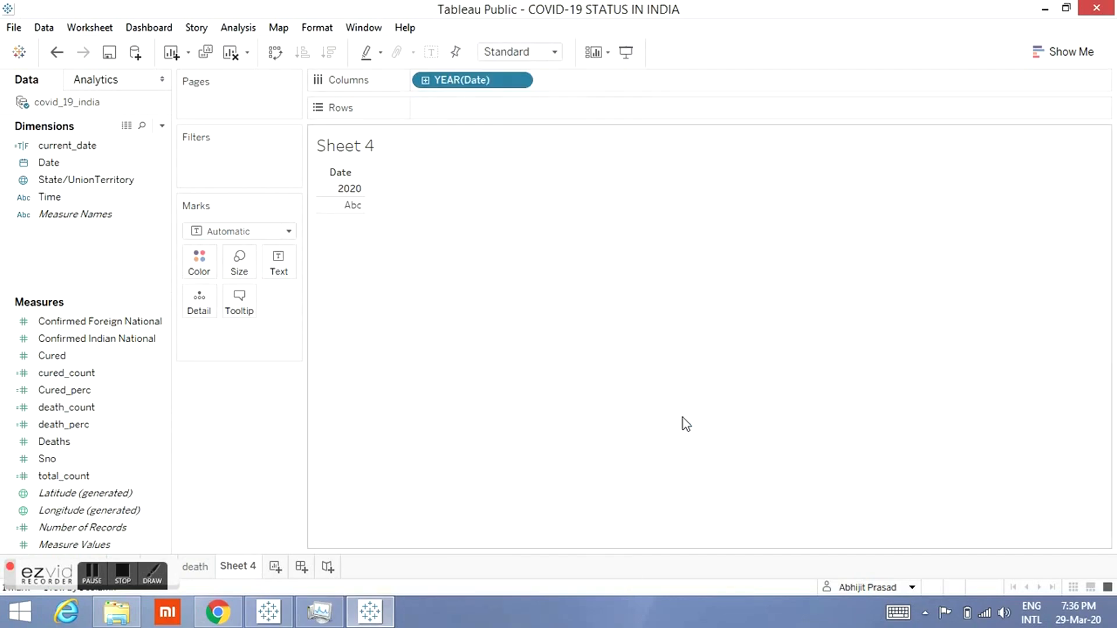
left_click(625, 288)
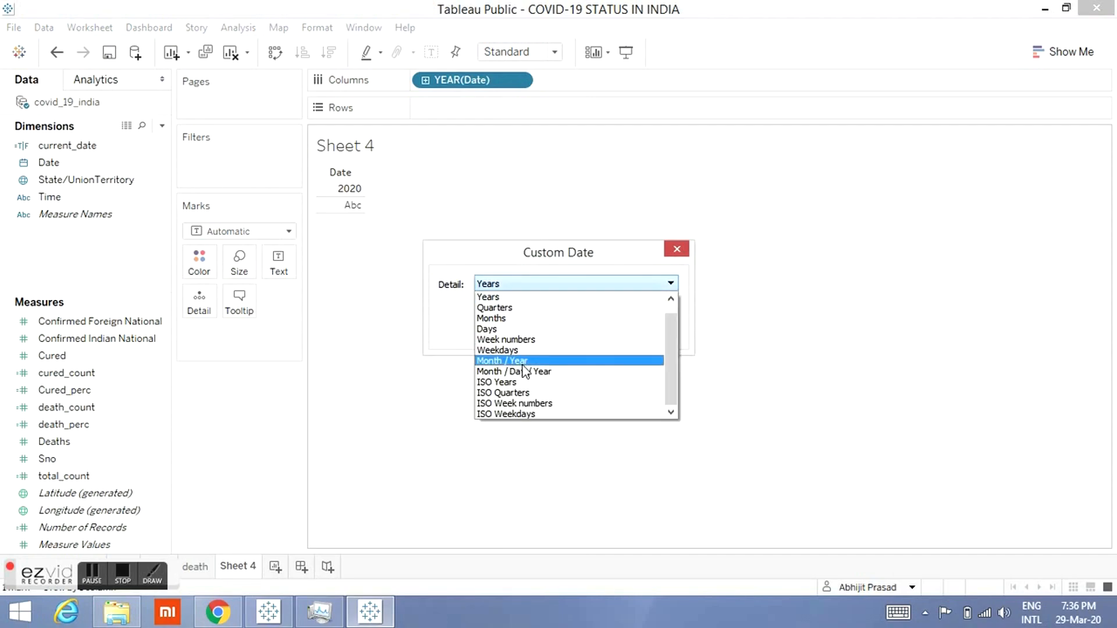
left_click(523, 371)
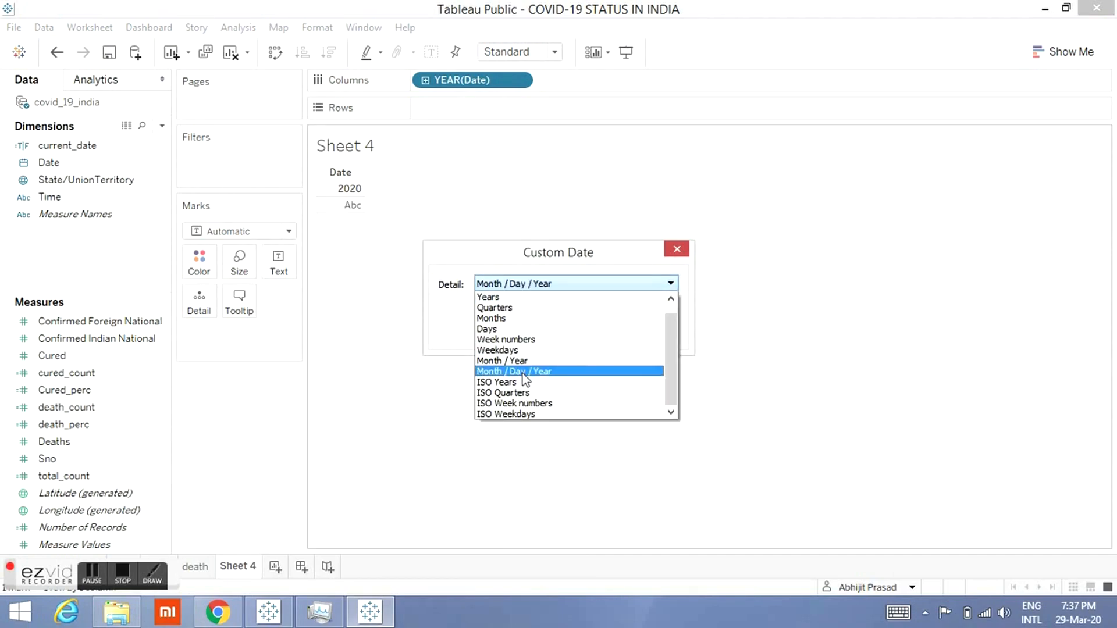
left_click(582, 336)
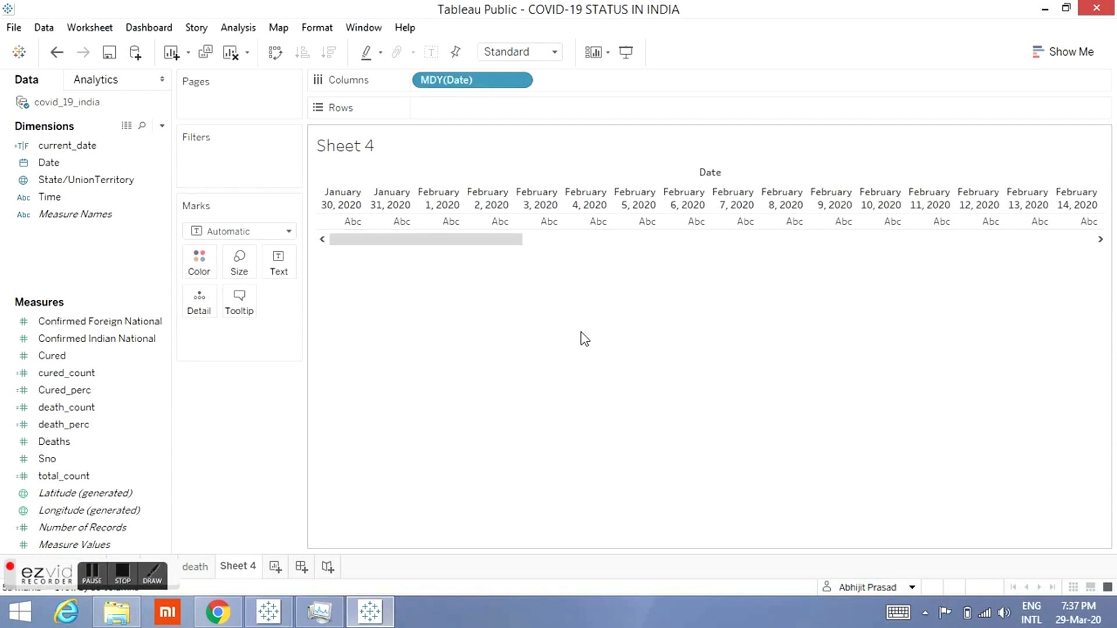
Step: Filter Measure Names to keep only Cured, Deaths and total_count
left_click(107, 224)
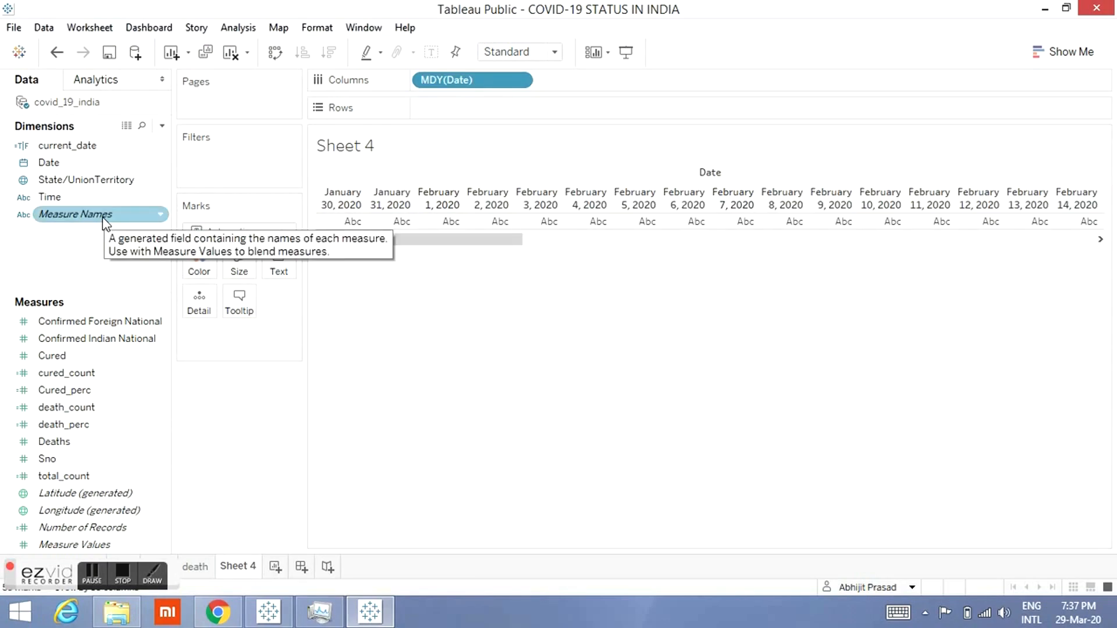
left_click_drag(105, 221, 246, 167)
left_click(482, 352)
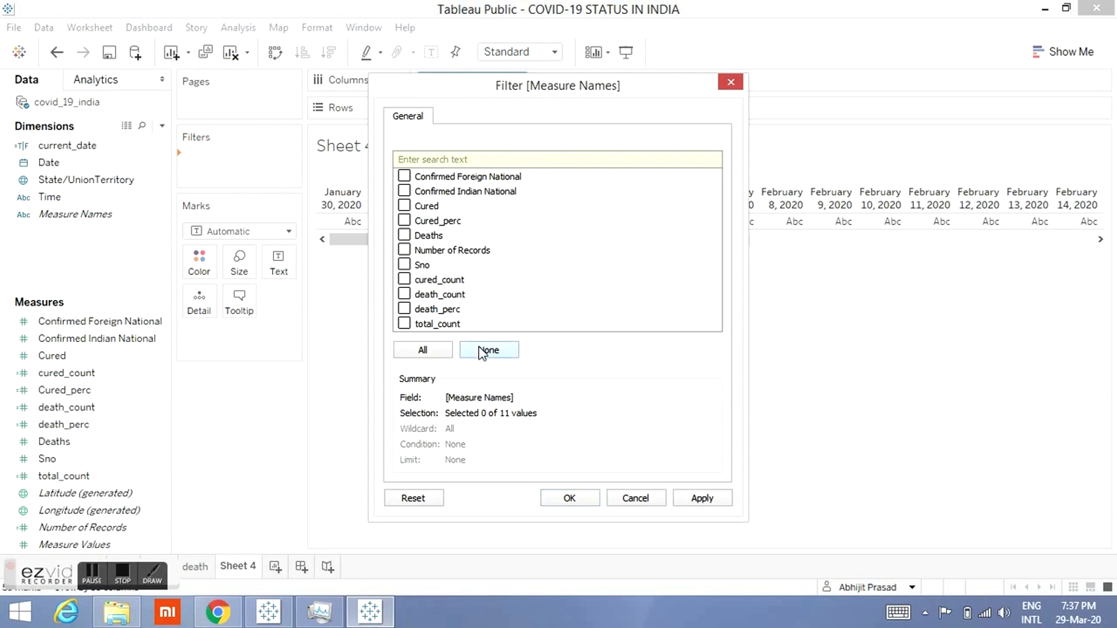
left_click(405, 207)
left_click(405, 221)
left_click(405, 324)
left_click(569, 499)
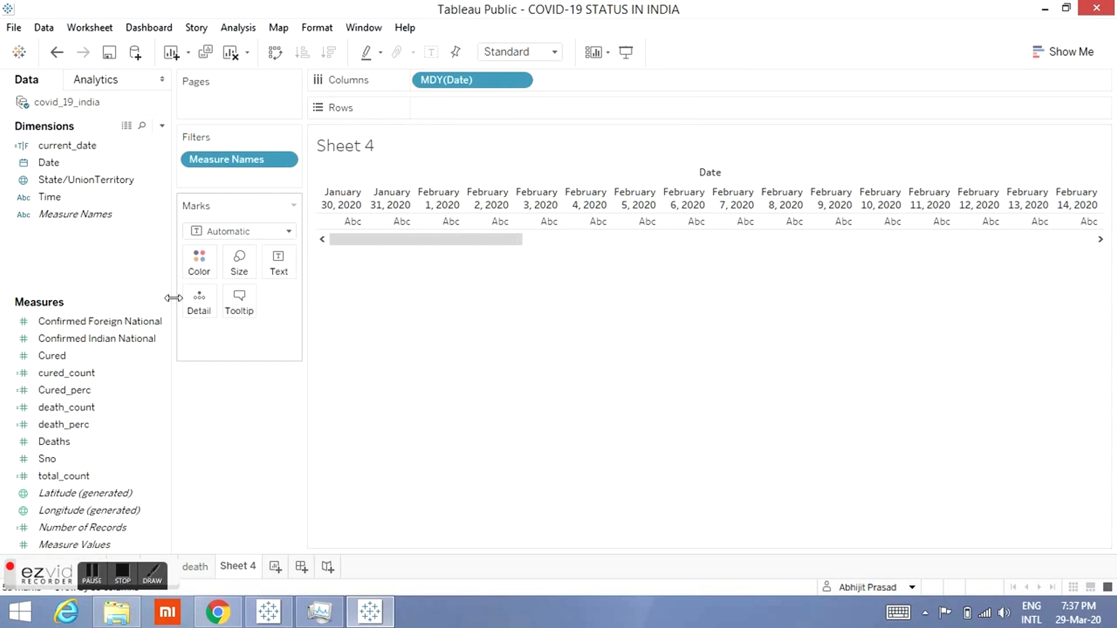
Step: Place Measure Values on Rows and change the mark type to Bar
left_click_drag(70, 545, 459, 106)
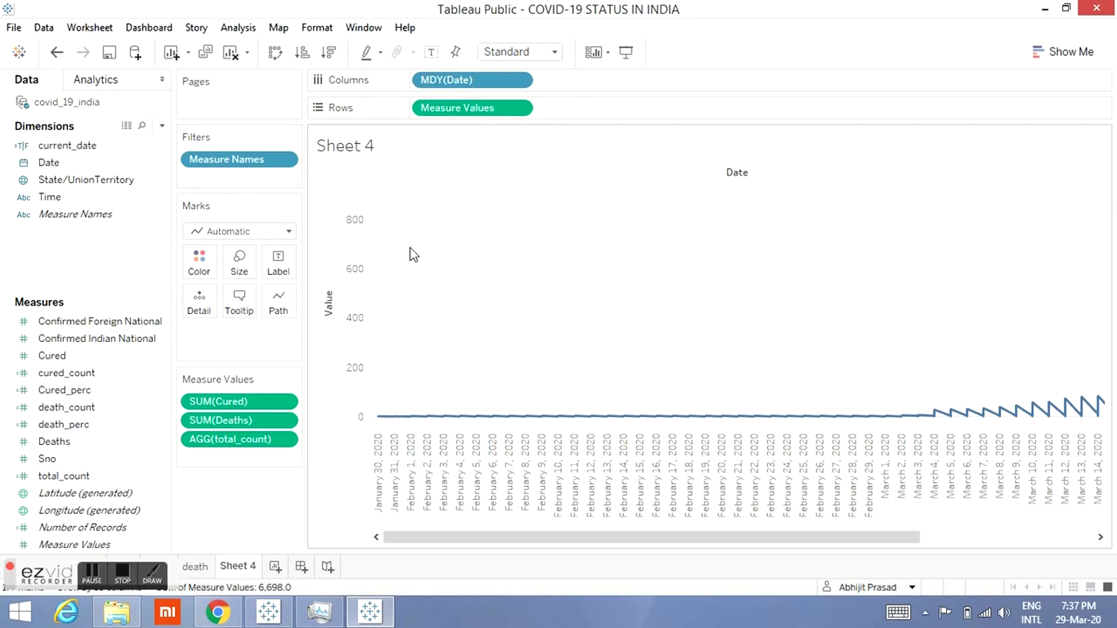
left_click(287, 232)
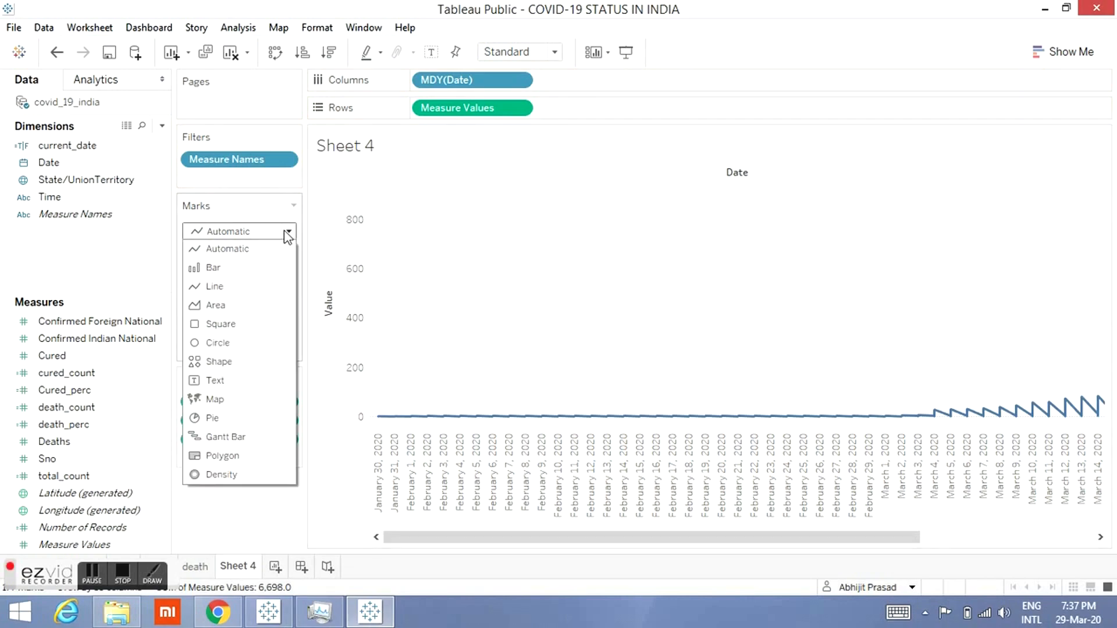
left_click(221, 268)
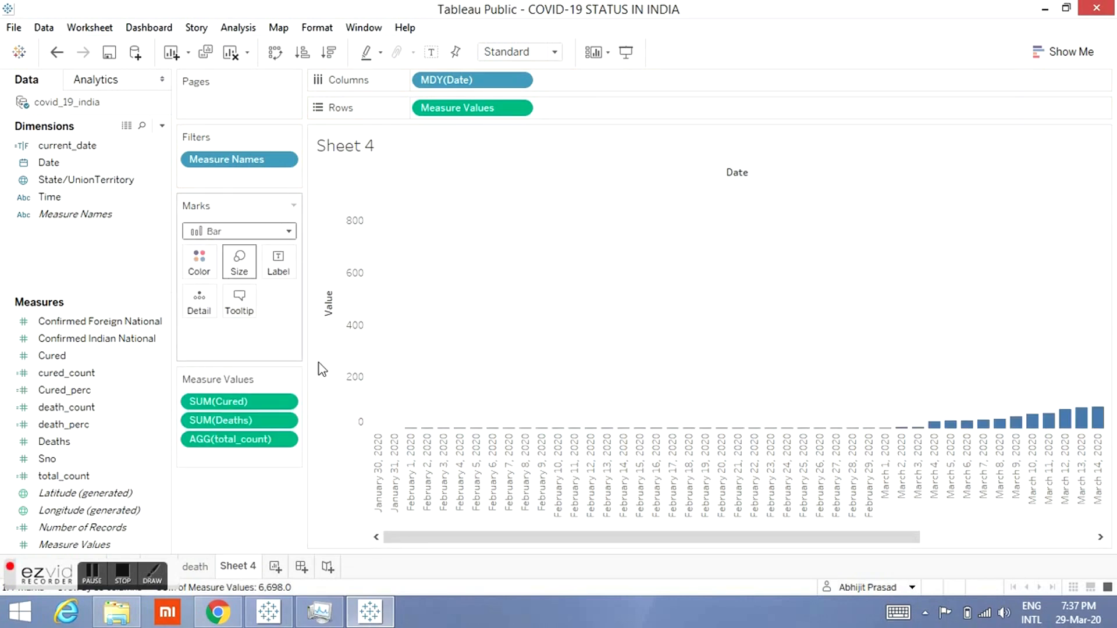
Step: Color the bars by Measure Names by placing Measure Names on the Color mark
left_click_drag(481, 536, 912, 550)
left_click_drag(1017, 544, 269, 504)
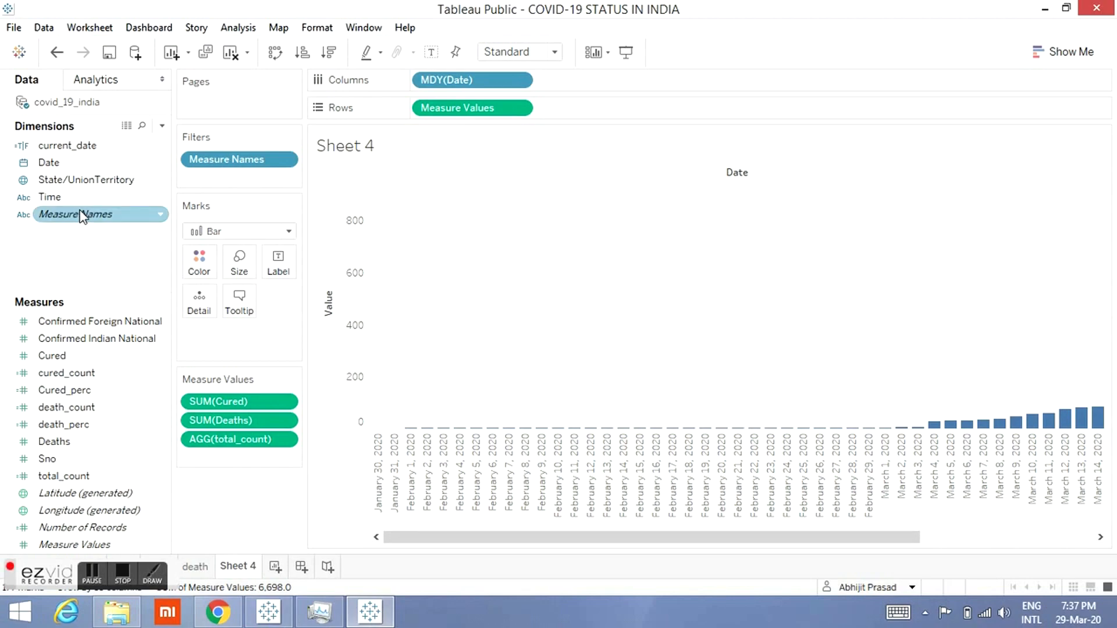
left_click_drag(82, 216, 198, 263)
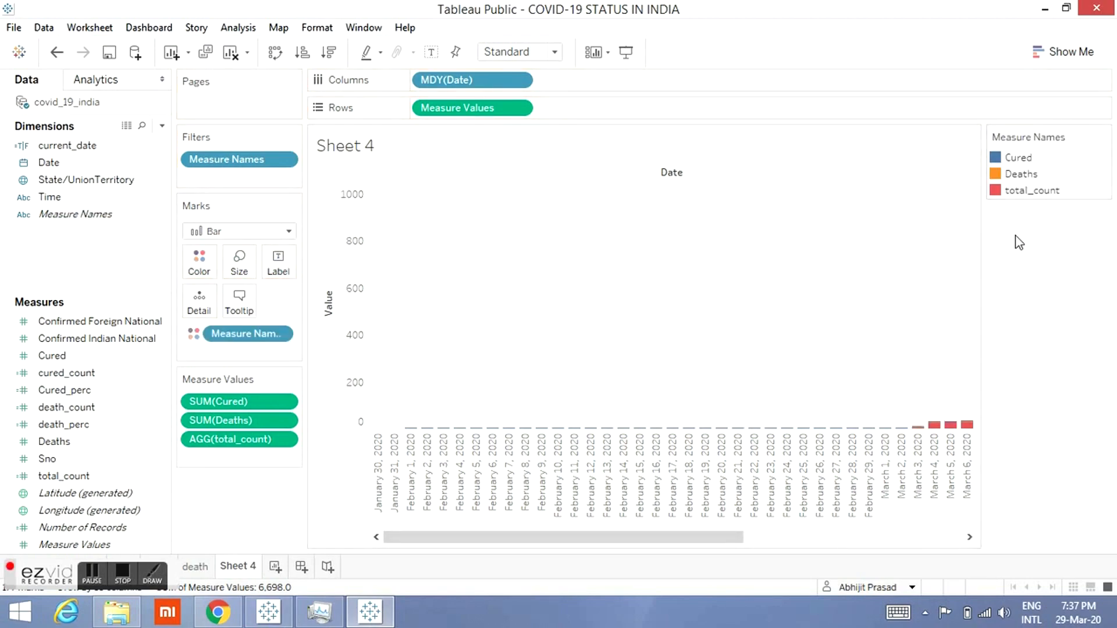
Step: Edit the Measure Names colors, making Cured green and Deaths grey, and apply them
left_click_drag(707, 535, 1006, 544)
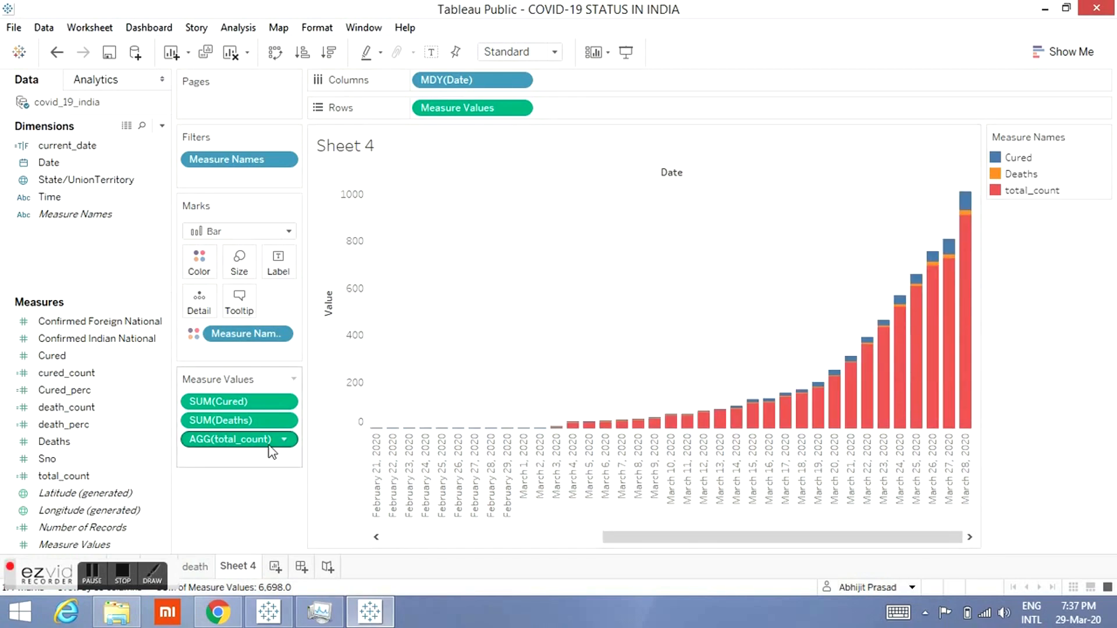
left_click(201, 266)
left_click(224, 315)
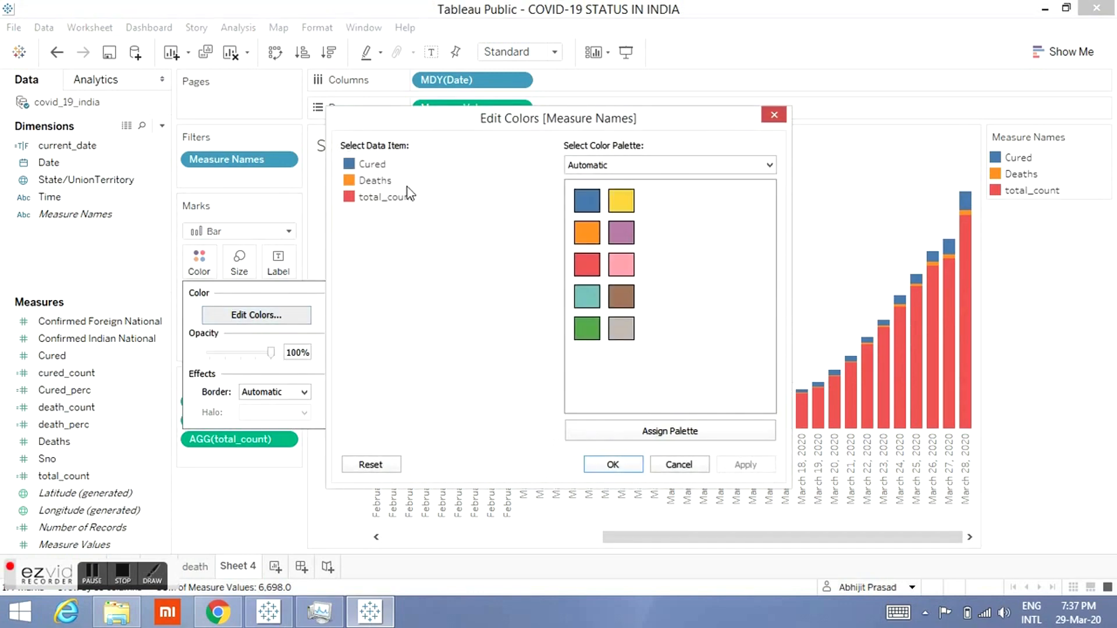
left_click(356, 166)
left_click(587, 329)
left_click(377, 181)
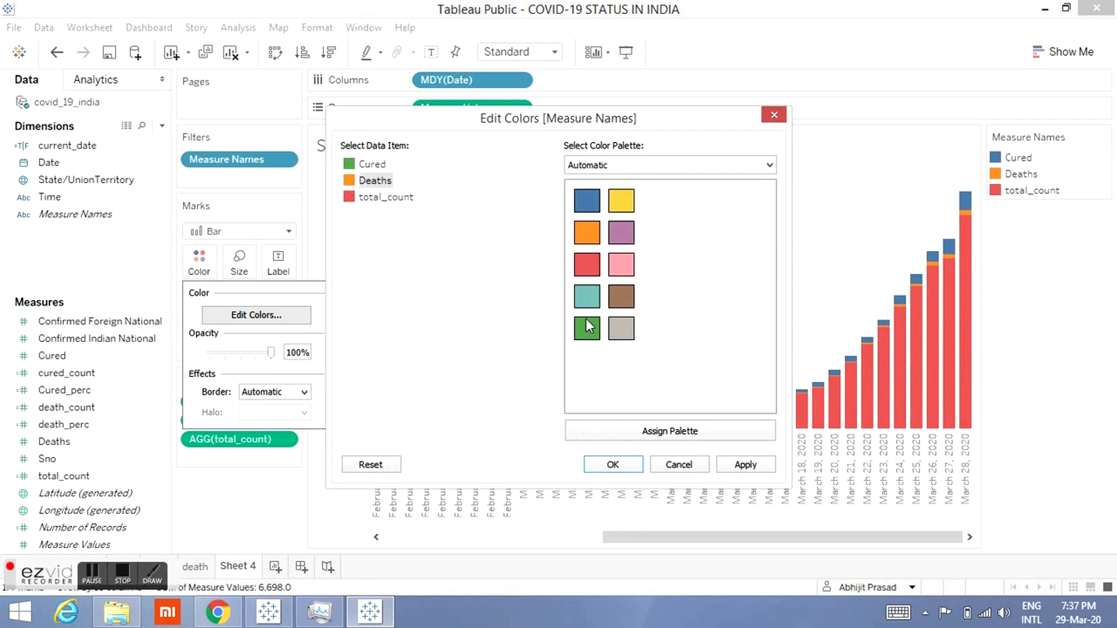
left_click(626, 330)
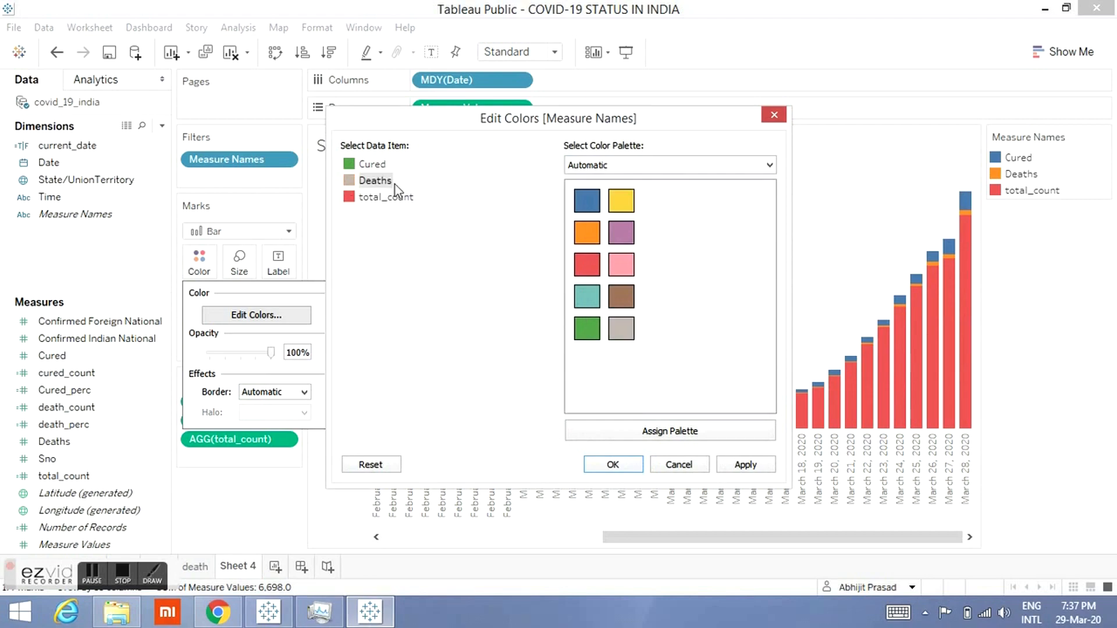
left_click(626, 465)
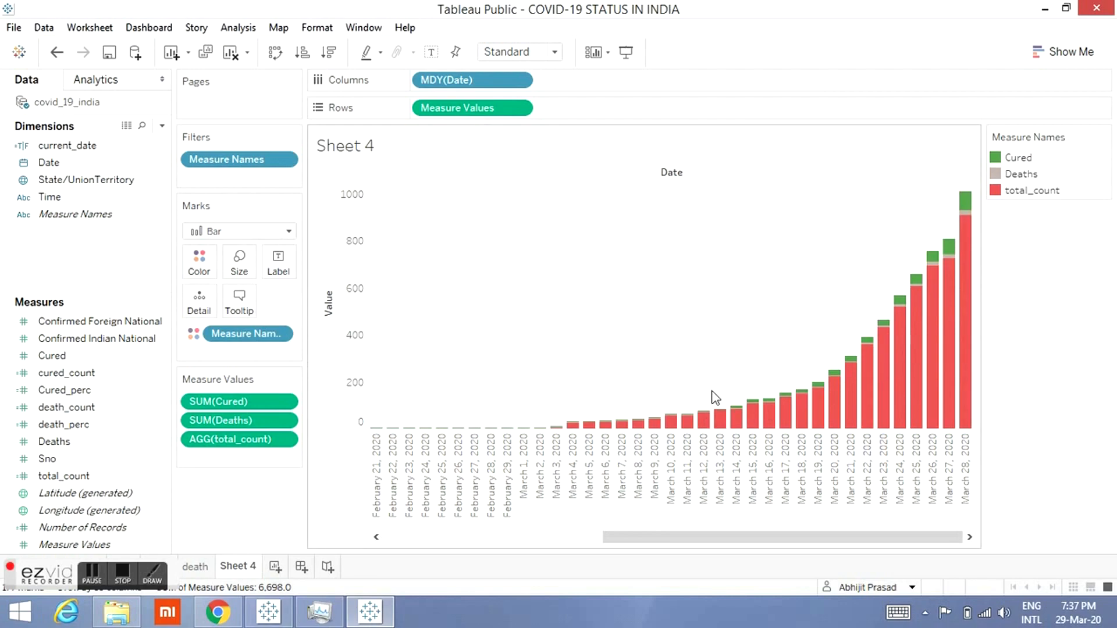
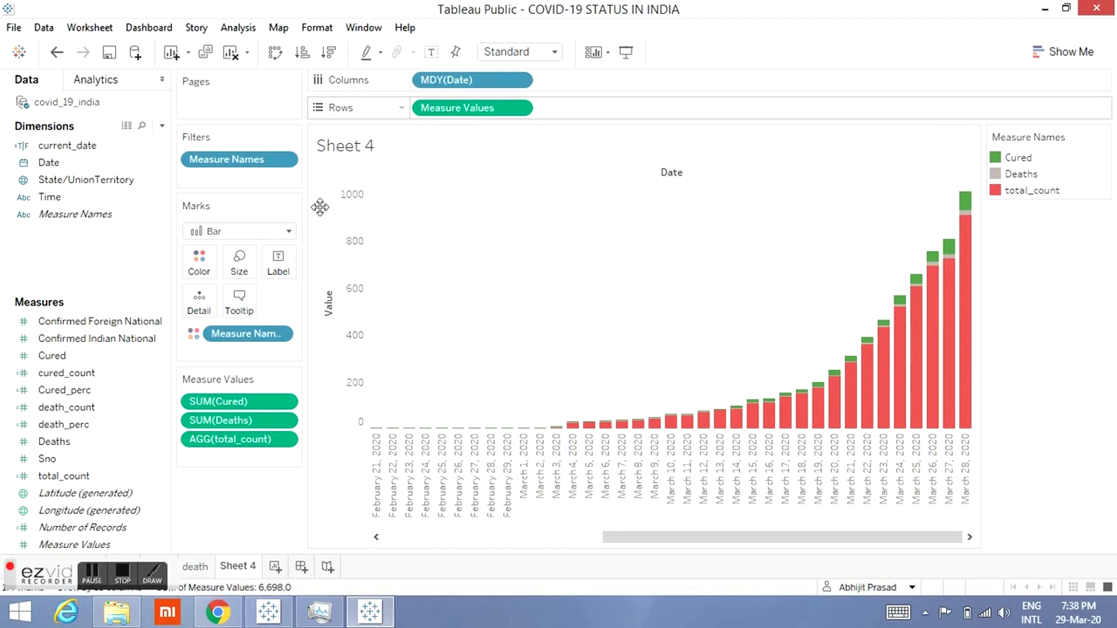
Step: Turn off mark stacking for the bars and move SUM(Deaths) before SUM(Cured) in the Measure Values list
left_click(253, 31)
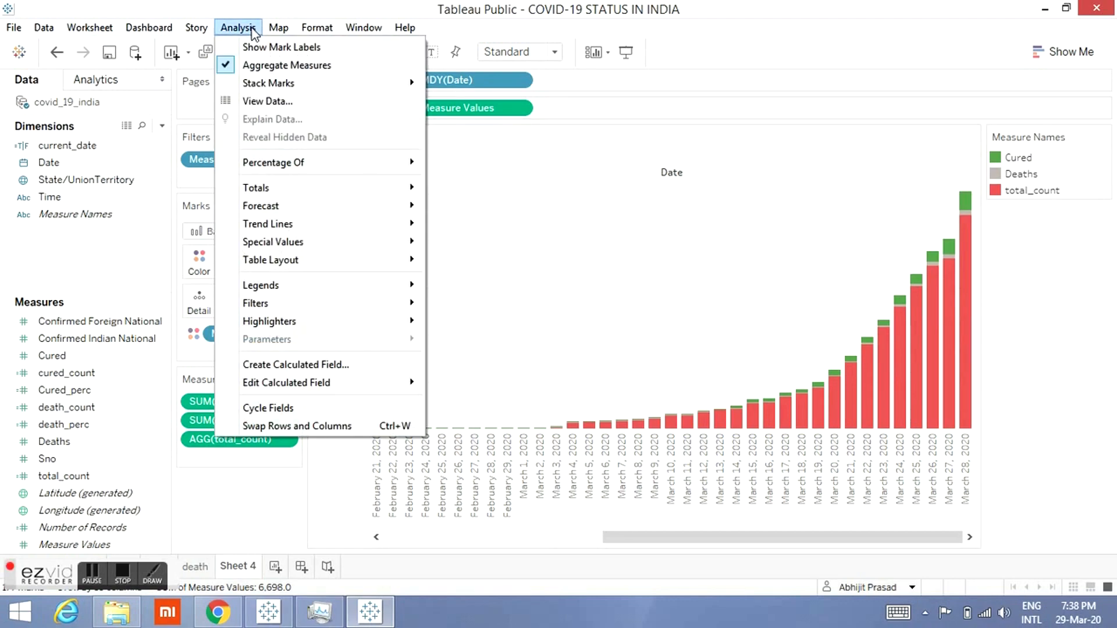
mouse_move(420, 86)
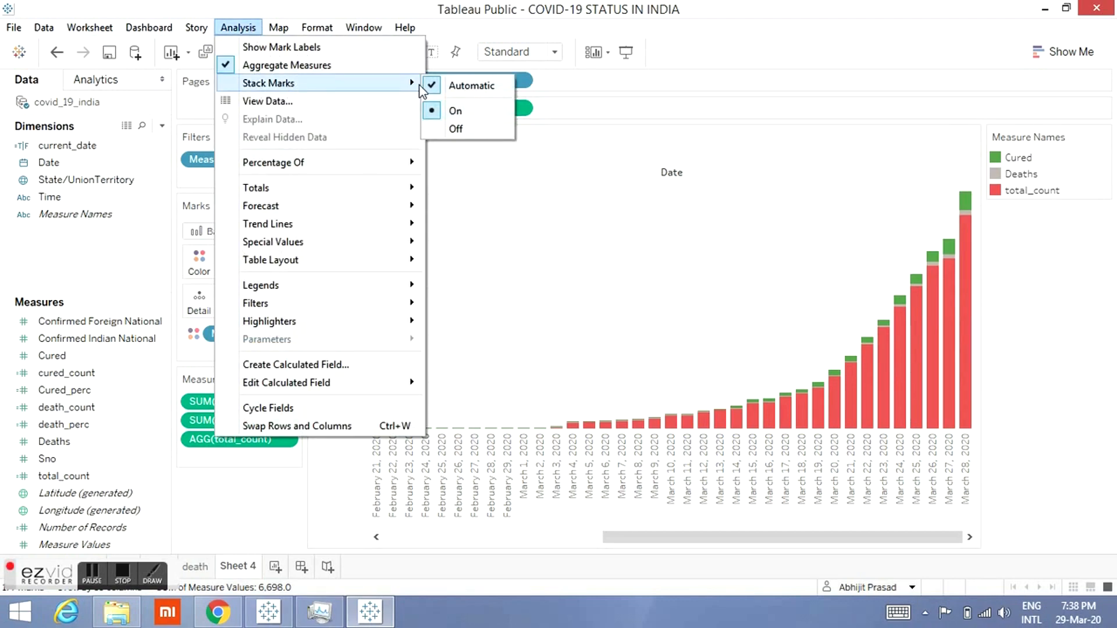
left_click(455, 131)
mouse_move(963, 201)
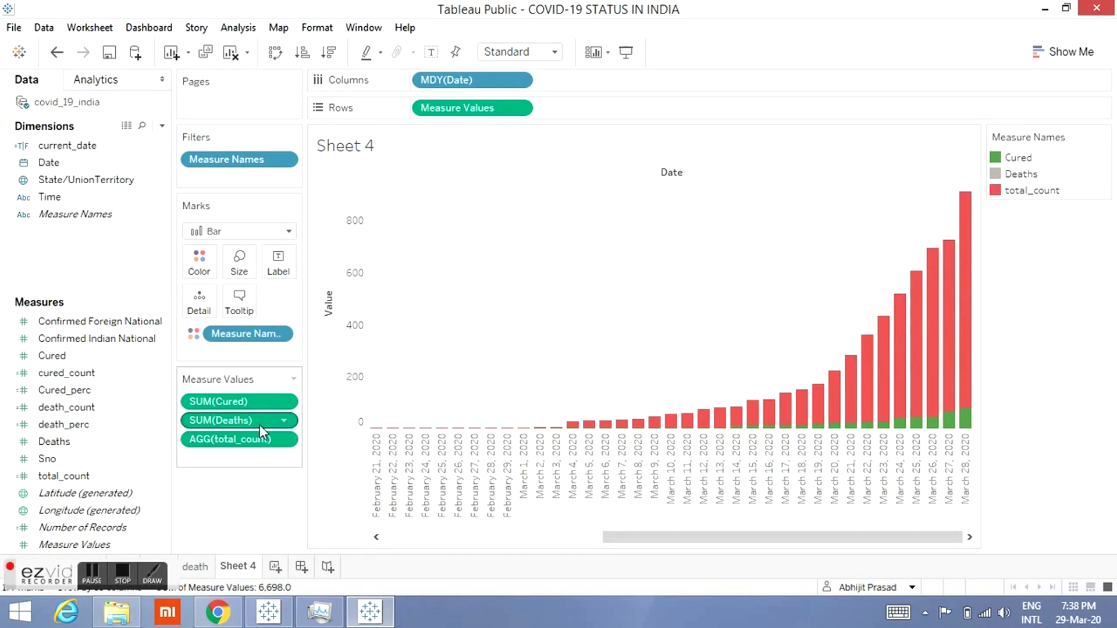
left_click_drag(258, 425, 253, 393)
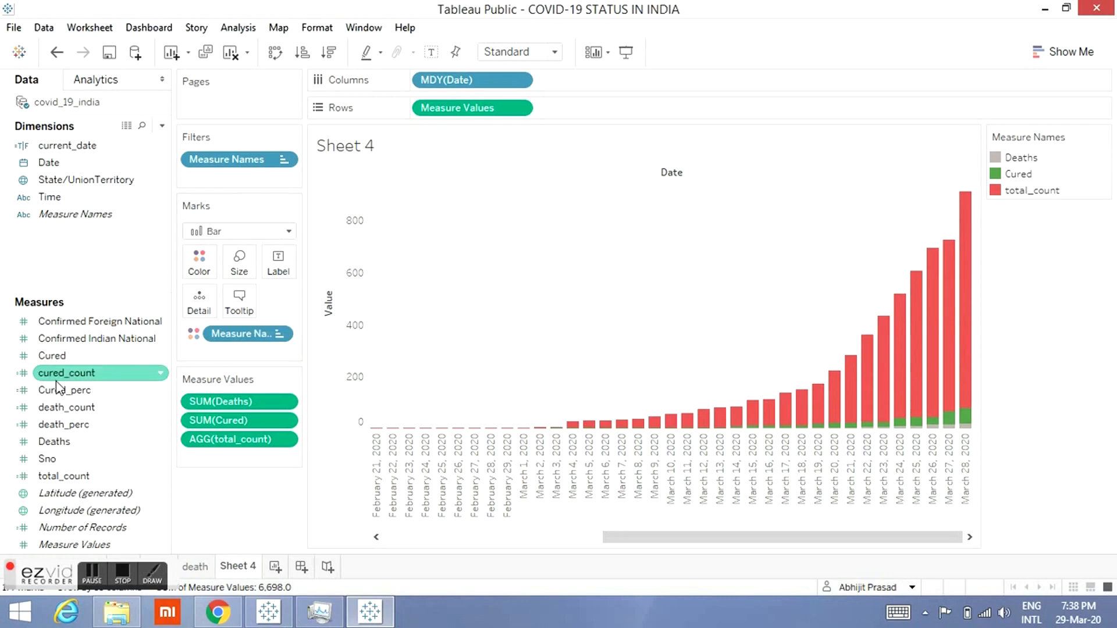
Step: Add cured_count, death_count and total_count to the tooltip
left_click_drag(68, 381, 239, 300)
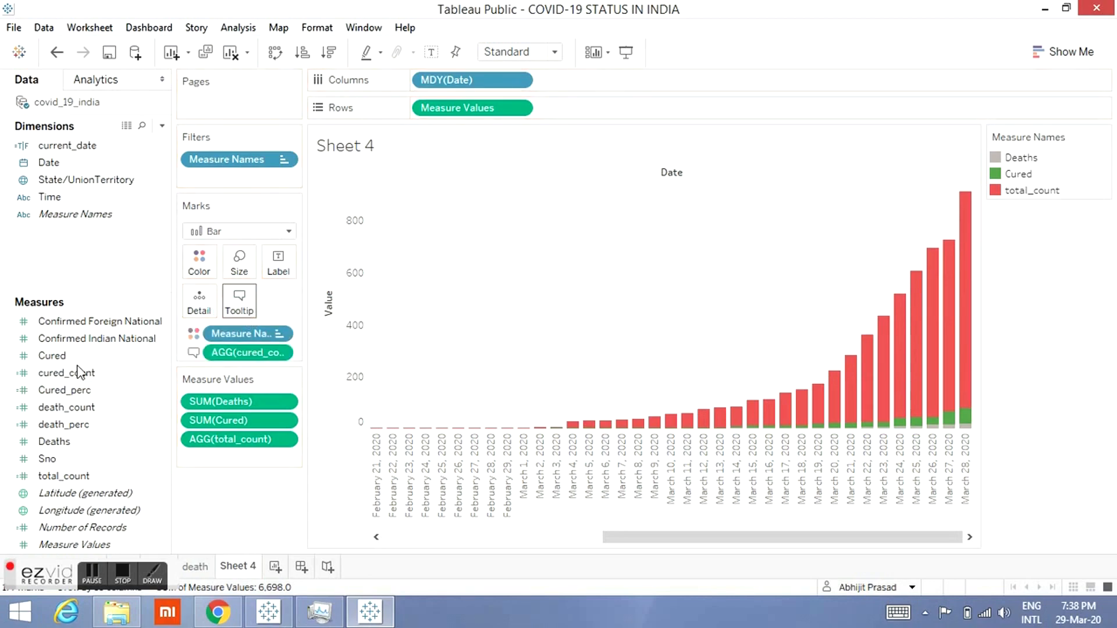
left_click_drag(57, 414, 240, 304)
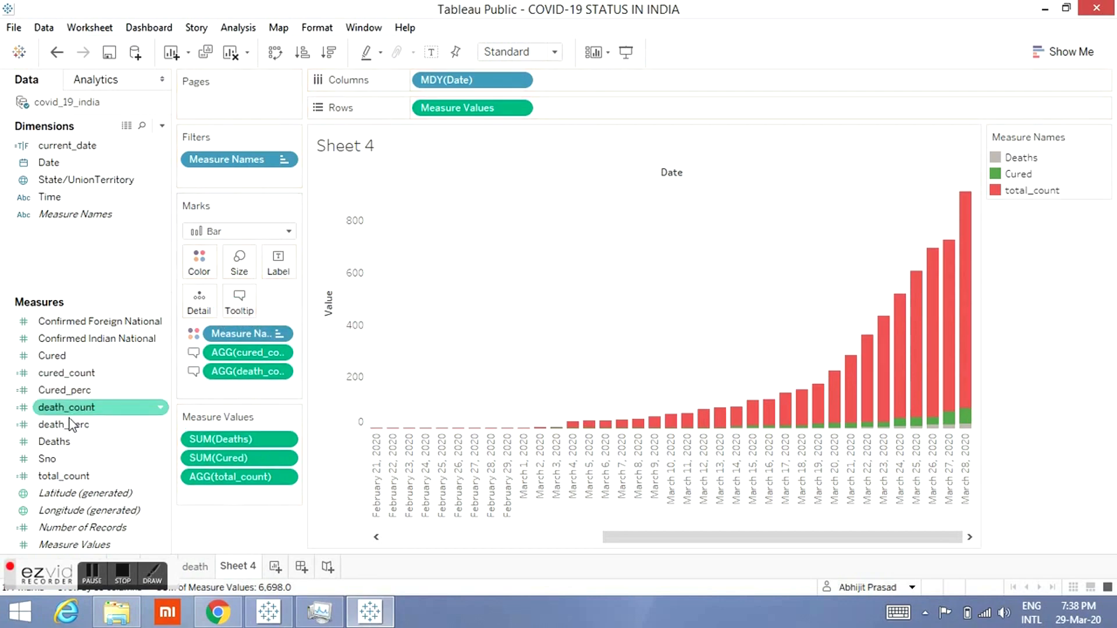
left_click_drag(46, 477, 244, 303)
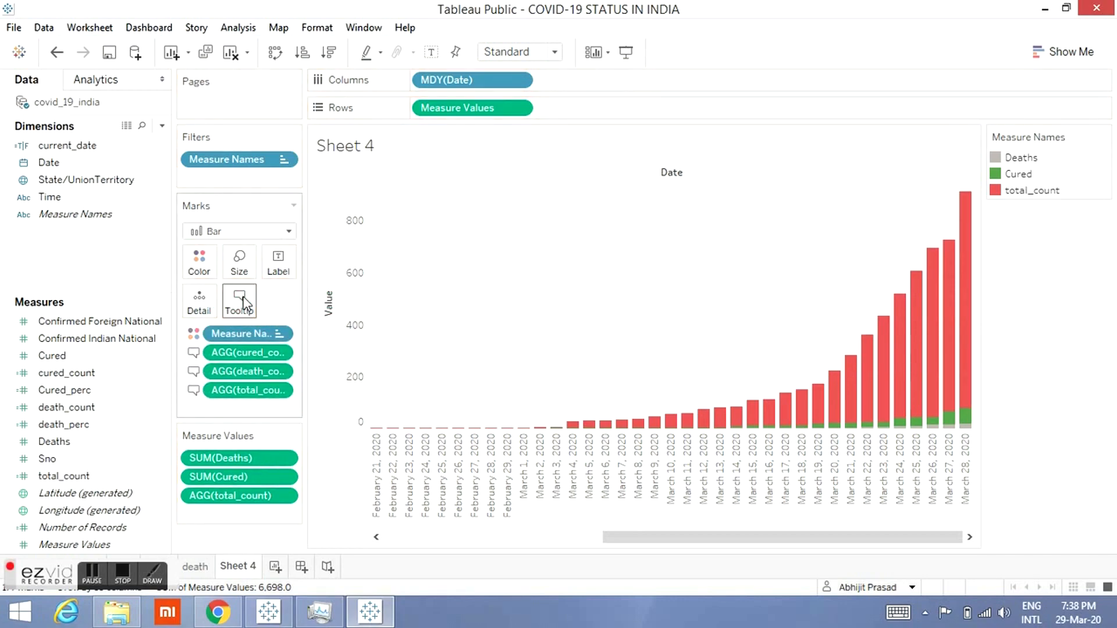
Step: Open the tooltip editor and delete the Measure Names and Measure Values line
left_click(245, 303)
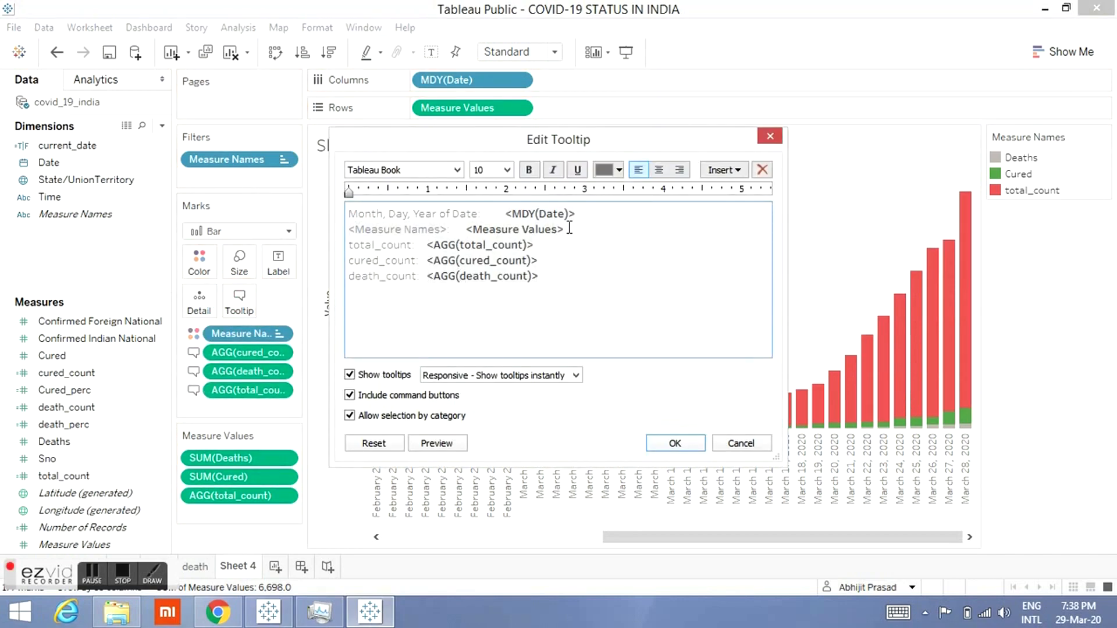
left_click_drag(568, 228, 340, 232)
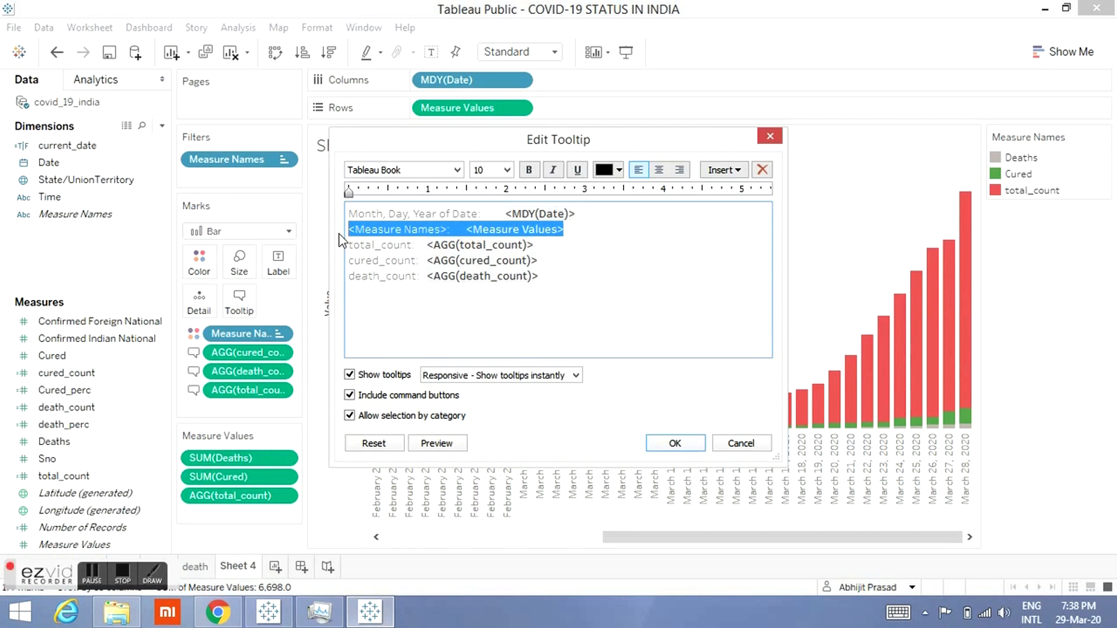
key("Delete")
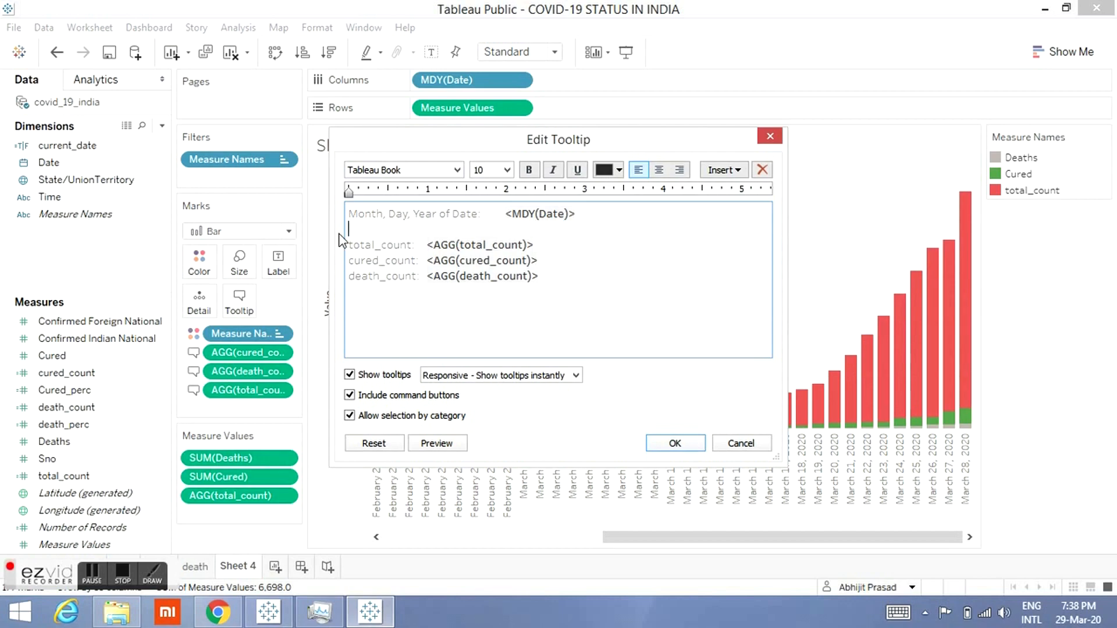
key("BackSpace")
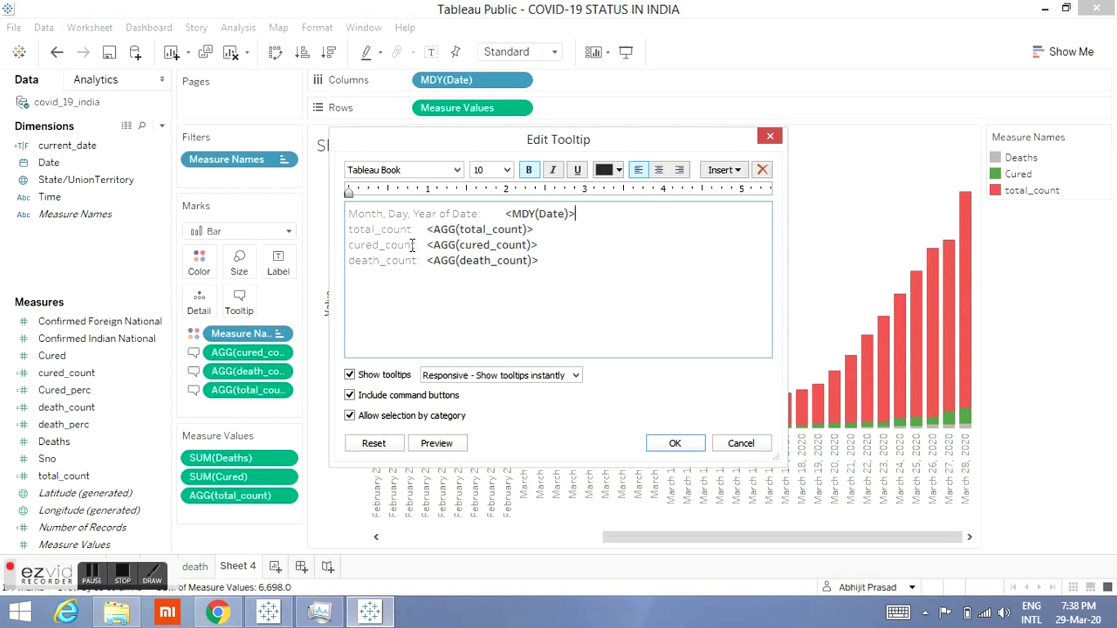
Step: Relabel the total_count tooltip line as Total Confirmed Cases
double_click(398, 229)
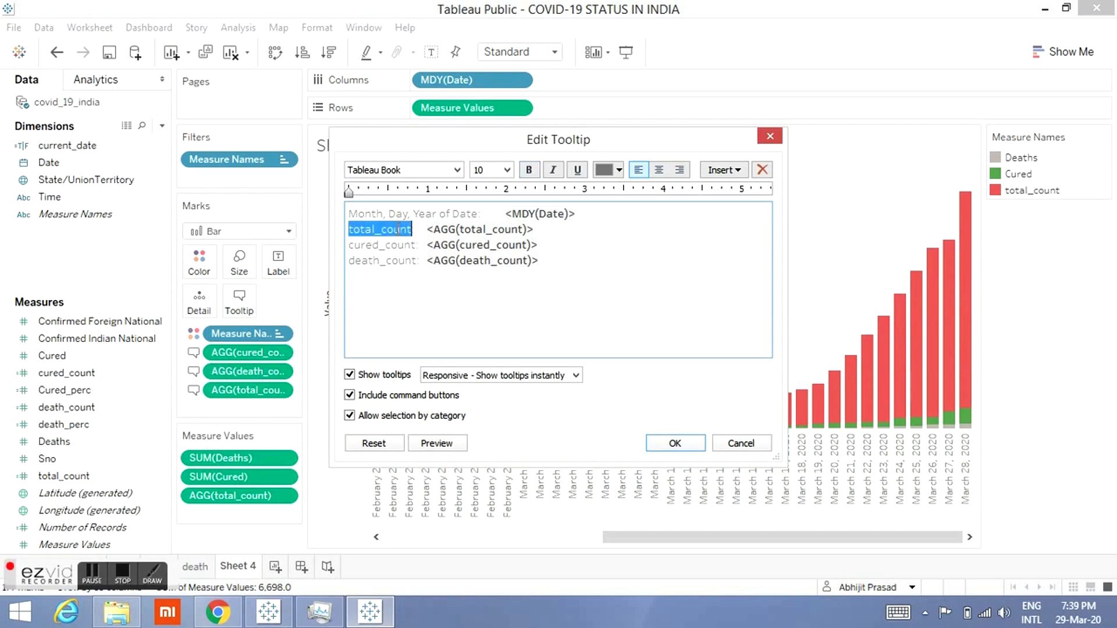
type("Total")
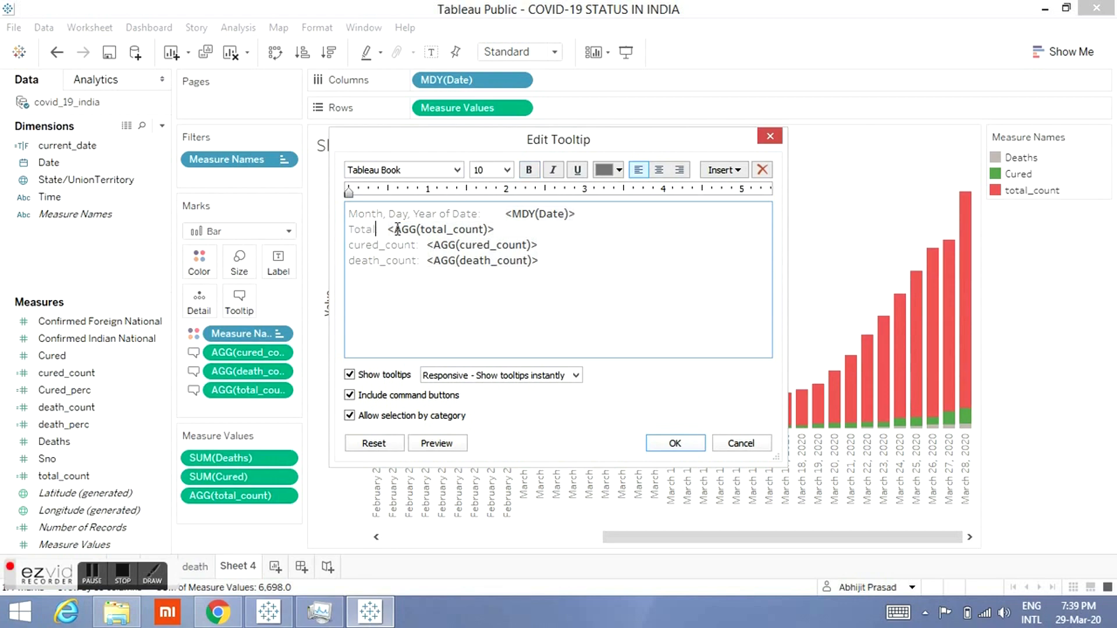
type(" confirmed Case:")
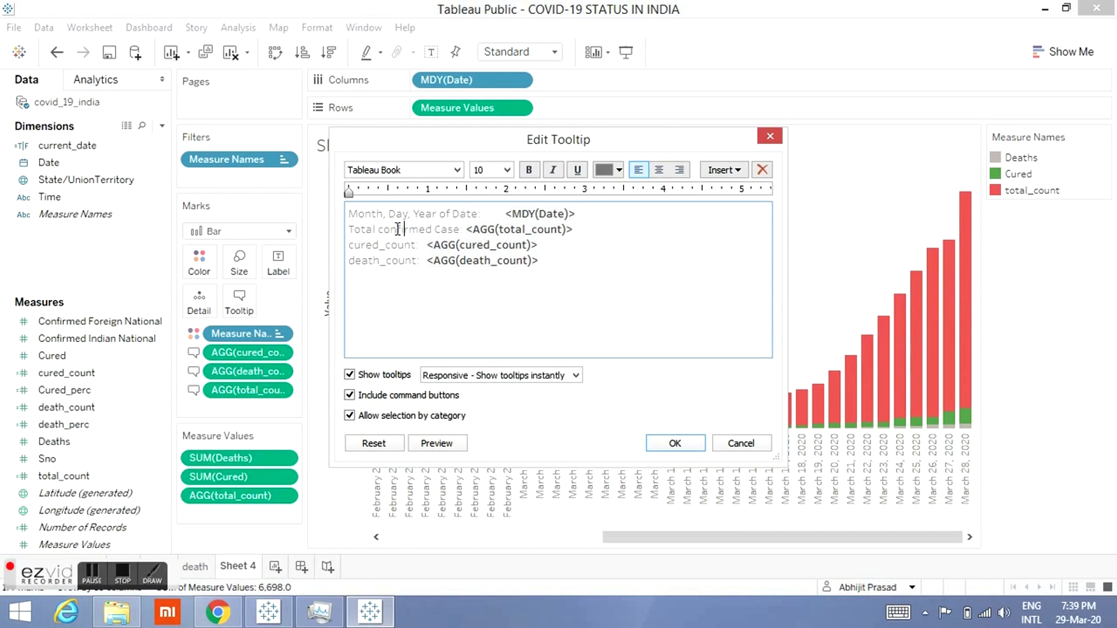
key("BackSpace")
type("C")
key("Right")
key("Right")
key("Right")
key("Right")
key("Right")
key("Right")
key("Right")
key("Right")
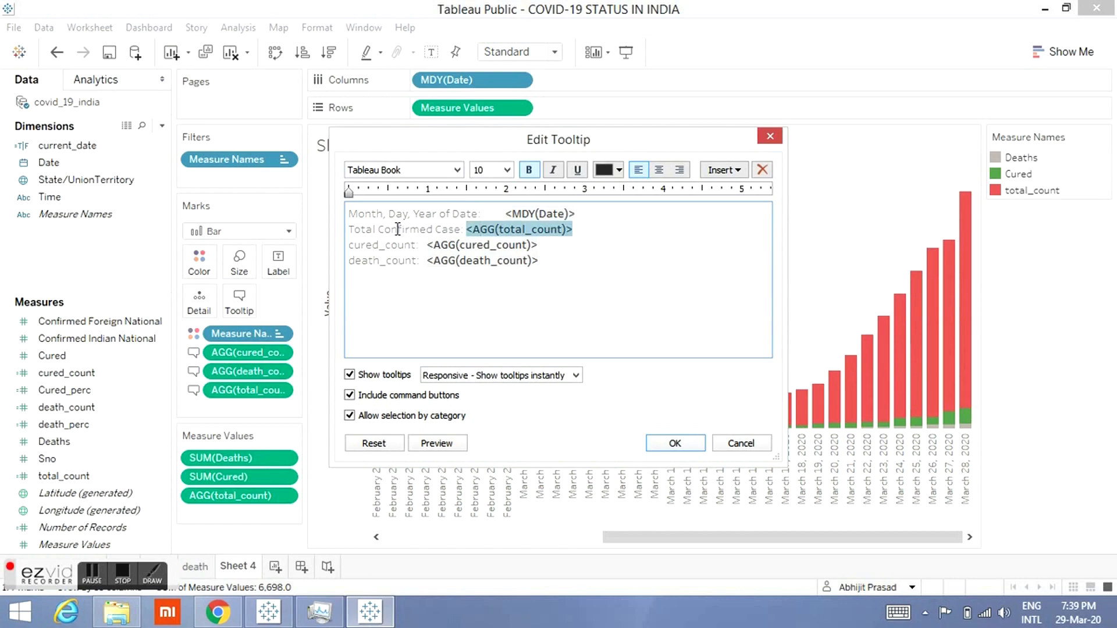
key("Left")
type("s")
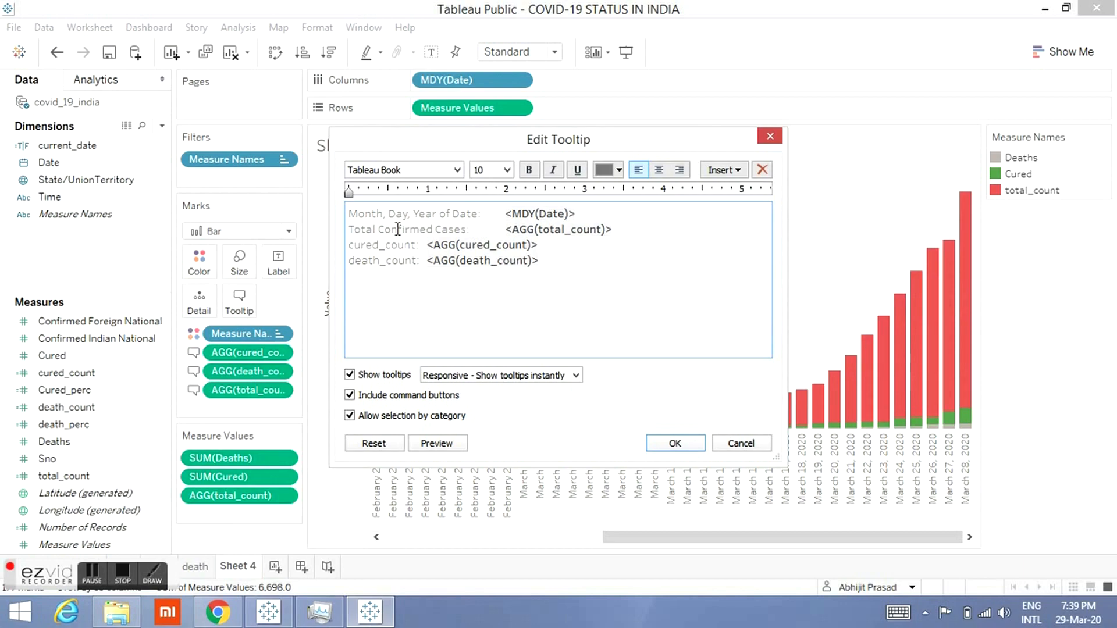
Step: Color the total_count value in the tooltip red
double_click(575, 230)
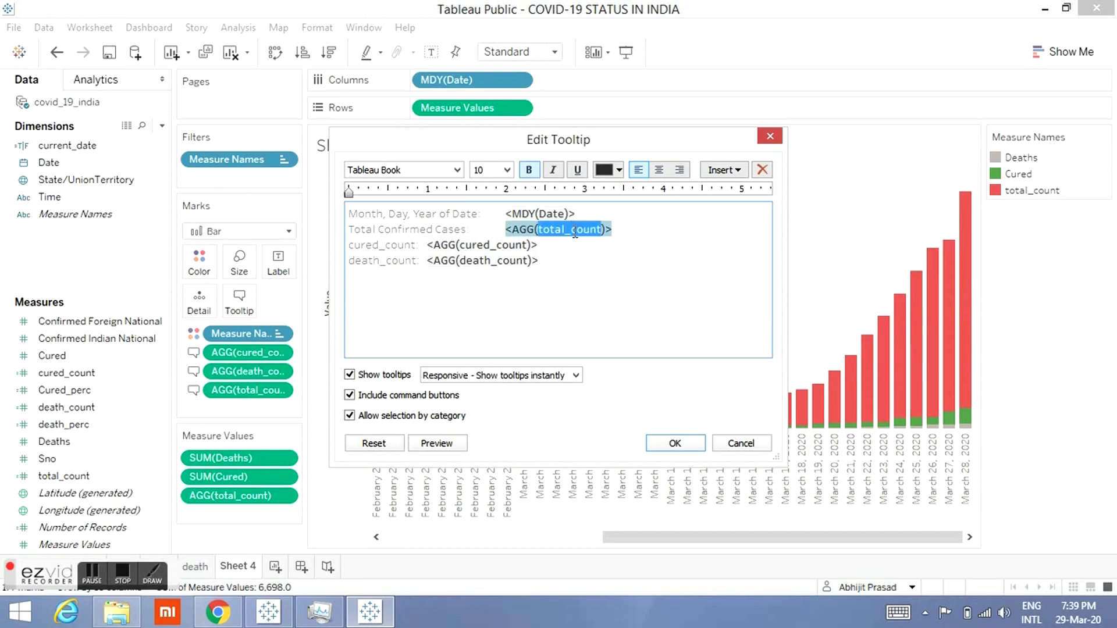
left_click(619, 169)
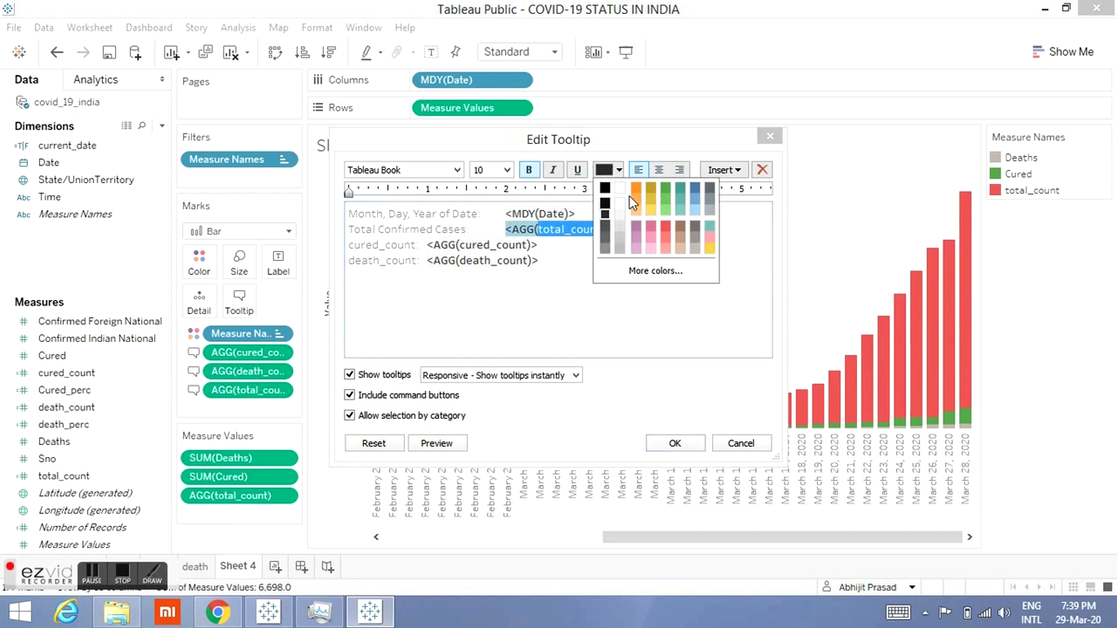
left_click(665, 227)
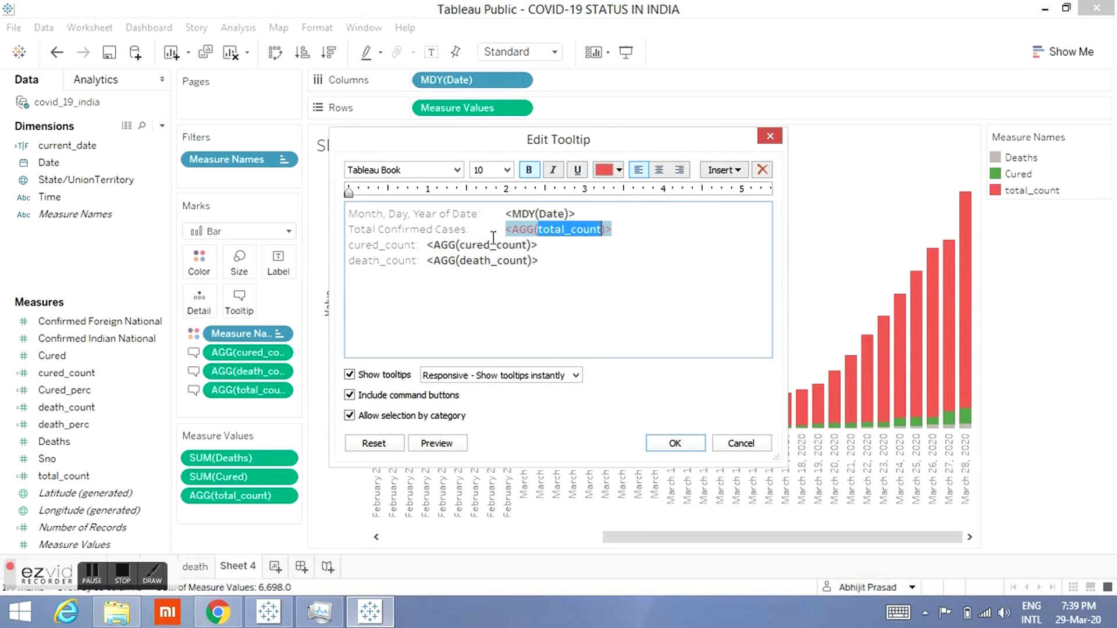
Step: Relabel the cured_count tooltip line as Total Cured Cases: and color its value green
double_click(409, 248)
type("Total")
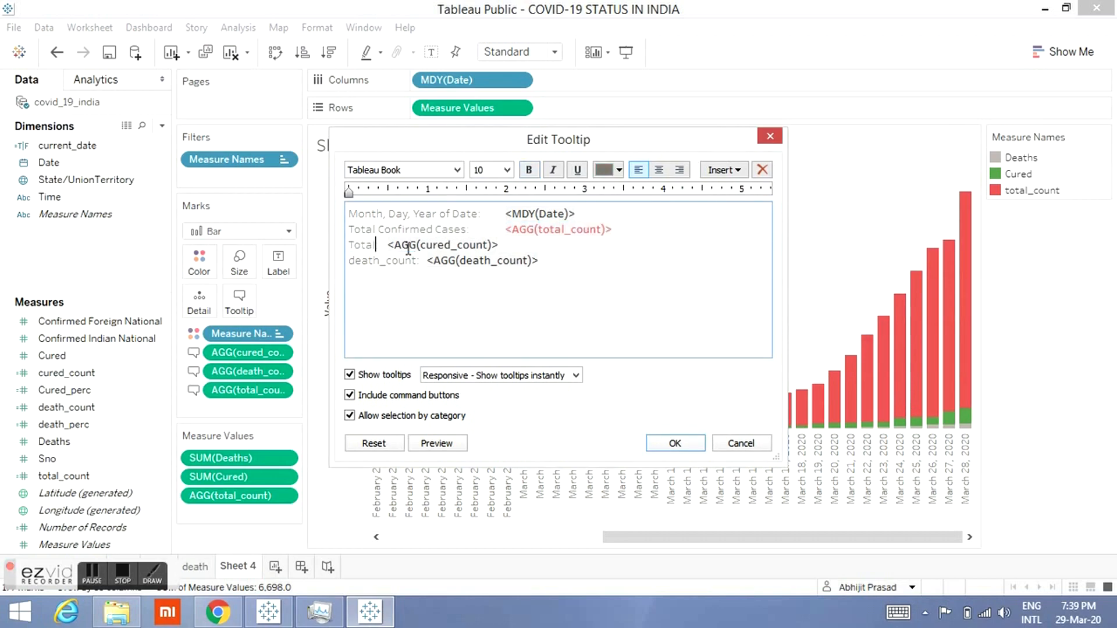
type(" Cured Cases:")
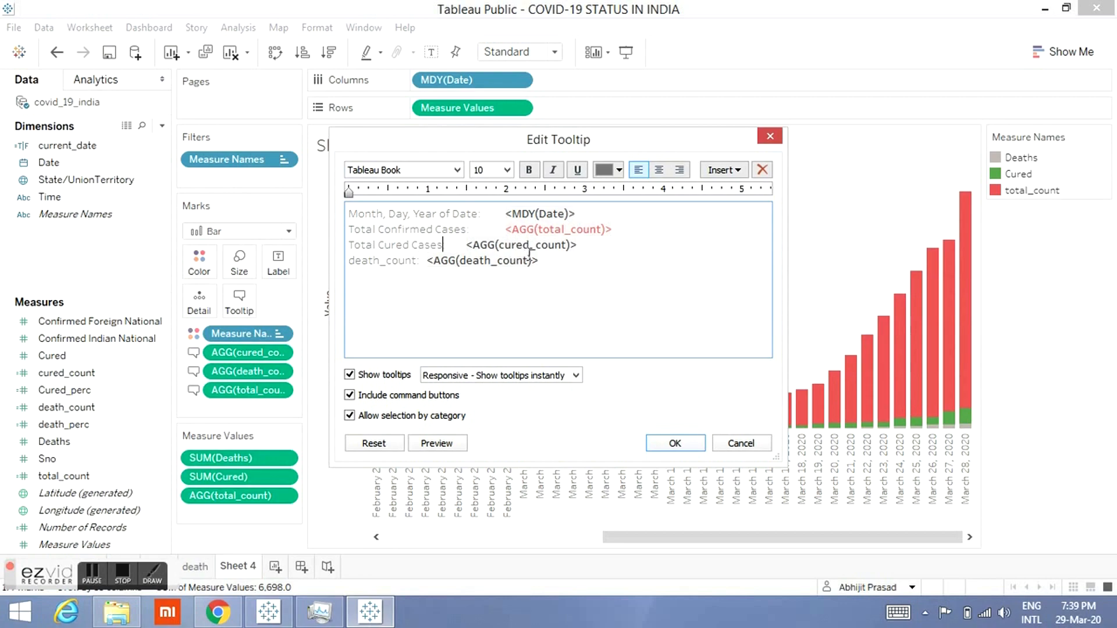
double_click(534, 249)
left_click(619, 170)
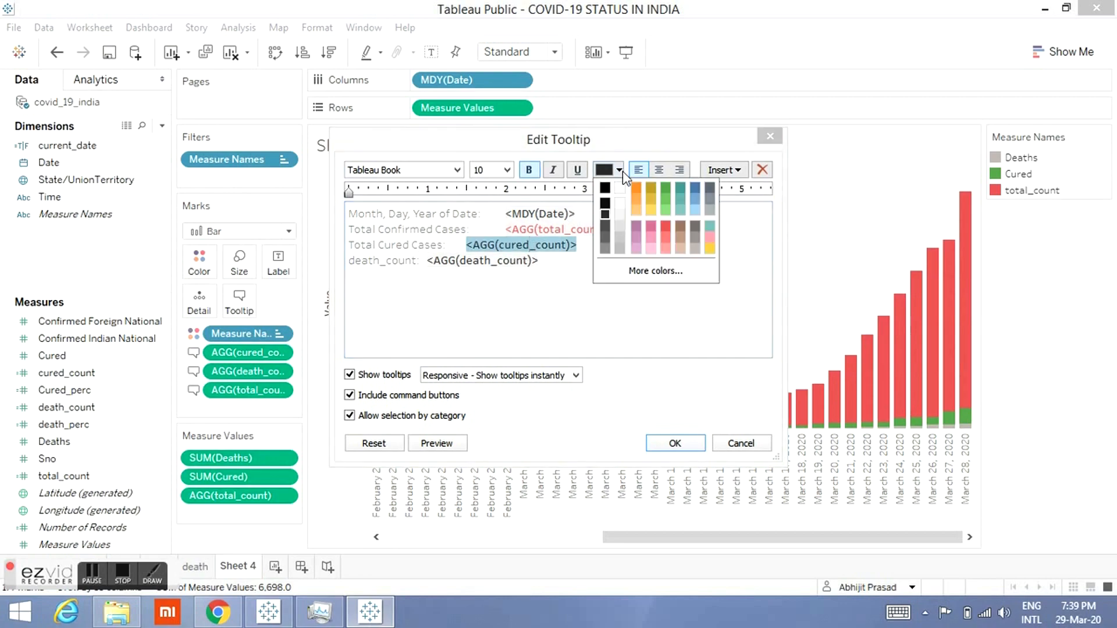
left_click(666, 189)
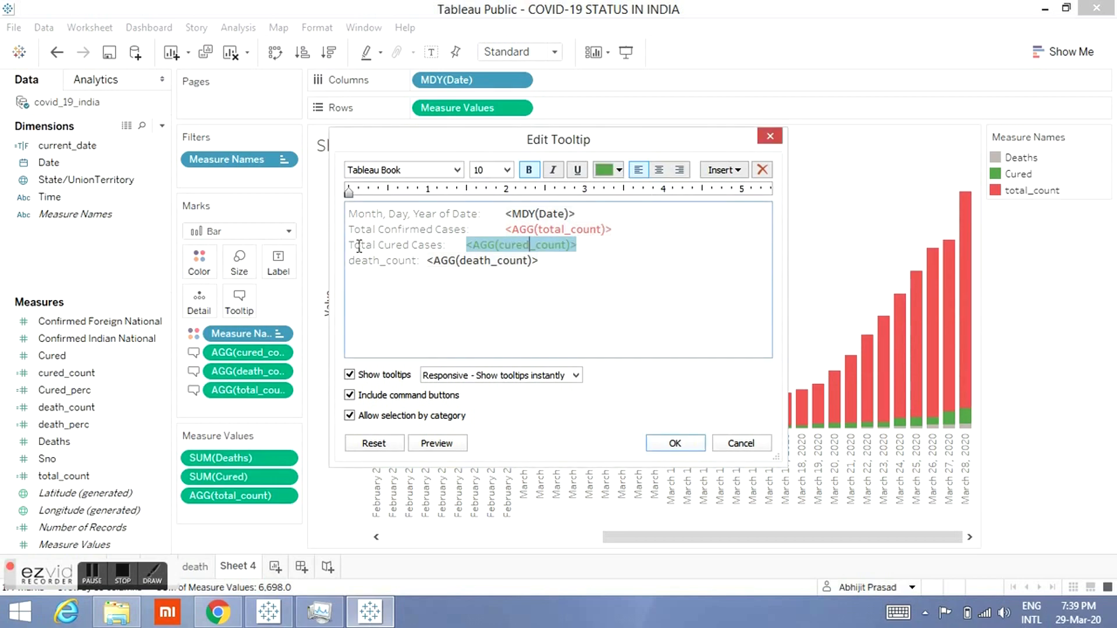
Step: Relabel the death_count tooltip line as Total Death Cases, color its value dark grey, and apply the tooltip
double_click(390, 267)
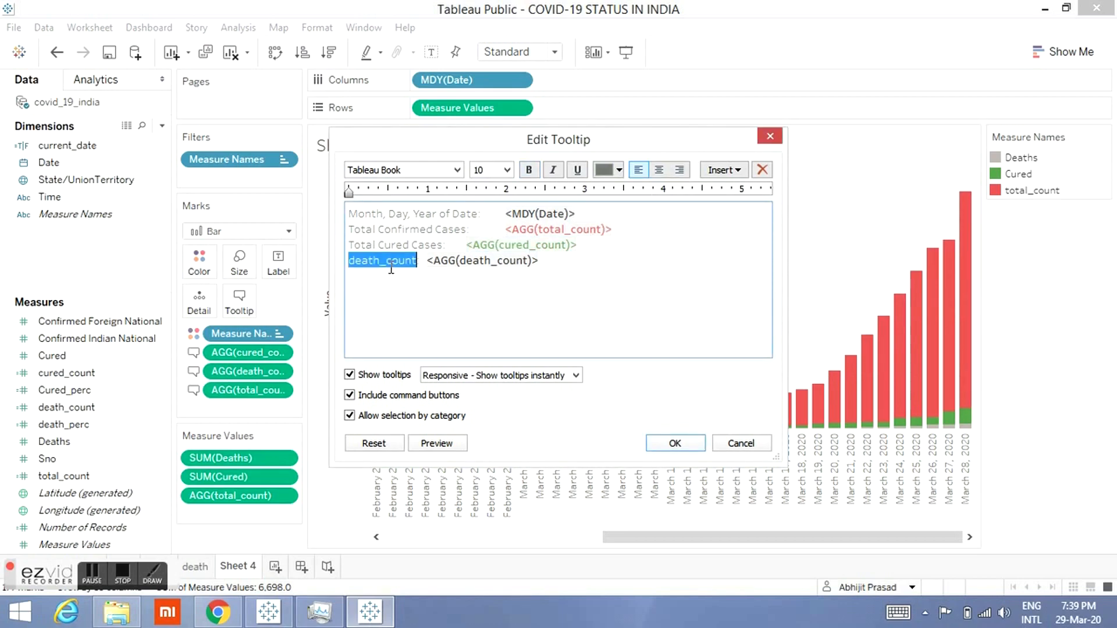
type("T")
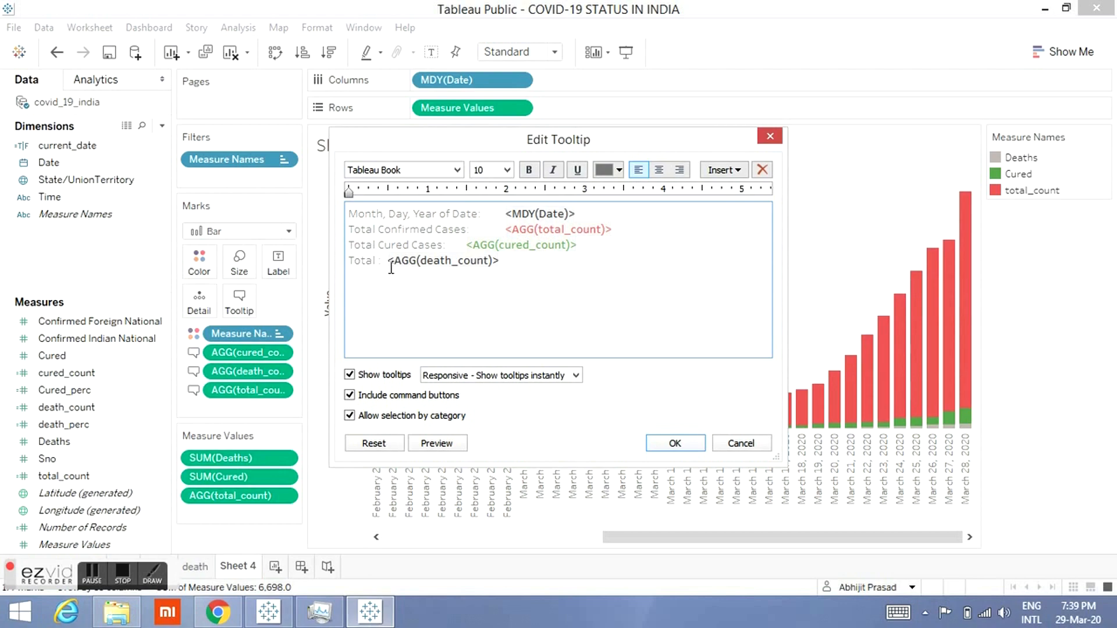
type("otal Death Cases")
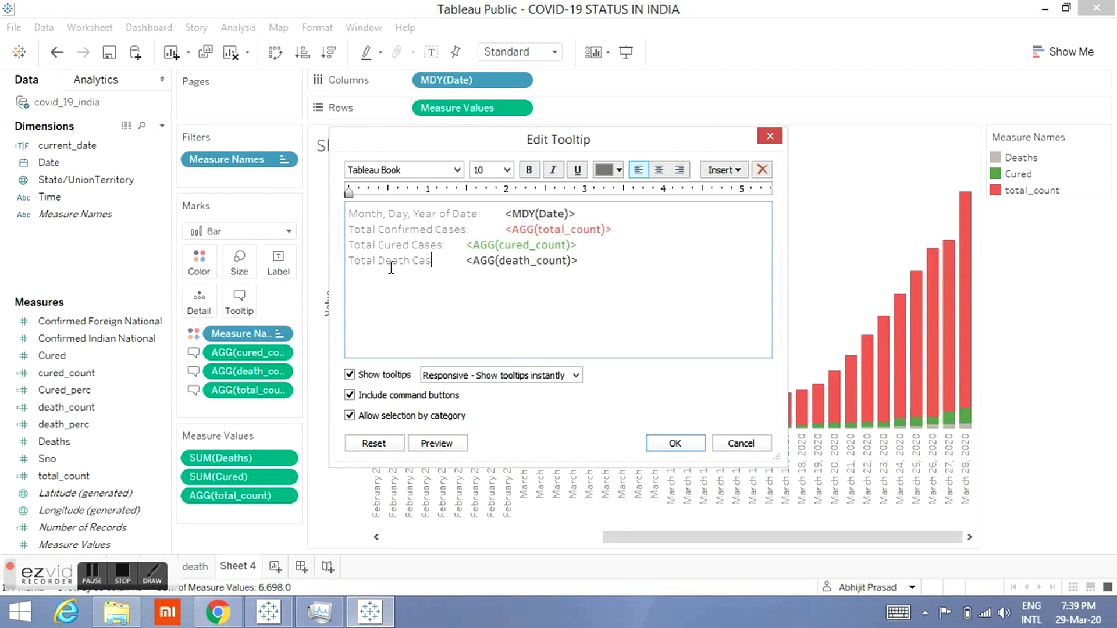
double_click(543, 261)
left_click(616, 170)
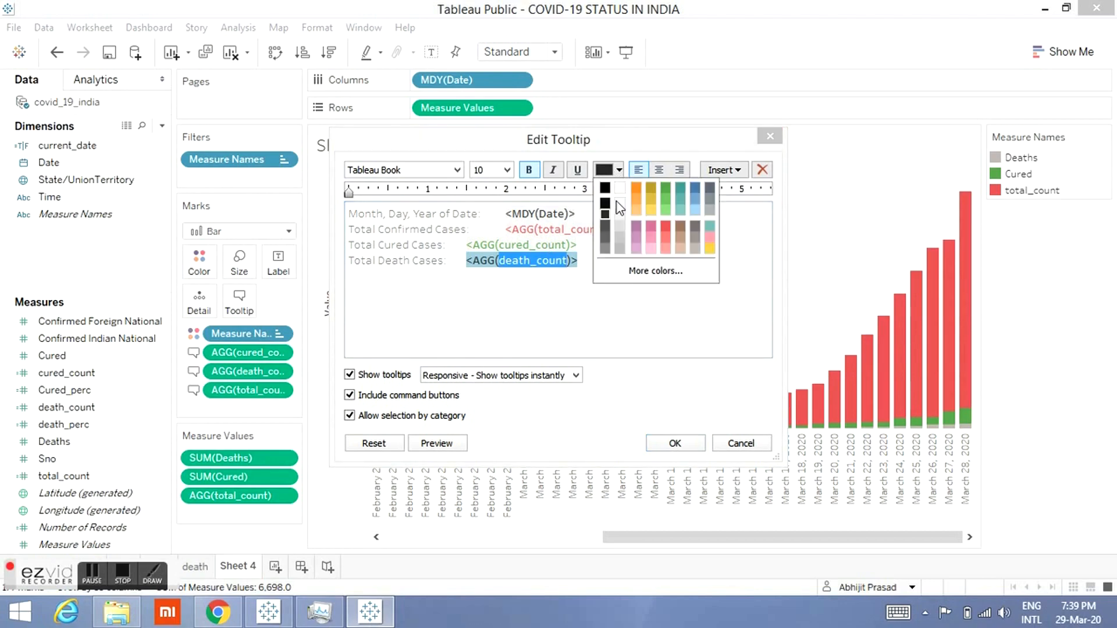
left_click(605, 250)
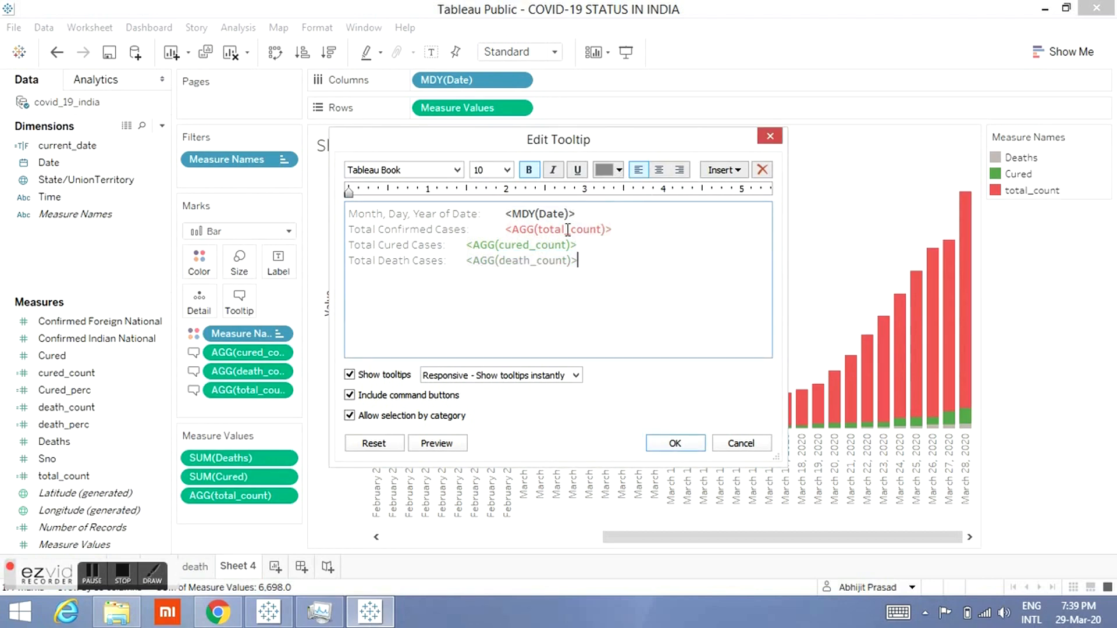
left_click(661, 453)
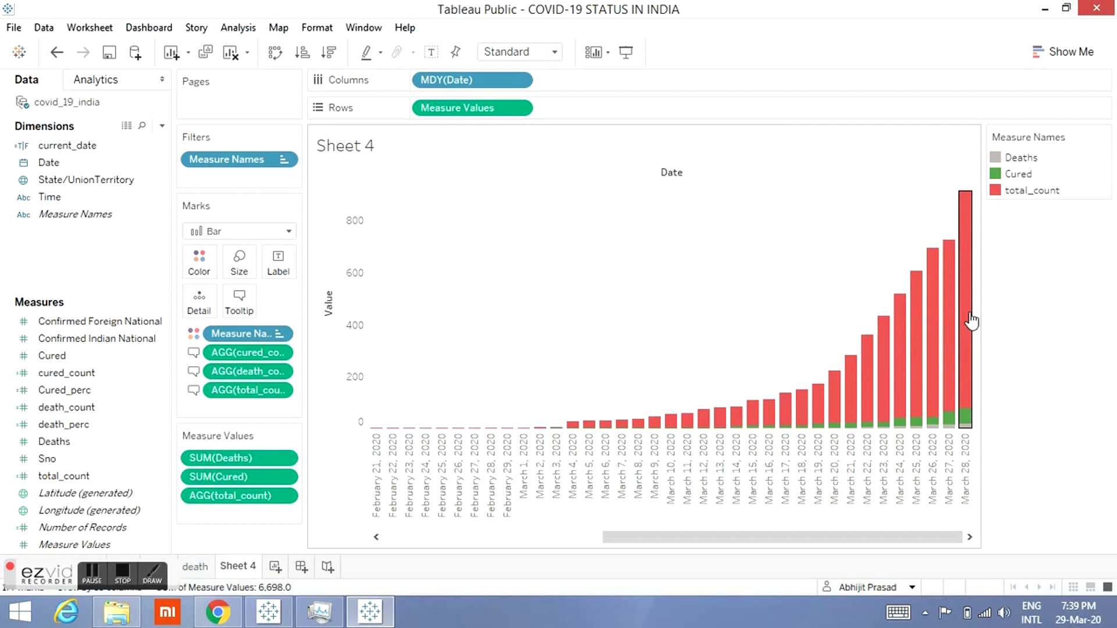
Step: Hide the sheet title and the Value axis header
mouse_move(971, 320)
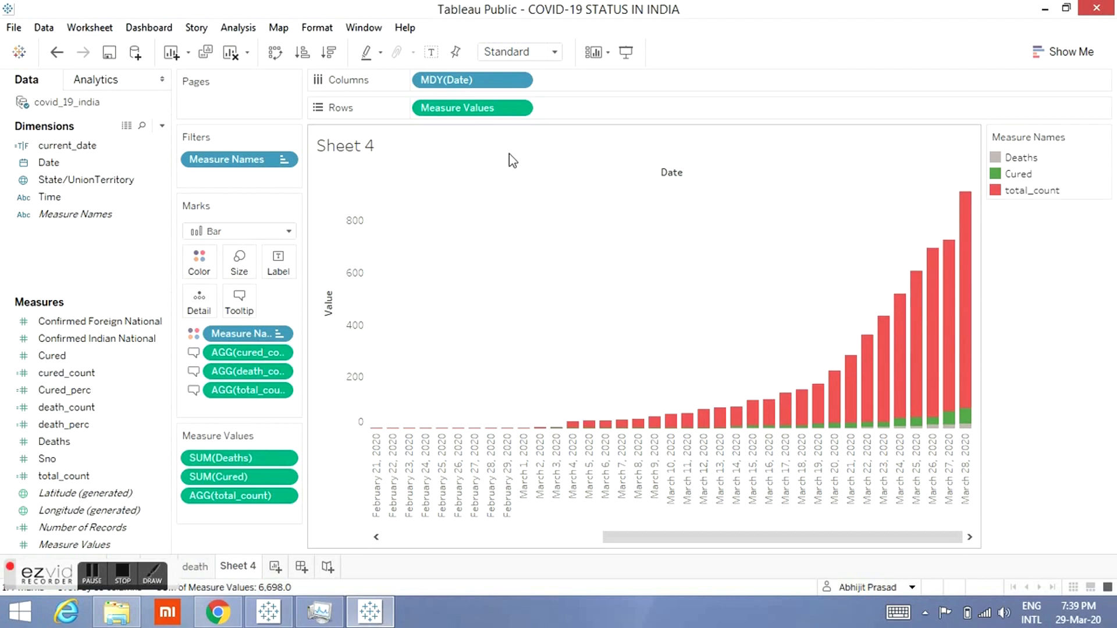
left_click(966, 138)
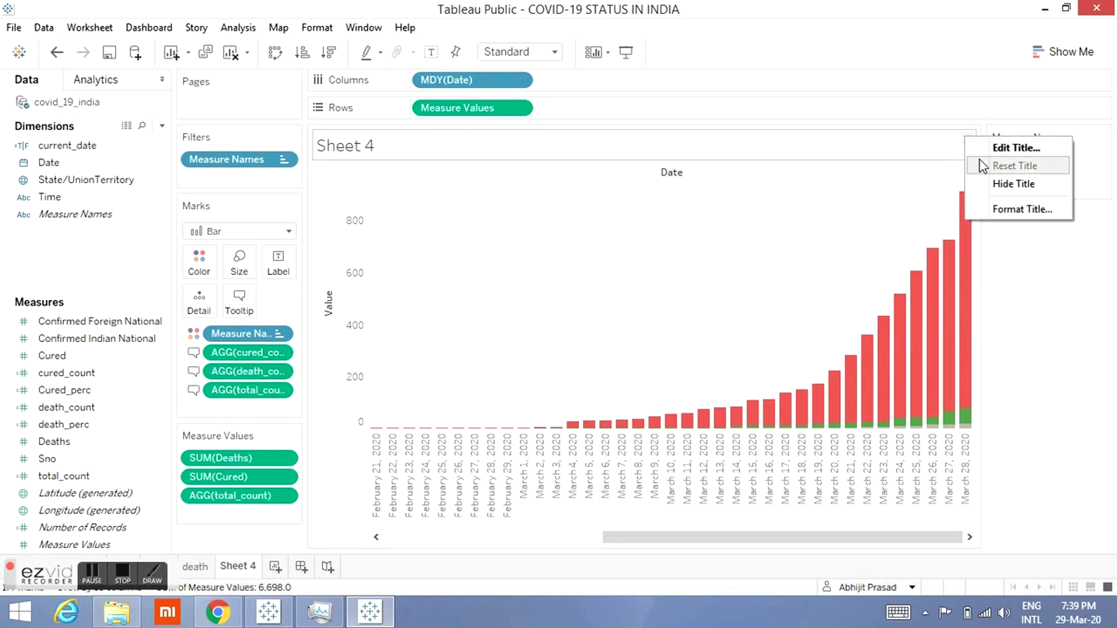
left_click(989, 184)
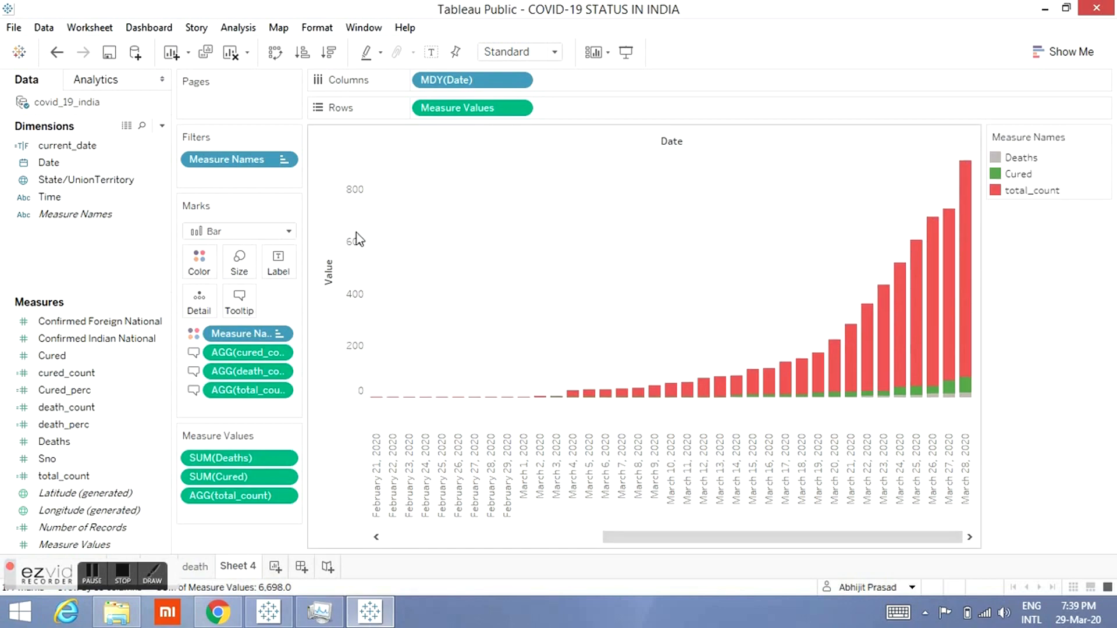
right_click(333, 231)
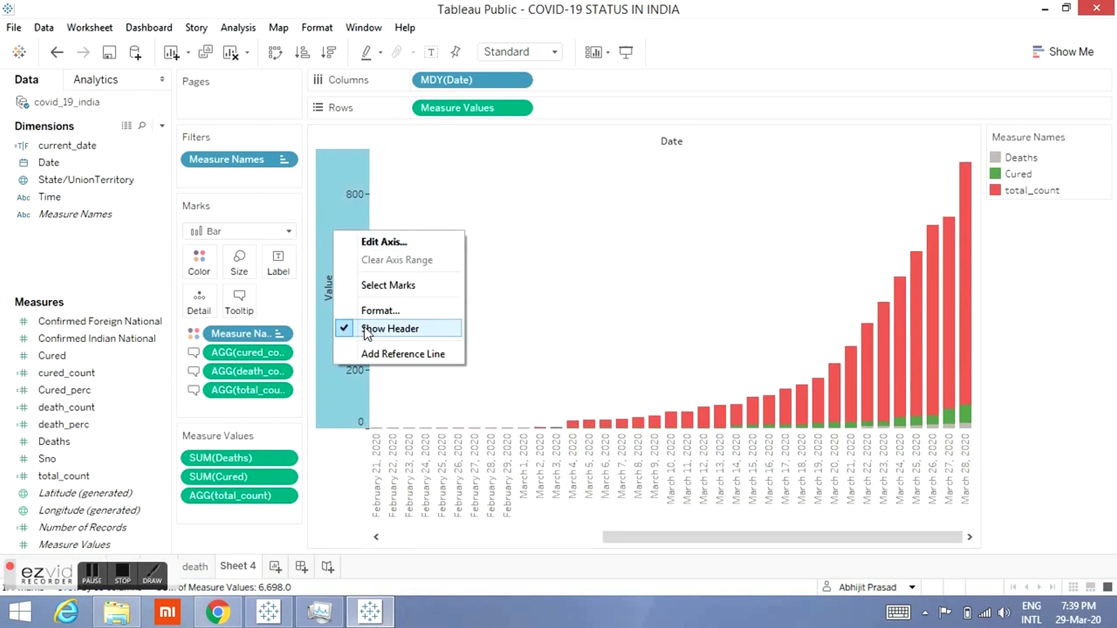
left_click(364, 329)
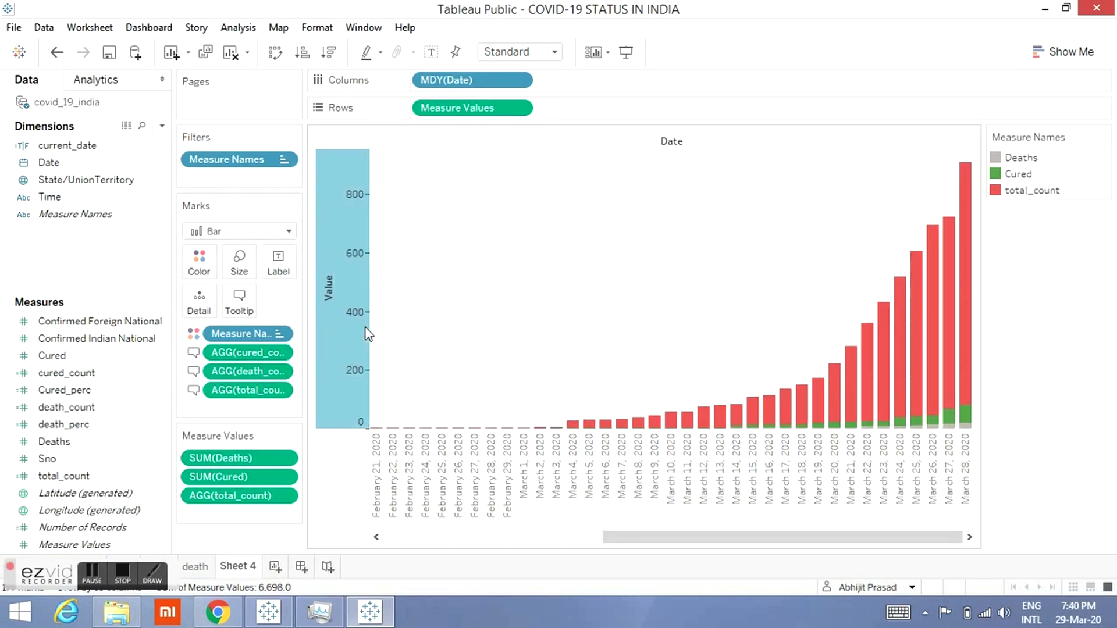
Step: Hide the February 22, 2020 date column from the bar chart
right_click(391, 460)
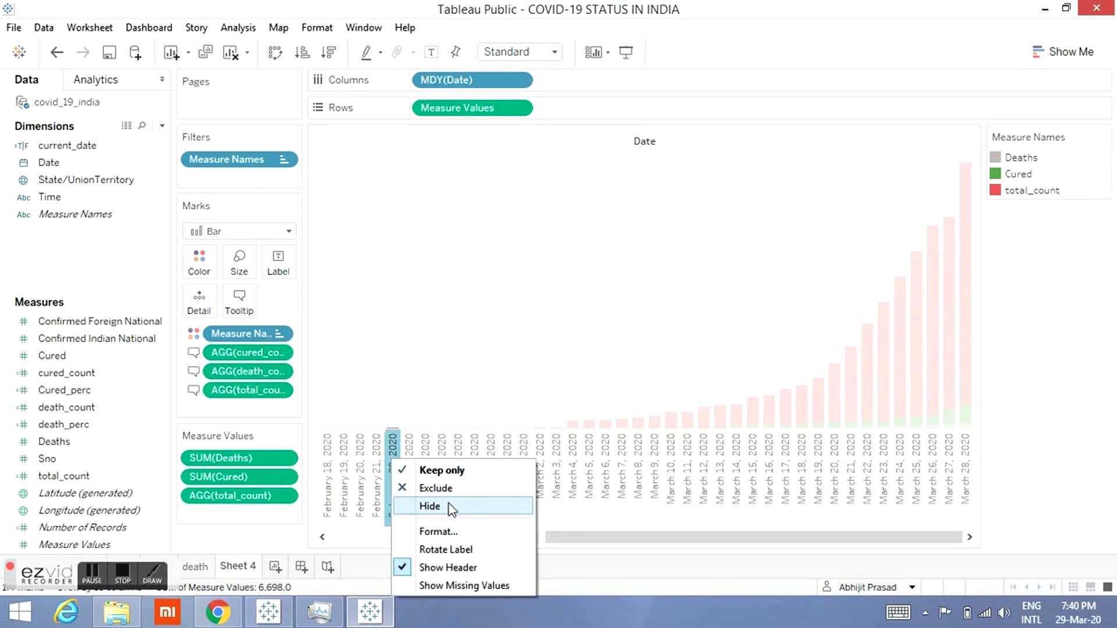
left_click(431, 506)
left_click(450, 505)
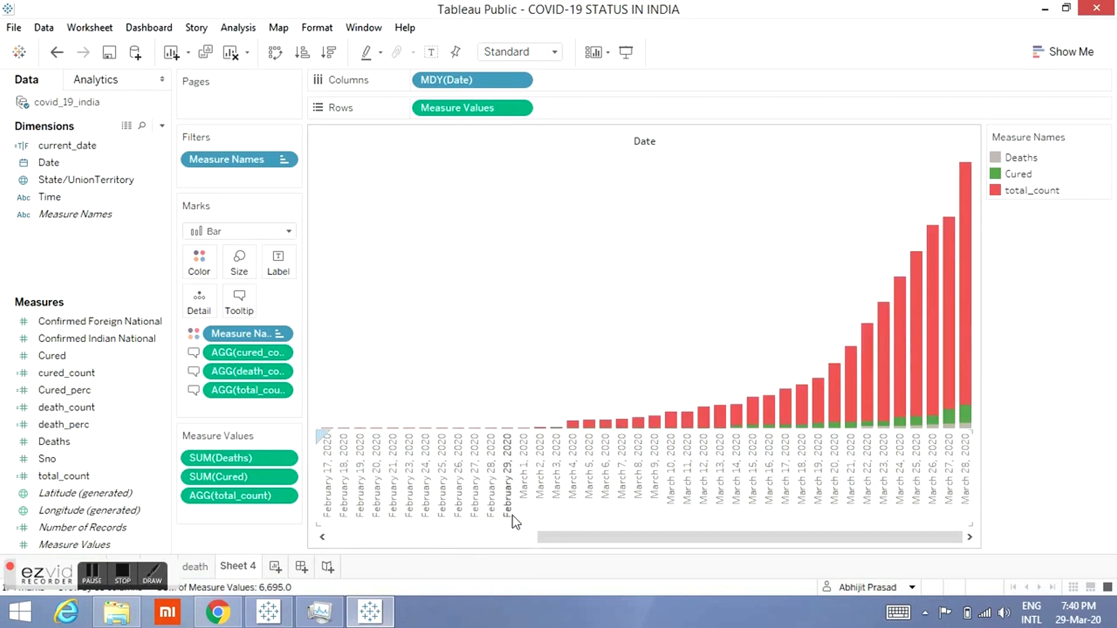
right_click(375, 492)
left_click(584, 538)
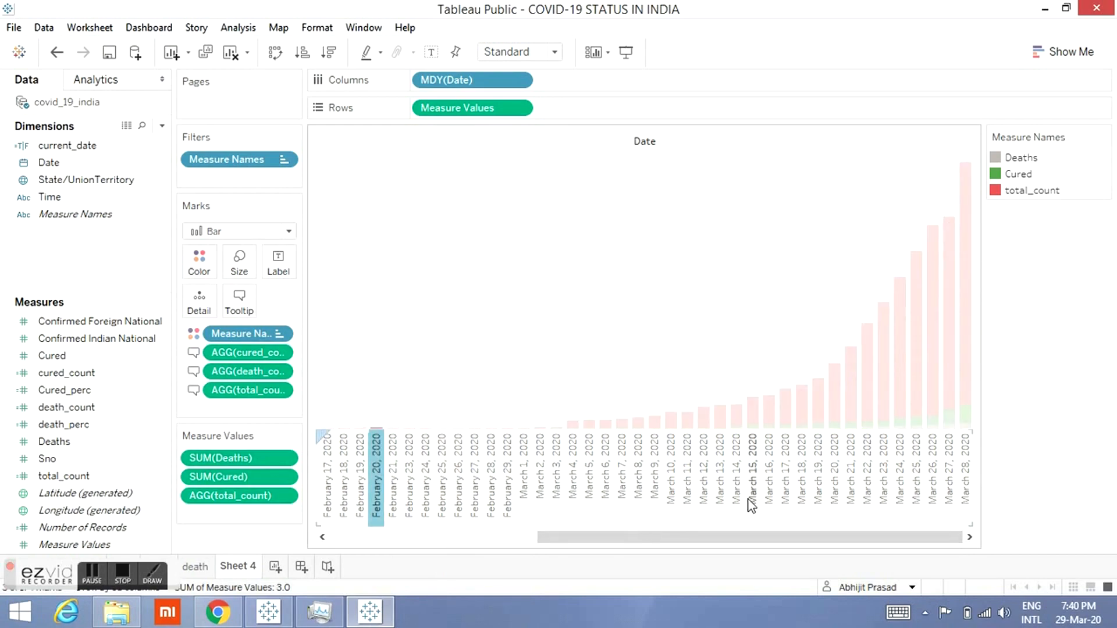
right_click(969, 441)
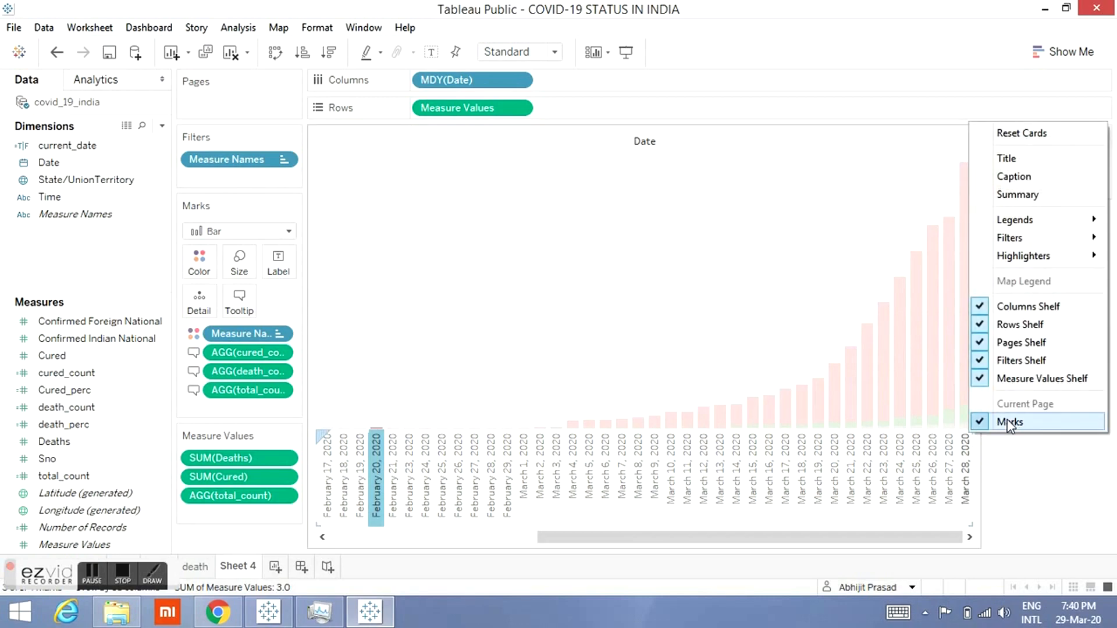
left_click(1008, 474)
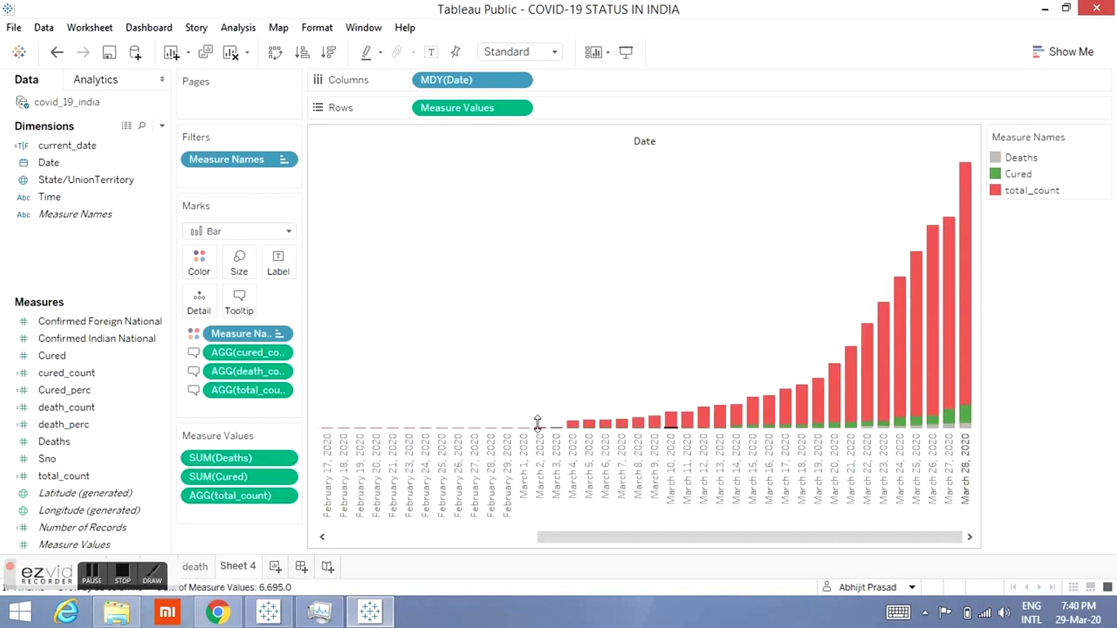
right_click(319, 531)
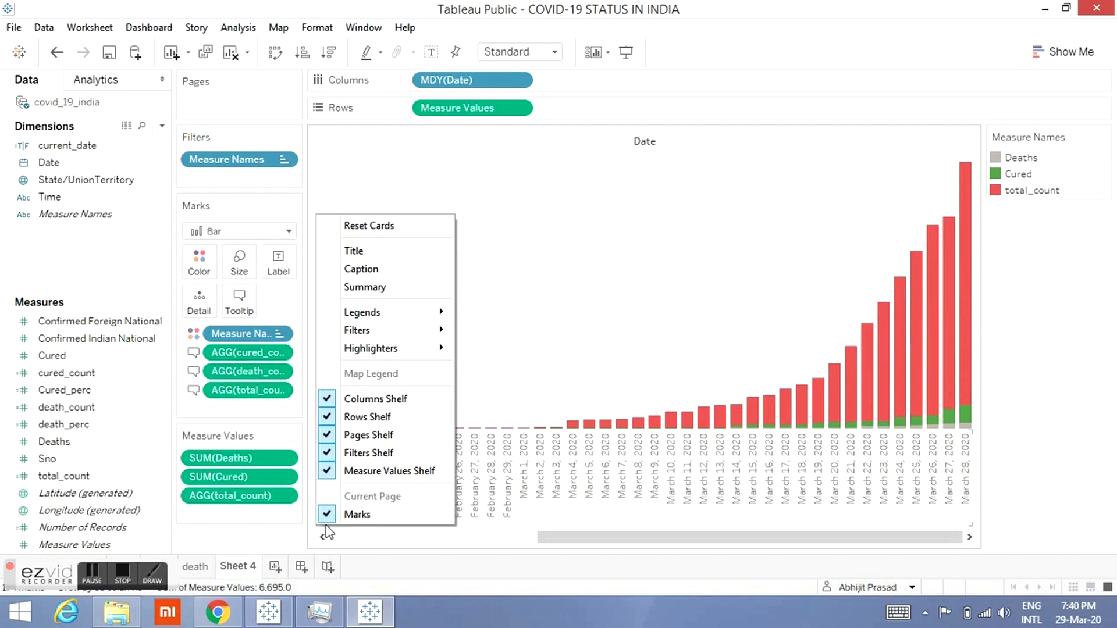
left_click(539, 514)
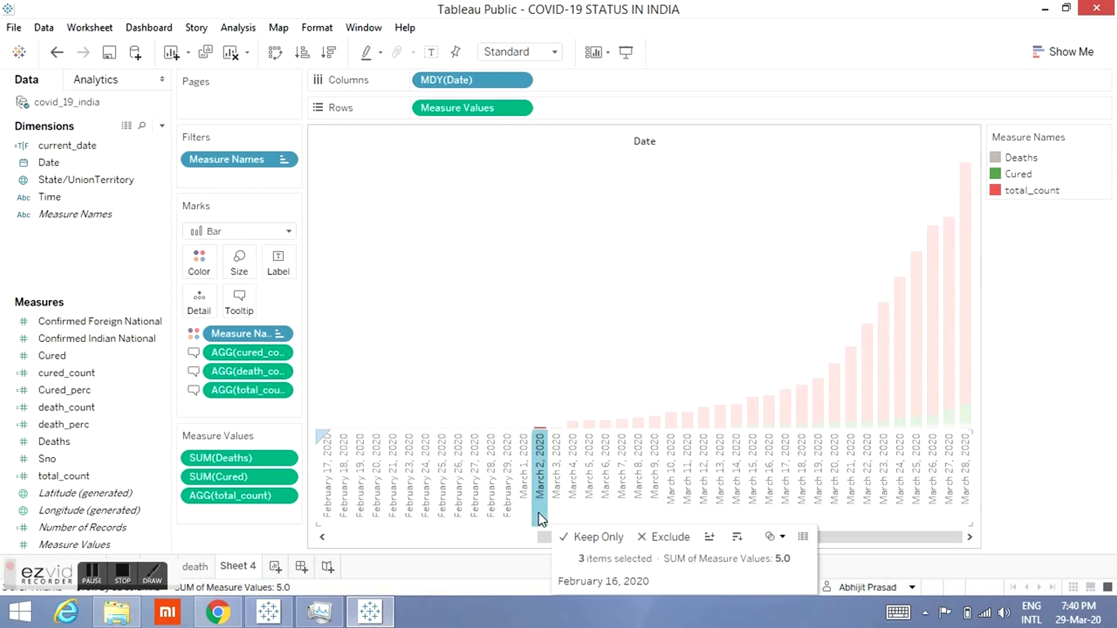
left_click(547, 414)
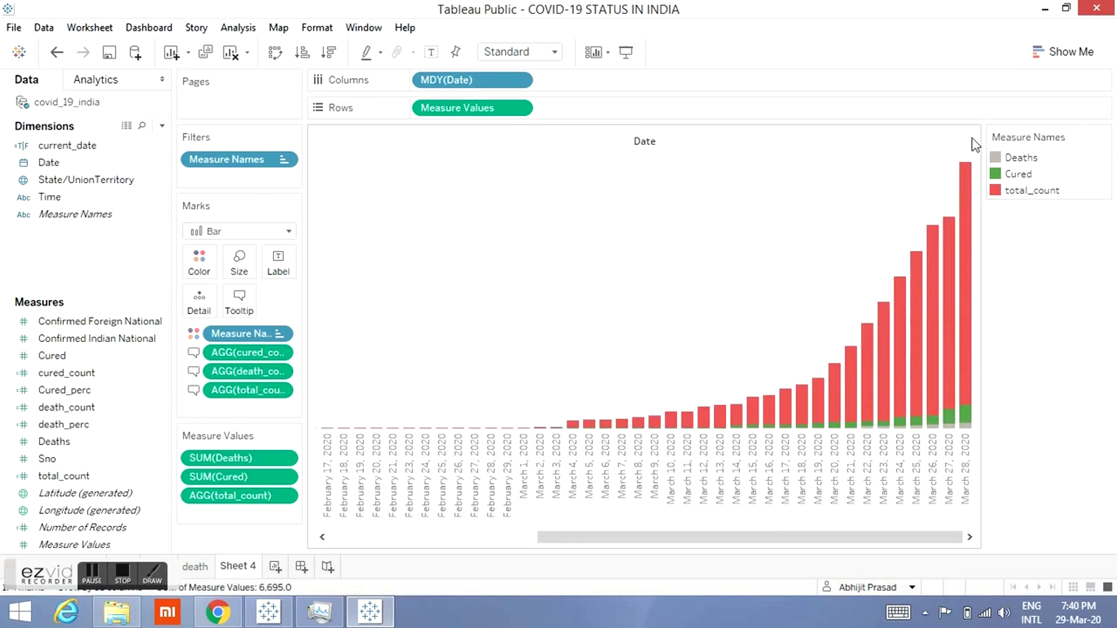
Step: Hide the Date field label above the chart's columns
left_click(967, 142)
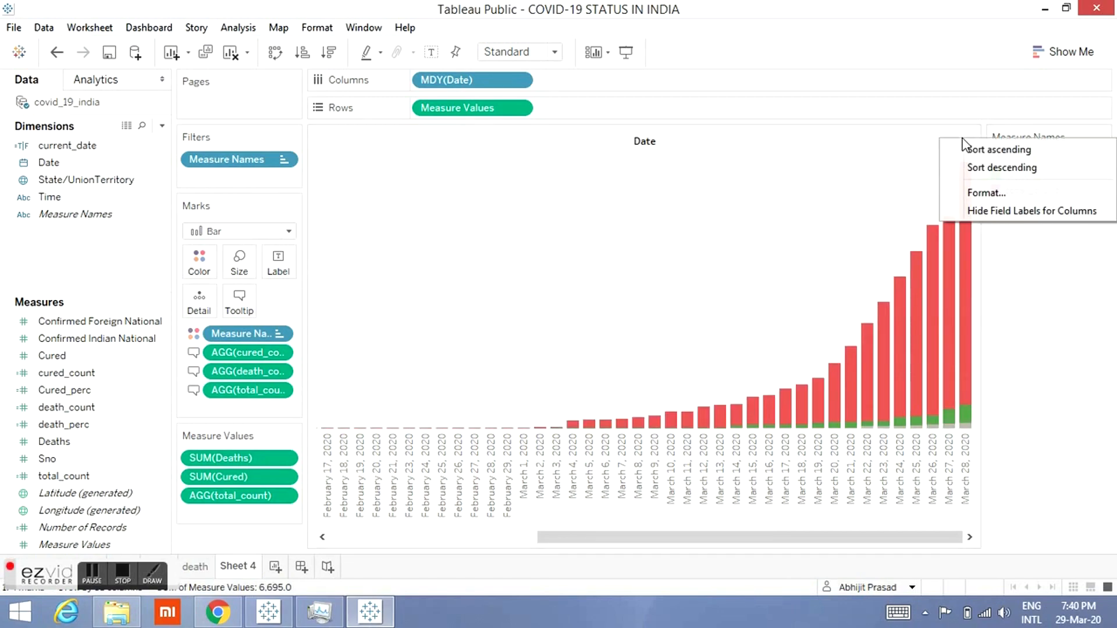
left_click(972, 192)
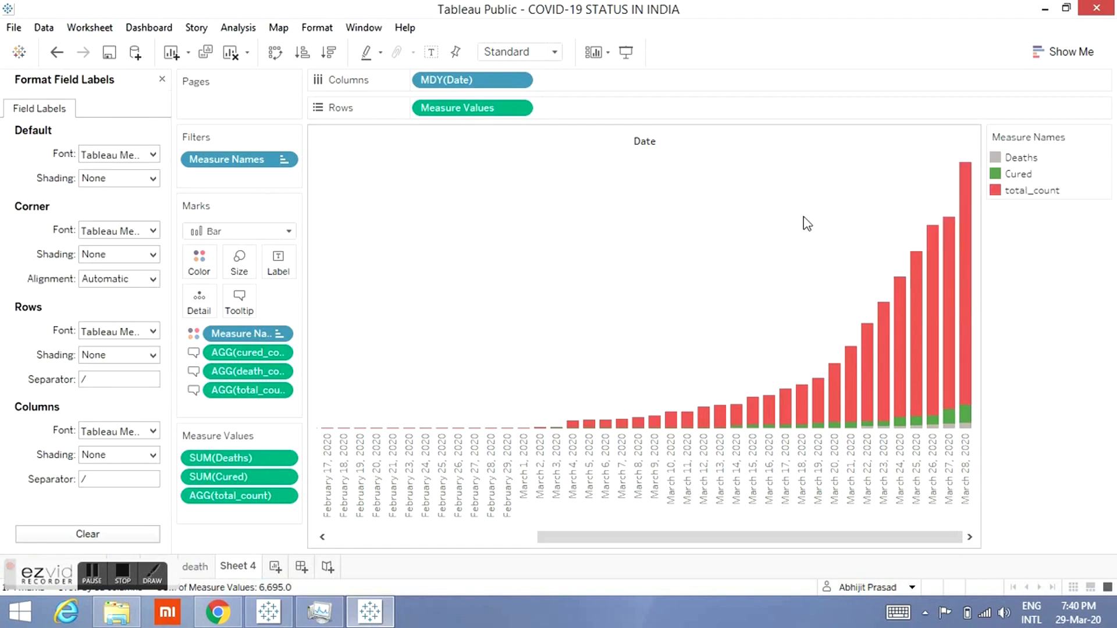
left_click(954, 133)
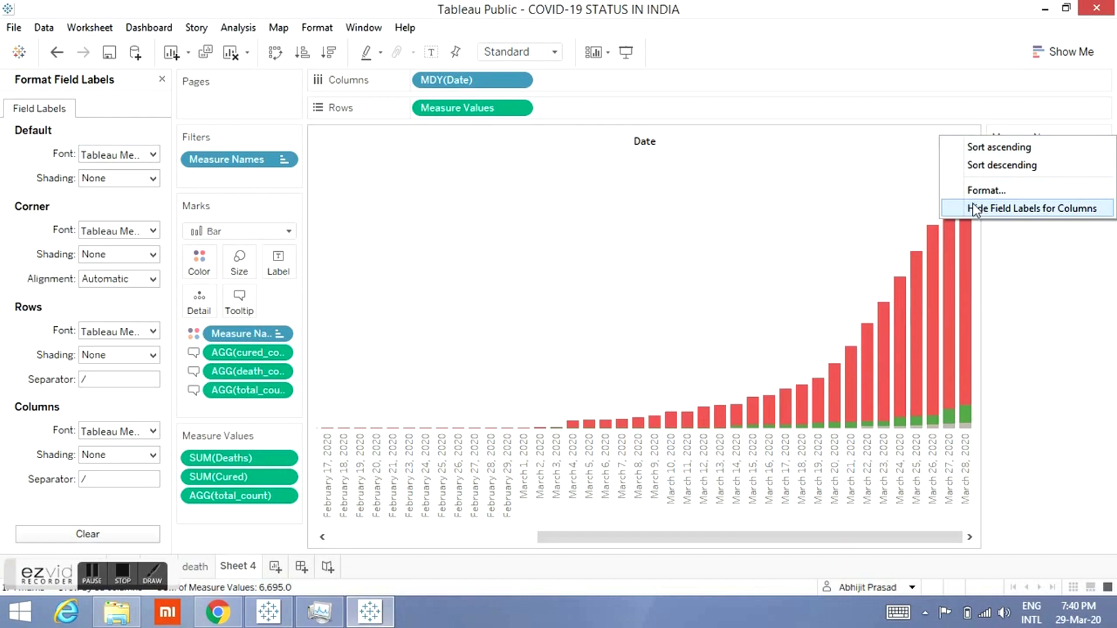
left_click(832, 151)
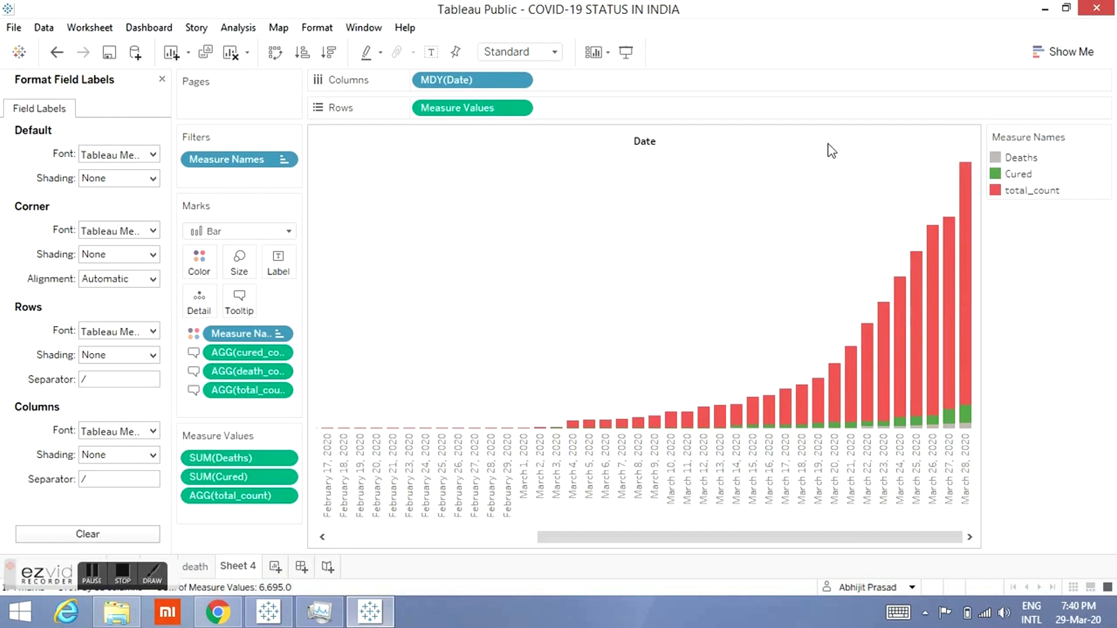
right_click(830, 150)
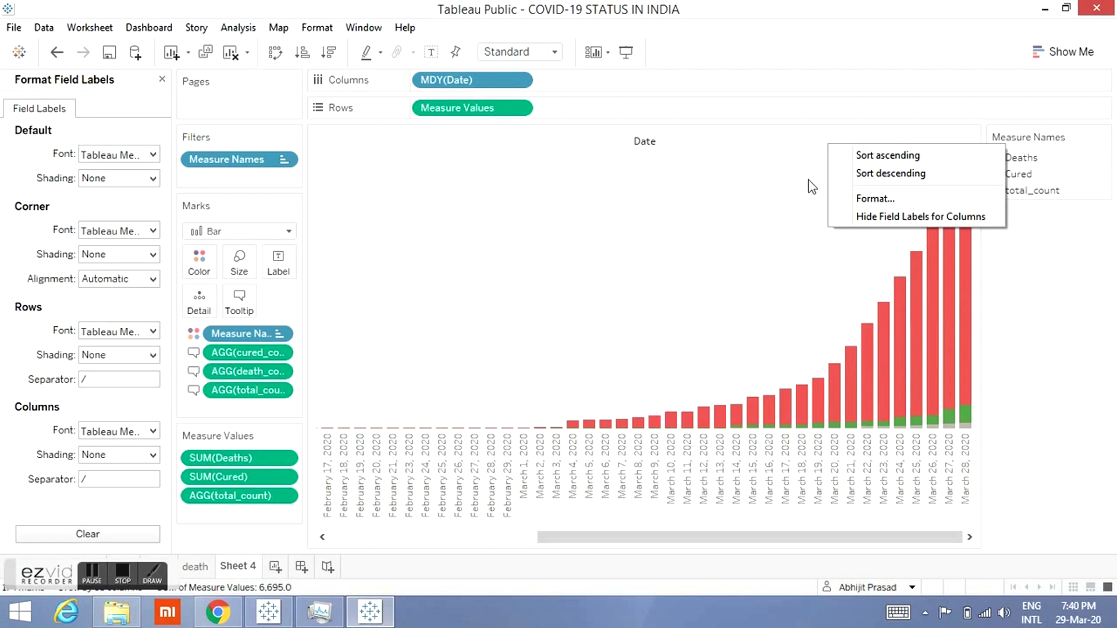
left_click(961, 214)
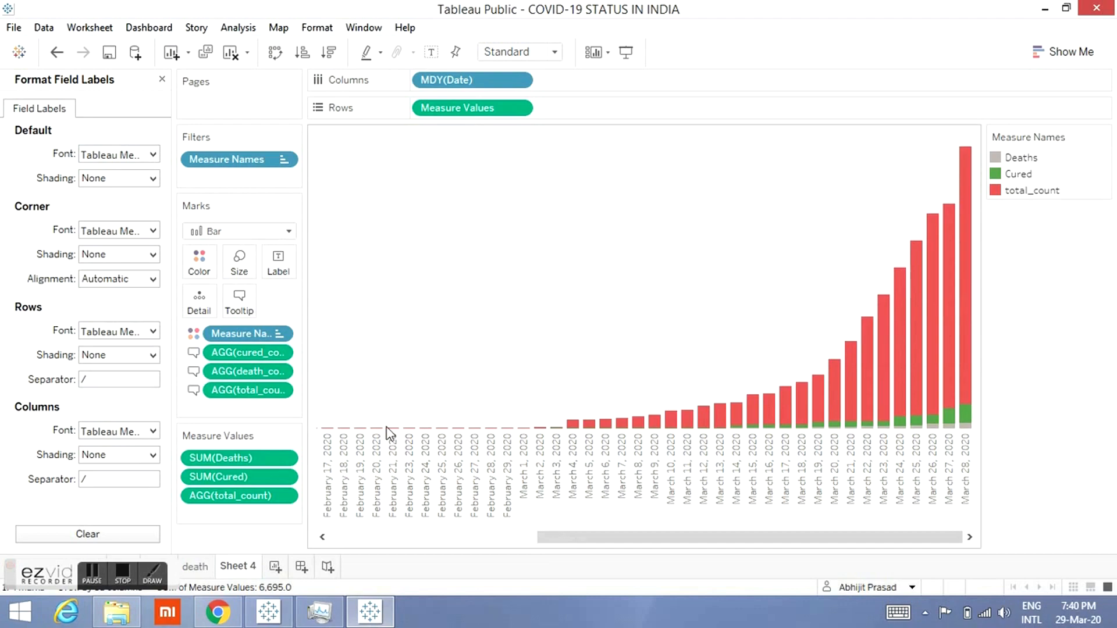
Step: Turn off the header of the MDY(Date) columns so the date labels disappear
right_click(503, 81)
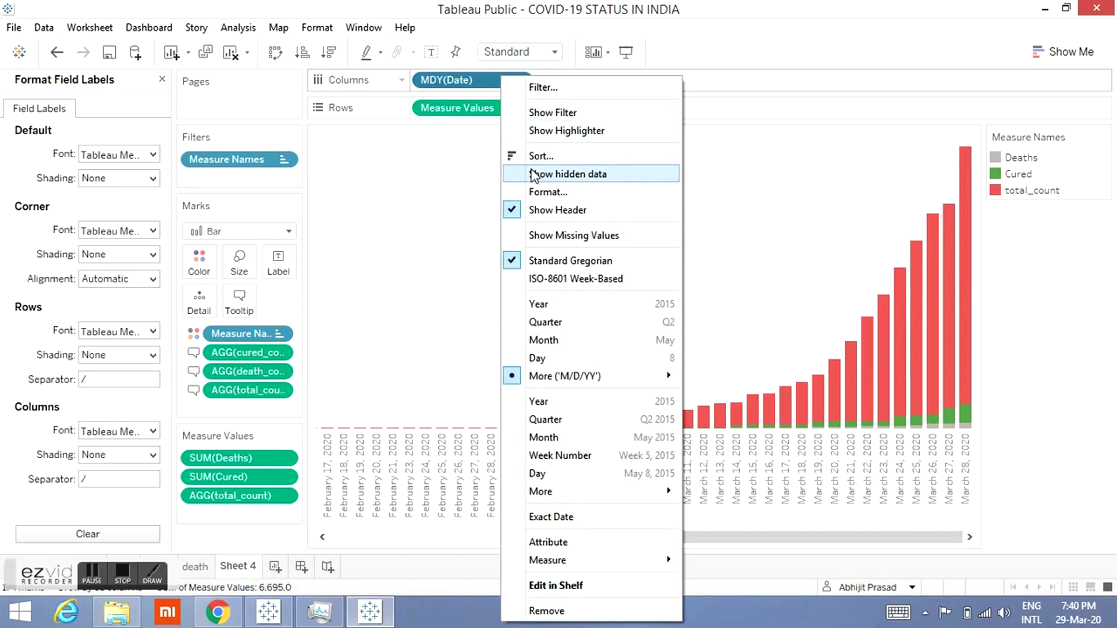
left_click(526, 215)
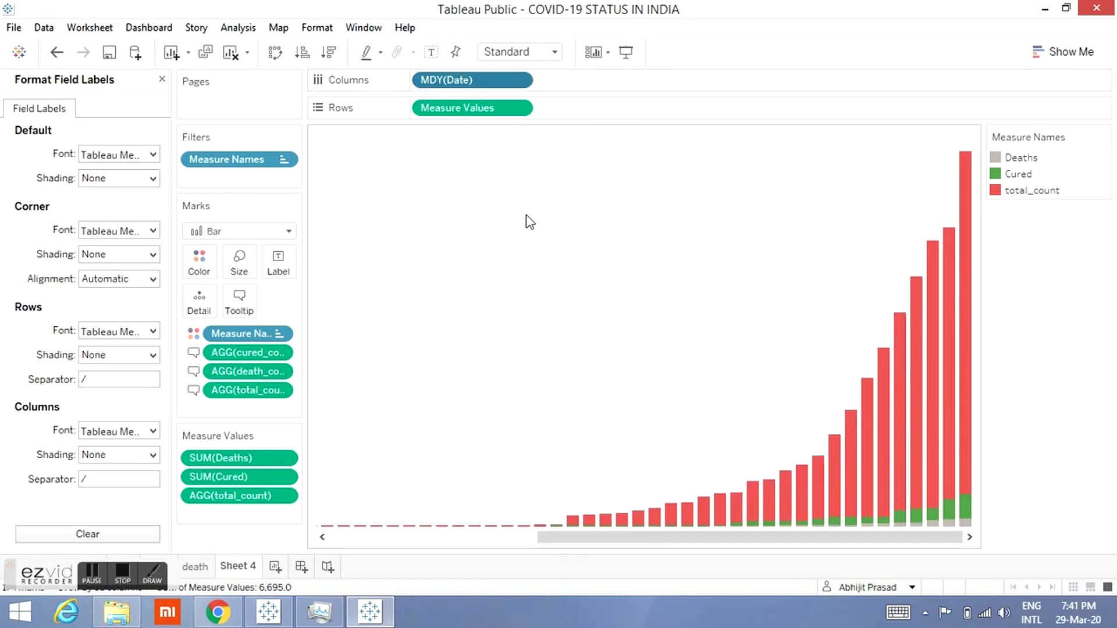
left_click_drag(627, 546, 804, 526)
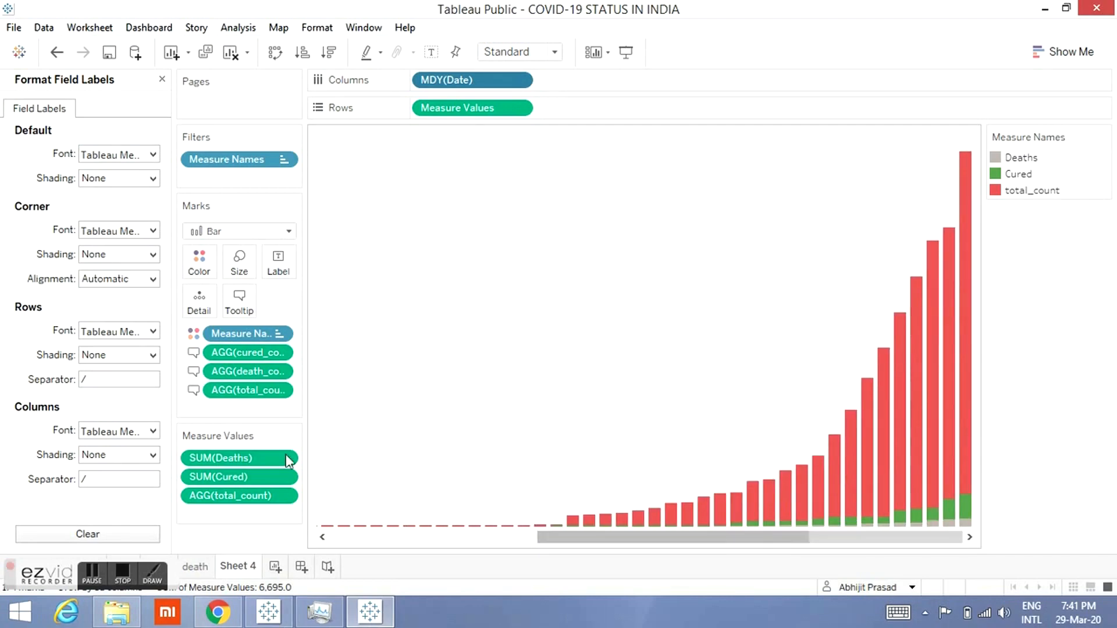
Step: Rename the worksheet as timeline
right_click(252, 573)
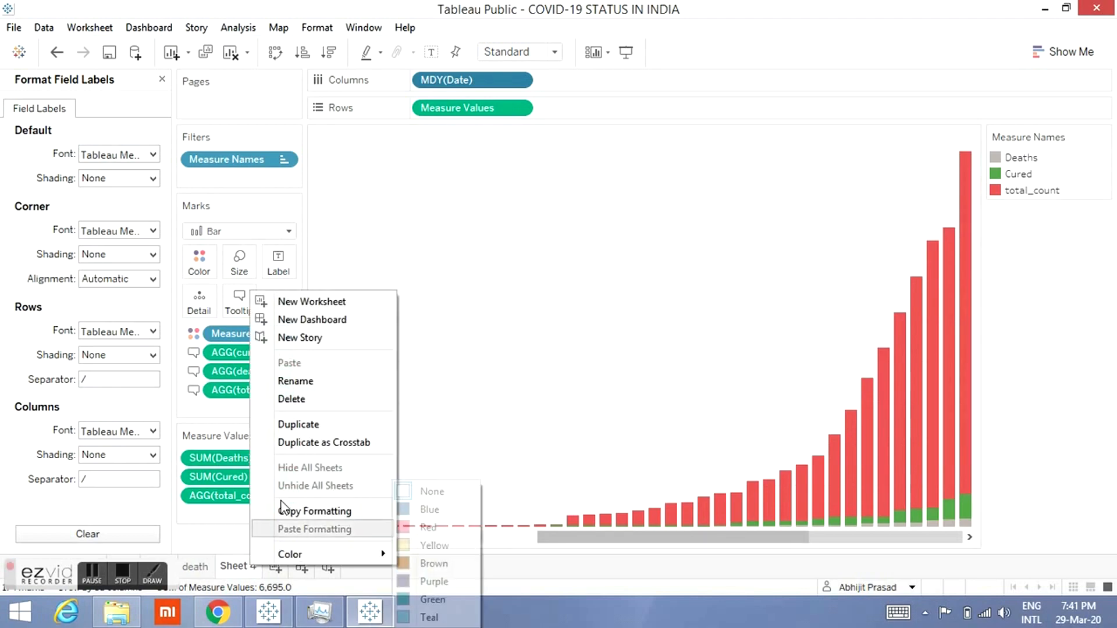
left_click(310, 389)
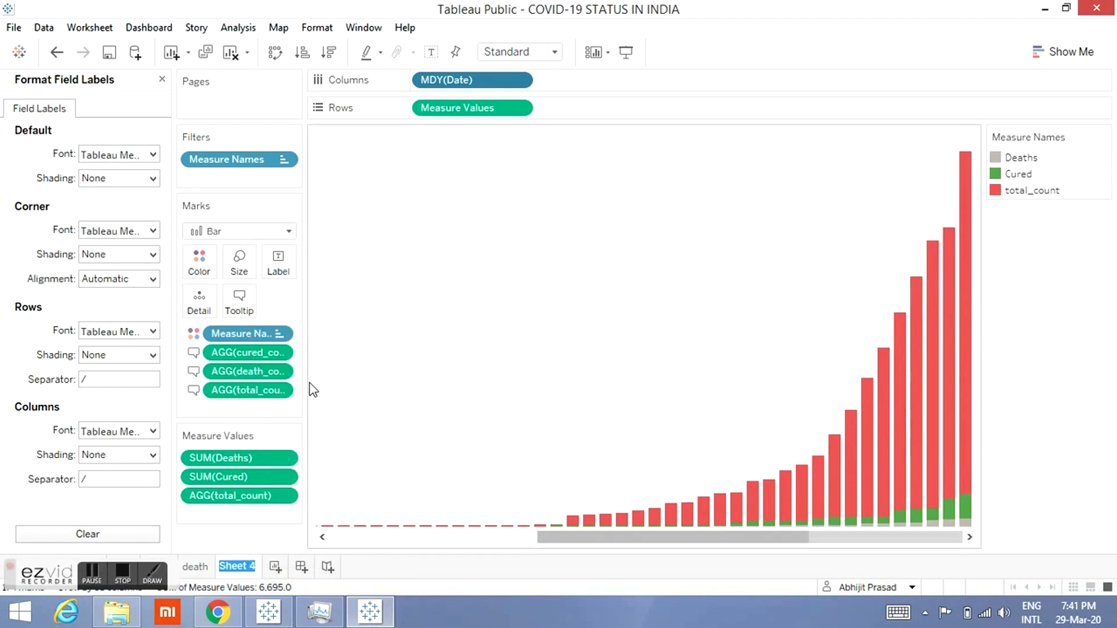
type("timeline")
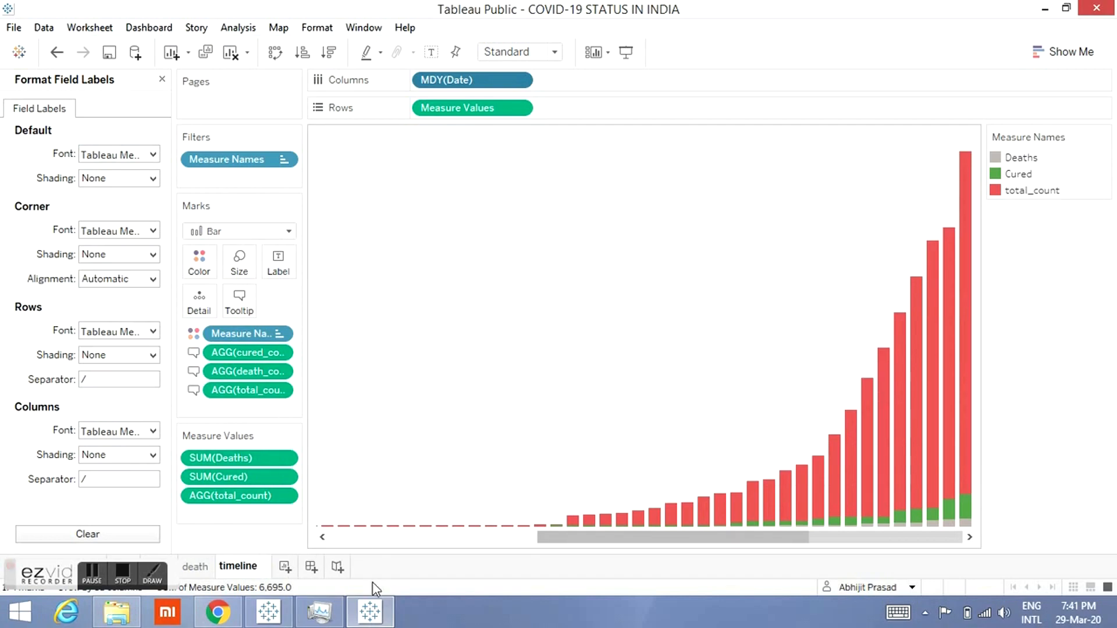
key("Return")
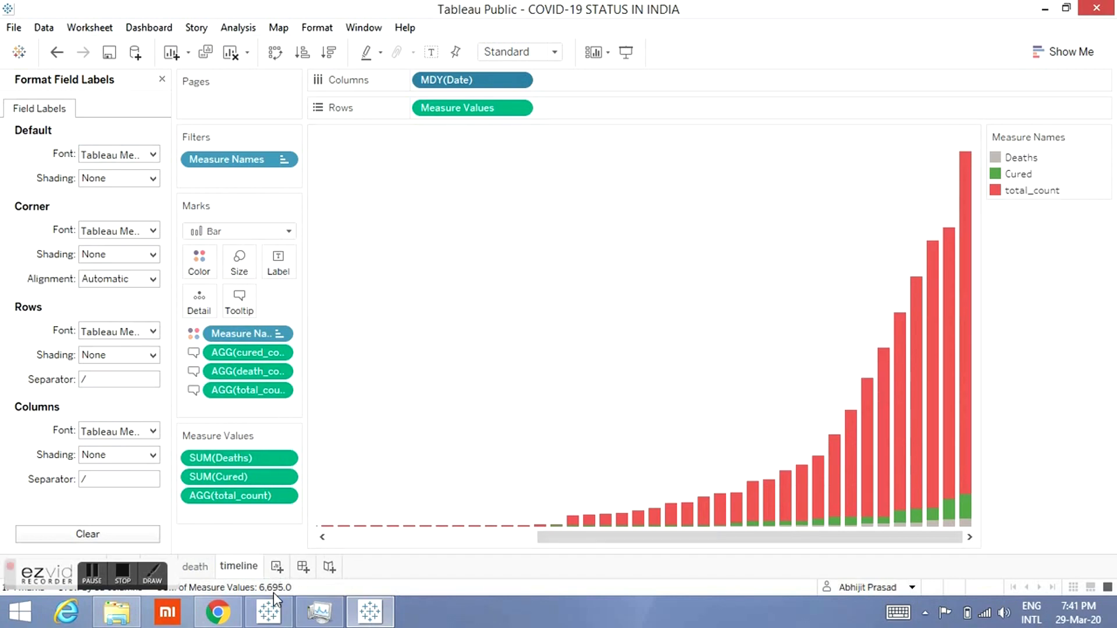
Step: Add a new worksheet and start a calculated field named cumulative_date
left_click(269, 611)
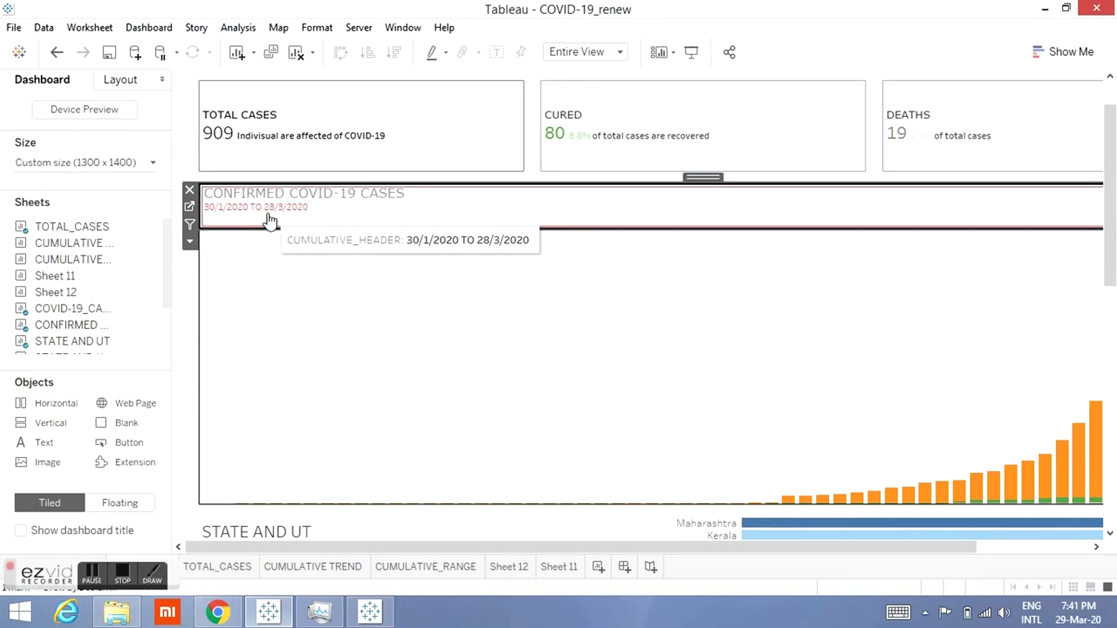
left_click(1043, 8)
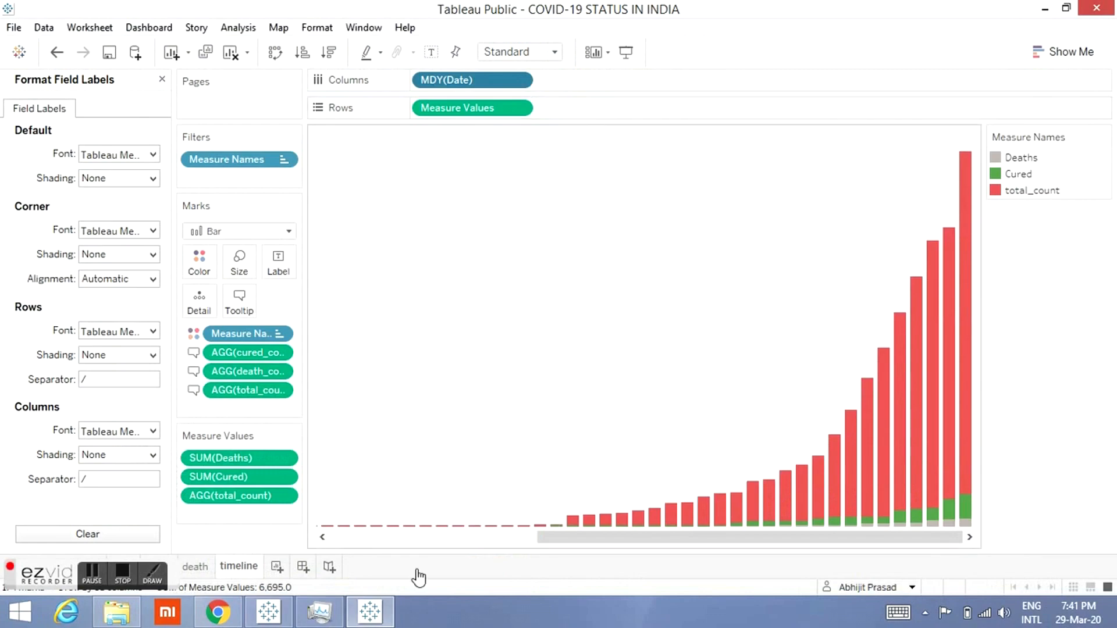
left_click(277, 568)
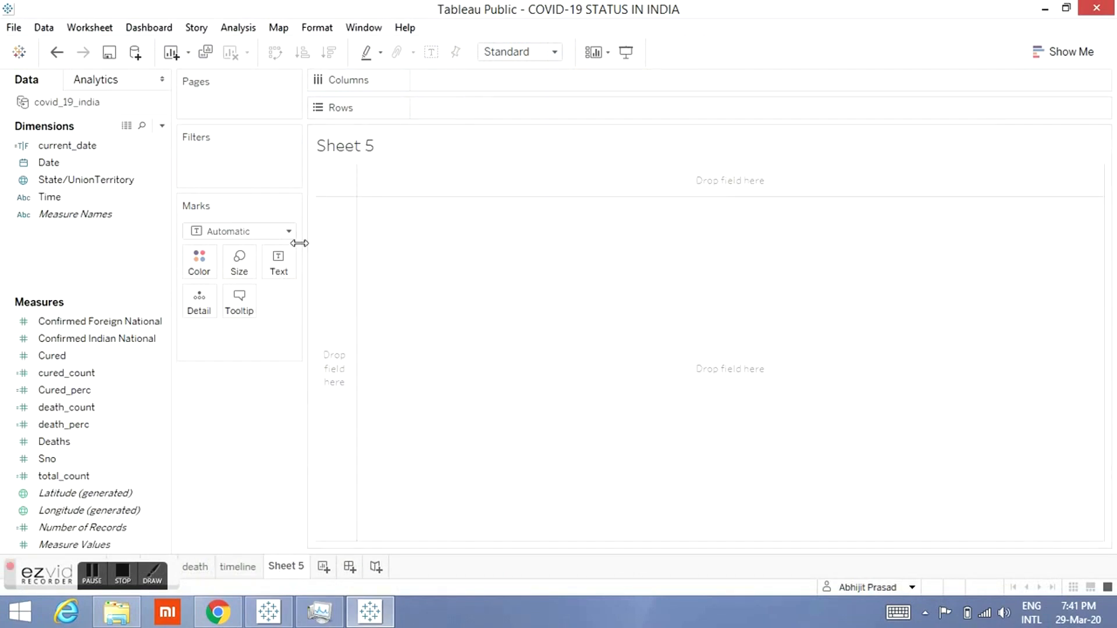
left_click(162, 127)
left_click(142, 141)
type("cumulative ")
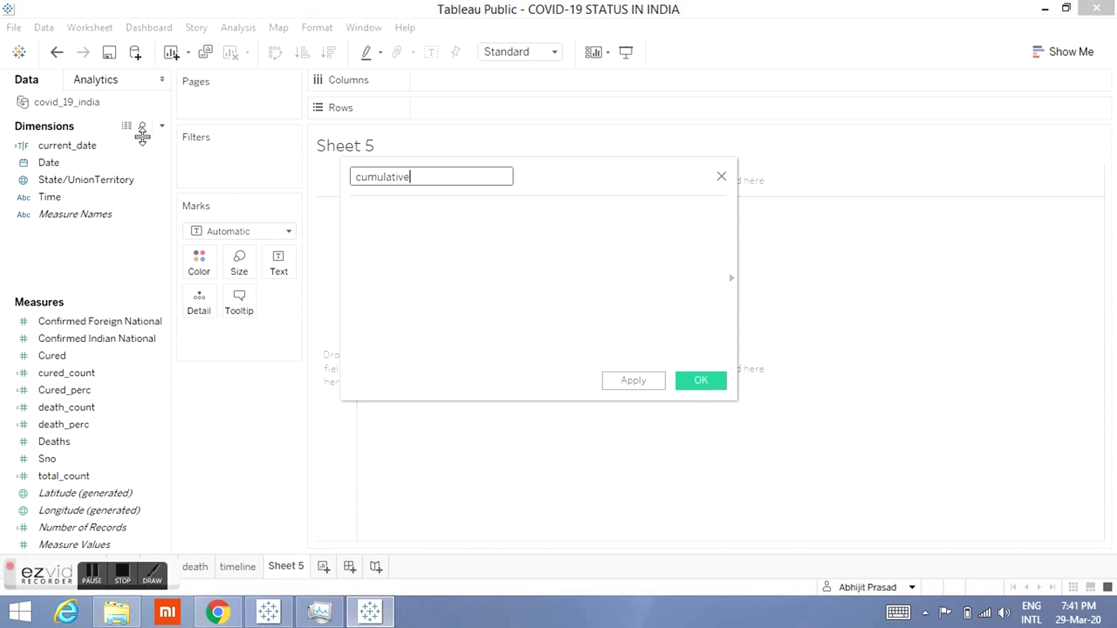
type("date")
key("BackSpace")
key("BackSpace")
key("BackSpace")
type("date")
left_click(465, 282)
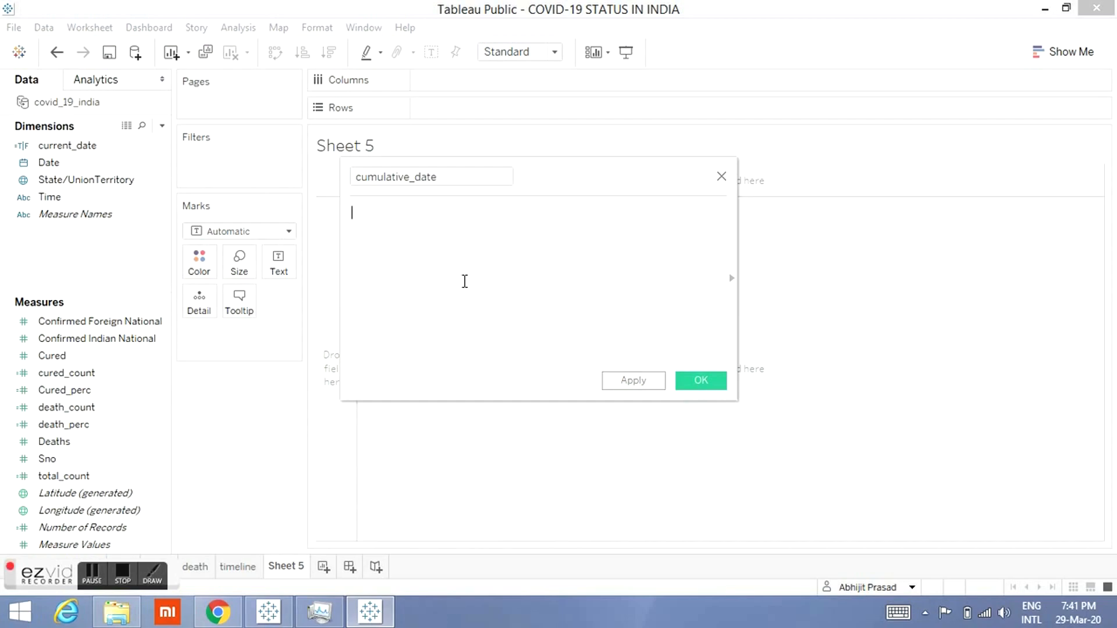
Step: Enter str(MIN([Date])) as the start of the cumulative_date formula
type("MIN")
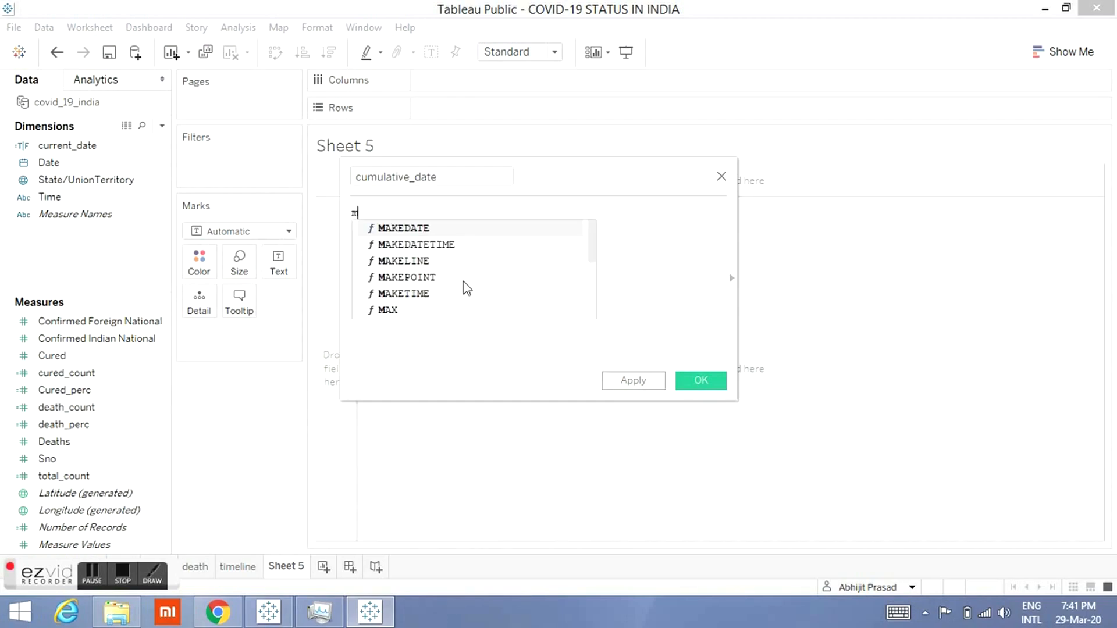
key("Return")
type("date)")
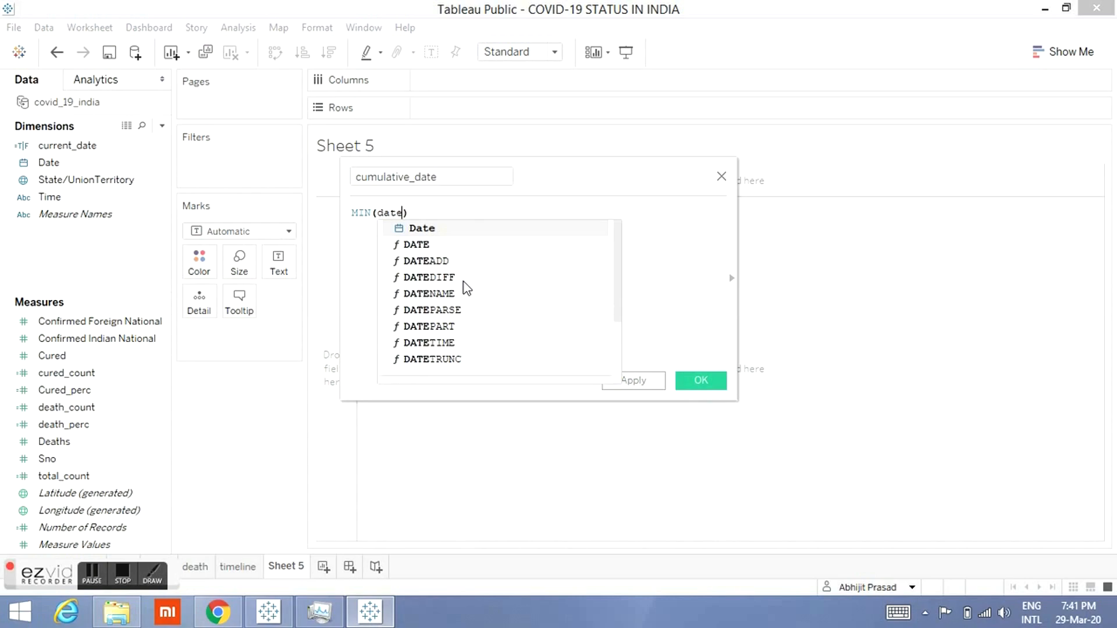
key("Return")
key("Right")
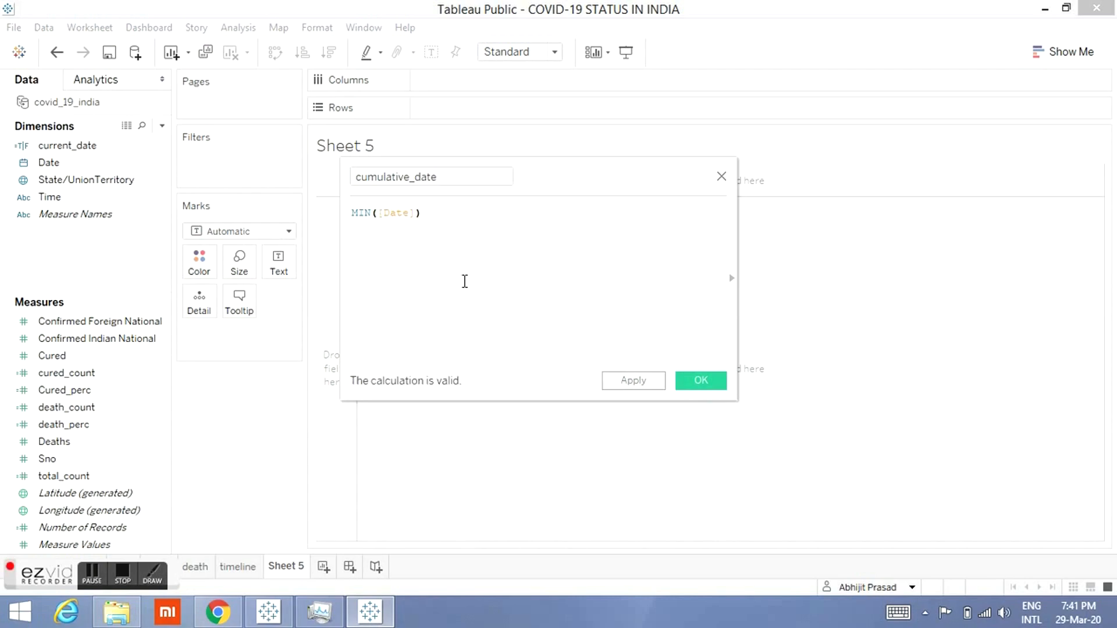
key("Left")
key("Left")
key("Left")
key("Left")
key("Left")
key("Left")
key("Left")
key("Left")
key("Left")
type("str(")
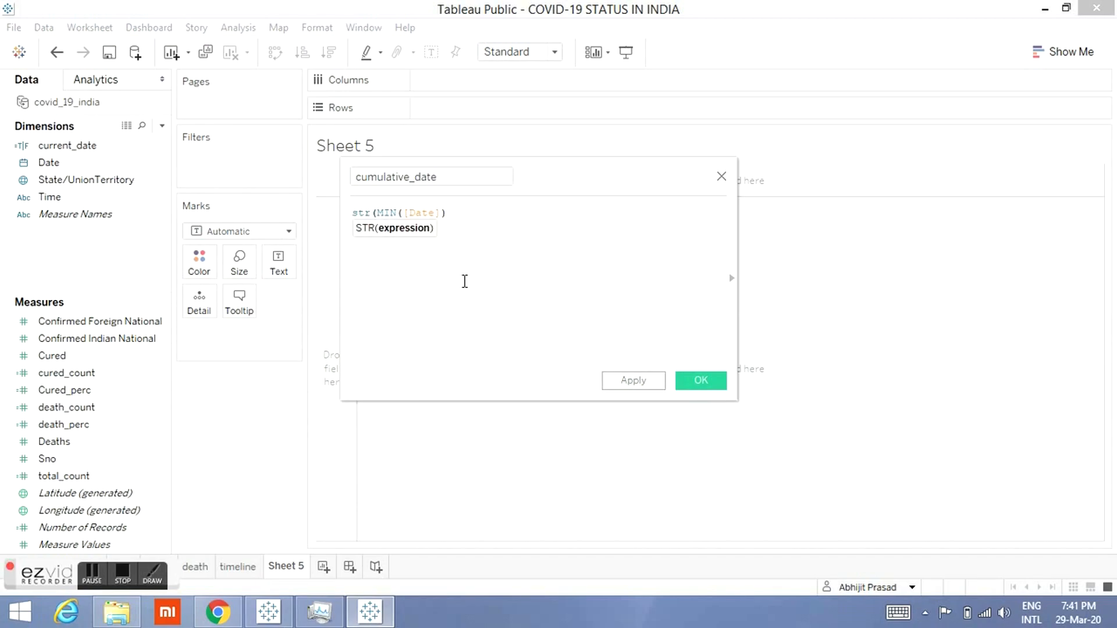
key("Right")
key("Right")
key("Right")
key("Right")
key("Right")
key("Right")
key("Right")
key("Right")
key("Right")
key("Right")
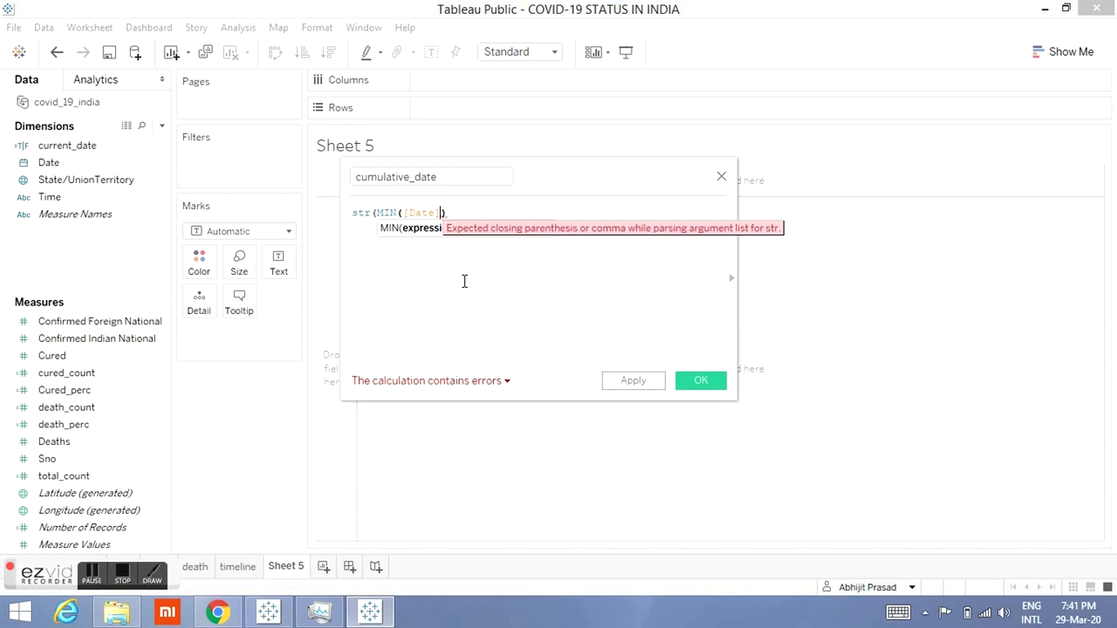
type(")")
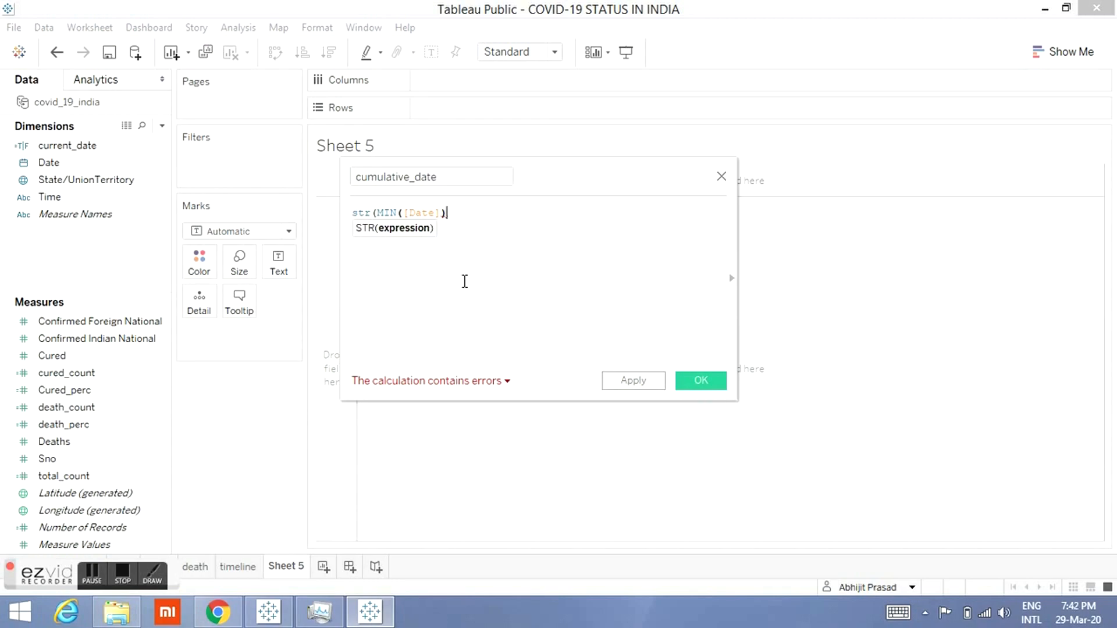
type(")")
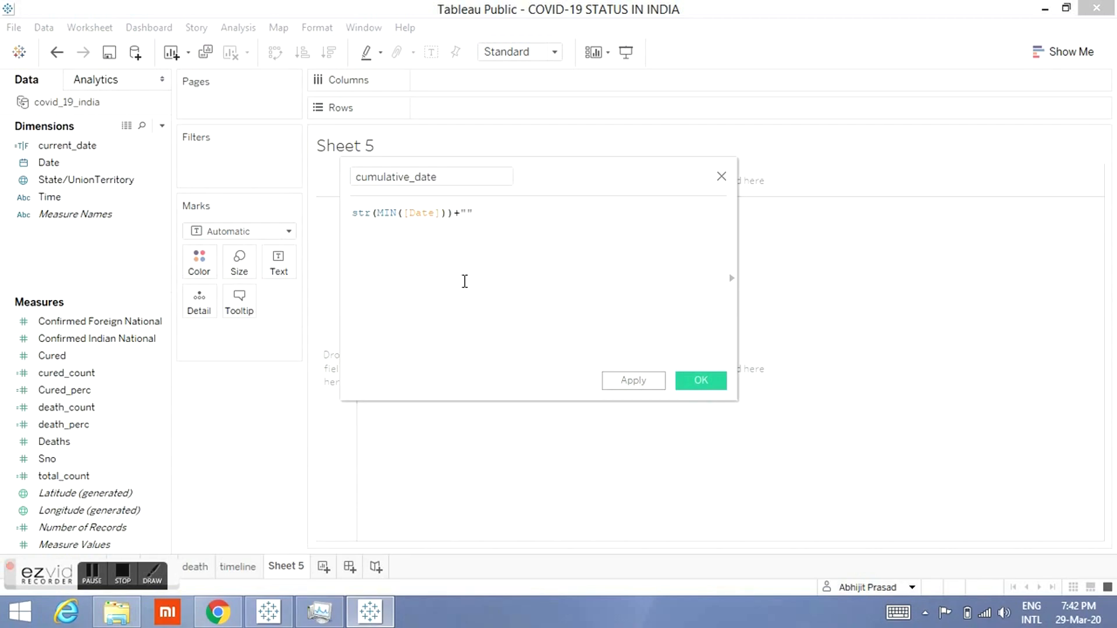
type("+\" to \"+st")
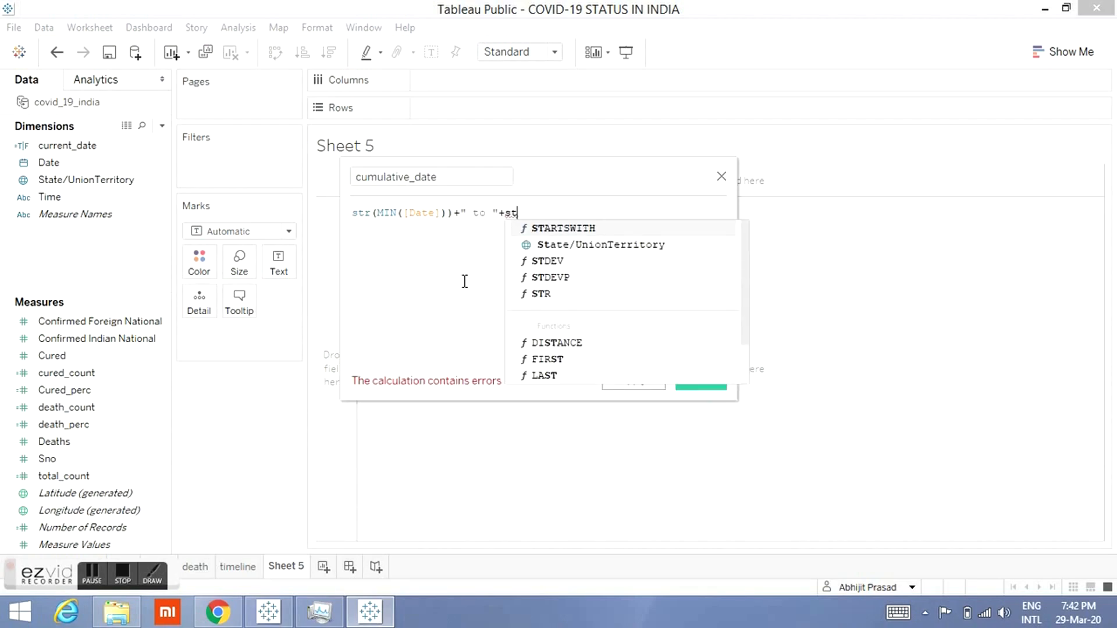
type("r")
Step: Complete the cumulative_date formula as str(MIN([Date]))+" to "+STR(MAX([Date])) and save the calculated field
key("Return")
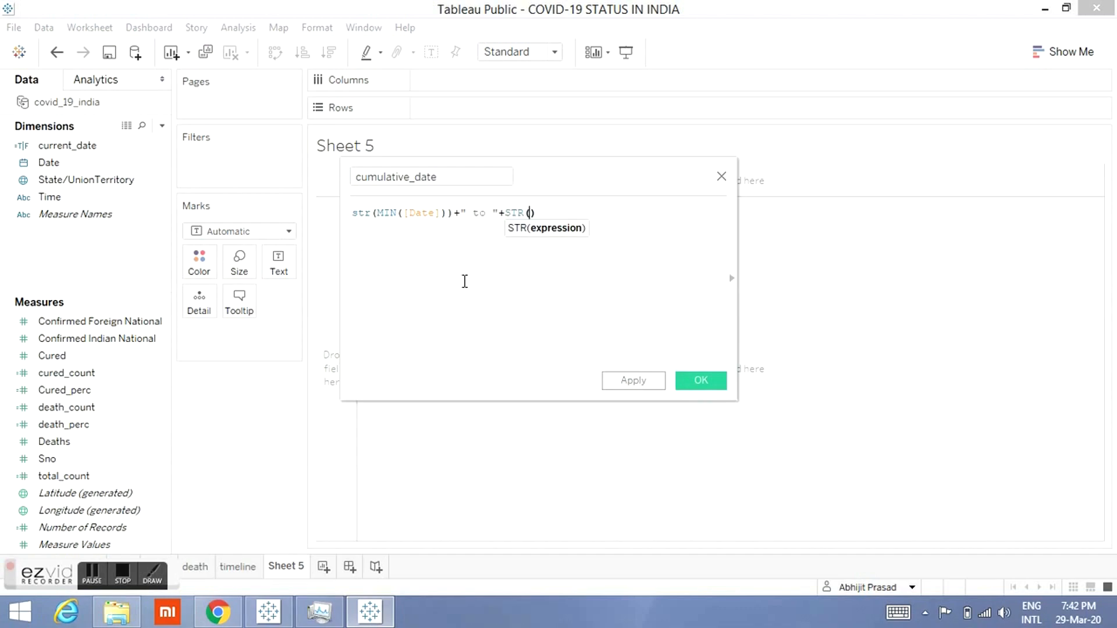
type("max")
key("Return")
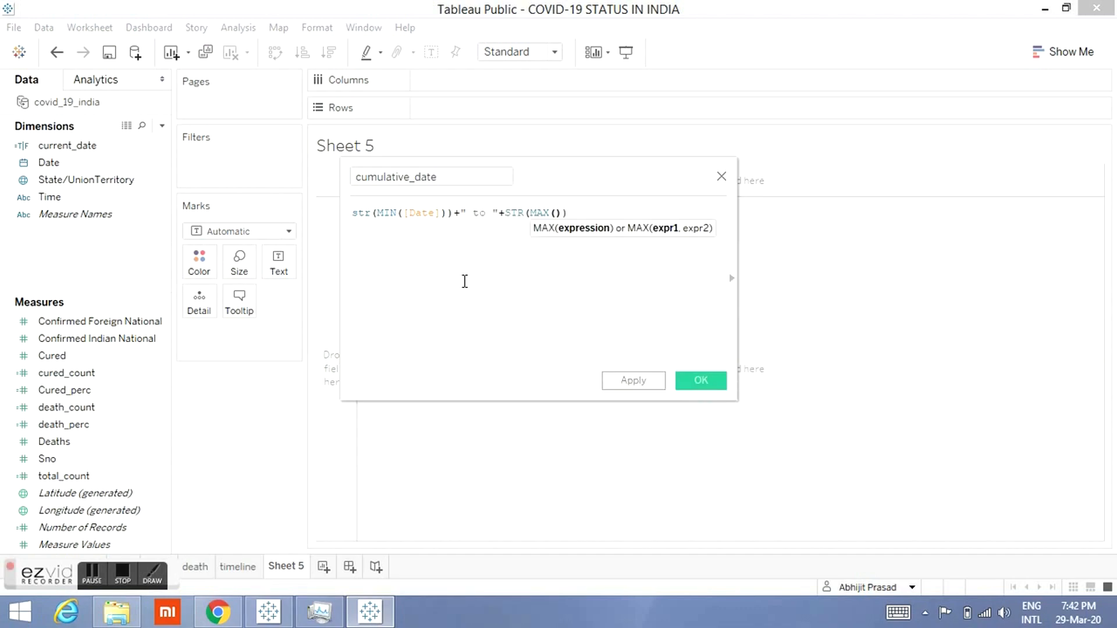
type("date")
key("Return")
left_click(690, 381)
Step: Show cumulative_date as text and add the heading line CONFIRMED CASES OF COVID-19 REPORTED above it in the label
left_click_drag(87, 339, 278, 257)
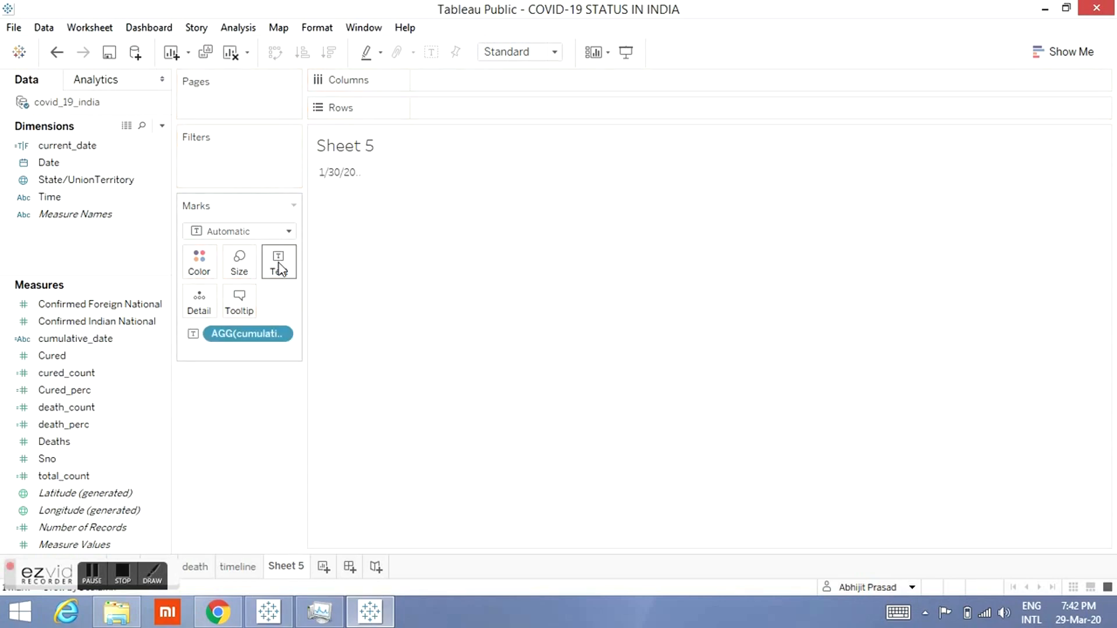
mouse_move(361, 183)
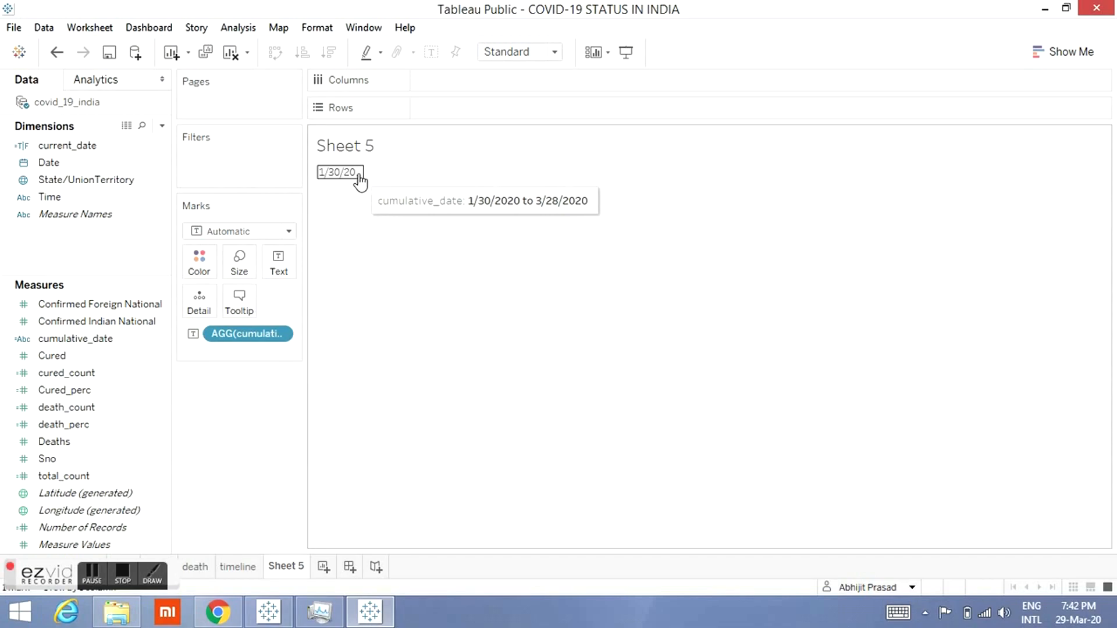
left_click(282, 273)
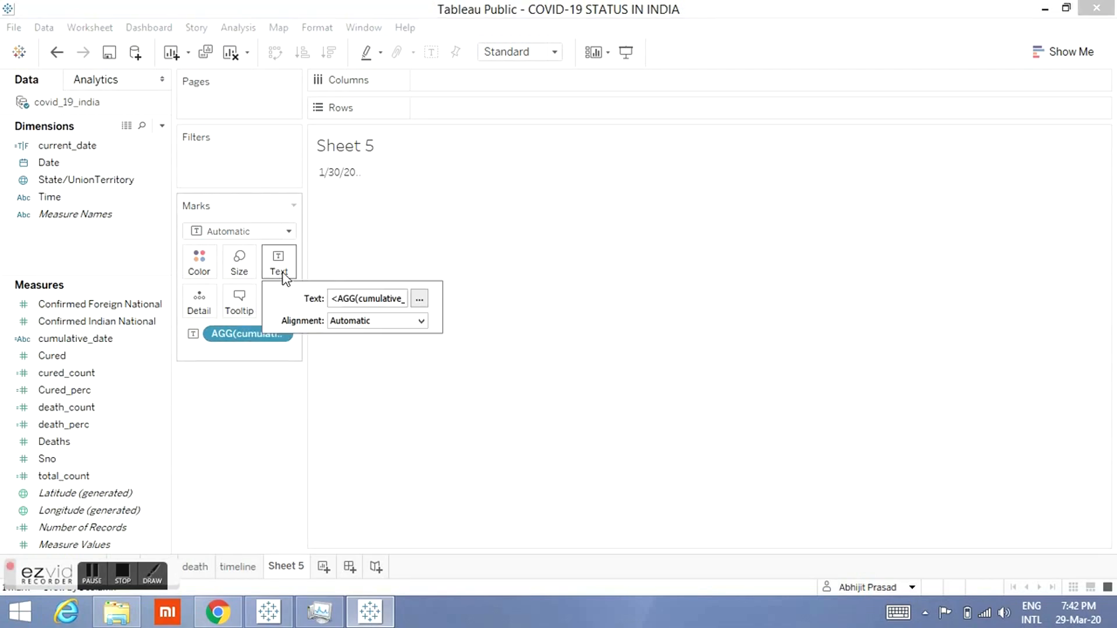
left_click(419, 300)
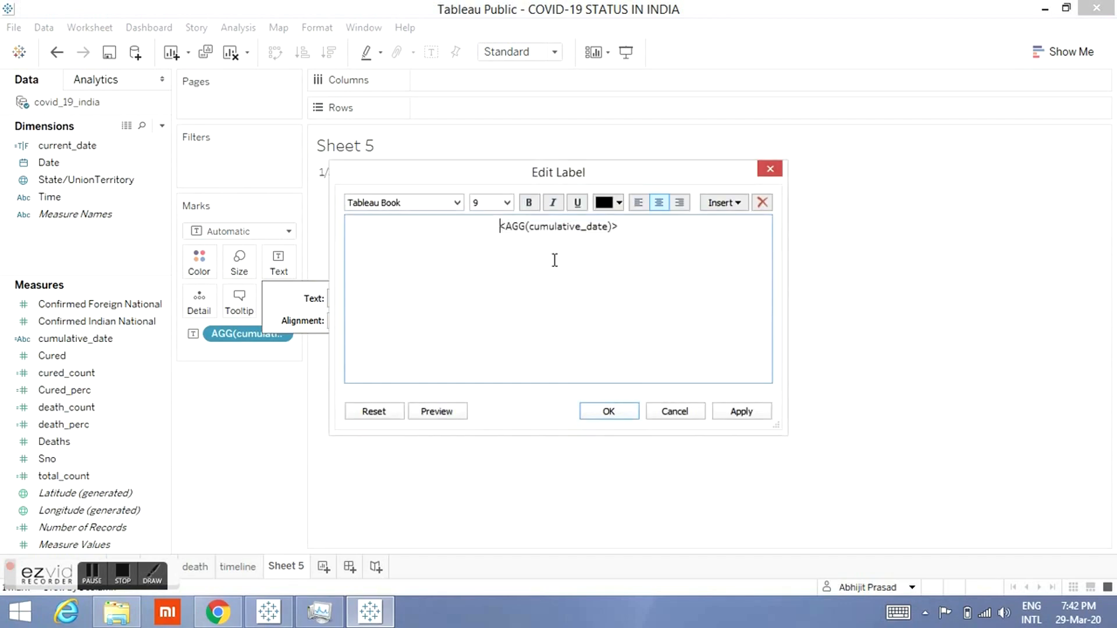
key("Return")
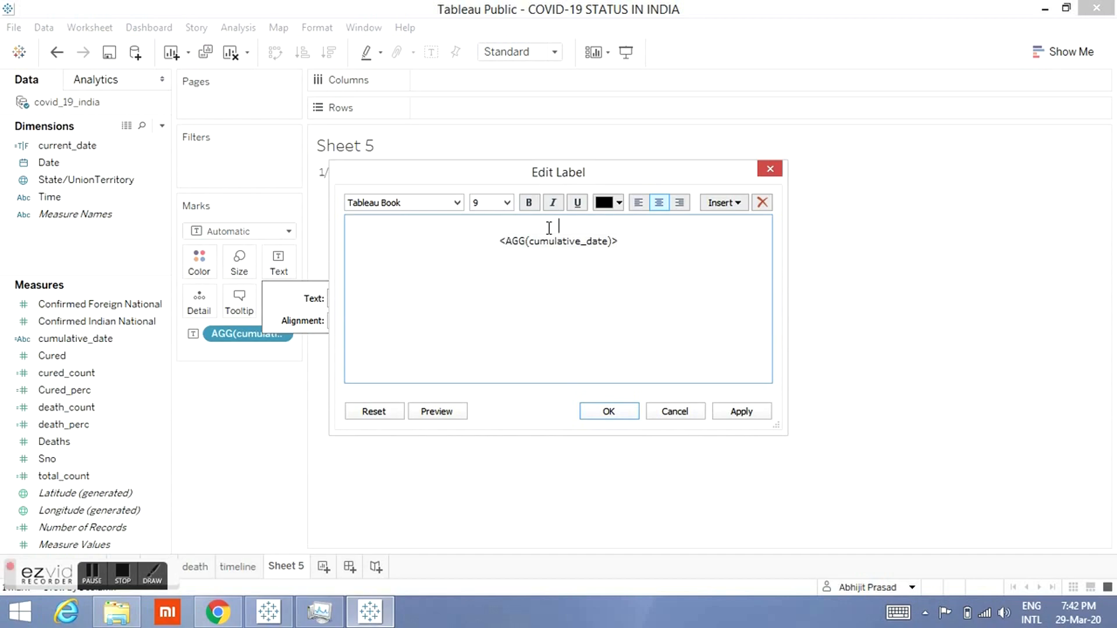
left_click(266, 615)
key("alt+Tab")
type("CONFIRMED CASES OF COVID-19 REPORTE")
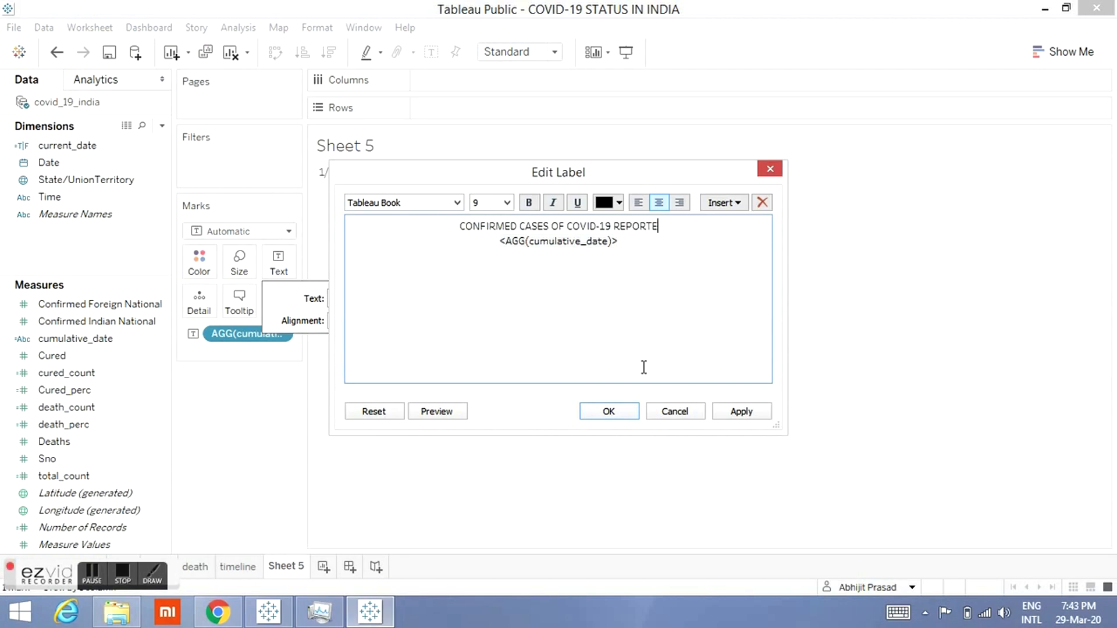
type("D")
Step: Format the label as left-aligned at font size 10, with the date line coloured red
key("ctrl+a")
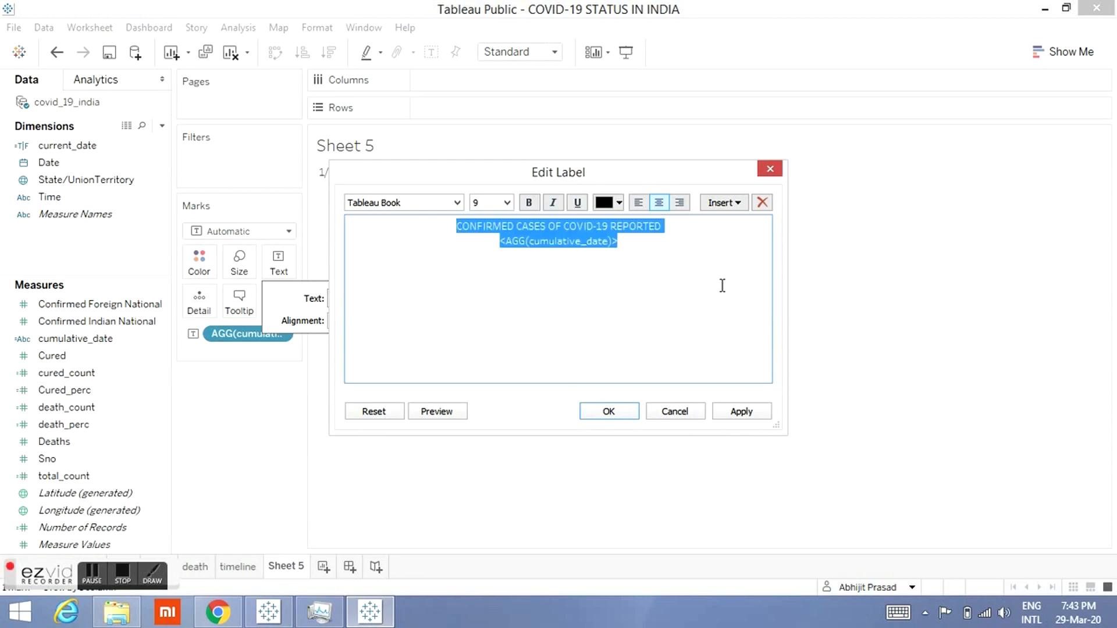
left_click(637, 204)
left_click(507, 203)
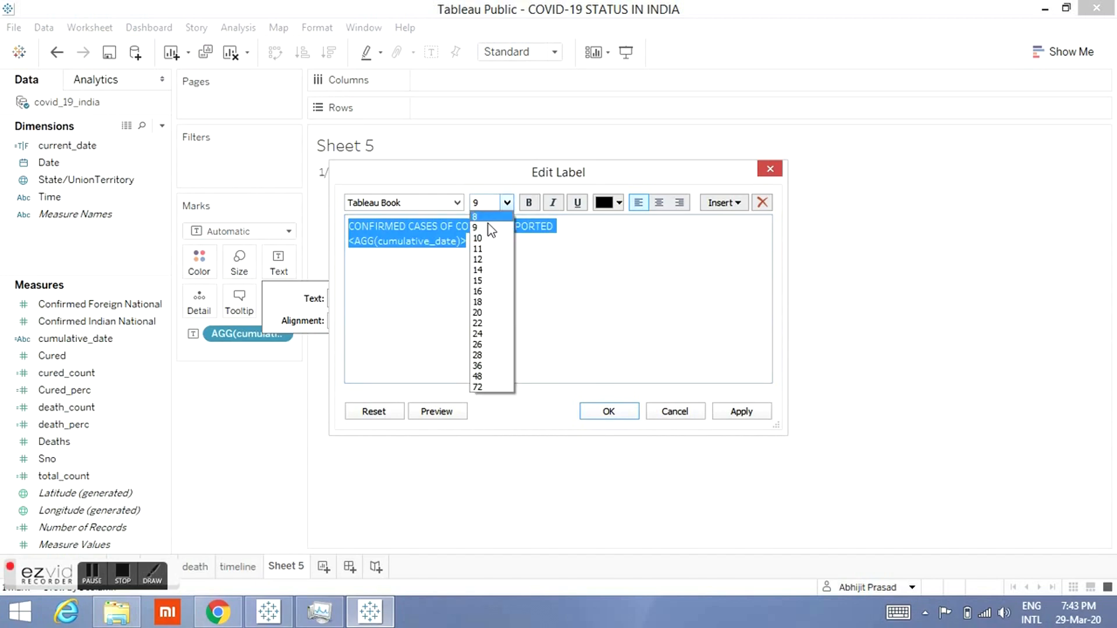
left_click(481, 239)
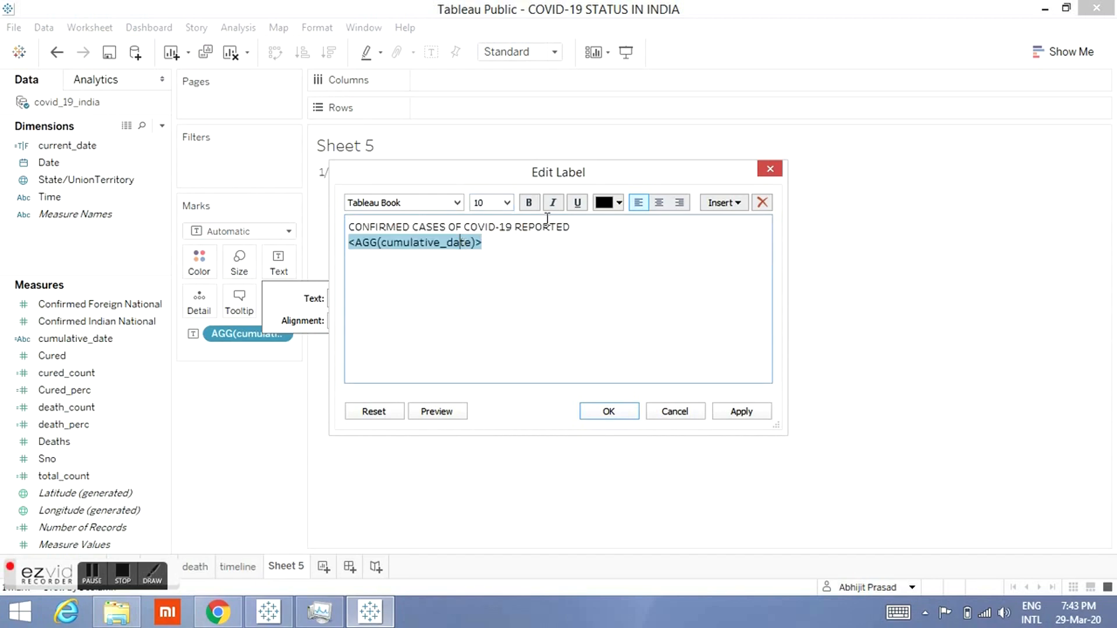
left_click(618, 203)
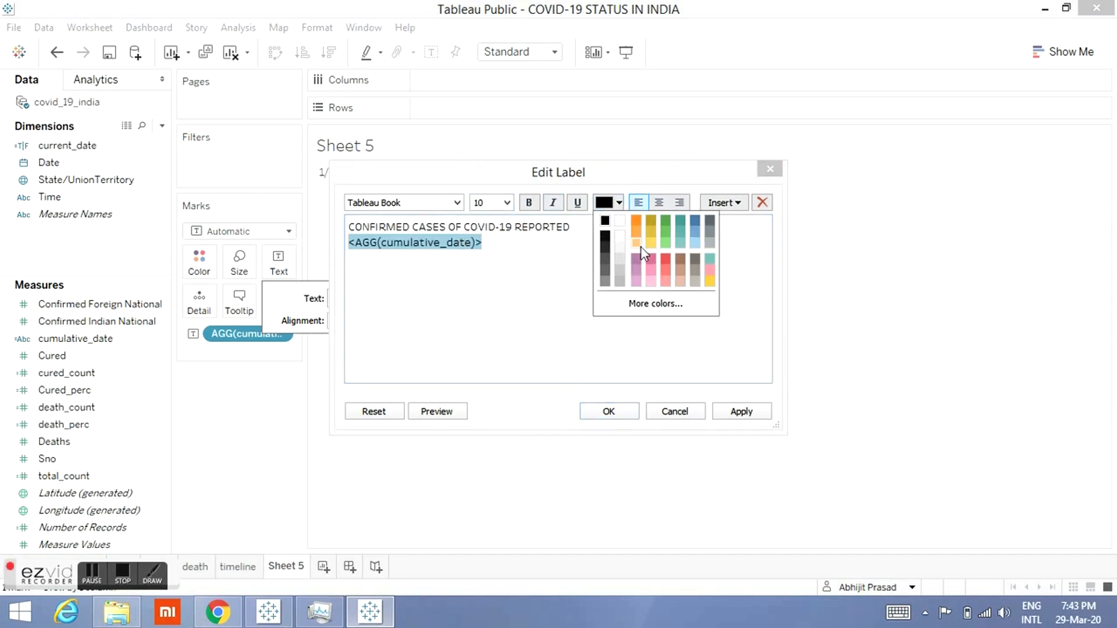
left_click(666, 263)
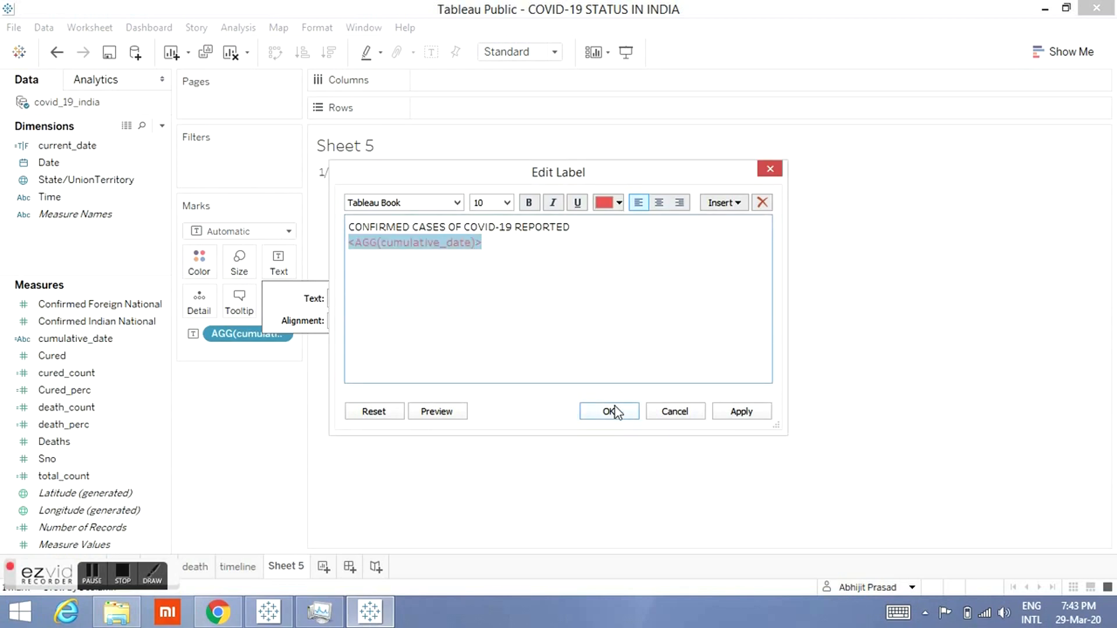
left_click(602, 417)
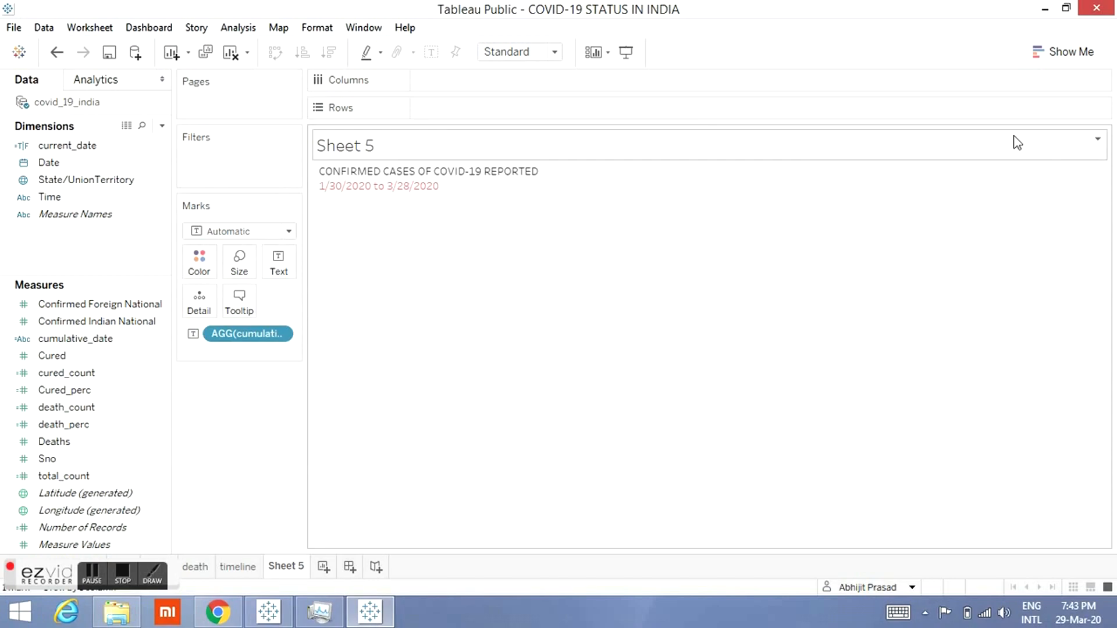
Step: Hide the worksheet title
left_click(1097, 143)
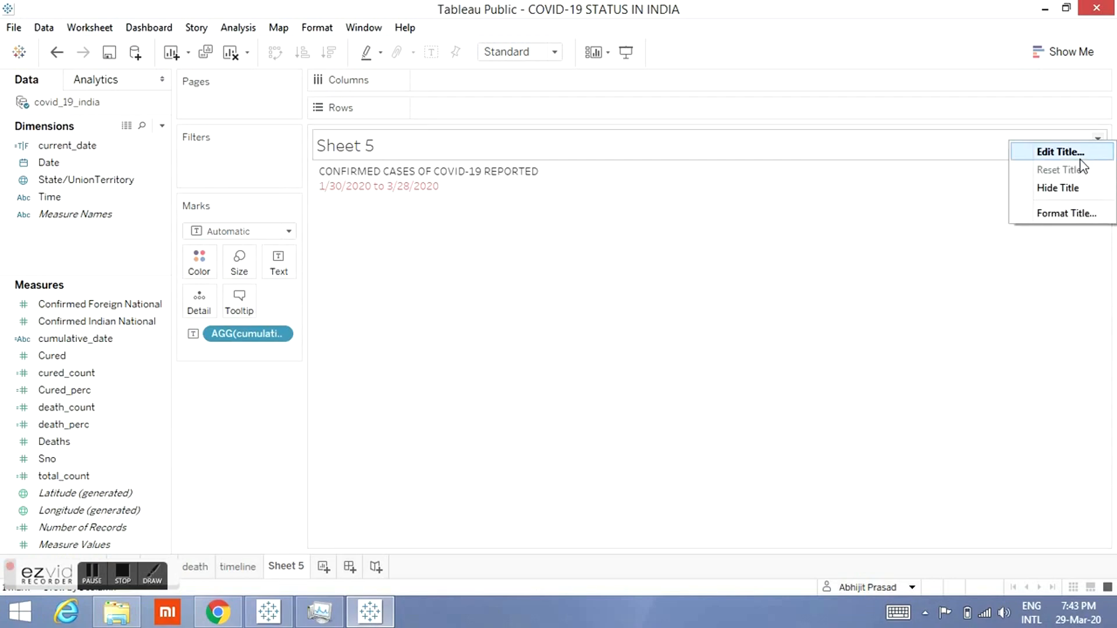
left_click(1064, 185)
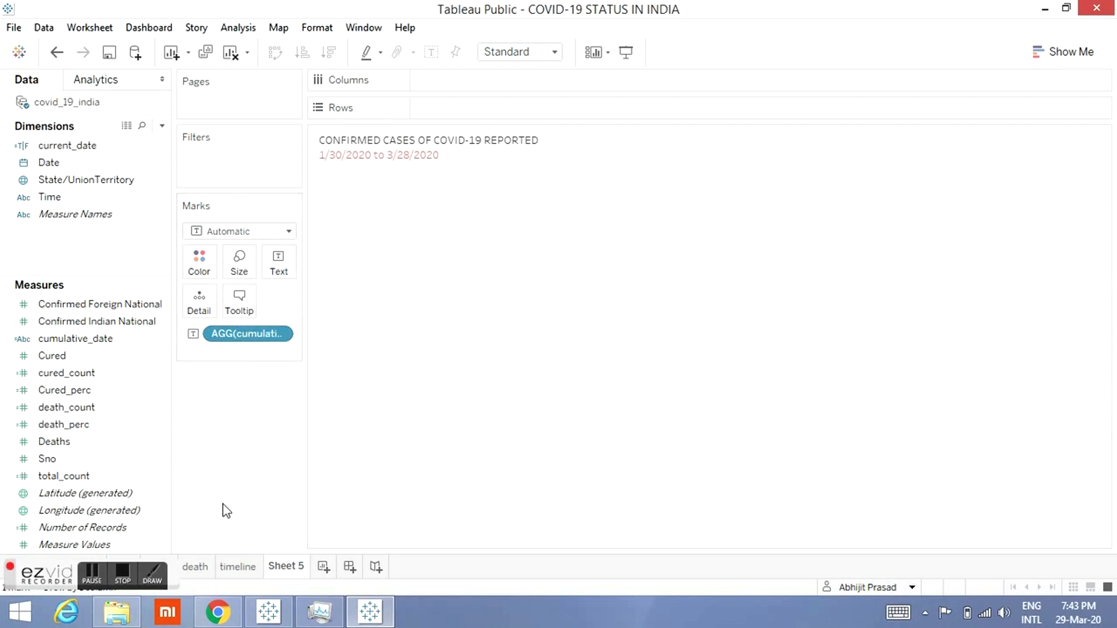
Step: Examine the finished reference dashboard's state bar chart and return to the workbook
left_click(121, 572)
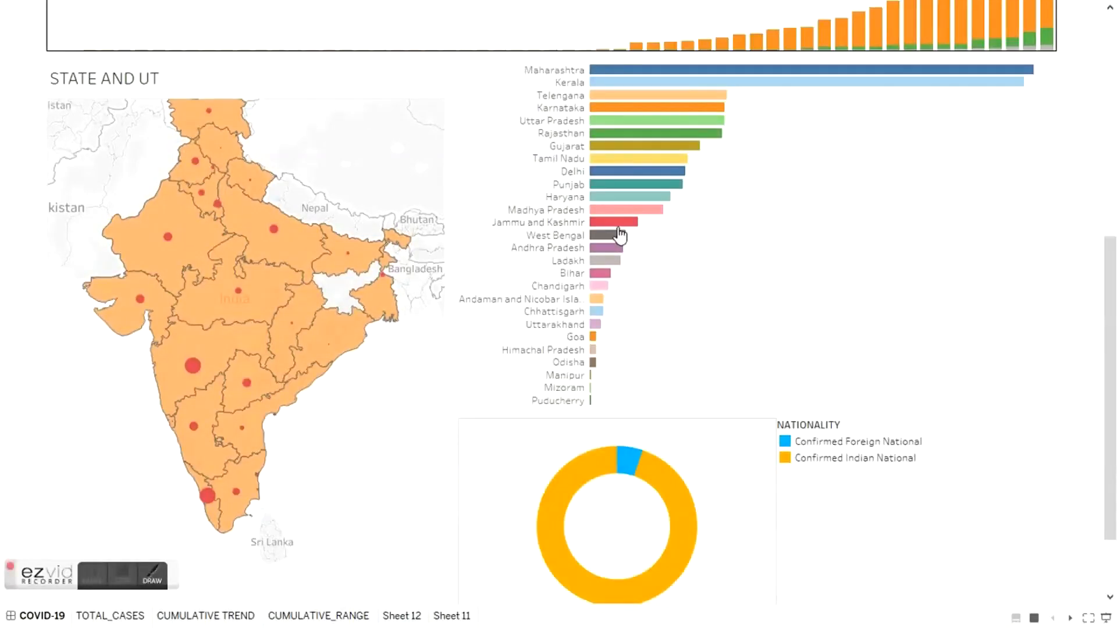
mouse_move(737, 175)
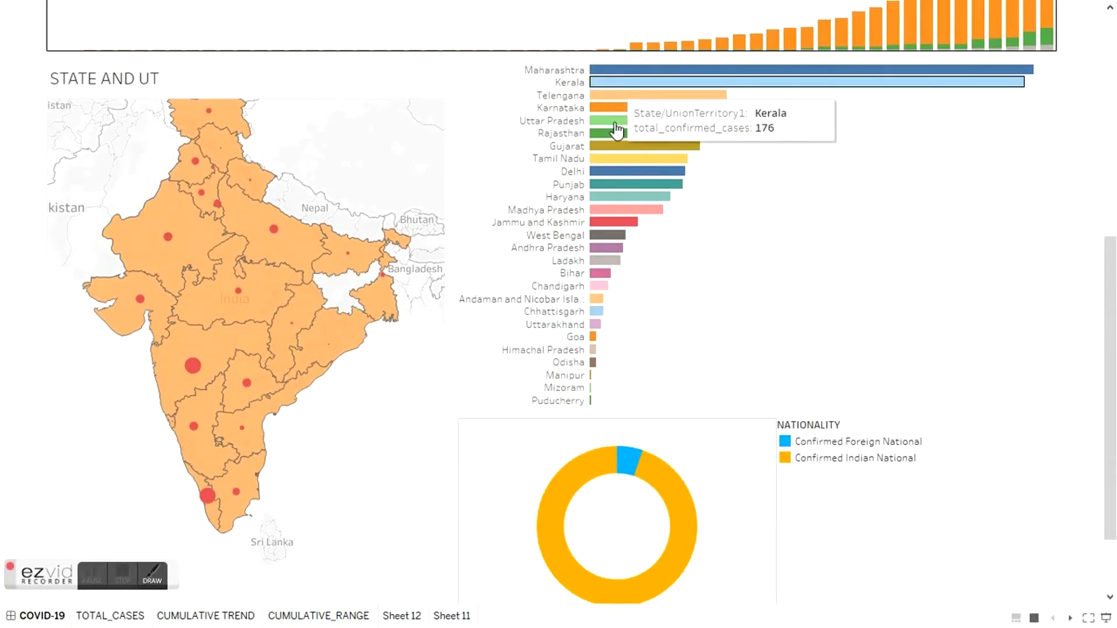
mouse_move(608, 266)
key("Escape")
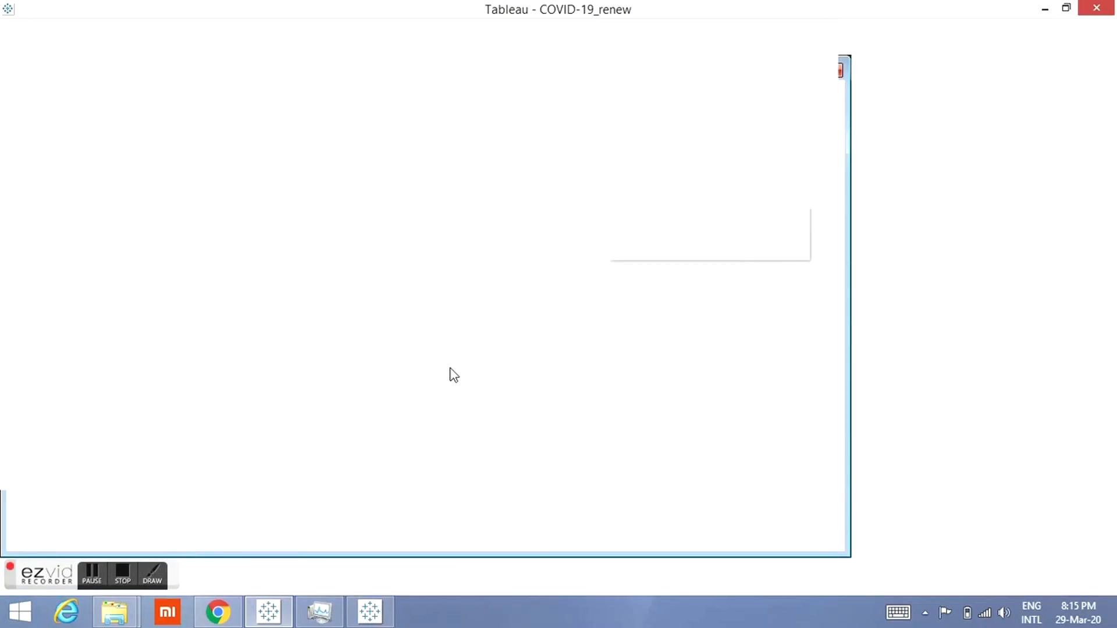
left_click(370, 612)
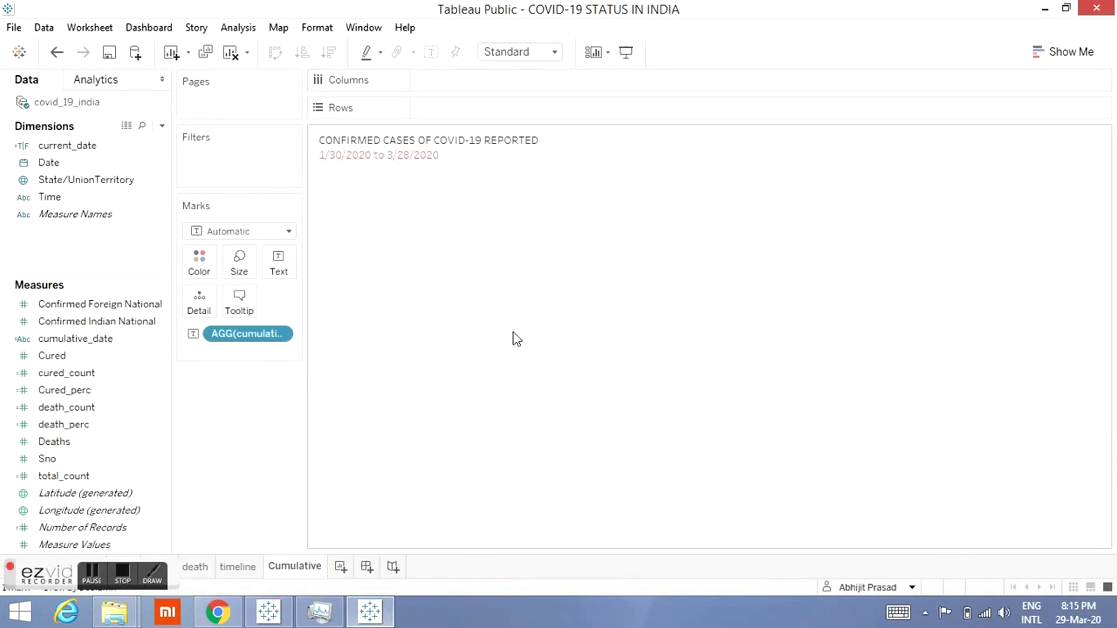
Step: Add a new worksheet and put State/UnionTerritory on Rows
left_click(341, 566)
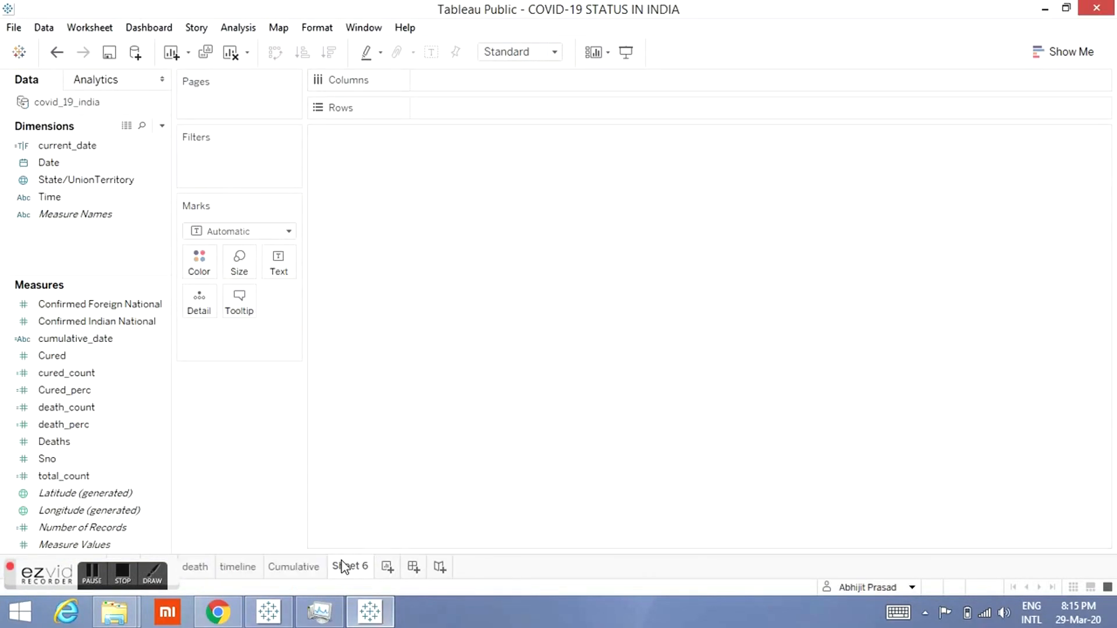
left_click(100, 181)
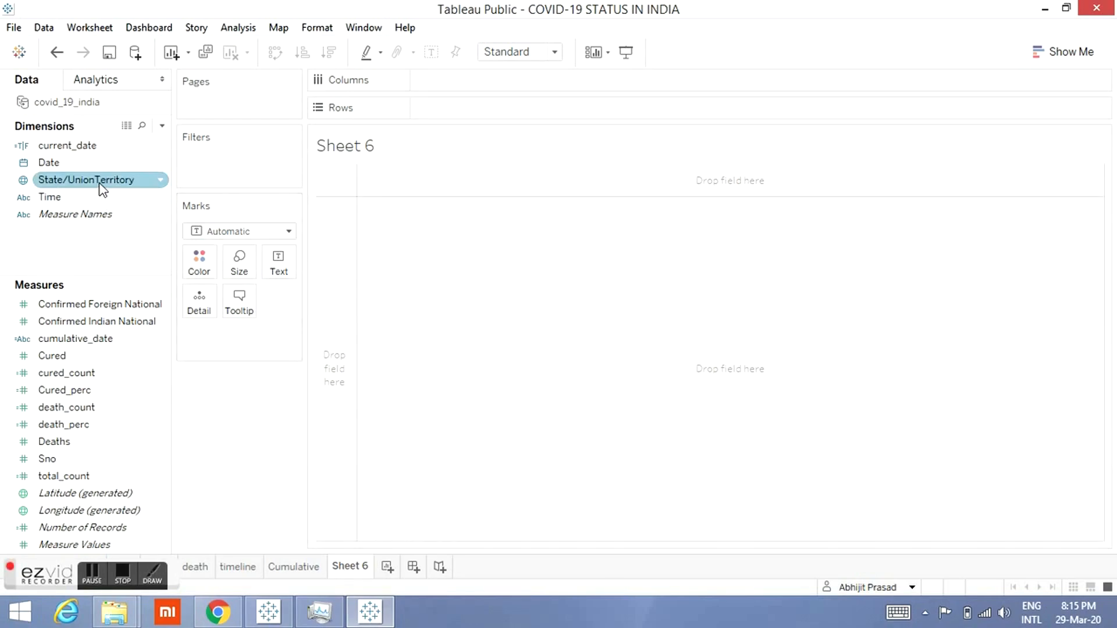
left_click_drag(102, 187, 482, 124)
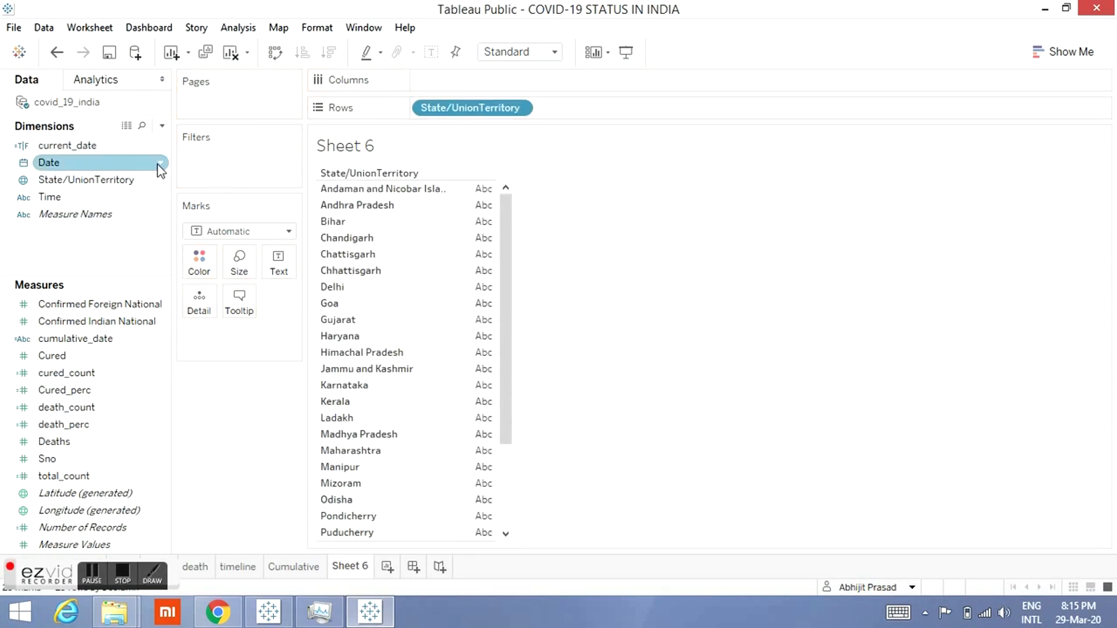
Step: Search the fields for total_count and place it on Columns
left_click(141, 125)
type("TOTA")
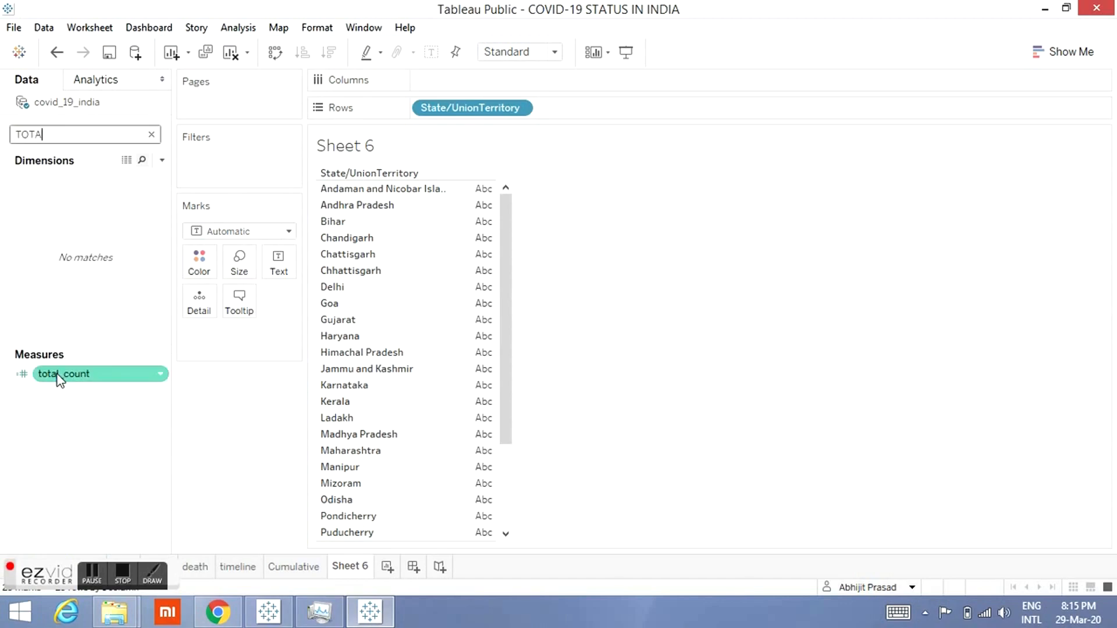
mouse_move(58, 375)
left_mouse_down()
mouse_move(488, 109)
mouse_move(449, 67)
mouse_move(447, 84)
left_mouse_up()
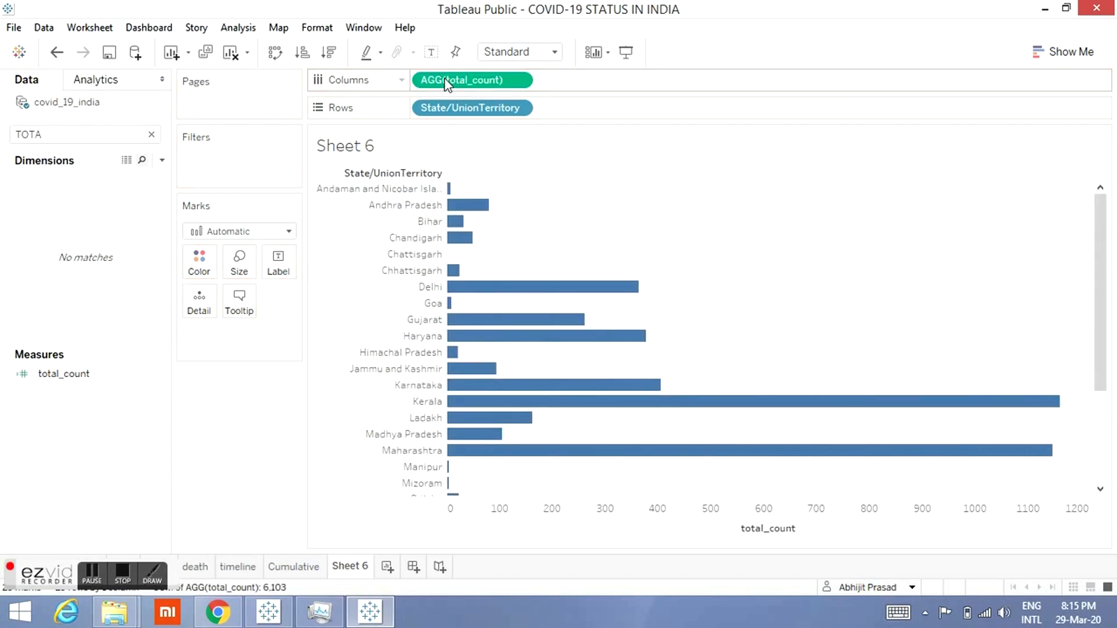
Step: Set the mark type to Bar and colour the bars by State/UnionTerritory
left_click(289, 233)
left_click(214, 268)
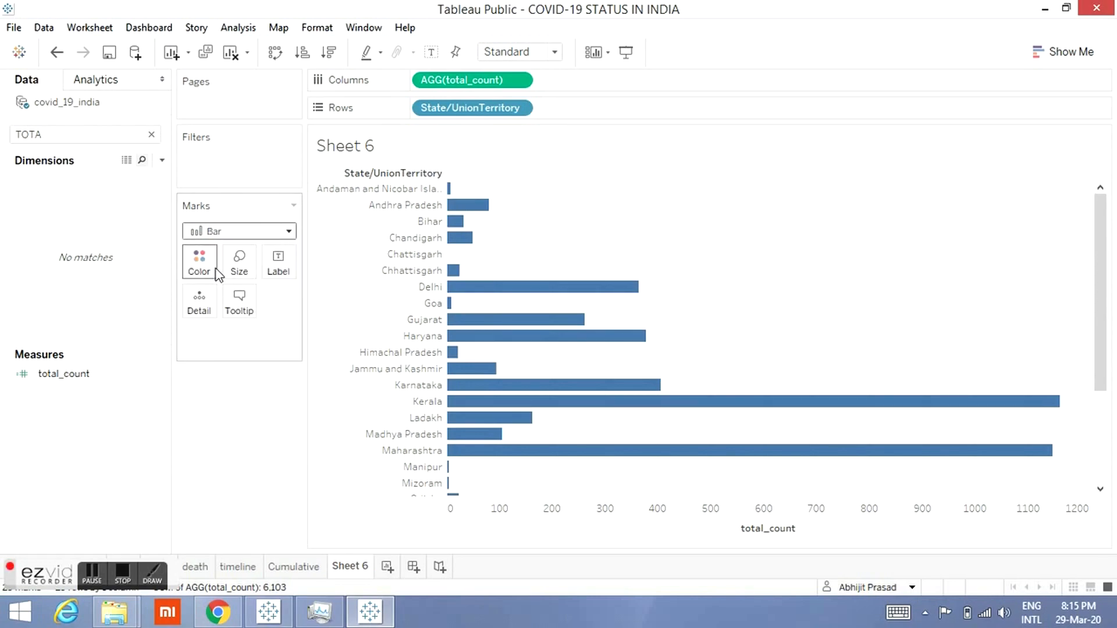
left_click(151, 136)
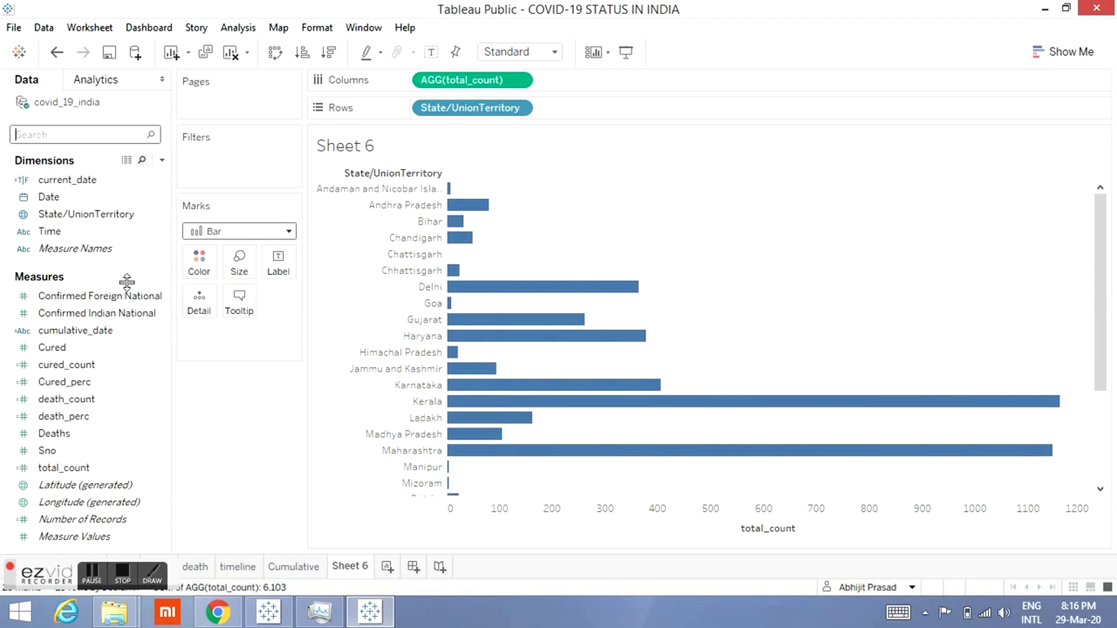
left_click(105, 297)
left_click_drag(79, 215, 204, 263)
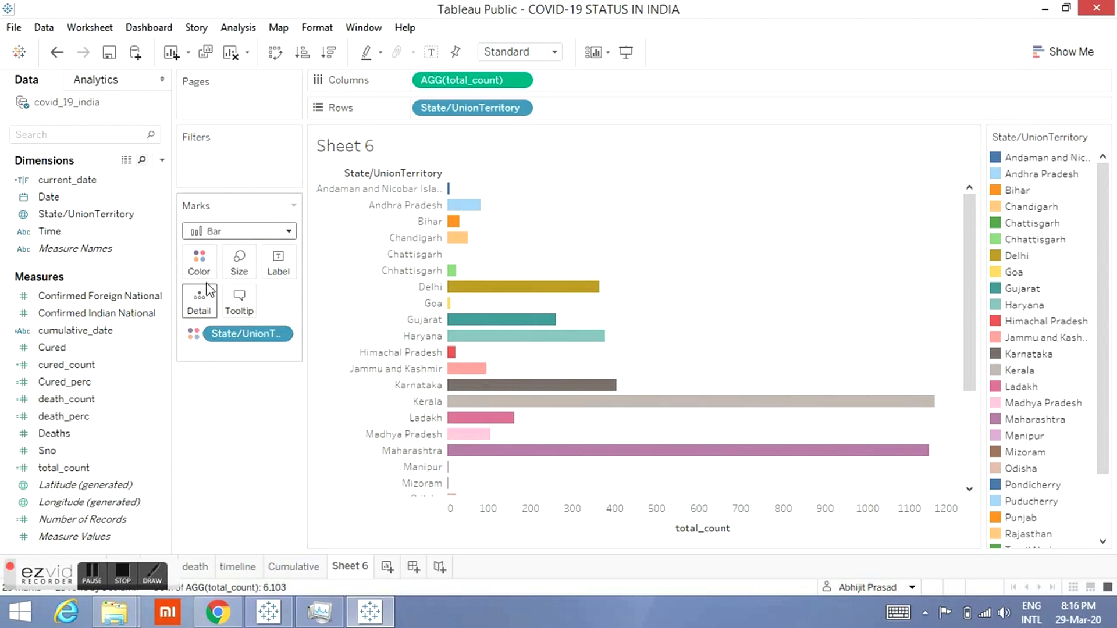
Step: Sort the State/UnionTerritory rows in descending order by the total_count field
right_click(490, 112)
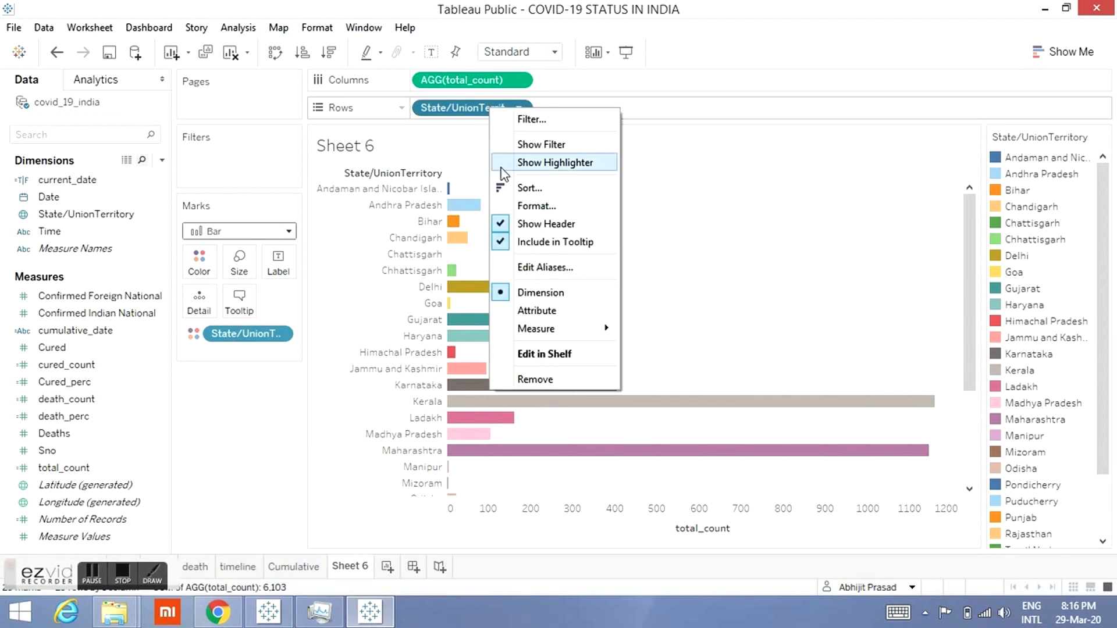
left_click(516, 192)
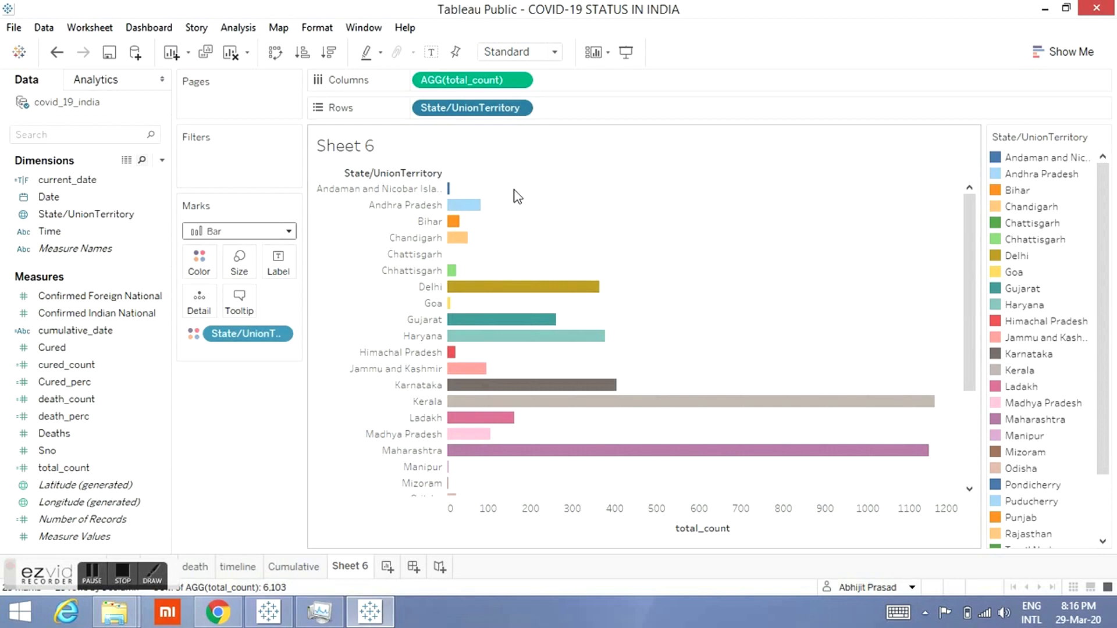
right_click(500, 114)
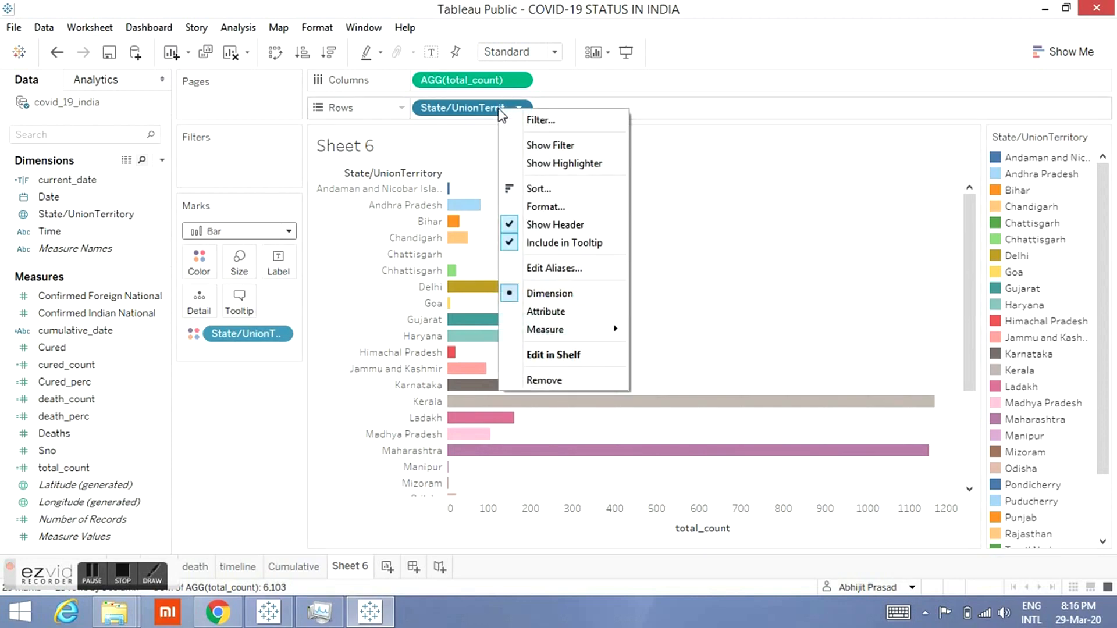
left_click(517, 186)
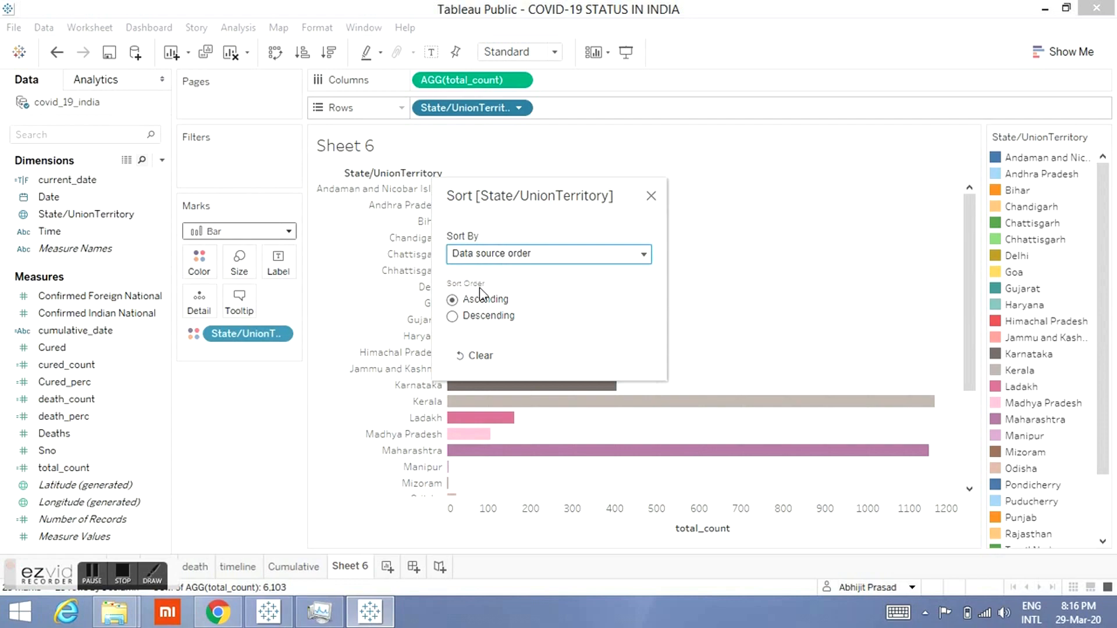
left_click(569, 258)
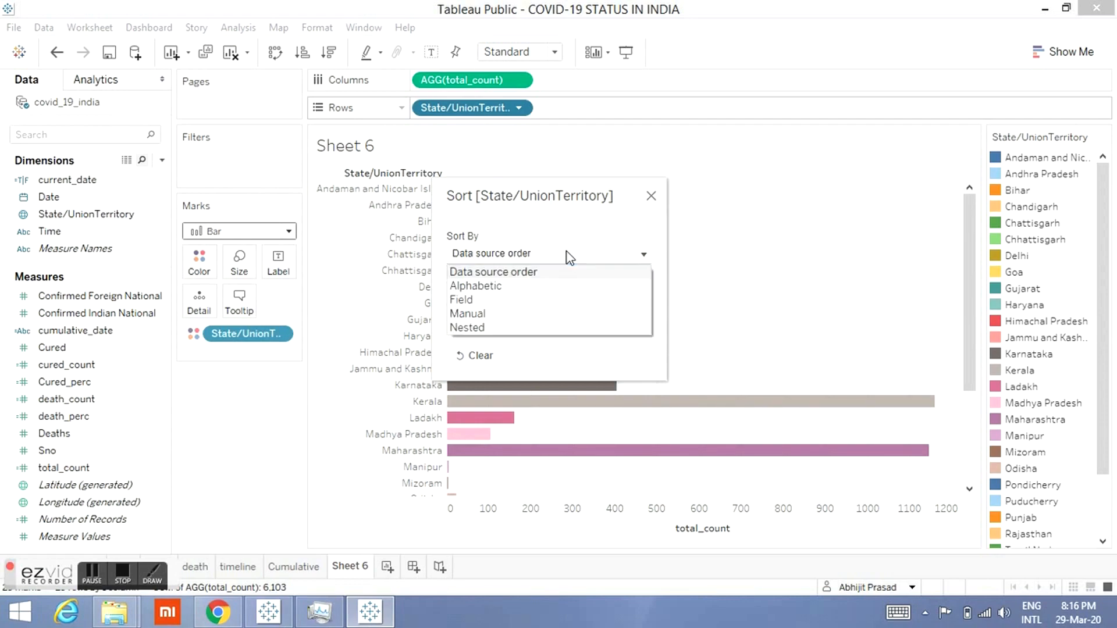
left_click(470, 300)
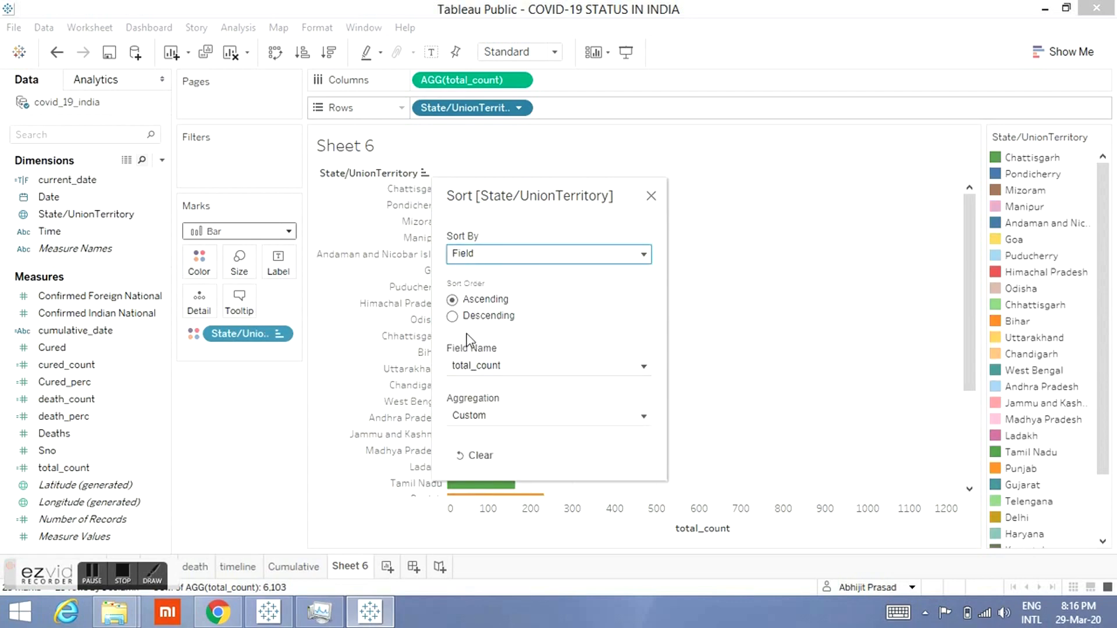
left_click(454, 317)
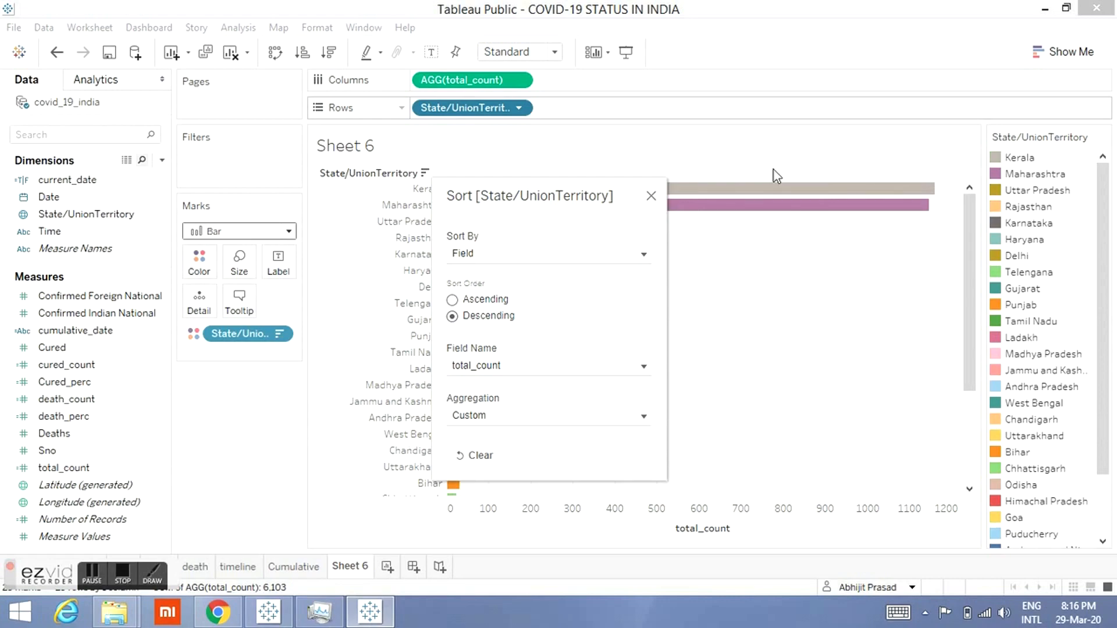
left_click(651, 197)
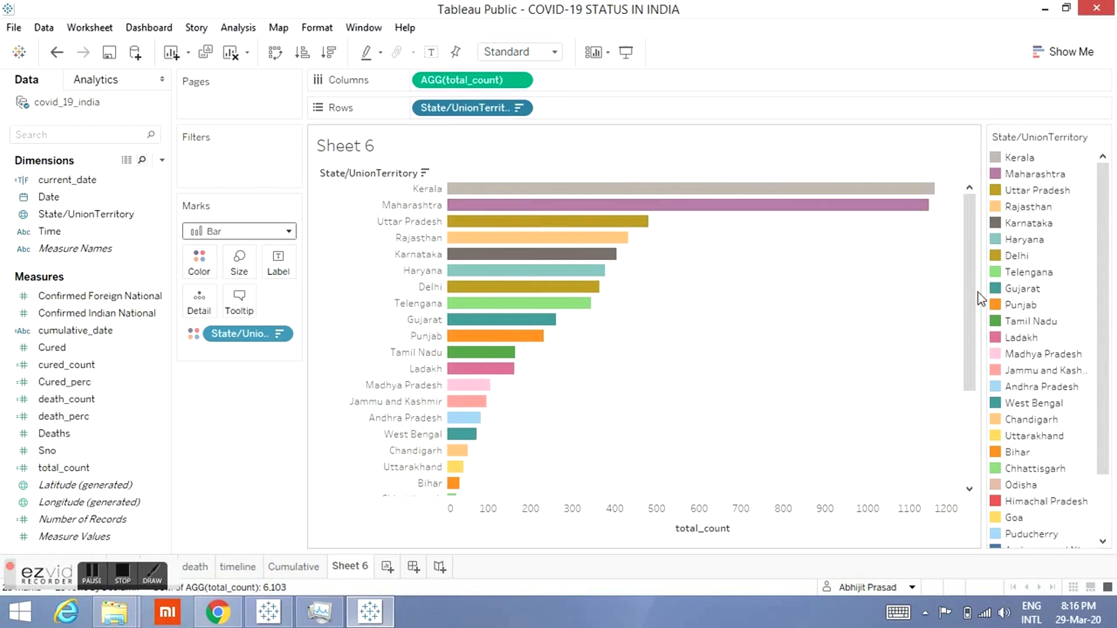
Step: Filter the bar chart sheet to current_date True
left_click_drag(969, 317, 970, 256)
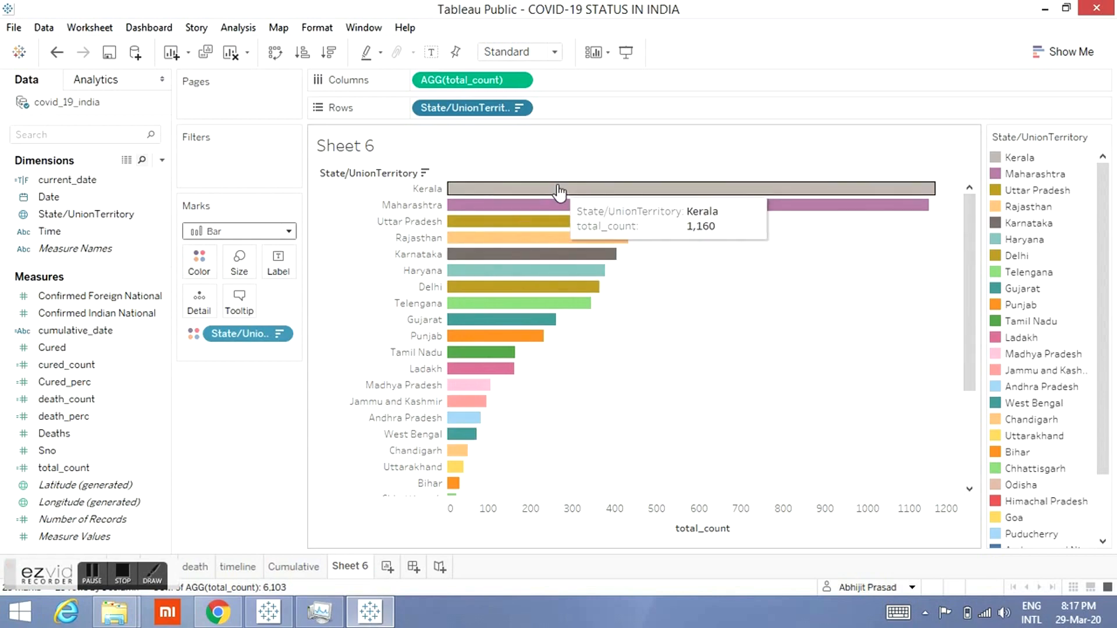
left_click_drag(72, 182, 209, 163)
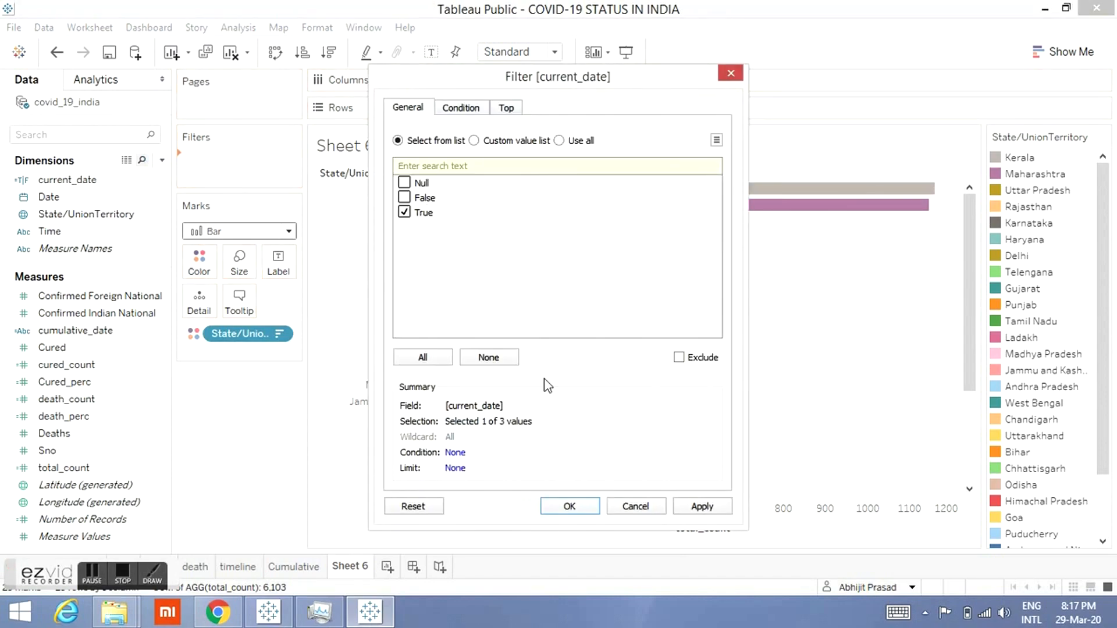
left_click(565, 508)
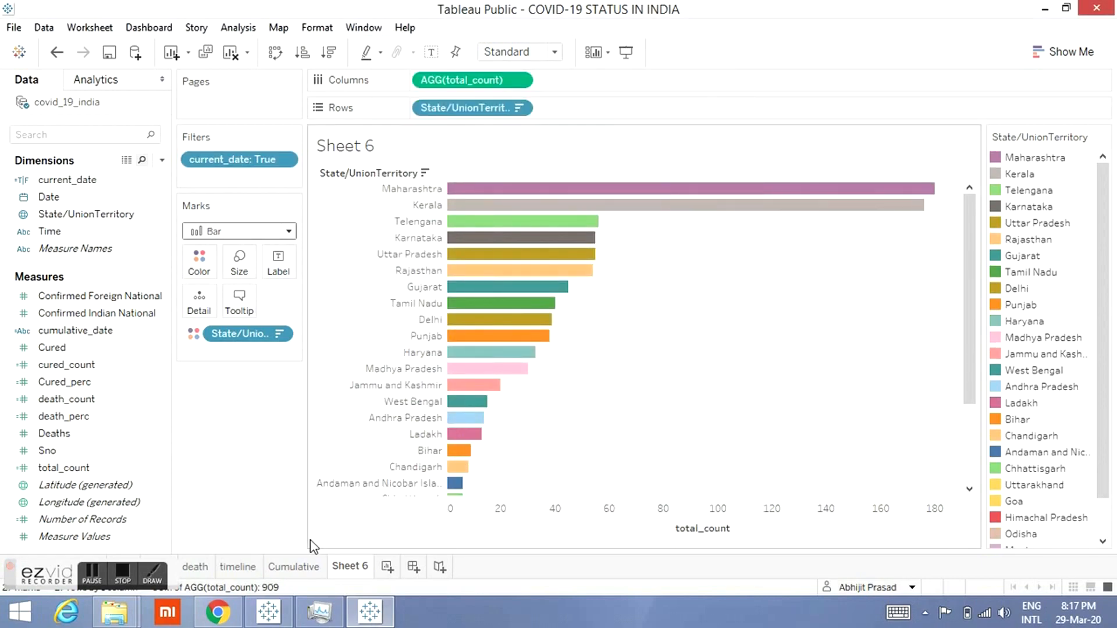
Step: Try filtering the timeline sheet to current_date True, then remove that filter again
left_click(237, 566)
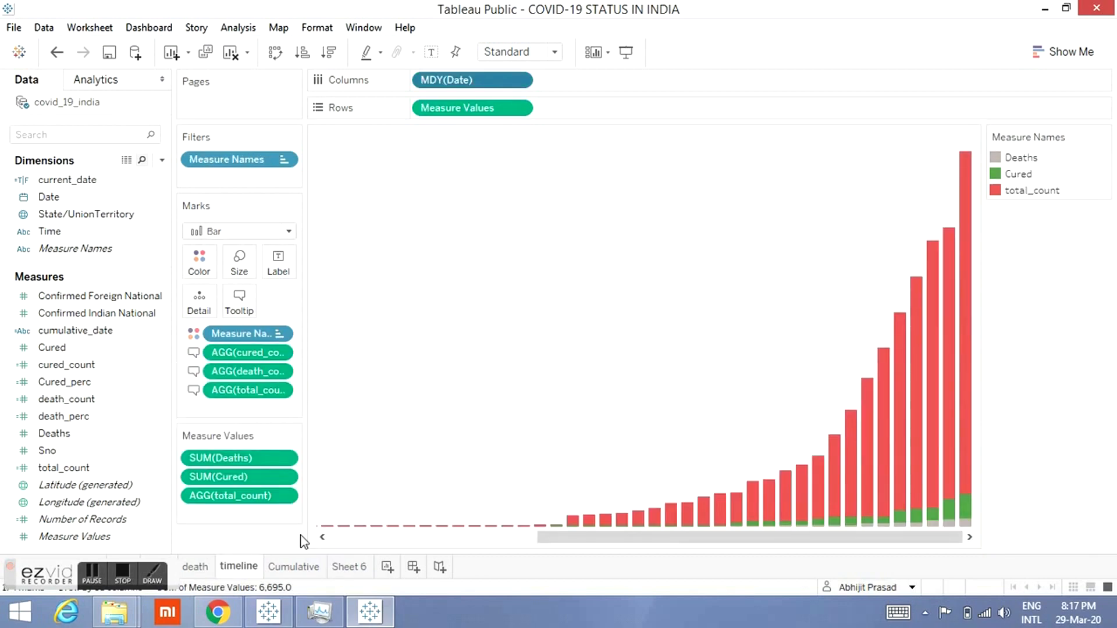
left_click(82, 181)
mouse_move(83, 183)
left_mouse_down()
mouse_move(184, 164)
mouse_move(212, 174)
left_mouse_up()
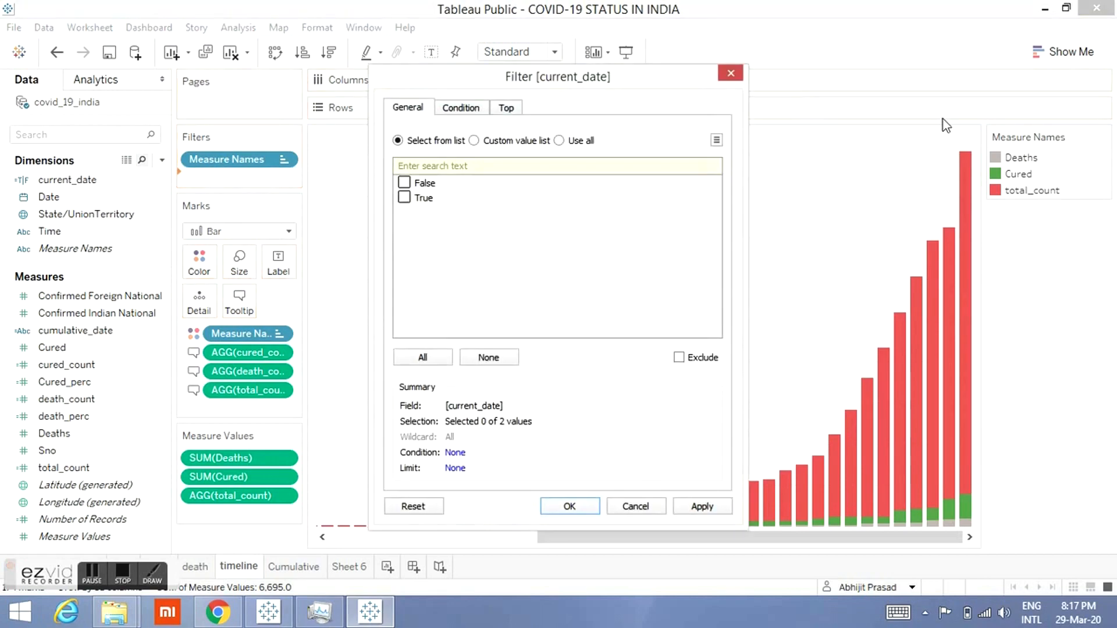
left_click(731, 73)
mouse_move(967, 200)
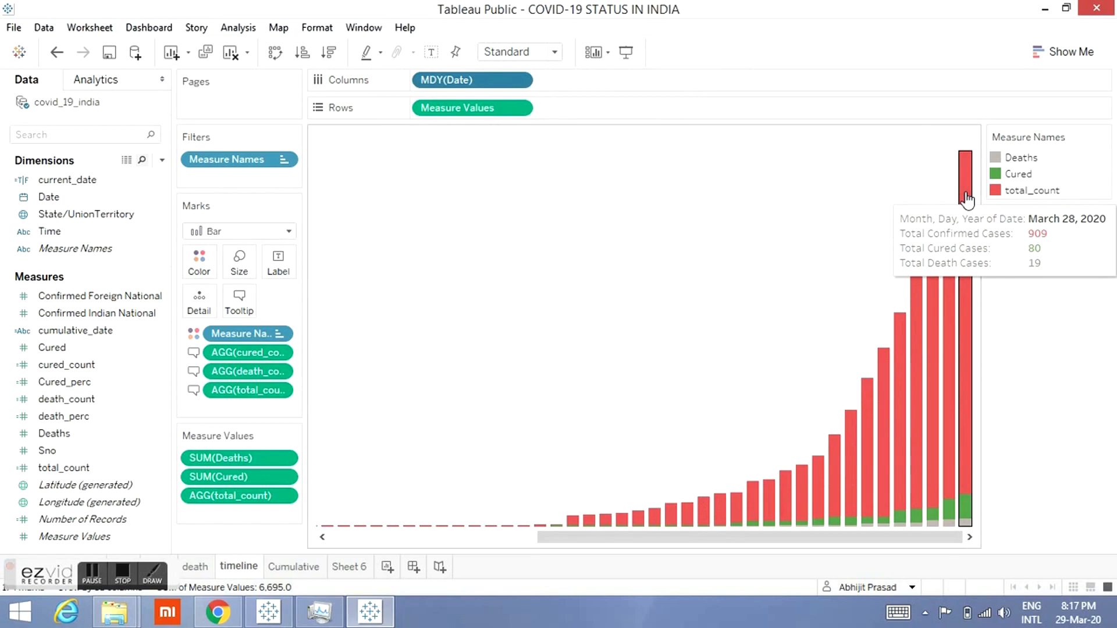
mouse_move(948, 343)
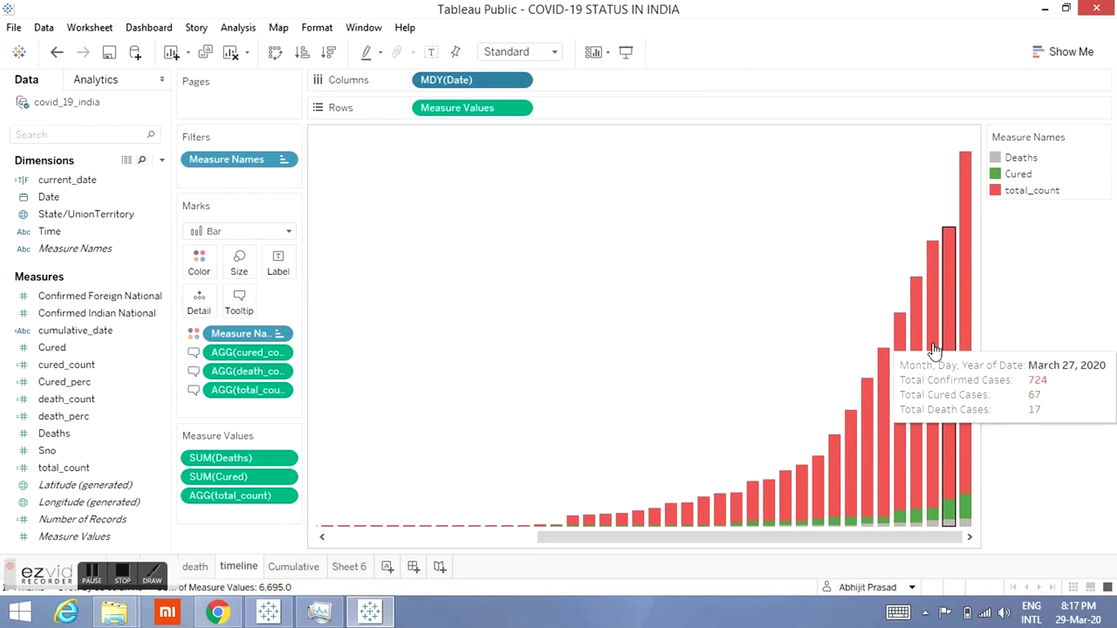
mouse_move(911, 360)
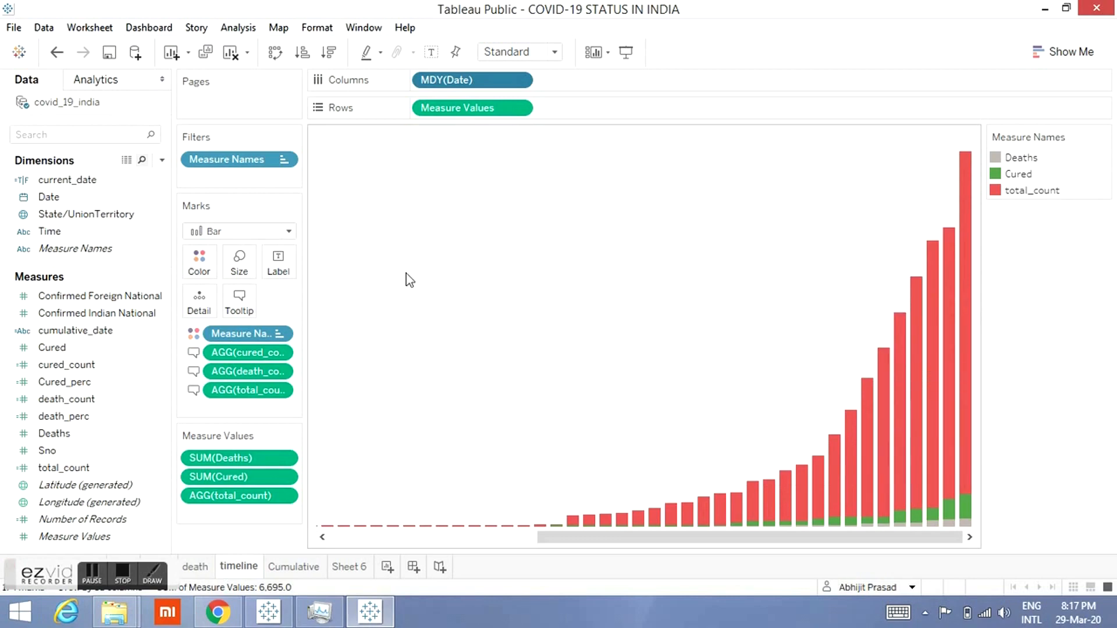
left_click_drag(71, 180, 211, 179)
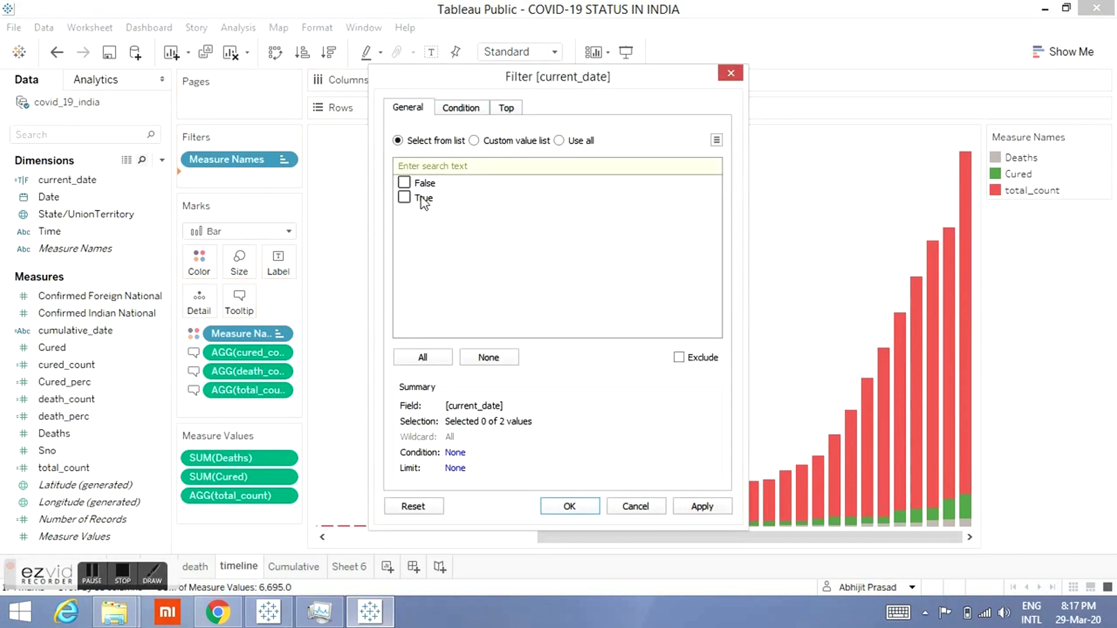
left_click(404, 197)
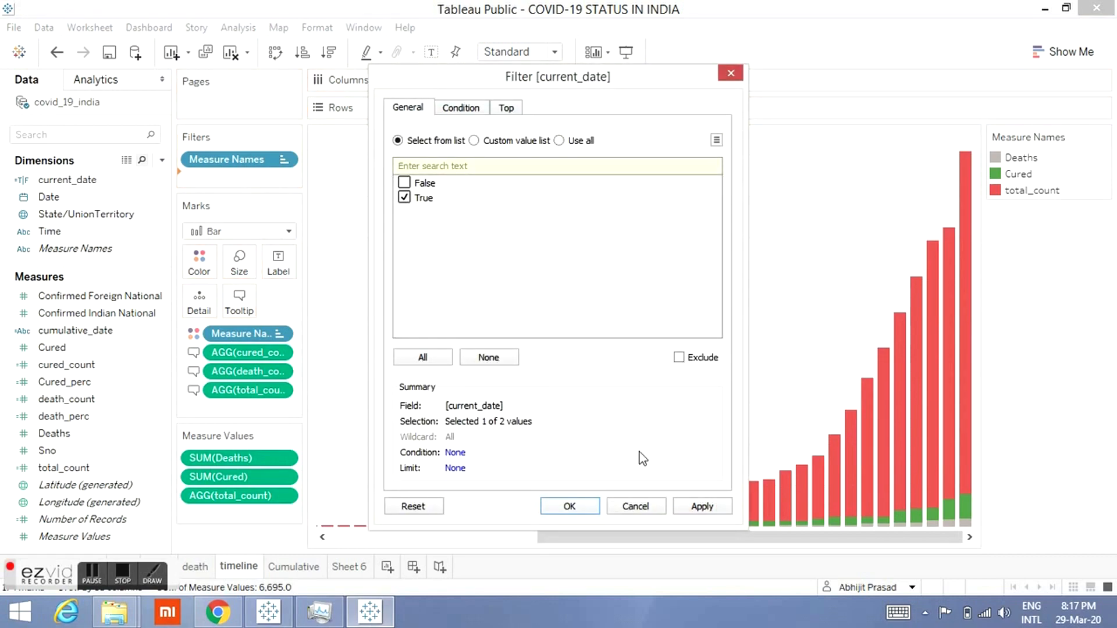
left_click(571, 506)
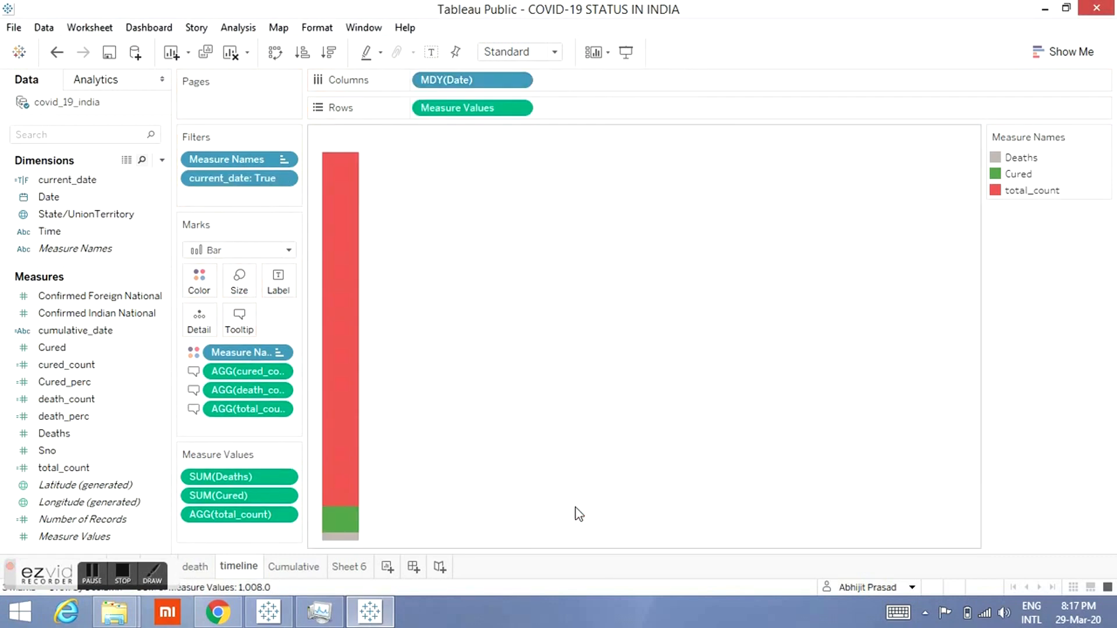
right_click(263, 182)
left_click(326, 384)
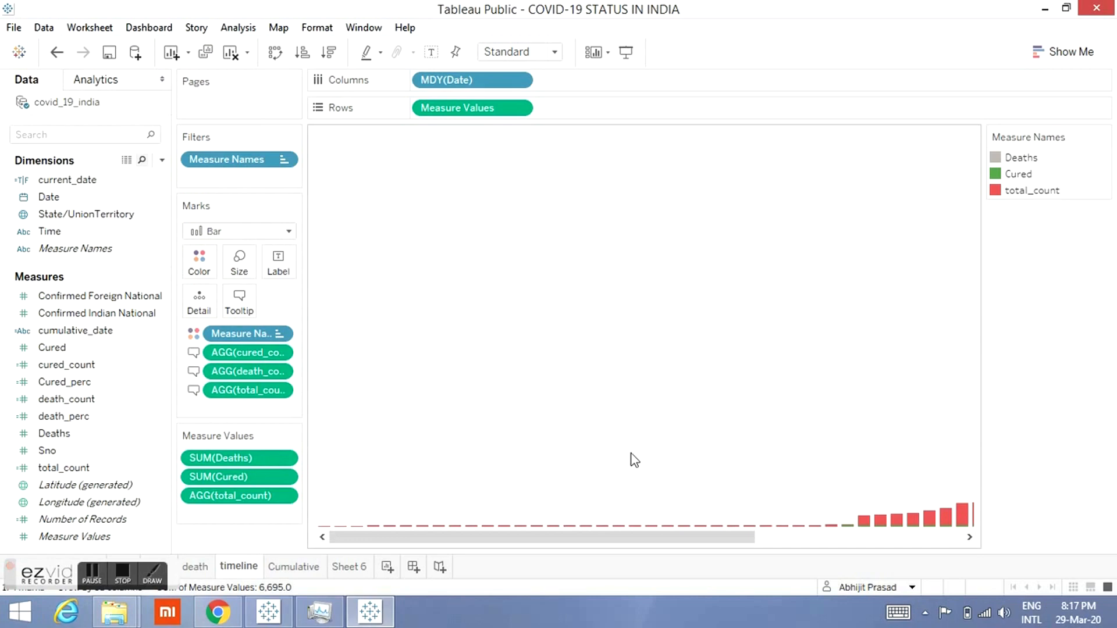
Step: Compare the state bar chart sheet with the reference dashboard and return to the workbook
left_click(875, 539)
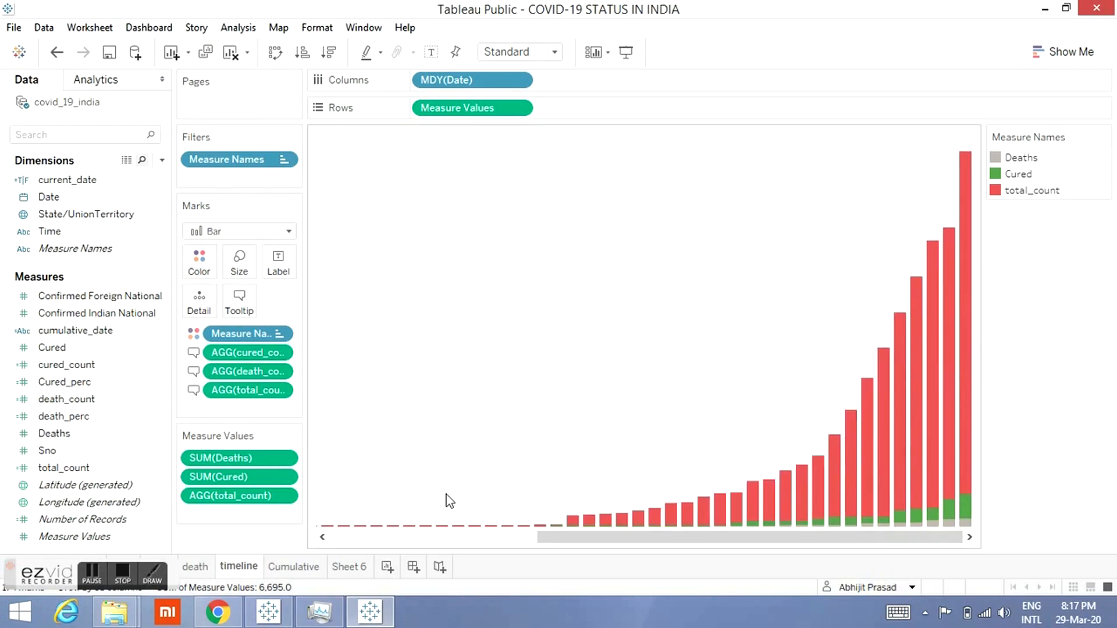
left_click(360, 567)
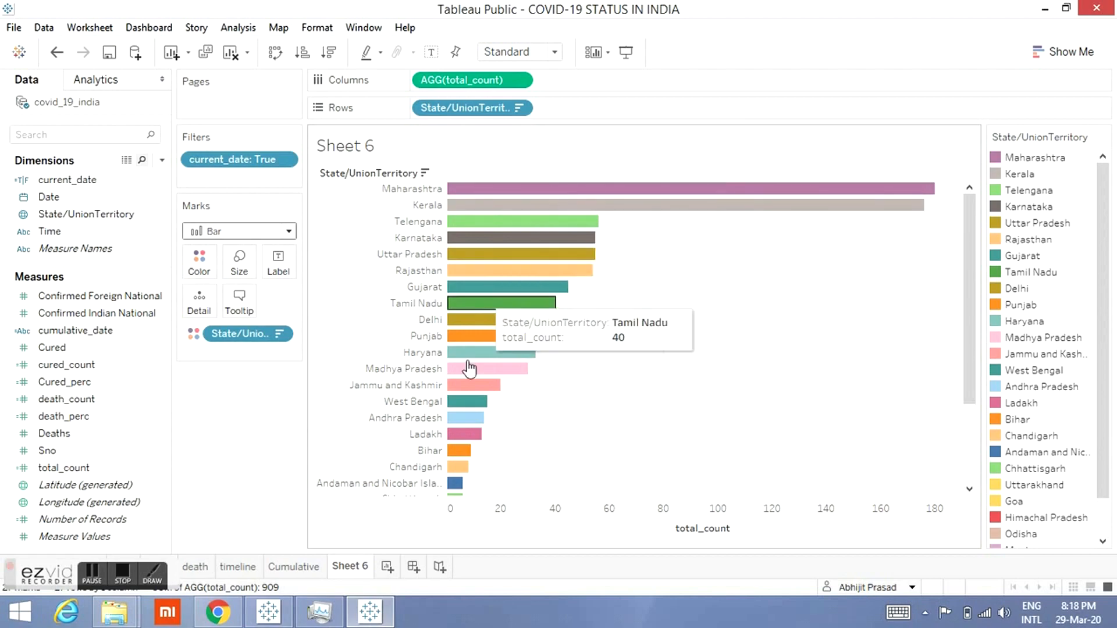
left_click_drag(970, 297, 975, 394)
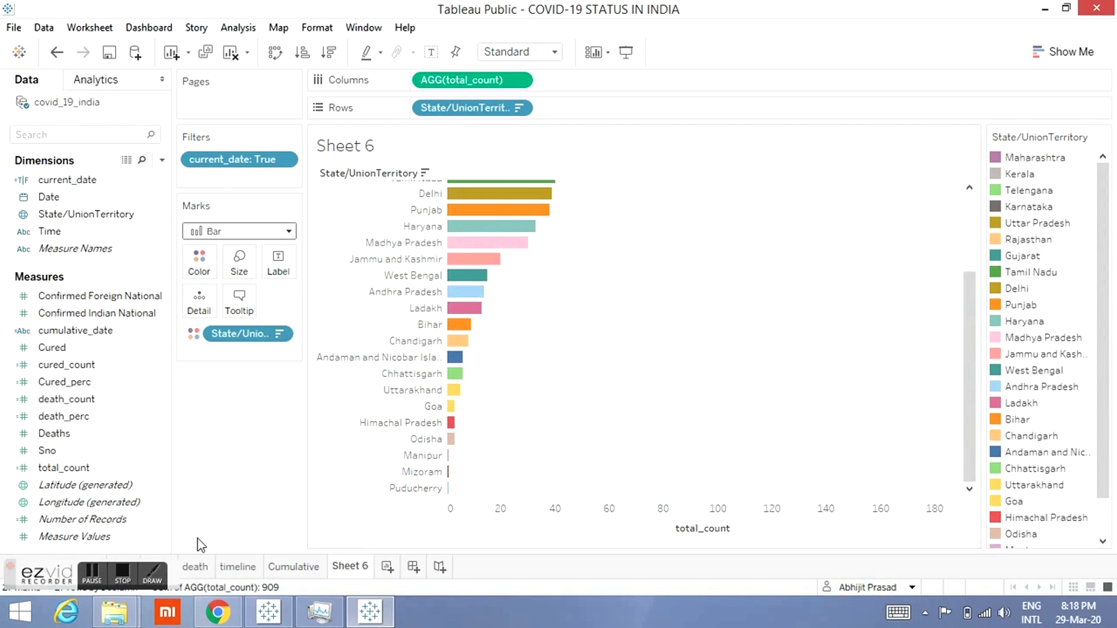
left_click(126, 574)
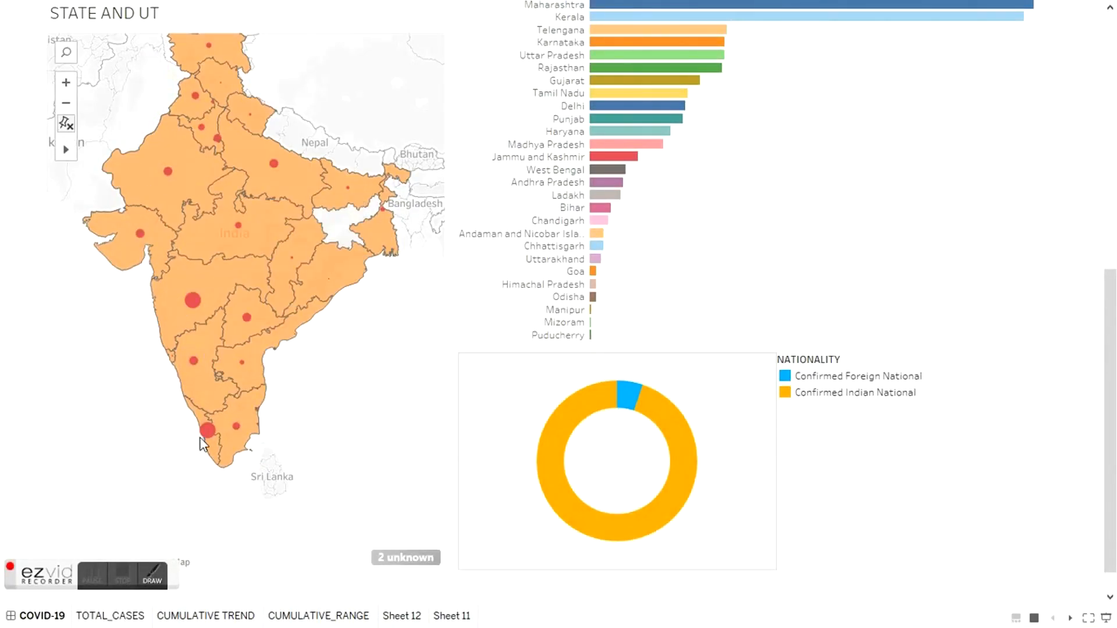
key("Escape")
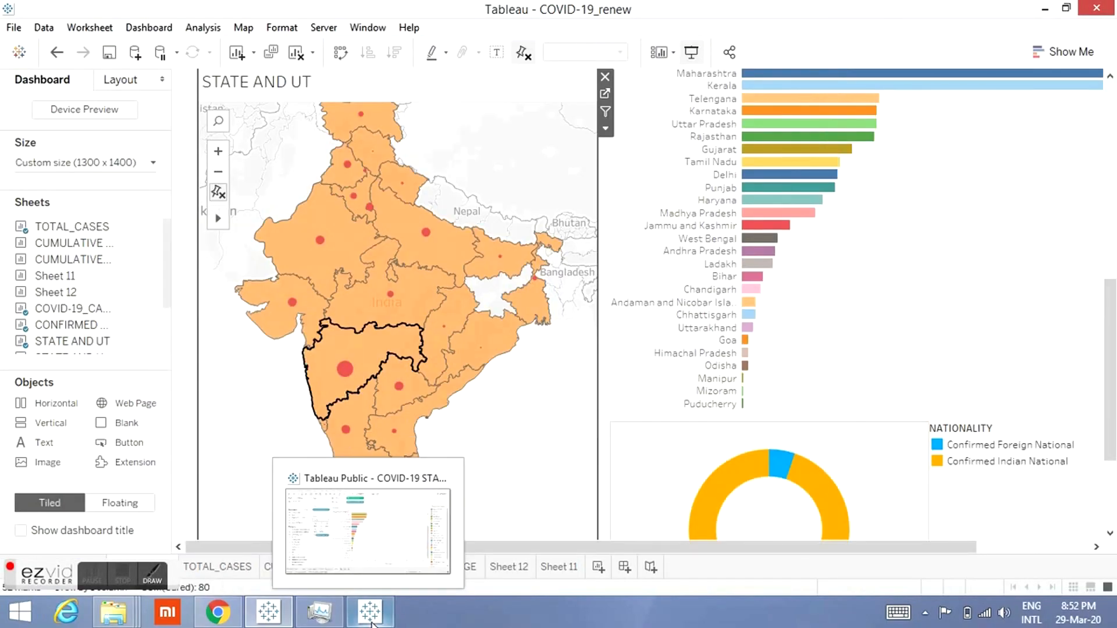
left_click(370, 612)
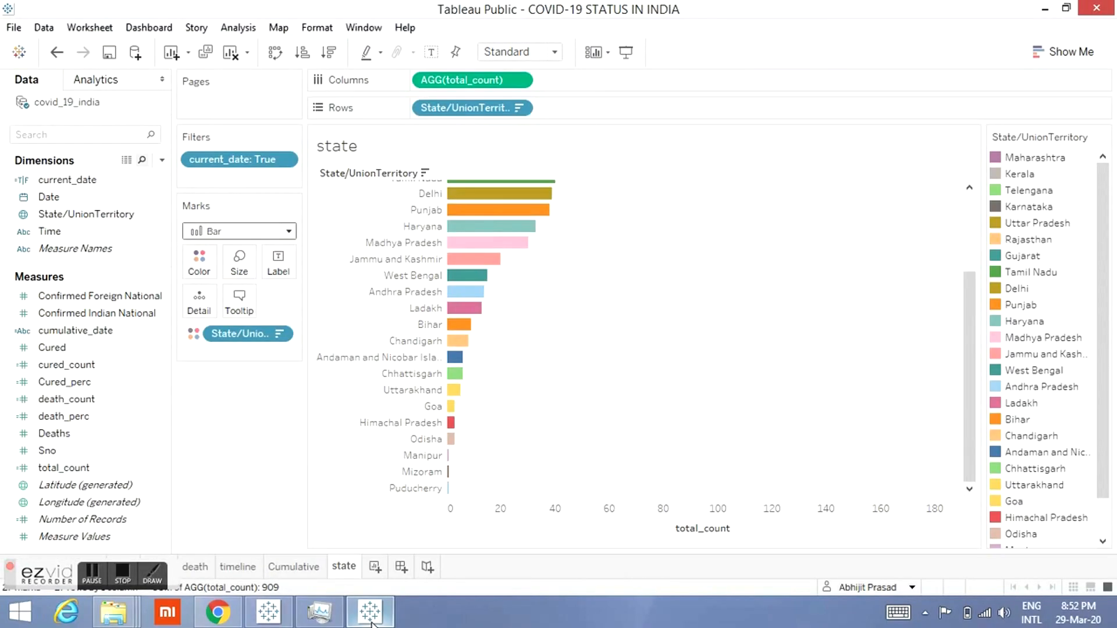
Step: Add a new worksheet, add State/UnionTerritory to it as a map, and size the points by total_count
left_click(376, 568)
left_click(124, 201)
right_click(117, 214)
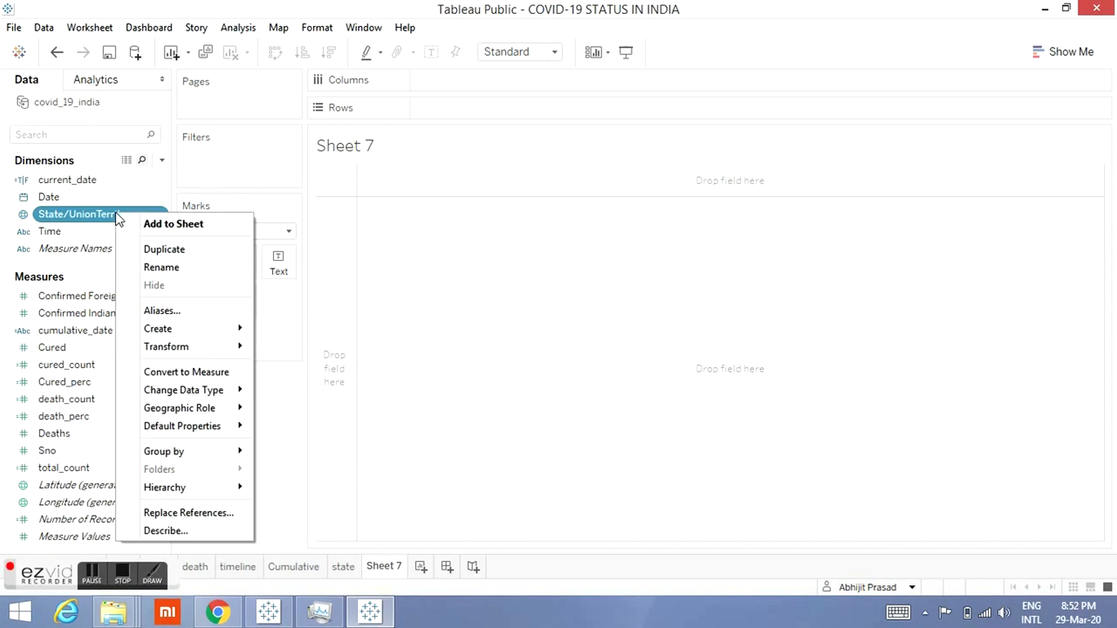
left_click(155, 230)
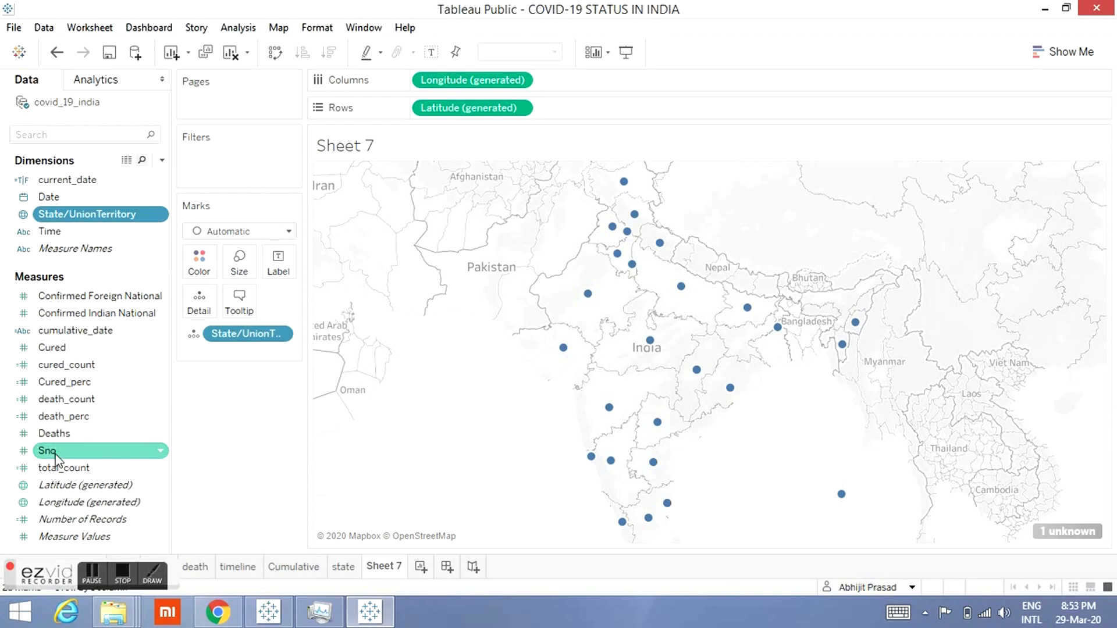
mouse_move(627, 266)
mouse_move(588, 294)
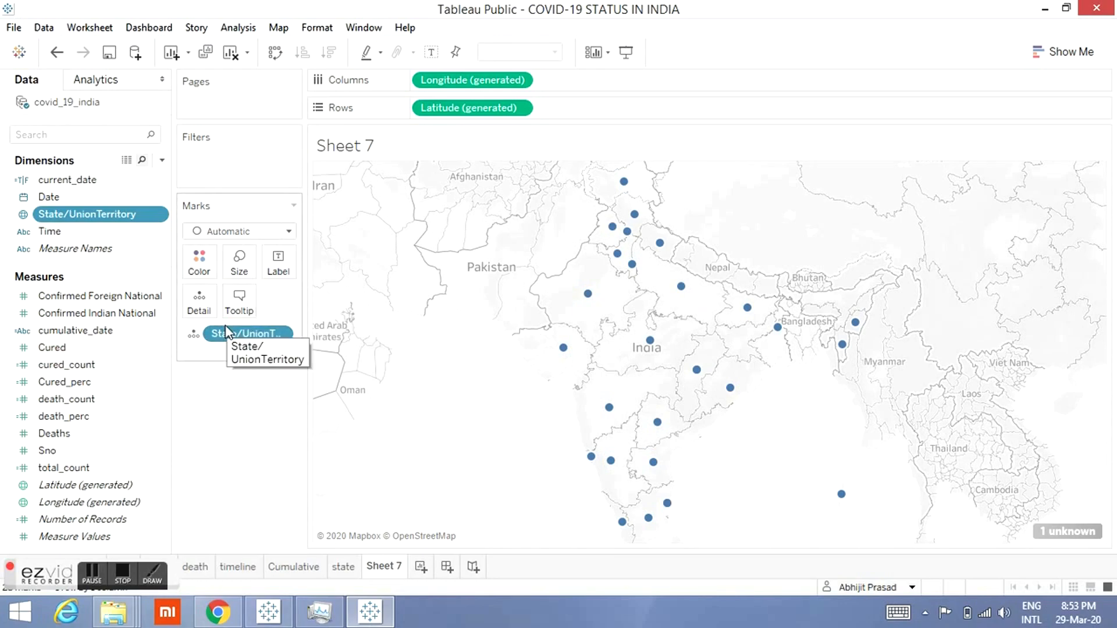
left_click_drag(63, 470, 237, 256)
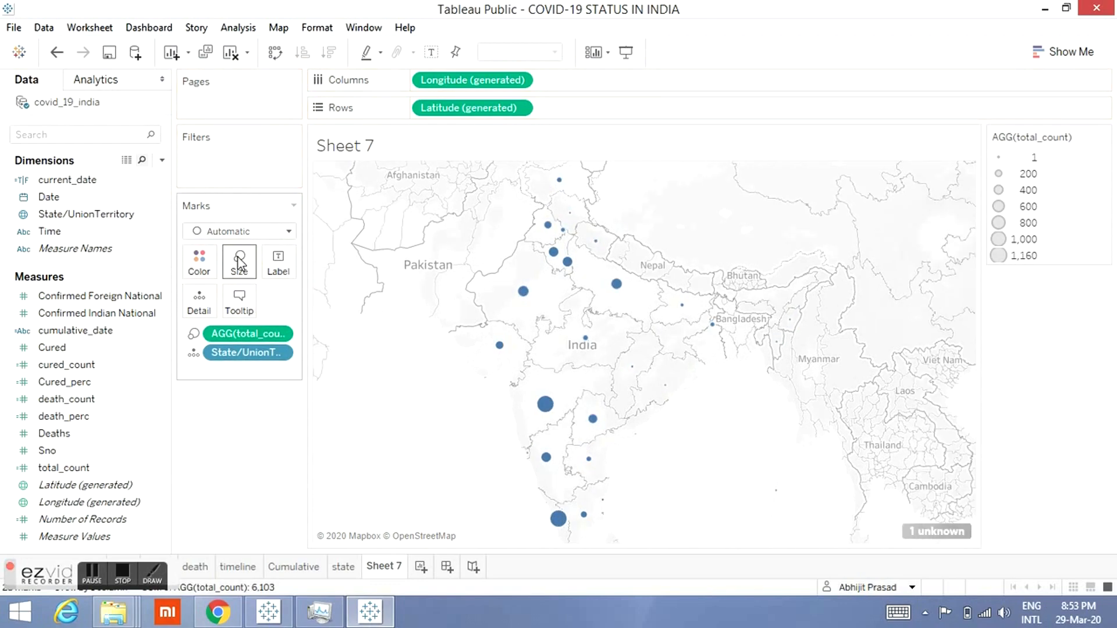
Step: Filter the map sheet to current_date True
mouse_move(556, 520)
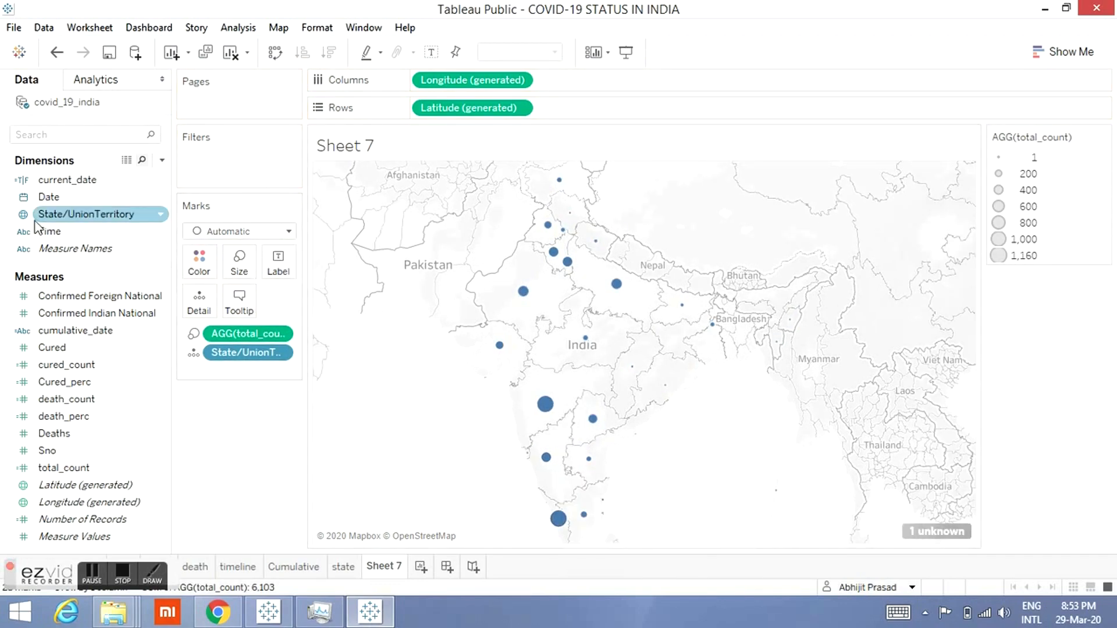
left_click_drag(64, 189, 200, 161)
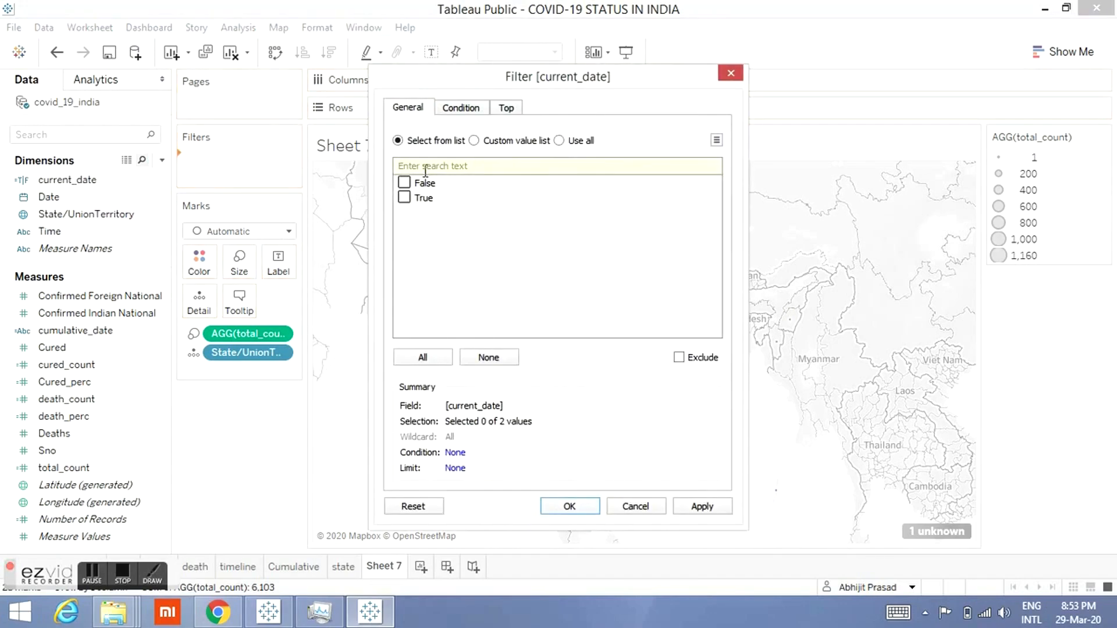
left_click(569, 505)
mouse_move(555, 519)
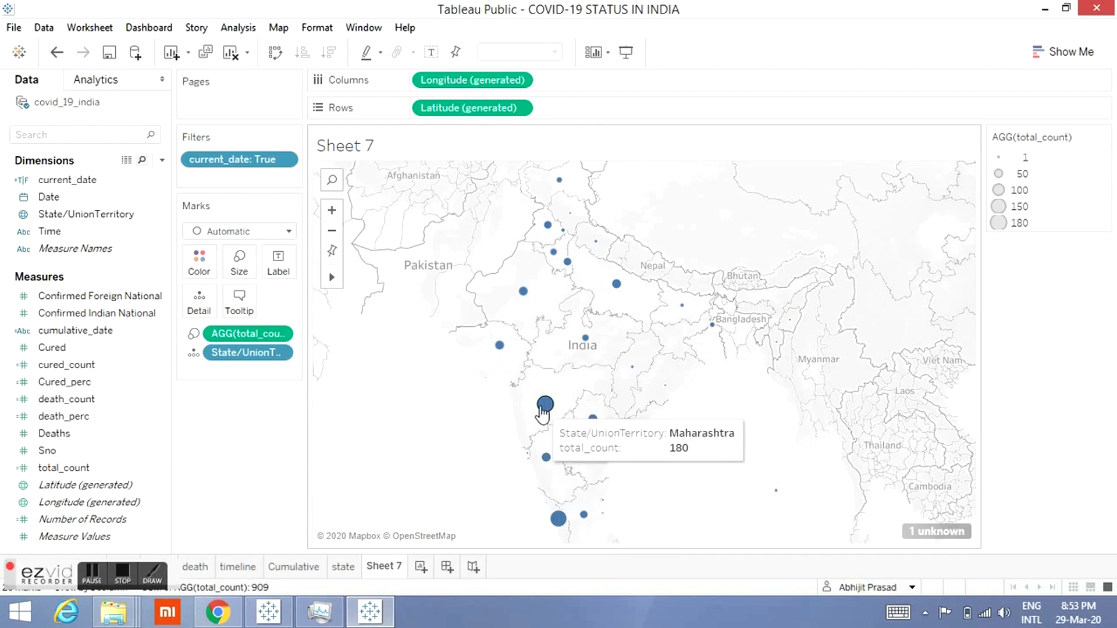
Step: Colour the map's circle marks red
mouse_move(713, 325)
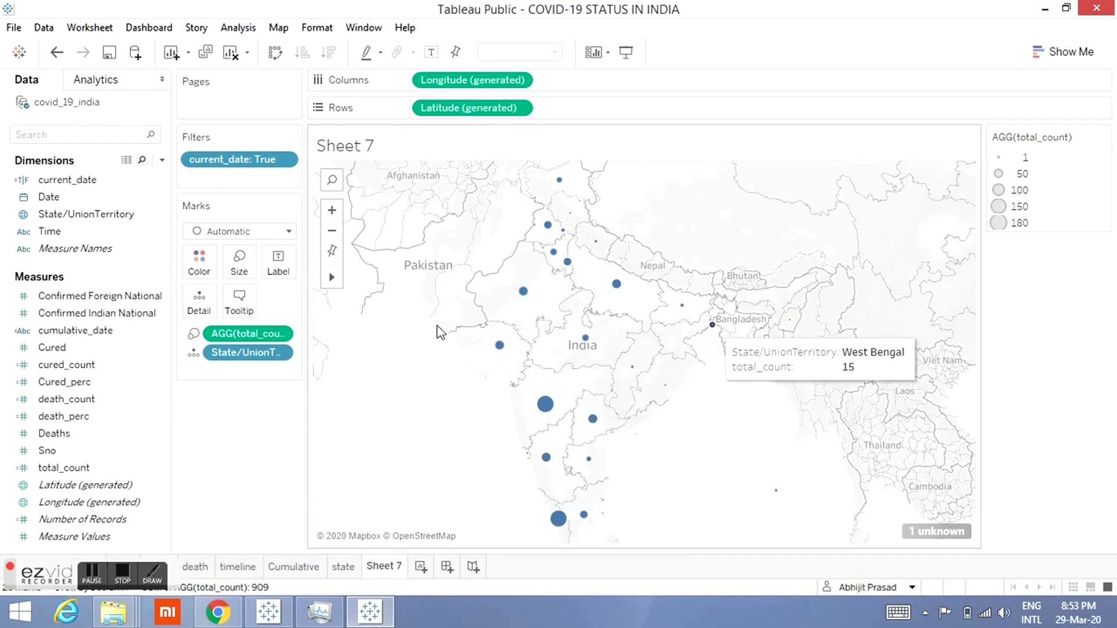
left_click(199, 267)
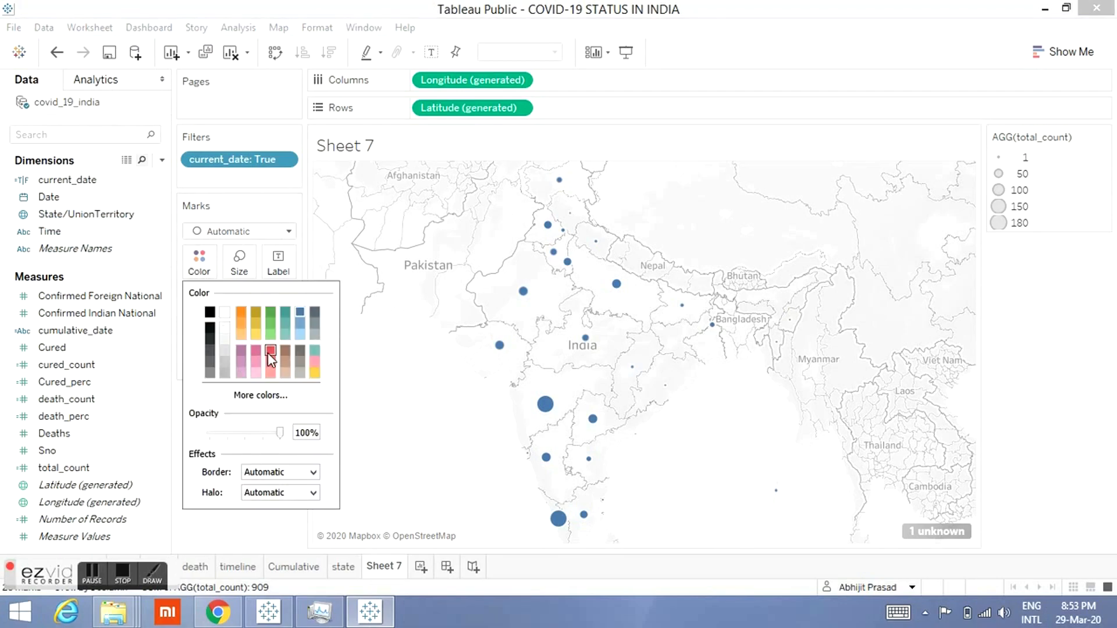
left_click(395, 434)
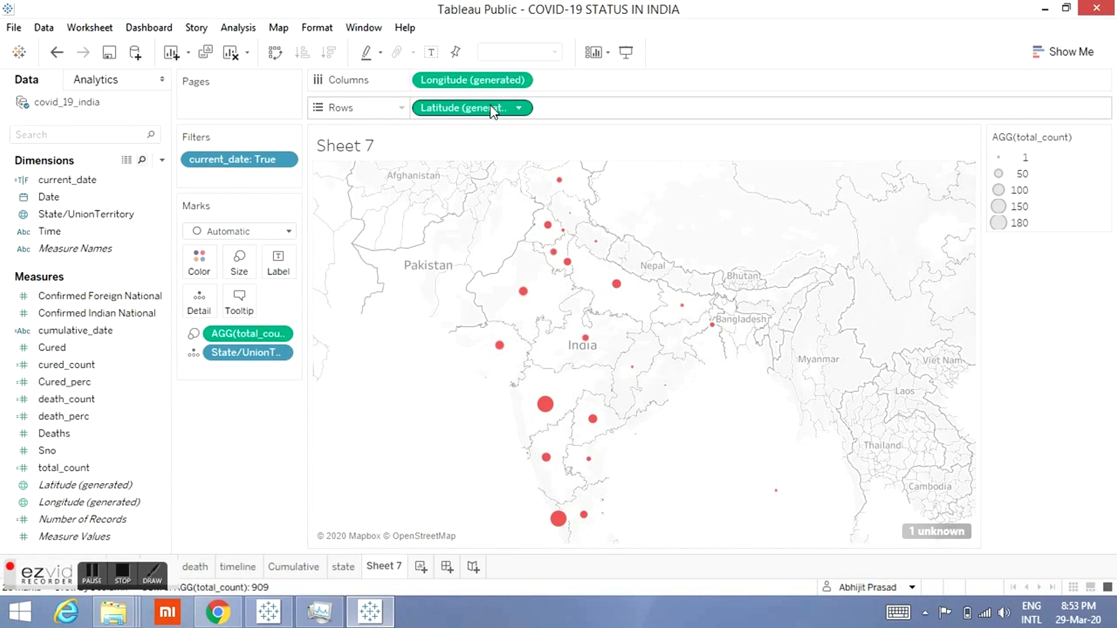
Step: Duplicate Latitude (generated) on Rows, and in the second layer remove the total_count size and switch its mark type to Map
left_click_drag(493, 110, 618, 114)
left_click_drag(503, 116, 624, 110)
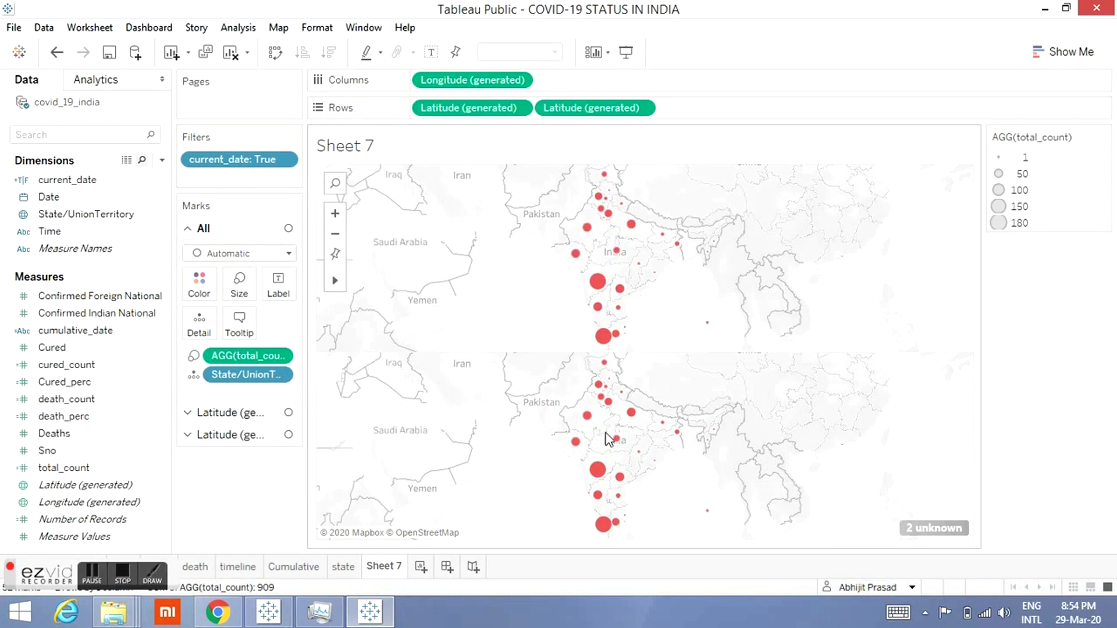
left_click(240, 434)
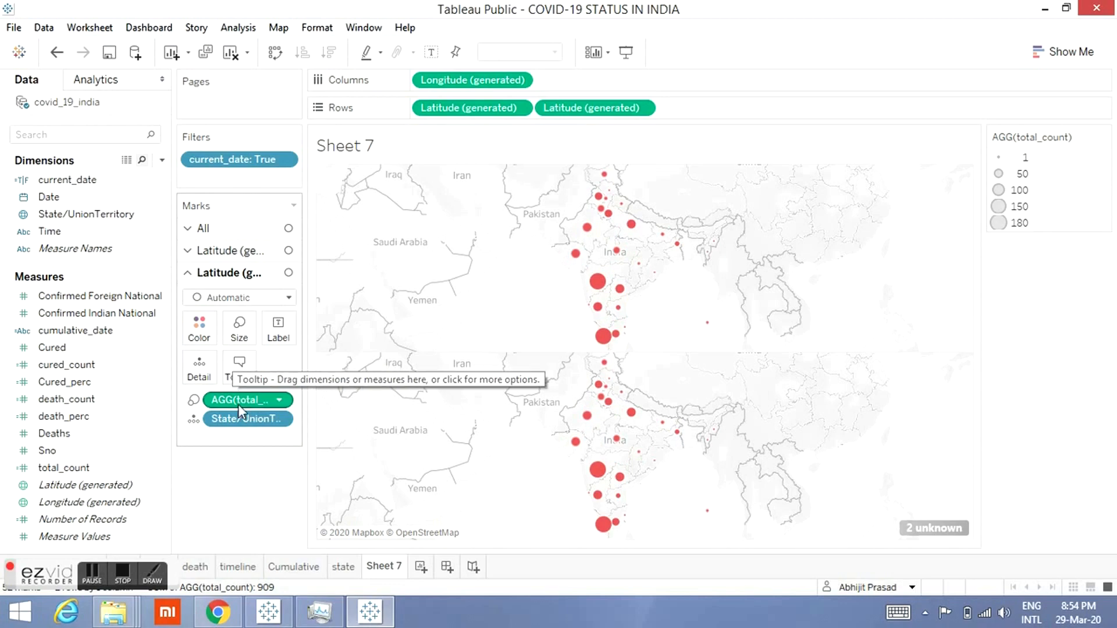
left_click_drag(246, 407, 247, 470)
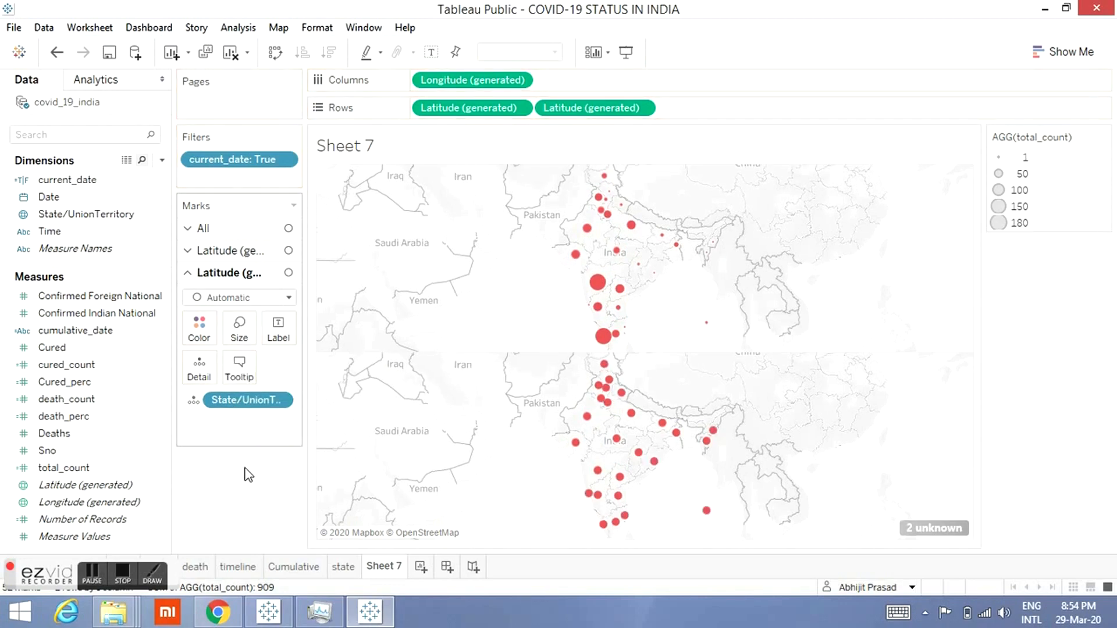
left_click(288, 298)
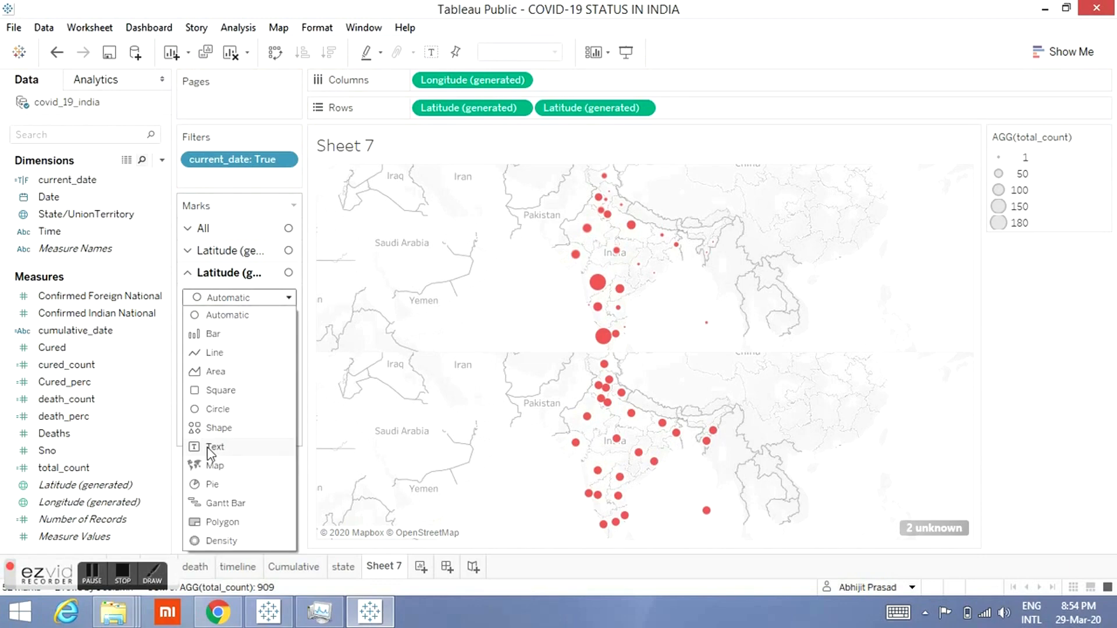
left_click(211, 466)
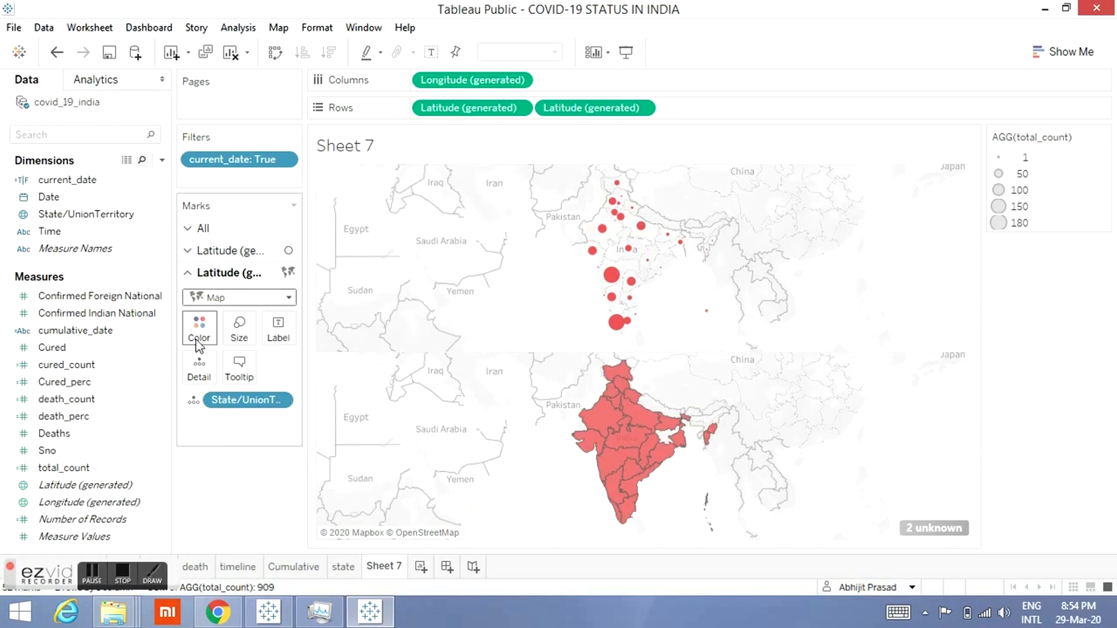
Step: Colour the filled-map layer orange
left_click(199, 337)
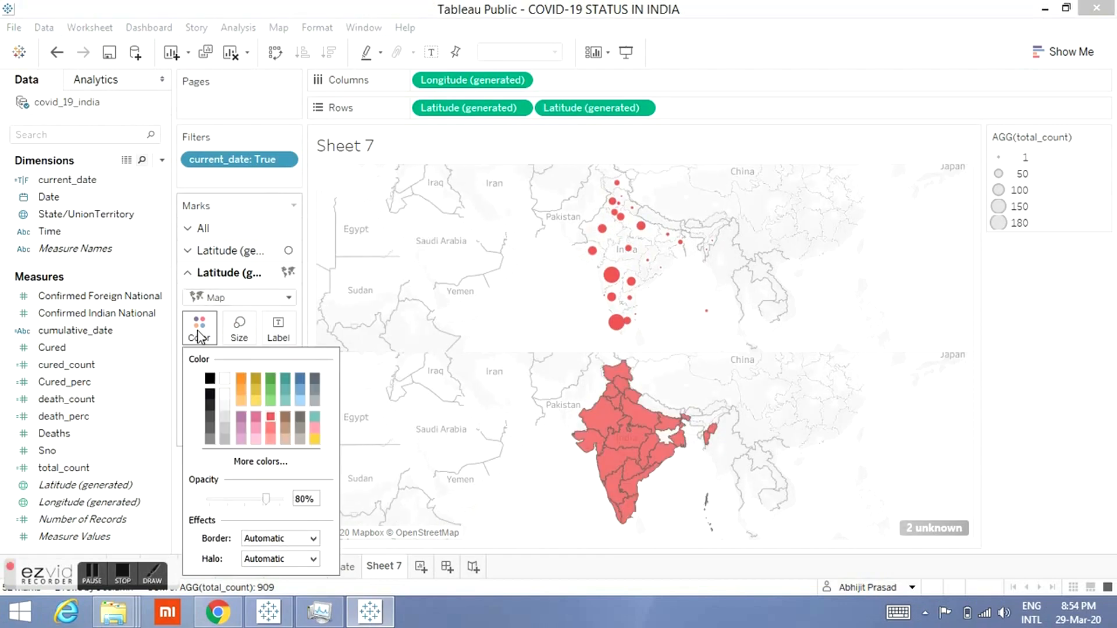
left_click(241, 379)
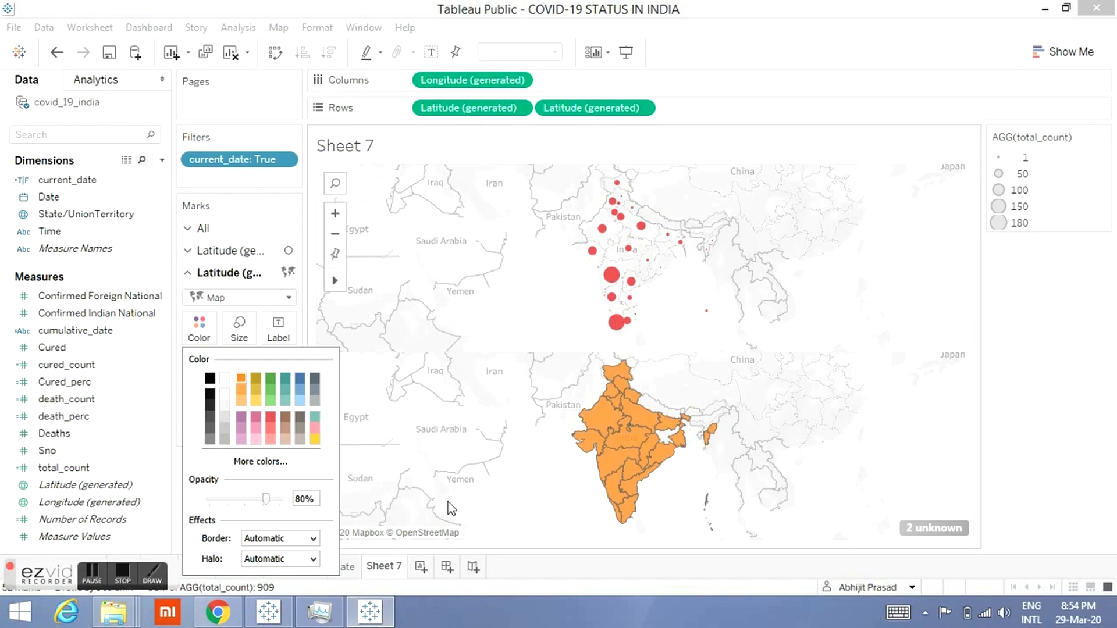
left_click(509, 511)
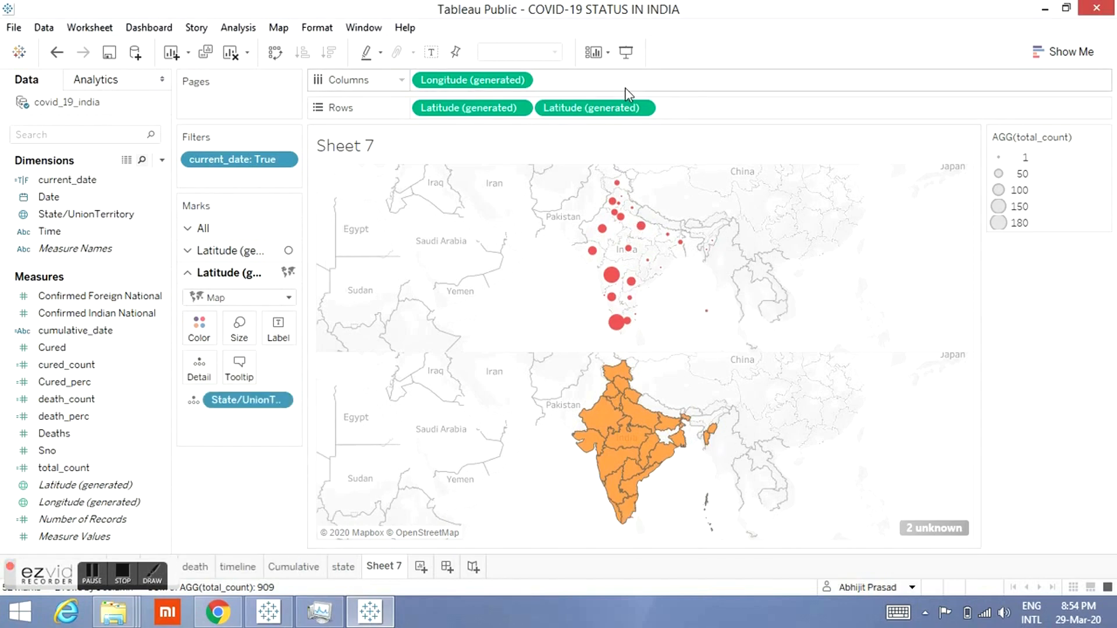
Step: Make the second Latitude (generated) a dual axis to overlay the circles on the filled map
right_click(619, 110)
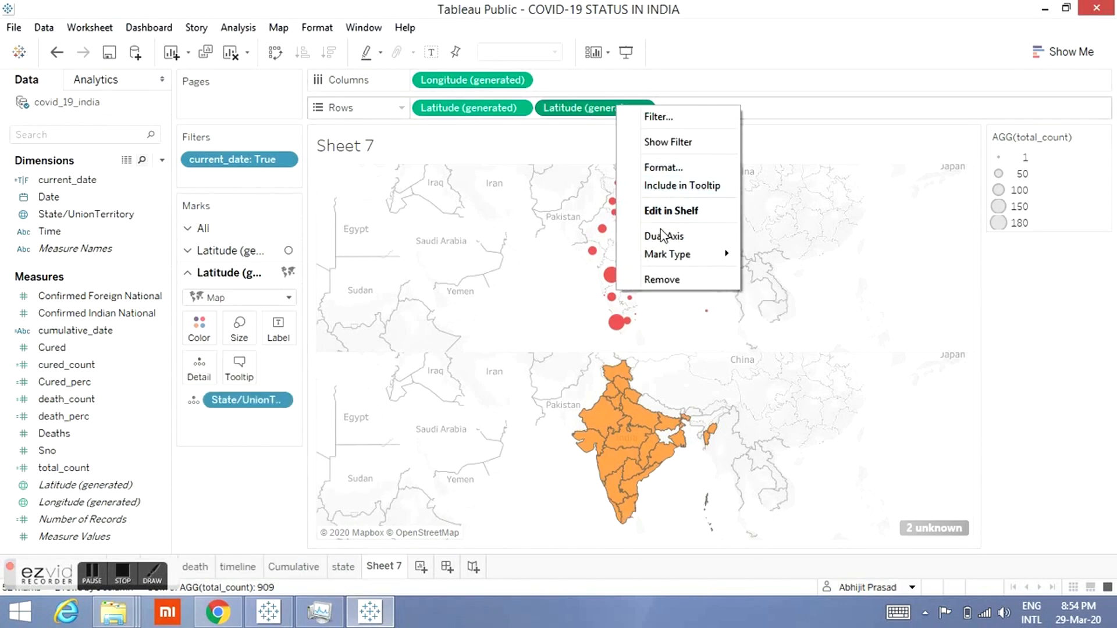
left_click(662, 237)
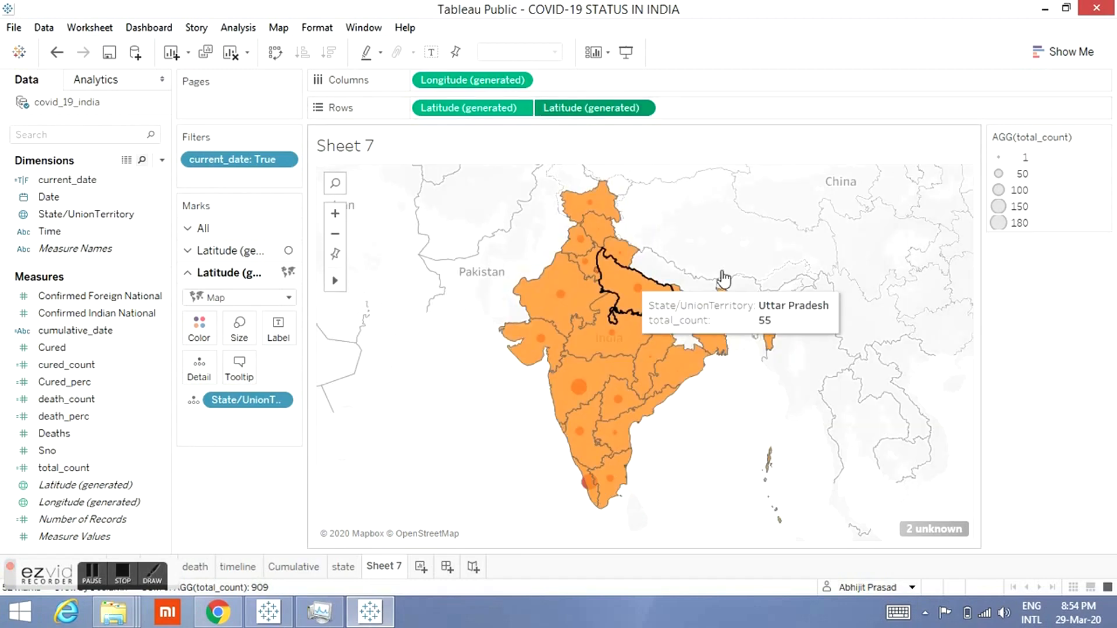
Step: Set the circle layer's colour to red
left_click(200, 330)
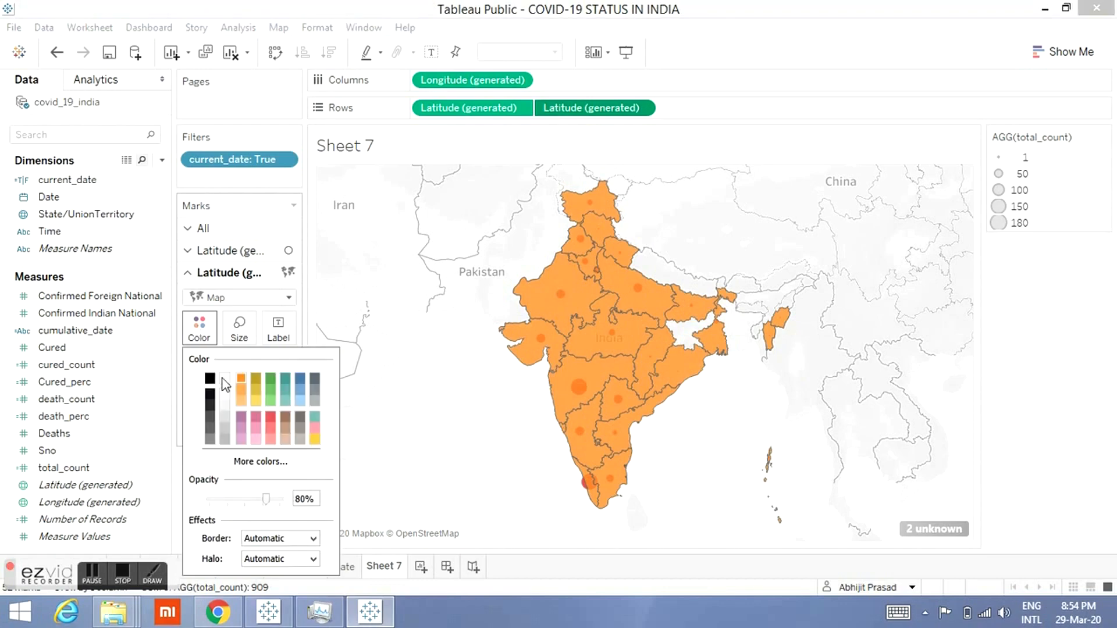
left_click(233, 254)
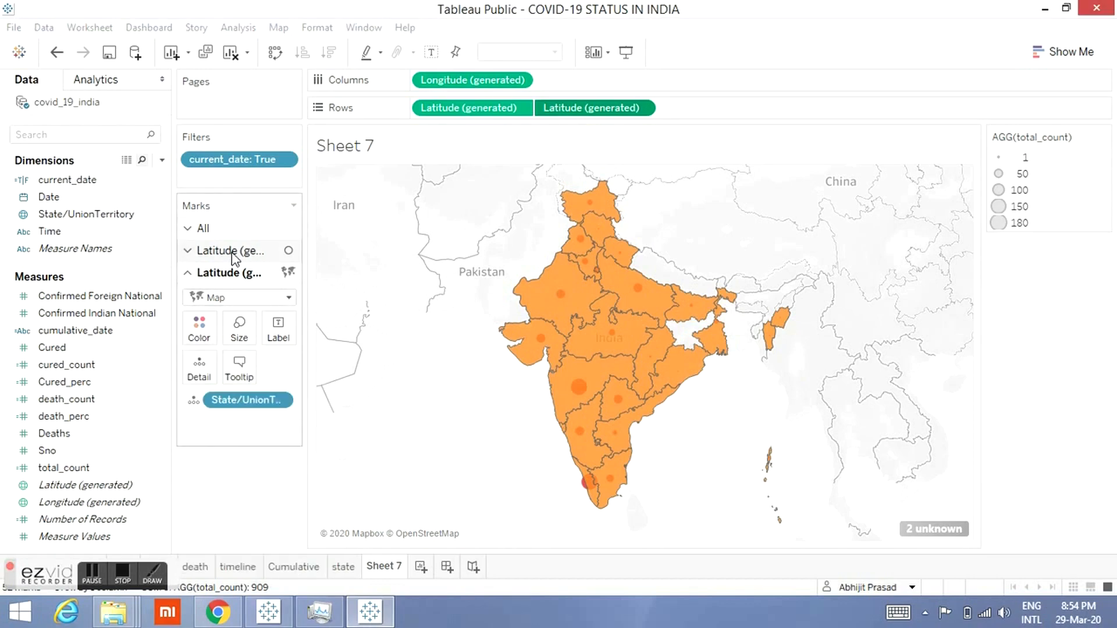
left_click(199, 314)
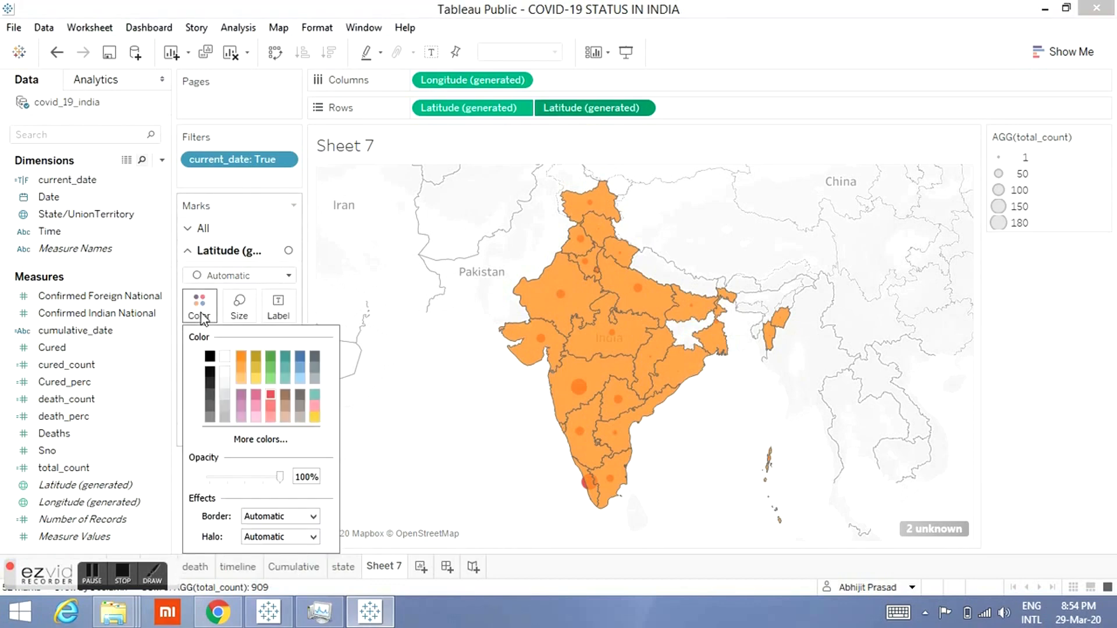
left_click(272, 396)
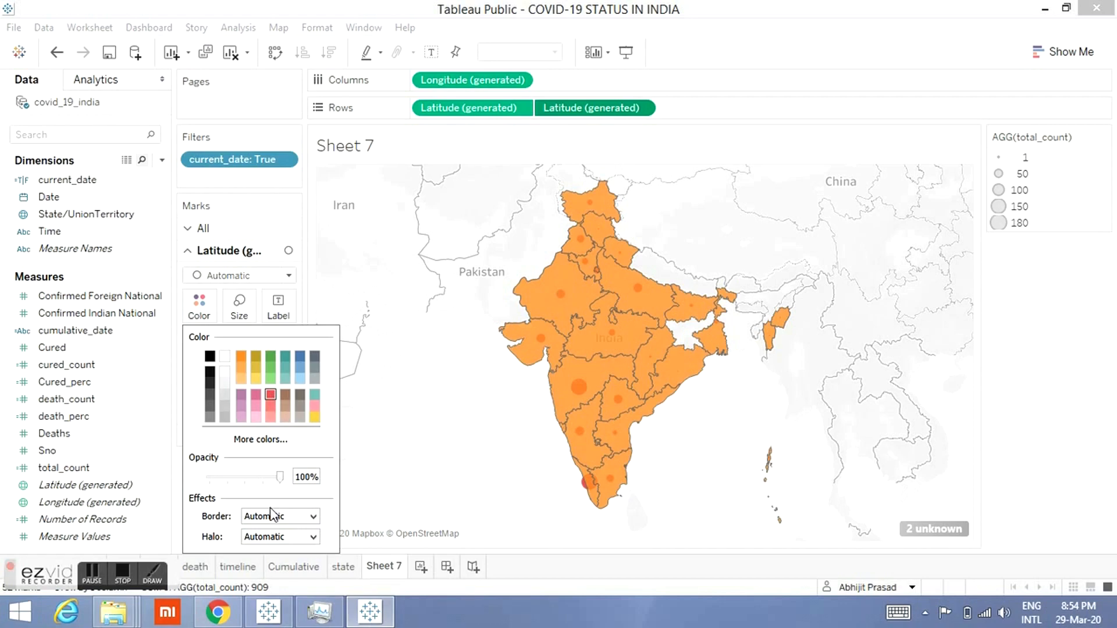
left_click(377, 489)
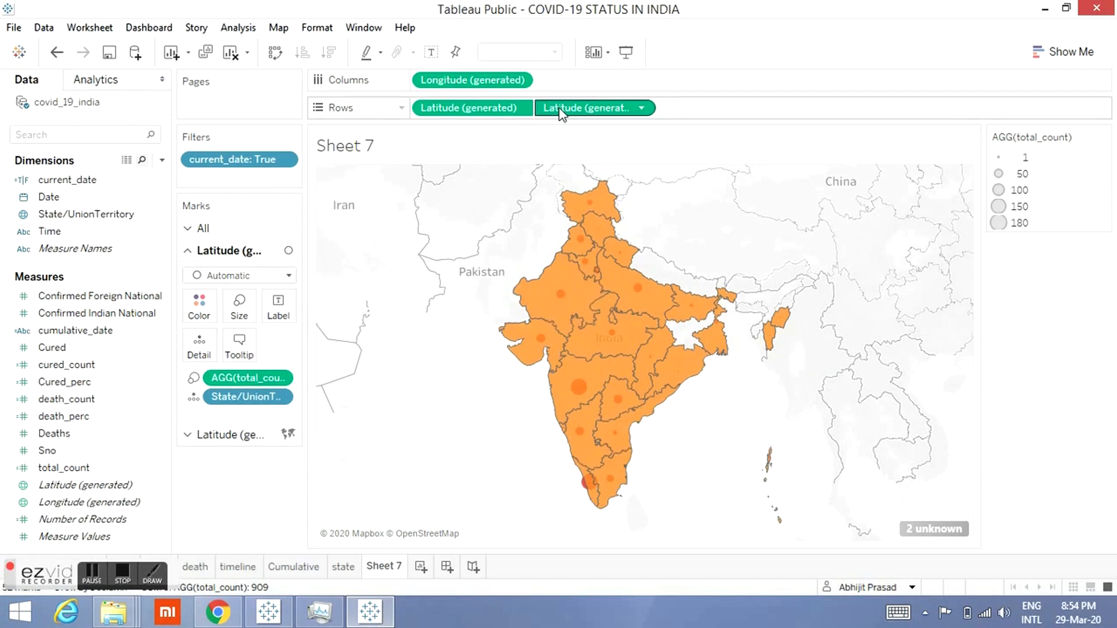
Step: Reorder the Latitude (generated) pills on Rows so the red circle layer draws above the filled map
mouse_move(576, 297)
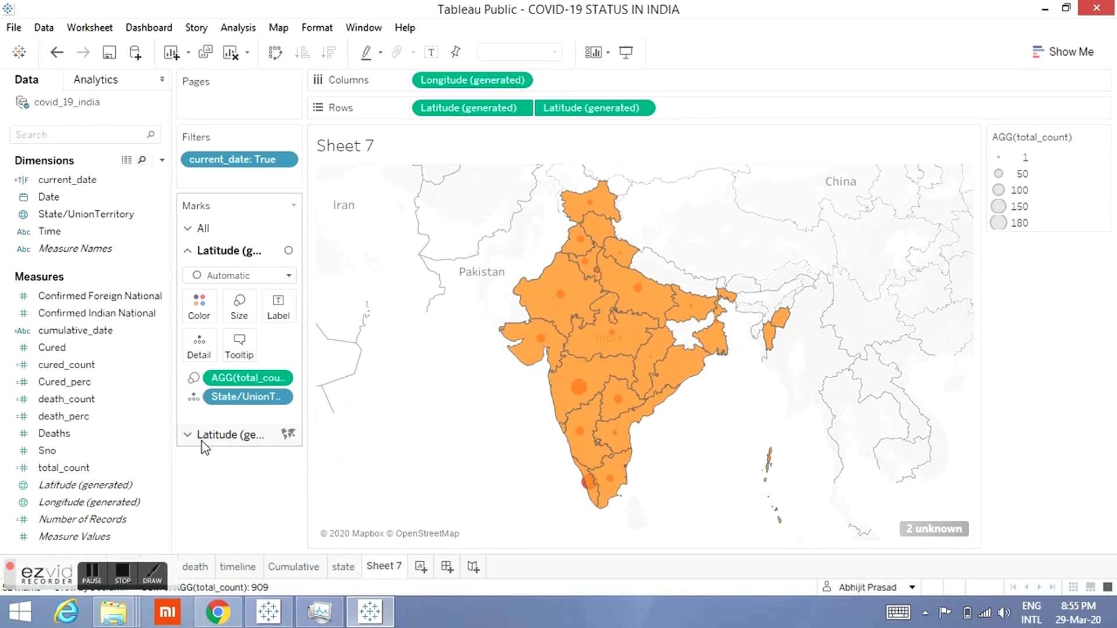
left_click(203, 229)
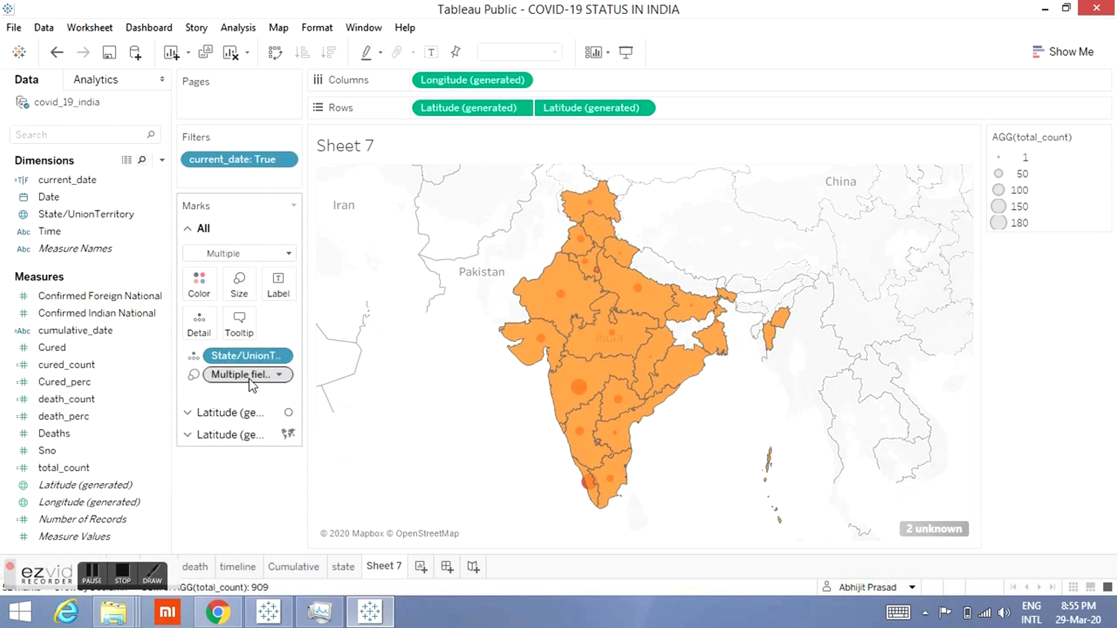
left_click(221, 413)
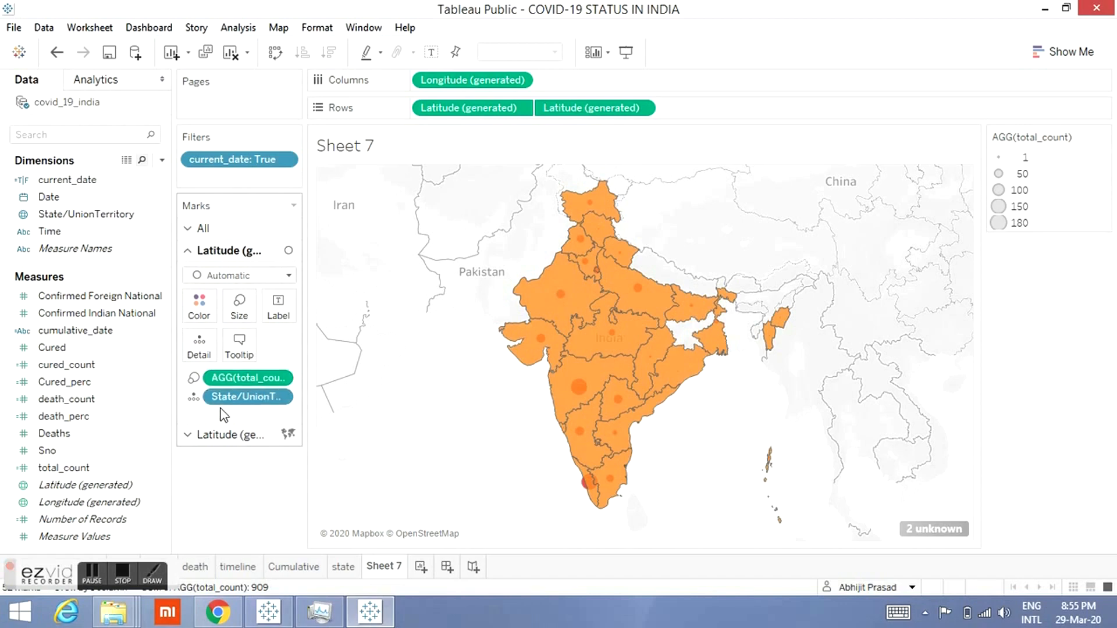
left_click(230, 442)
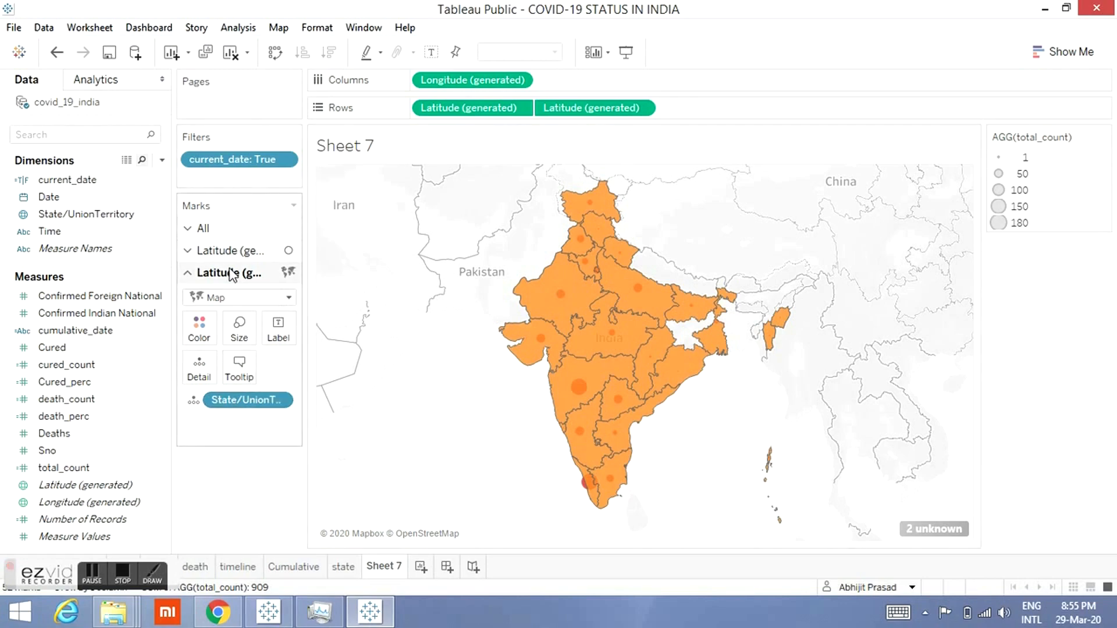
left_click(293, 207)
left_click(187, 233)
left_click(185, 229)
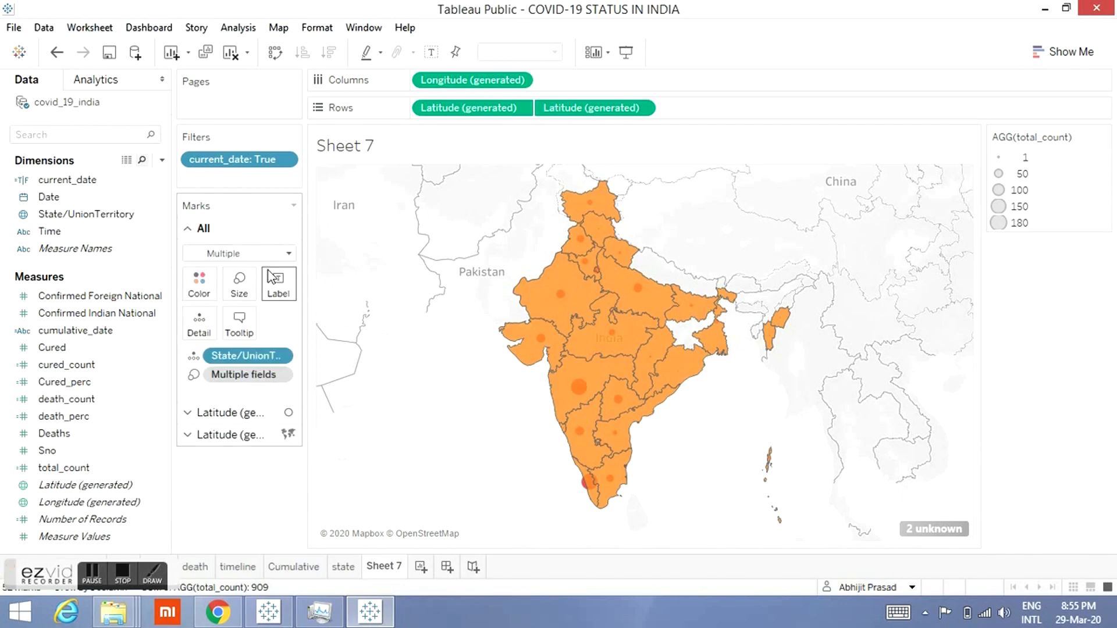
left_click(287, 256)
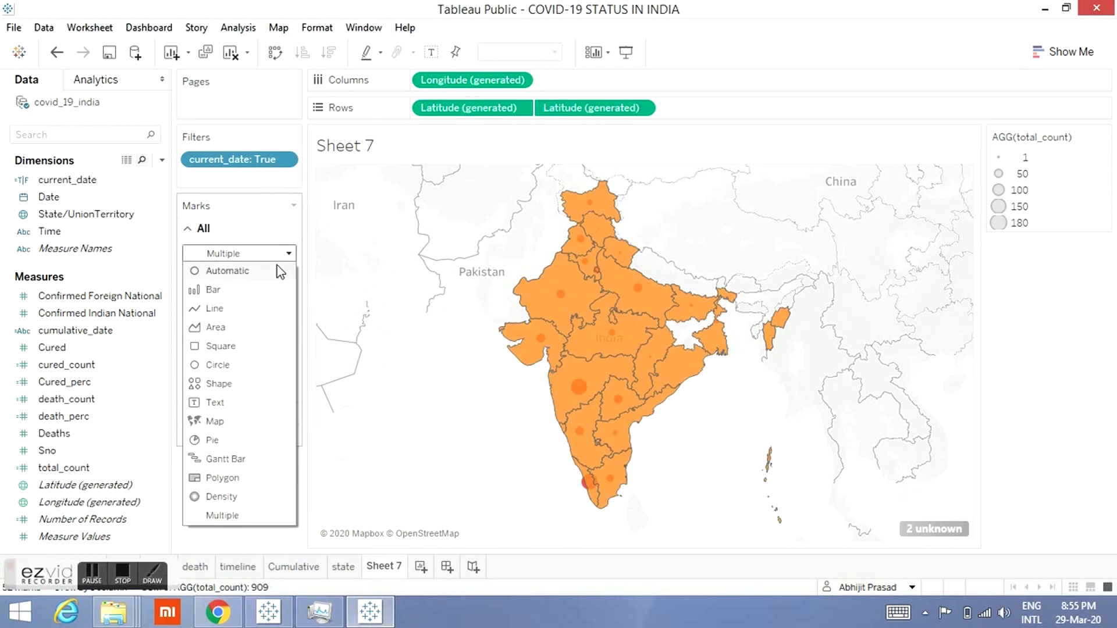
left_click(287, 256)
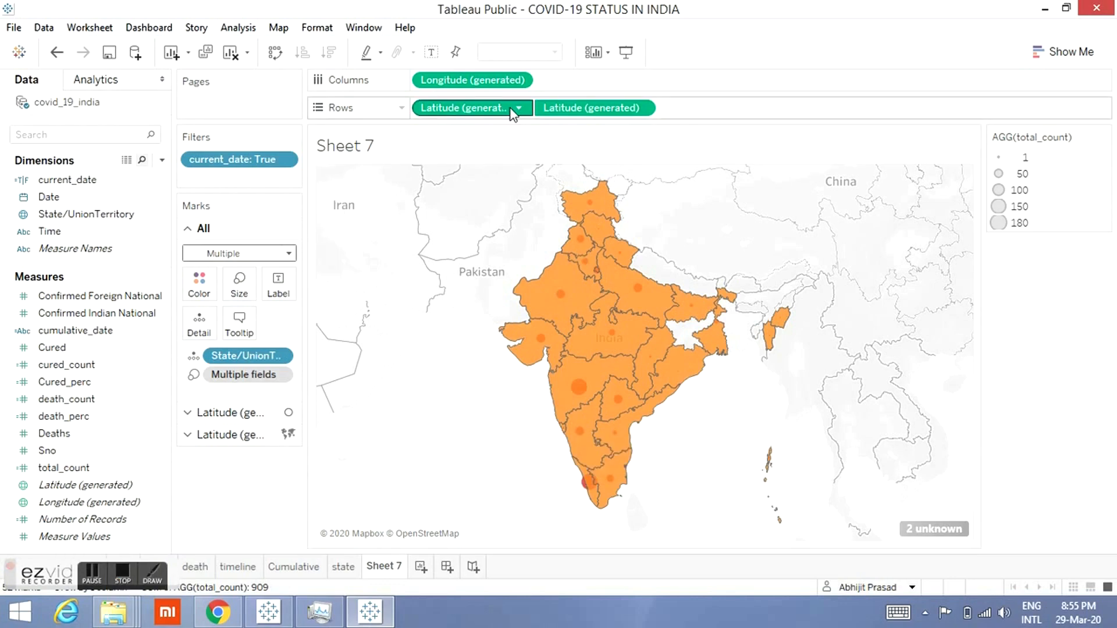
mouse_move(512, 111)
left_mouse_down()
mouse_move(838, 93)
mouse_move(803, 114)
left_mouse_up()
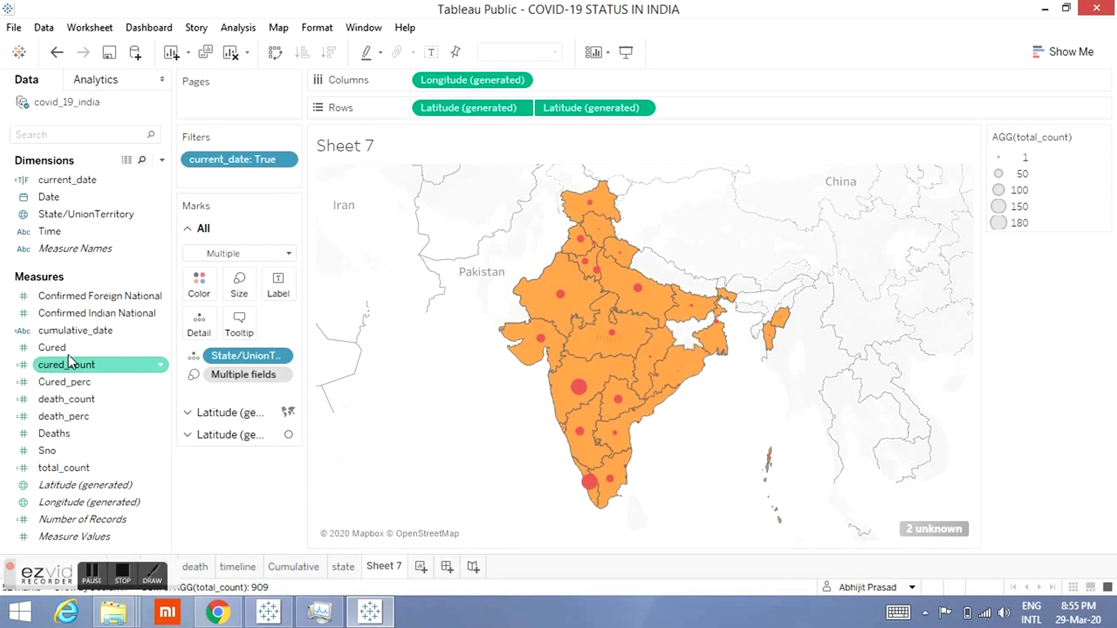
Step: Add cured_count, death_count and total_count to the tooltip for all marks
left_click_drag(65, 365, 72, 401)
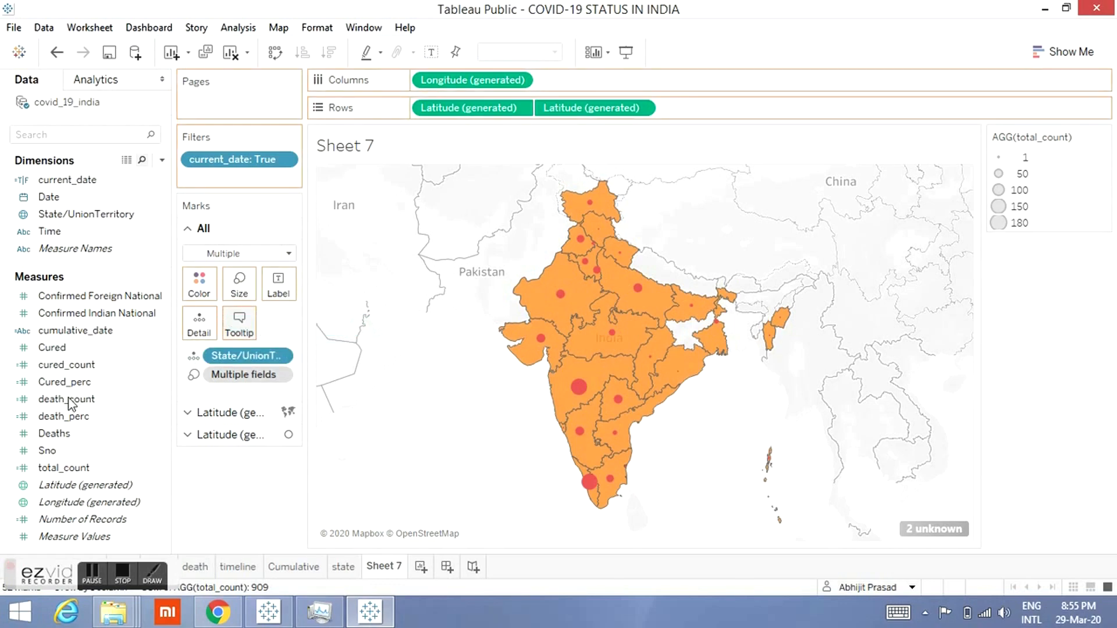
left_click_drag(267, 326, 240, 320)
left_click(99, 418)
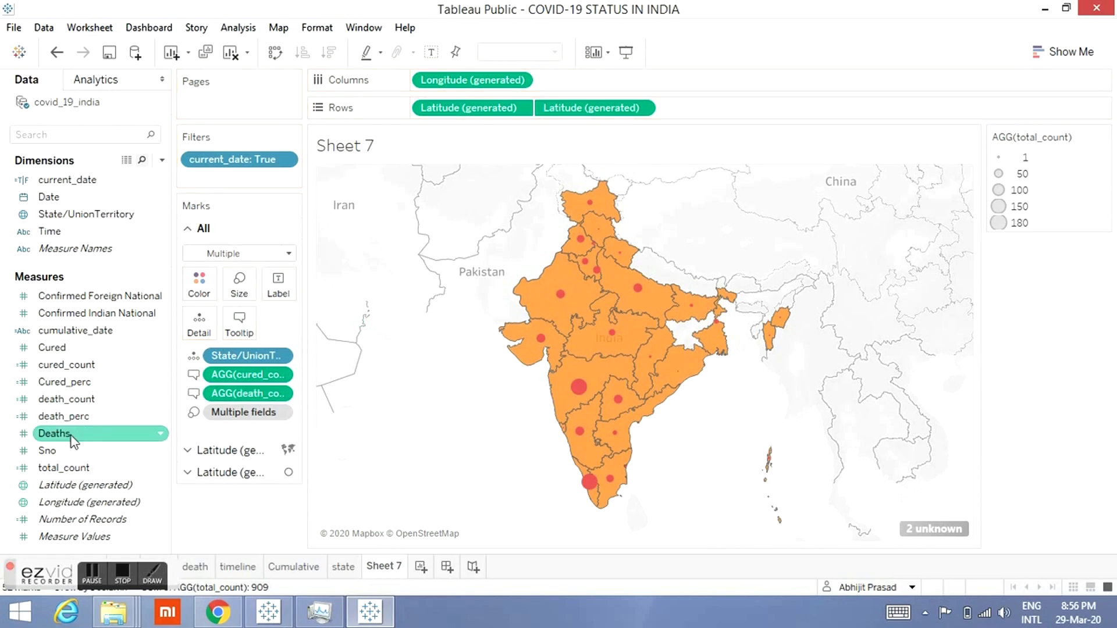
left_click_drag(64, 475, 240, 336)
Step: Edit the tooltip to colour the total_count value red, cured_count green and death_count grey
left_click(240, 335)
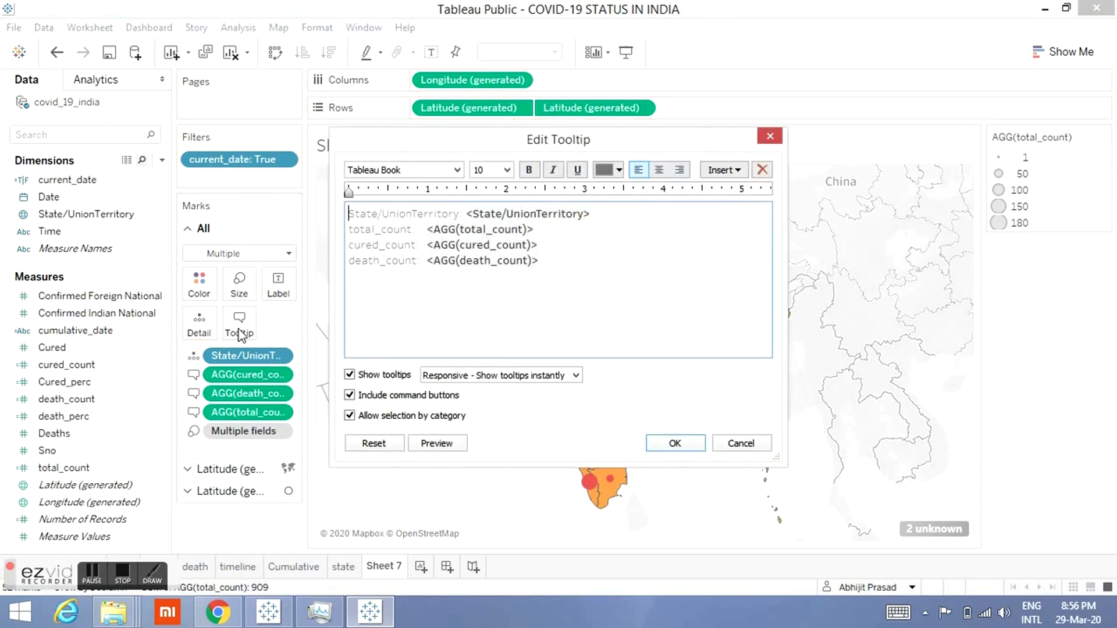
double_click(458, 229)
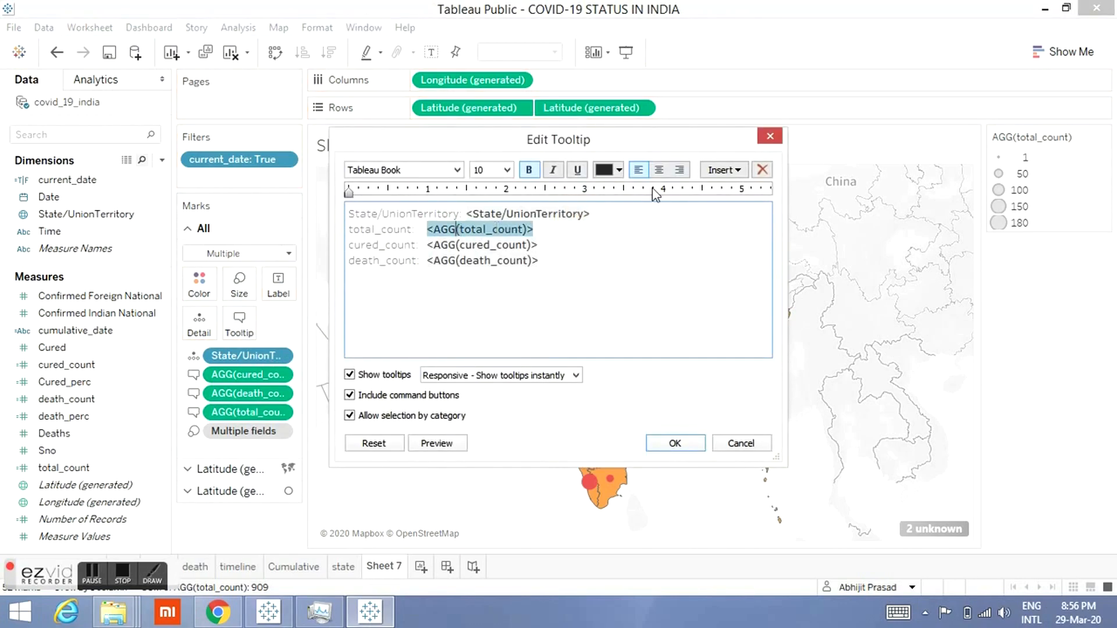
left_click(609, 172)
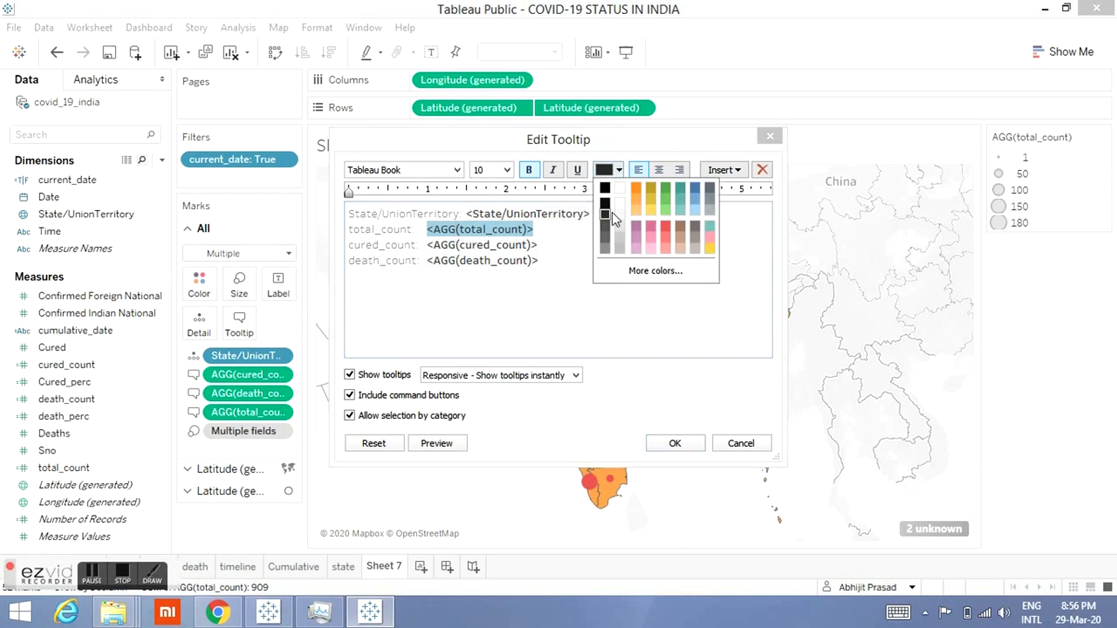
left_click(664, 225)
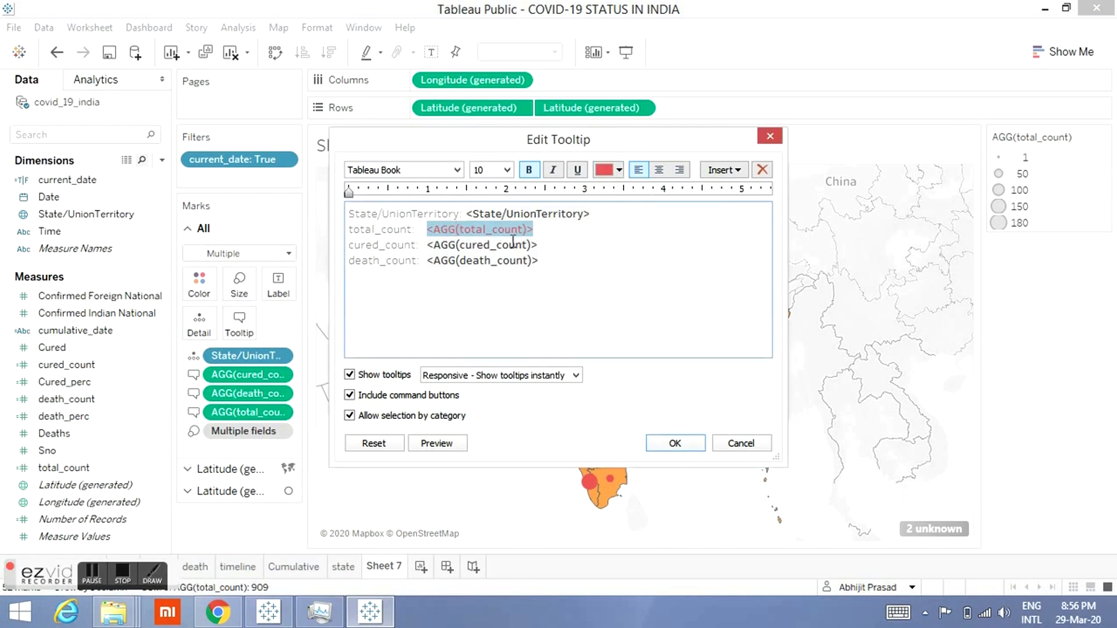
double_click(515, 245)
left_click(616, 171)
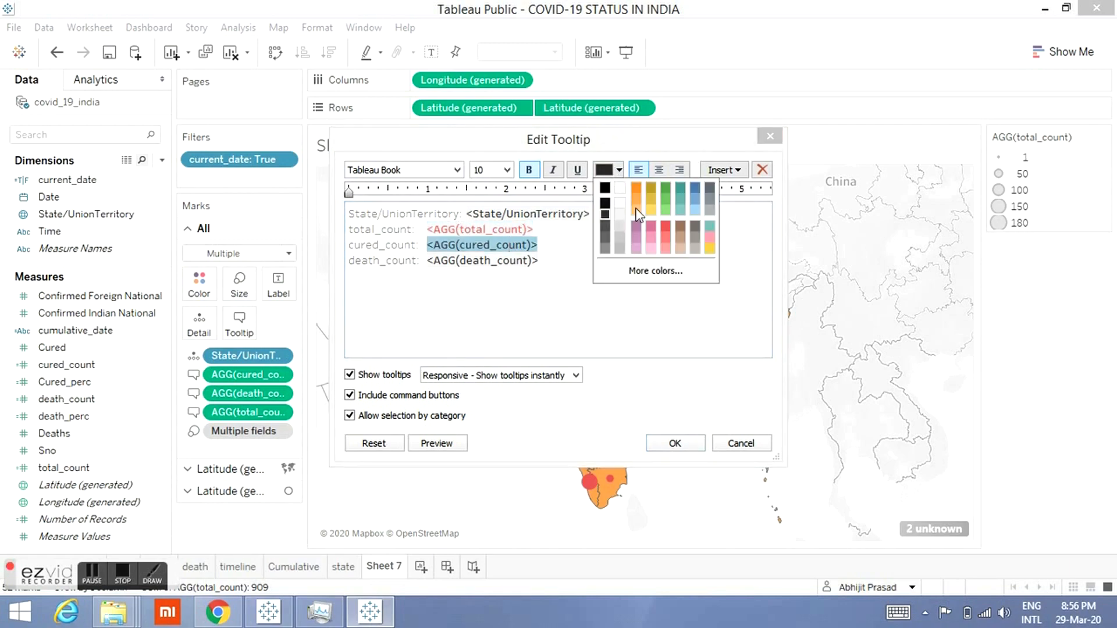
left_click(661, 185)
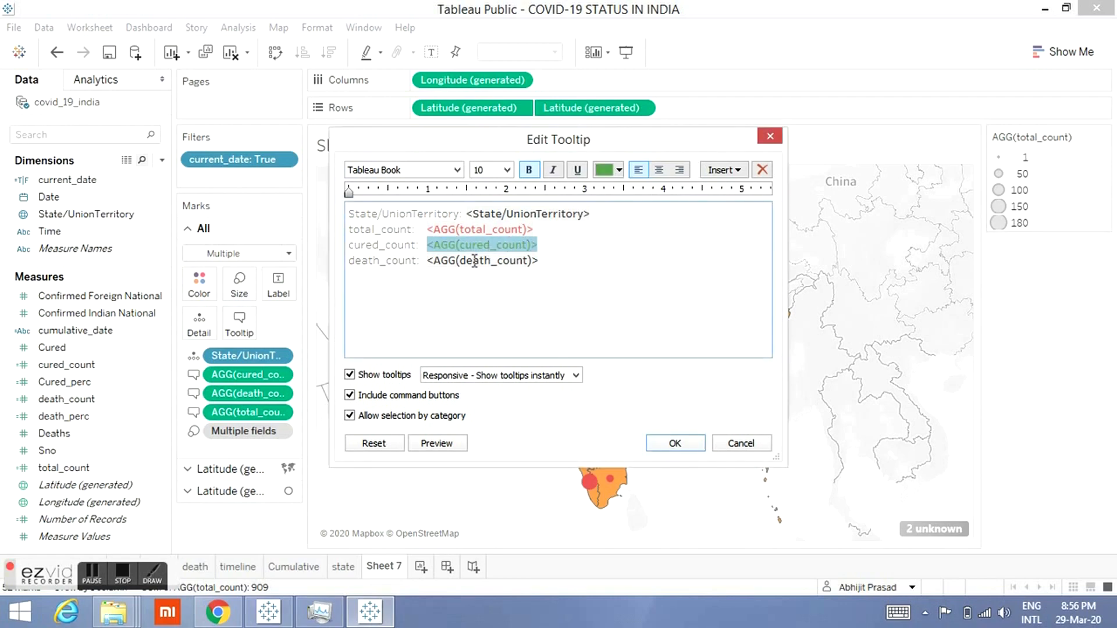
double_click(483, 260)
left_click(615, 171)
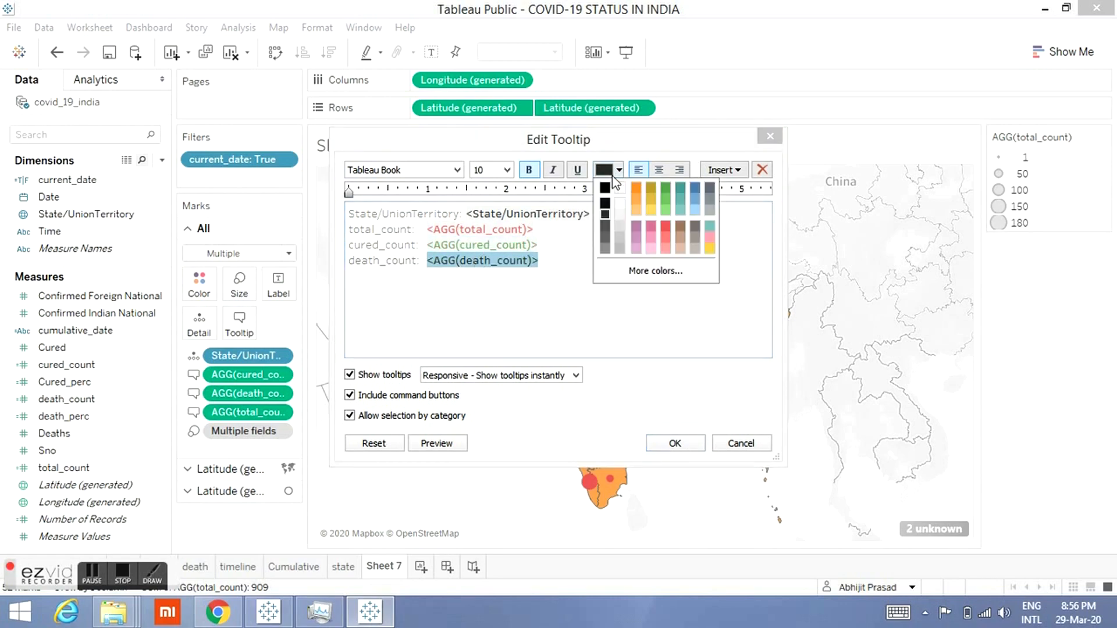
left_click(604, 244)
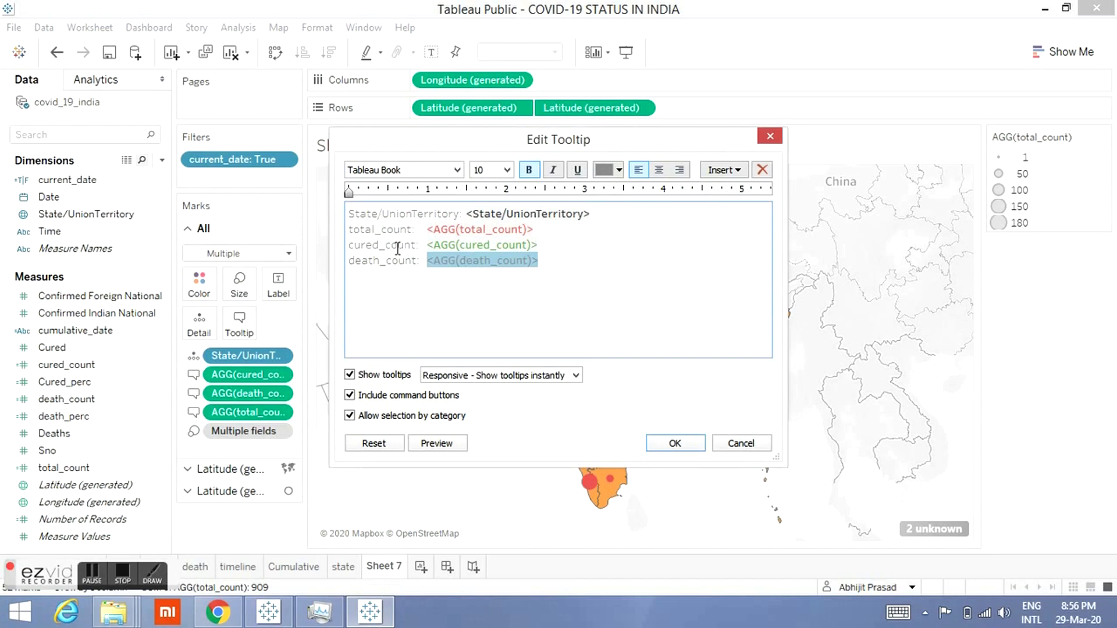
left_click(655, 448)
mouse_move(578, 389)
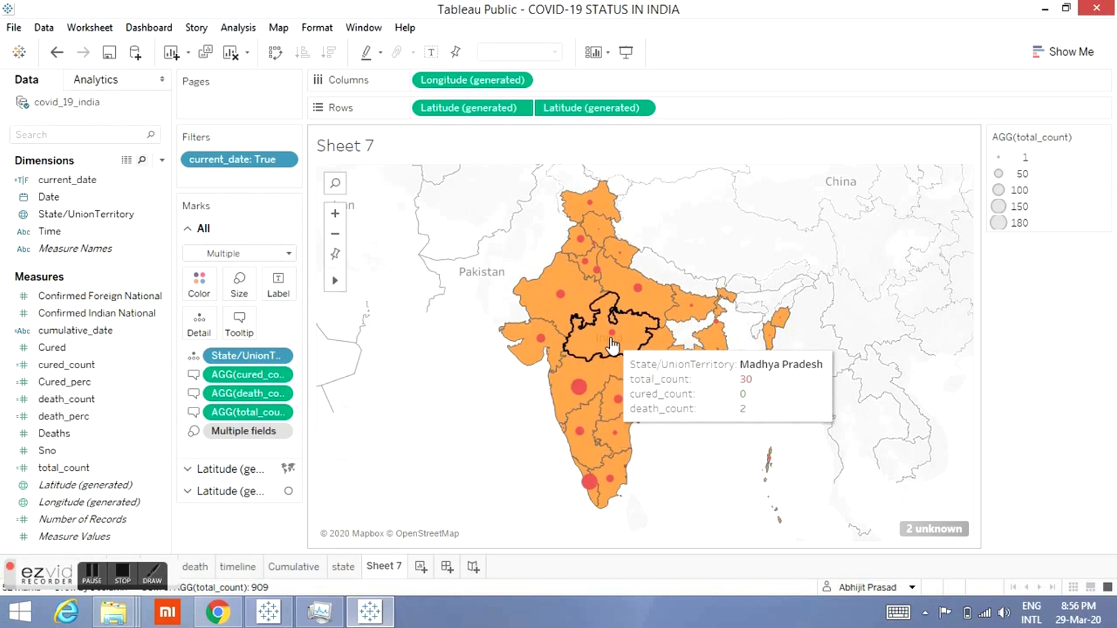
mouse_move(575, 297)
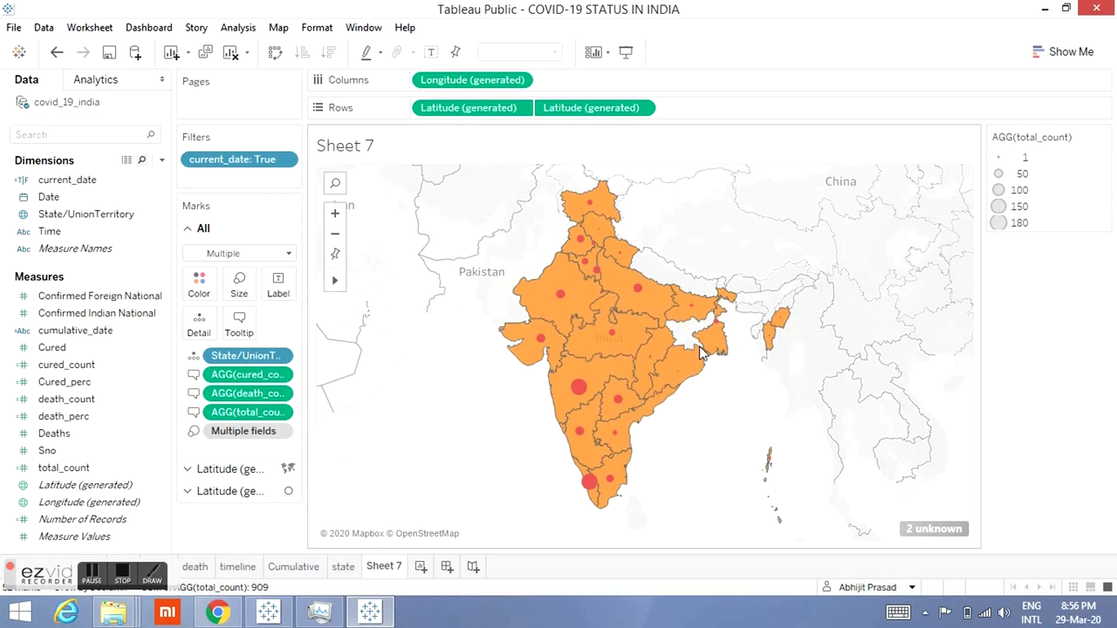
Step: Compare with the NATIONALITY donut chart in the reference COVID-19_renew workbook, then return to the blank Sheet 8
mouse_move(711, 347)
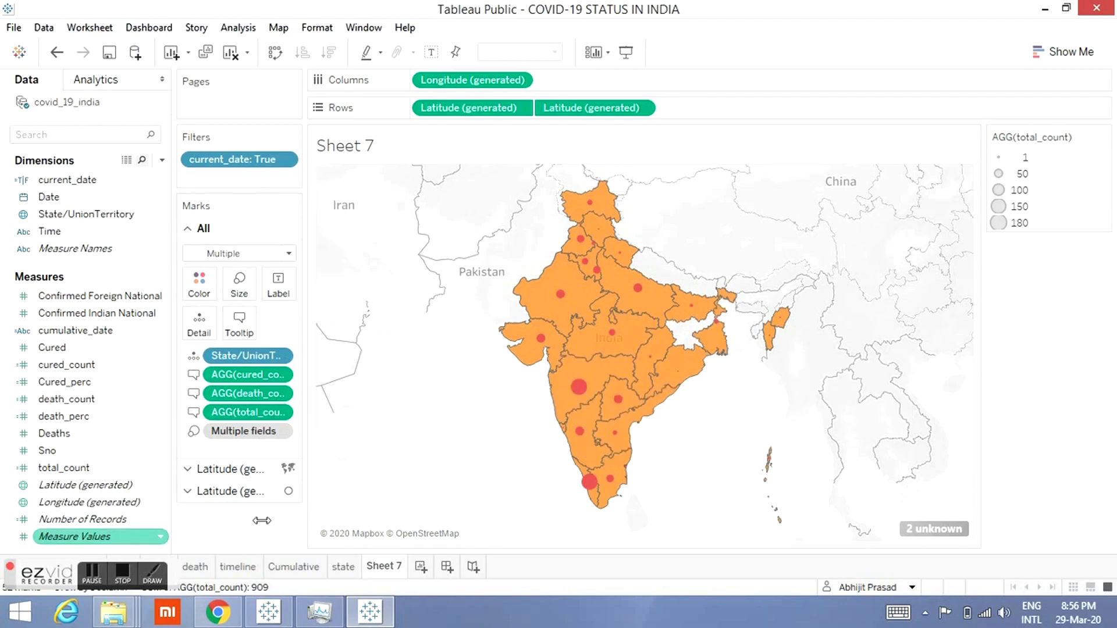
left_click(124, 614)
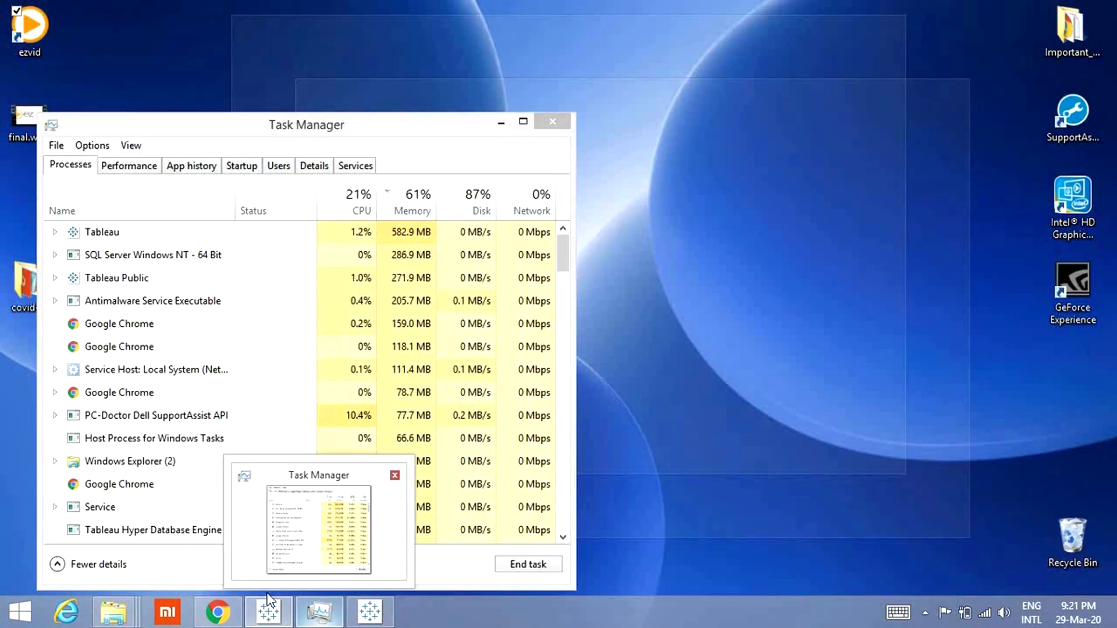
left_click(268, 611)
left_click(268, 611)
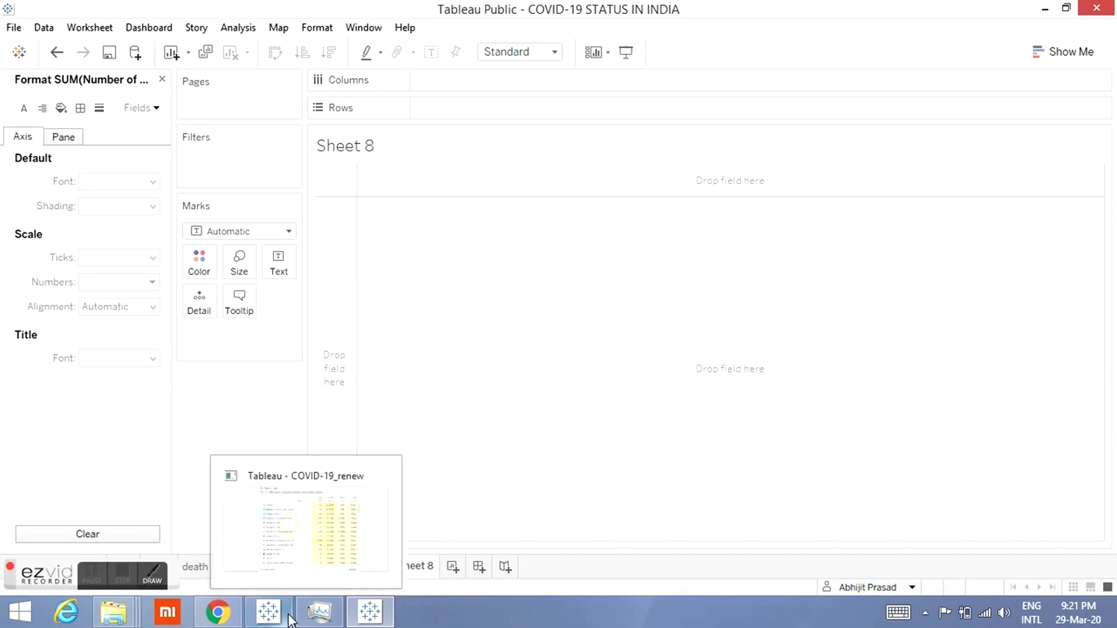
left_click(267, 608)
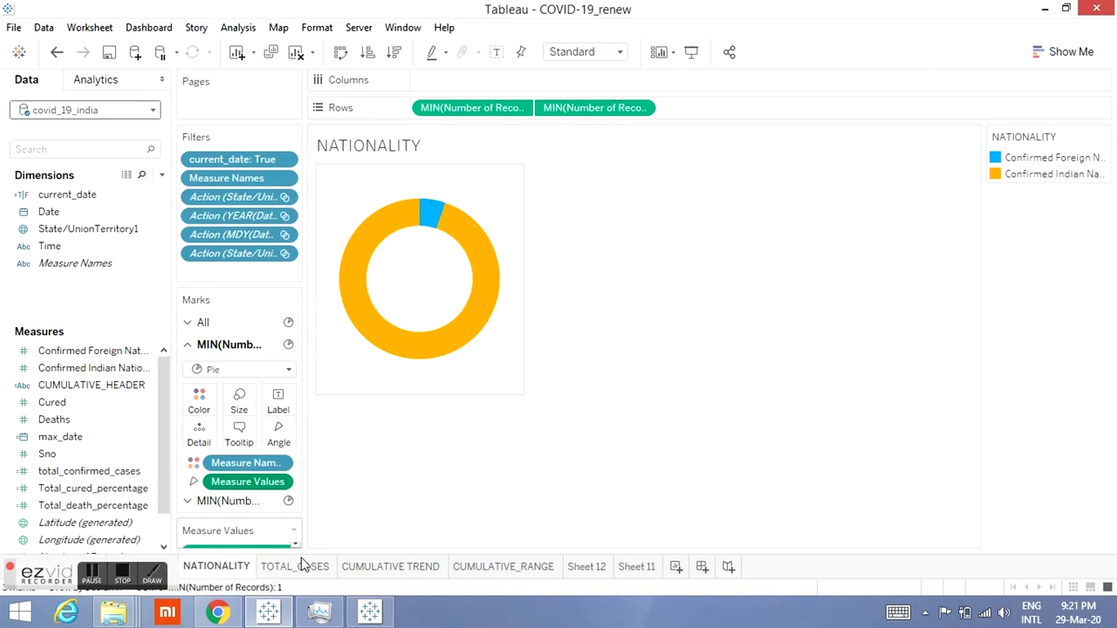
left_click(369, 609)
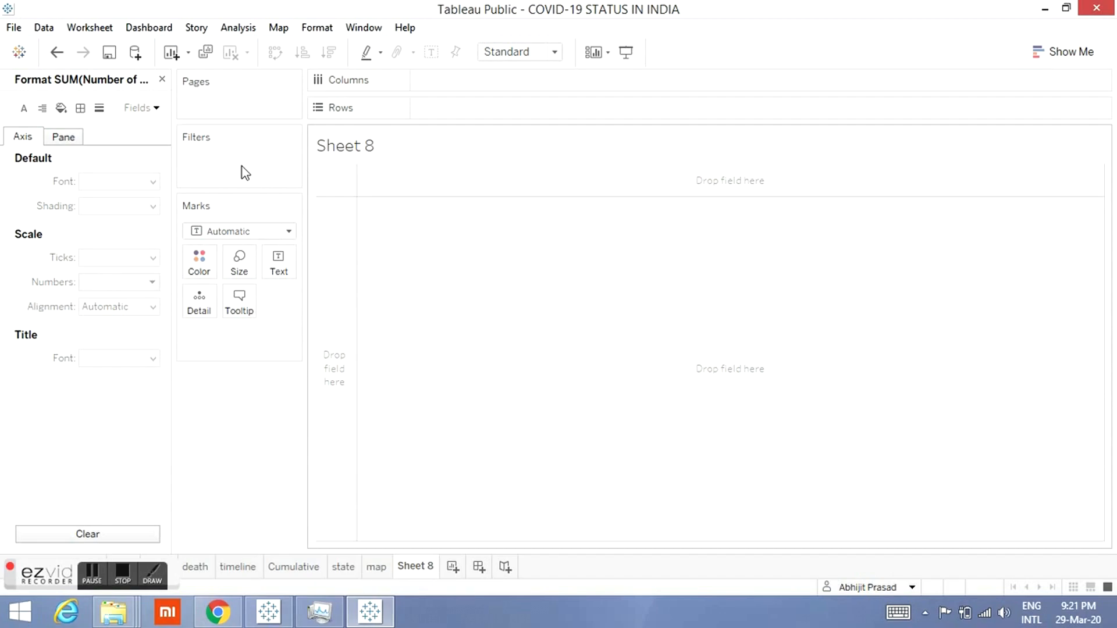
left_click(163, 80)
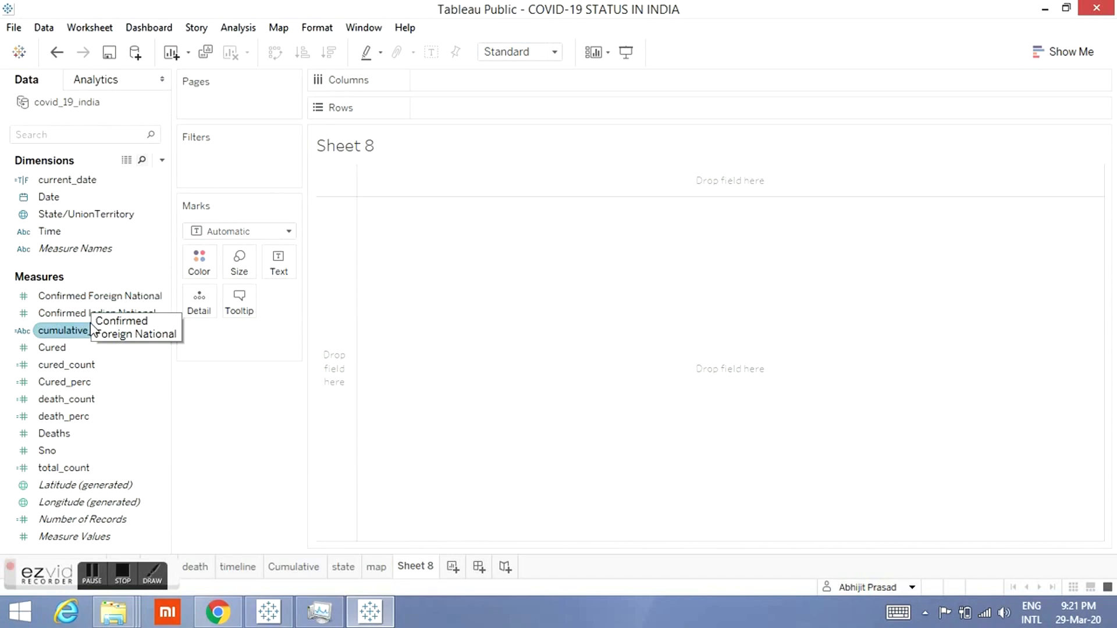
Step: Put Number of Records on Rows twice and change the mark type for all marks to Pie
left_click_drag(90, 323, 242, 480)
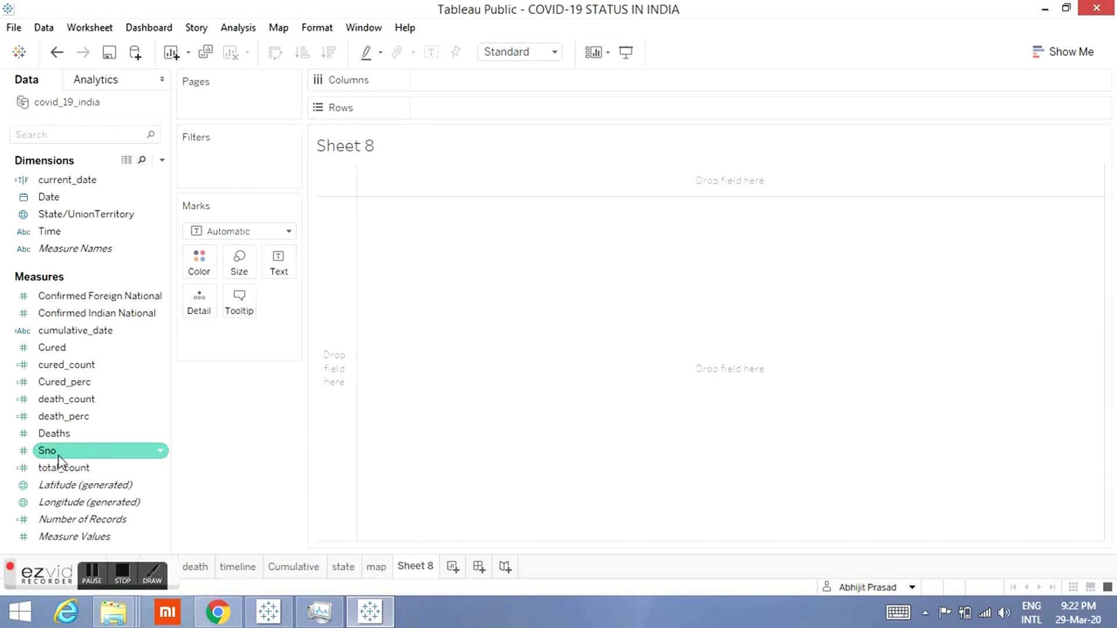
left_click_drag(55, 521, 458, 108)
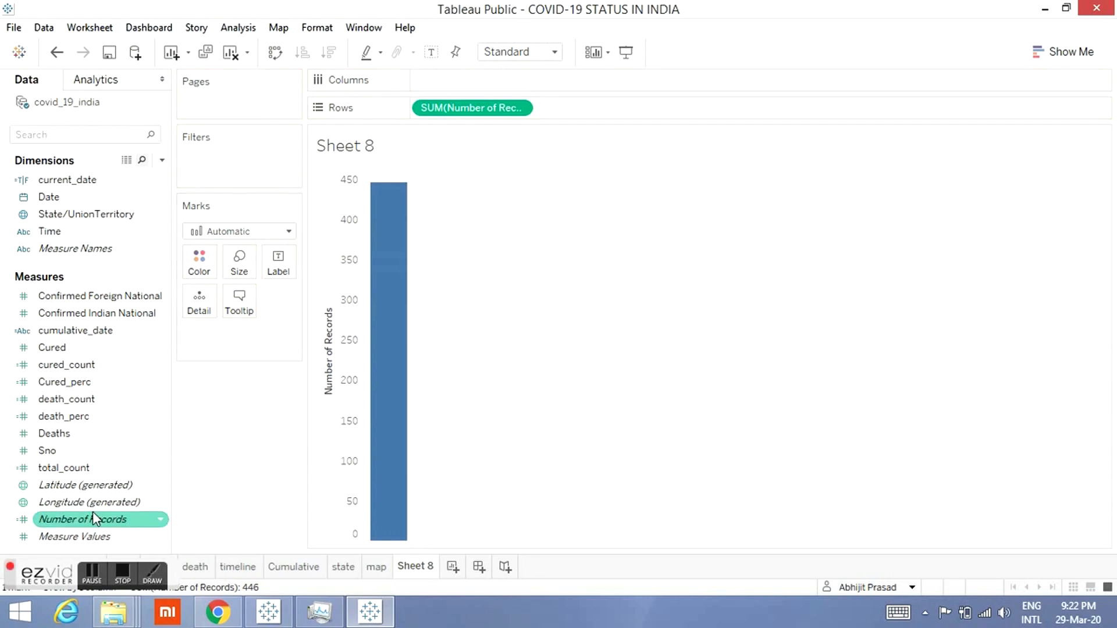
left_click_drag(70, 519, 600, 103)
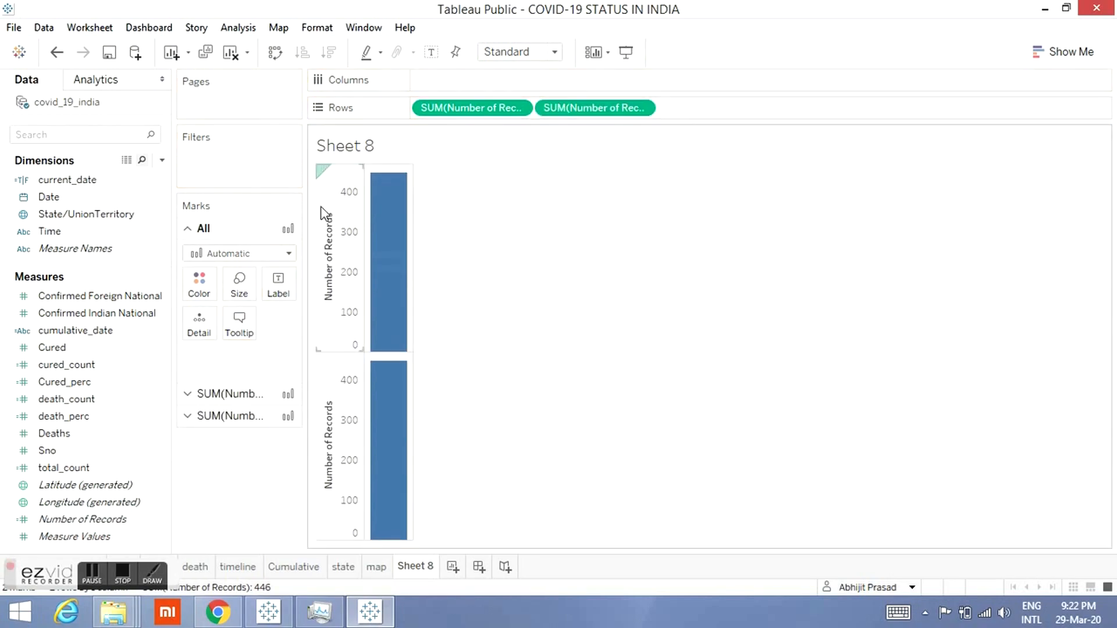
left_click(238, 254)
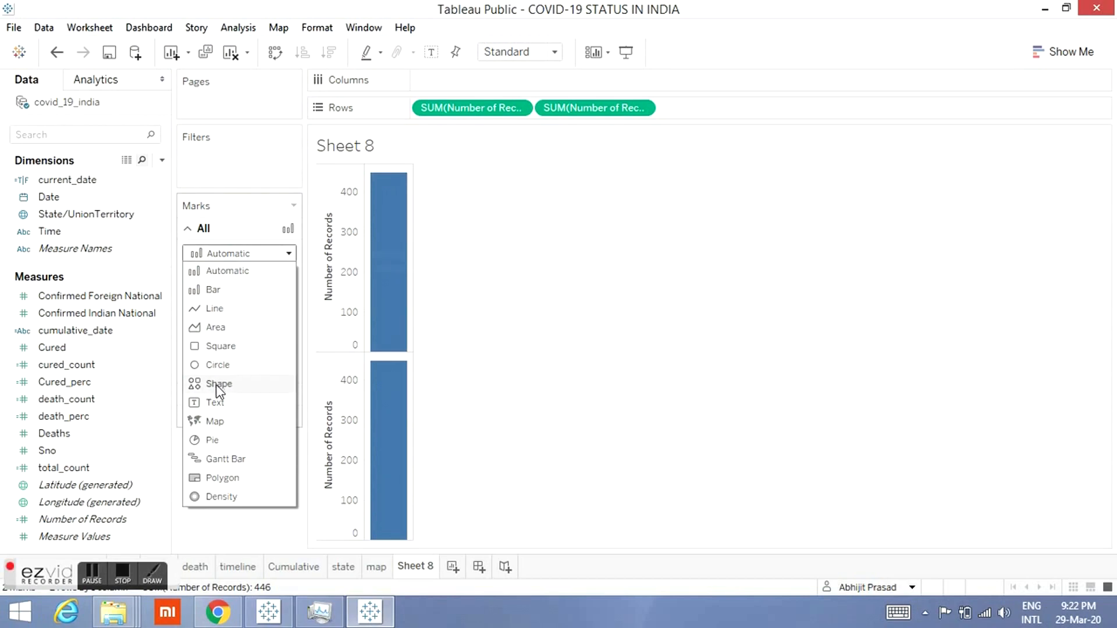
left_click(212, 440)
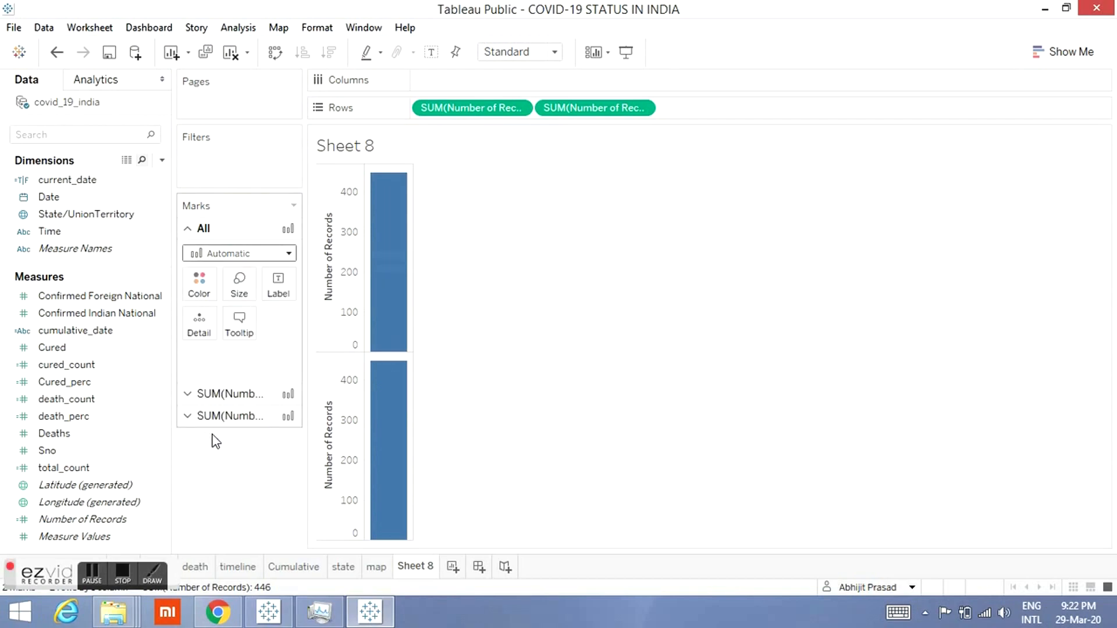
Step: Filter Measure Names to only Confirmed Foreign National and Confirmed Indian National
left_click(87, 298)
left_click_drag(75, 248, 215, 180)
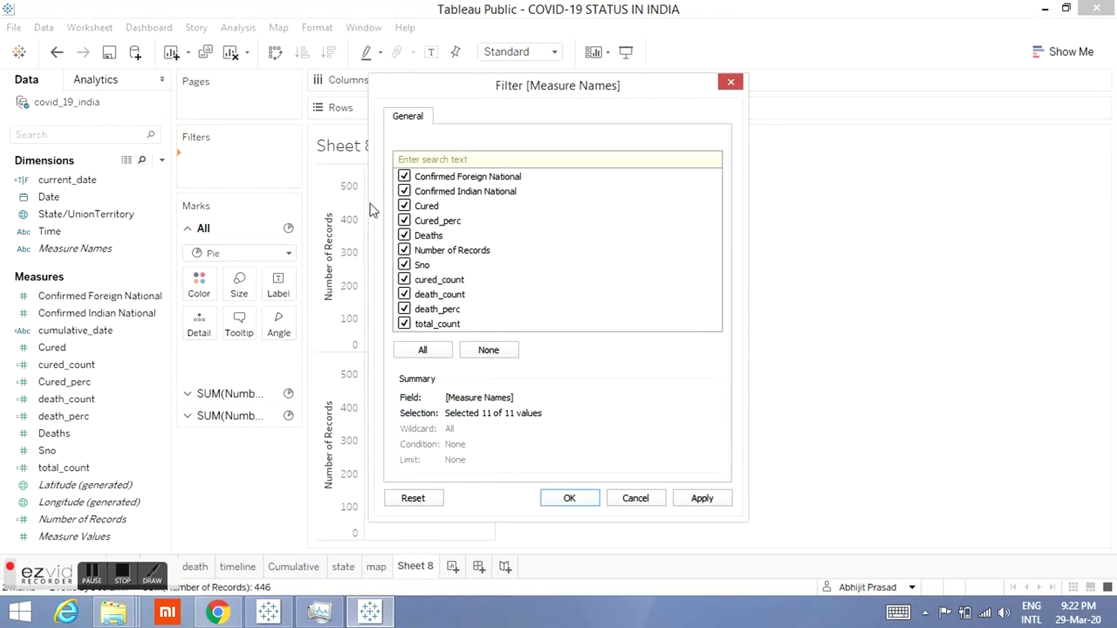
left_click(478, 352)
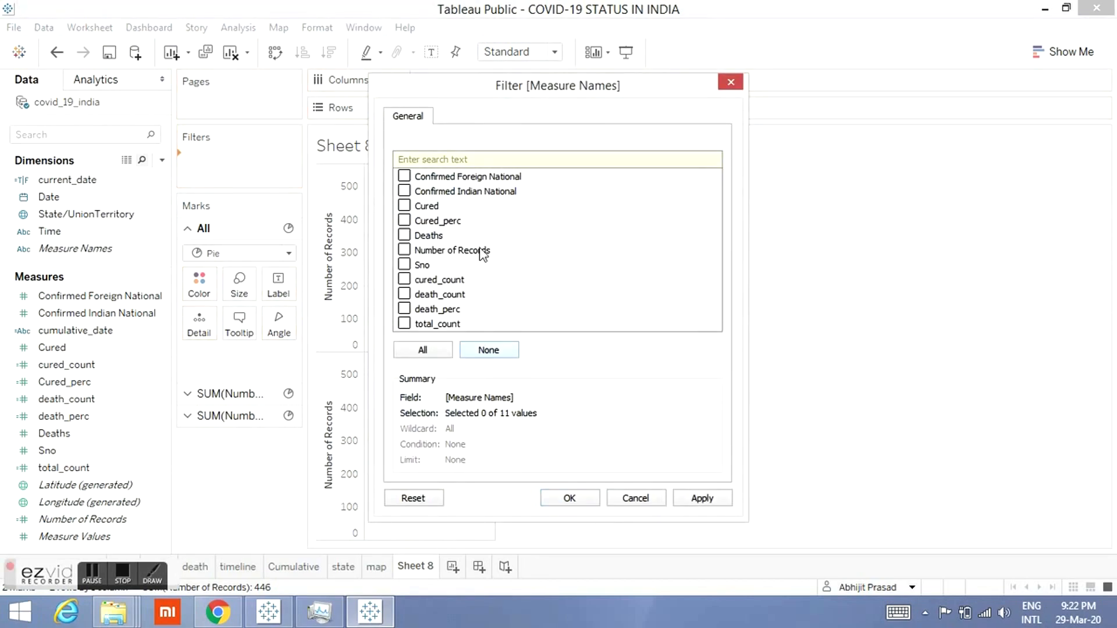
left_click(404, 176)
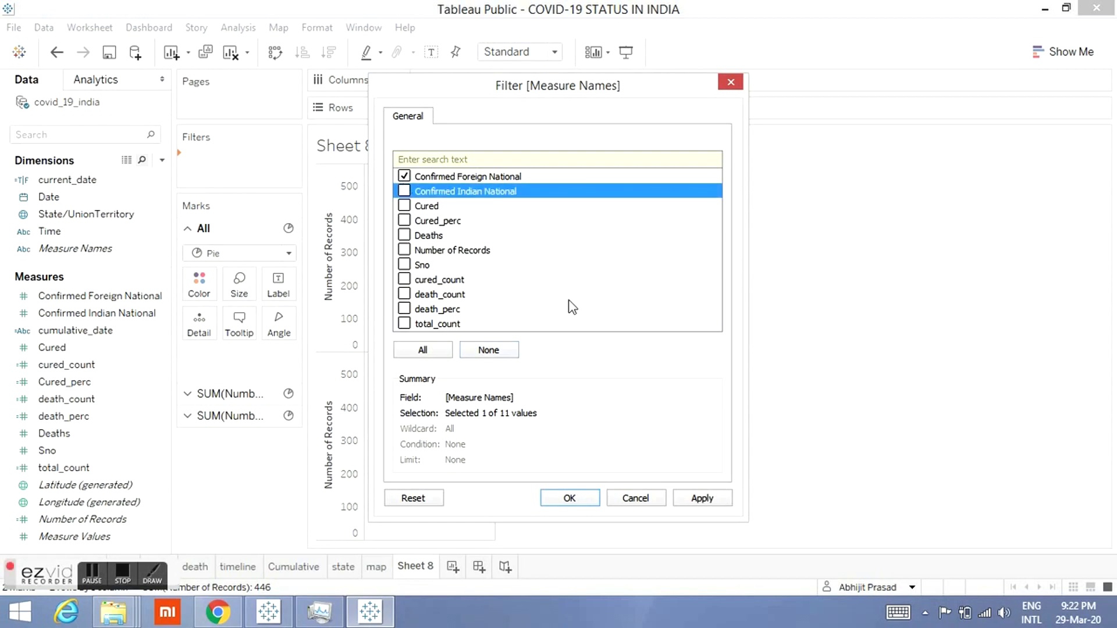
left_click(404, 191)
left_click(569, 498)
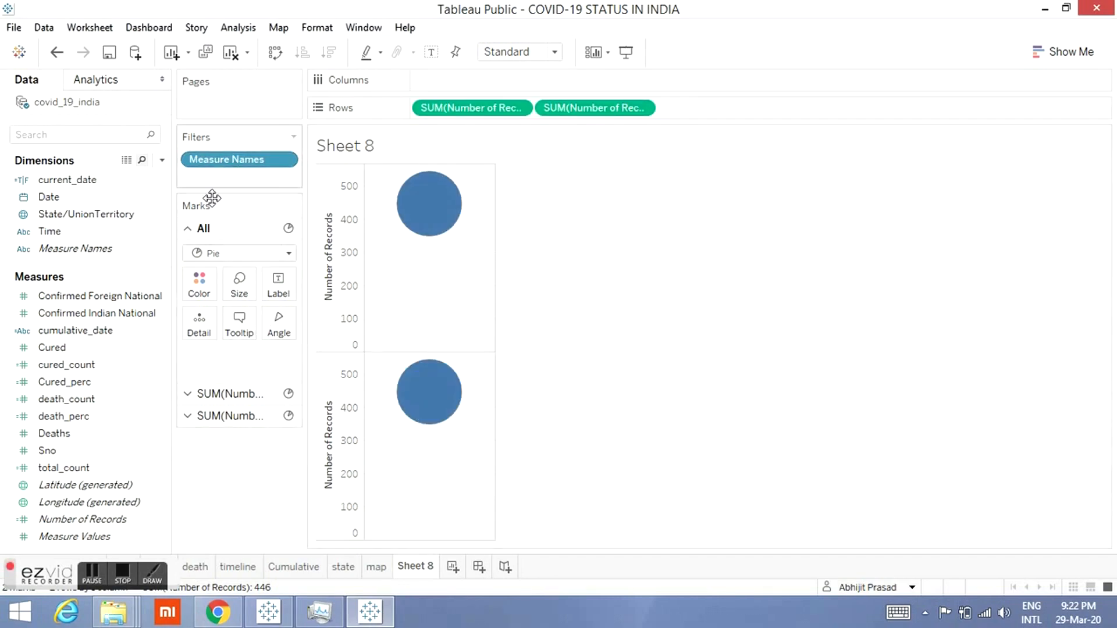
left_click(41, 310)
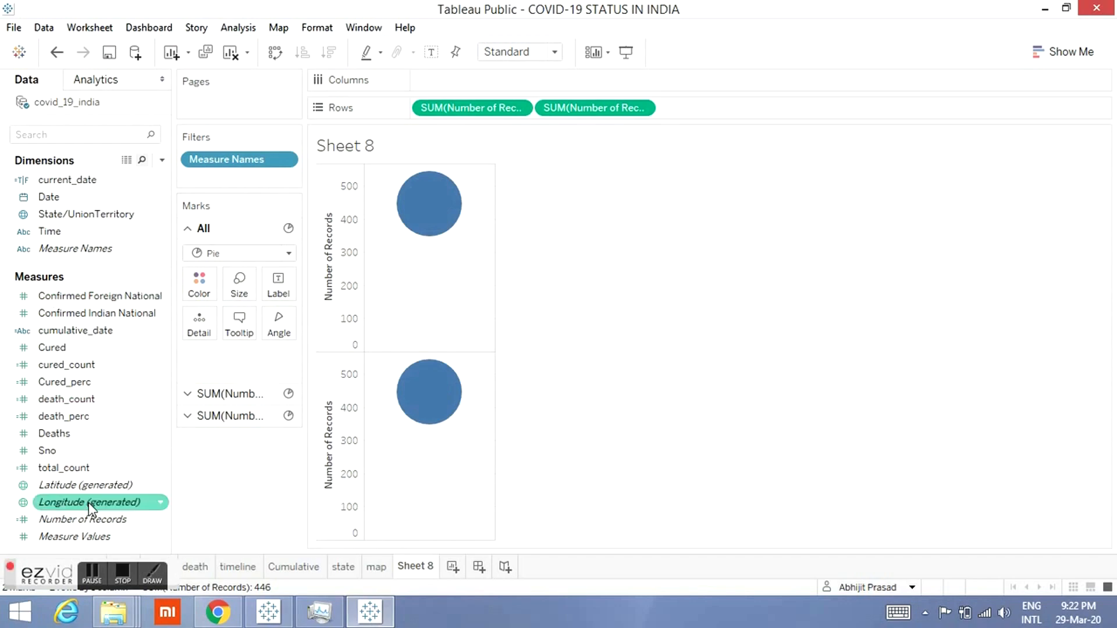
left_click_drag(73, 249, 199, 283)
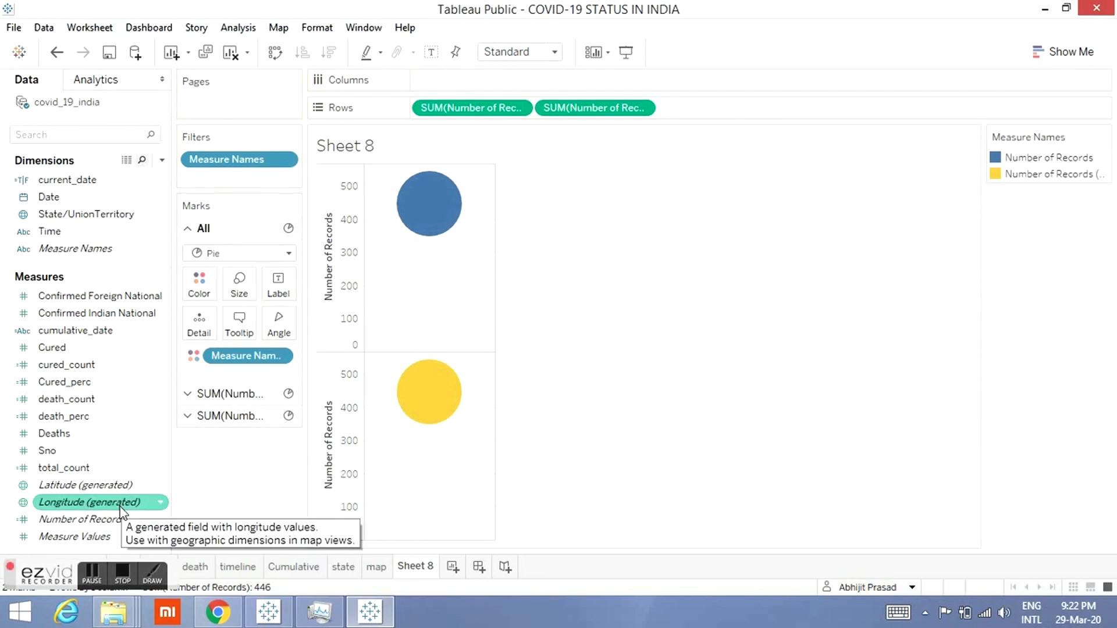
right_click(241, 357)
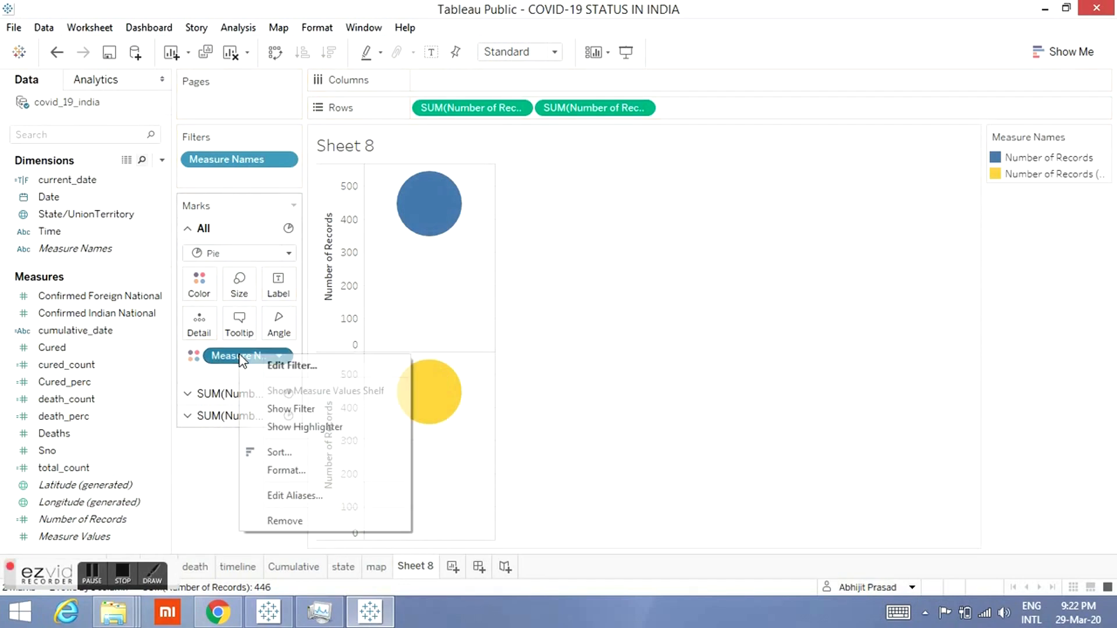
left_click(285, 521)
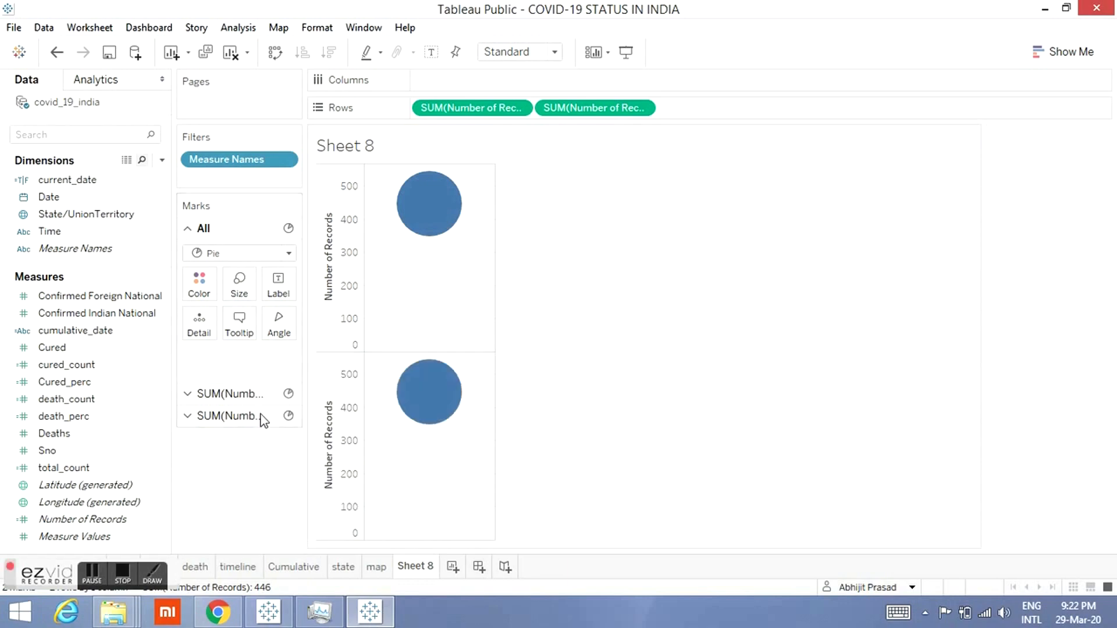
Step: On the first Number of Records marks card, put Measure Values on Angle and Measure Names on Color
left_click(245, 394)
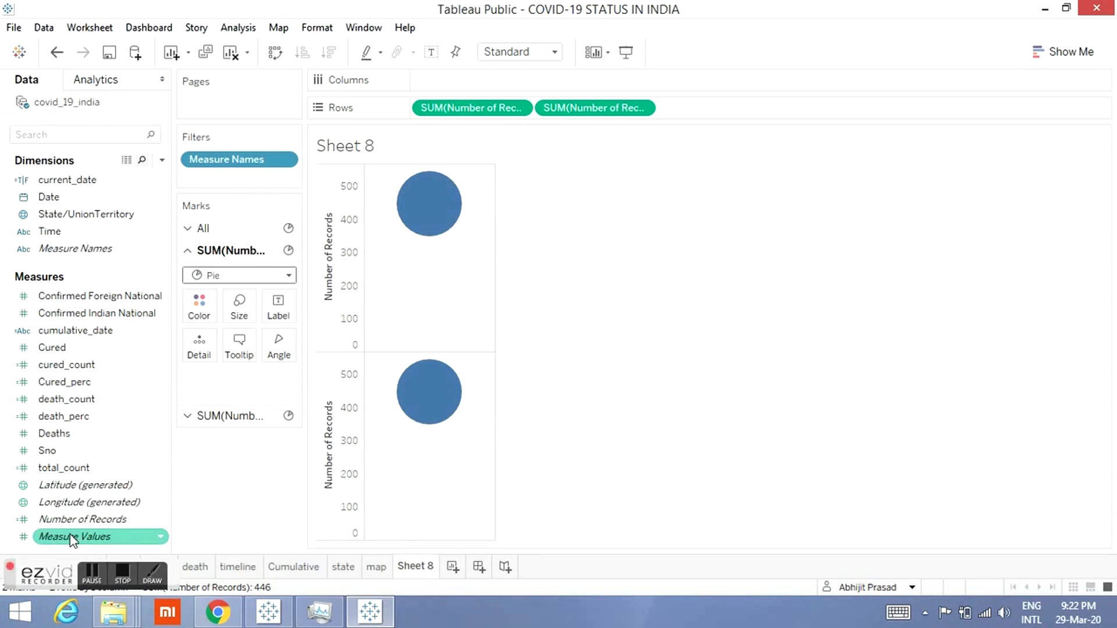
left_click_drag(210, 377, 276, 339)
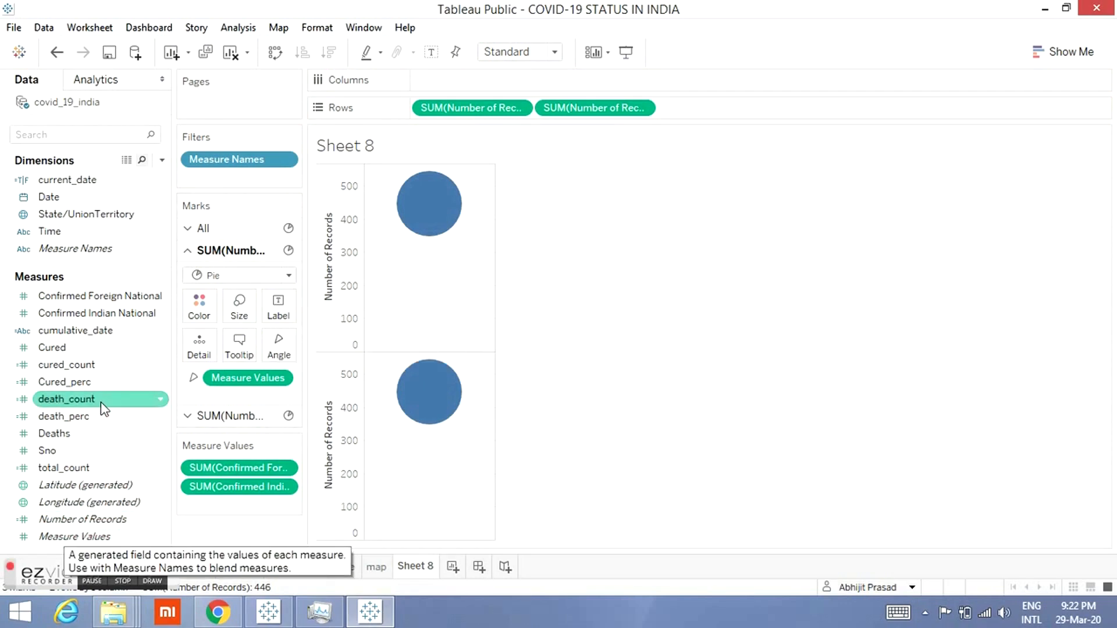
left_click_drag(87, 250, 200, 305)
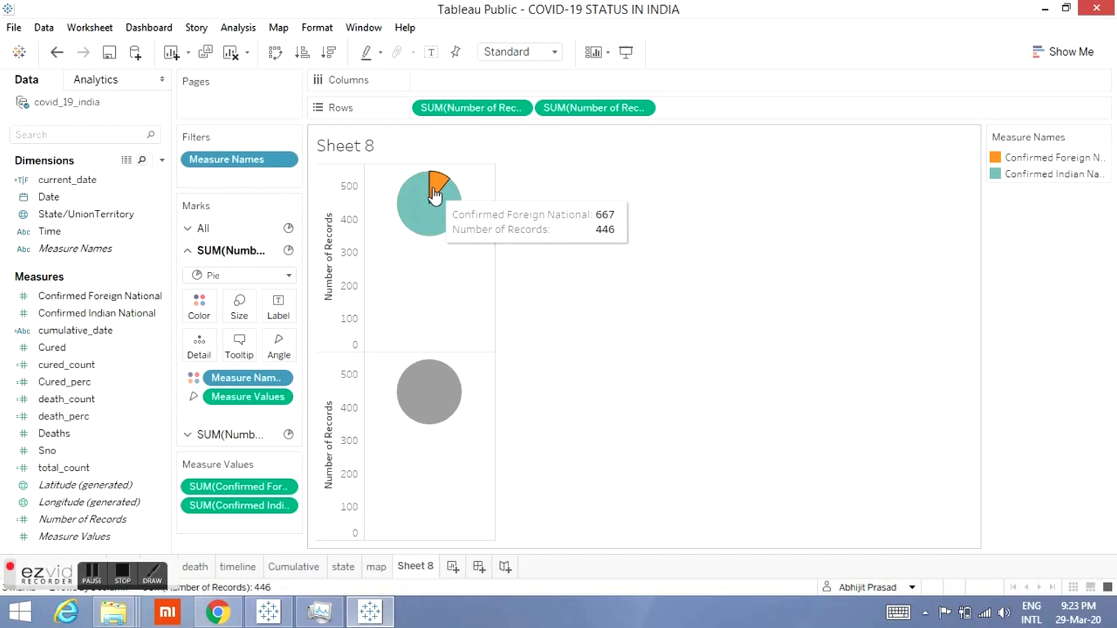
mouse_move(421, 221)
Step: Add current_date as a filter keeping only True
left_click_drag(79, 180, 198, 181)
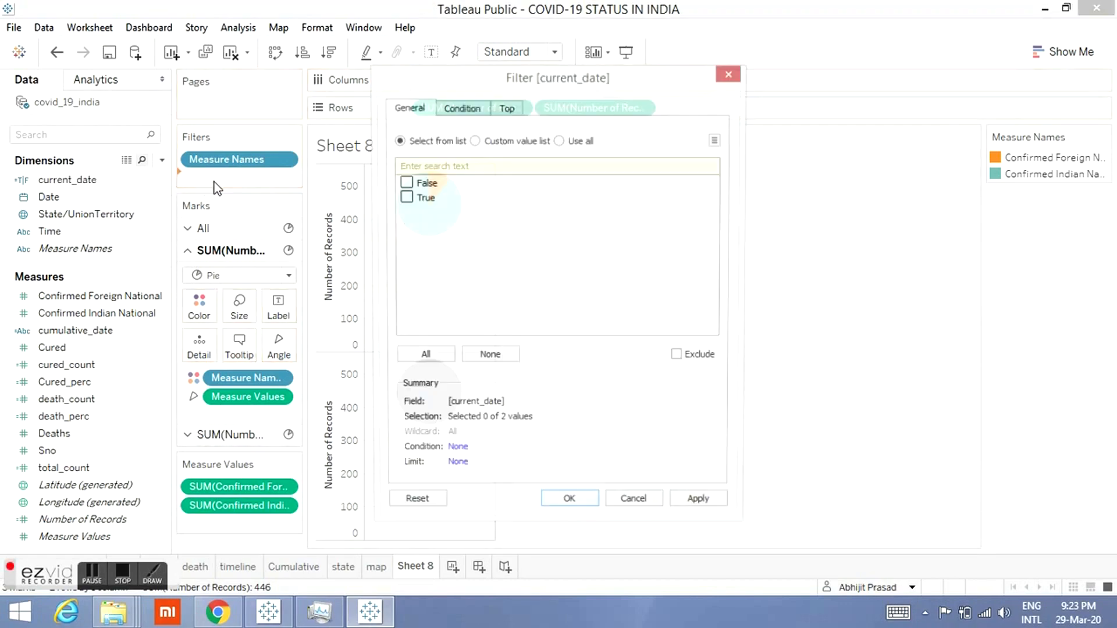
left_click(403, 199)
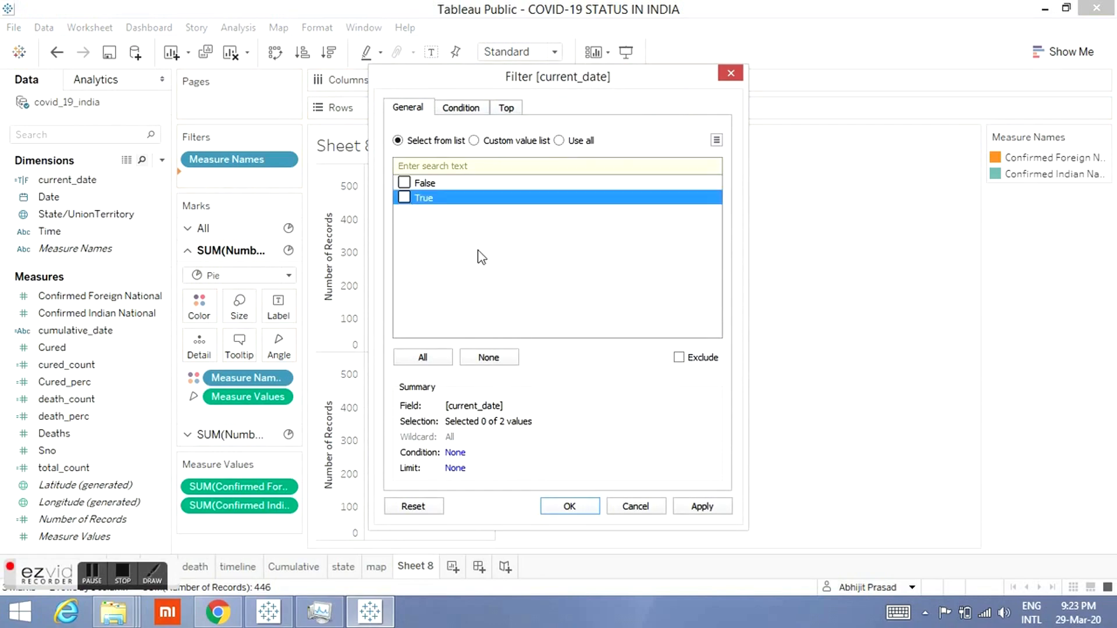
left_click(404, 199)
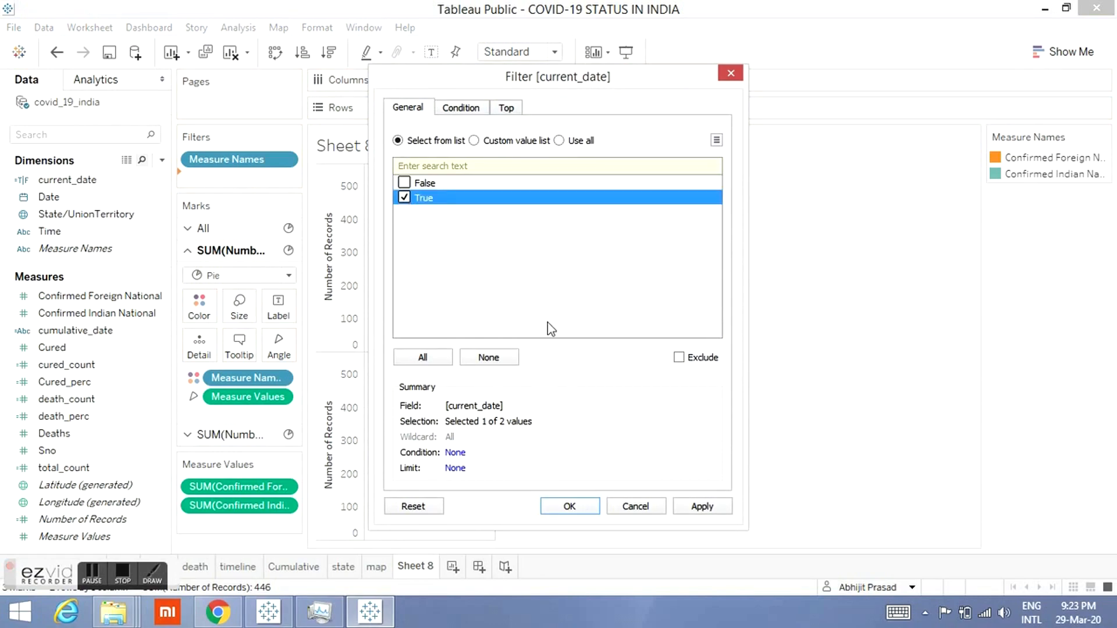
left_click(567, 506)
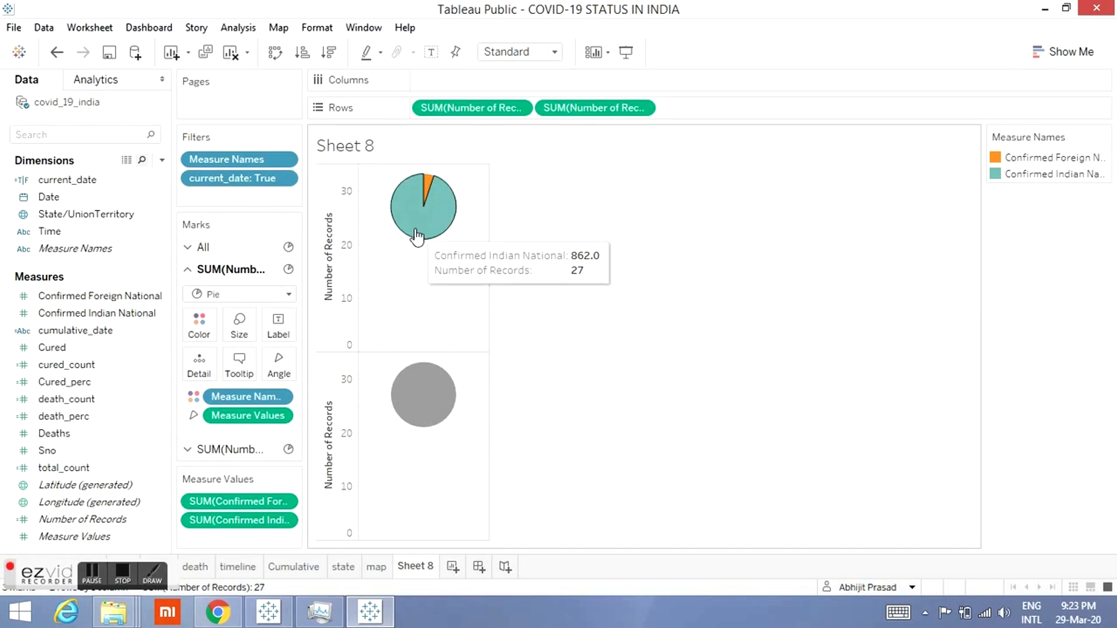
Step: On the second Number of Records marks card, shrink the pie size and set its colour to white
left_click(394, 401)
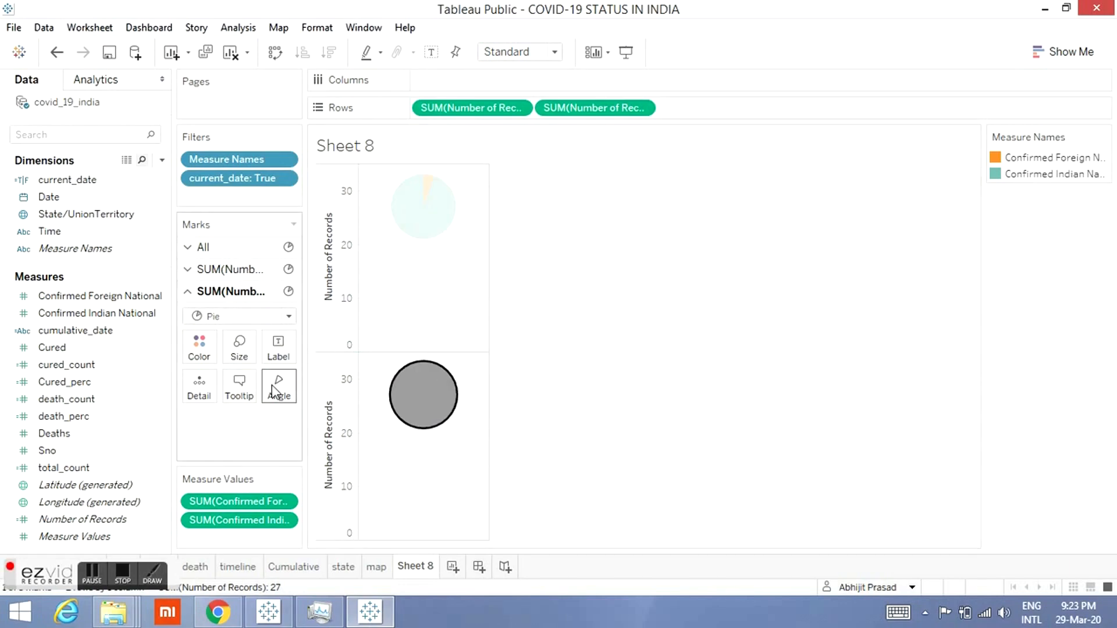
left_click(214, 365)
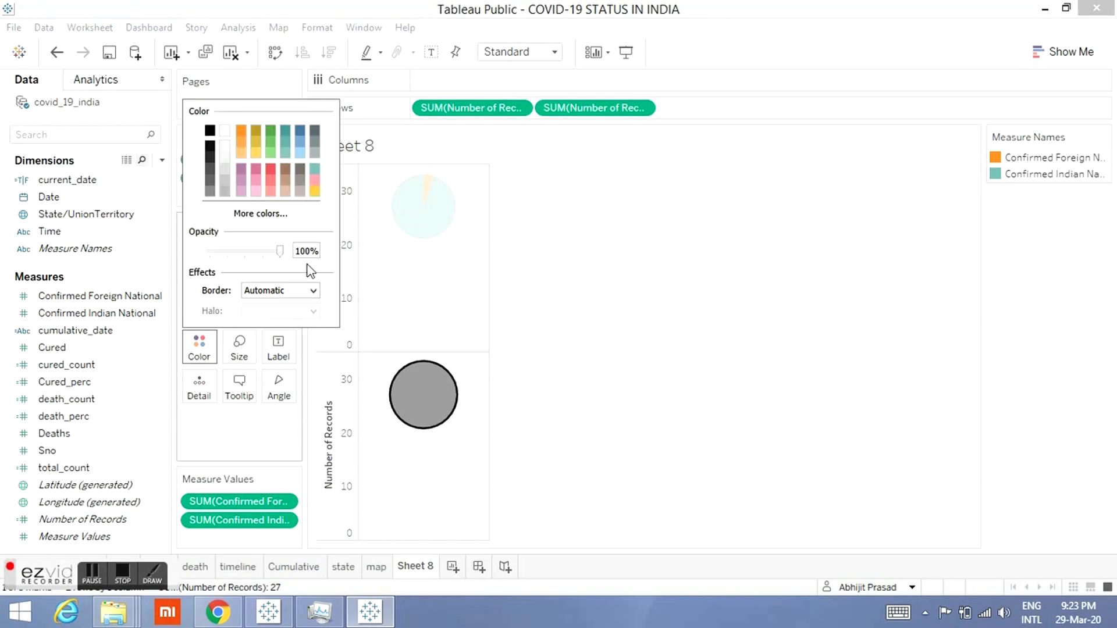
left_click(235, 346)
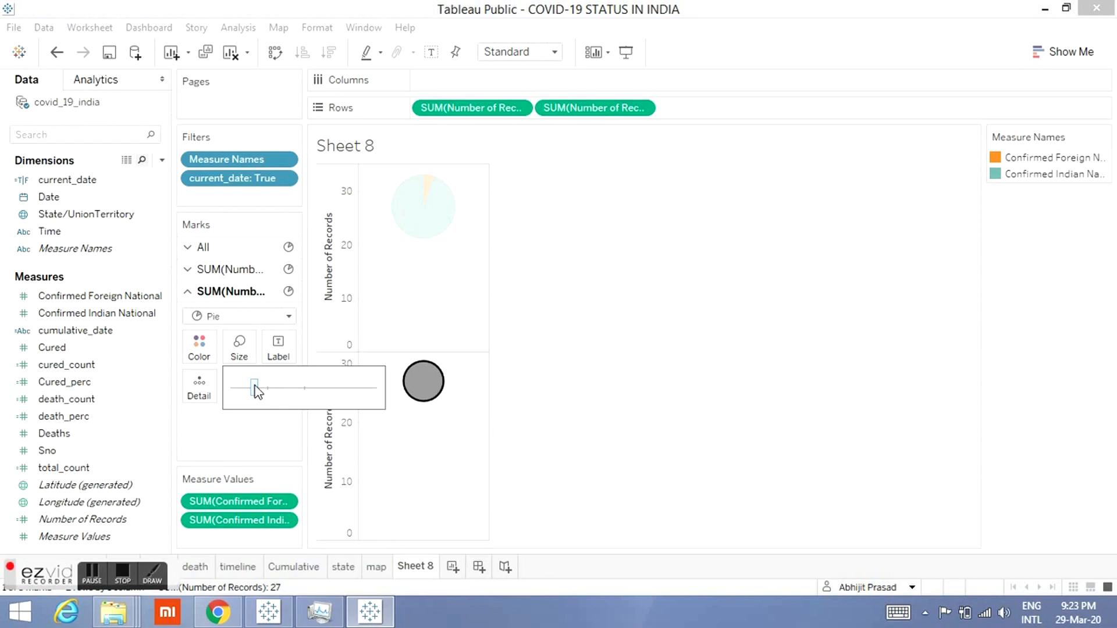
left_click(198, 345)
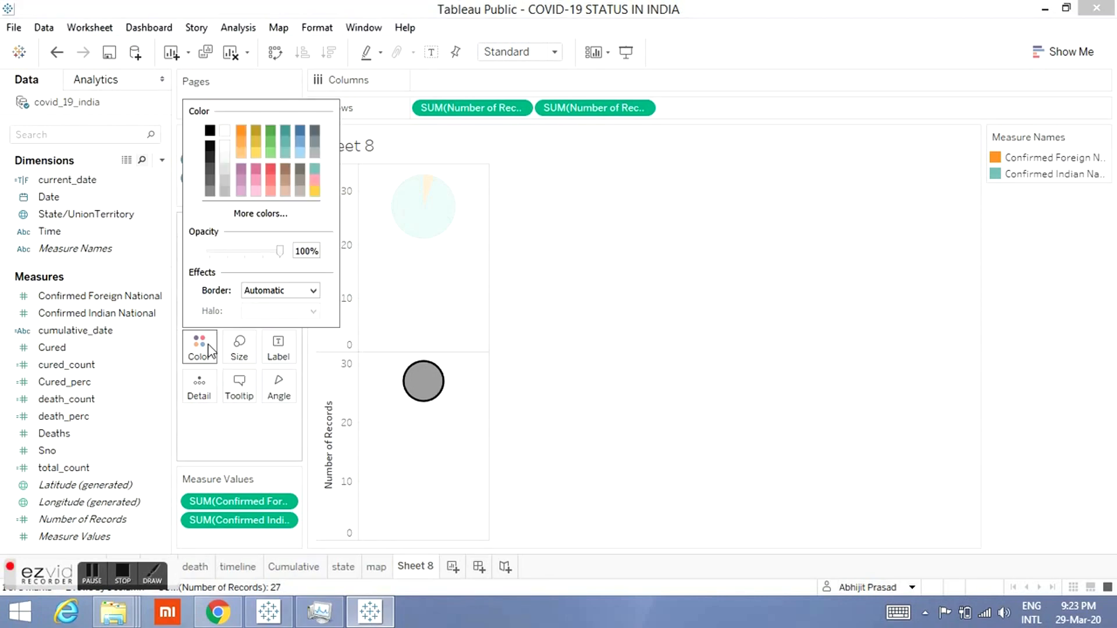
left_click(227, 135)
left_click(605, 339)
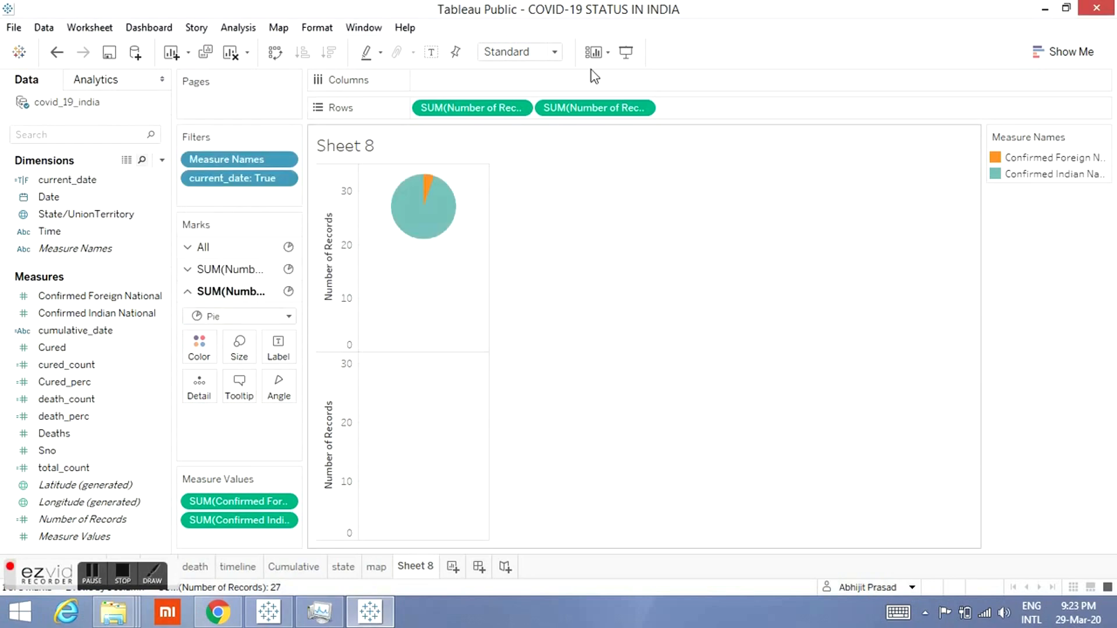
Step: Turn the two Number of Records rows into a synchronized dual axis to form the donut
right_click(570, 109)
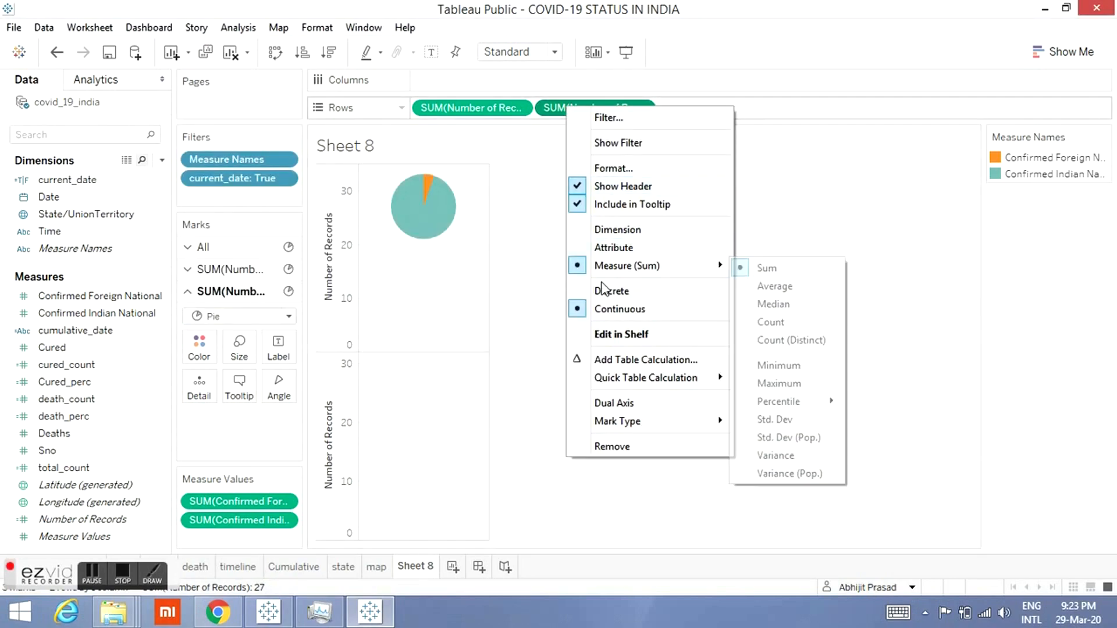
left_click(619, 404)
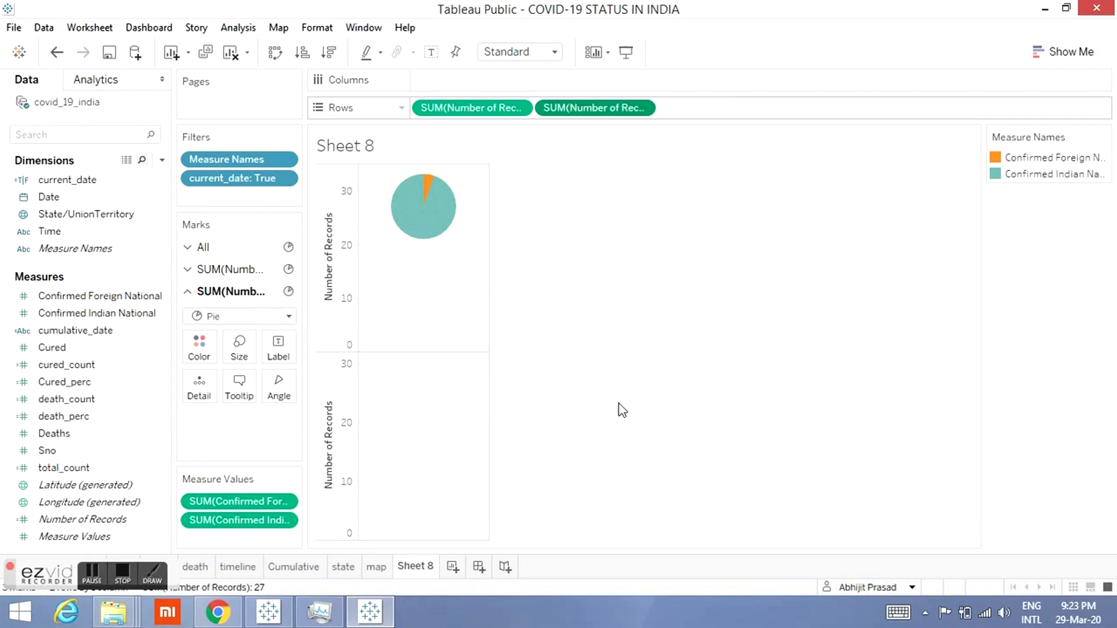
right_click(496, 270)
left_click(525, 291)
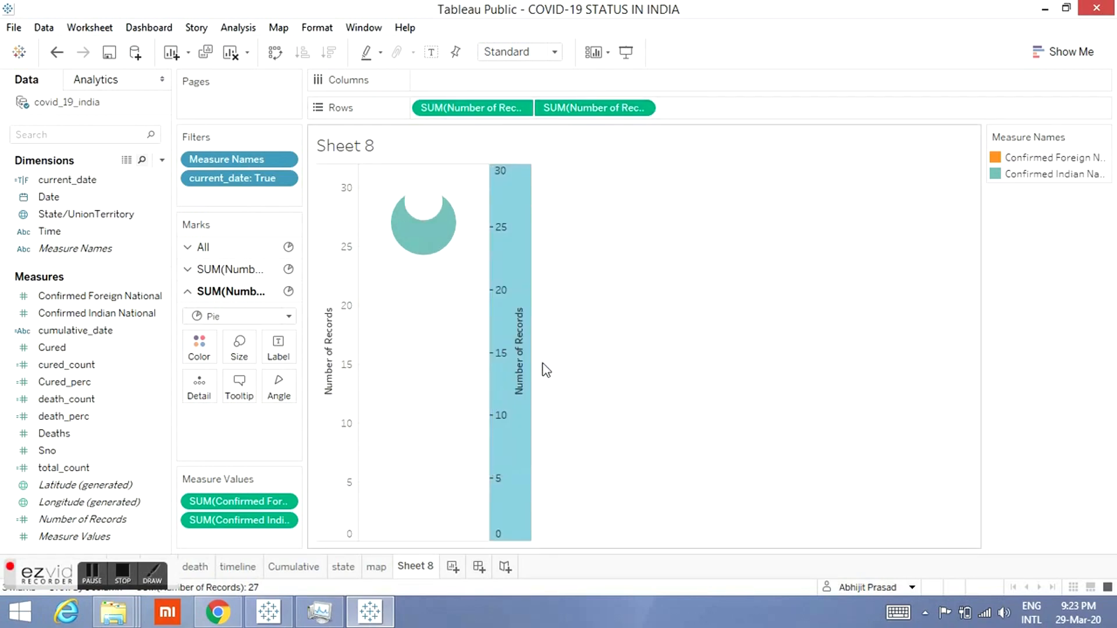
Step: Hide the header of the secondary Number of Records axis
right_click(511, 291)
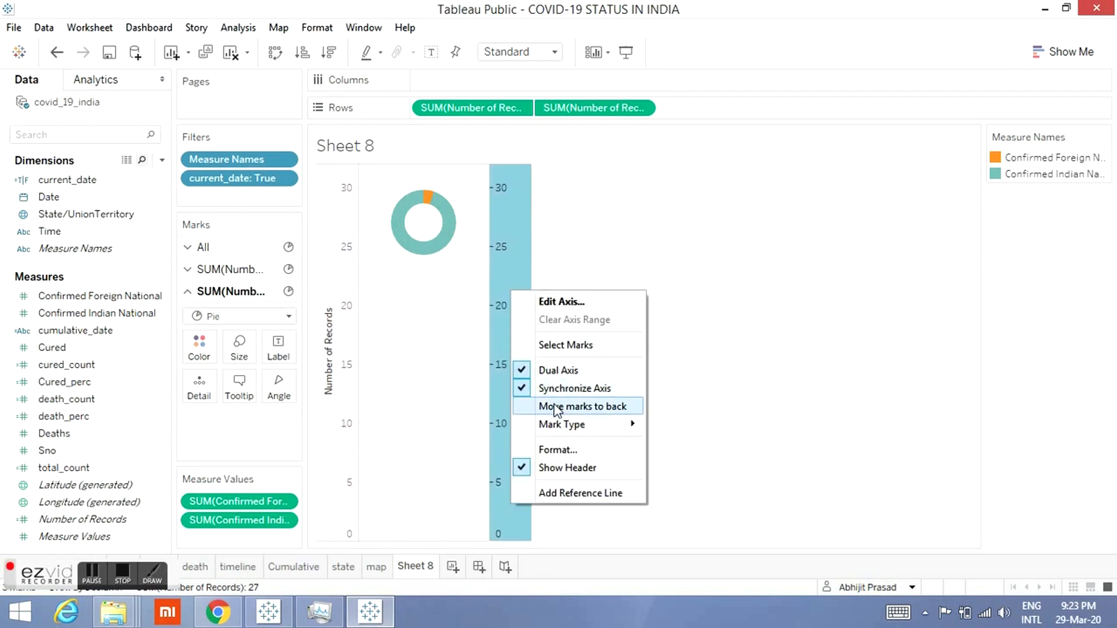
left_click(533, 468)
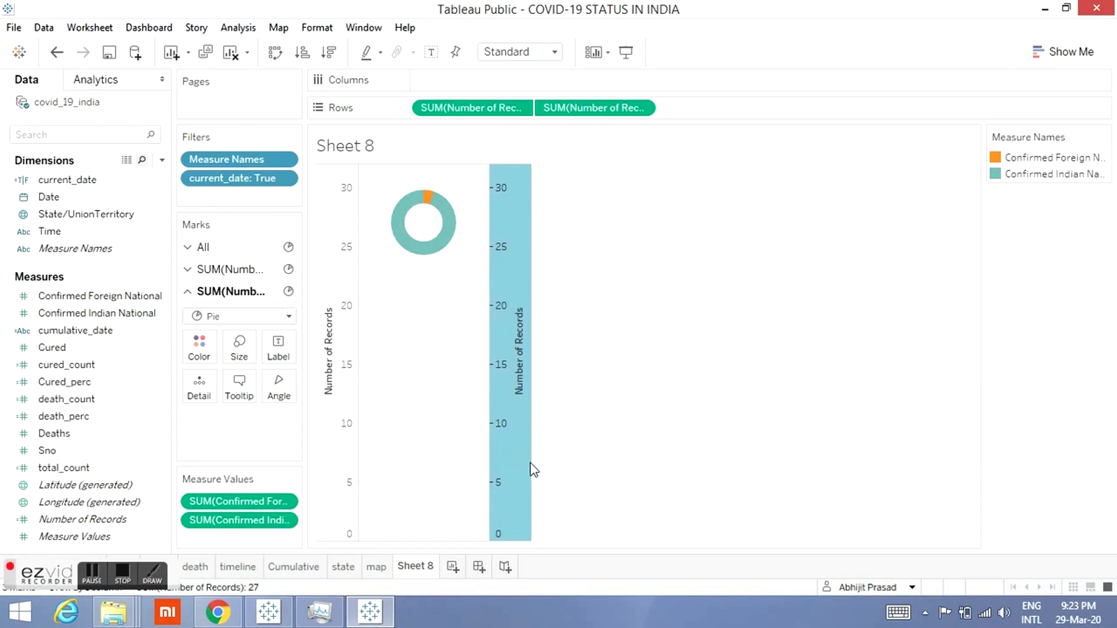
Step: Hide the primary Number of Records axis header and shrink the chart cell's height to fit the donut
right_click(327, 236)
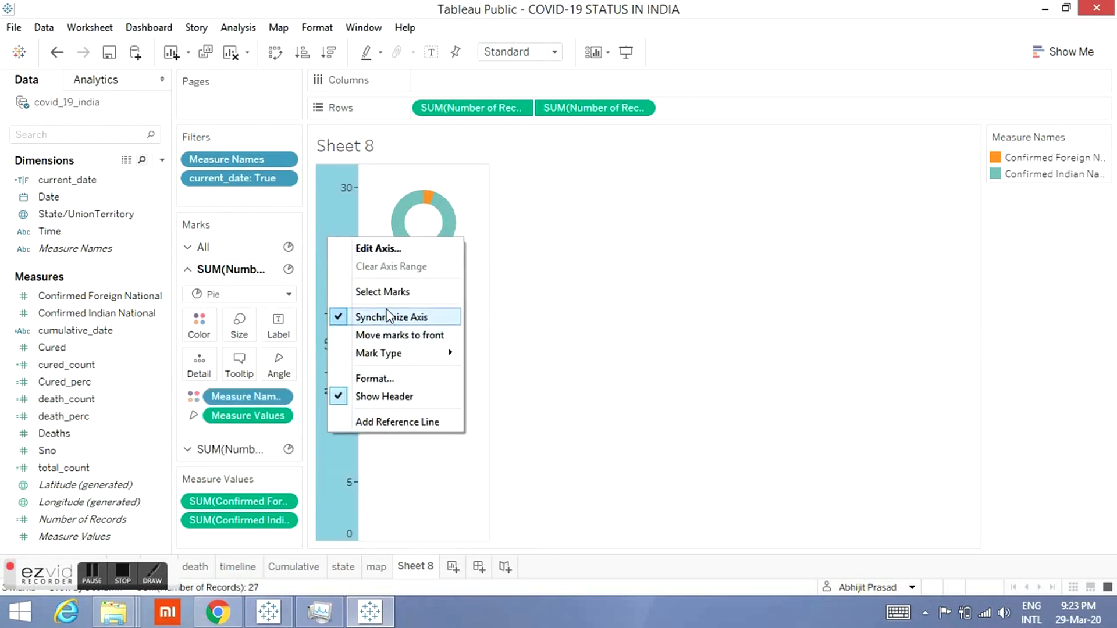
left_click(370, 396)
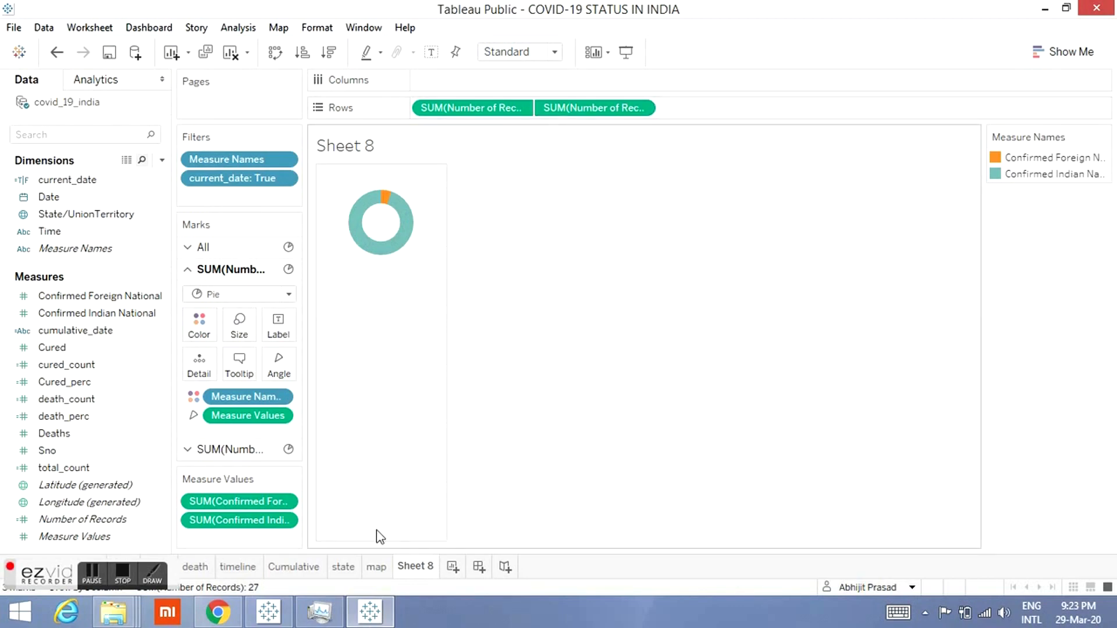
left_click_drag(375, 540, 387, 297)
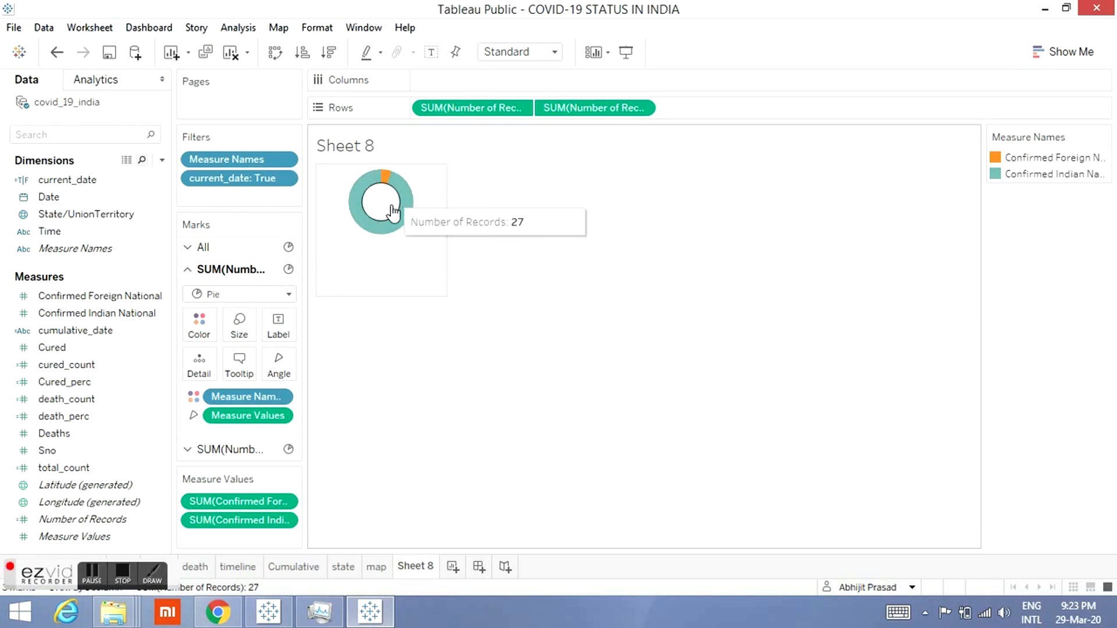
left_click_drag(377, 295, 381, 258)
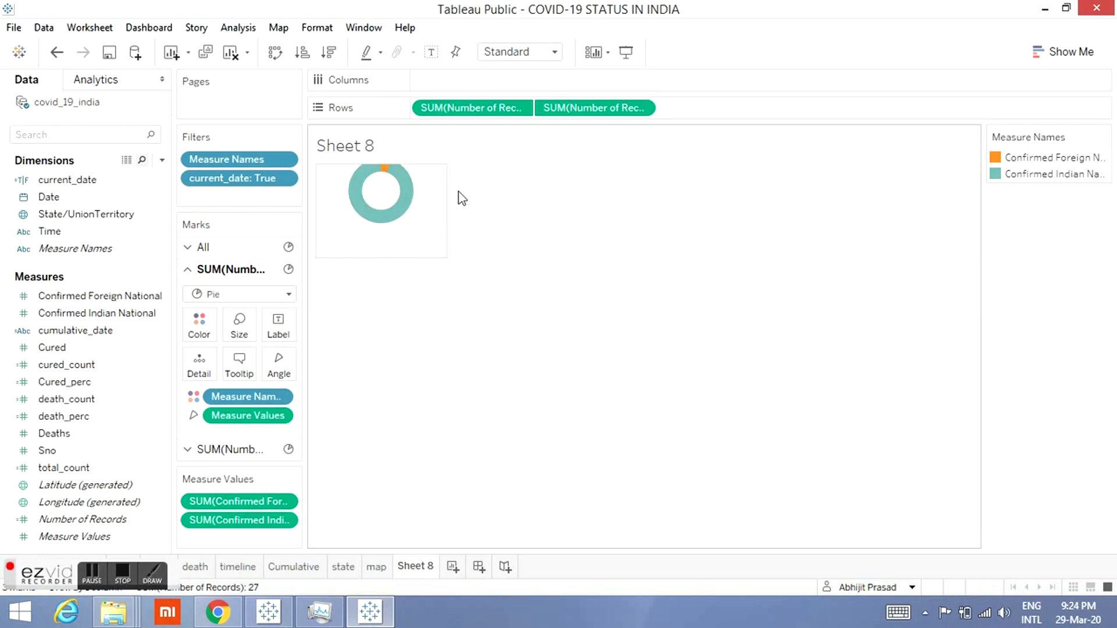
left_click_drag(382, 258, 390, 290)
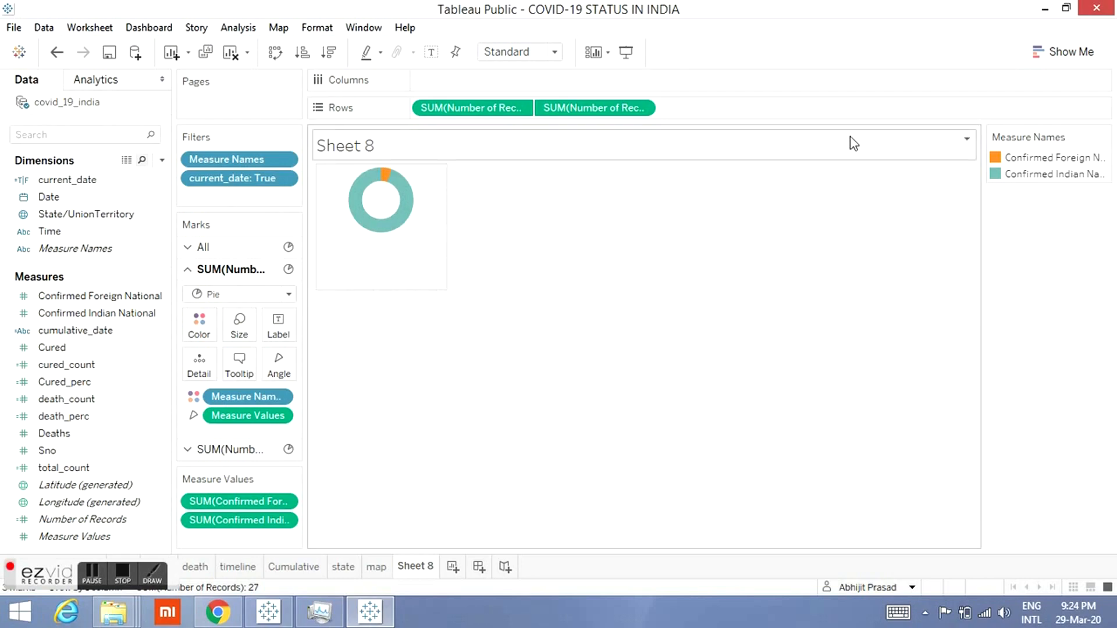
Step: Hide the Sheet 8 title and enlarge the pie size on the first Number of Records marks card
left_click(967, 142)
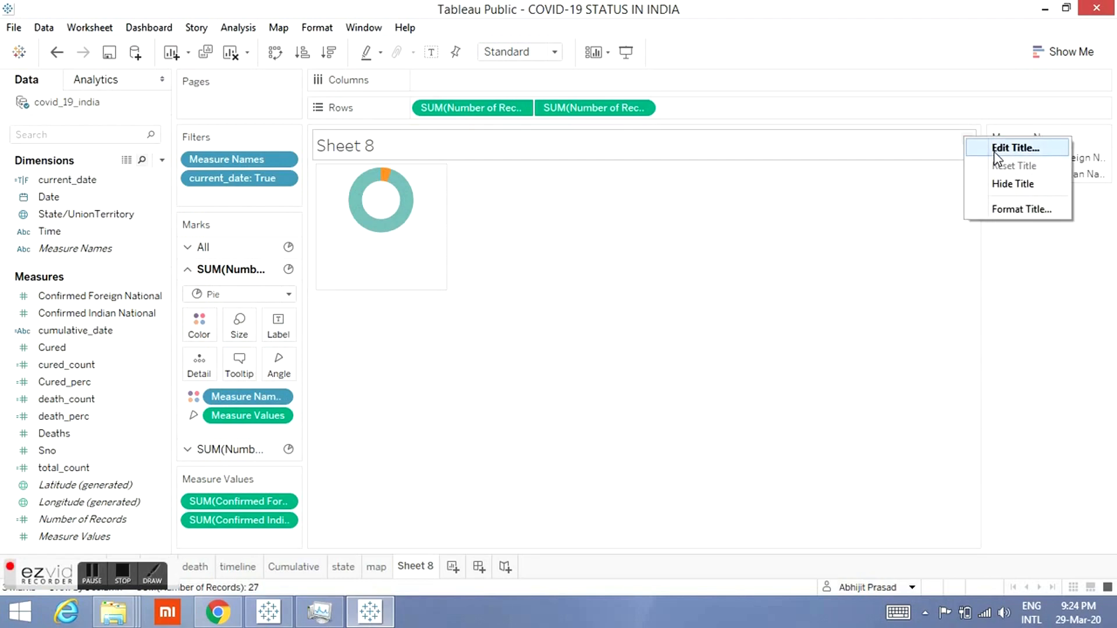
left_click(996, 185)
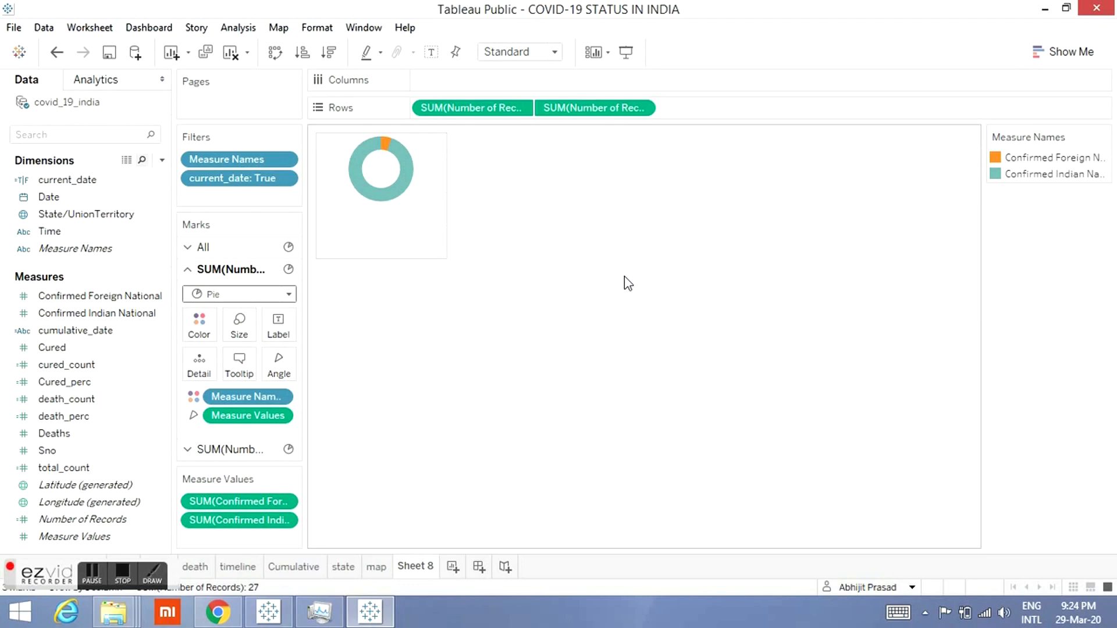
left_click(240, 329)
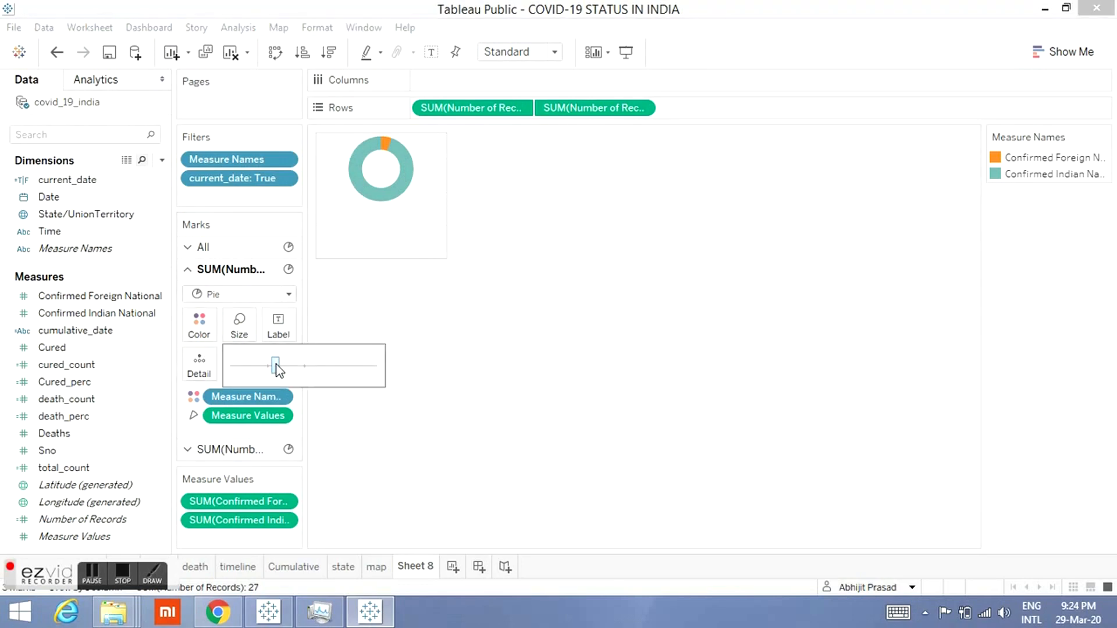
left_click(277, 366)
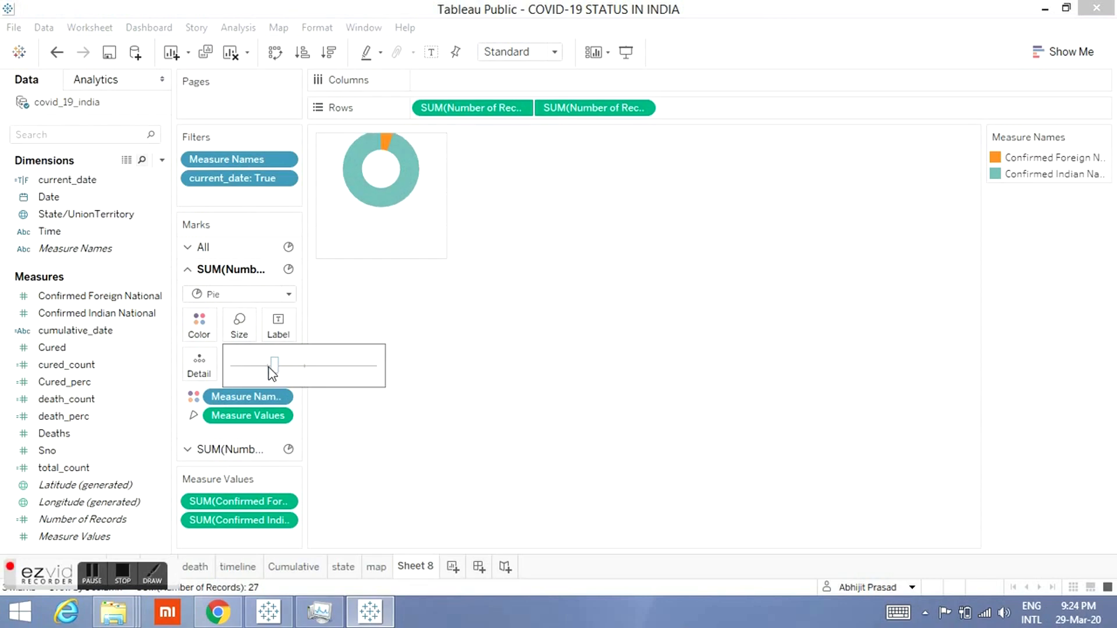
left_click(268, 368)
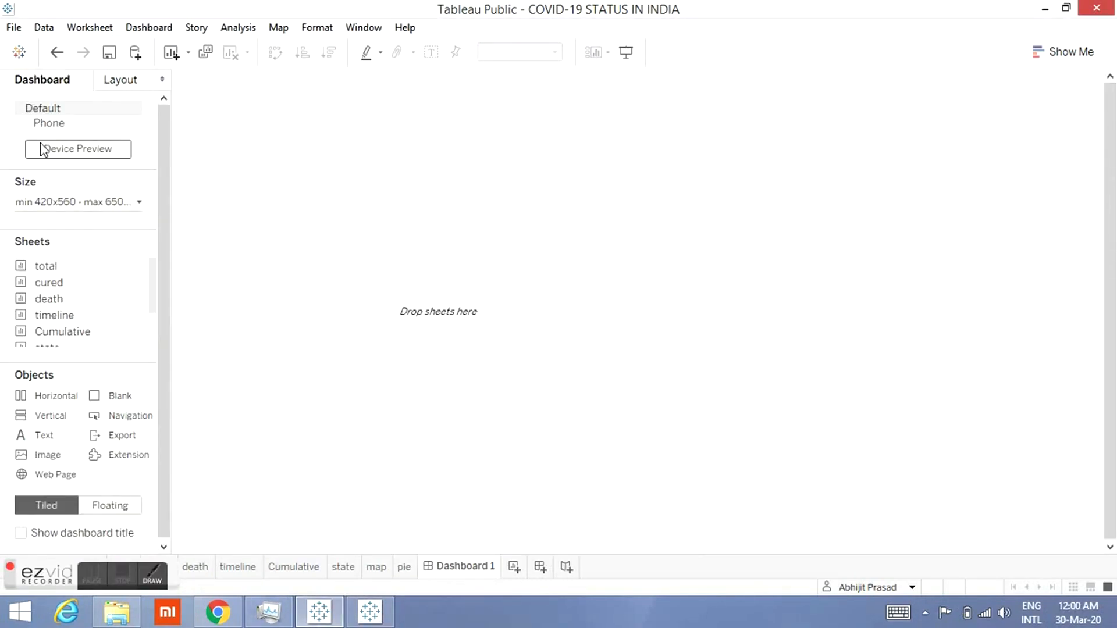
Step: Preview the empty dashboard with Desktop and Tablet device types, returning to Default
left_click(58, 152)
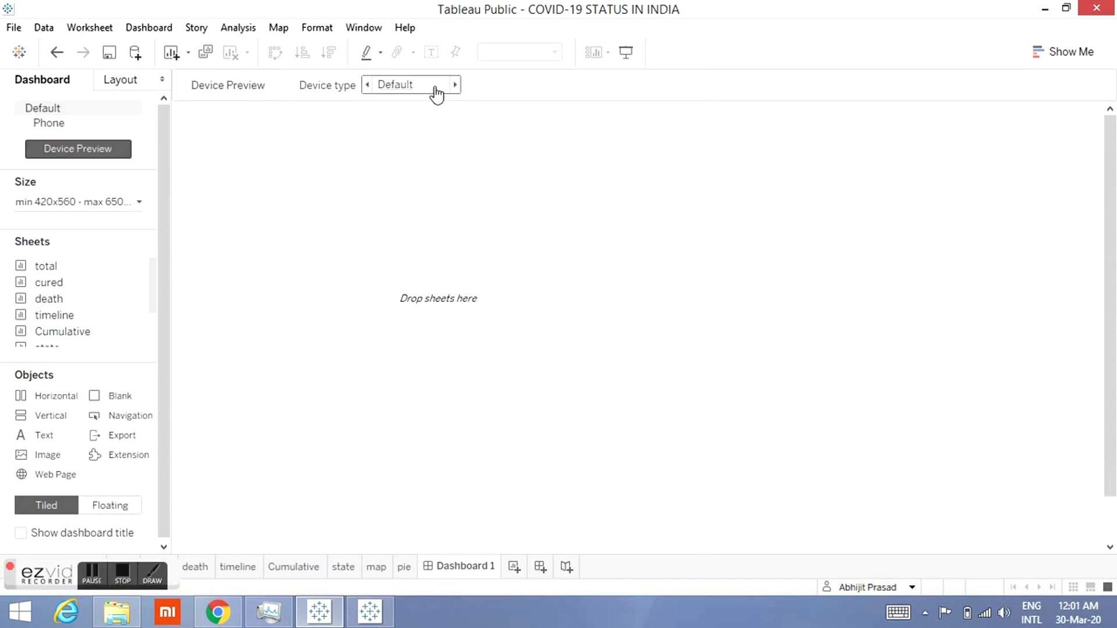
left_click(457, 85)
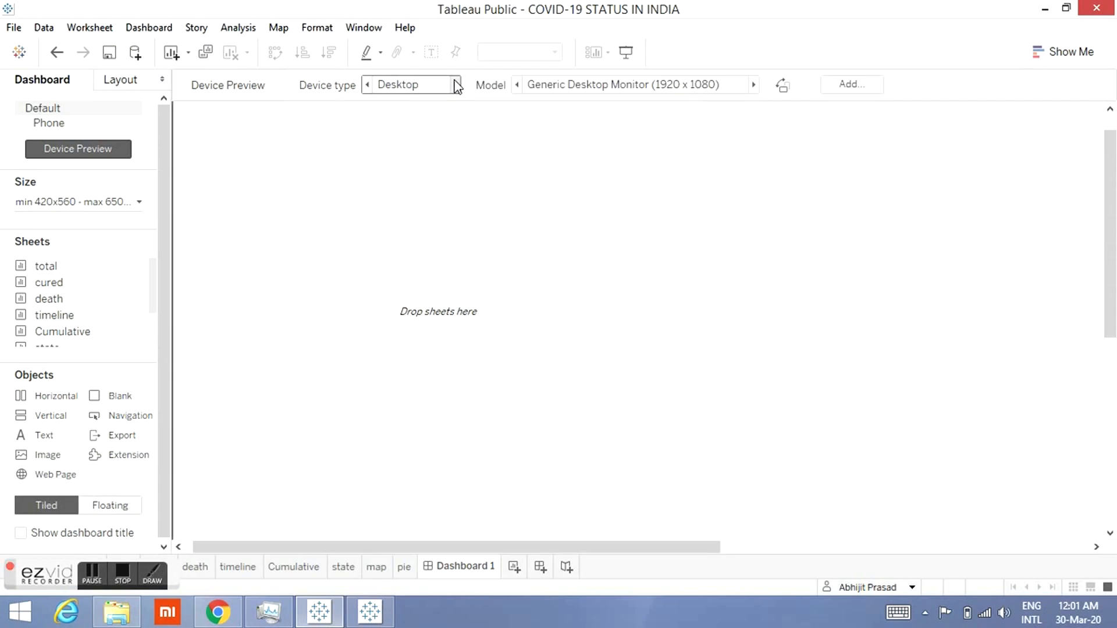
left_click(457, 85)
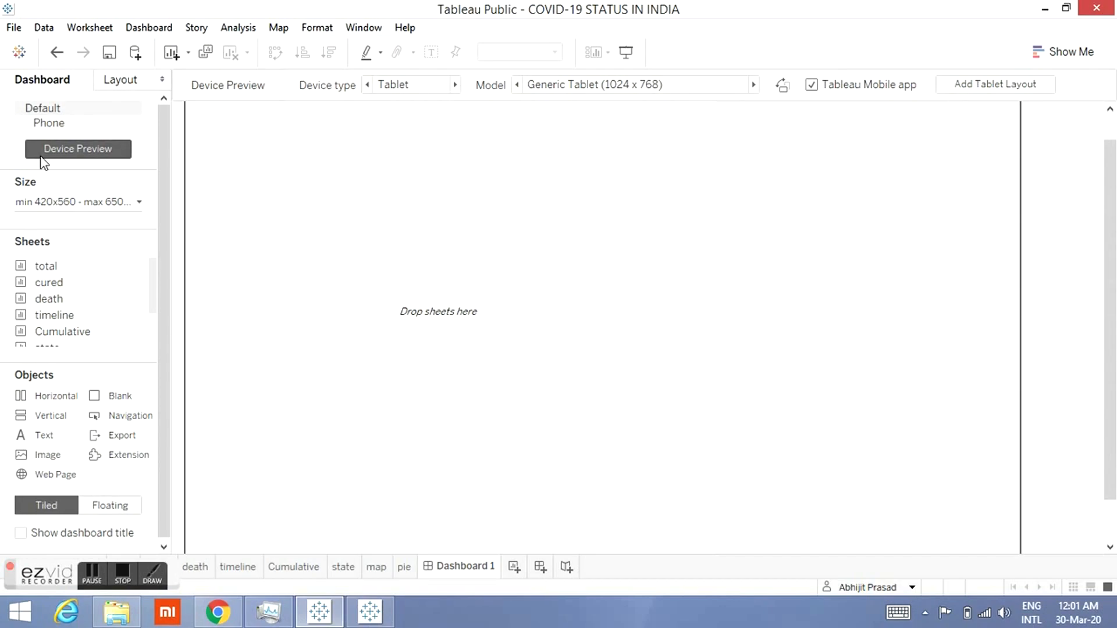
left_click(370, 86)
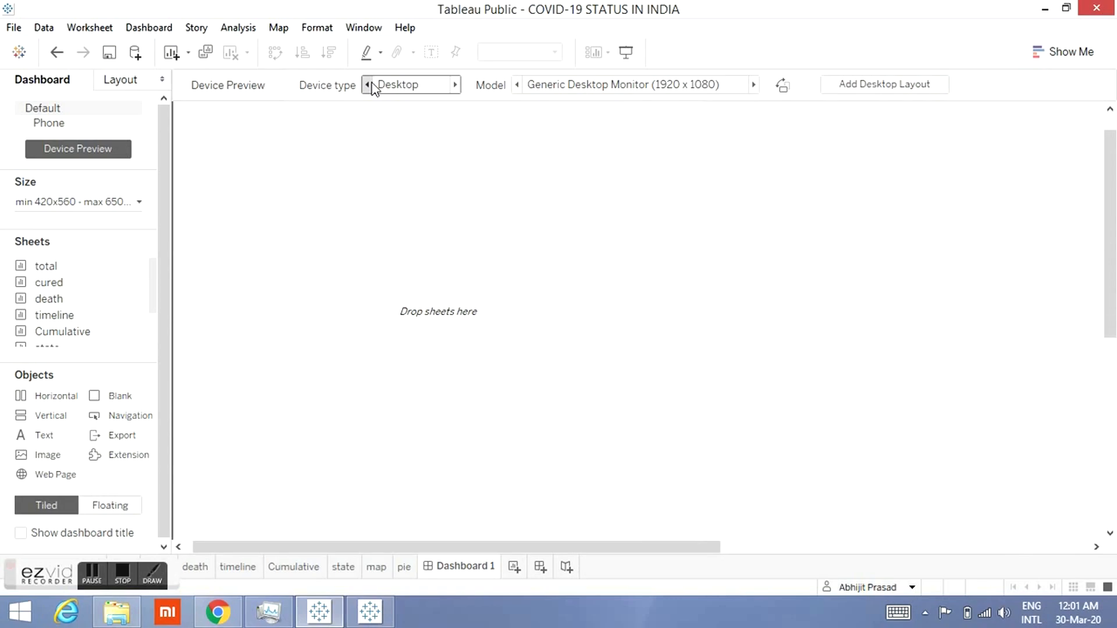
left_click(369, 85)
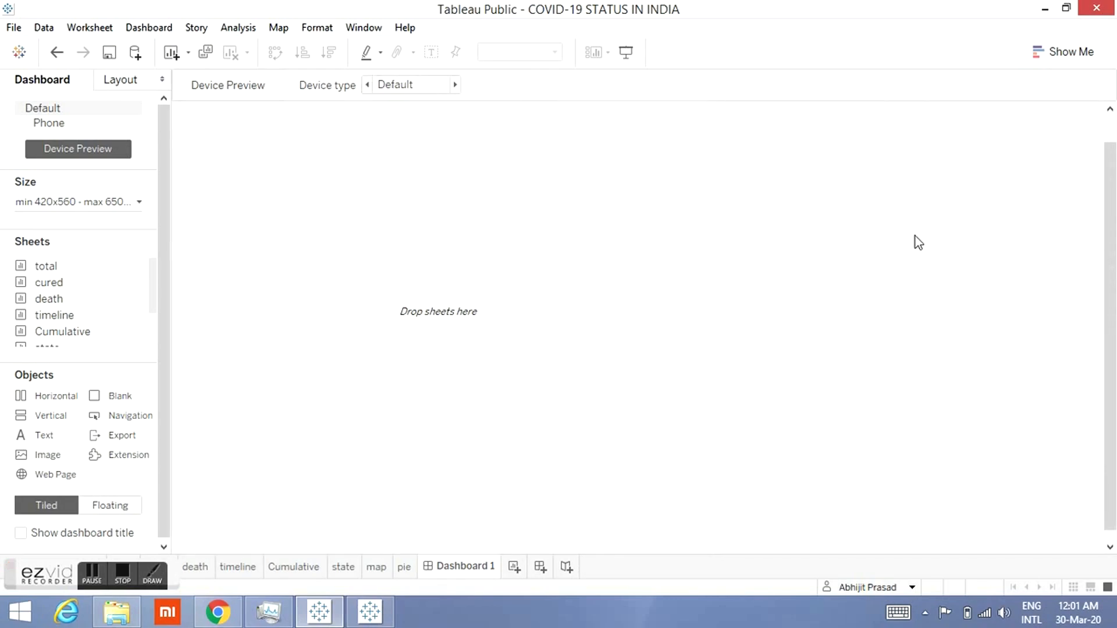
Step: Set the dashboard size to Automatic and turn off device preview
left_click(58, 205)
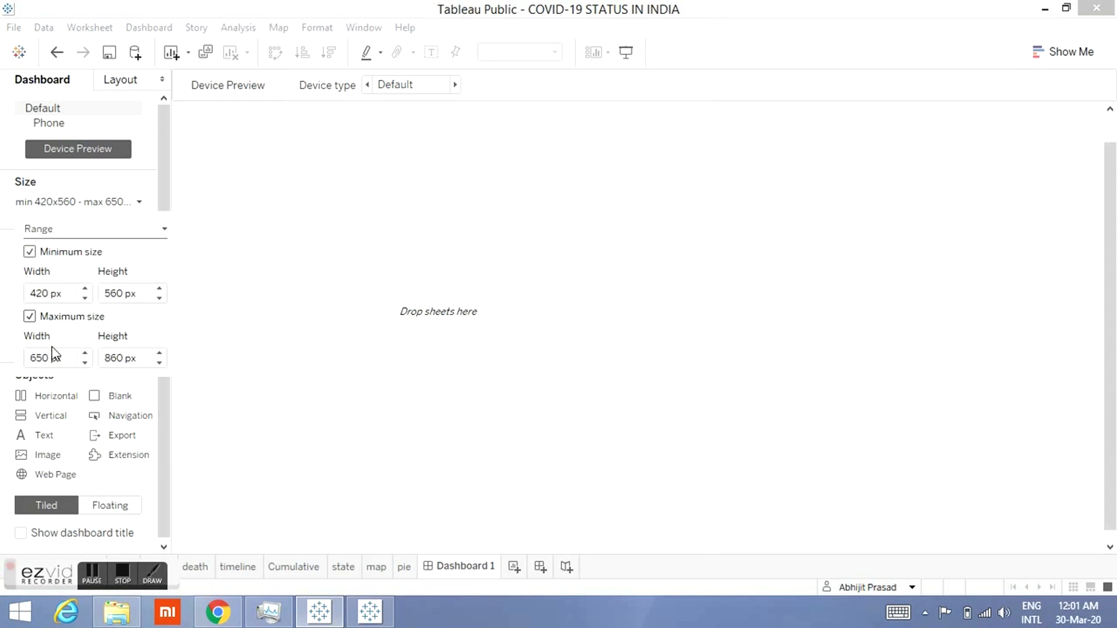
left_click(106, 236)
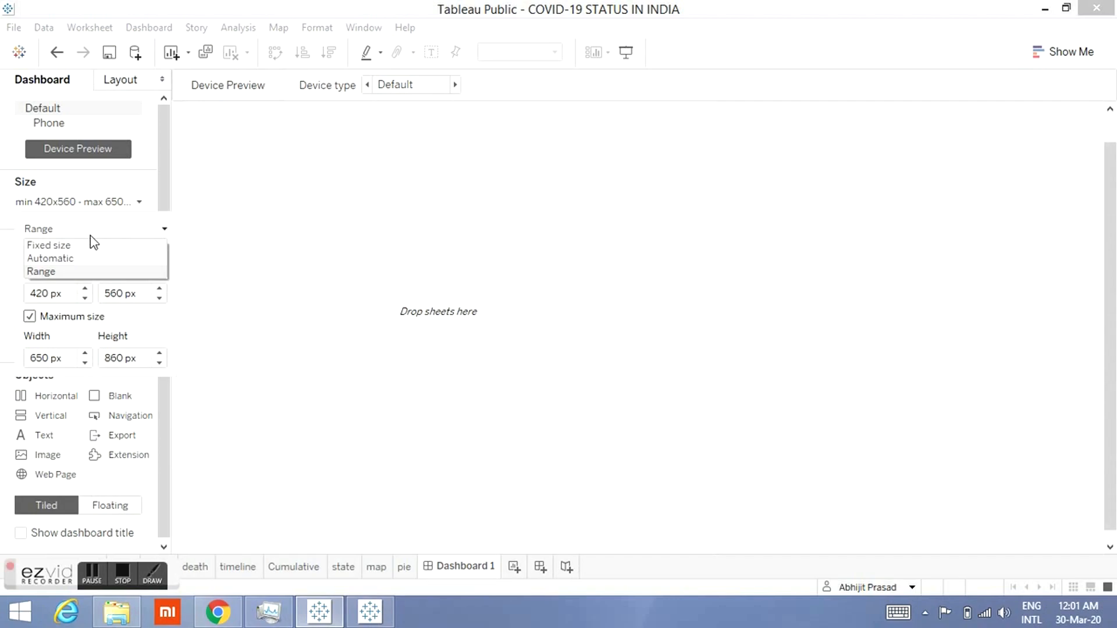
left_click(53, 261)
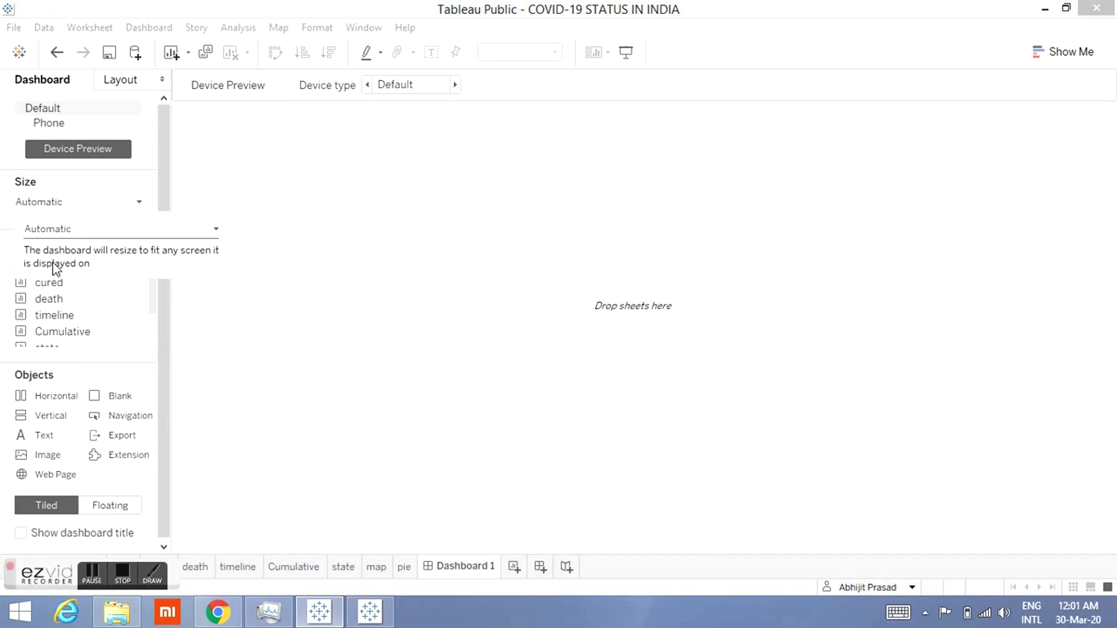
left_click(368, 114)
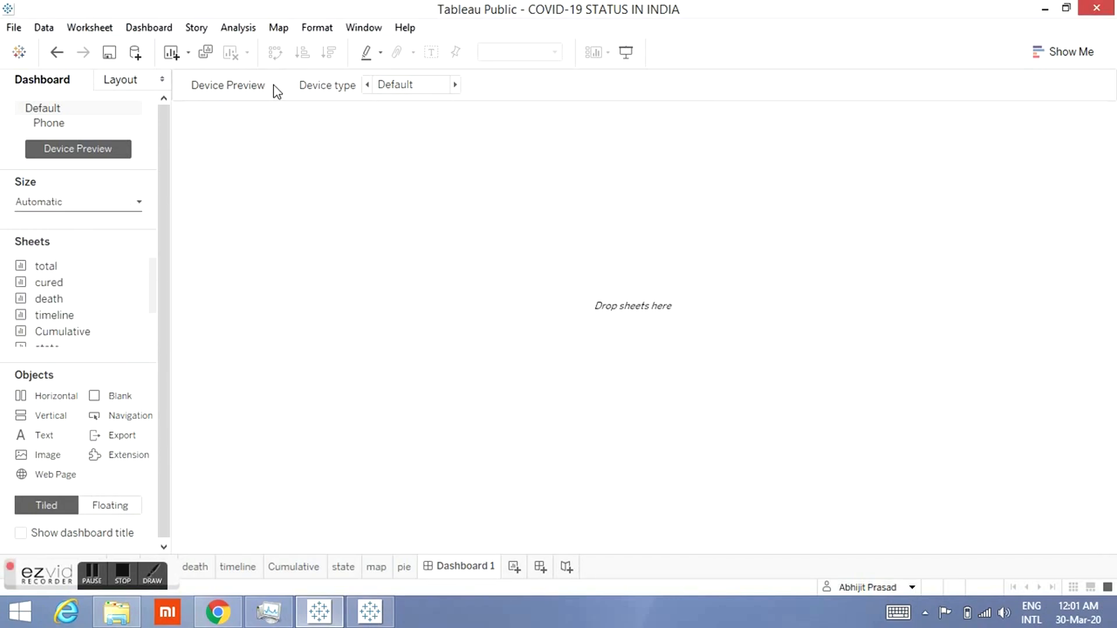
left_click(98, 154)
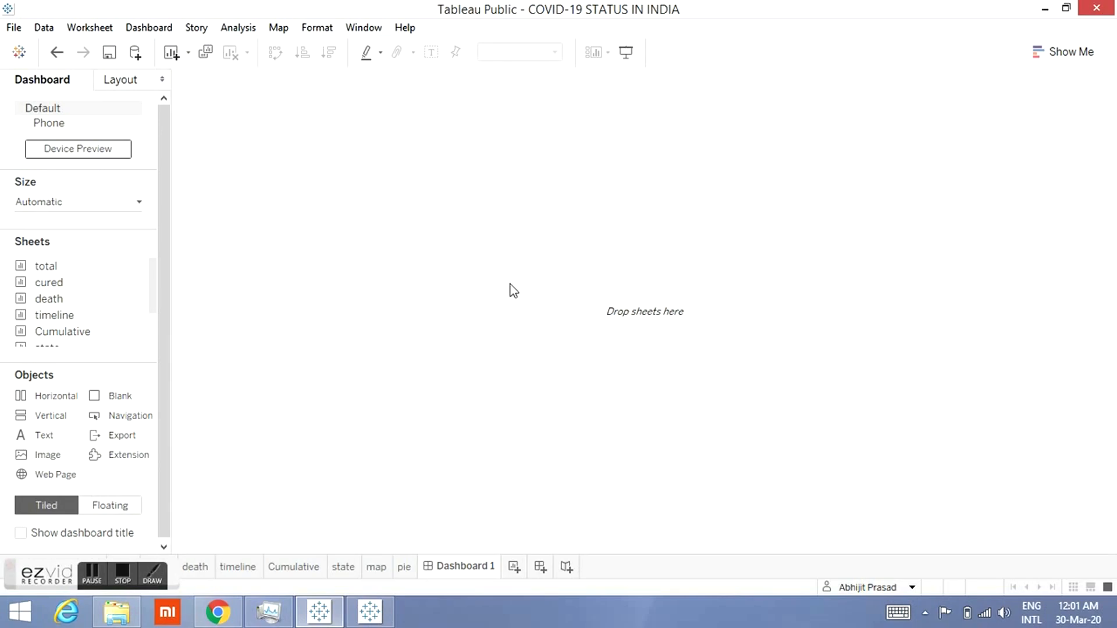
Step: Preview the dashboard in presentation mode and leave it
left_click(627, 52)
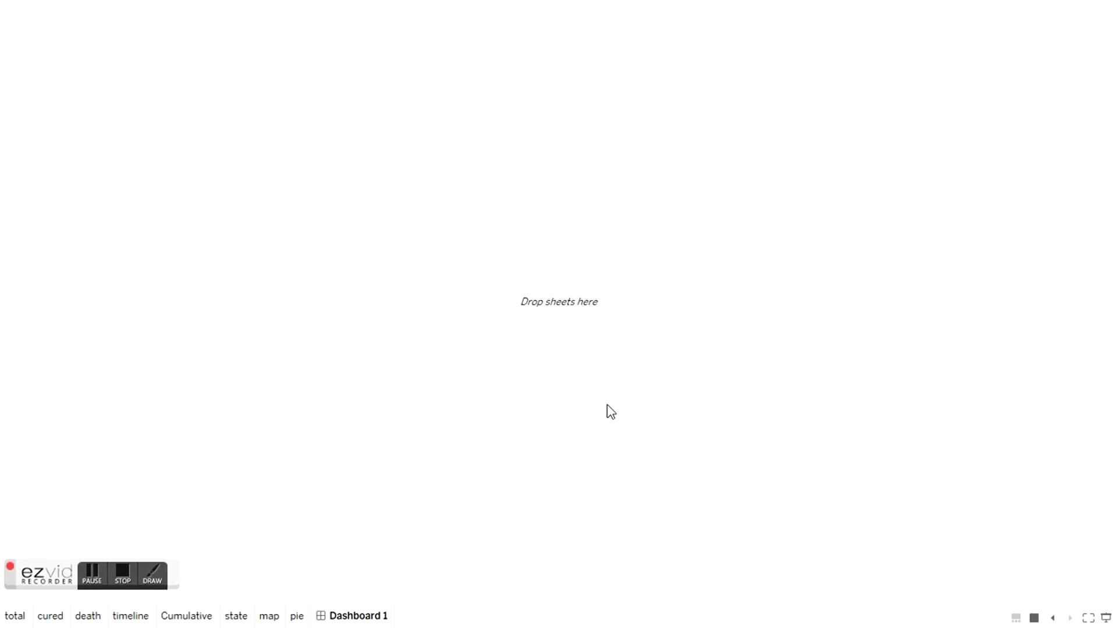
key("Escape")
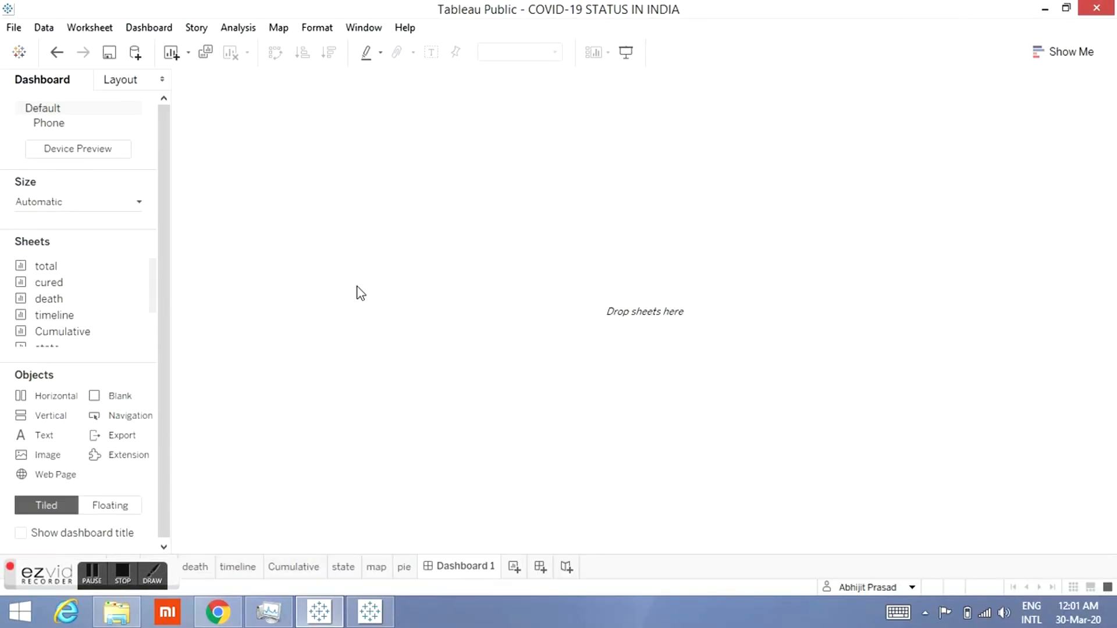
Step: Add the total sheet to the dashboard as a floating item and hide its title
left_click(92, 508)
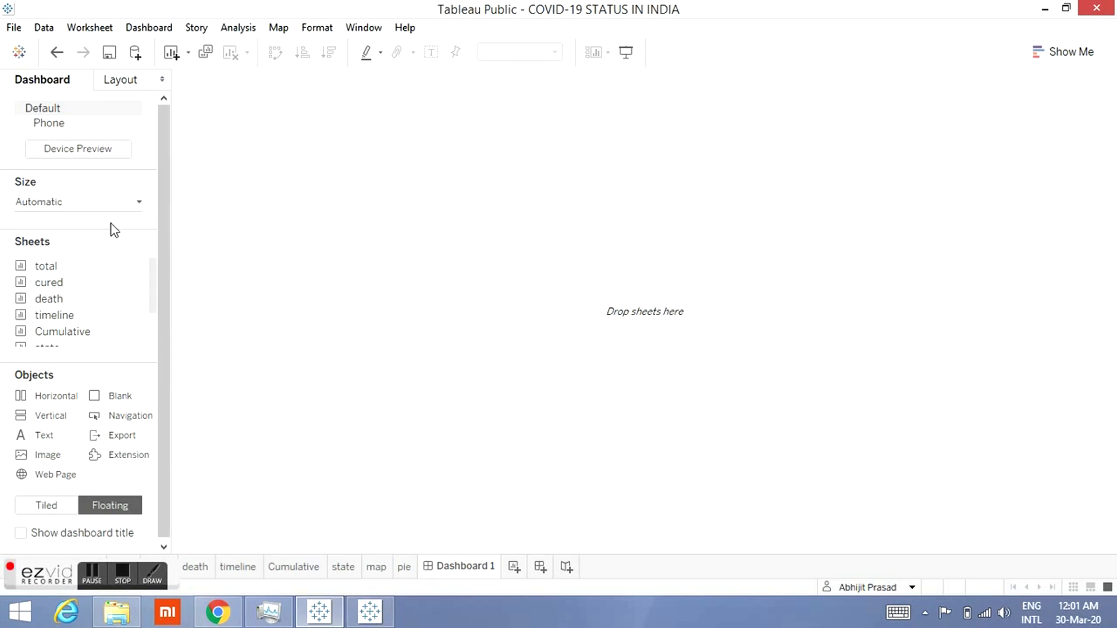
left_click_drag(51, 267, 259, 241)
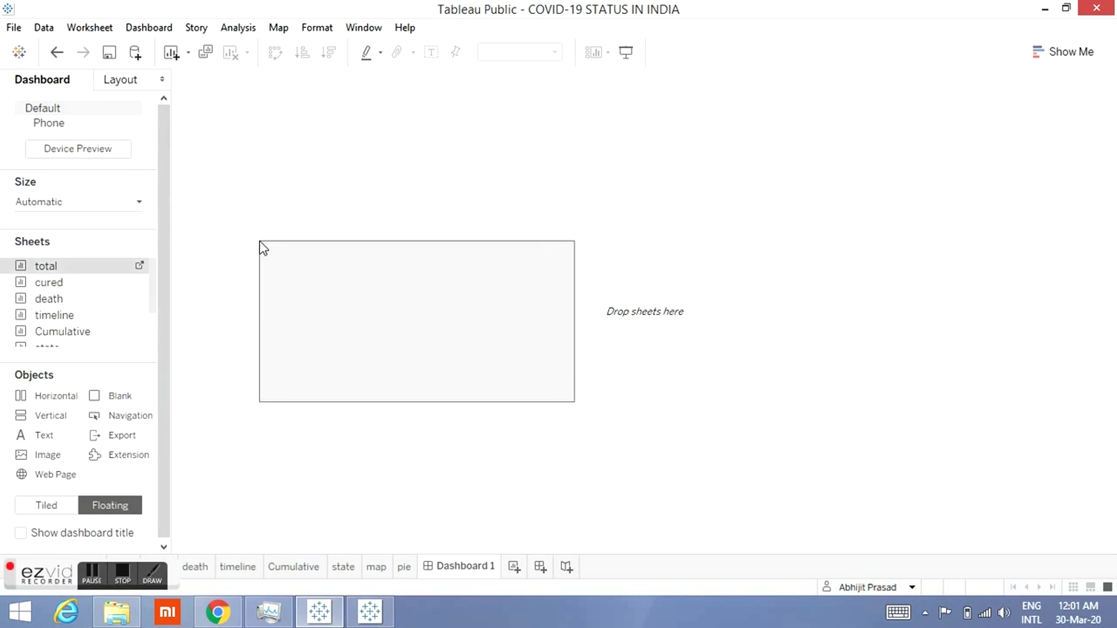
left_click_drag(281, 272, 281, 273)
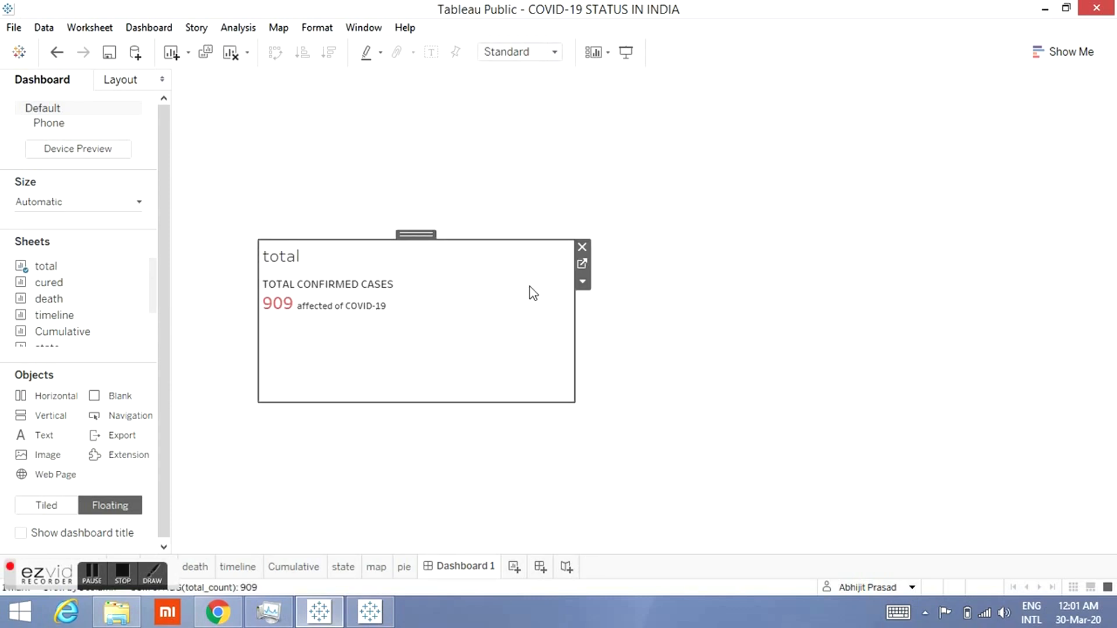
left_click(581, 285)
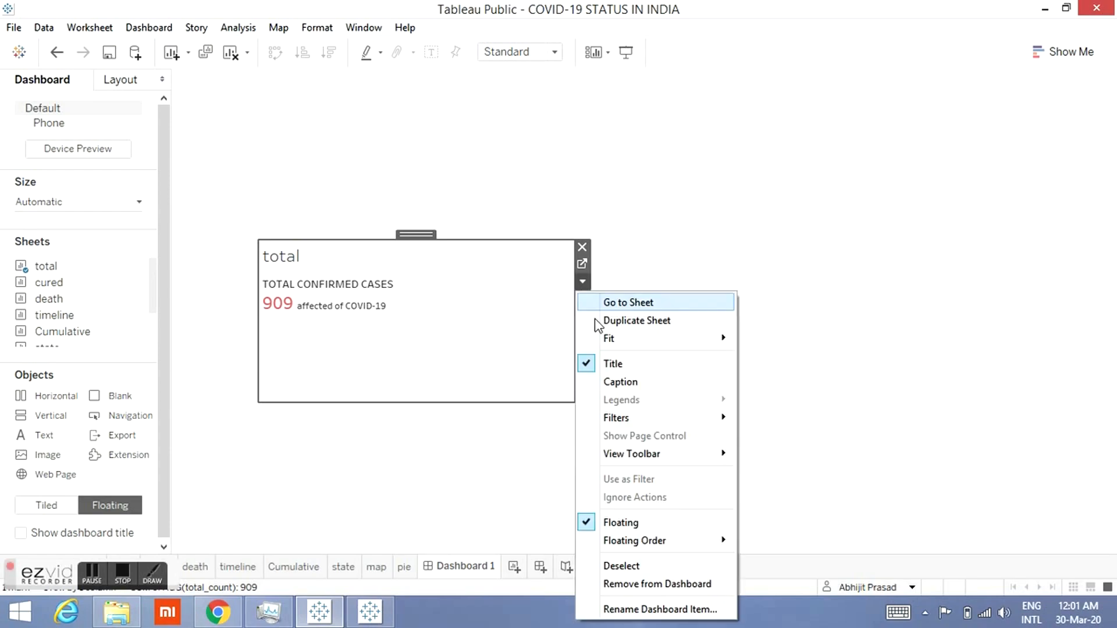
left_click(596, 361)
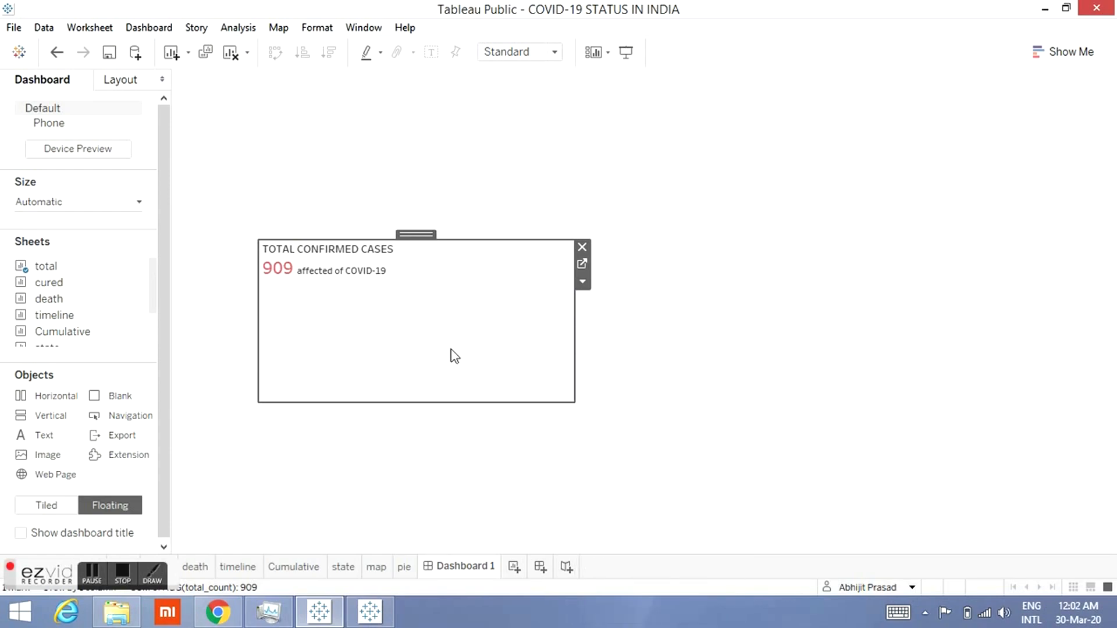
Step: Set the total item's position to x 33 and y 33
left_click(135, 82)
left_click(26, 217)
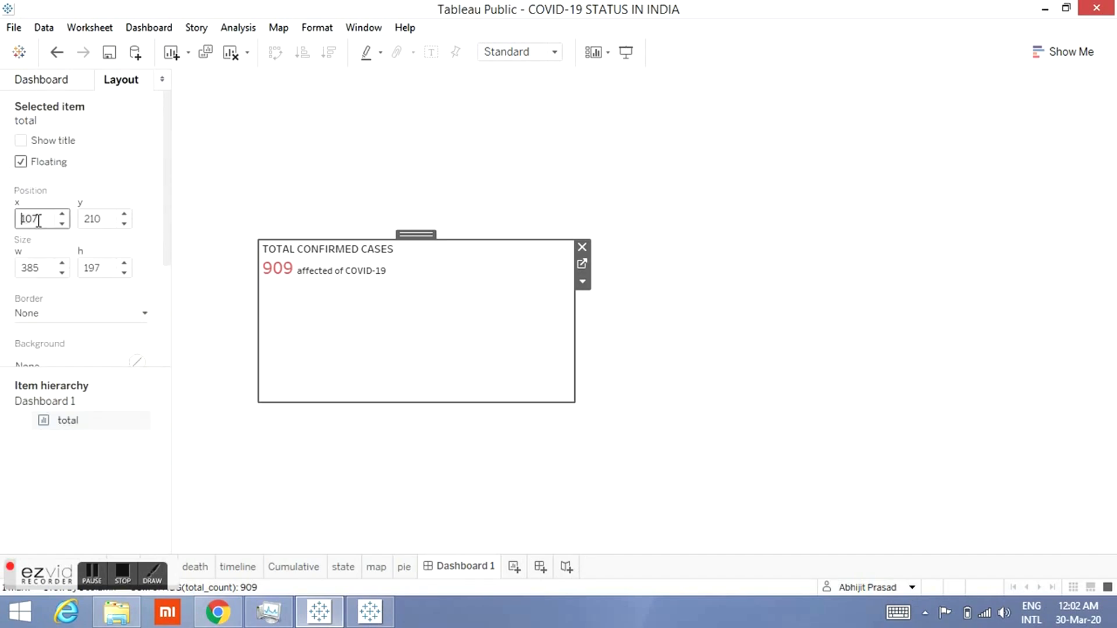
key("Delete")
key("Delete")
key("Delete")
type("33")
key("Return")
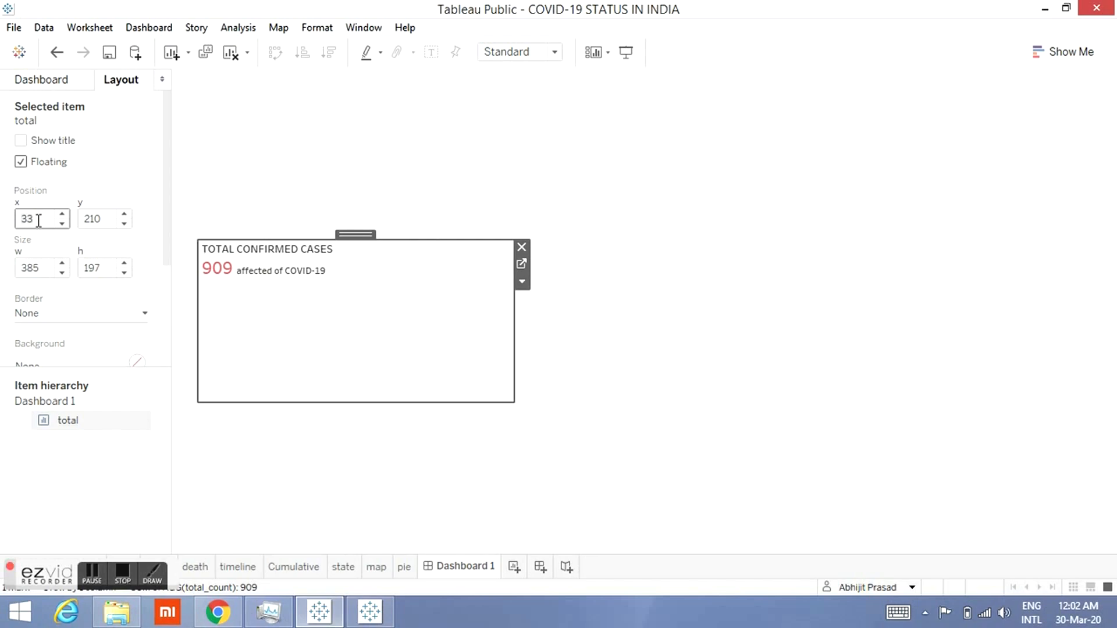
left_click(84, 219)
left_click(64, 219)
type("33")
key("Return")
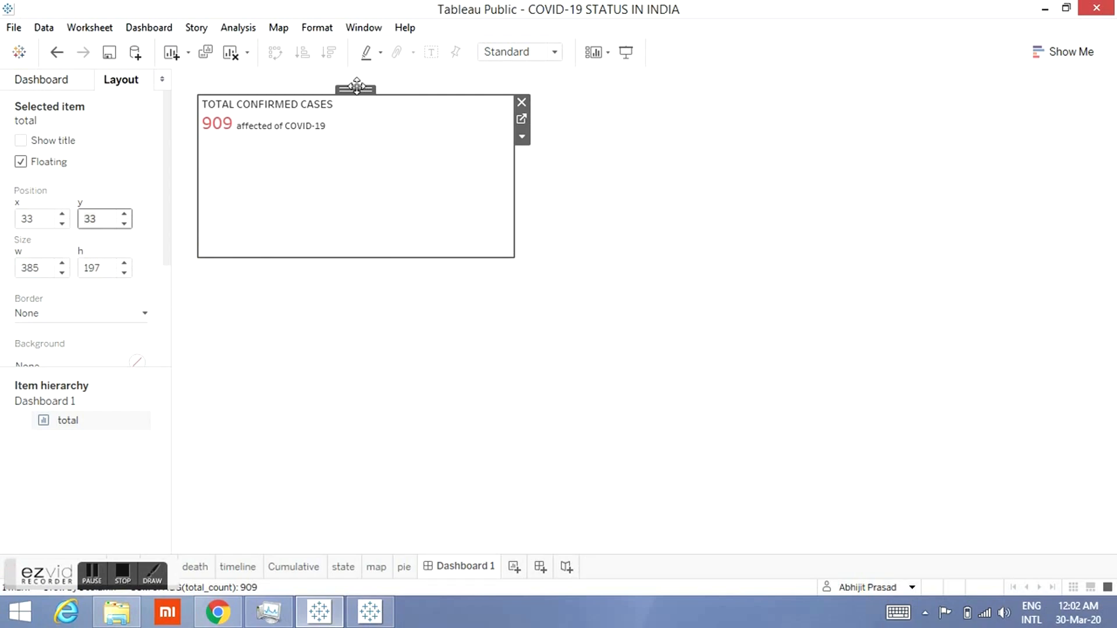
Step: Move the total item down to about y 72
left_click_drag(356, 89, 356, 121)
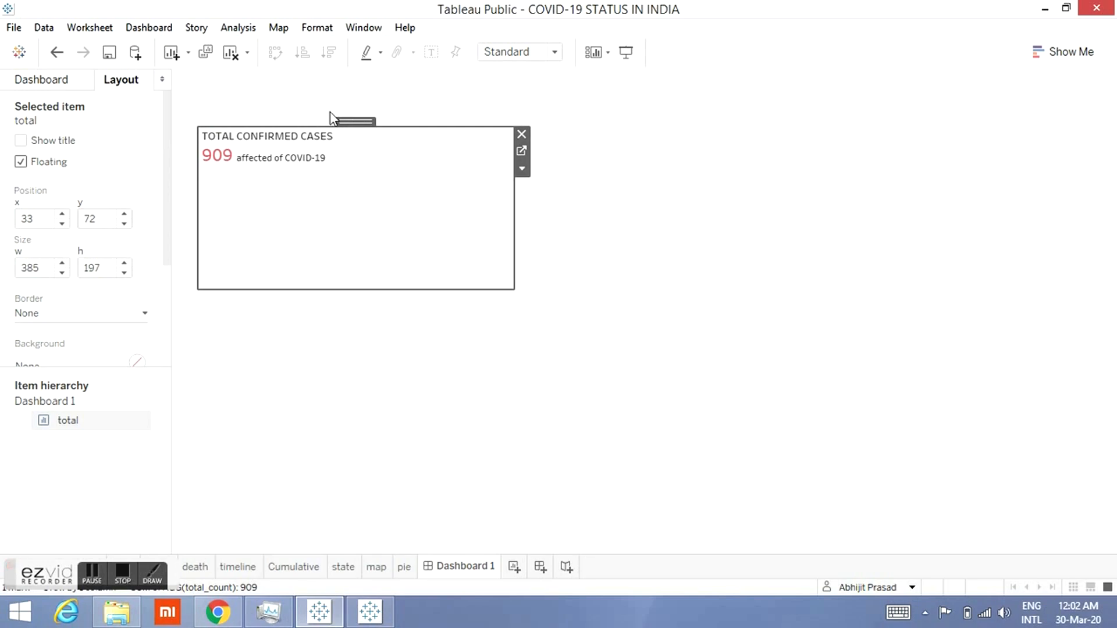
left_click(33, 88)
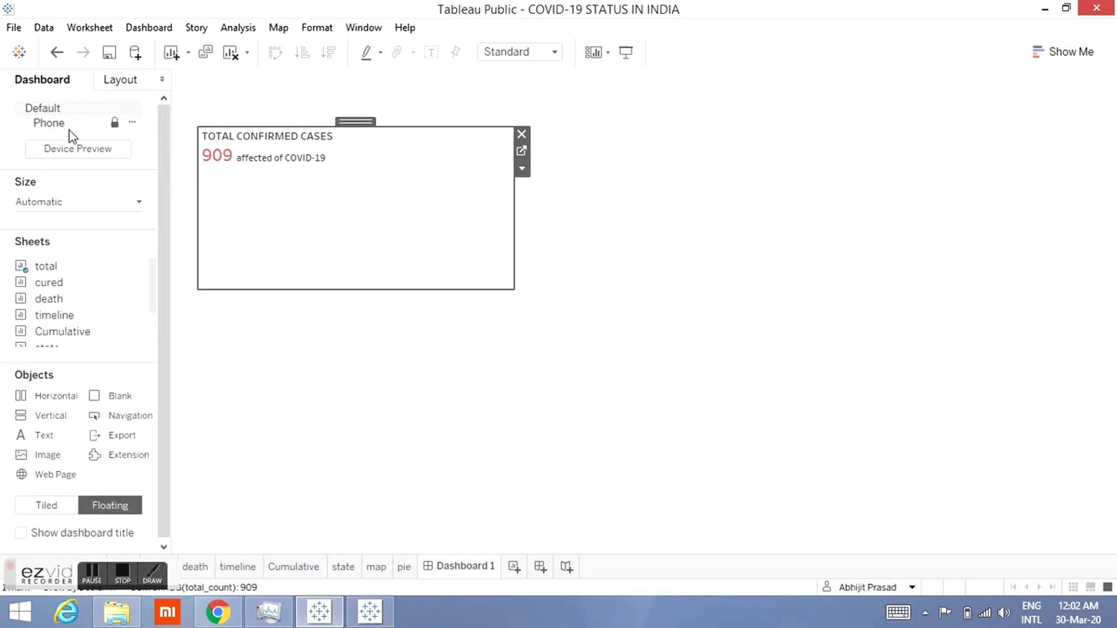
Step: Rename the dashboard as COVID-19 india
right_click(477, 573)
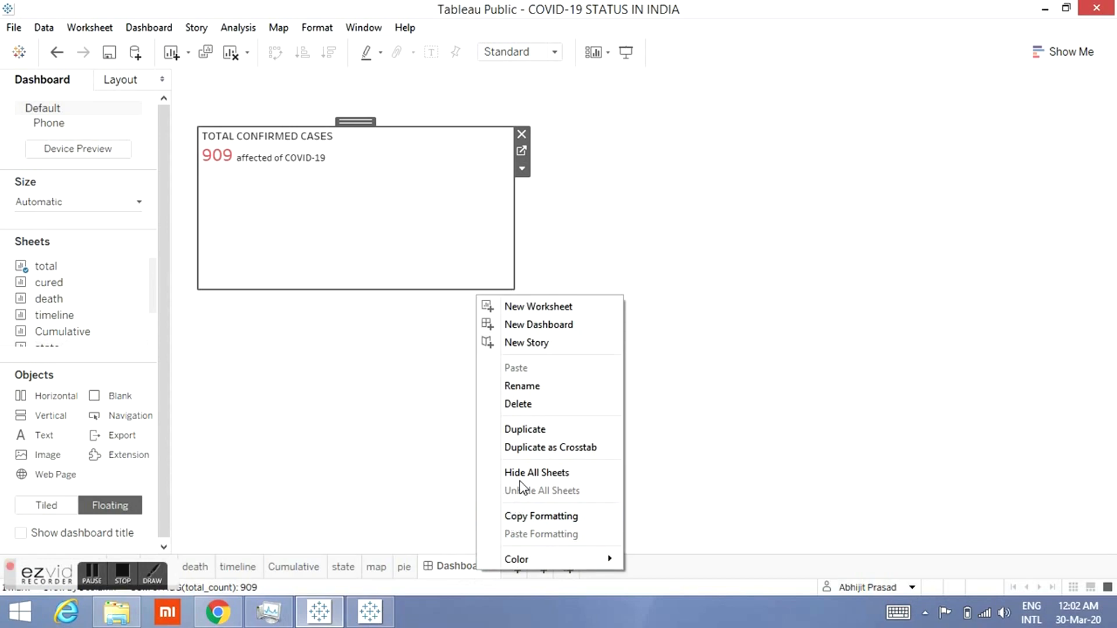
left_click(544, 387)
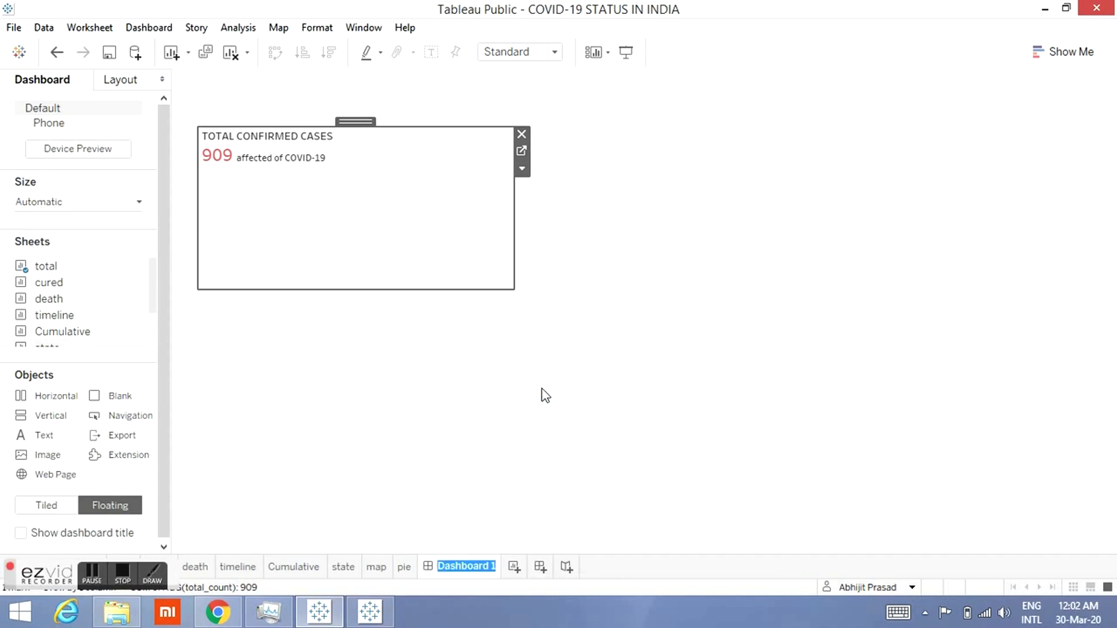
type("COV")
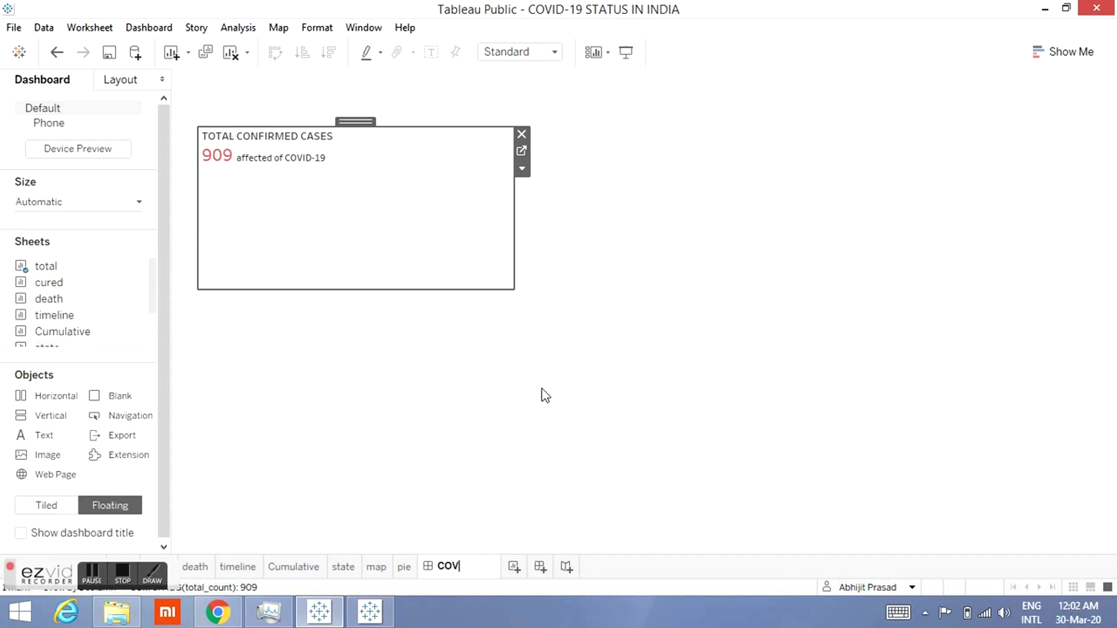
type("ID-19 dash")
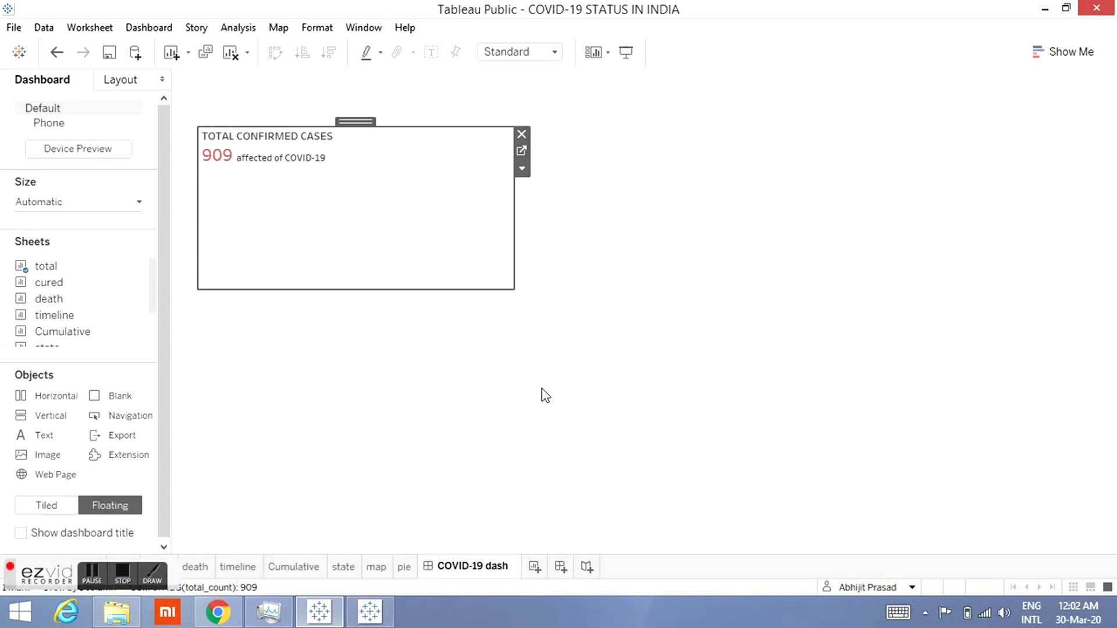
key("BackSpace")
key("BackSpace")
key("BackSpace")
key("BackSpace")
type("i")
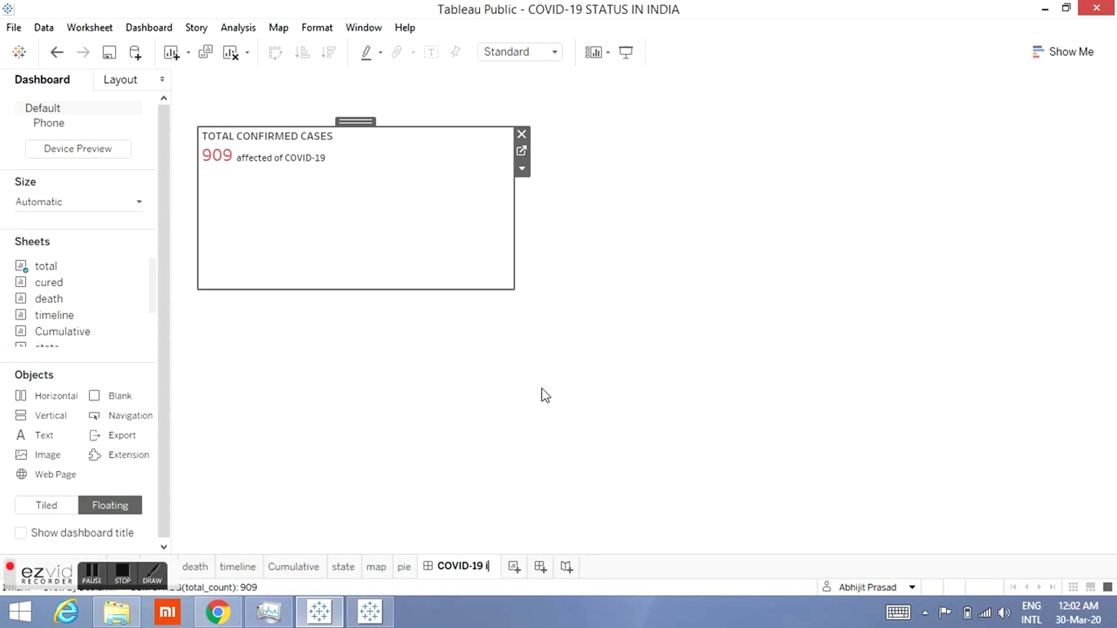
type("ndia")
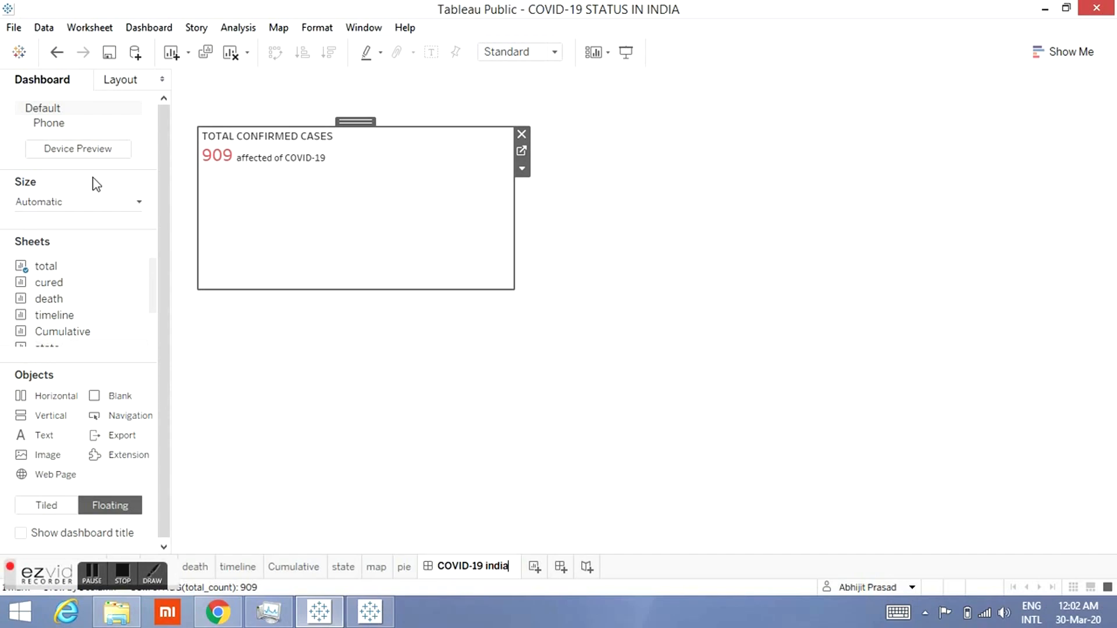
Step: Add a floating text object to the dashboard reading COVID-19 STATUS IN INDIA
left_click_drag(45, 453, 591, 163)
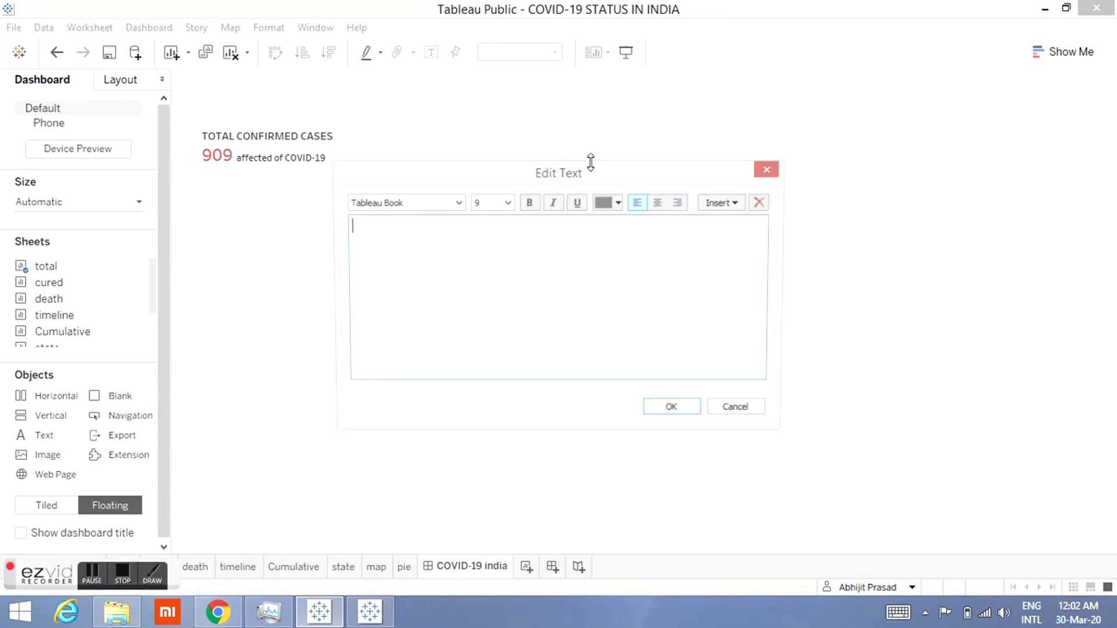
type("CO")
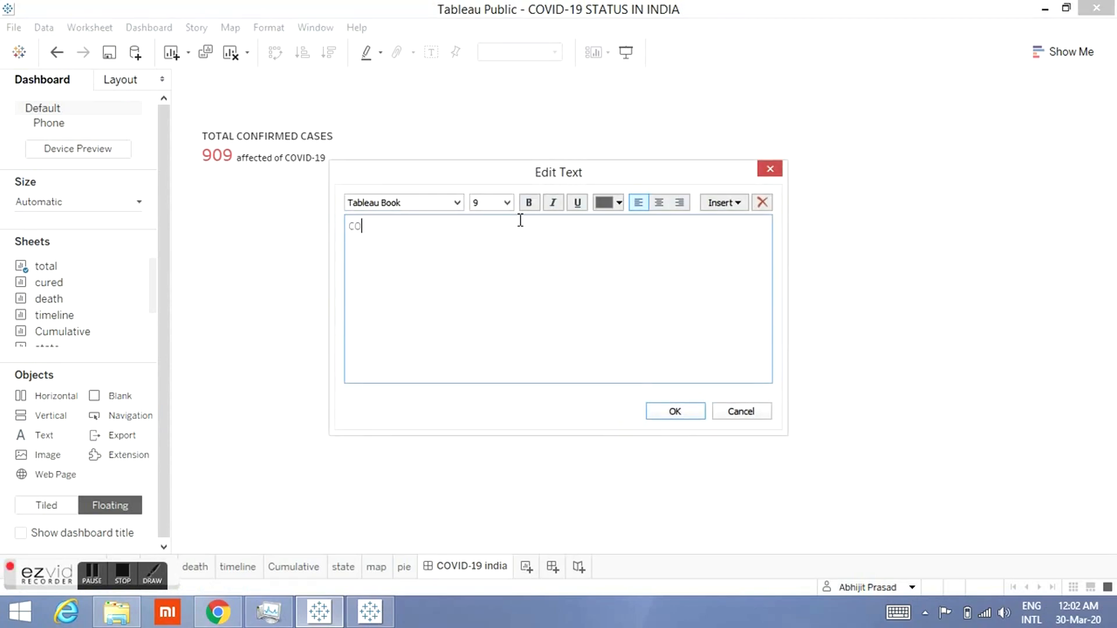
type("VID-19 STATUS IN INDIA")
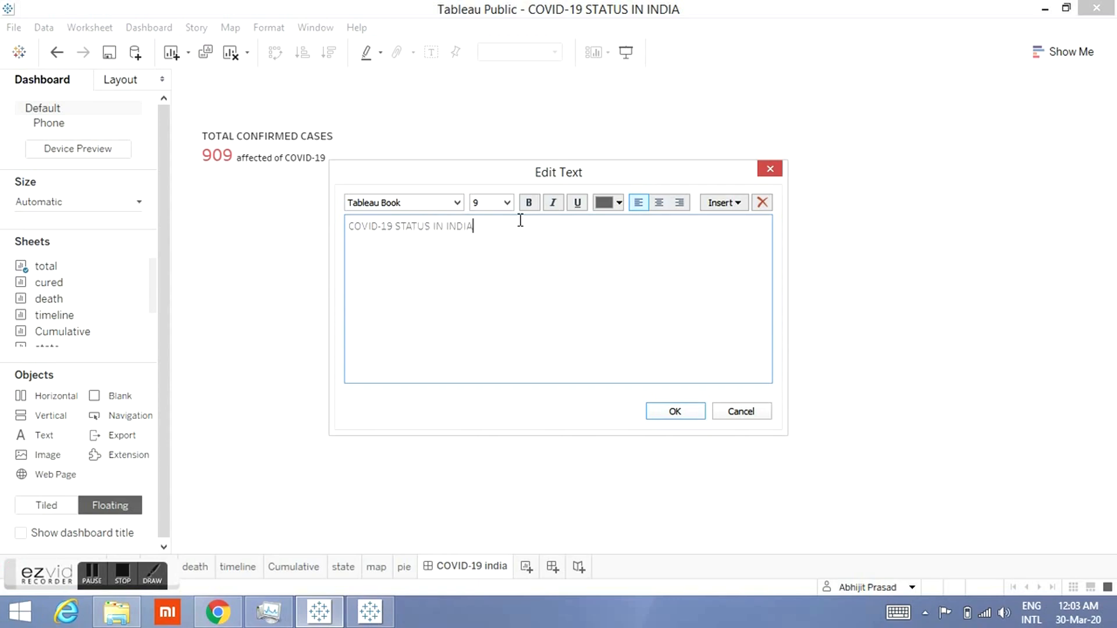
left_click(649, 415)
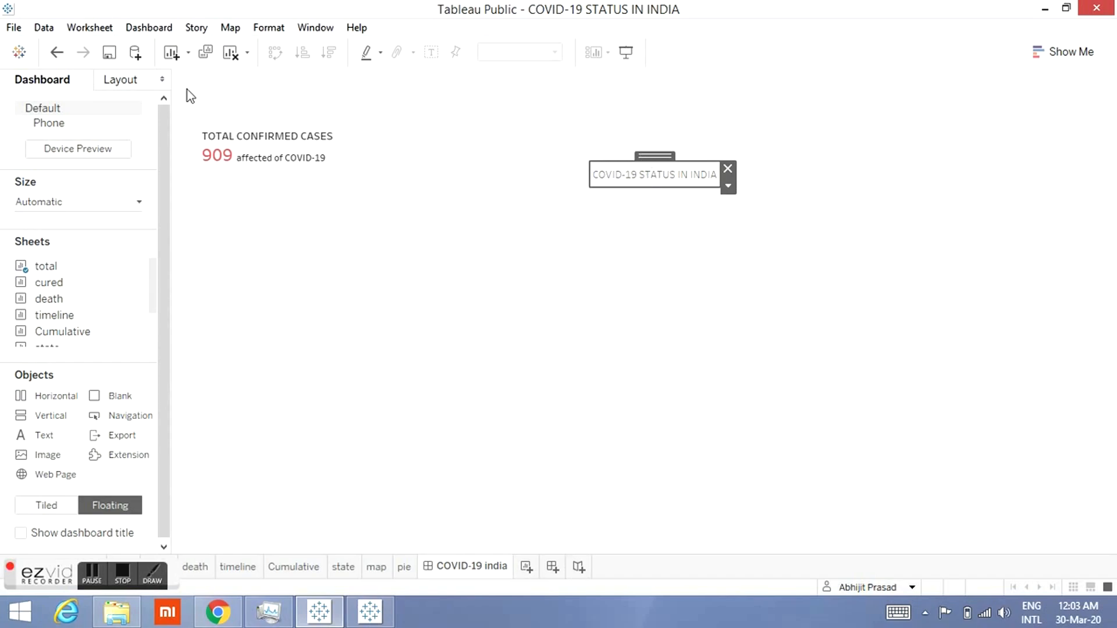
Step: Set the title text item's position to x 33 and y 33
left_click(135, 85)
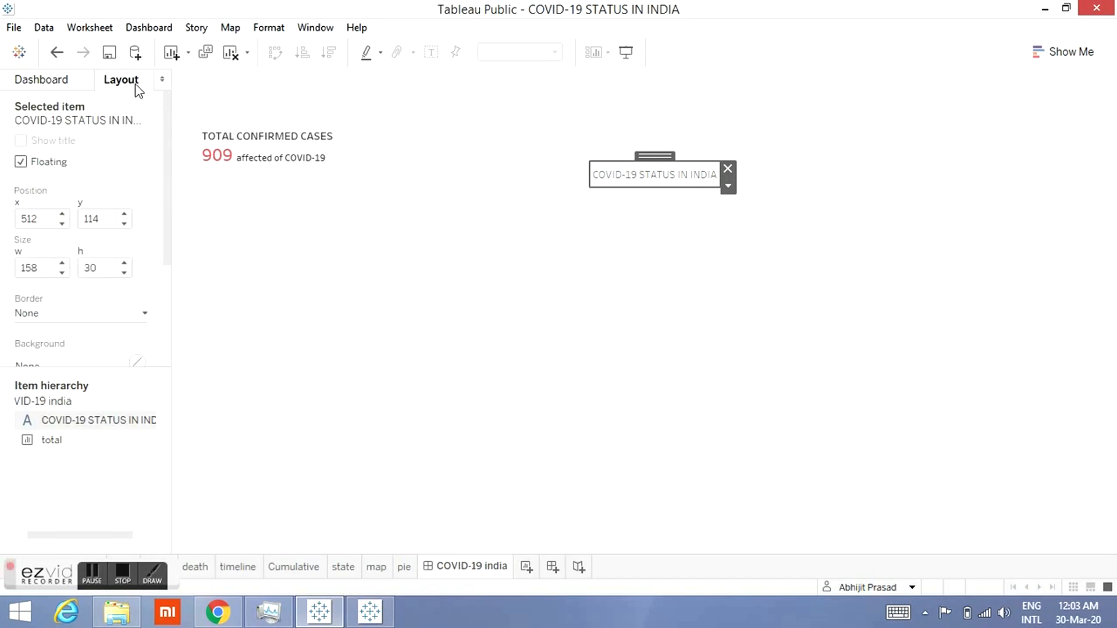
left_click(50, 217)
key("BackSpace")
key("BackSpace")
key("BackSpace")
type("33")
key("Return")
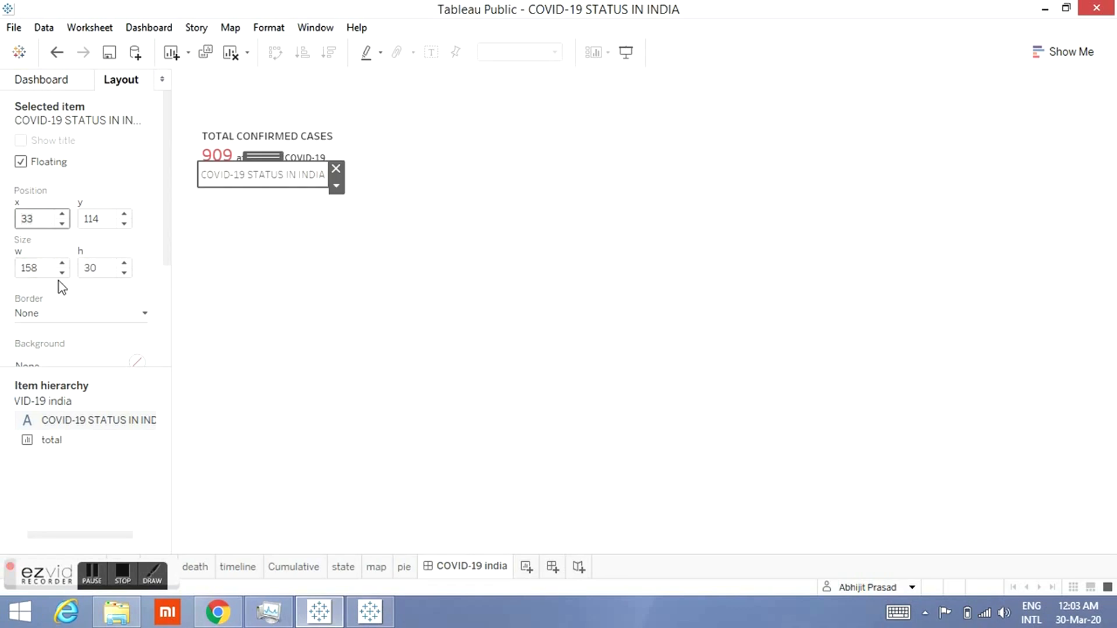
left_click(100, 219)
left_click_drag(100, 220, 72, 224)
type("33")
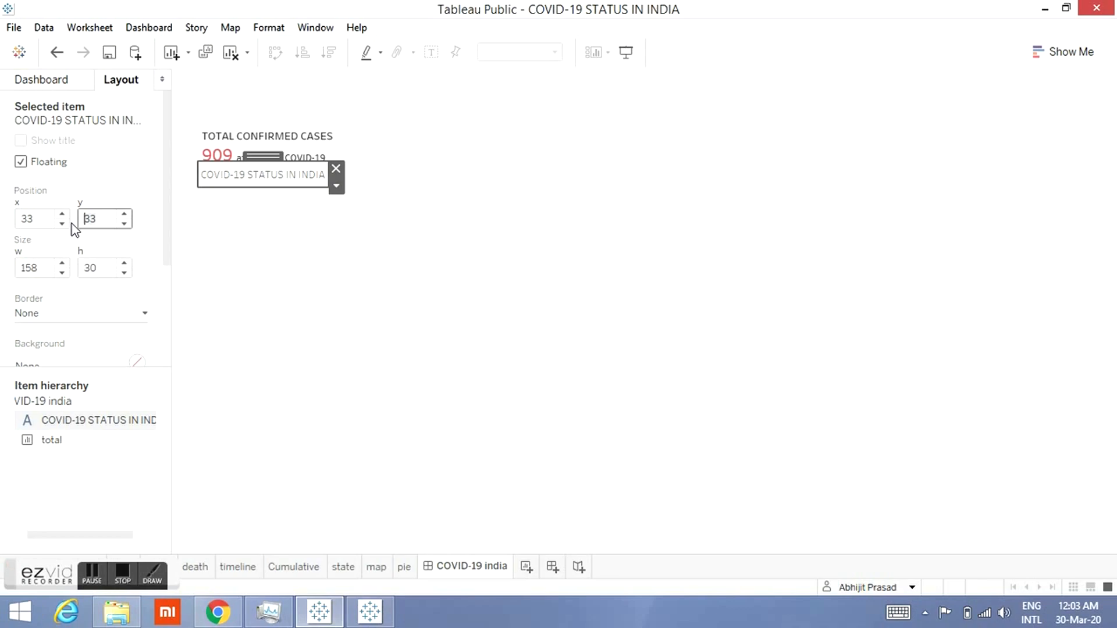
key("Return")
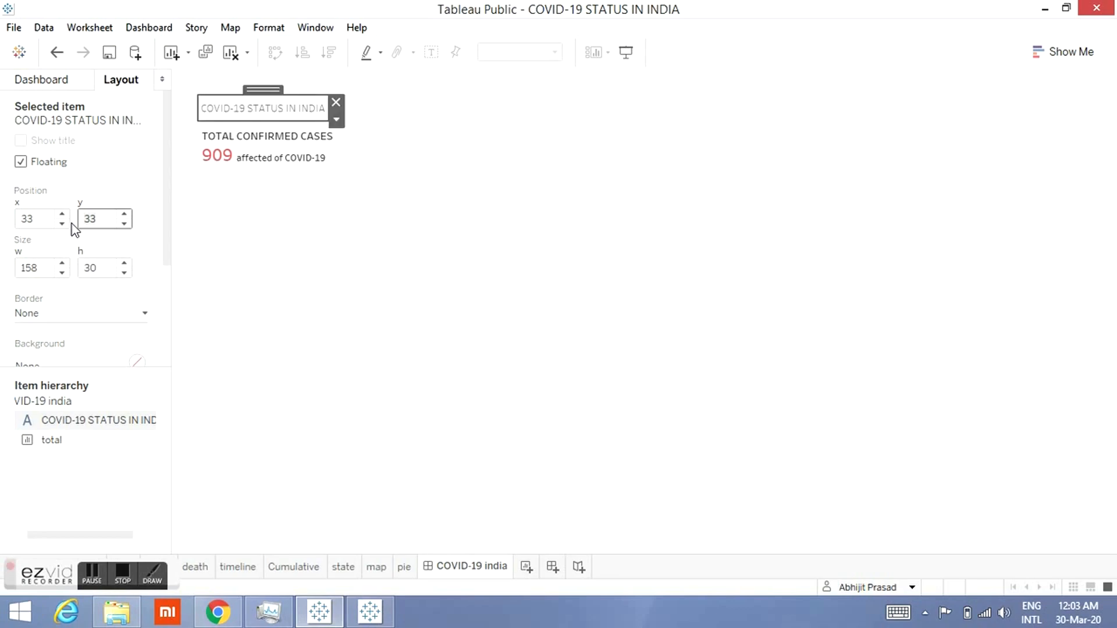
left_click(62, 227)
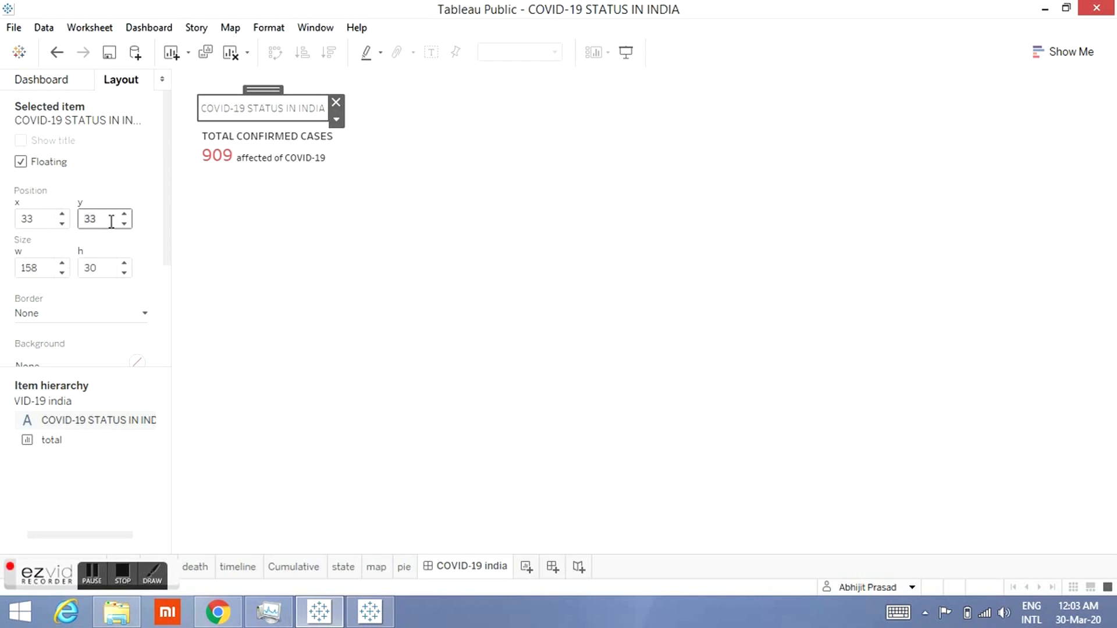
key("BackSpace")
key("BackSpace")
type("12")
type("70")
key("Return")
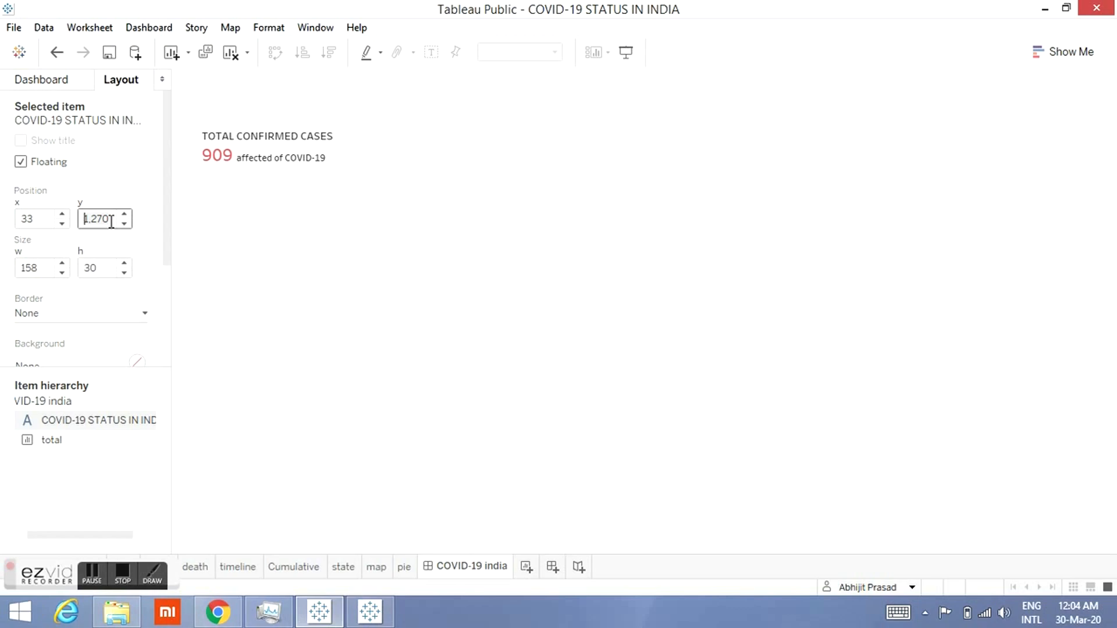
left_click(57, 54)
Step: Set the title text item's width to 1,267
left_click_drag(44, 267, 13, 270)
type("12")
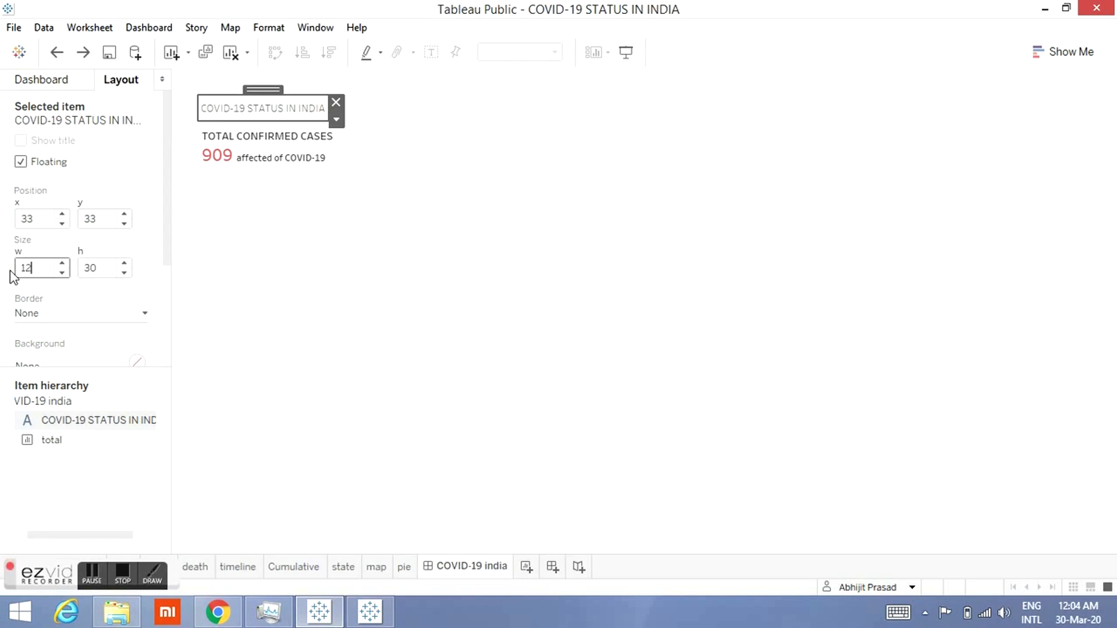
type("67")
key("Return")
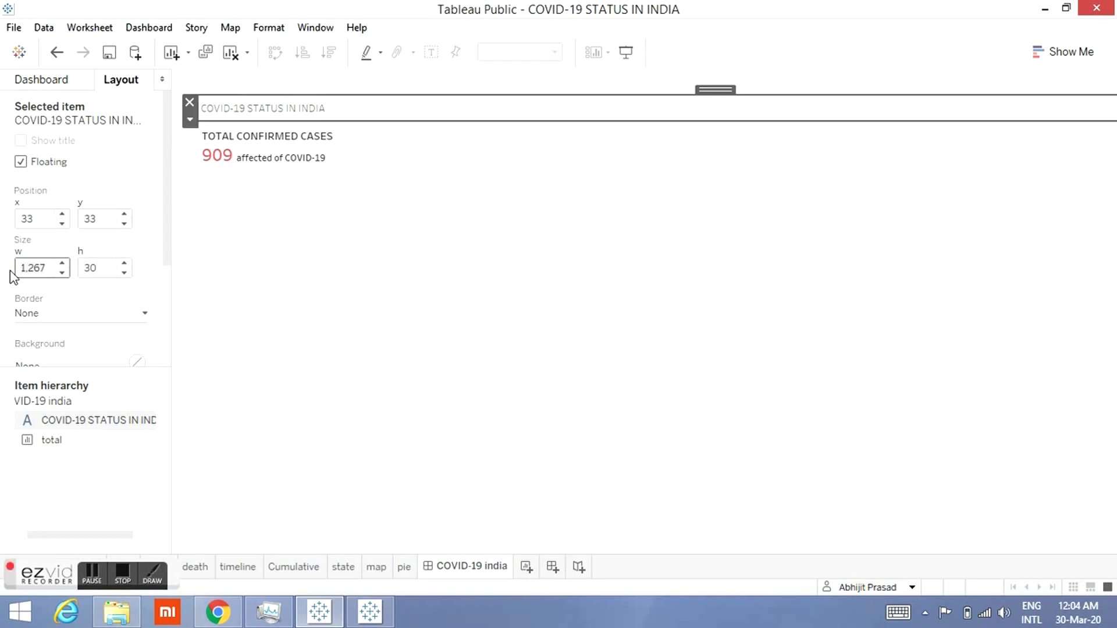
Step: Give the title text item a solid line border and preview the dashboard in presentation mode
left_click(630, 58)
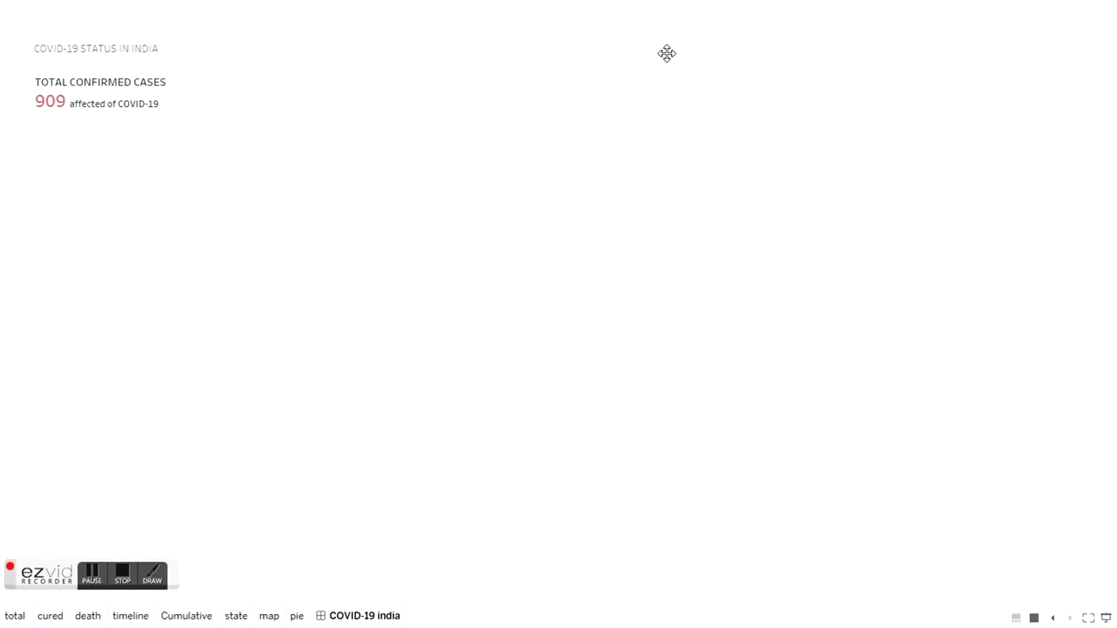
key("Escape")
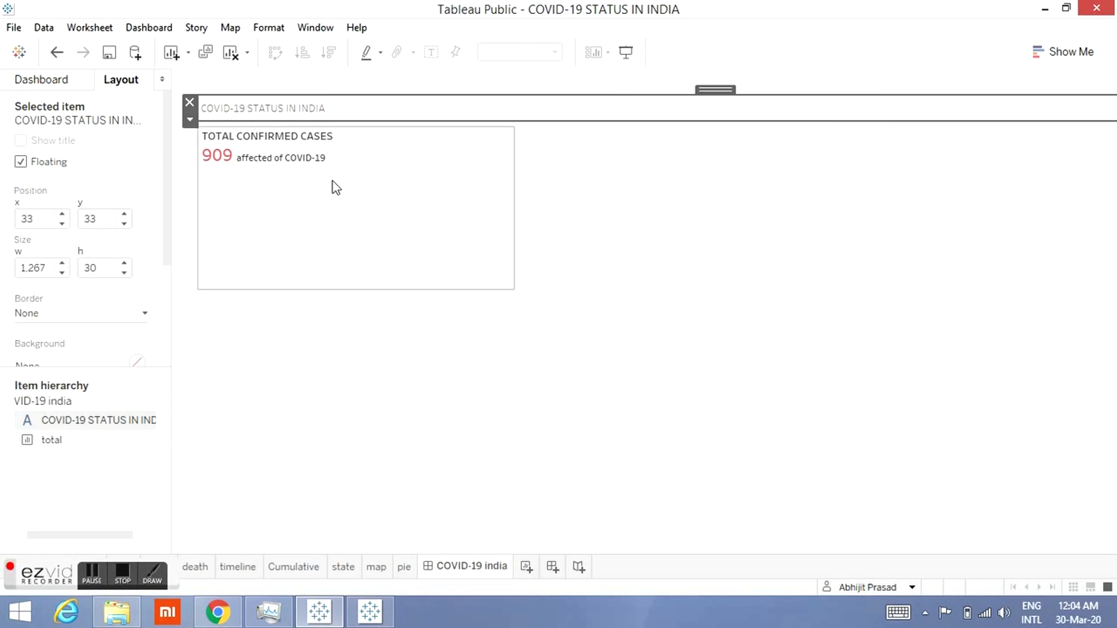
left_click(143, 313)
left_click(99, 368)
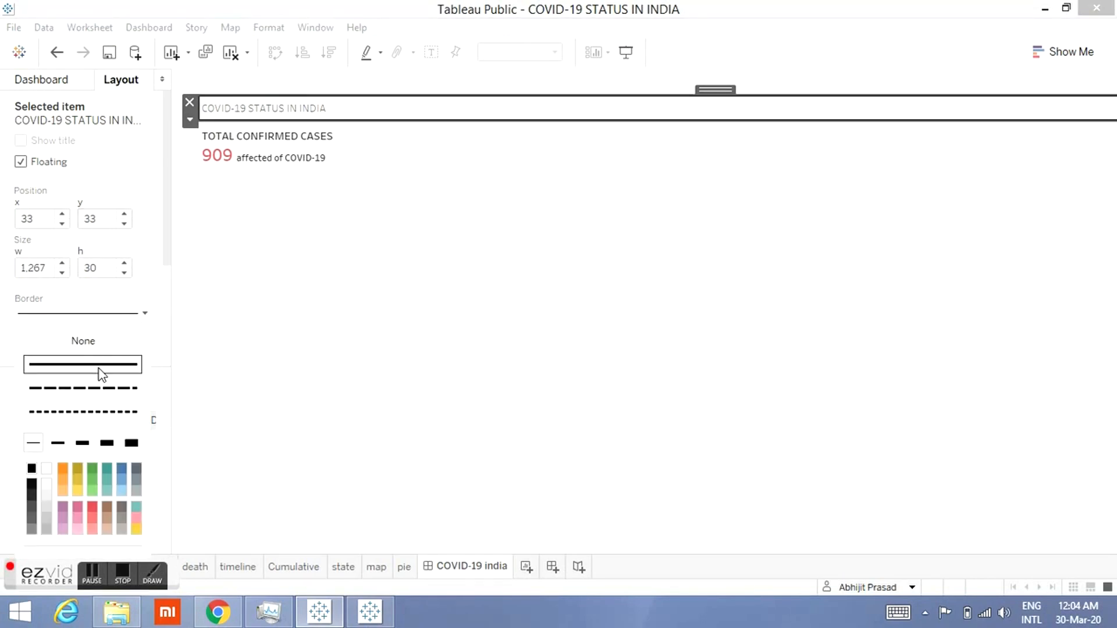
left_click(624, 58)
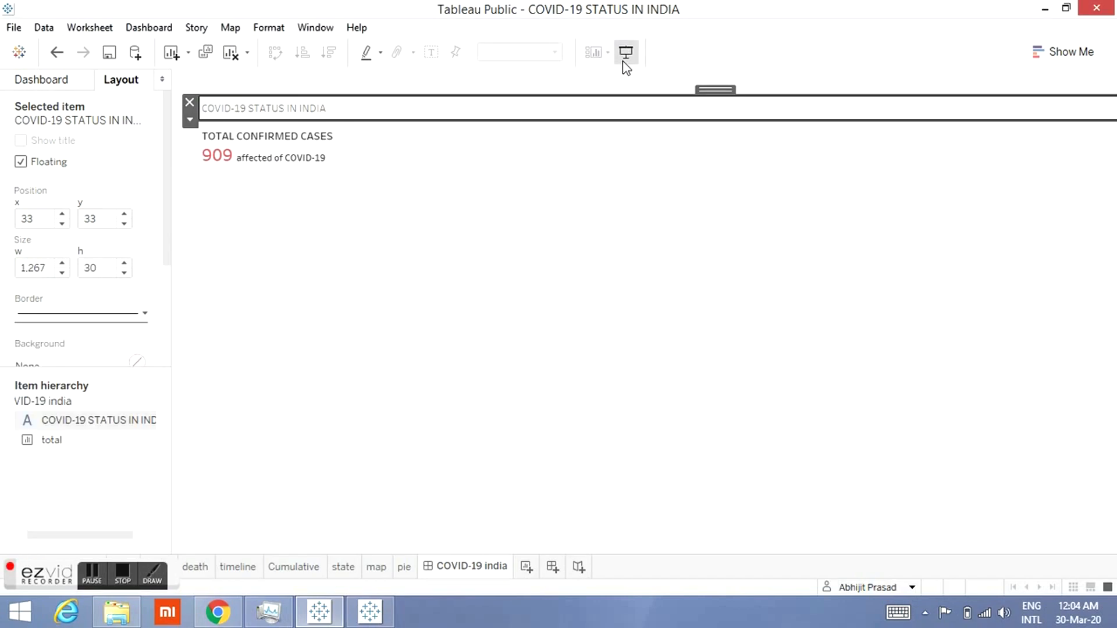
key("Escape")
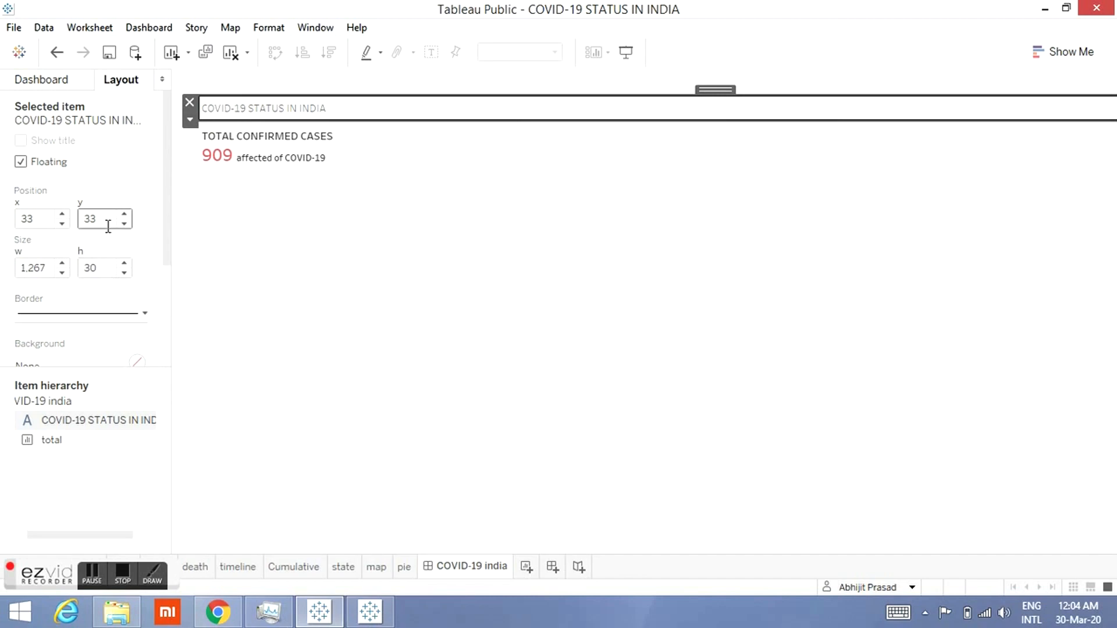
Step: Try title item widths of 1,200, 1,000 and 1,100
left_click(53, 271)
key("BackSpace")
key("BackSpace")
type("00")
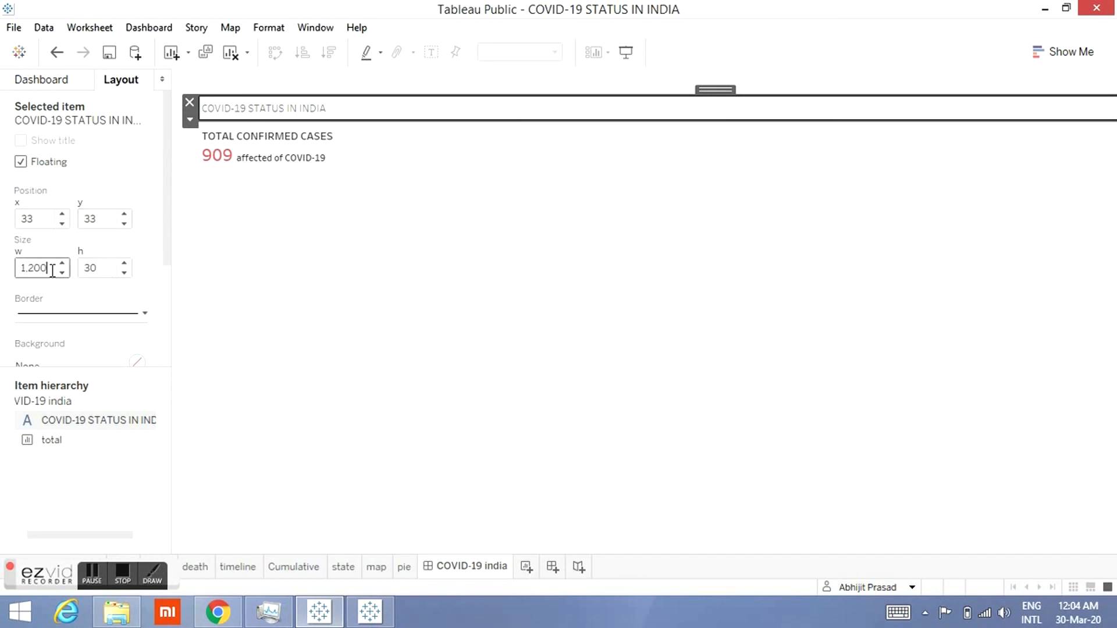
key("Return")
mouse_move(260, 163)
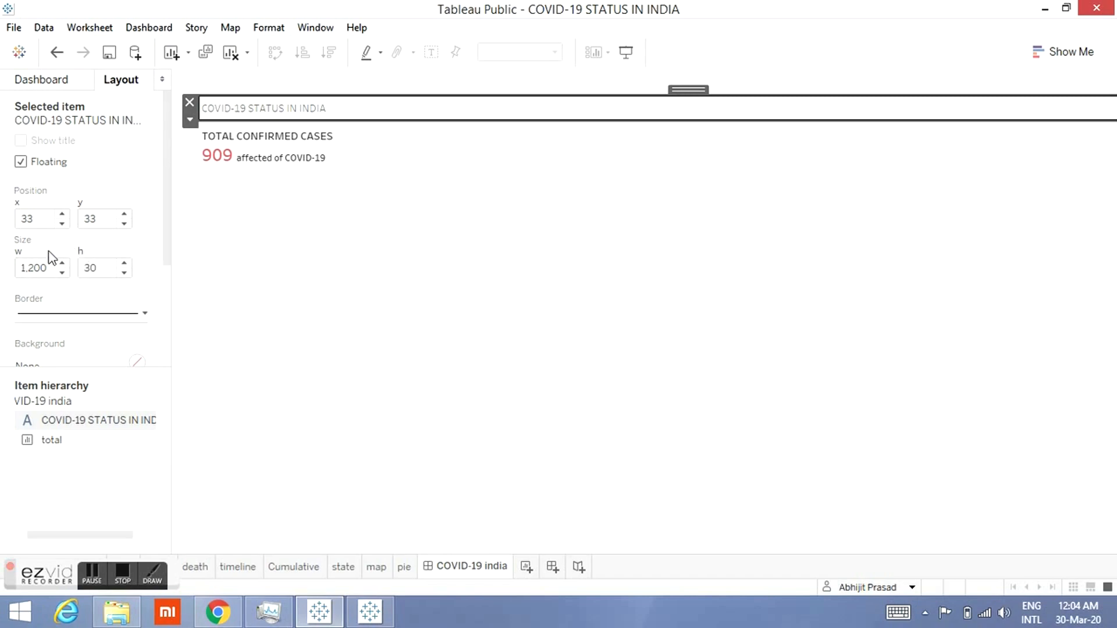
key("BackSpace")
key("BackSpace")
key("BackSpace")
type("000")
key("Return")
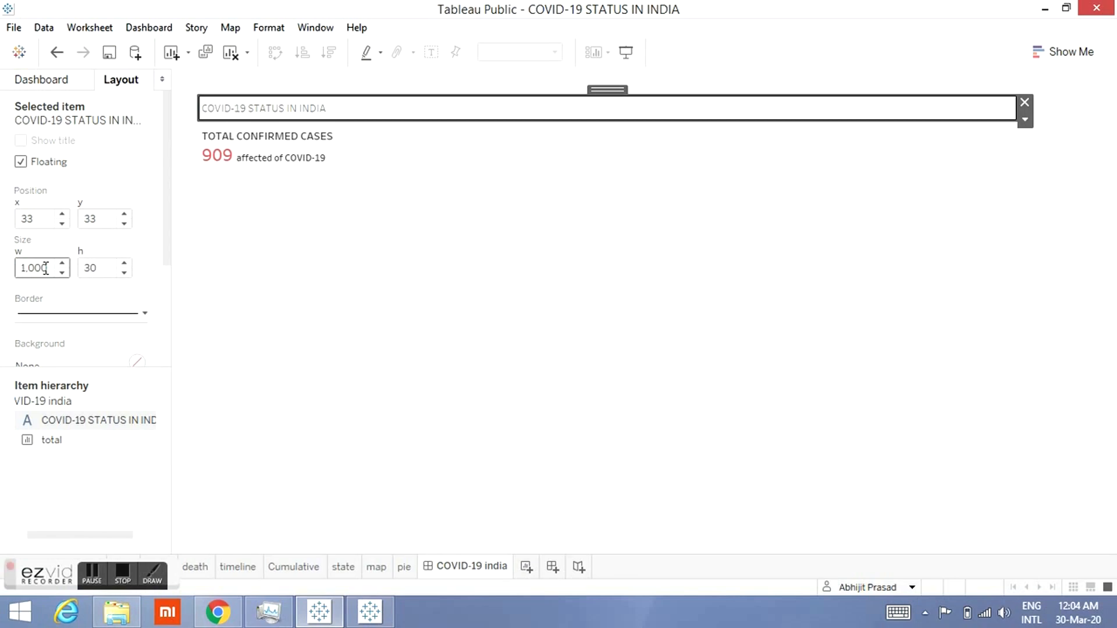
key("BackSpace")
key("BackSpace")
key("BackSpace")
key("BackSpace")
type(",100")
key("Return")
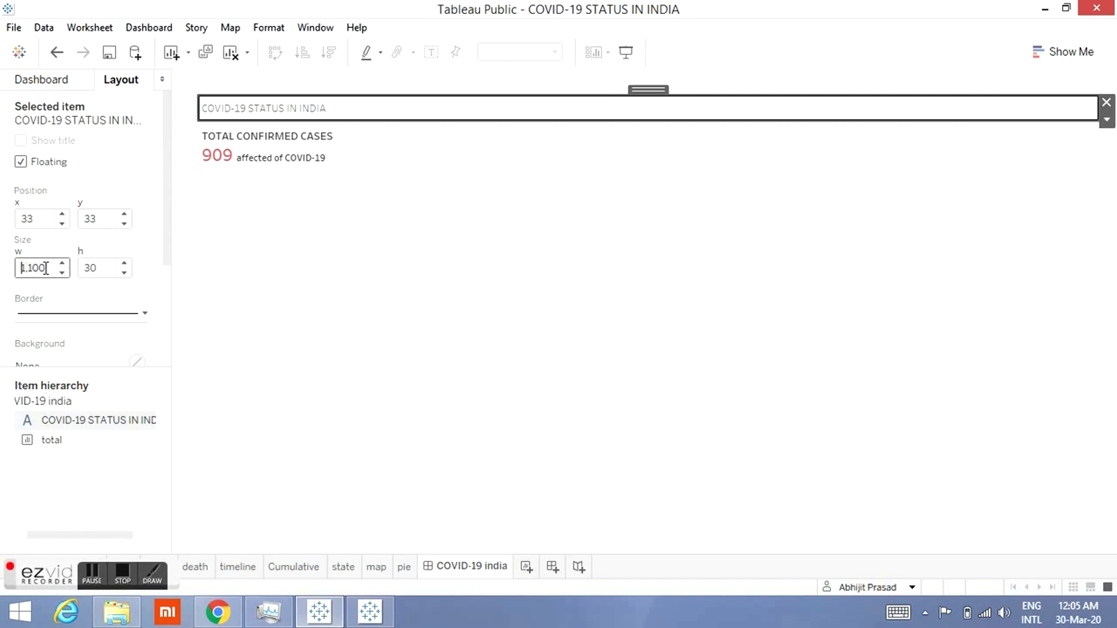
Step: Set the title text item's width to 1,070
key("Right")
key("Right")
key("Right")
key("Right")
key("Right")
key("BackSpace")
key("BackSpace")
key("BackSpace")
type("077")
key("BackSpace")
type("0")
key("Return")
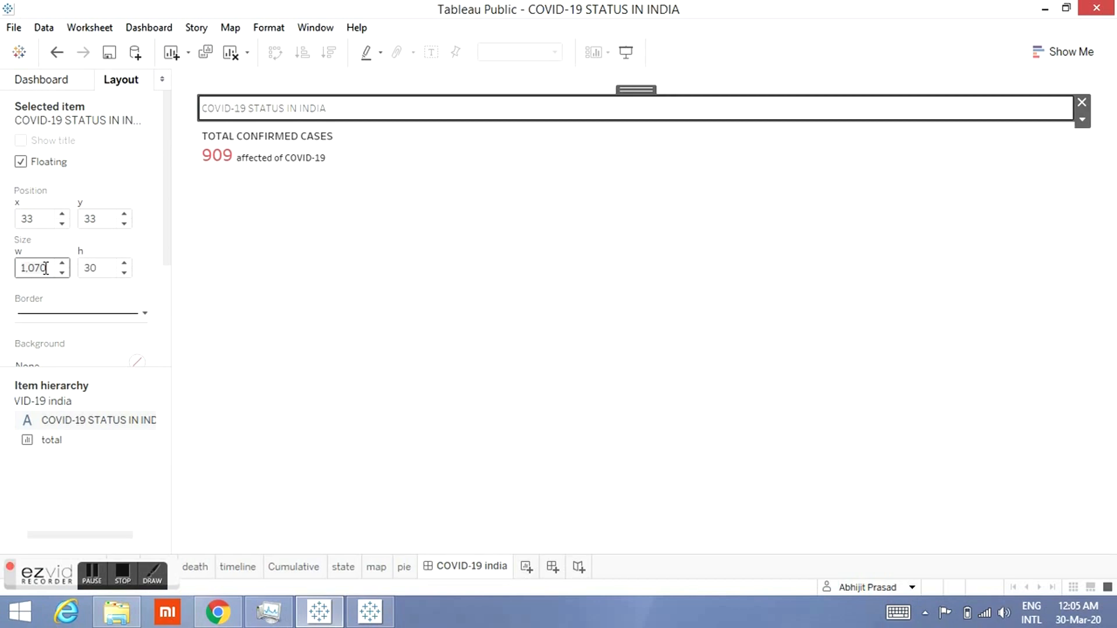
Step: Set the title text's font size to 16
left_click(284, 338)
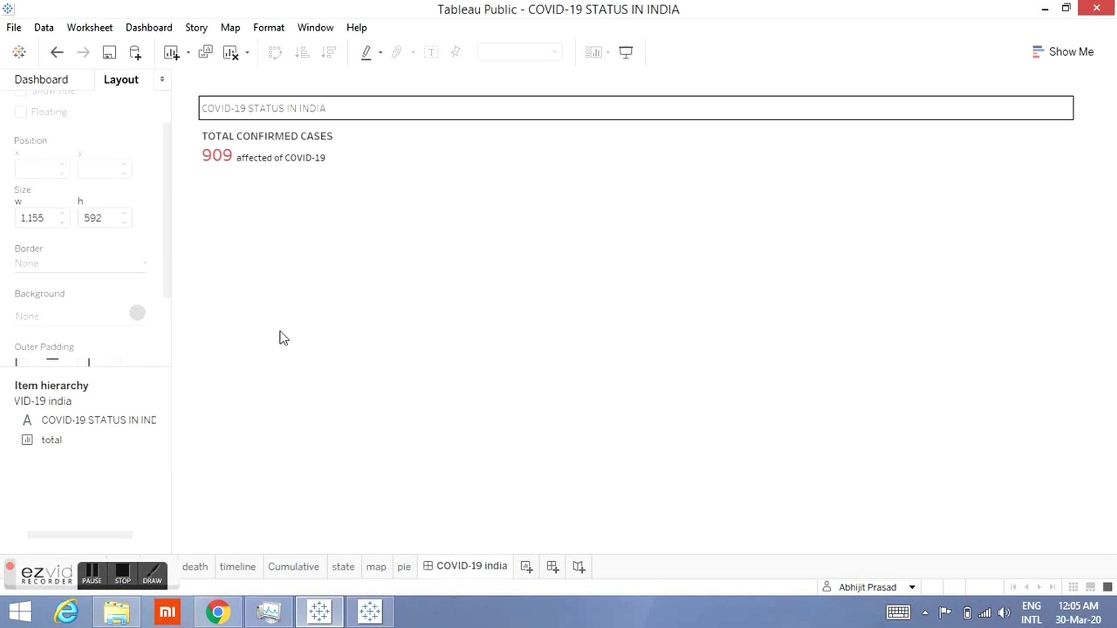
double_click(395, 100)
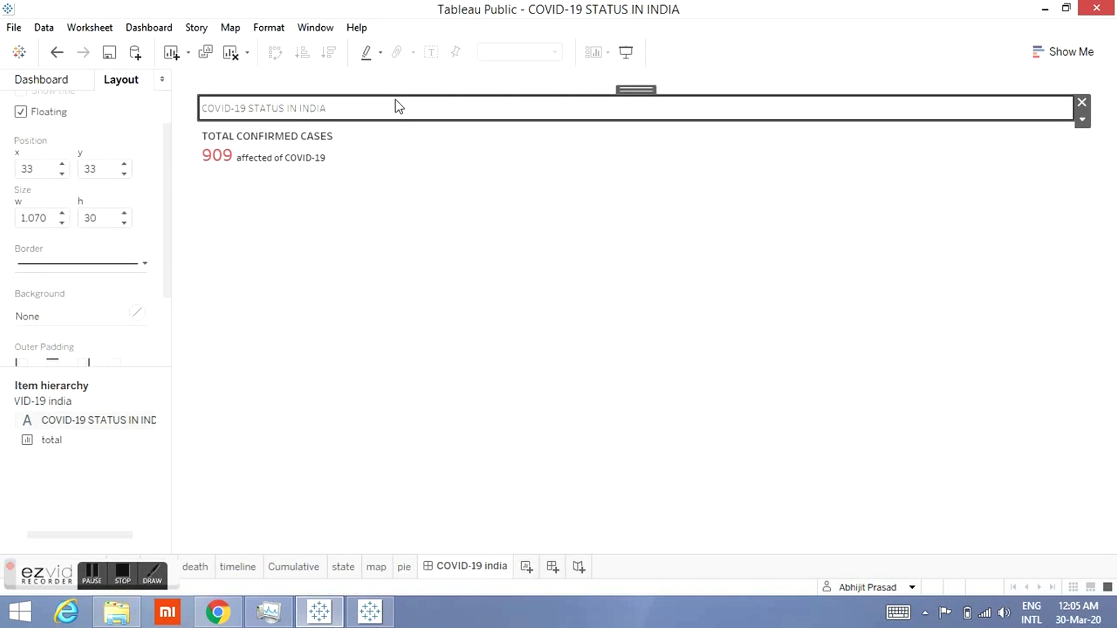
left_click_drag(477, 228, 345, 220)
left_click(508, 203)
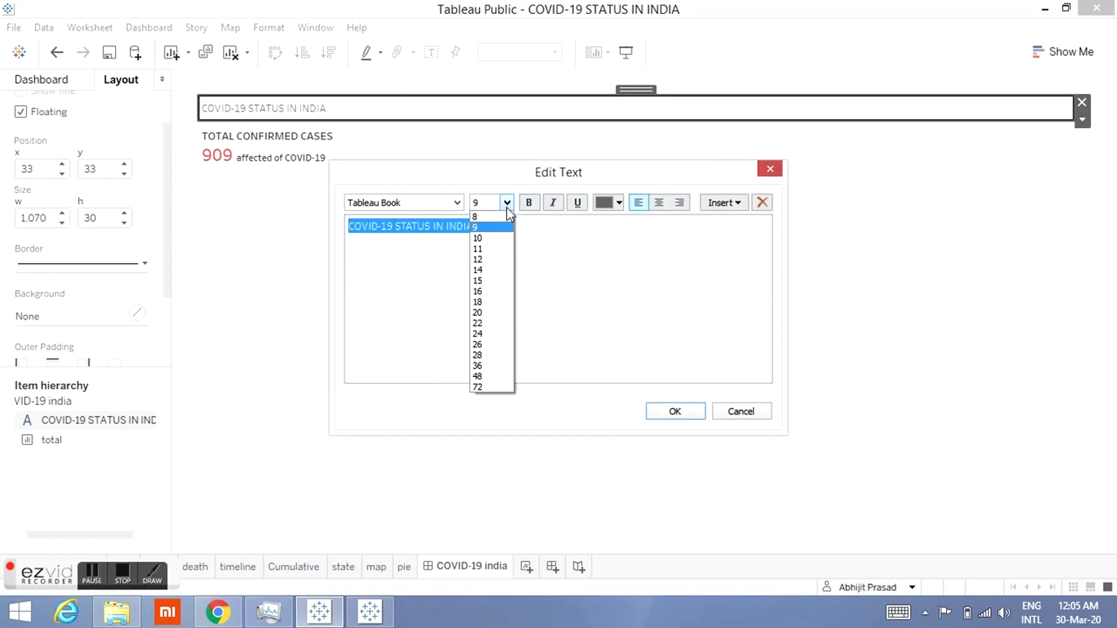
left_click(479, 291)
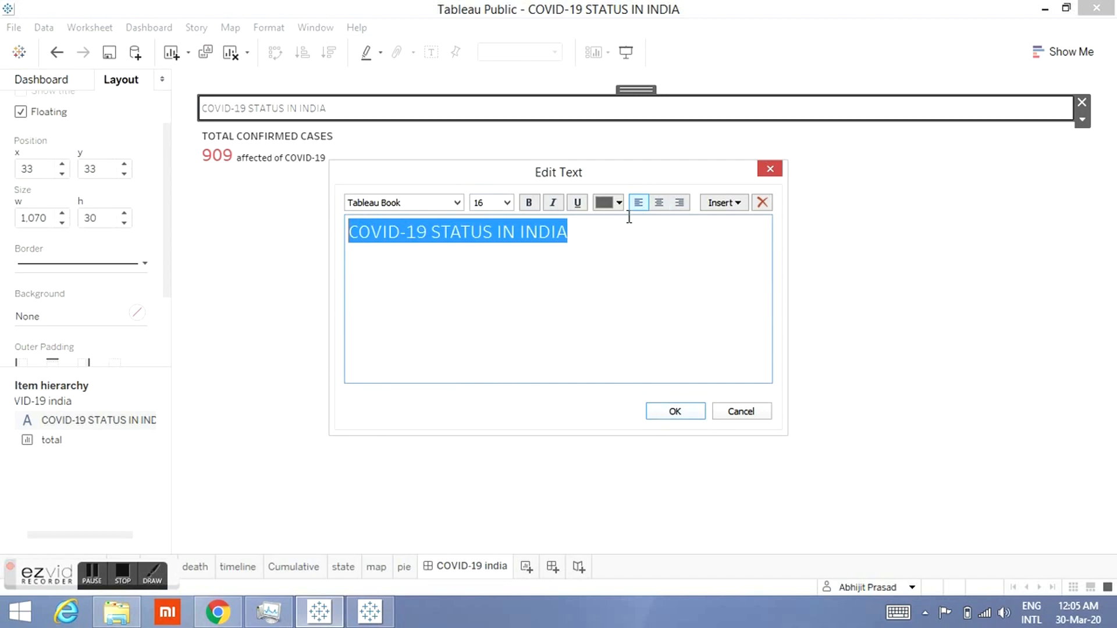
left_click(668, 411)
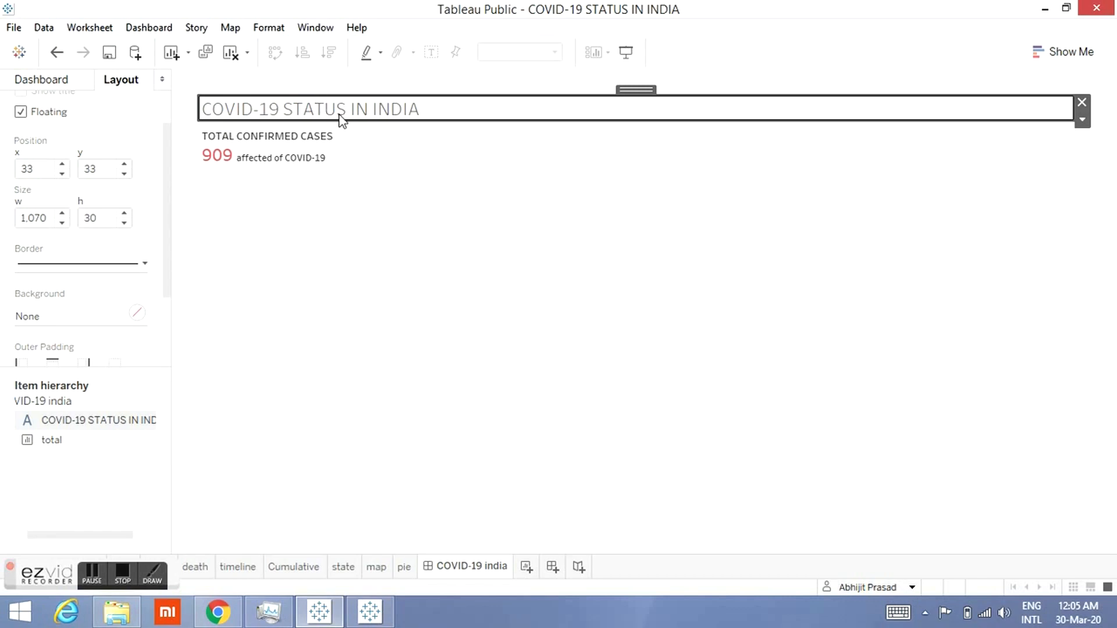
Step: Center-align the COVID-19 STATUS IN INDIA title text
double_click(524, 104)
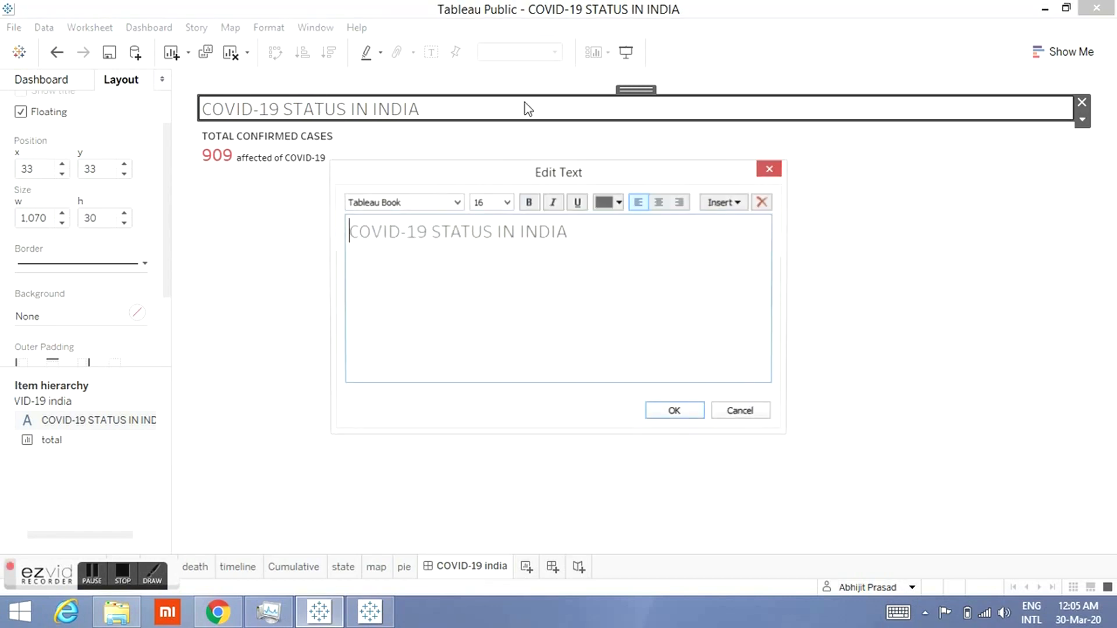
left_click(651, 208)
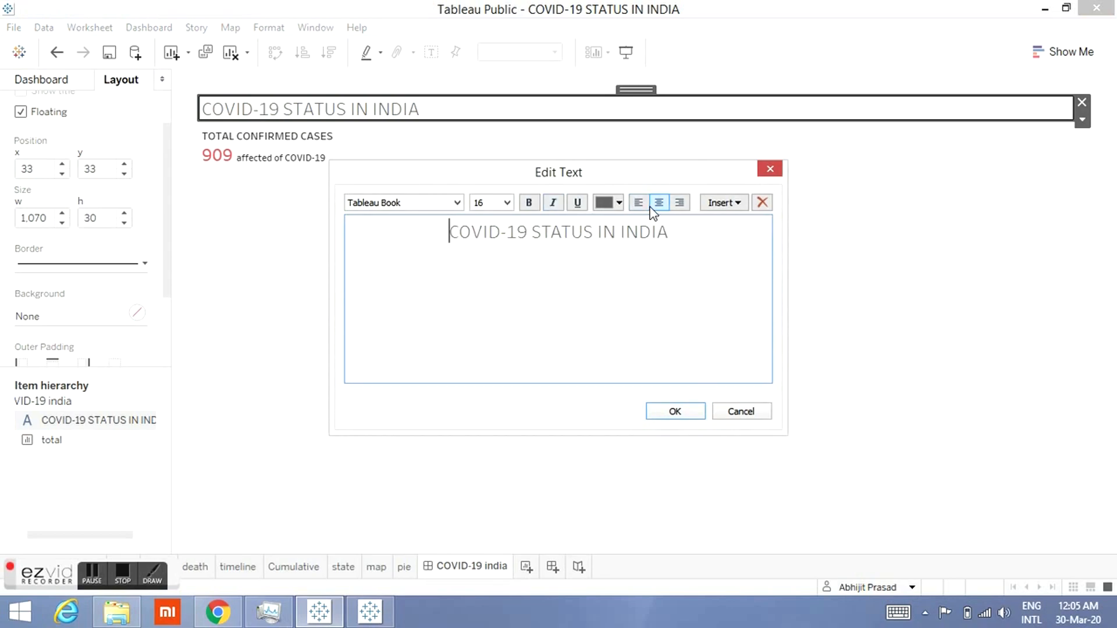
left_click(660, 413)
left_click(661, 415)
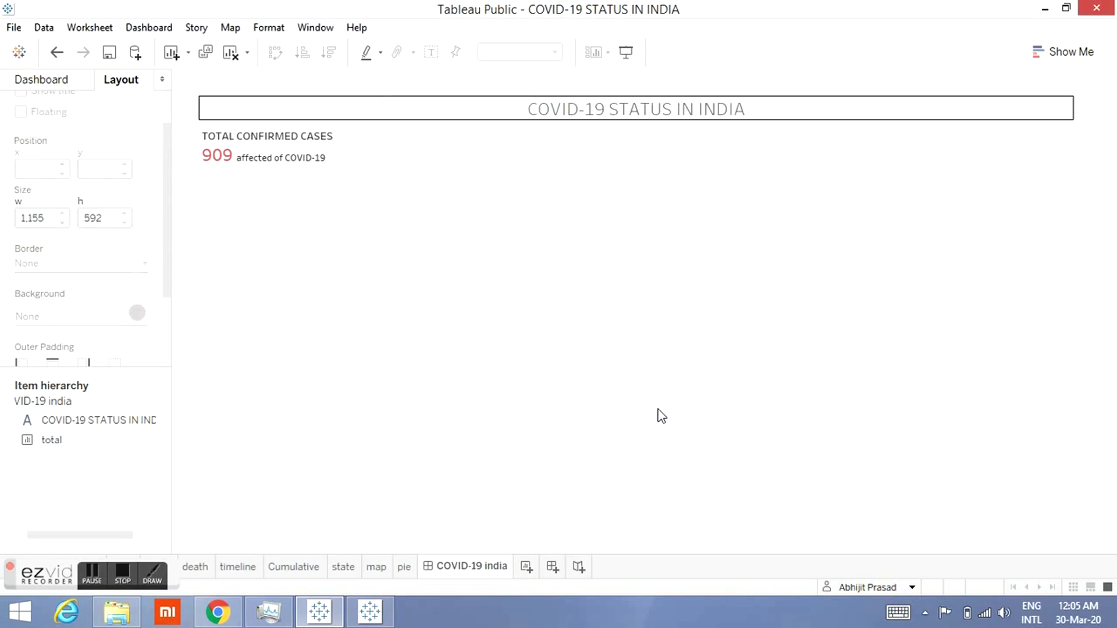
Step: Set the total sheet item's width to 350
left_click(341, 245)
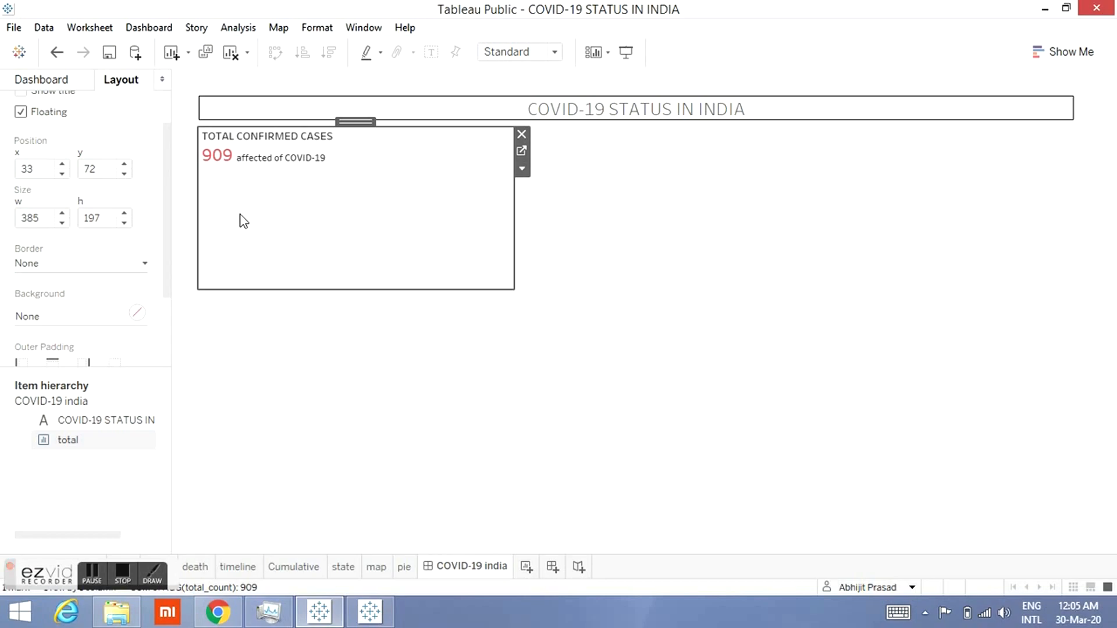
left_click(42, 217)
left_click(439, 106)
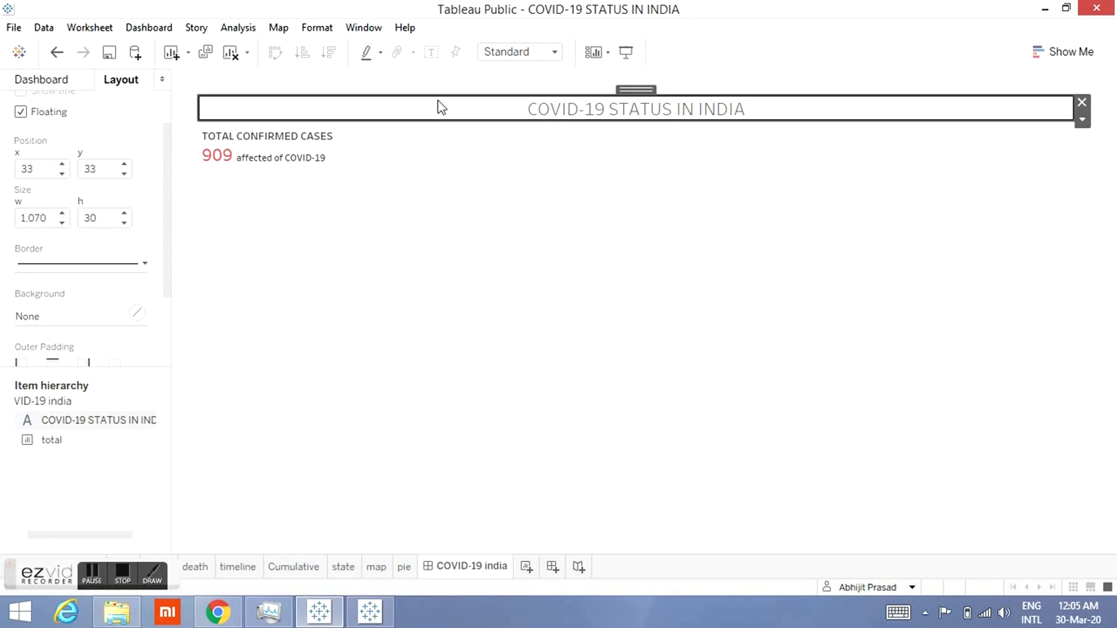
left_click(41, 80)
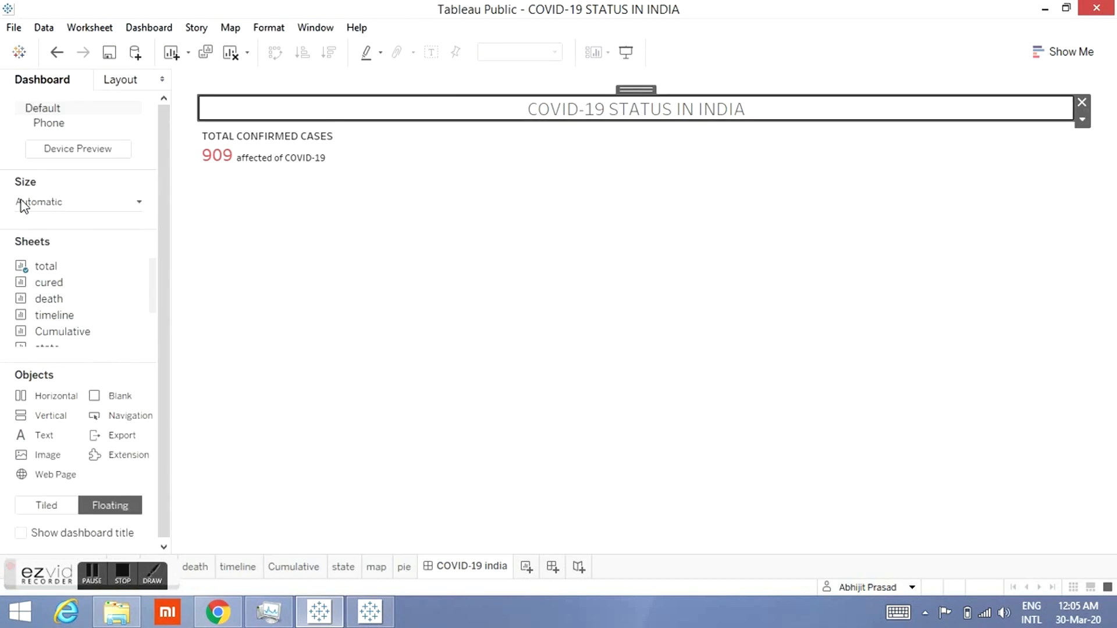
left_click(128, 84)
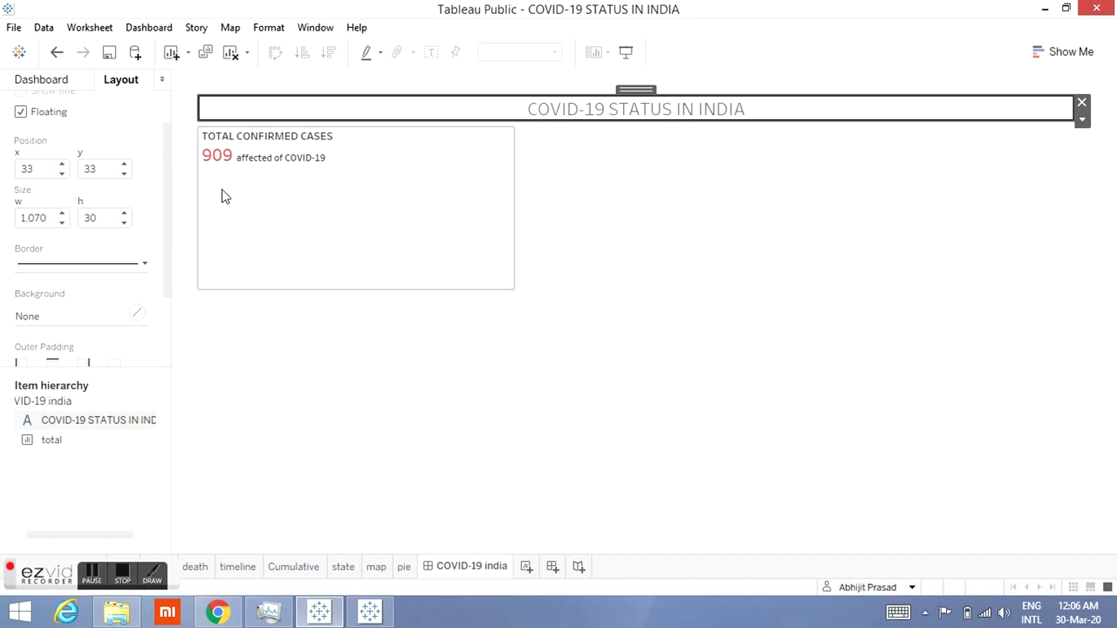
left_click(265, 223)
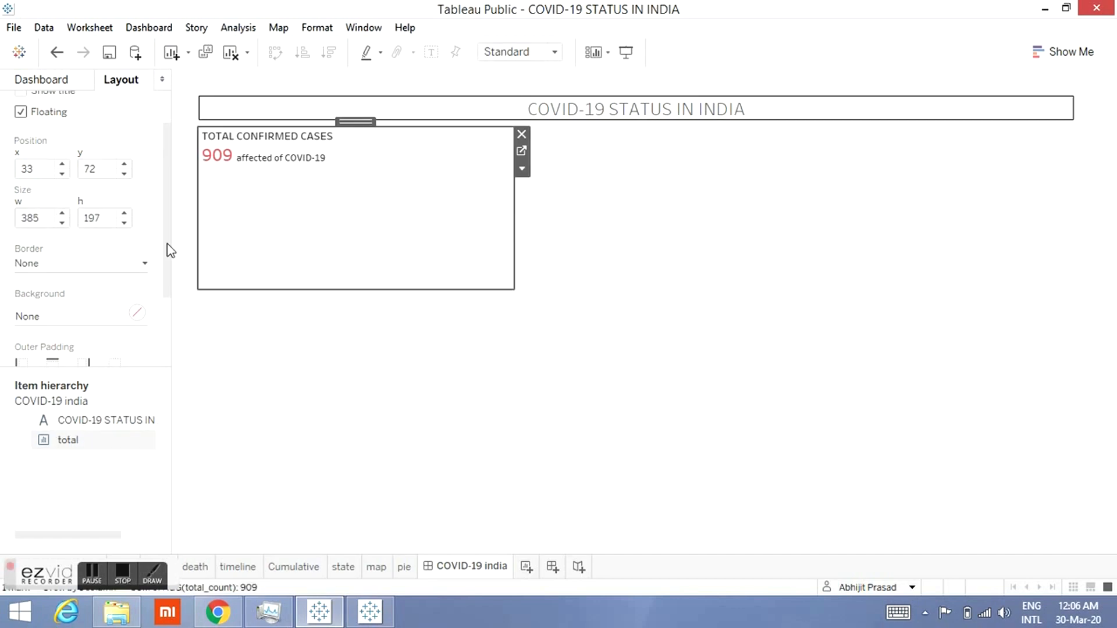
left_click(32, 218)
key("BackSpace")
key("Right")
type("0")
Step: Set the total sheet item's height to 70
left_click(147, 191)
left_click(103, 220)
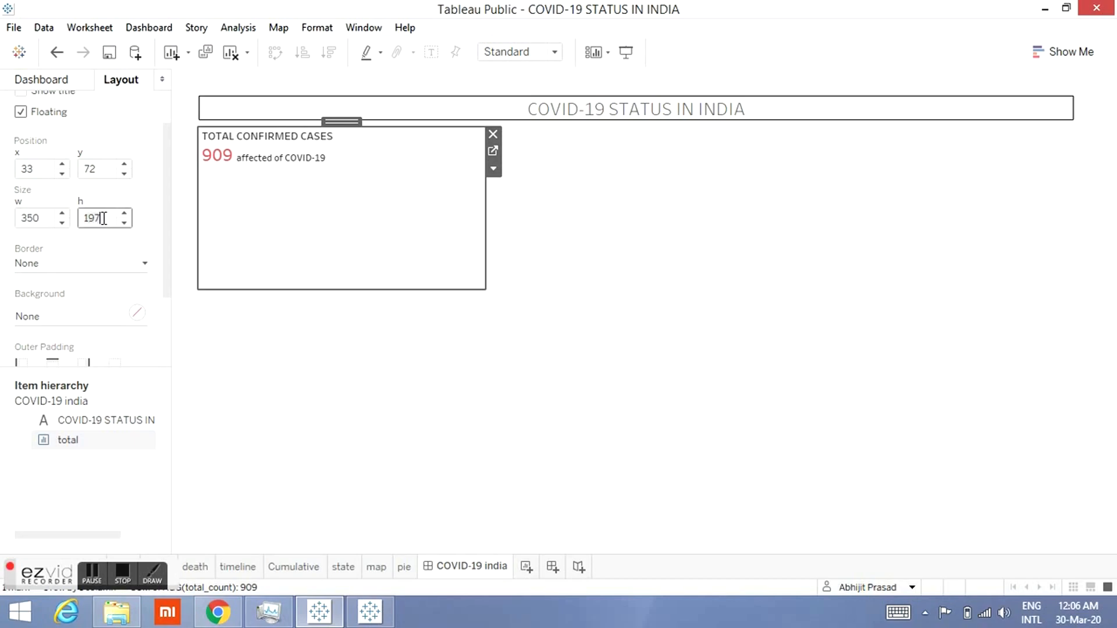
key("BackSpace")
key("BackSpace")
key("BackSpace")
type("100")
key("Return")
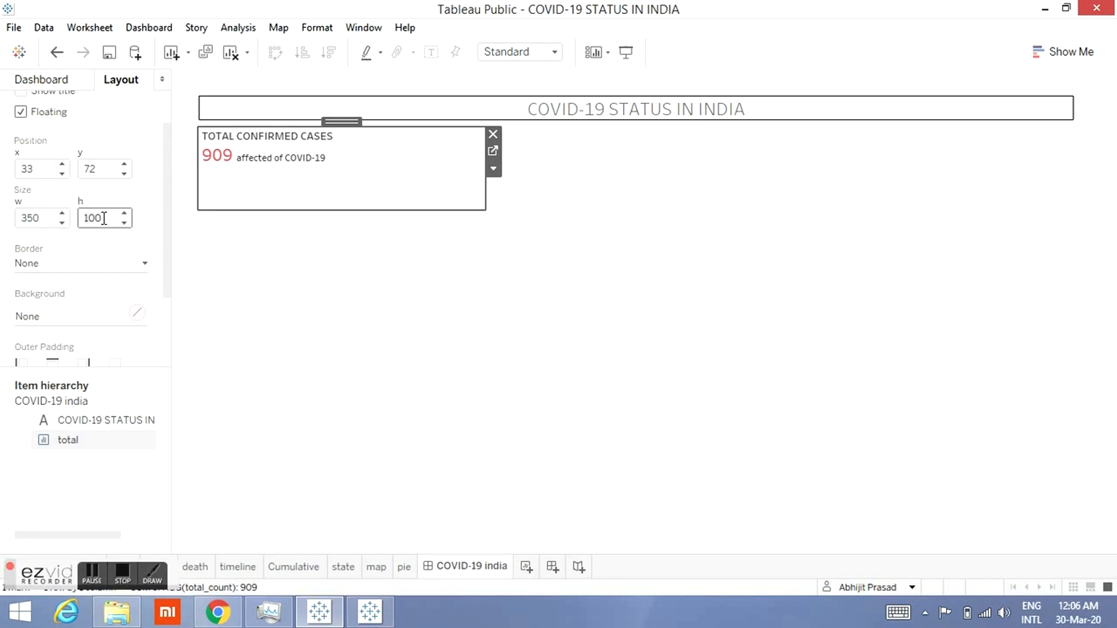
key("Delete")
key("Delete")
key("Delete")
type("70")
key("Return")
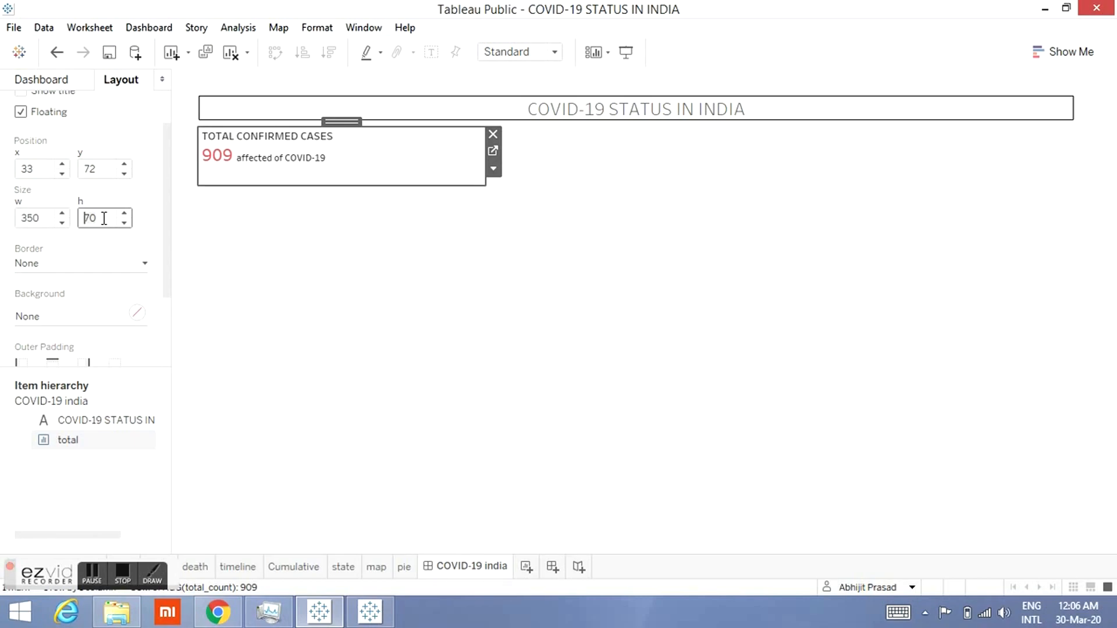
Step: Add the cured sheet to the dashboard as a floating item and hide its title
left_click(150, 205)
left_click(14, 80)
mouse_move(81, 312)
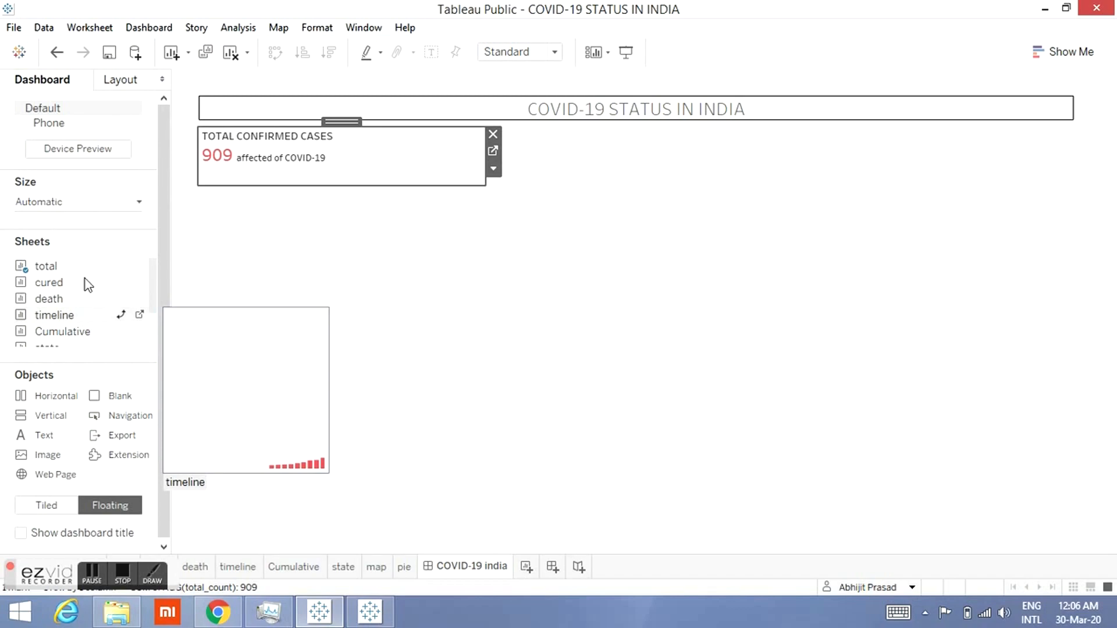
mouse_move(82, 282)
left_click_drag(82, 281, 497, 267)
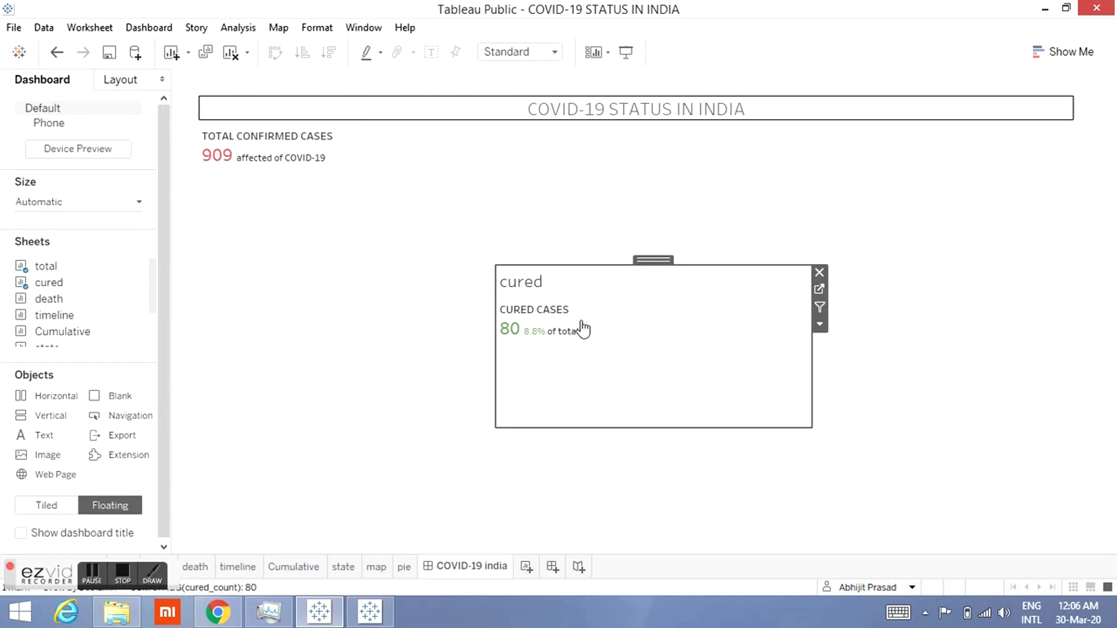
left_click(820, 324)
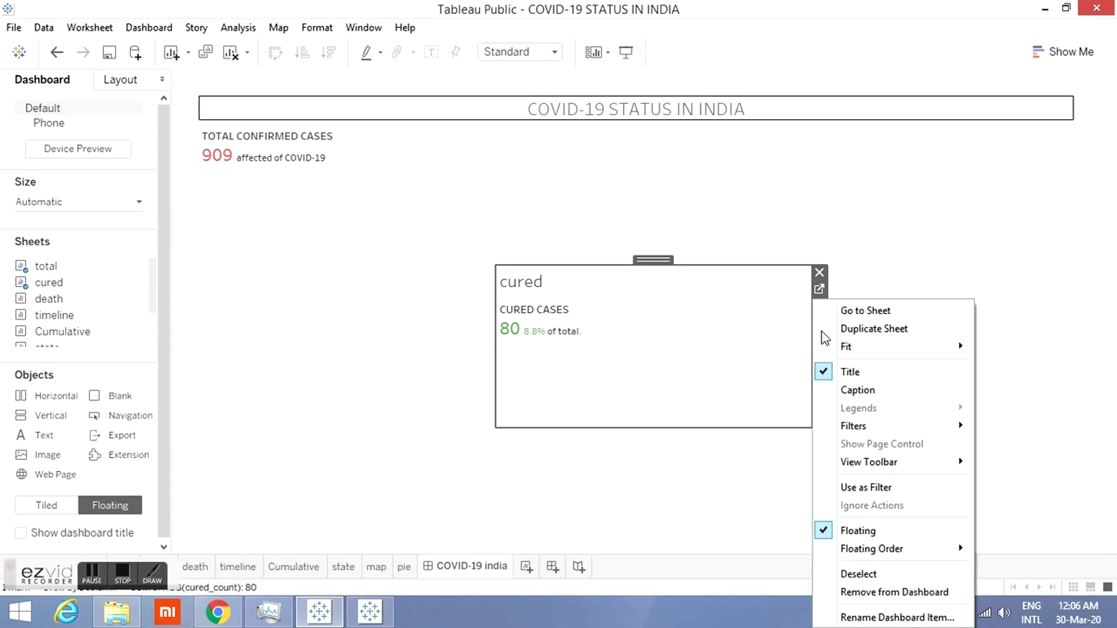
left_click(860, 377)
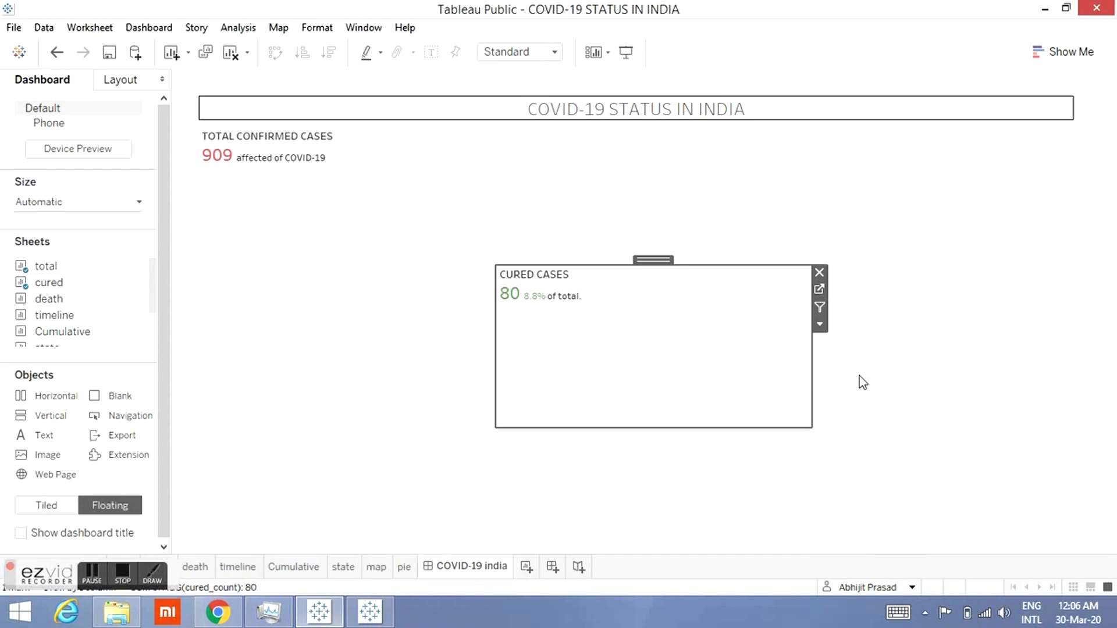
Step: Give the total sheet item a solid line border
left_click(130, 80)
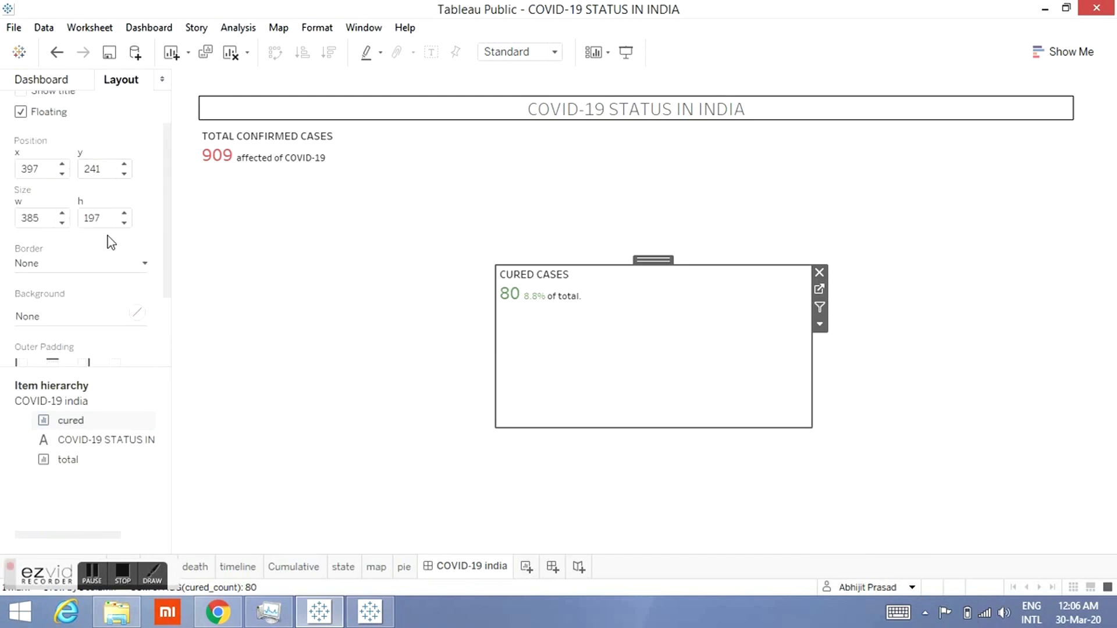
left_click(289, 188)
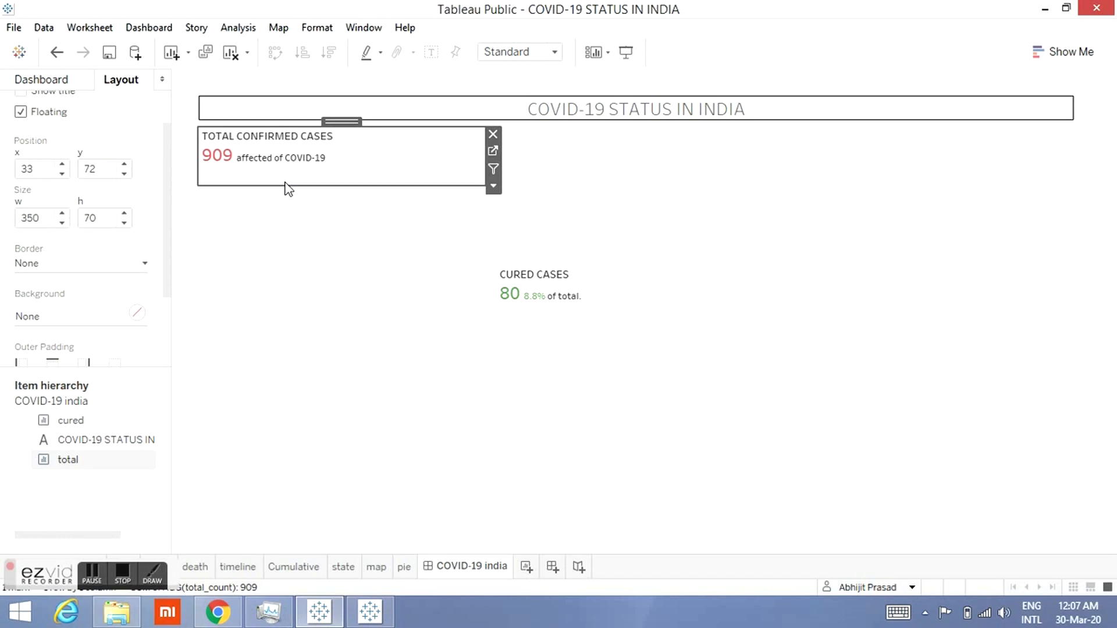
left_click(137, 265)
left_click(83, 314)
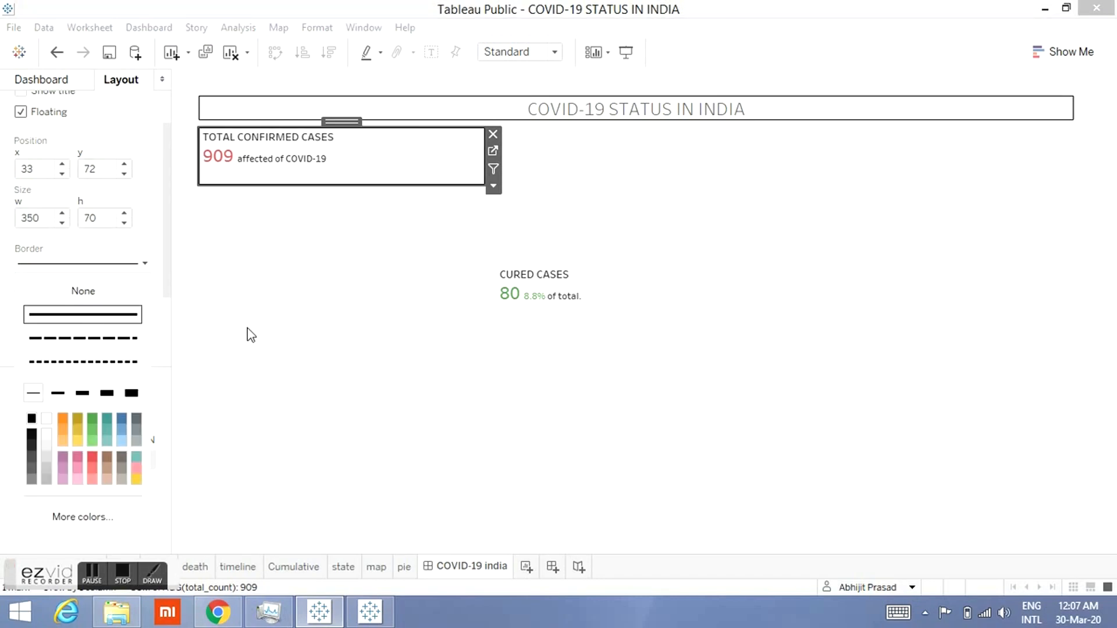
Step: Set the cured sheet item's x position to 385
left_click(545, 365)
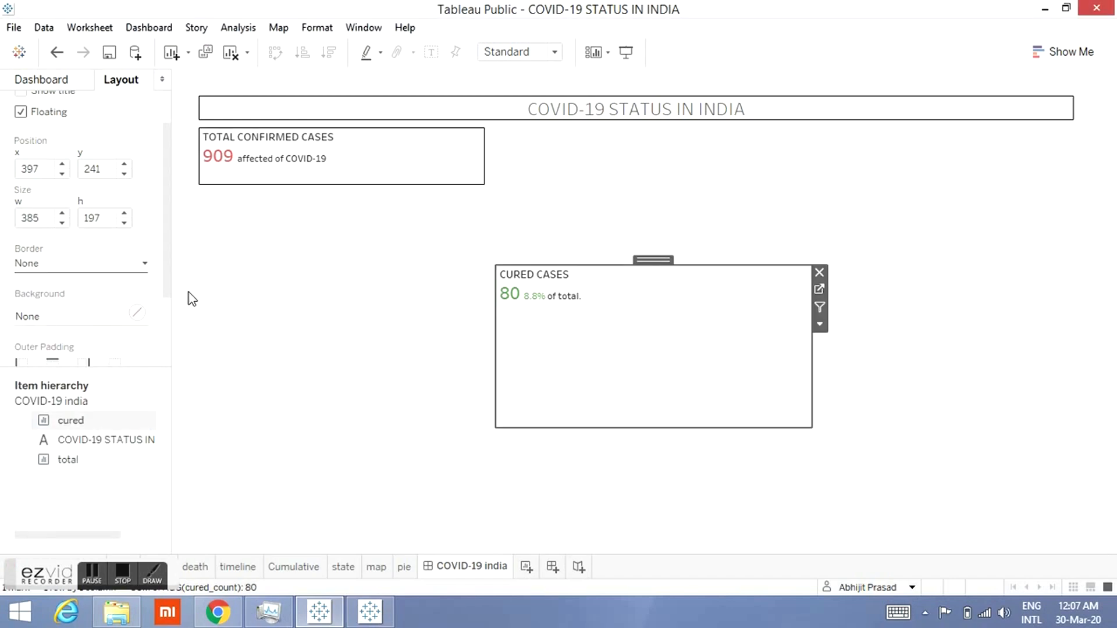
left_click(49, 169)
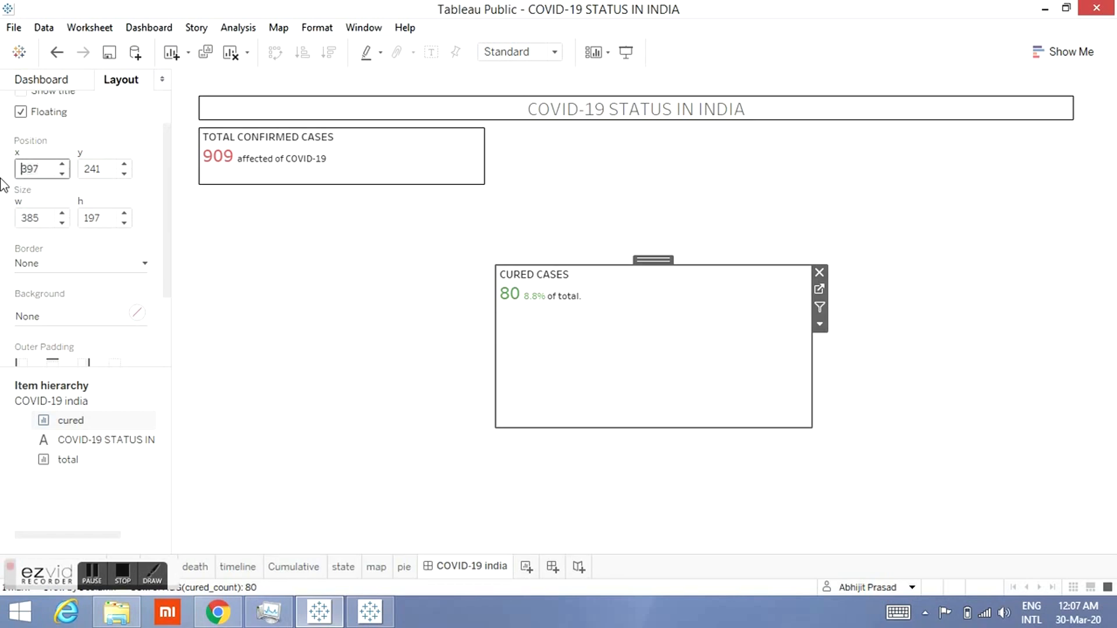
type("355")
key("Return")
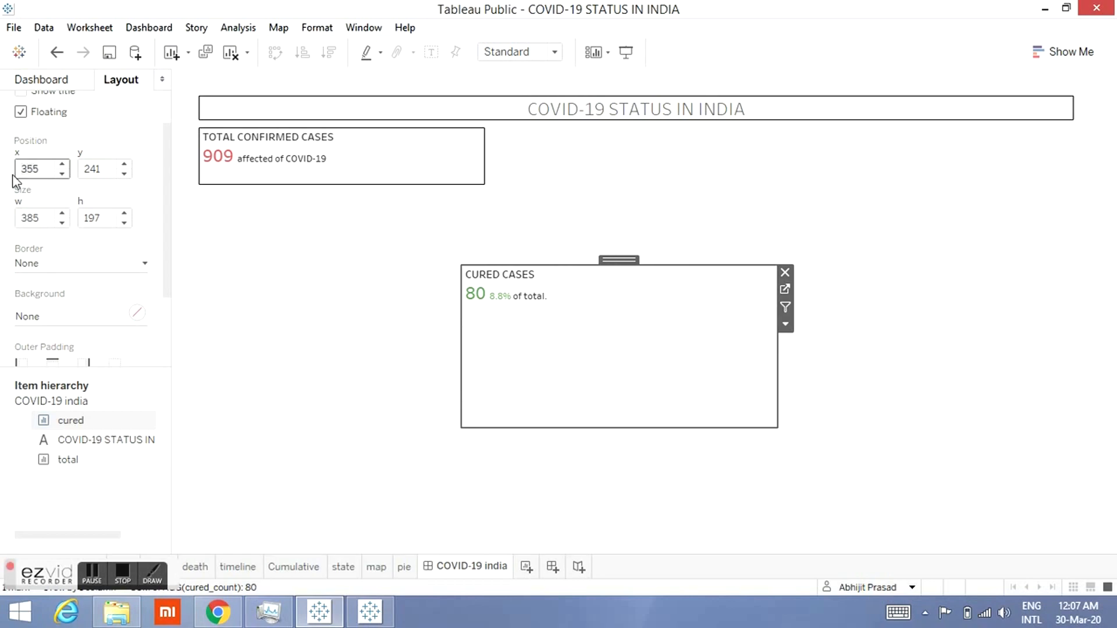
left_click(46, 169)
key("BackSpace")
type("7")
key("Return")
left_click(46, 169)
key("BackSpace")
key("BackSpace")
type("80")
key("Return")
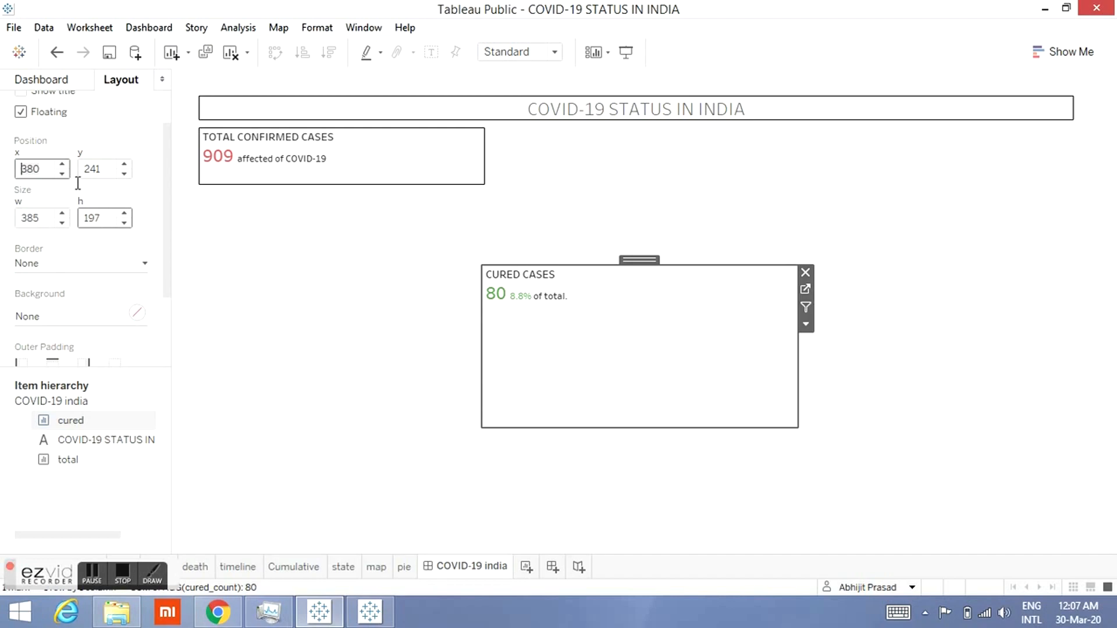
key("Delete")
key("Delete")
key("Delete")
type("383")
key("Return")
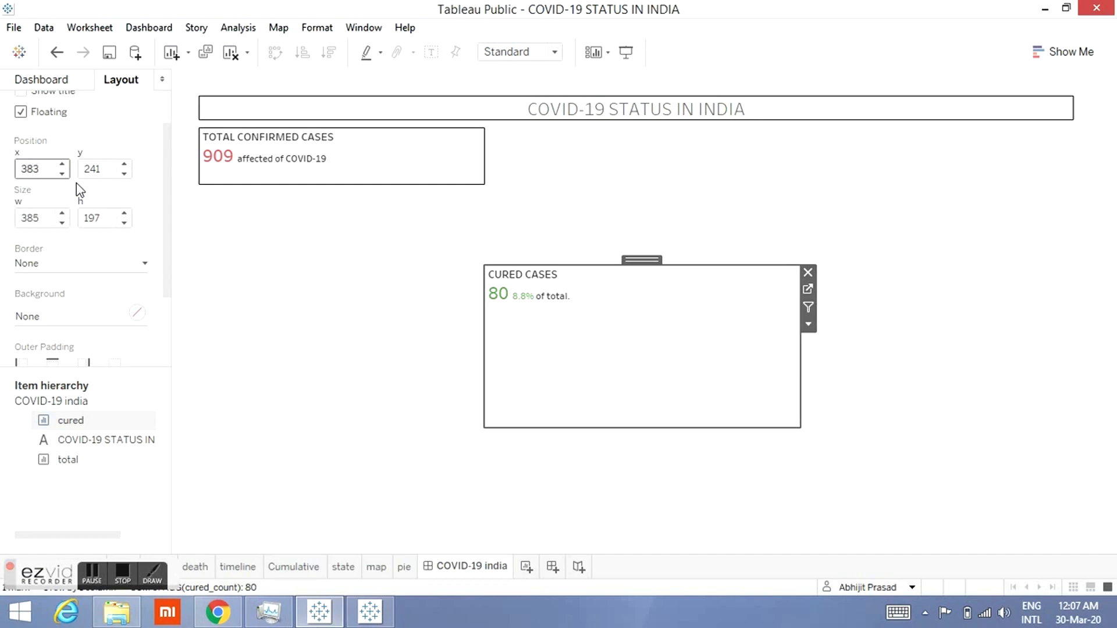
left_click(47, 172)
key("BackSpace")
type("5")
Step: Set the cured sheet item's width to 350 and height to 70
left_click(44, 219)
double_click(42, 220)
type("950")
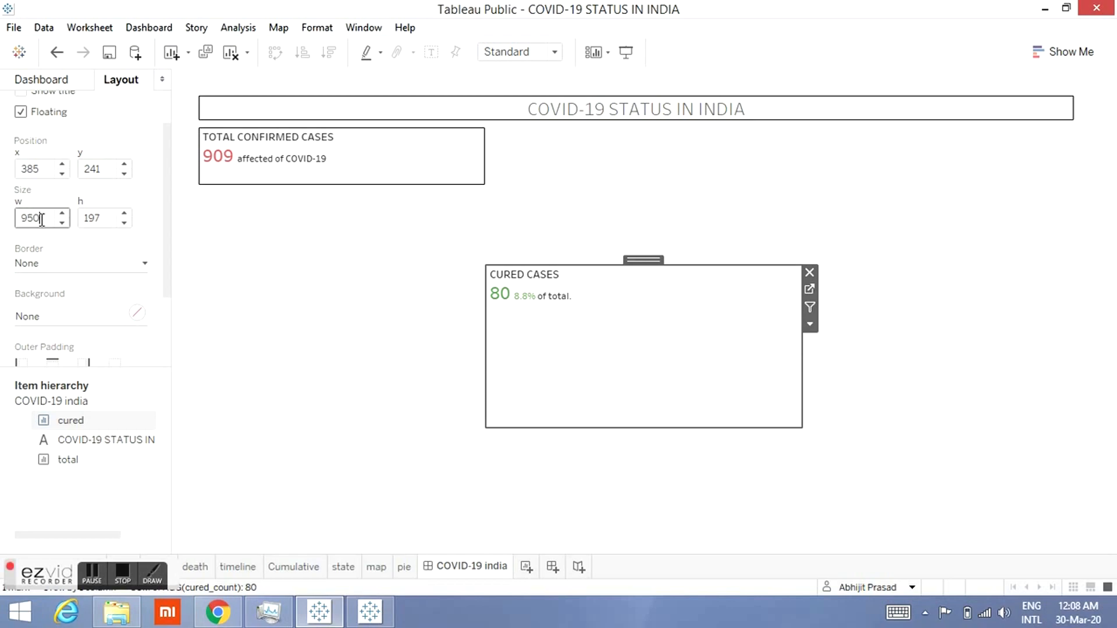
key("Home")
key("Delete")
type("3")
left_click(89, 218)
key("Delete")
key("Delete")
key("Delete")
type("70")
key("Return")
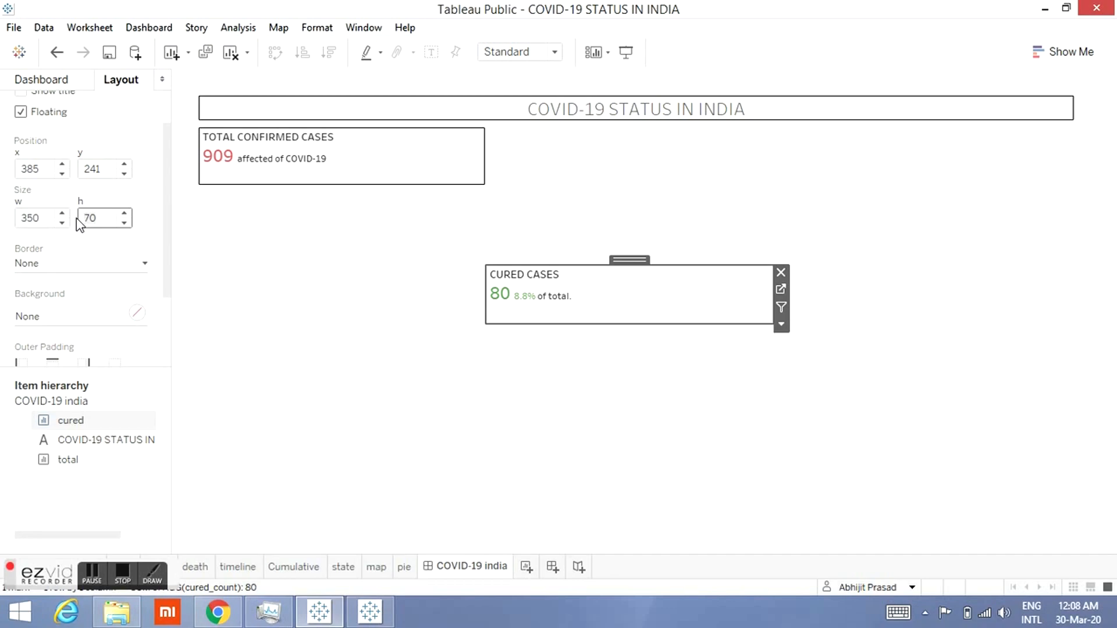
Step: Set the cured sheet item's y position to 72
left_click(104, 169)
left_click_drag(104, 171, 83, 173)
left_click(296, 113)
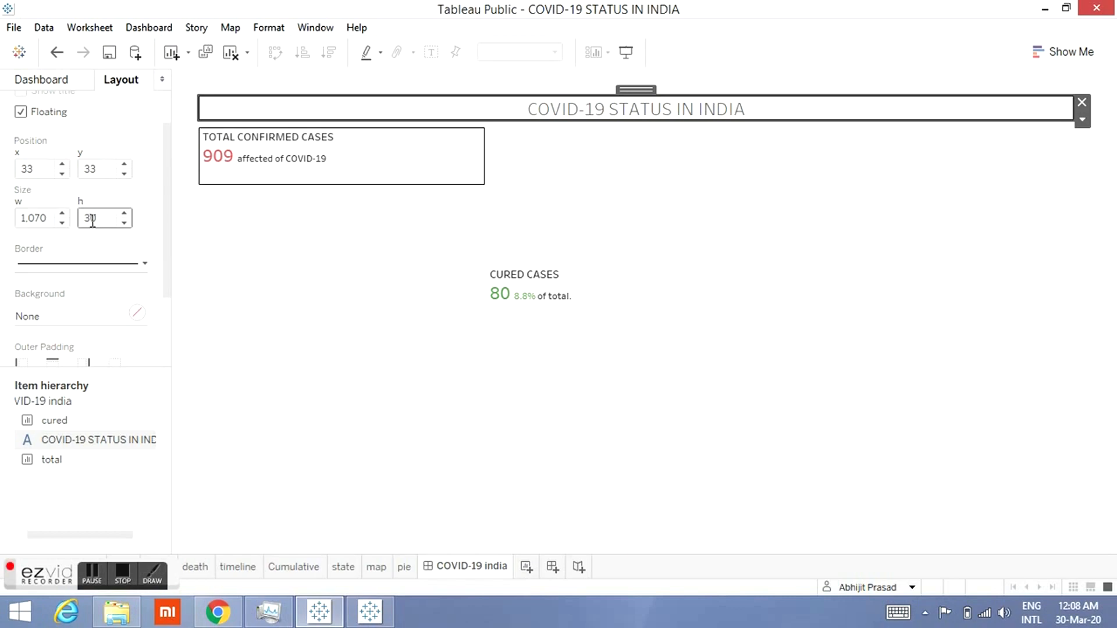
left_click(381, 143)
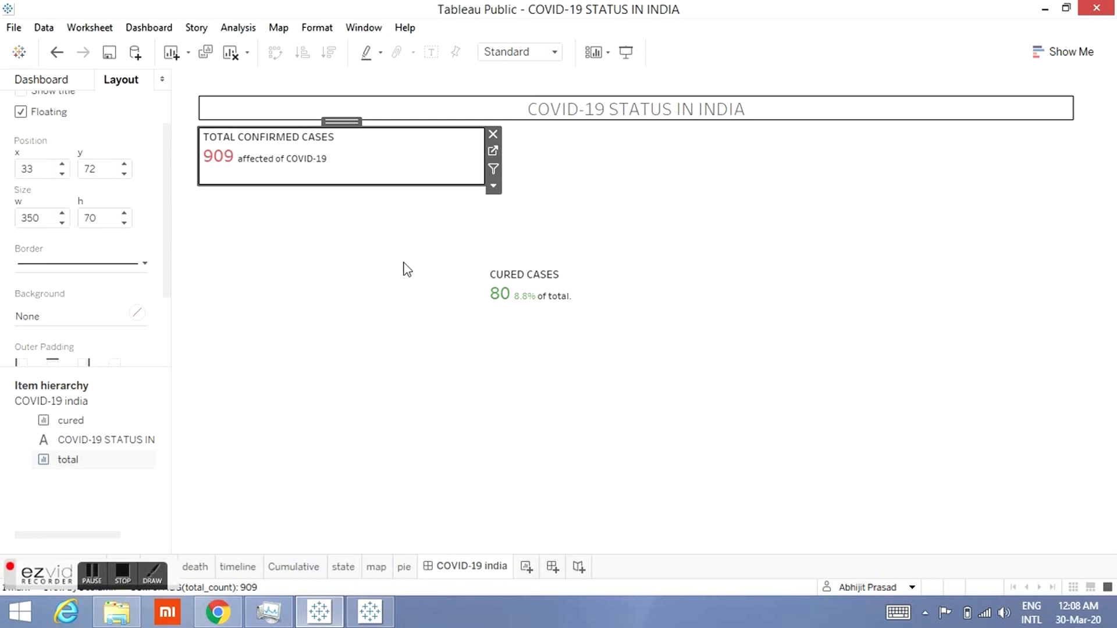
left_click(539, 317)
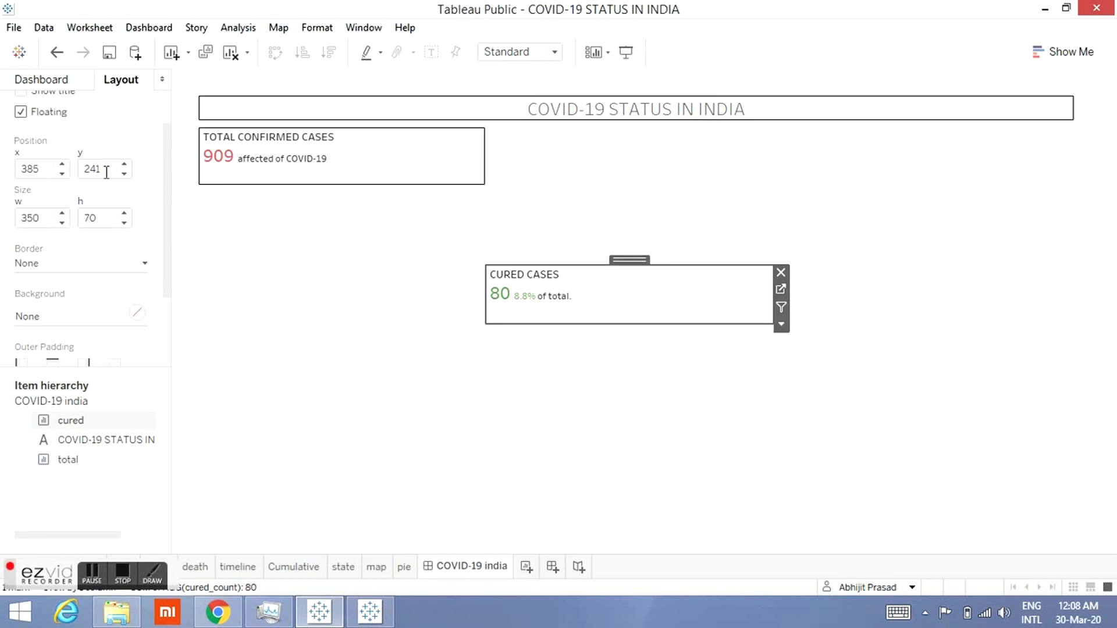
type("72")
key("Return")
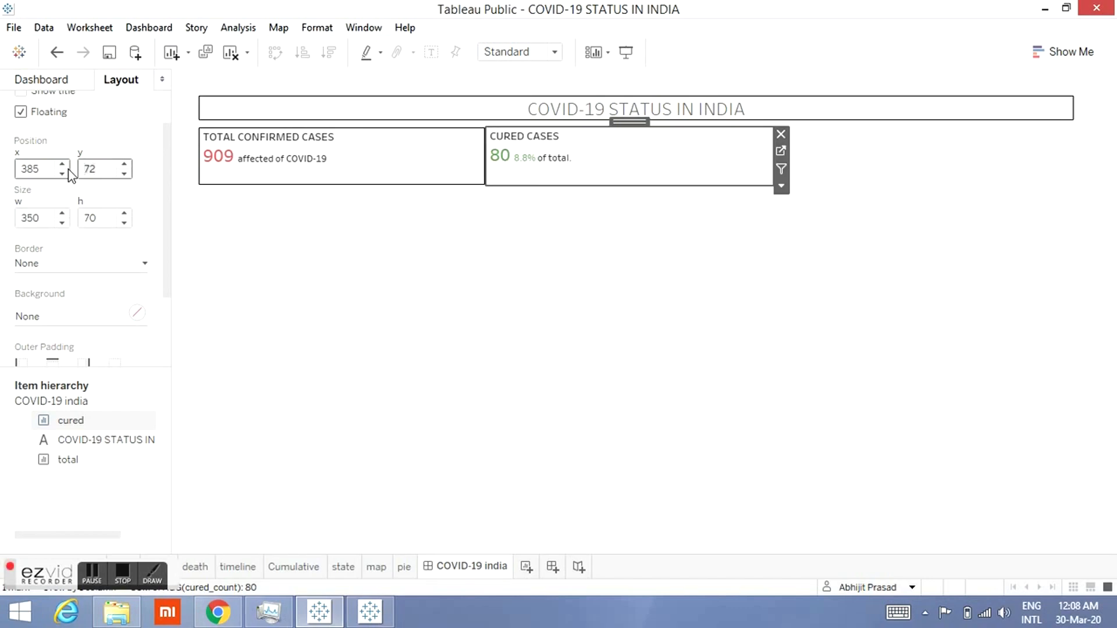
Step: Give the cured sheet item a solid line border
left_click(413, 322)
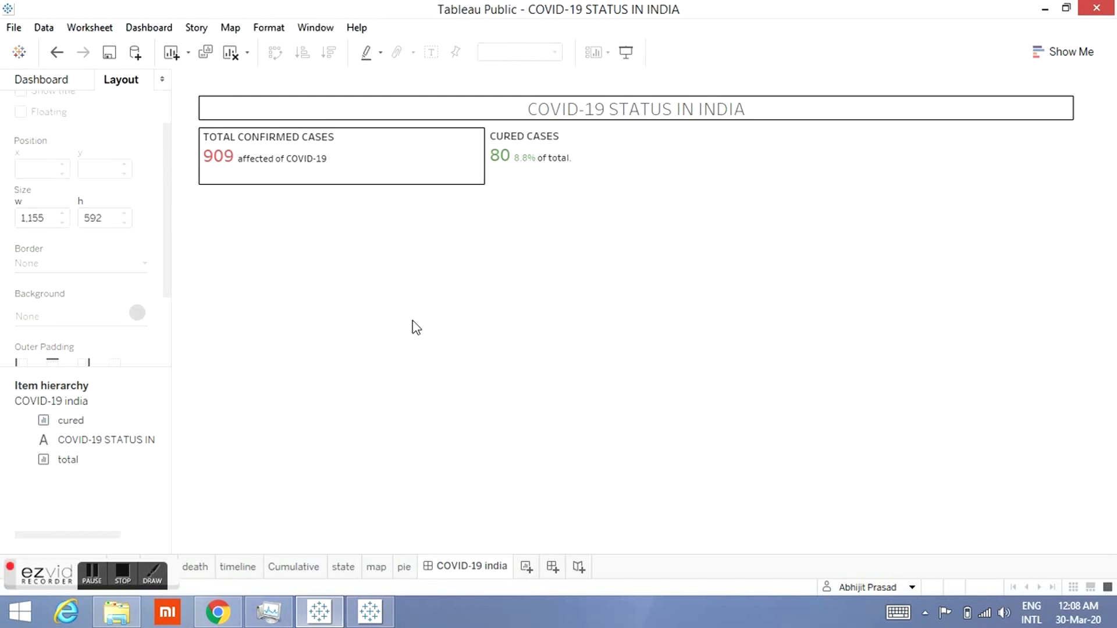
left_click(573, 169)
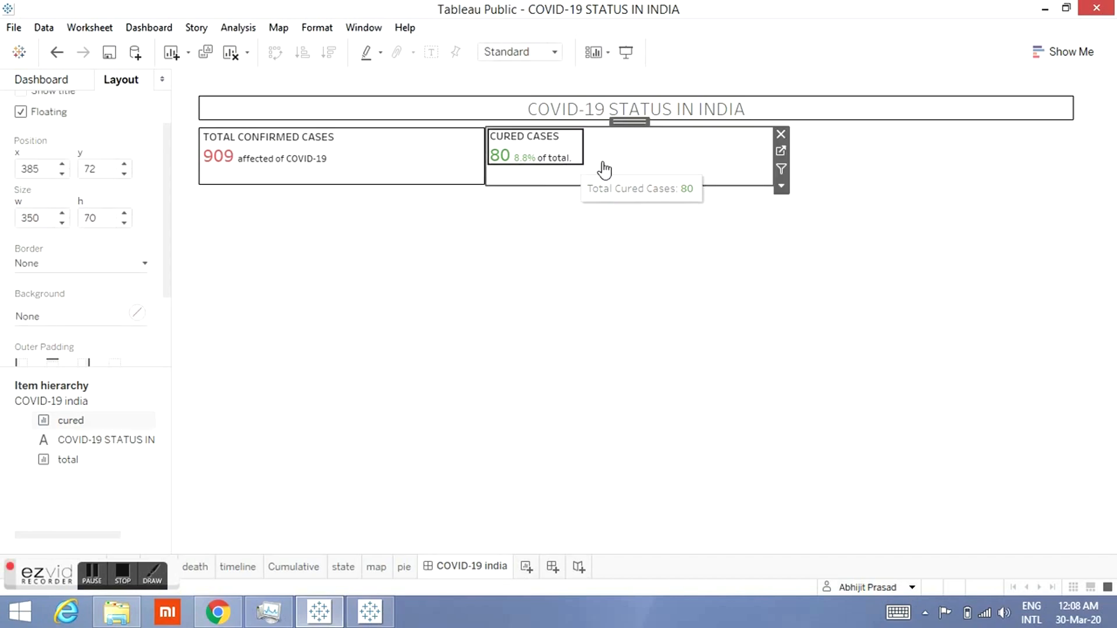
left_click(145, 264)
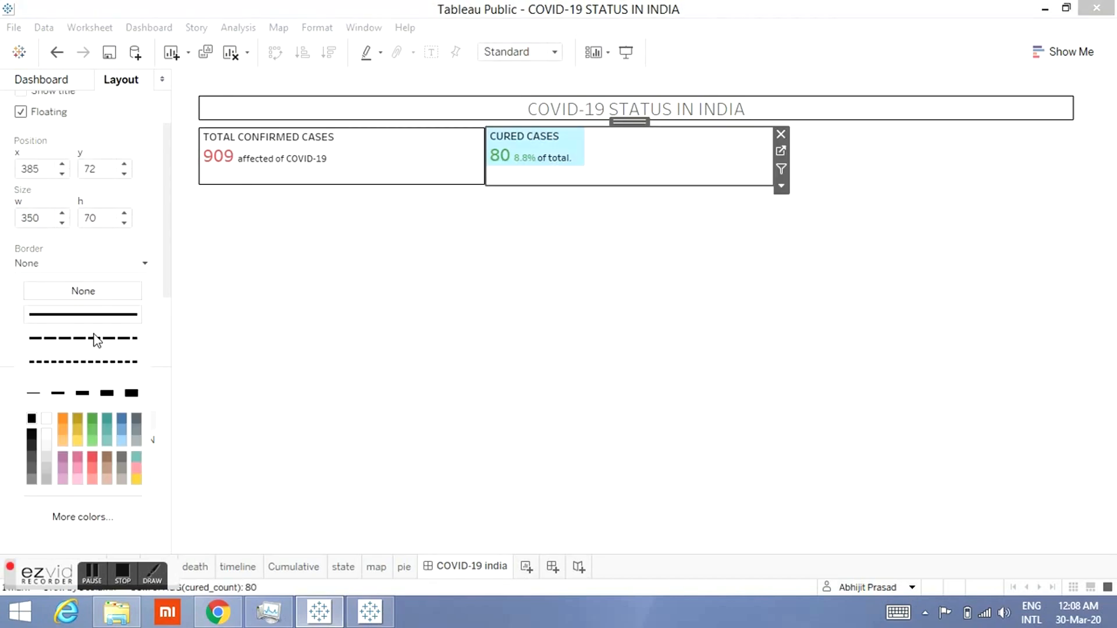
left_click(109, 319)
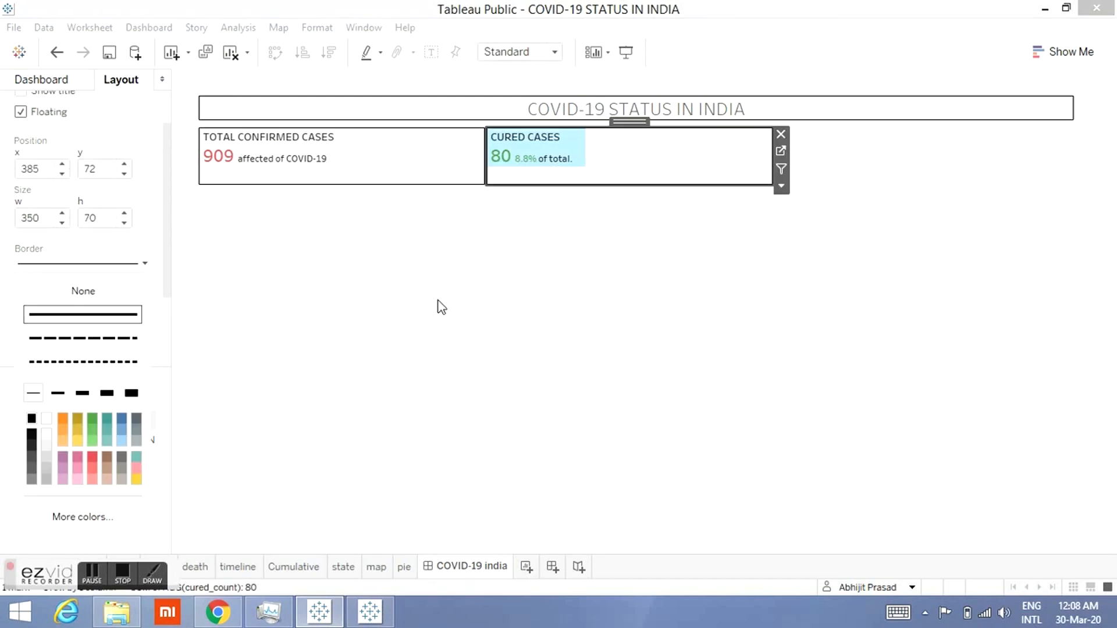
left_click(522, 300)
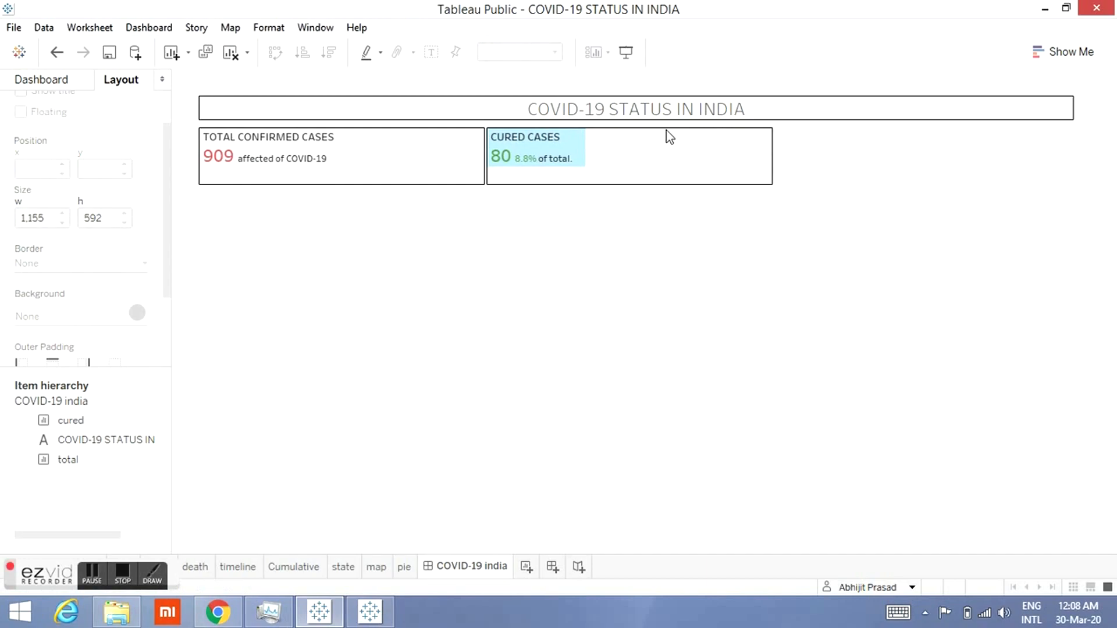
left_click(656, 179)
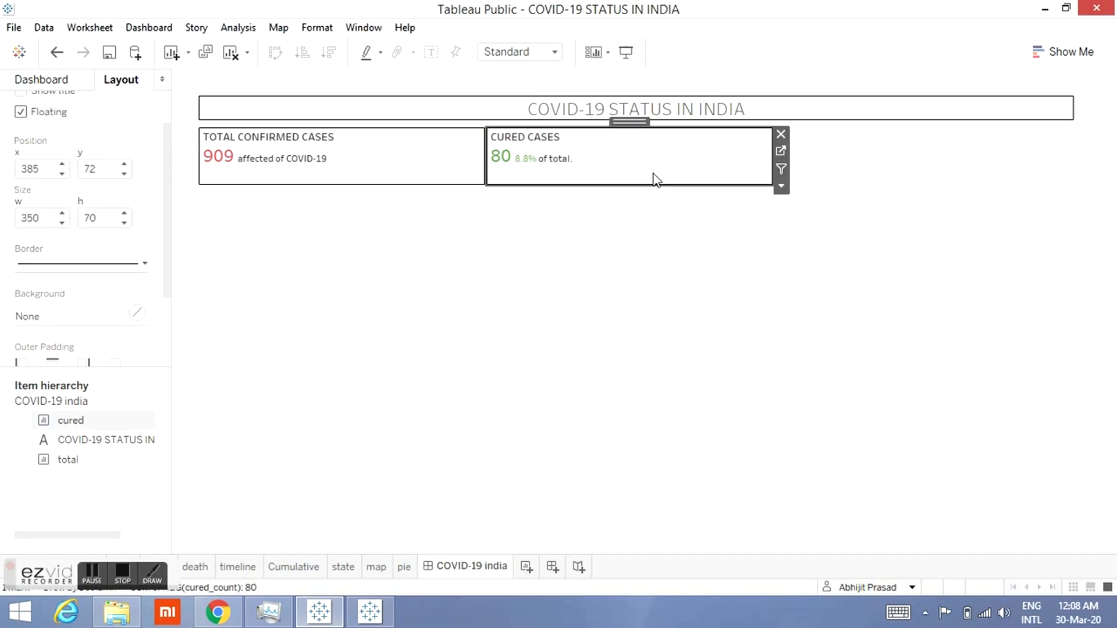
left_click(634, 287)
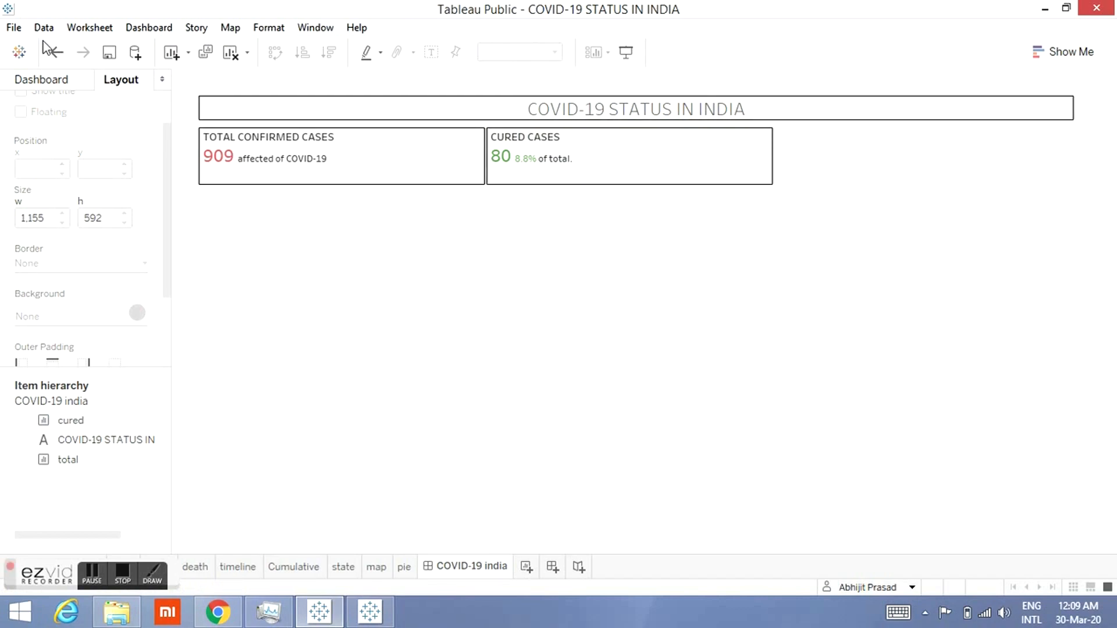
Step: Add the death sheet to the dashboard as a floating item and hide its title
left_click(23, 84)
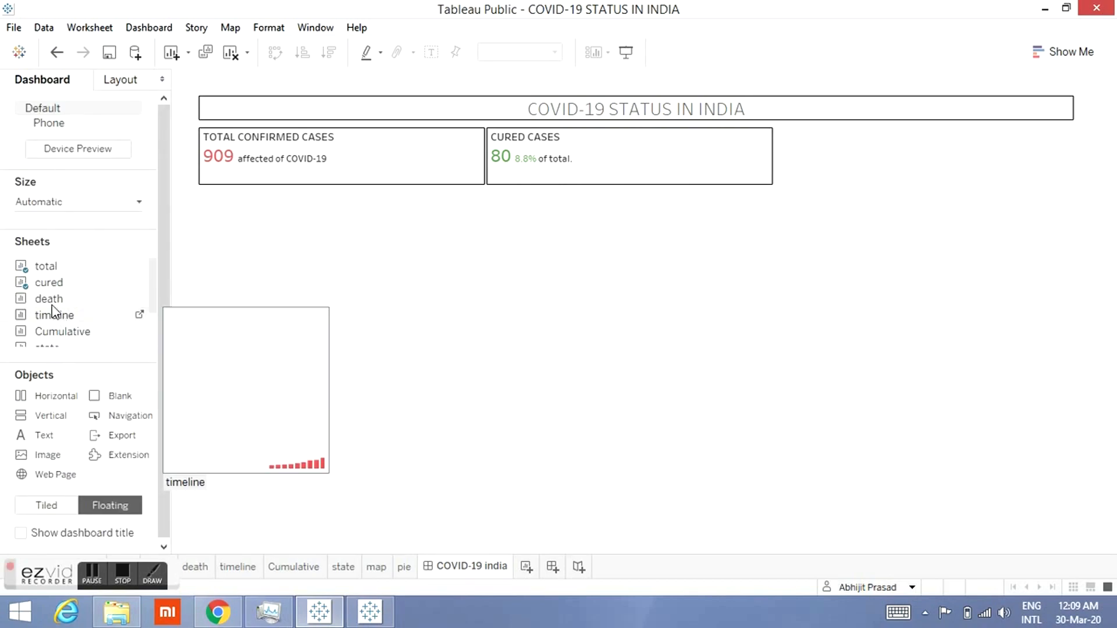
left_click_drag(61, 302, 320, 270)
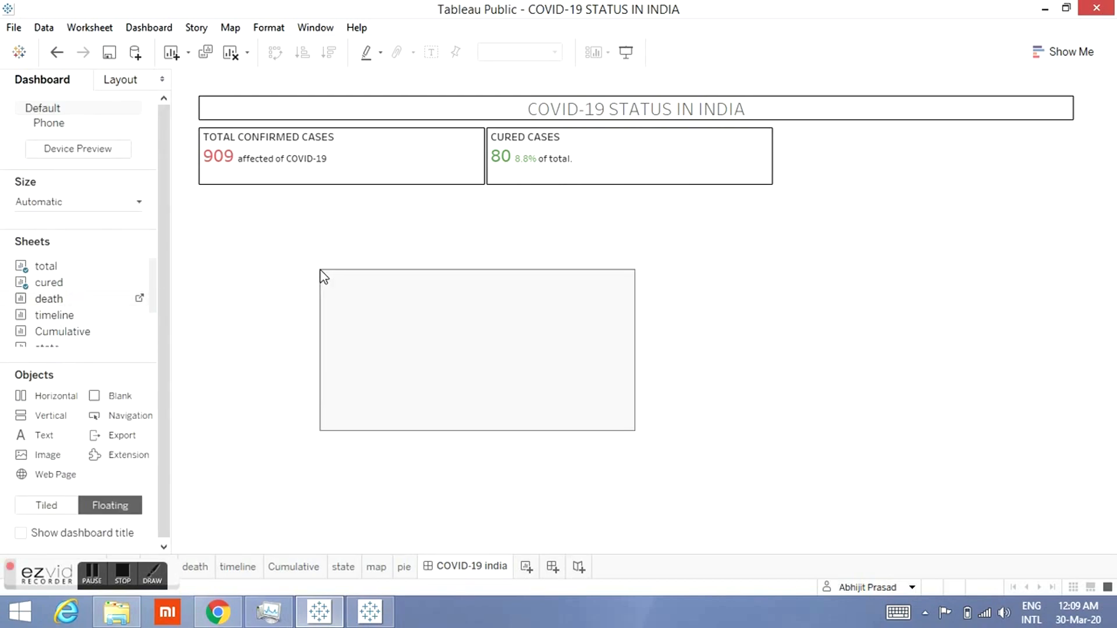
left_click_drag(320, 270, 320, 270)
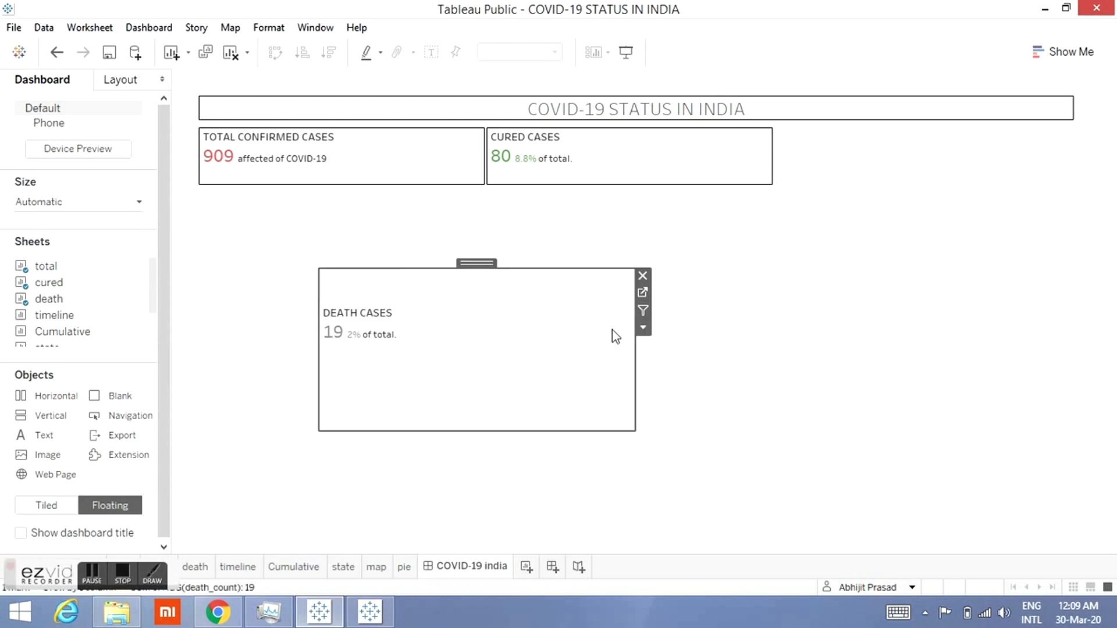
left_click(638, 320)
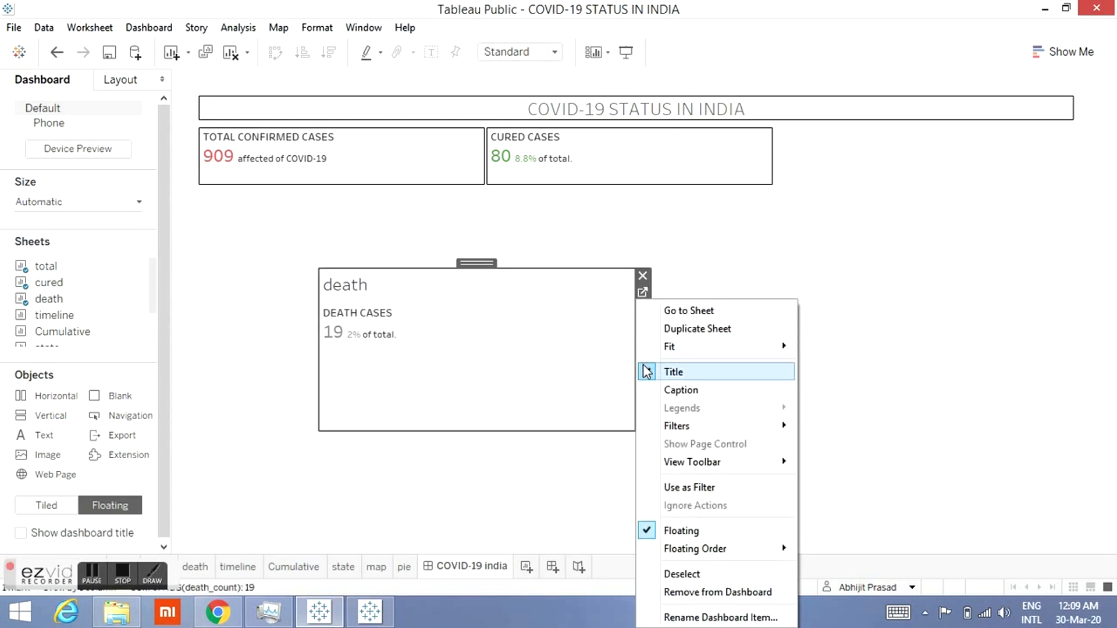
left_click(643, 370)
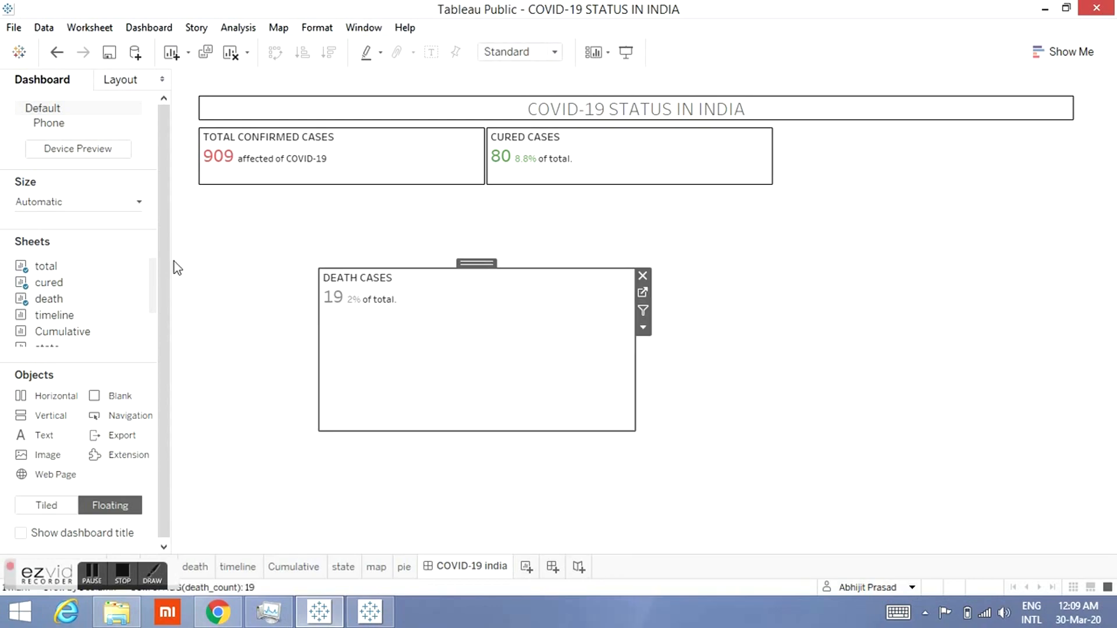
Step: Set the death sheet item's width to 350 and height to 70
left_click(131, 82)
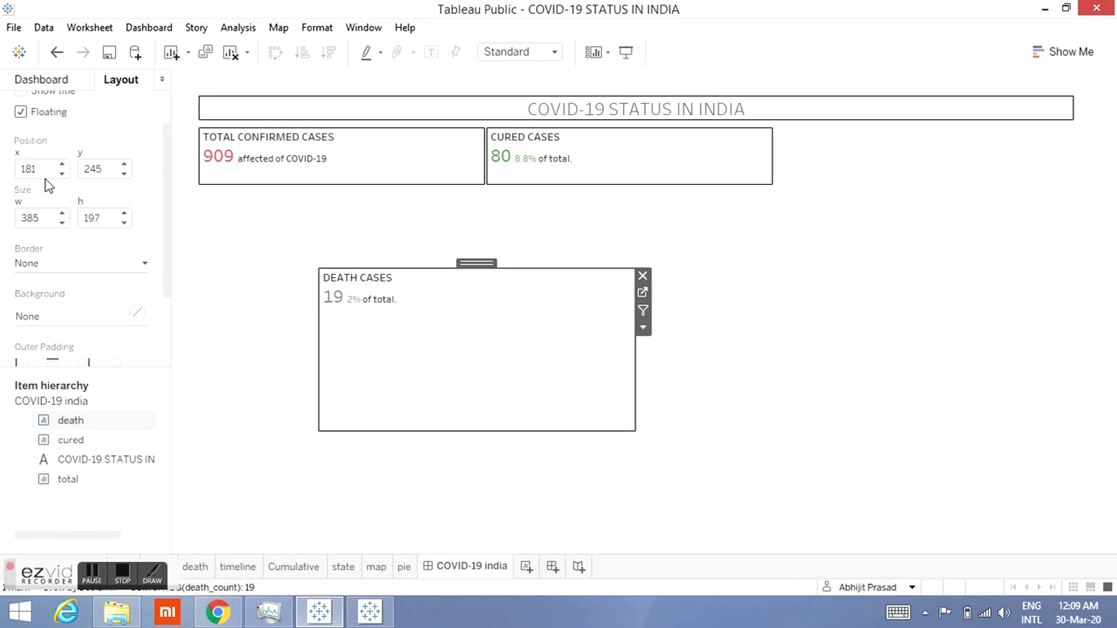
double_click(46, 213)
type("350")
left_click(86, 217)
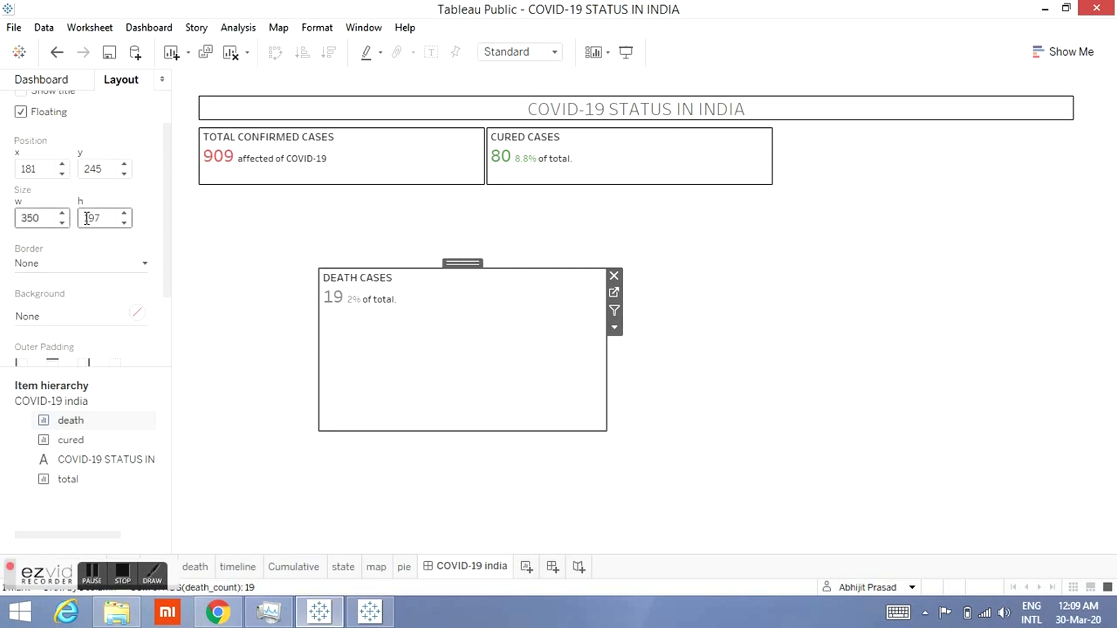
type("7")
double_click(92, 218)
type("70")
left_click(147, 190)
left_click(614, 172)
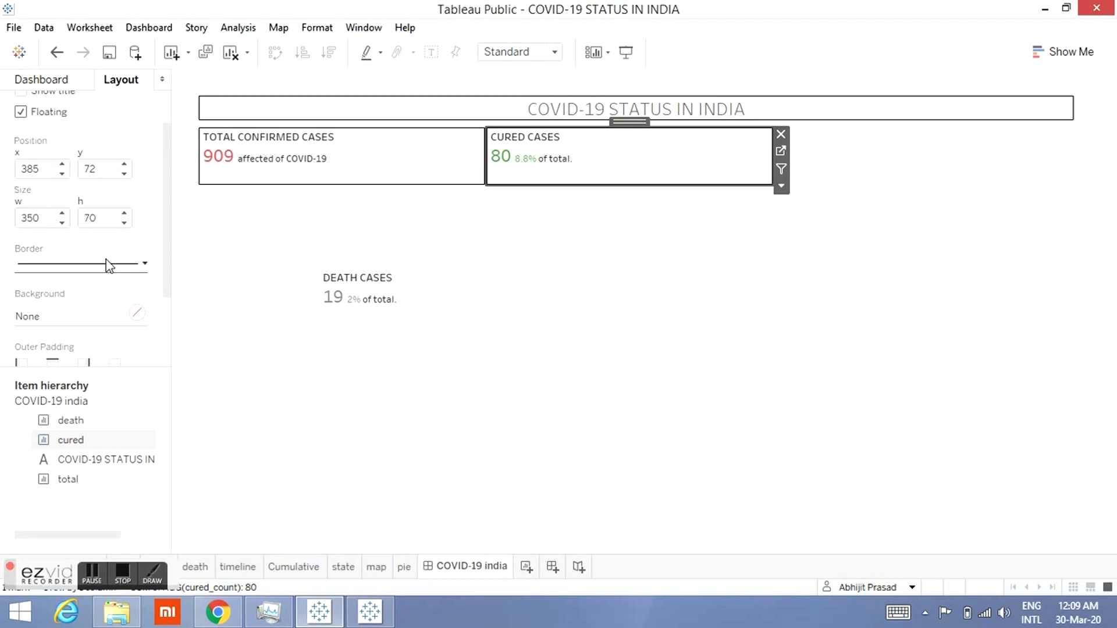
left_click(436, 297)
Step: Try a width of 735 for the death sheet item and undo the change
left_click(40, 218)
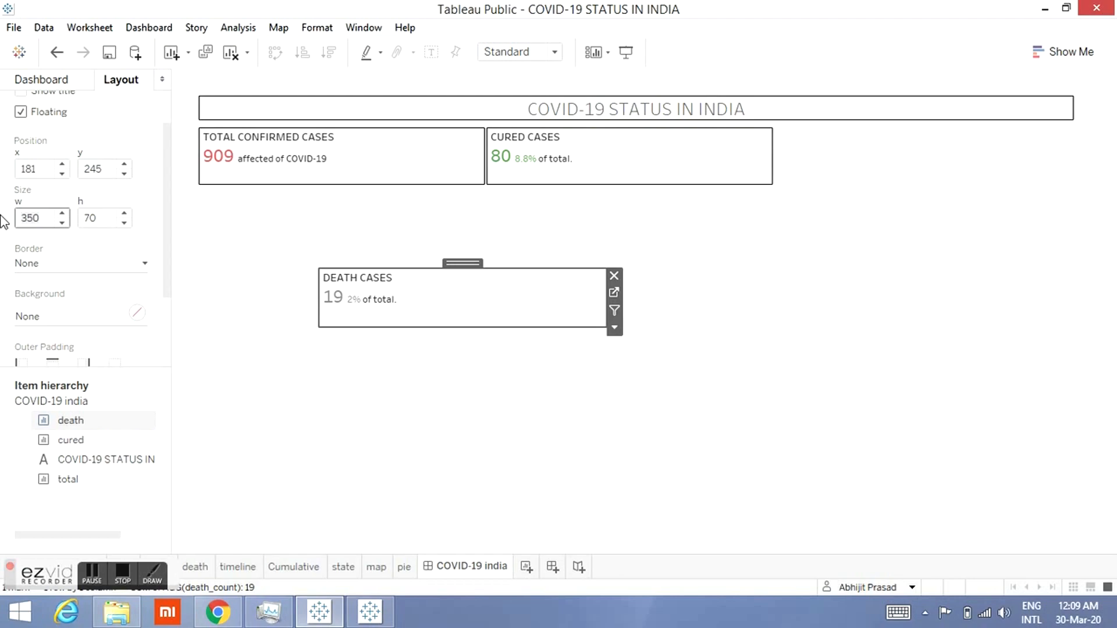
key("BackSpace")
key("BackSpace")
key("BackSpace")
type("735")
key("BackSpace")
type("5")
key("Home")
key("Return")
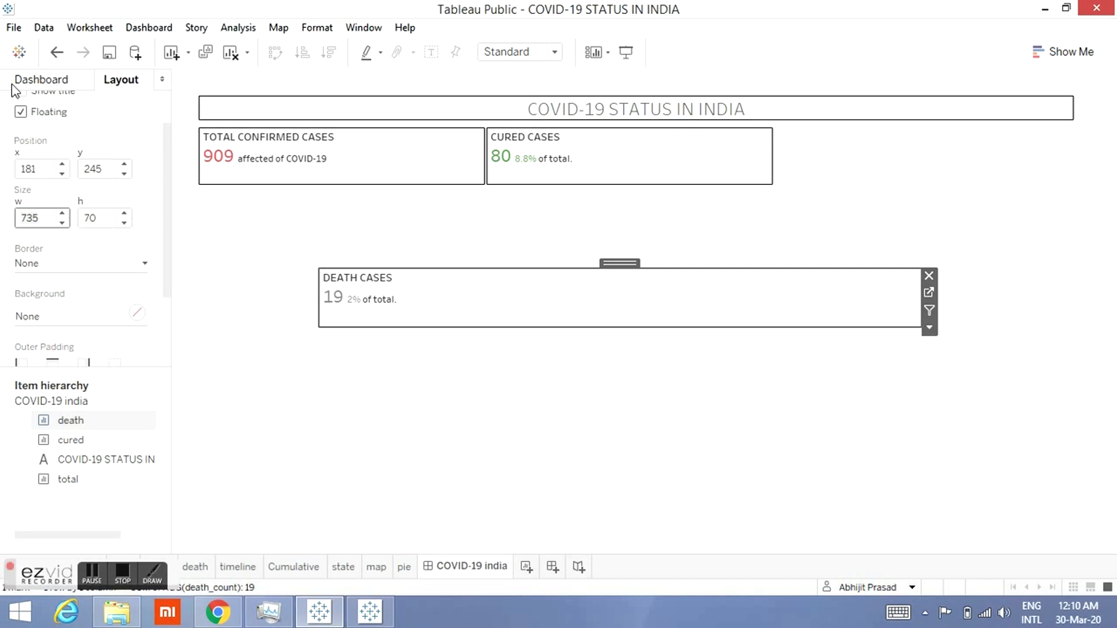
left_click(56, 52)
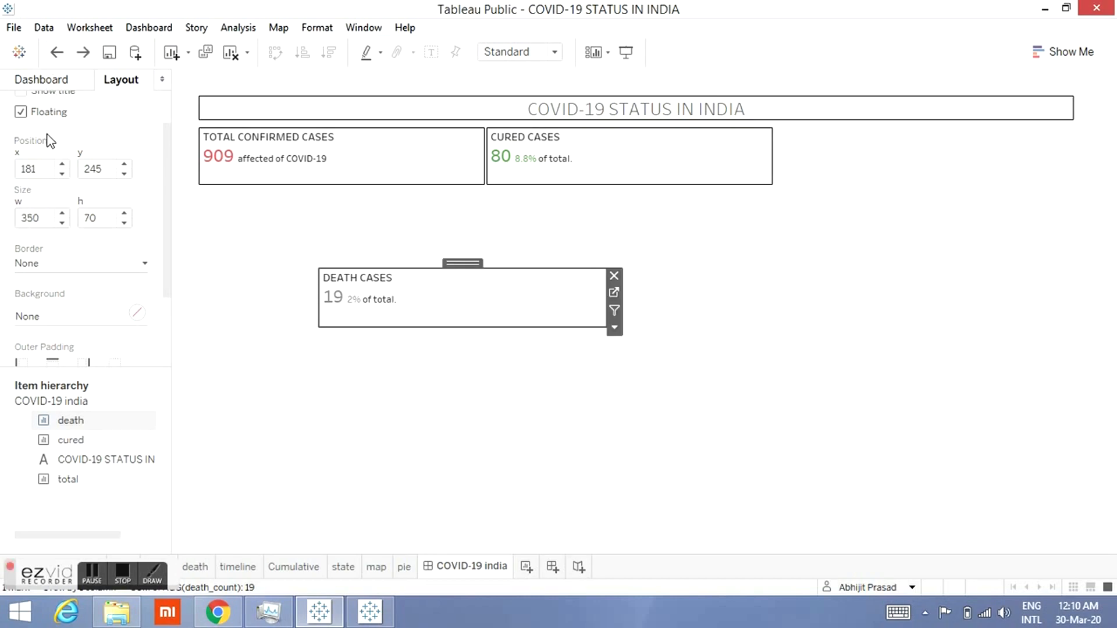
Step: Set the death sheet item's x position to 735
type("375")
key("Home")
key("Return")
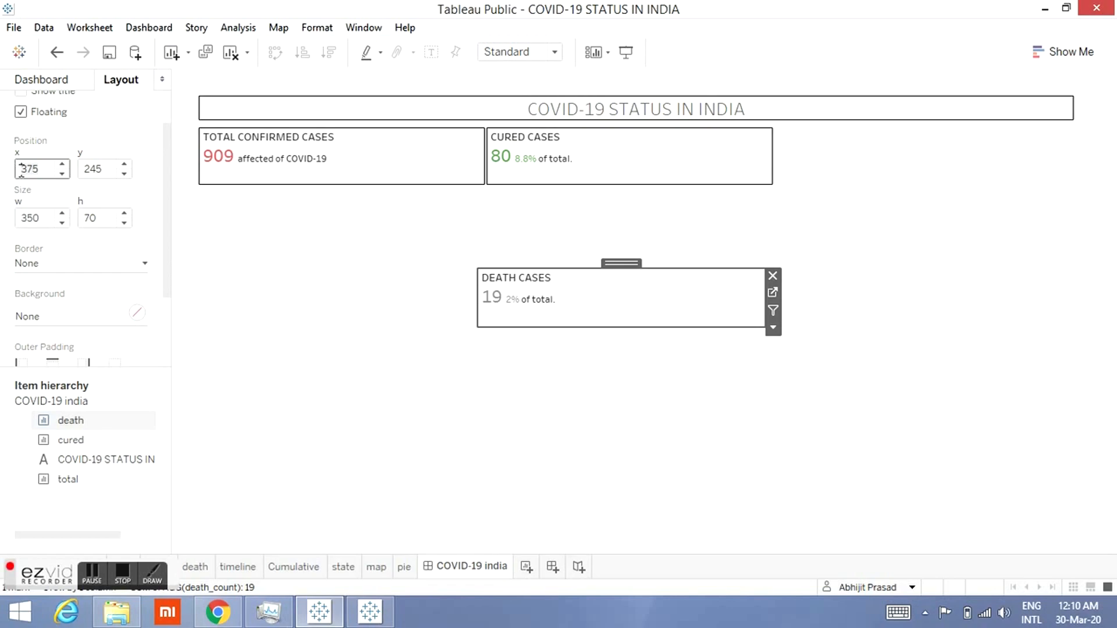
left_click(26, 169)
key("BackSpace")
type("3")
key("Return")
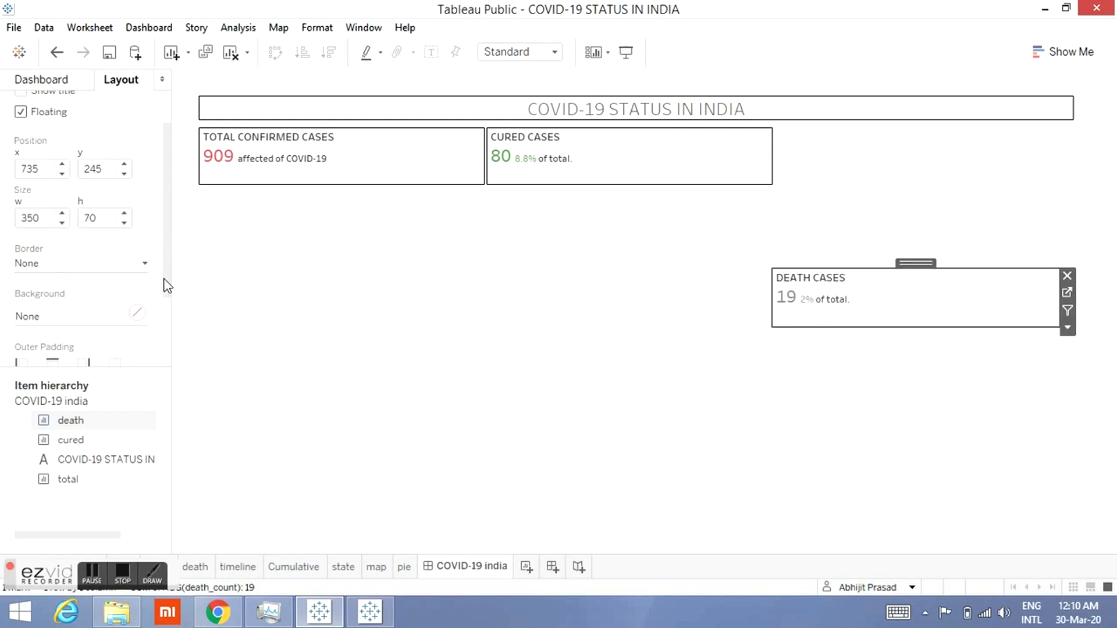
Step: Set the death sheet item's y position to 72 to align it with the cured item
left_click(621, 169)
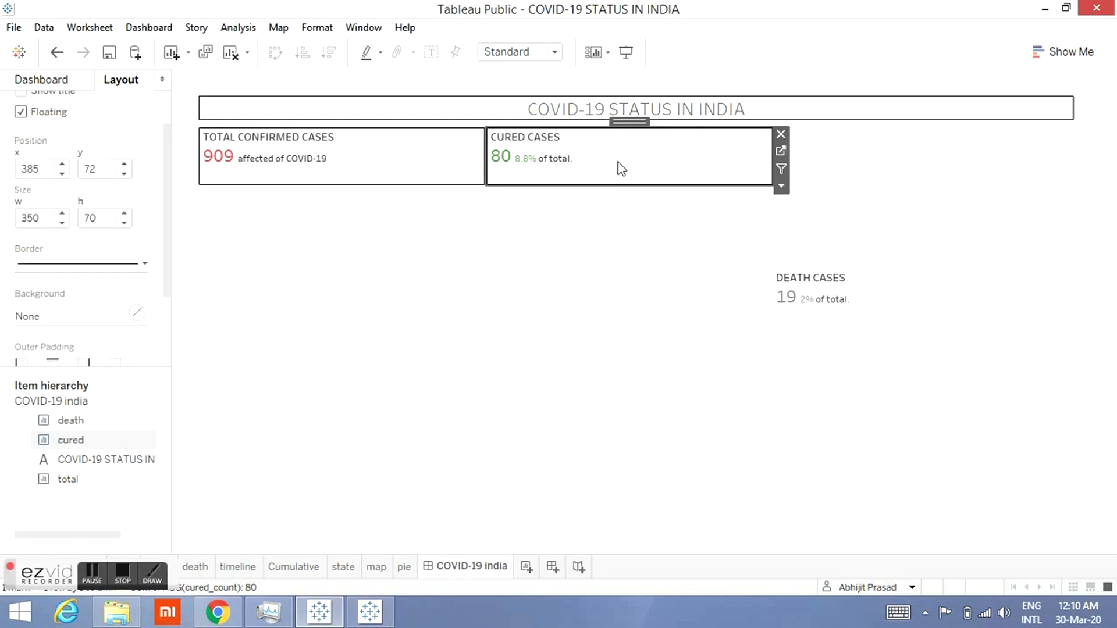
left_click(895, 323)
left_click(88, 169)
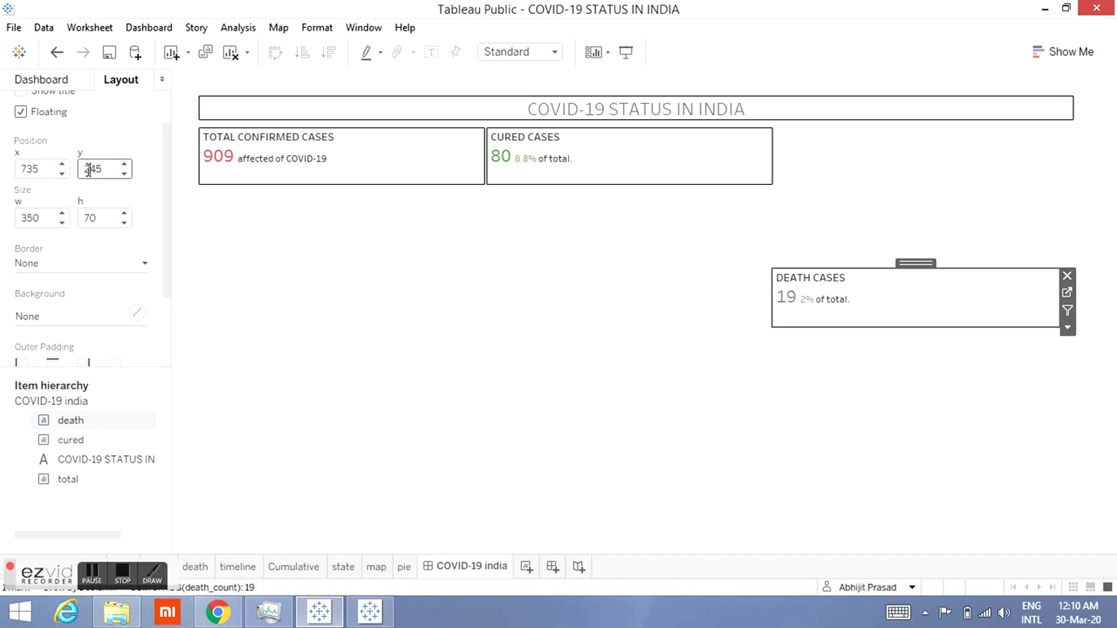
key("BackSpace")
key("BackSpace")
key("BackSpace")
type("72")
key("Return")
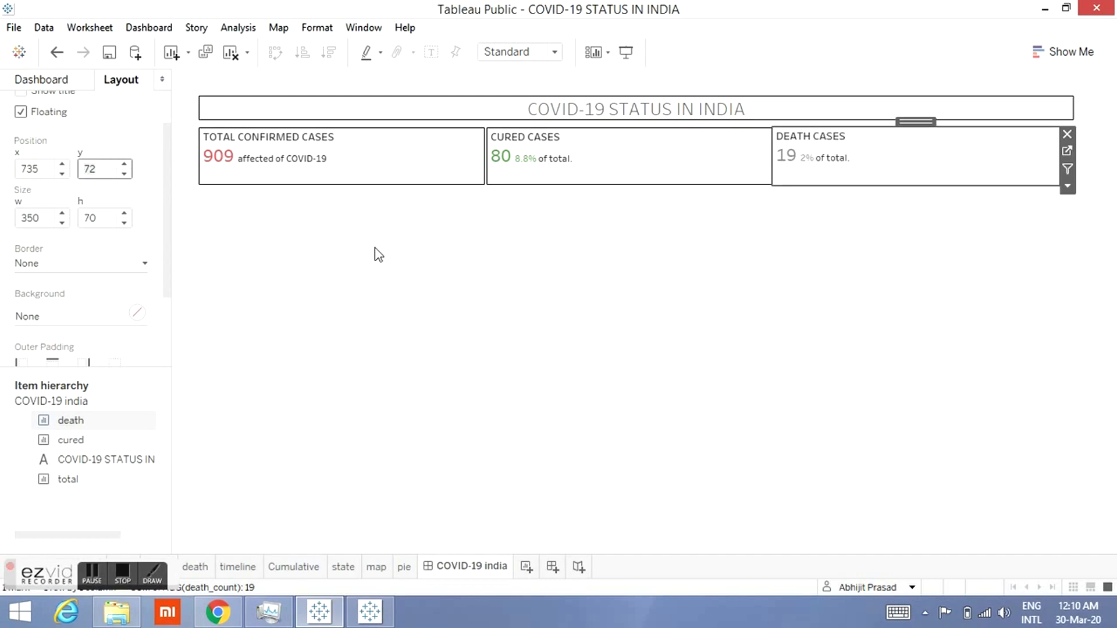
Step: Set the death sheet item's x position to 740
left_click(621, 224)
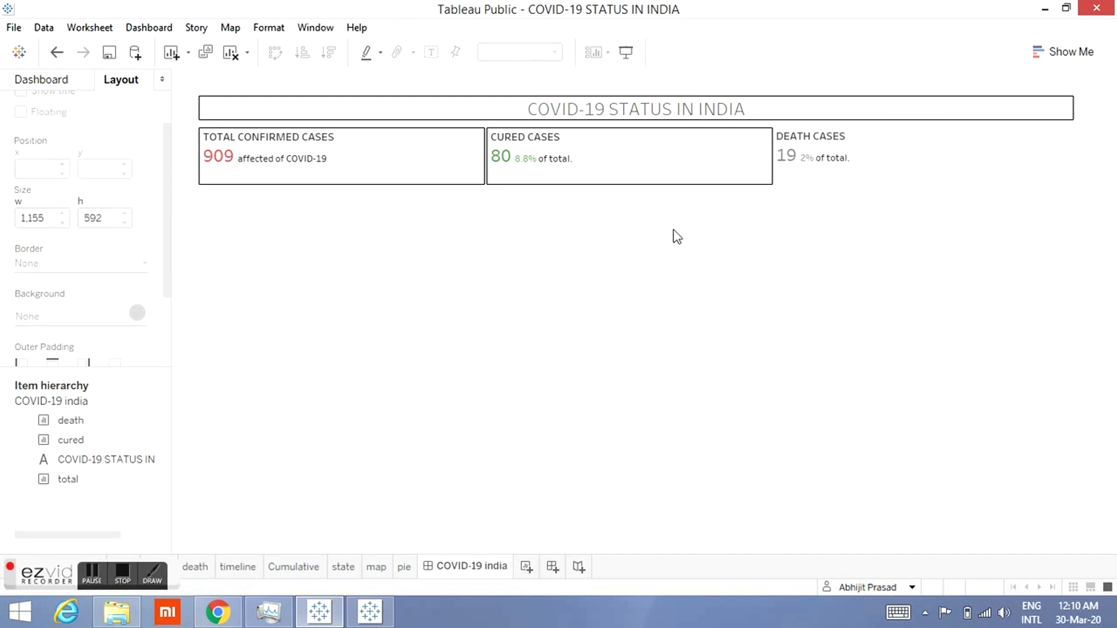
left_click(835, 176)
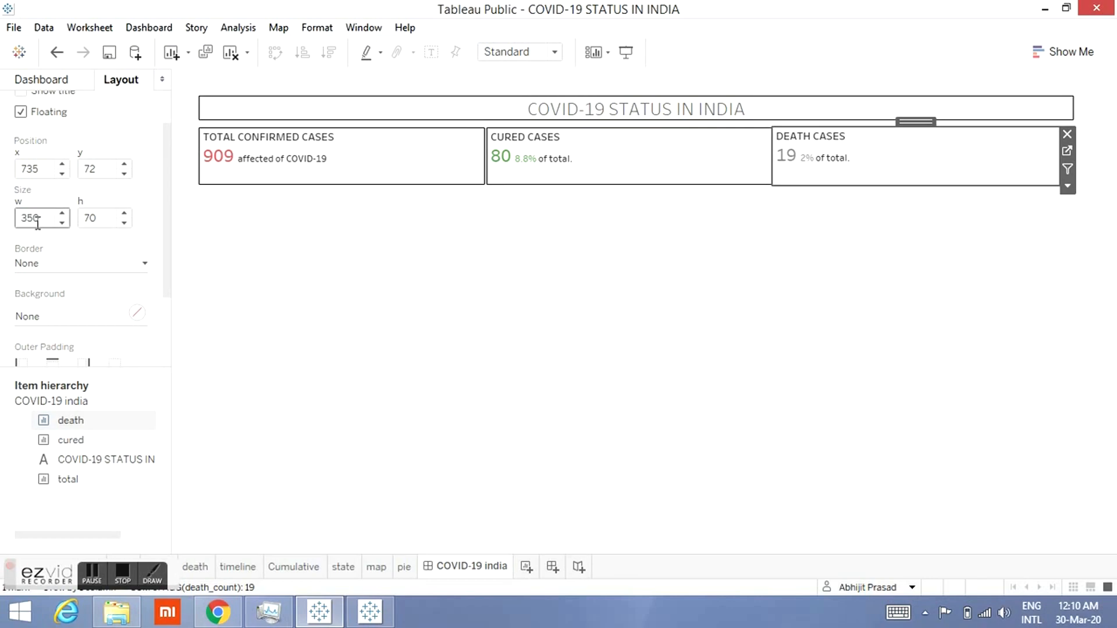
left_click(46, 169)
key("BackSpace")
key("BackSpace")
type("40")
key("Return")
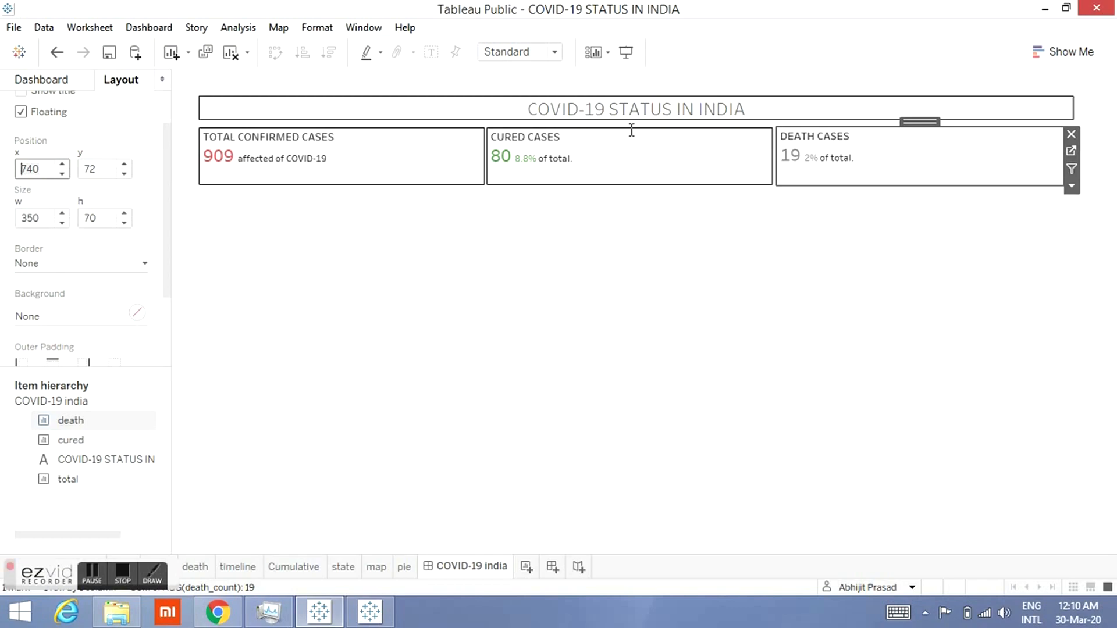
Step: Give the death sheet item a solid line border
left_click(752, 257)
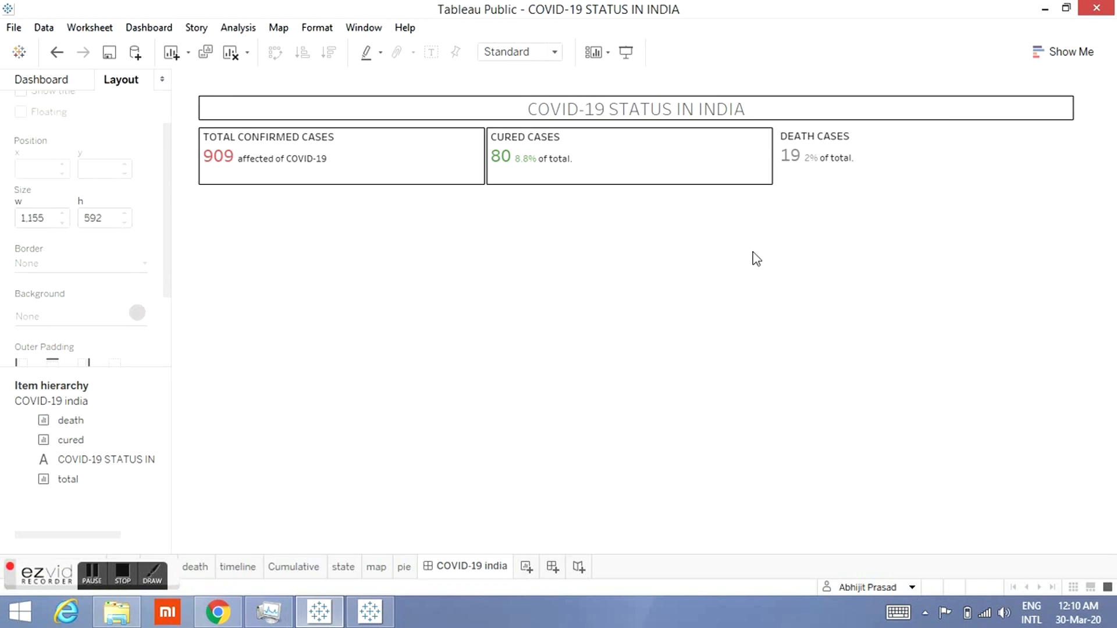
left_click(899, 163)
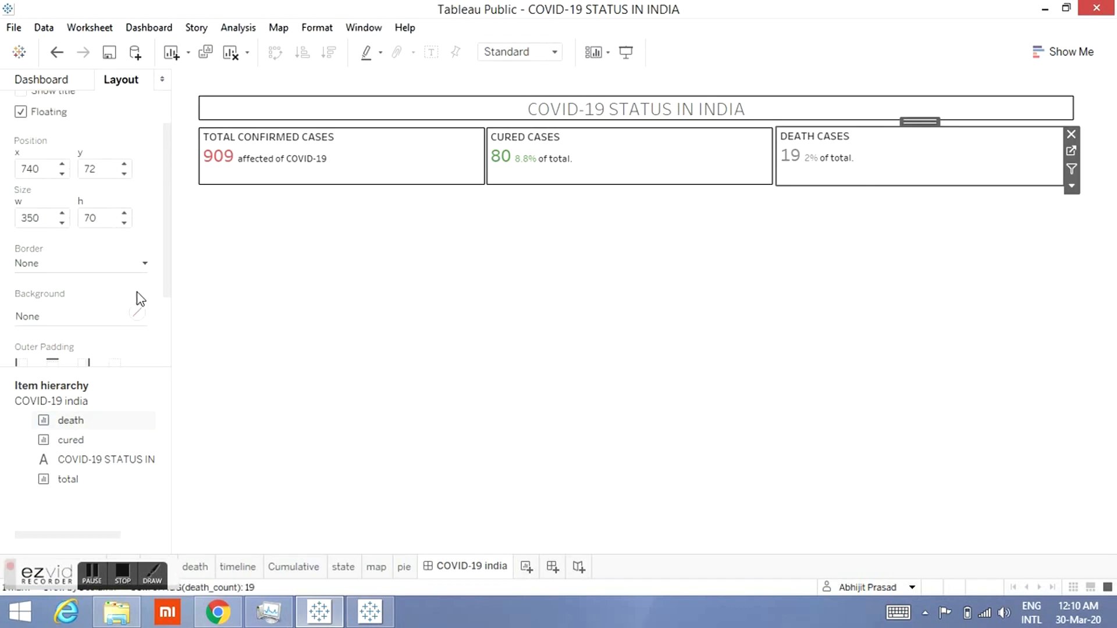
left_click(148, 257)
left_click(97, 320)
left_click(662, 315)
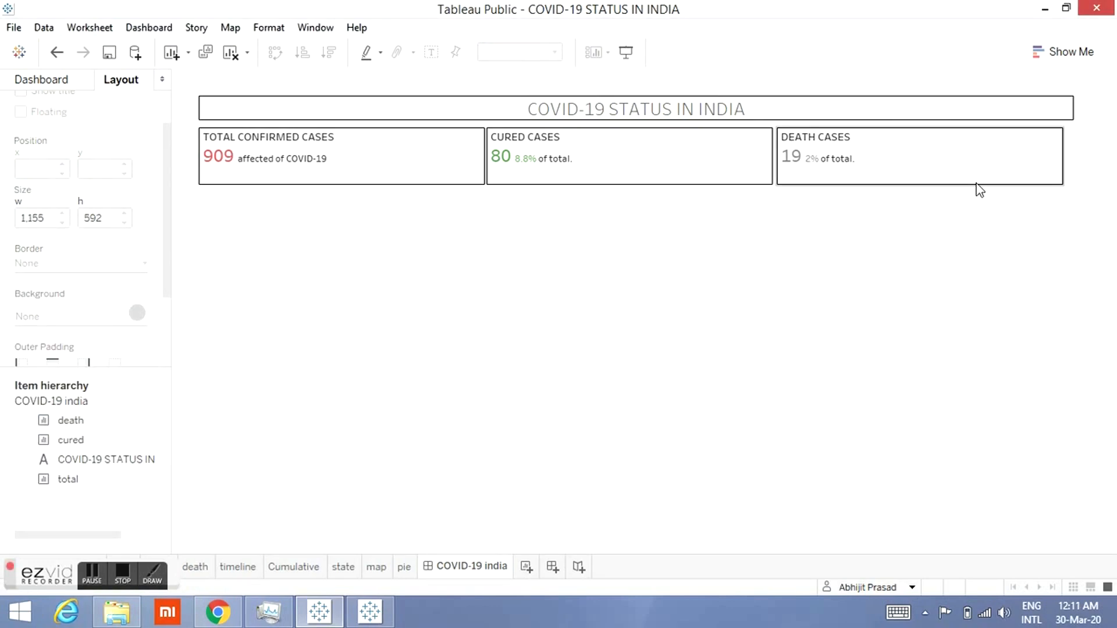
Step: Compare the position and size settings of the title, cured and death items
left_click(1073, 115)
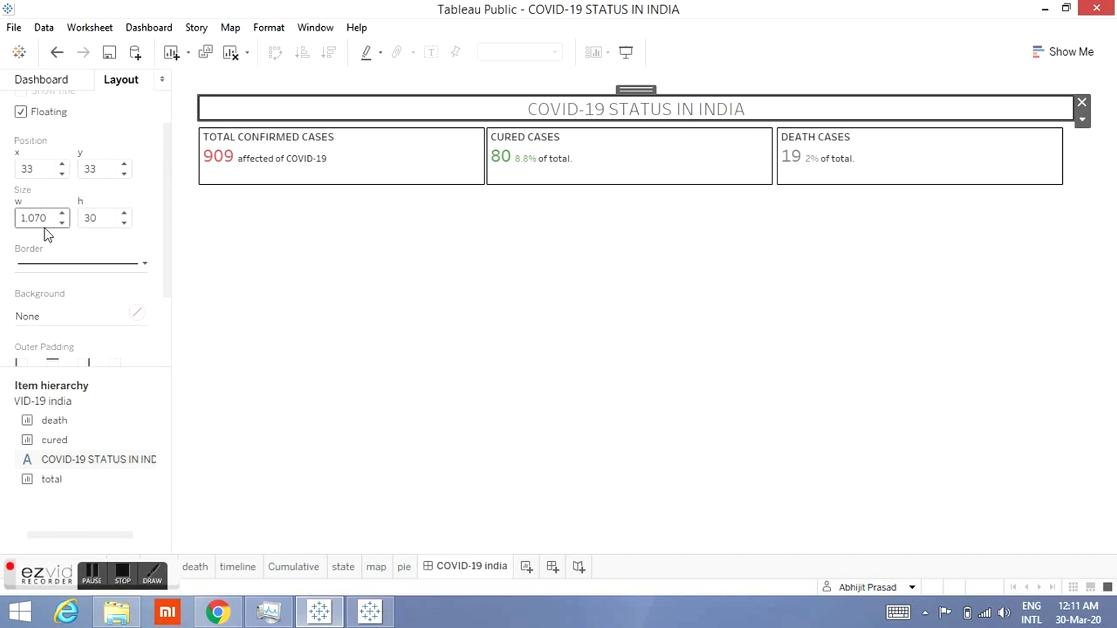
left_click(954, 181)
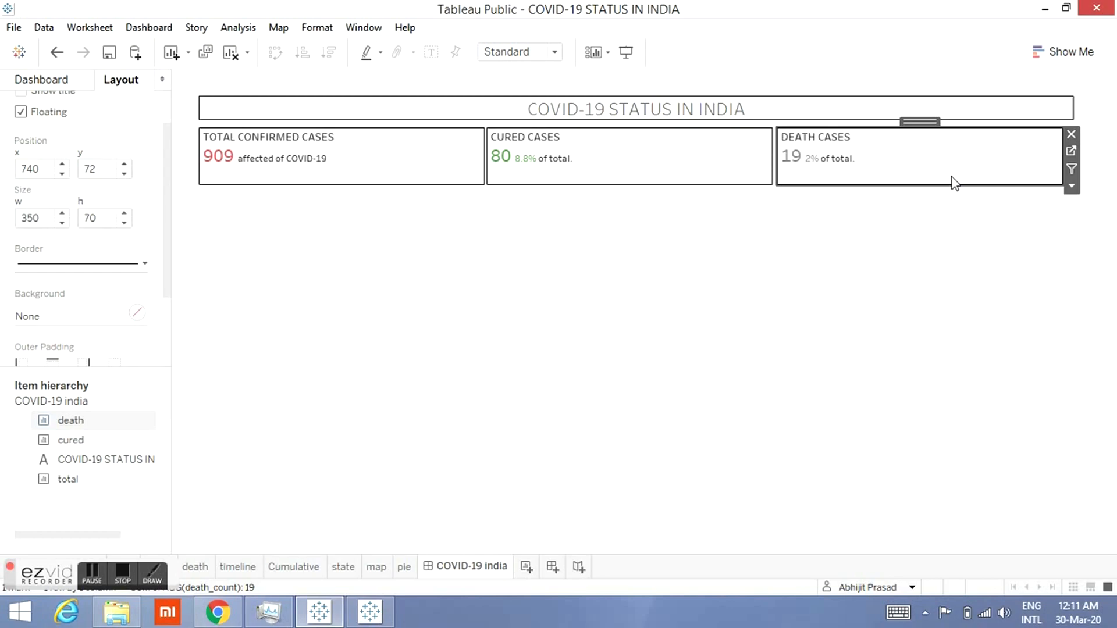
left_click(758, 182)
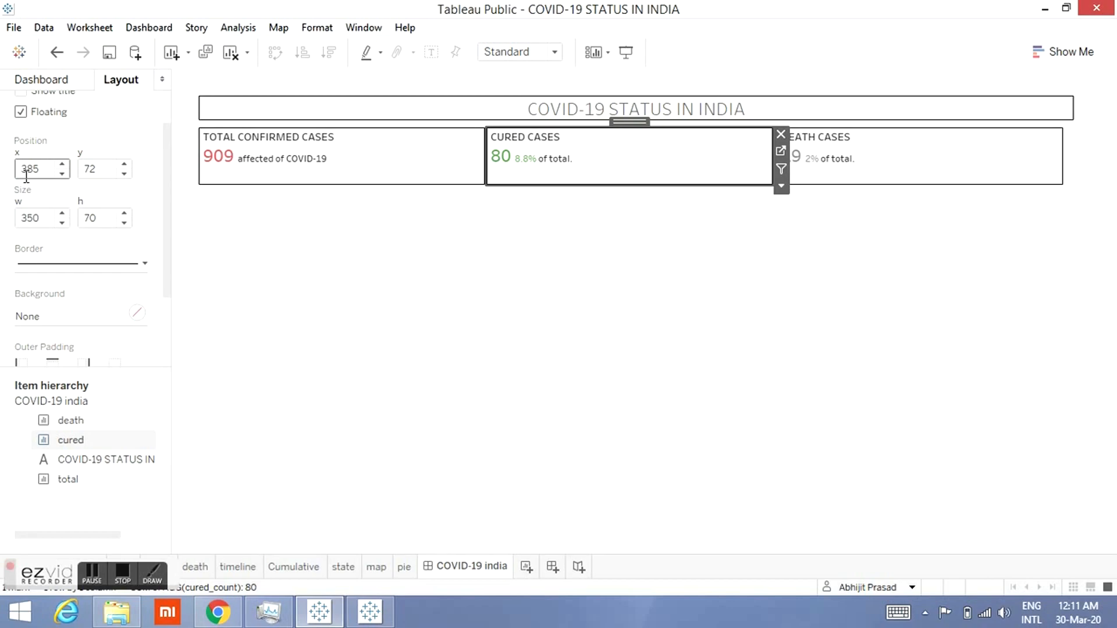
left_click(946, 184)
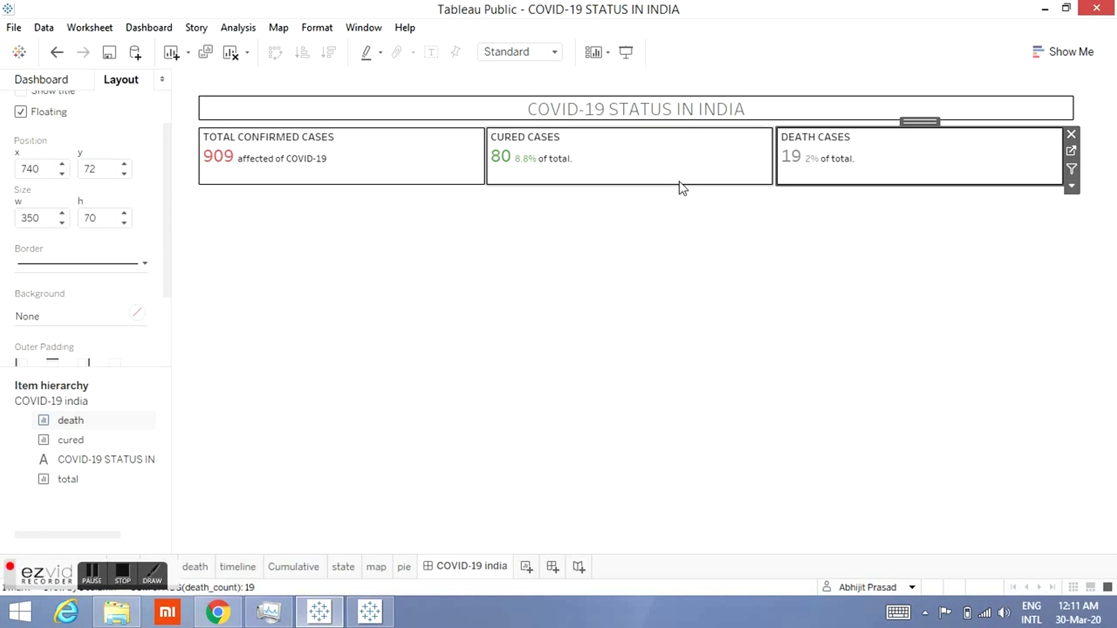
left_click(715, 171)
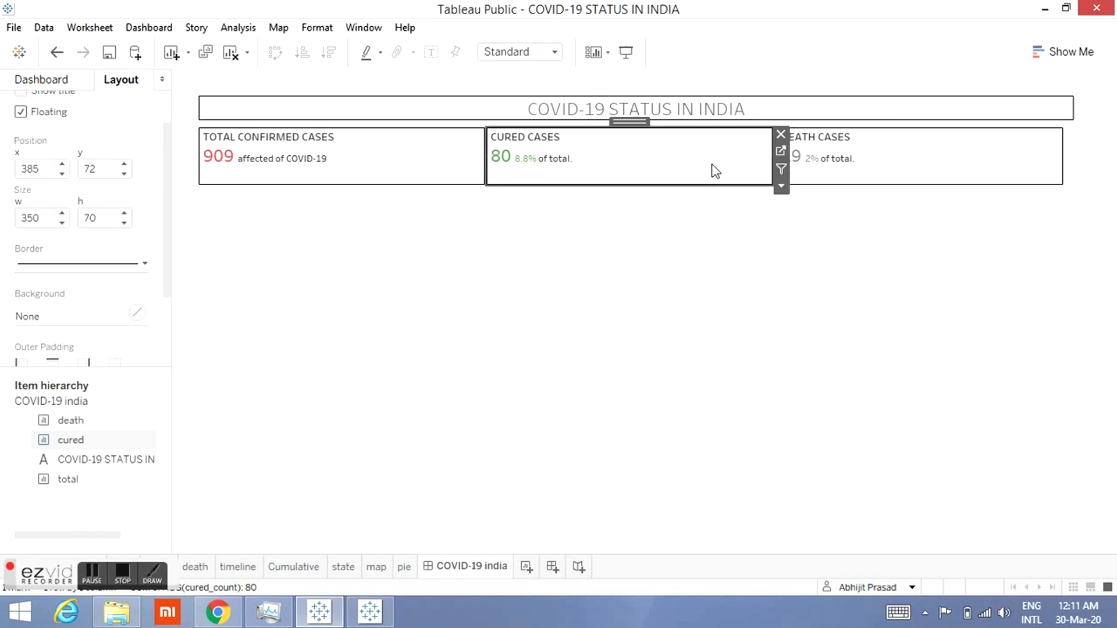
left_click(1024, 160)
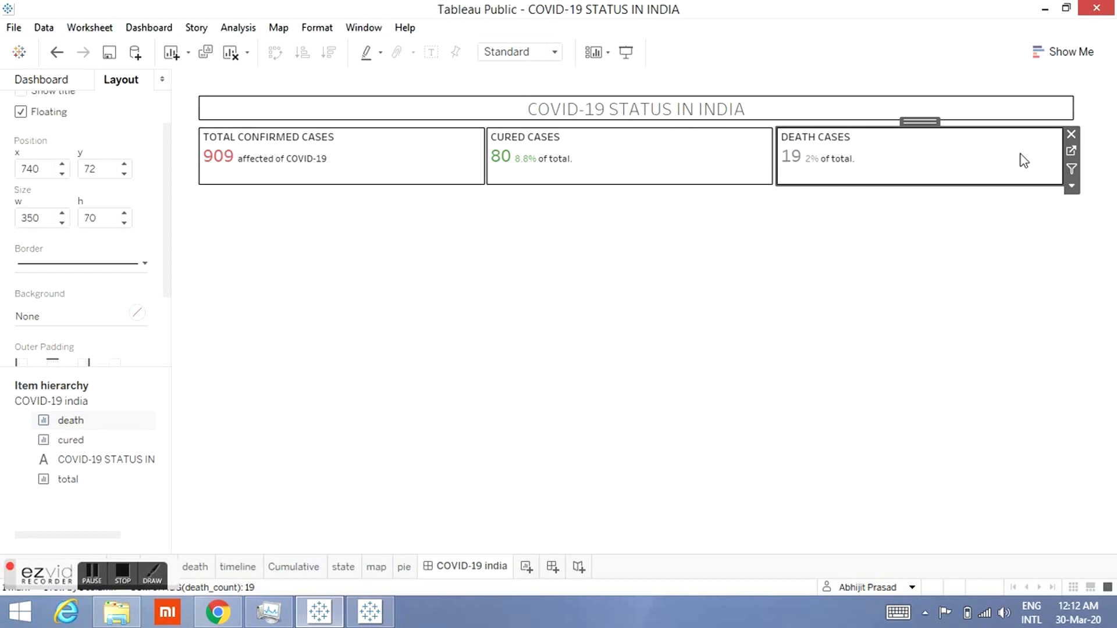
left_click(732, 182)
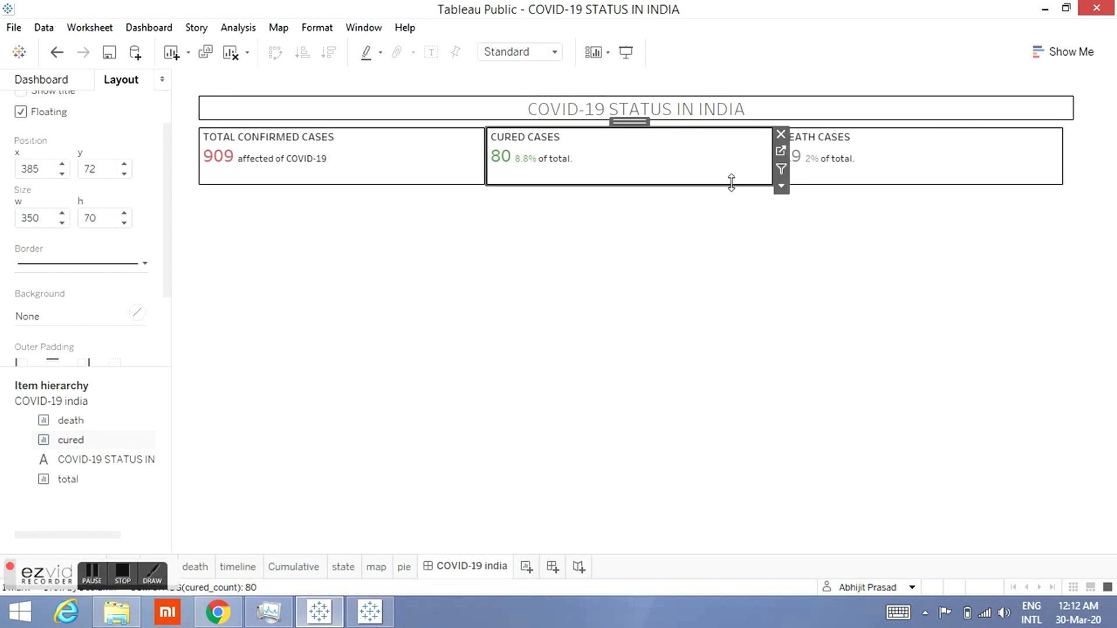
left_click(864, 182)
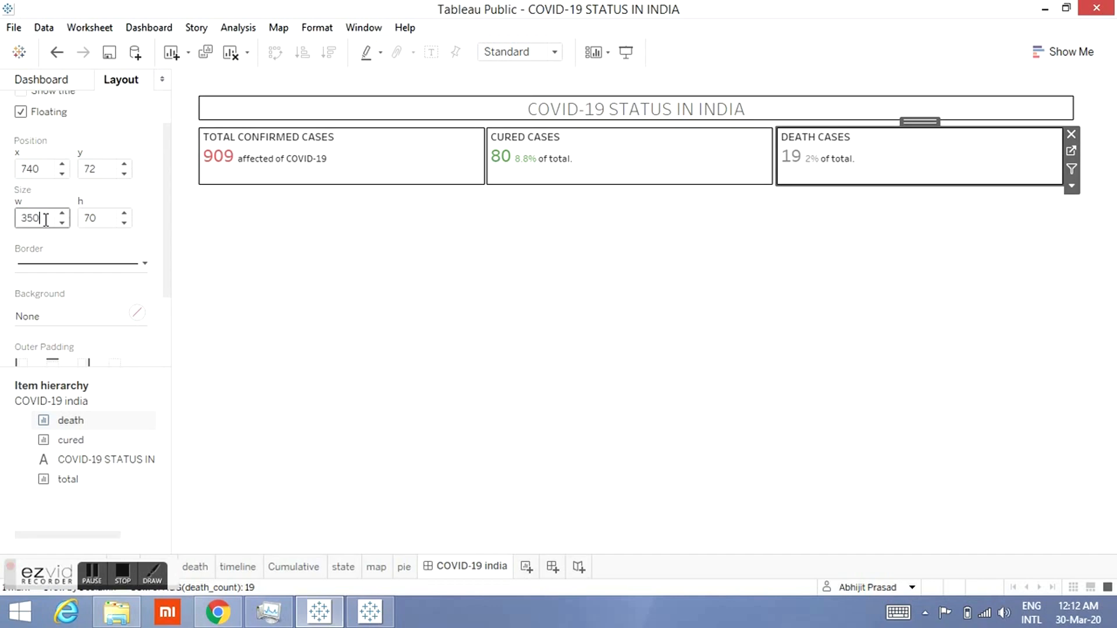
Step: Set the death sheet item's width to 360
key("BackSpace")
key("BackSpace")
type("60")
key("Return")
left_click(511, 356)
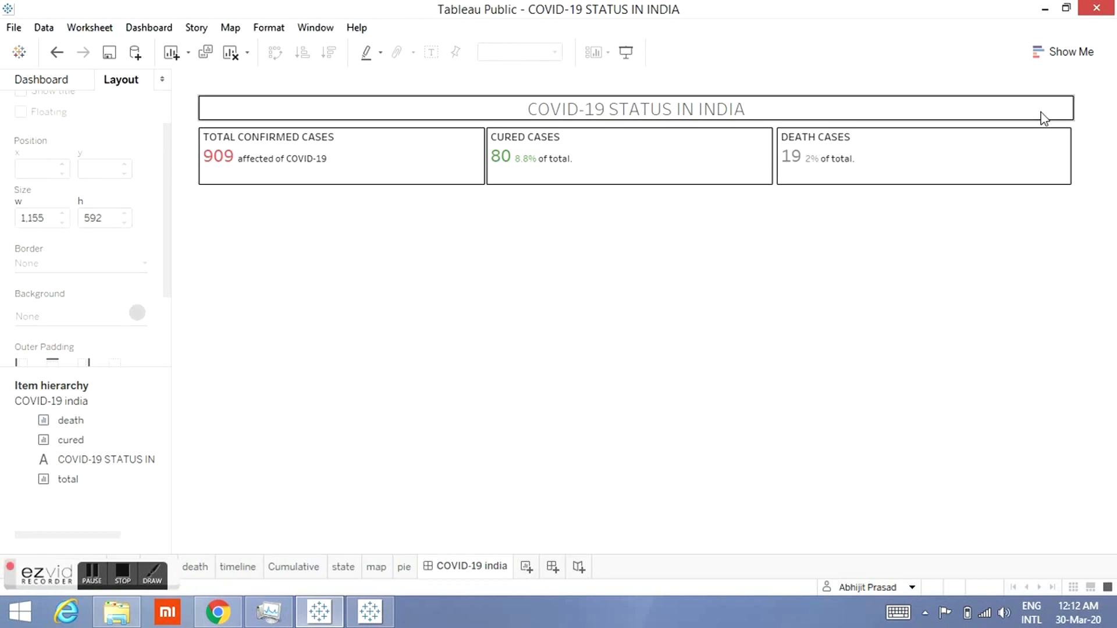
left_click(1045, 146)
left_click(46, 218)
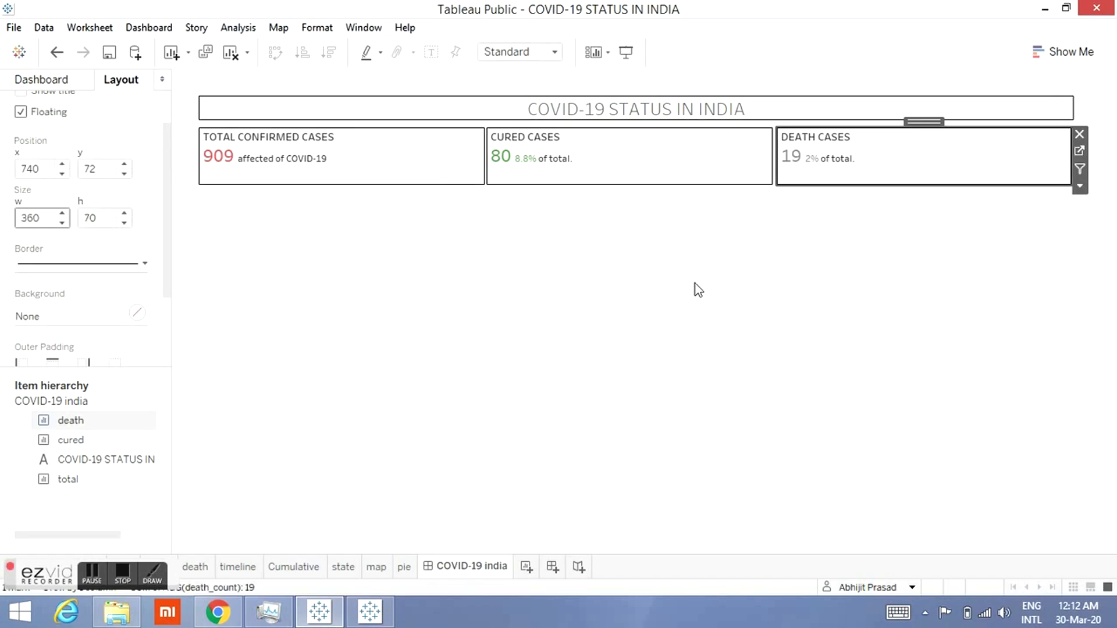
left_click(1081, 135)
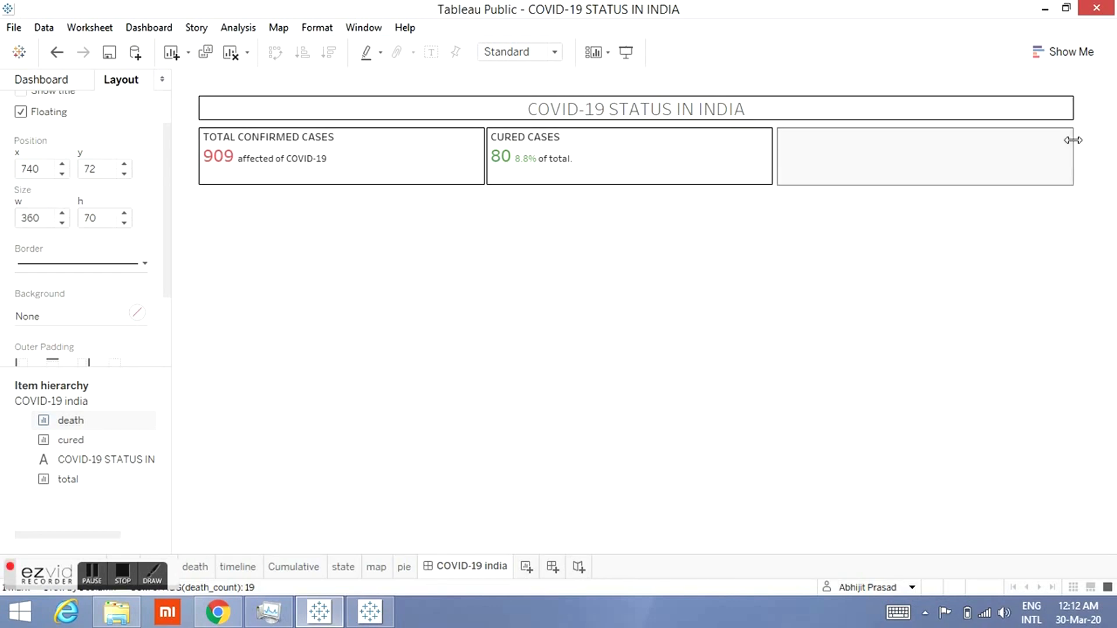
left_click(1028, 274)
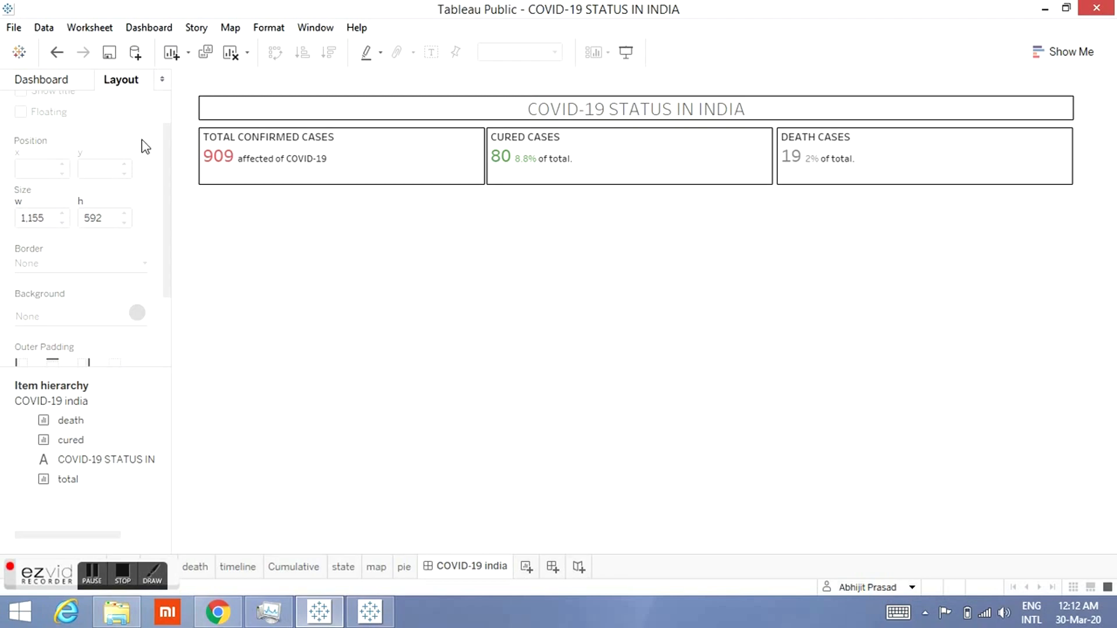
Step: Add the Cumulative sheet as a floating item below the case cards and hide its title
left_click(21, 81)
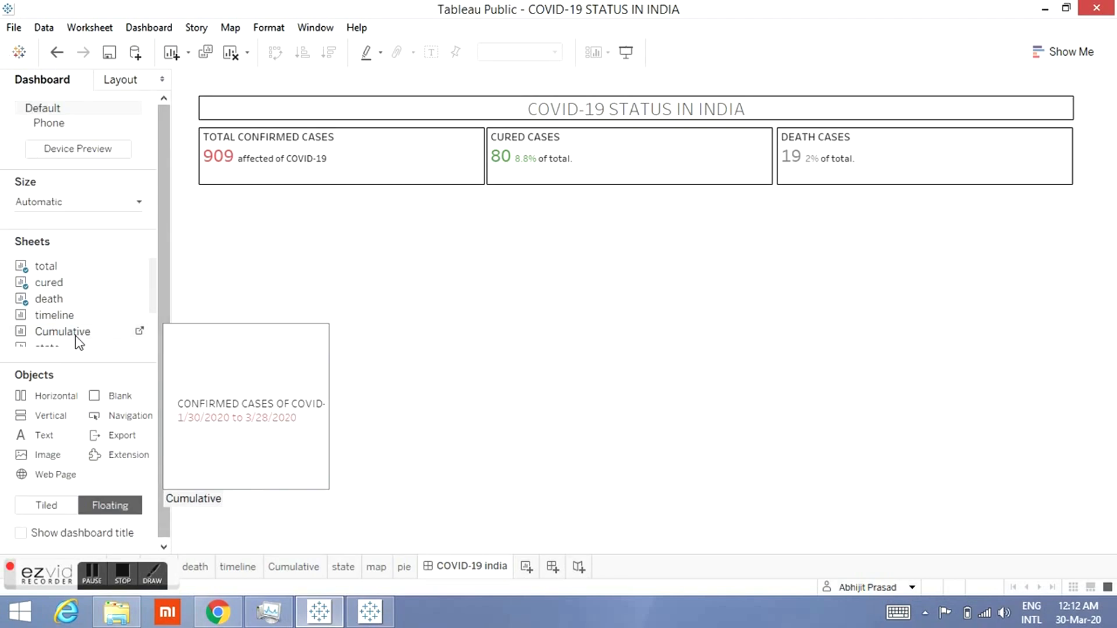
left_click_drag(77, 340, 208, 313)
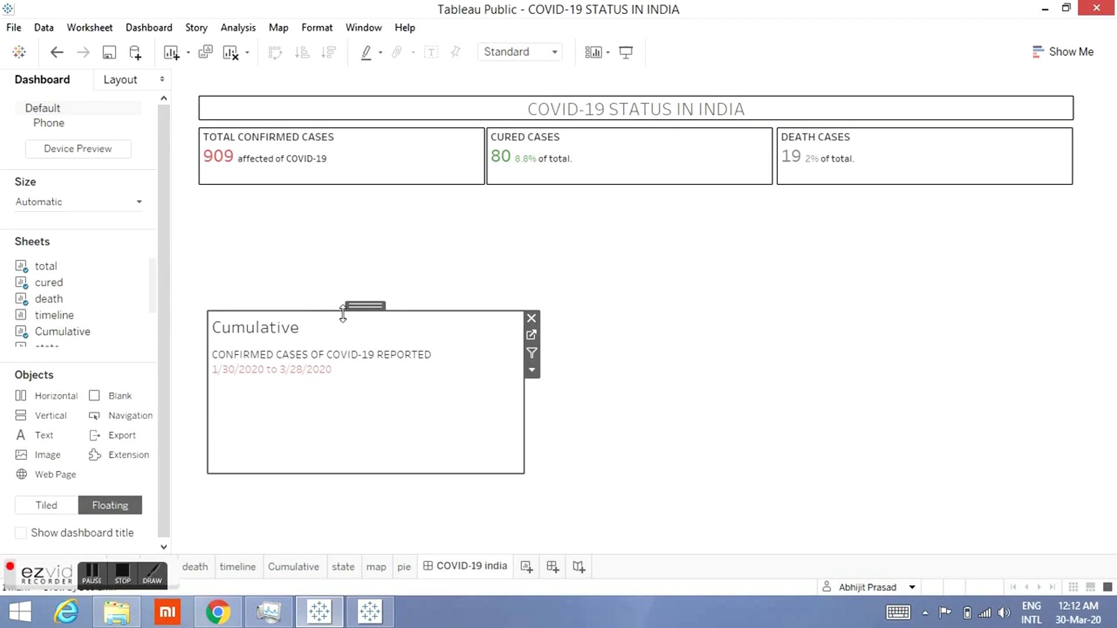
left_click_drag(357, 314, 349, 195)
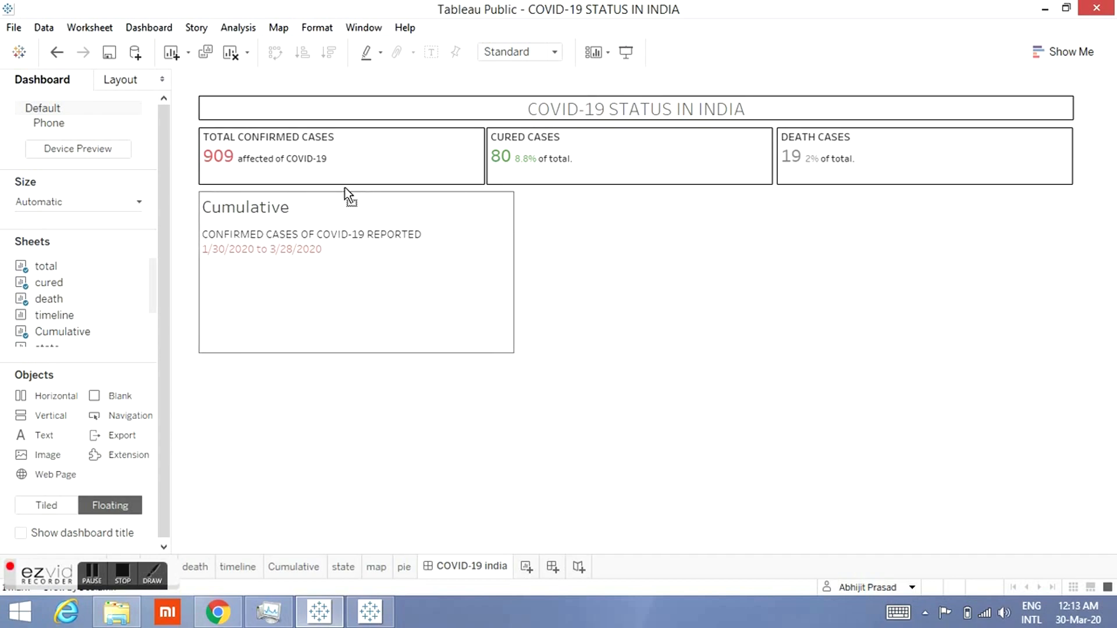
left_click(345, 187)
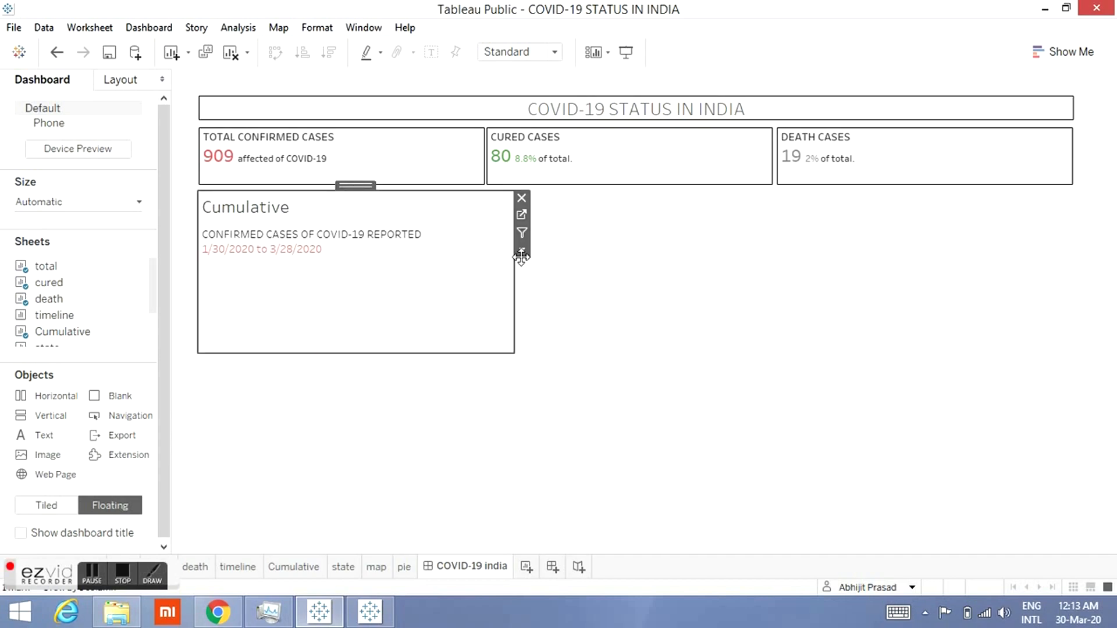
left_click(522, 250)
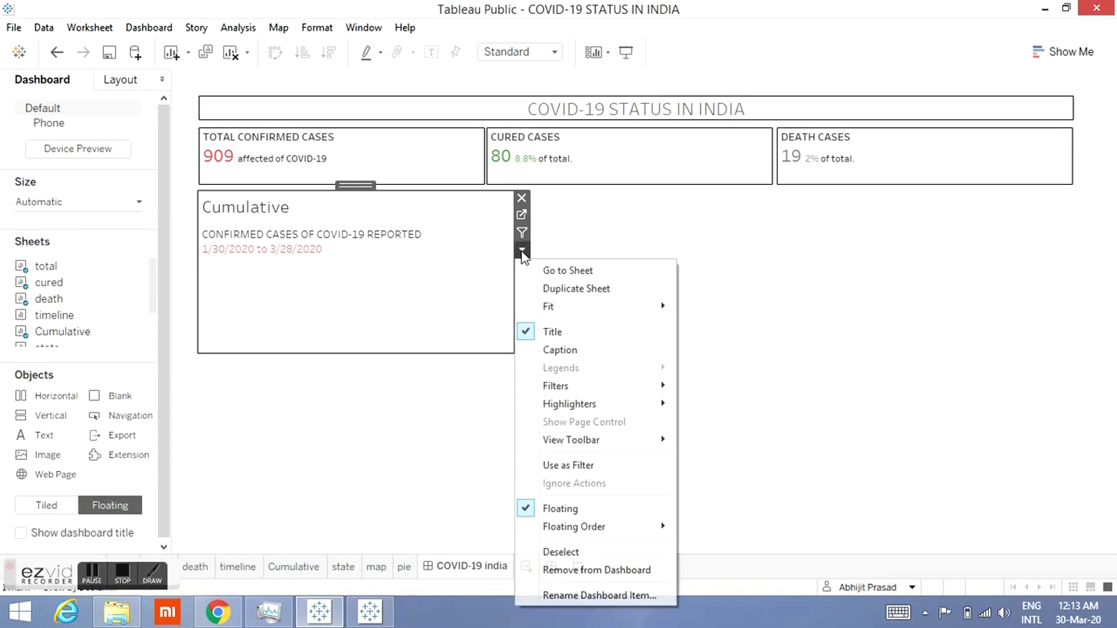
left_click(529, 332)
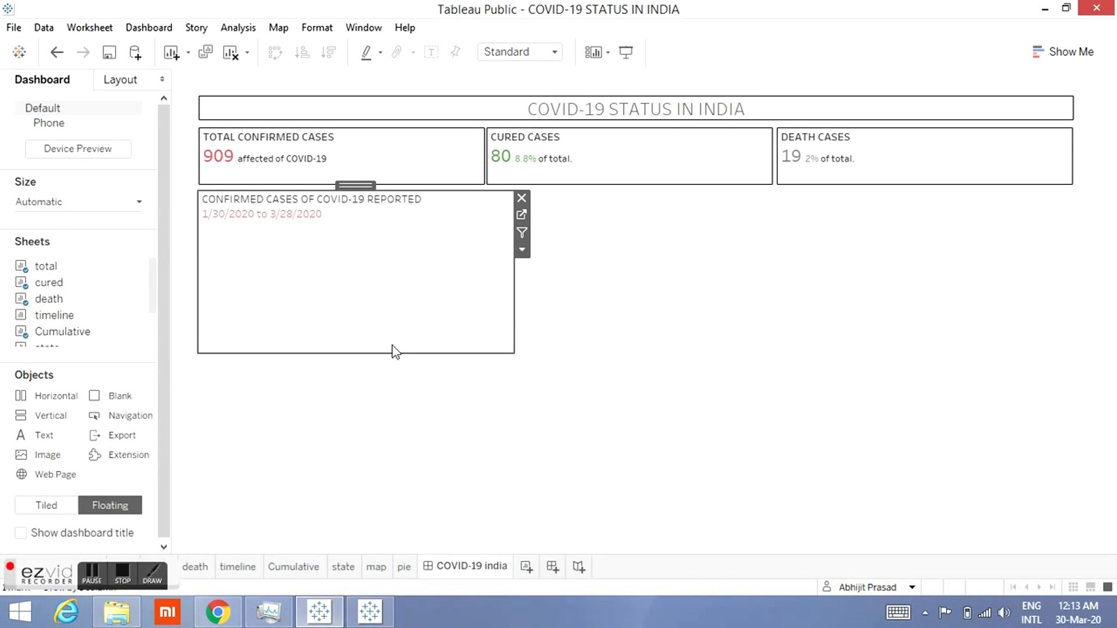
Step: Resize the Cumulative item into a strip about 1070 wide and 38 high spanning the dashboard width
left_click_drag(390, 352, 404, 230)
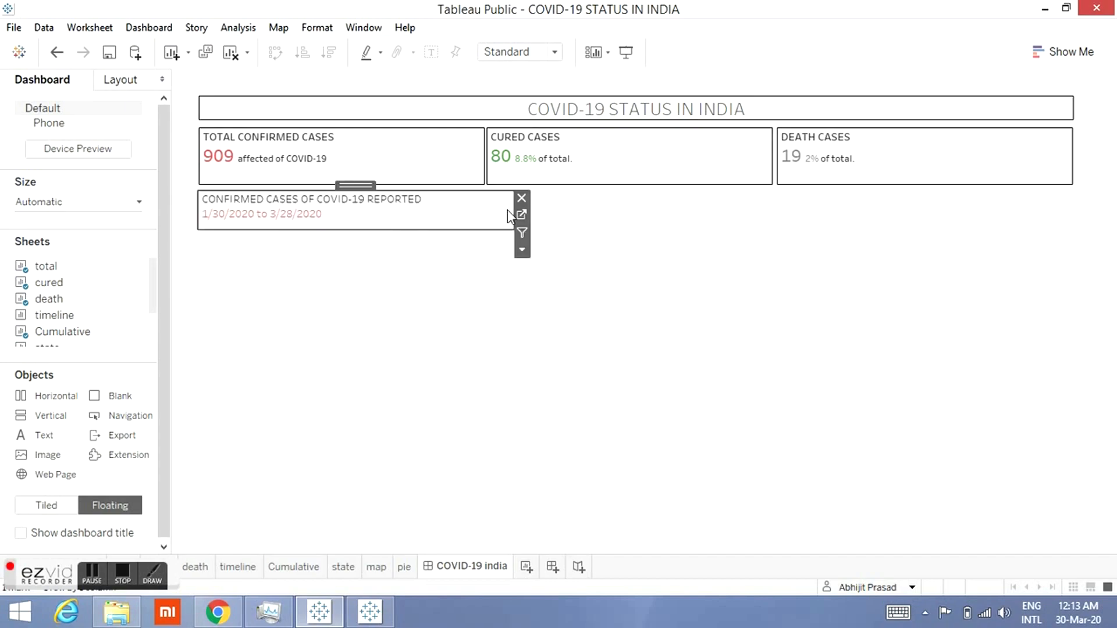
left_click_drag(512, 204, 1074, 209)
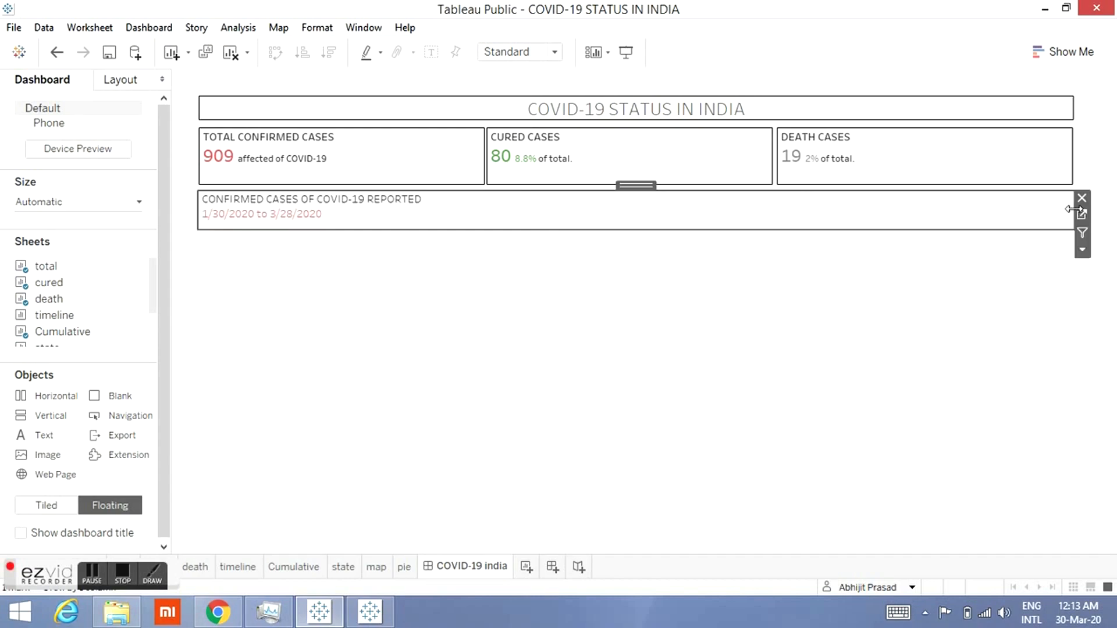
left_click_drag(766, 233, 768, 222)
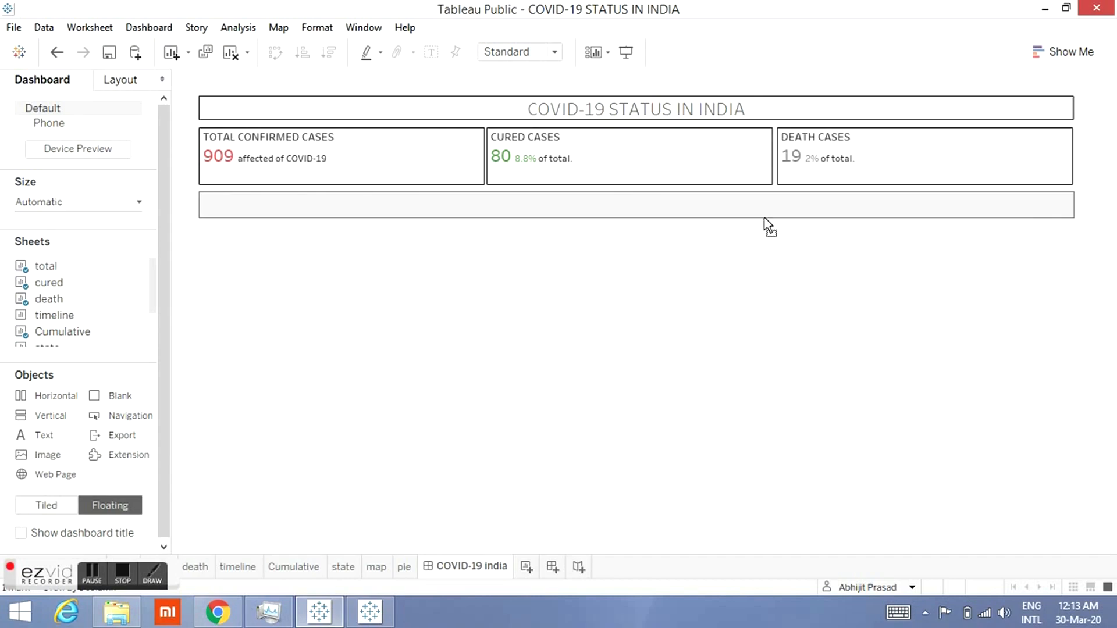
left_click(755, 284)
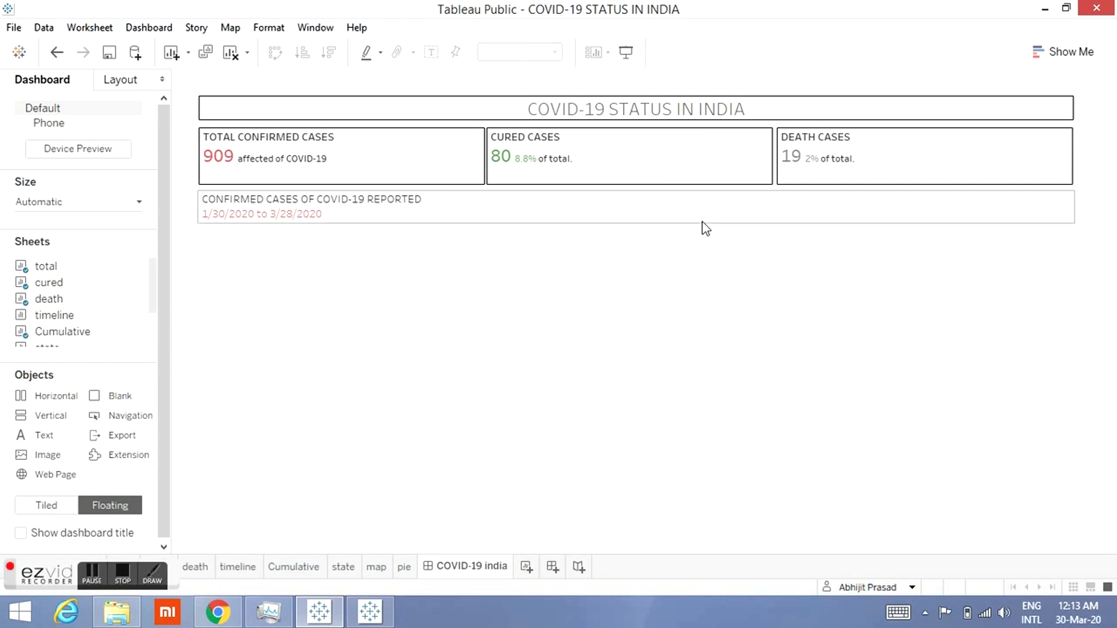
Step: Give the Cumulative item a solid line border
left_click(702, 221)
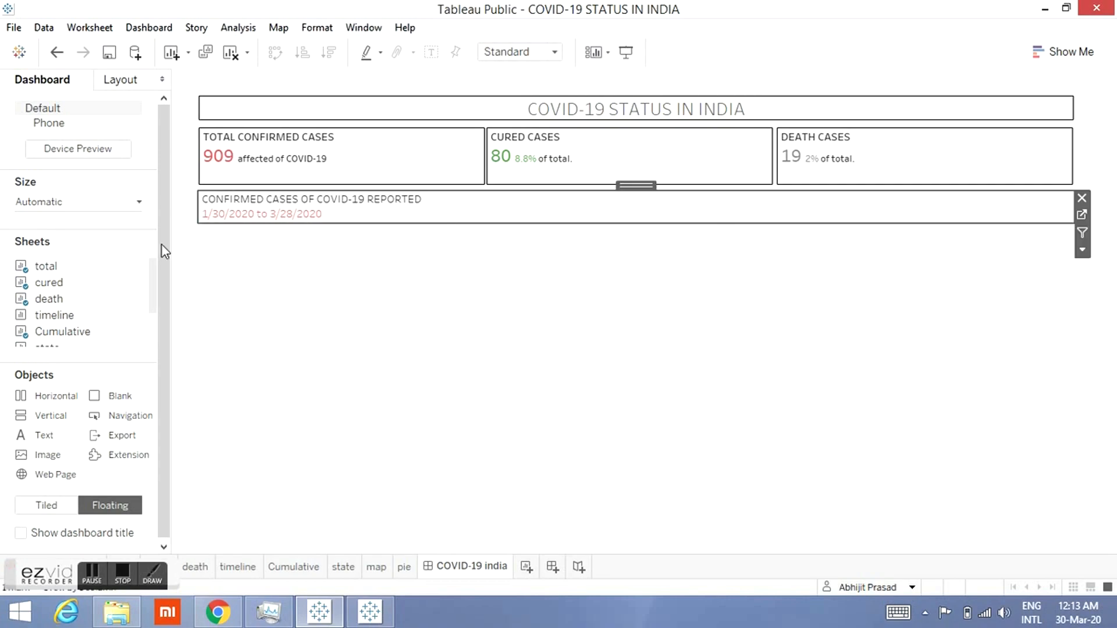
left_click(135, 86)
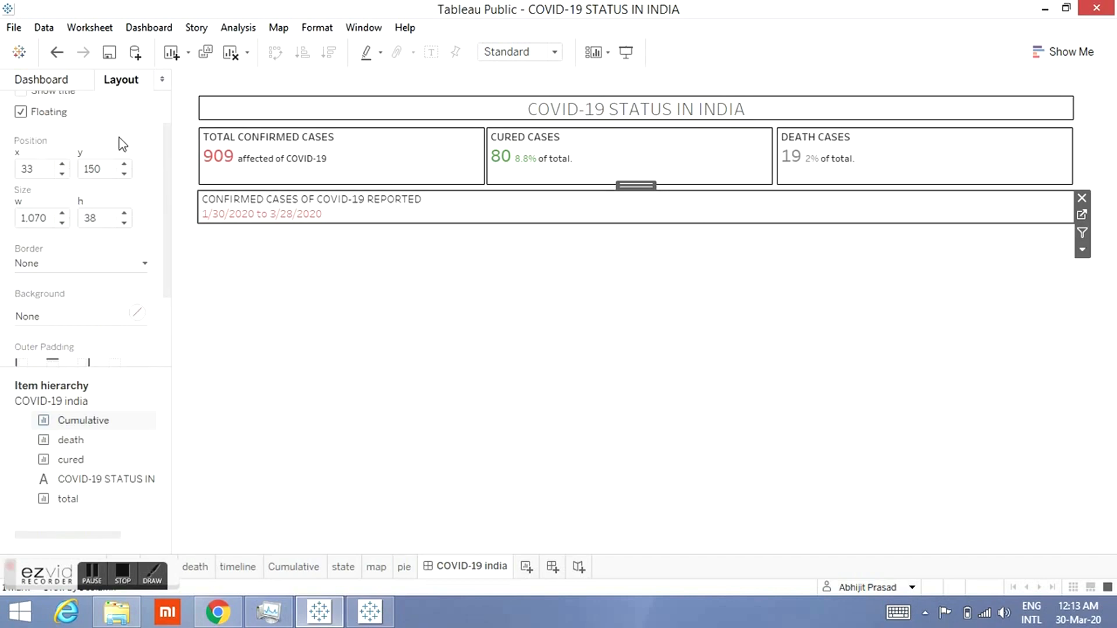
left_click(96, 268)
left_click(81, 314)
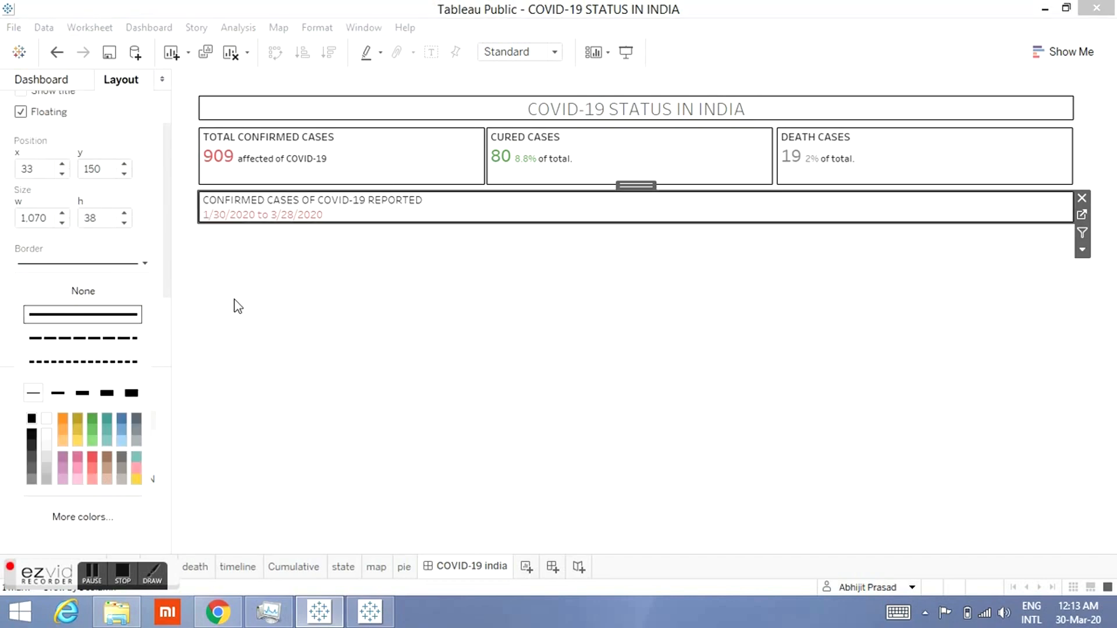
left_click(264, 309)
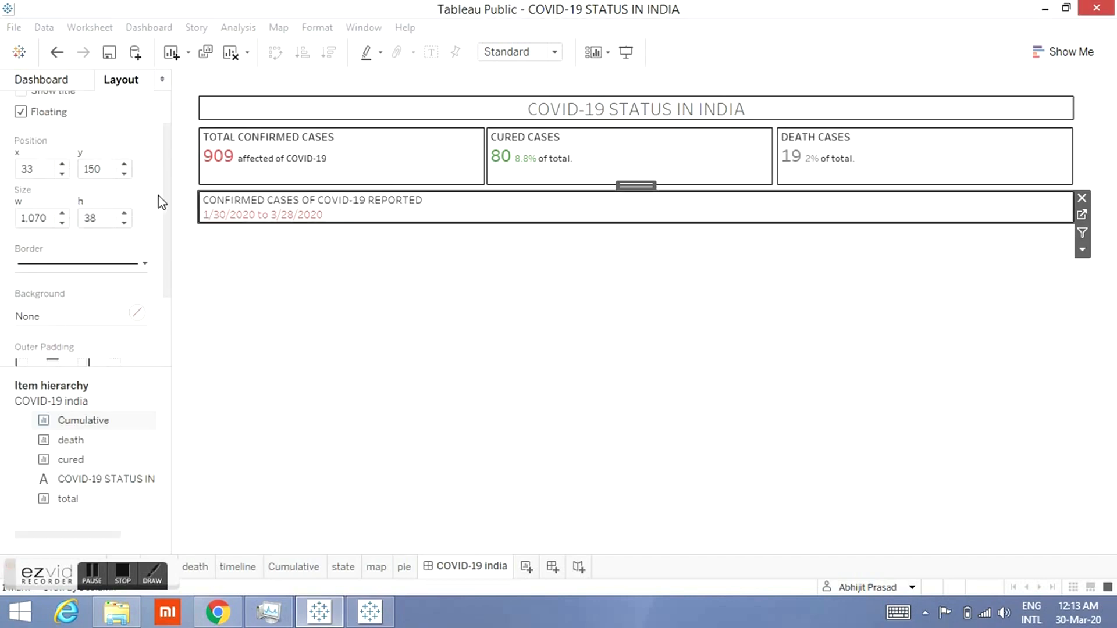
Step: Add the timeline sheet to the dashboard as a floating item and hide its title
left_click(29, 81)
left_click_drag(151, 281, 260, 292)
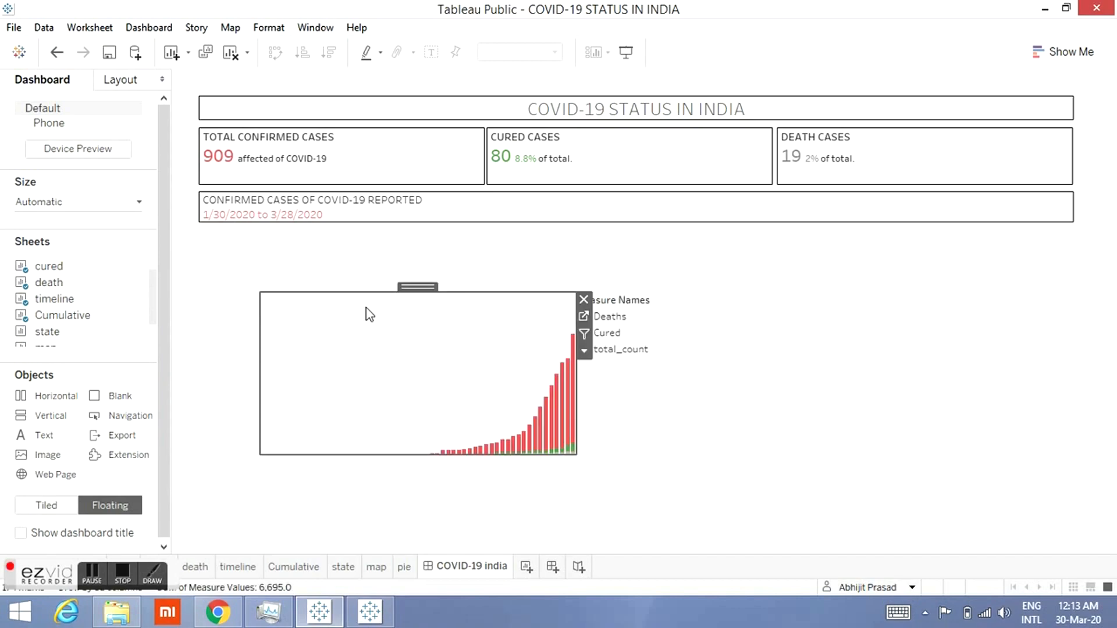
left_click(585, 351)
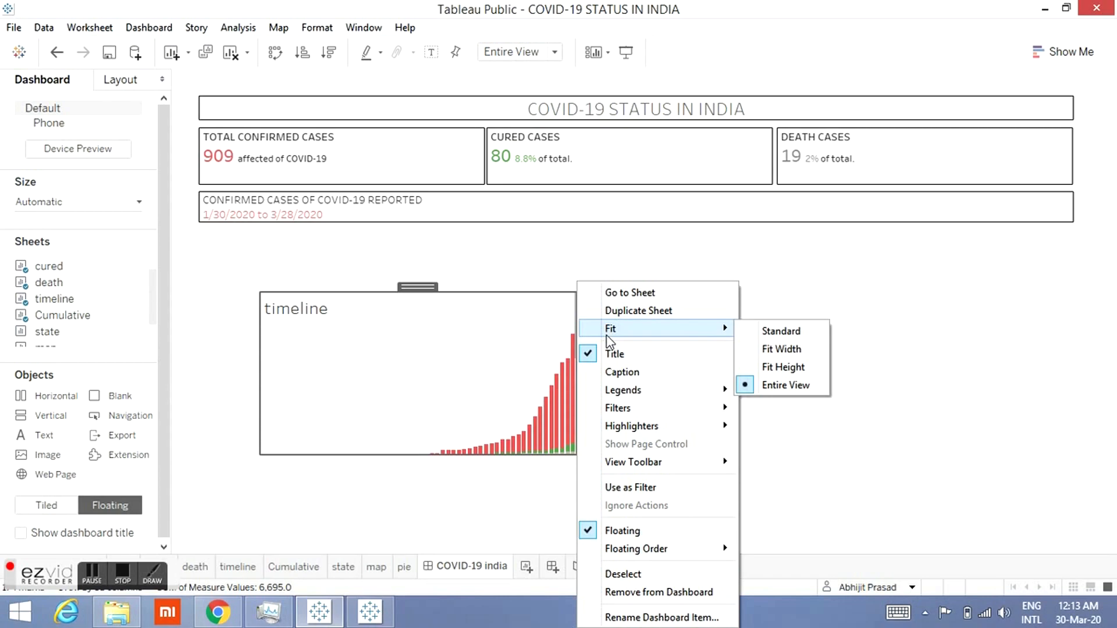
left_click(591, 351)
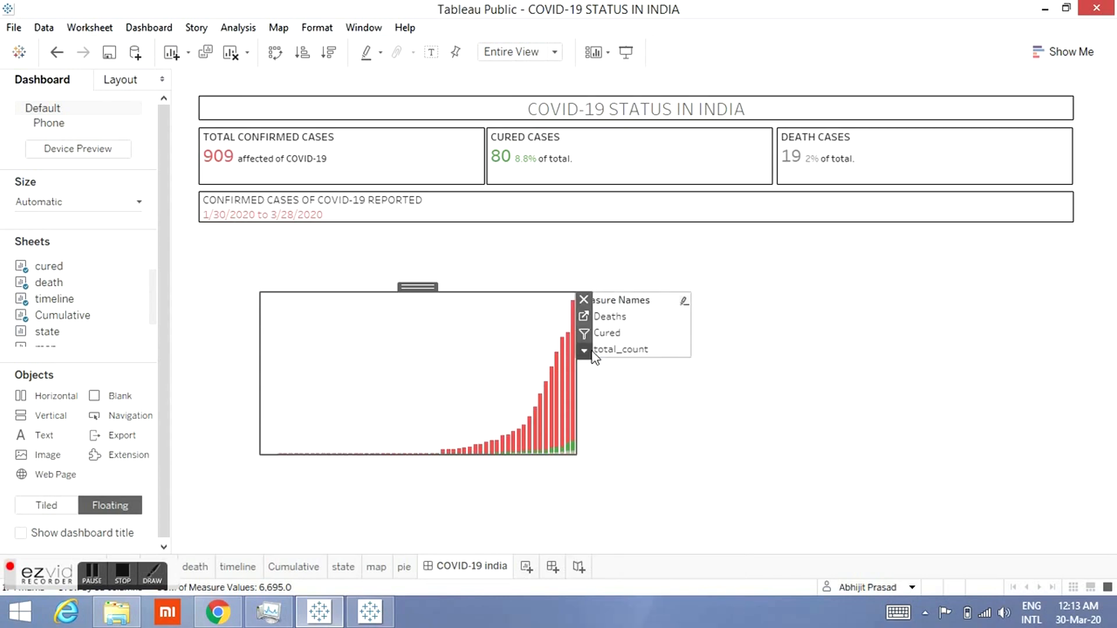
Step: Place the timeline chart directly below the Cumulative strip and remove its Measure Names legend from the dashboard
left_click_drag(409, 290, 349, 224)
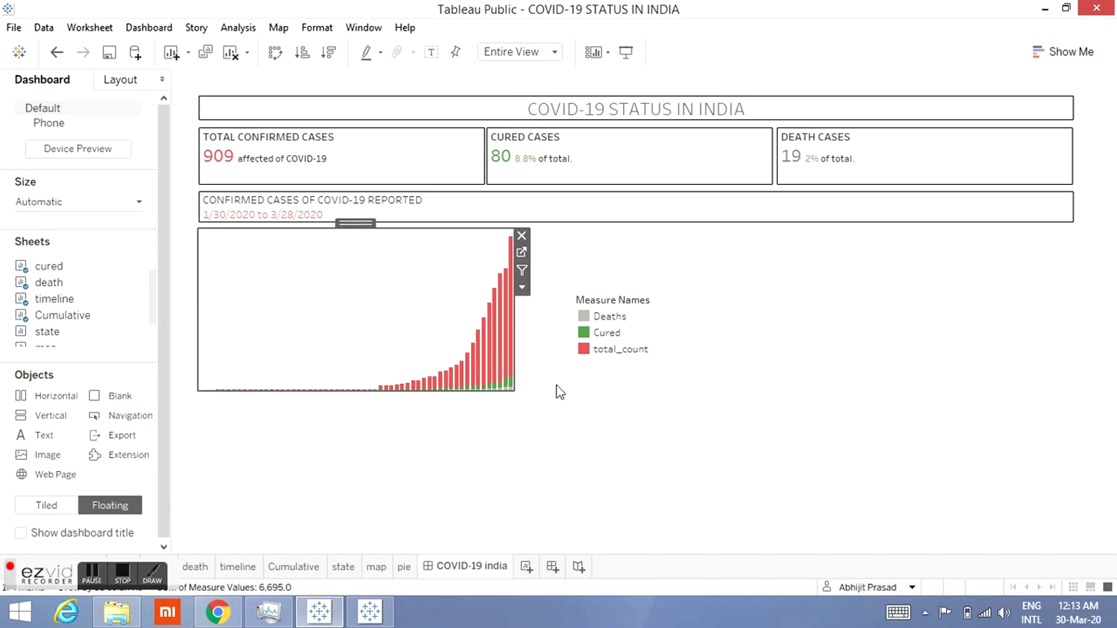
double_click(657, 311)
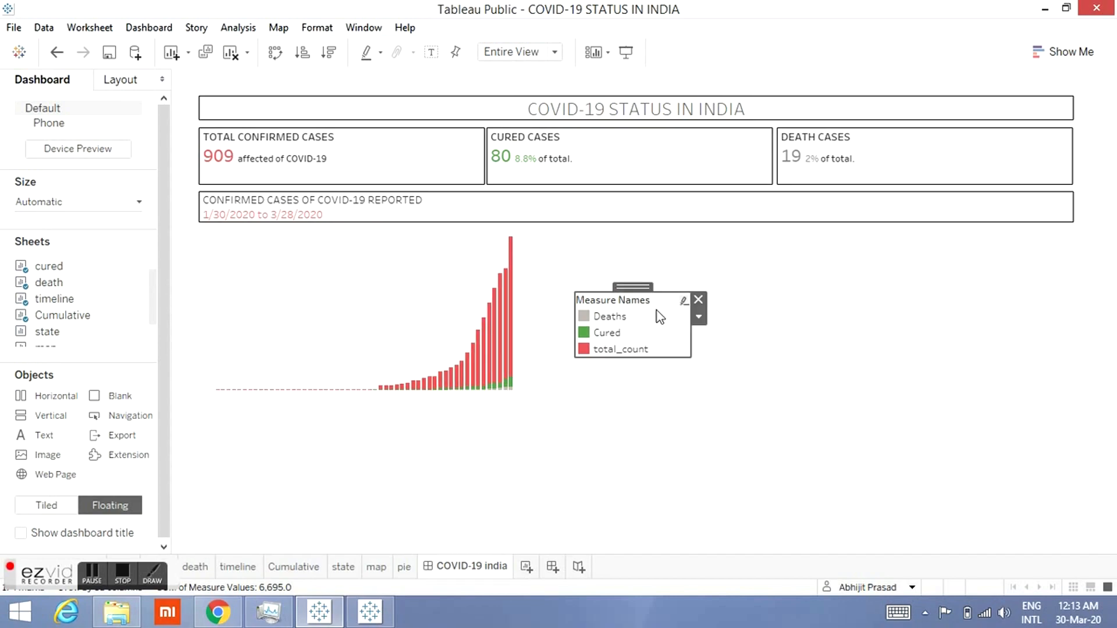
left_click(774, 115)
left_click(698, 299)
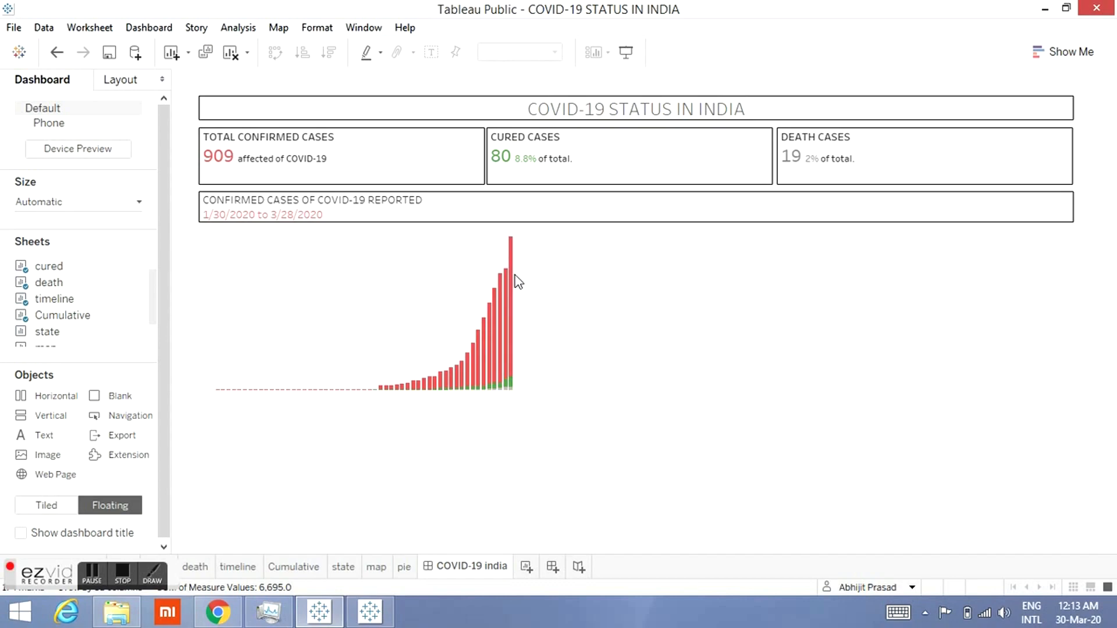
Step: Resize the timeline chart to span the dashboard width, about 1070 wide and 319 high
left_click(484, 276)
left_click_drag(515, 270, 1074, 318)
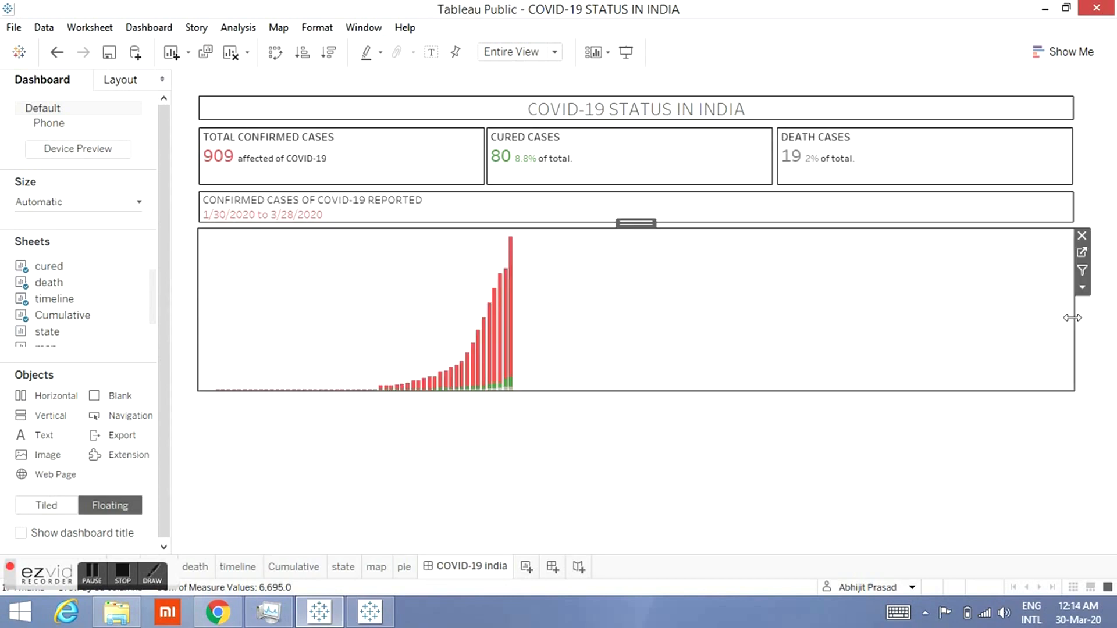
left_click_drag(759, 478, 761, 507)
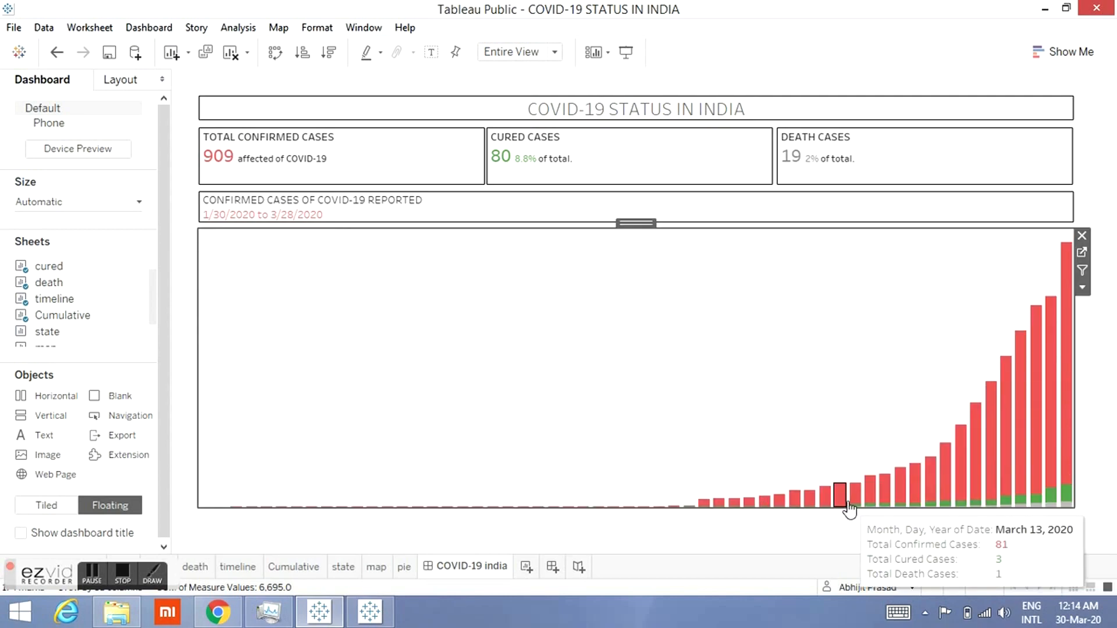
left_click_drag(786, 510, 786, 490)
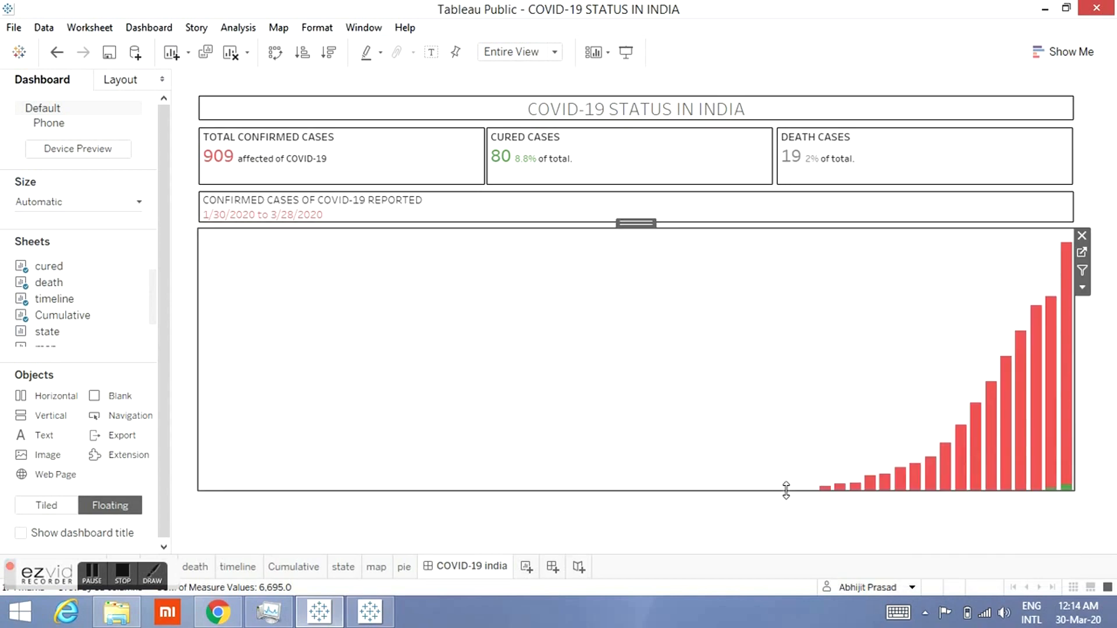
left_click(738, 544)
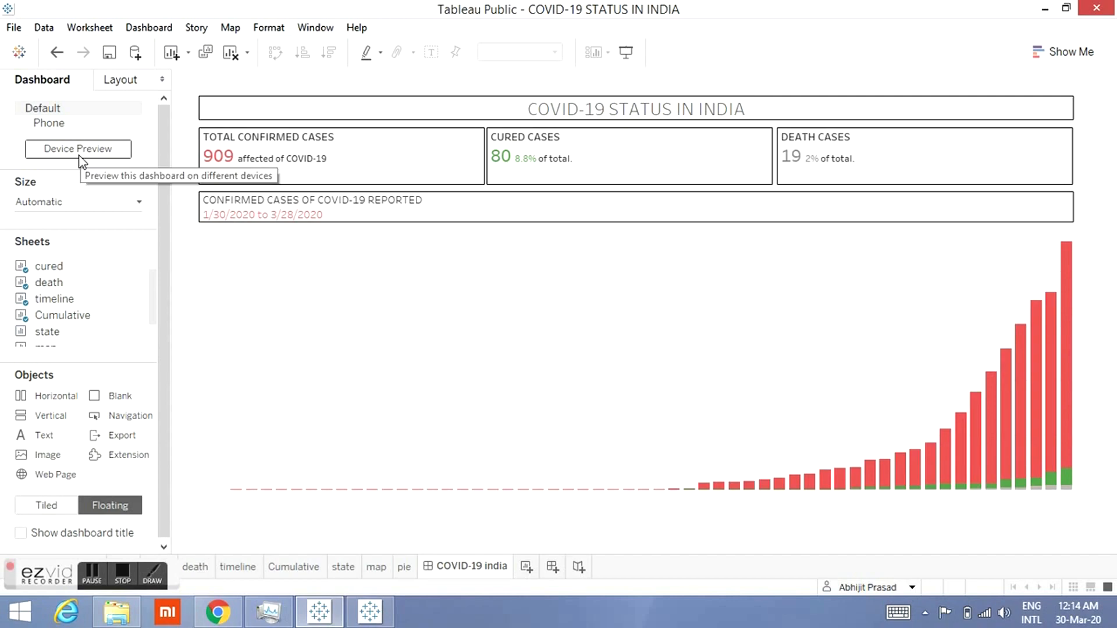
Step: Add the state sheet as a floating item below the timeline chart
scroll(149, 280, "down", 1)
scroll(153, 307, "down", 1)
mouse_move(124, 313)
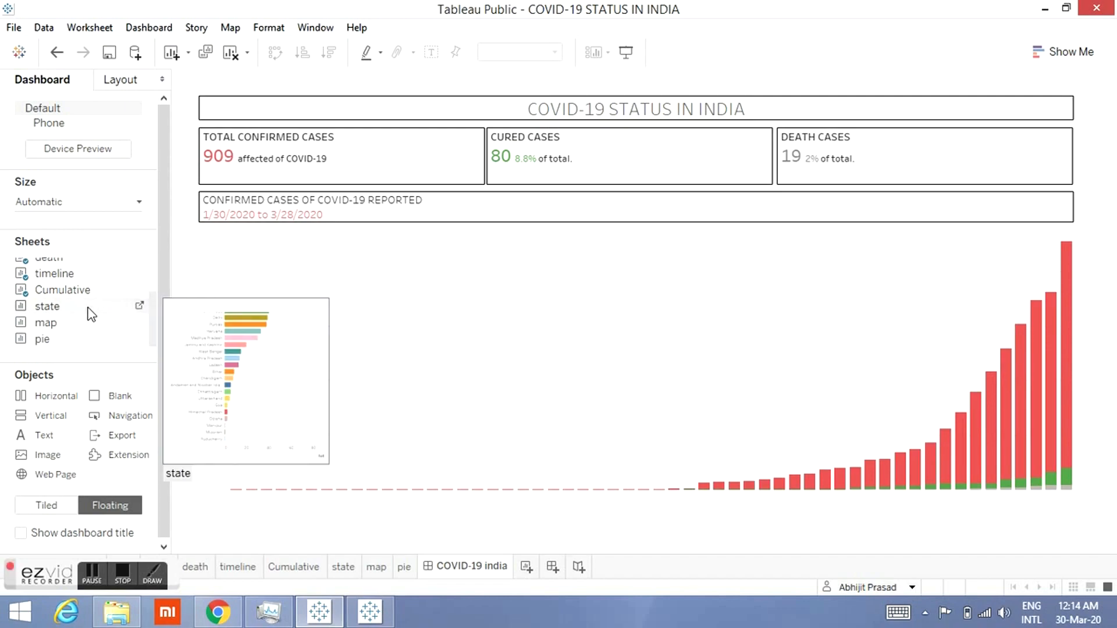
left_click_drag(92, 314, 467, 512)
Step: Give the timeline chart item a solid line border
left_click(564, 463)
left_click(139, 76)
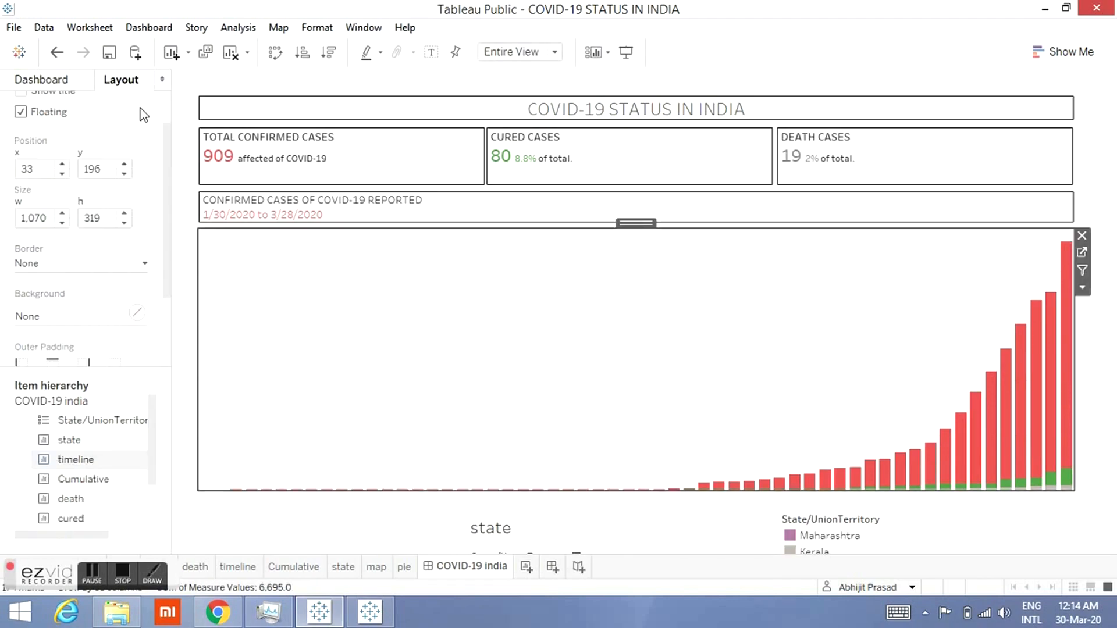
left_click(102, 261)
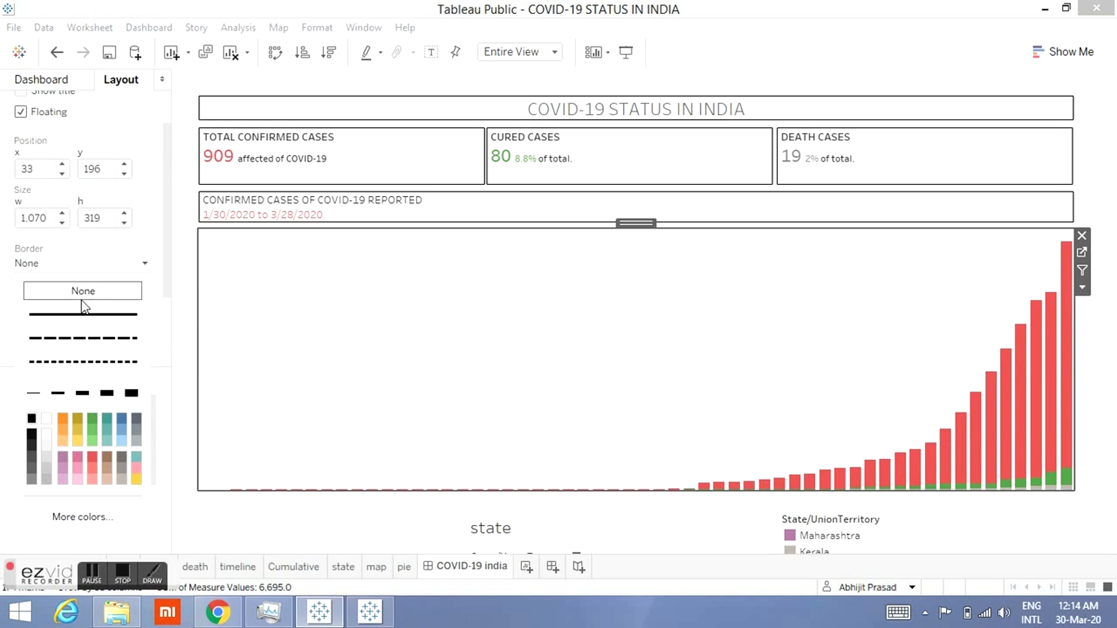
left_click(76, 315)
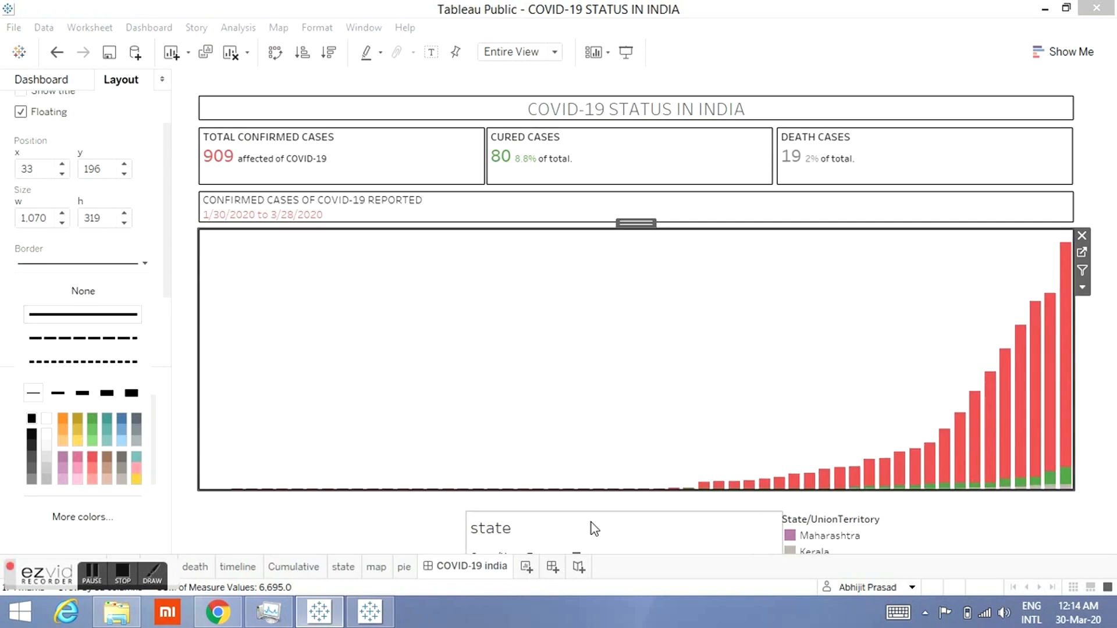
left_click(917, 506)
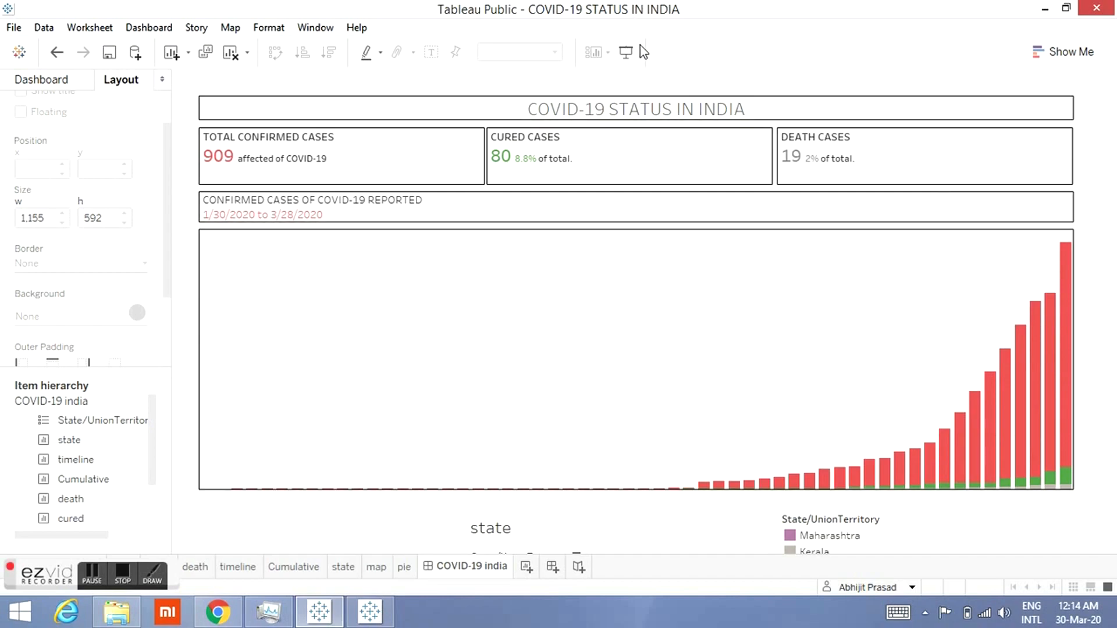
Step: Preview the dashboard in presentation mode
left_click(626, 51)
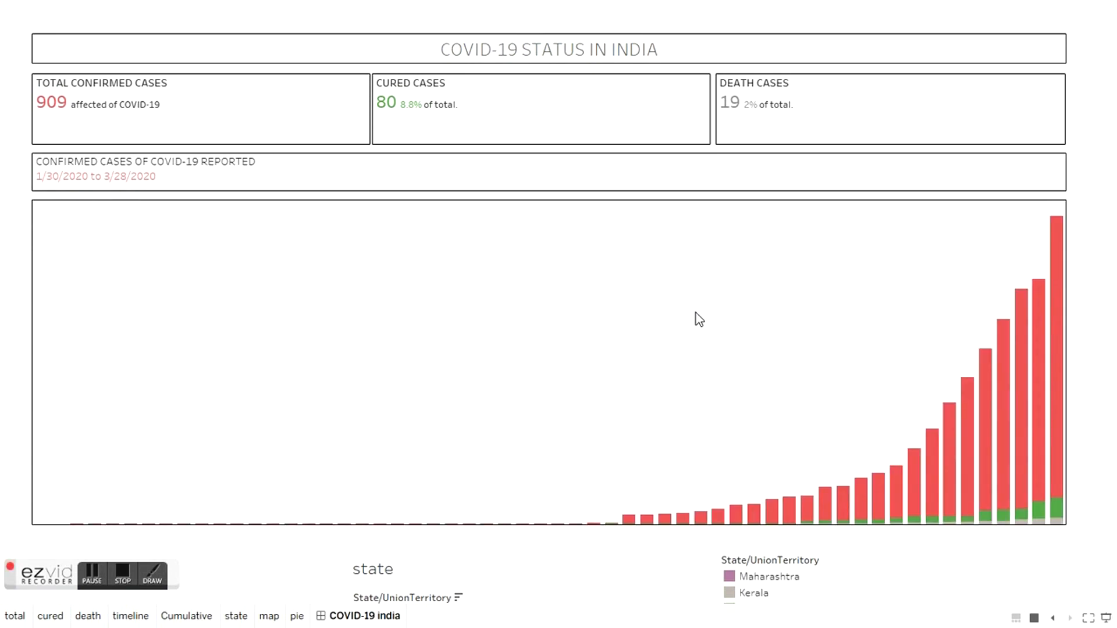
key("Escape")
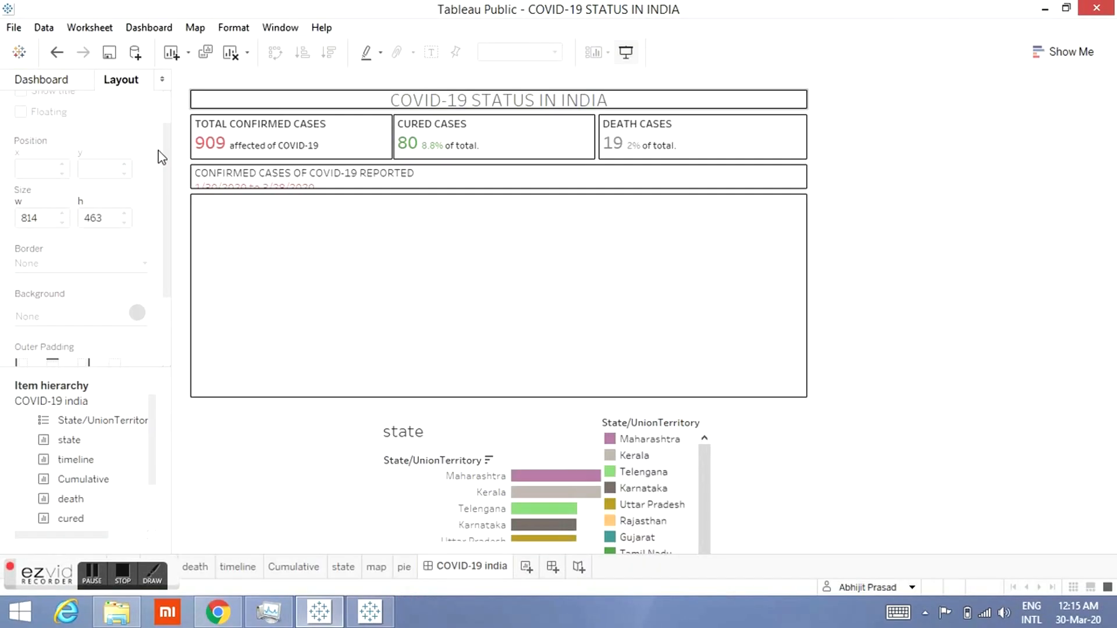
Step: Set the dashboard size to a fixed custom size of 1300 px wide by 1400 px high
left_click(23, 79)
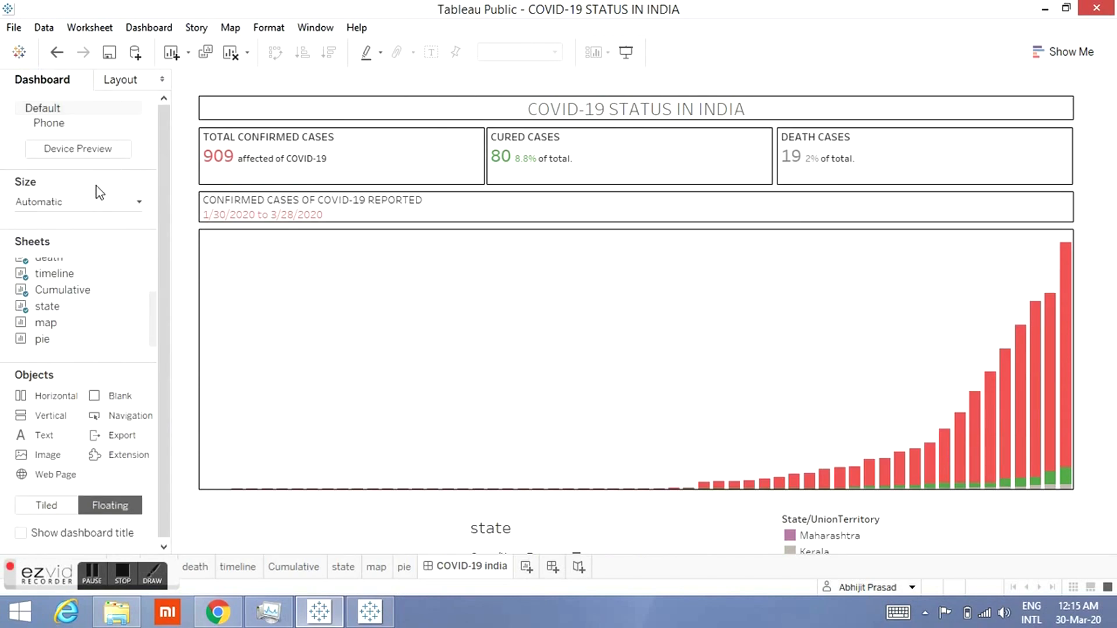
left_click(92, 203)
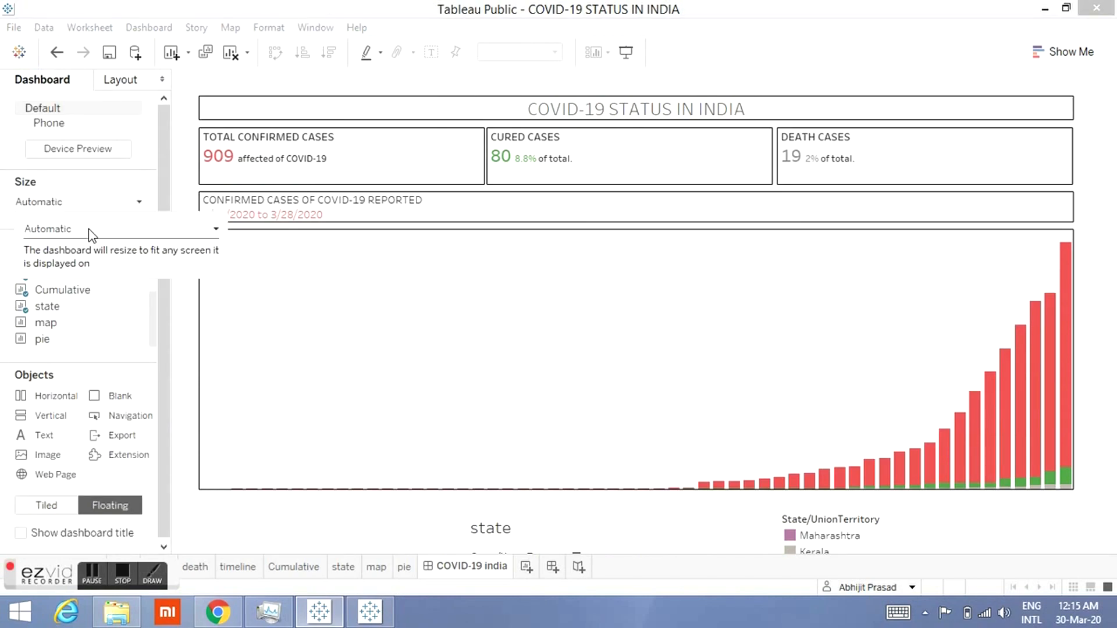
left_click(90, 233)
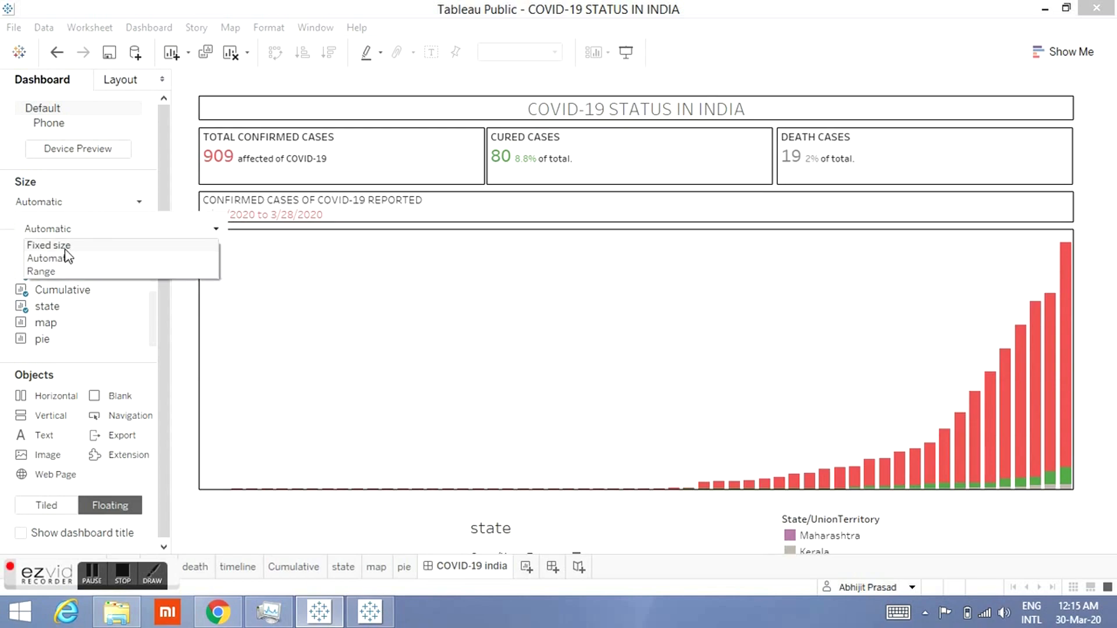
left_click(68, 247)
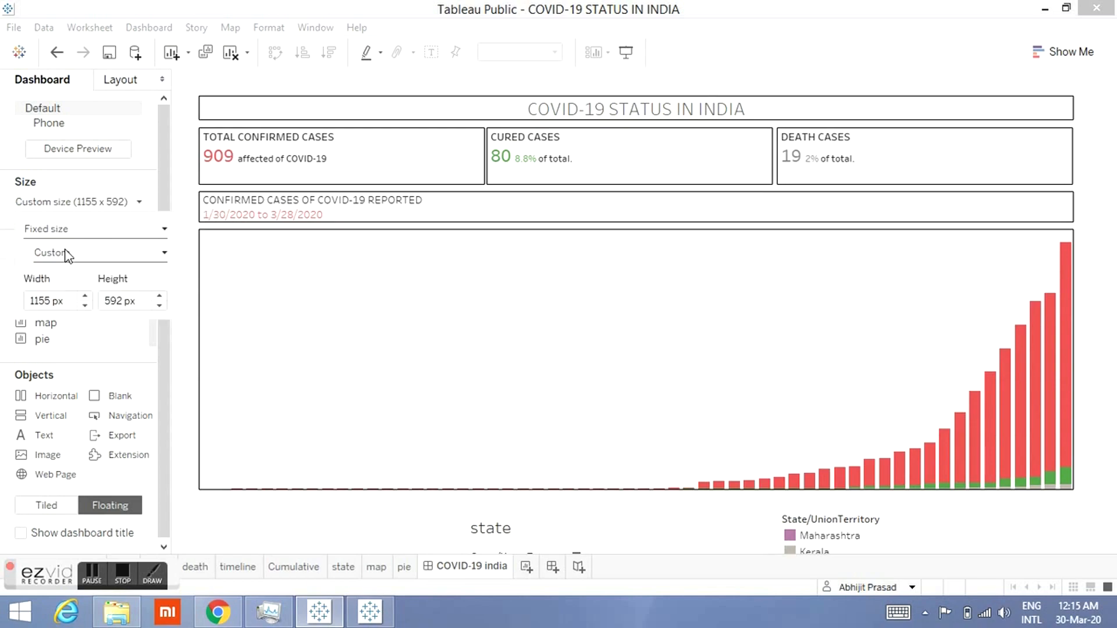
double_click(67, 301)
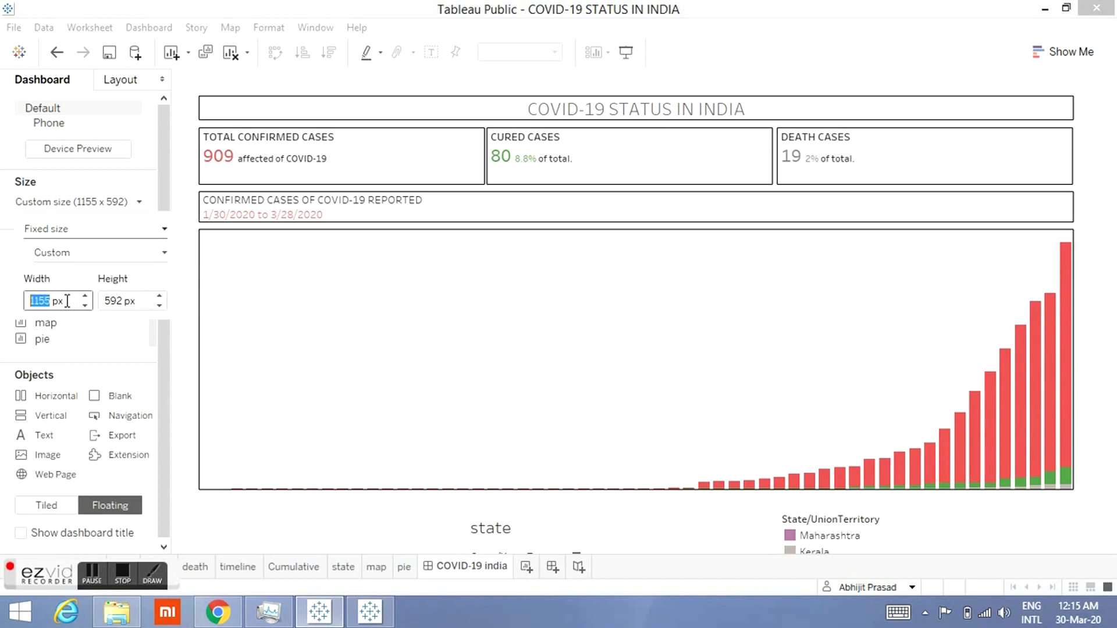
type("1300")
left_click(115, 301)
left_click_drag(138, 300, 93, 302)
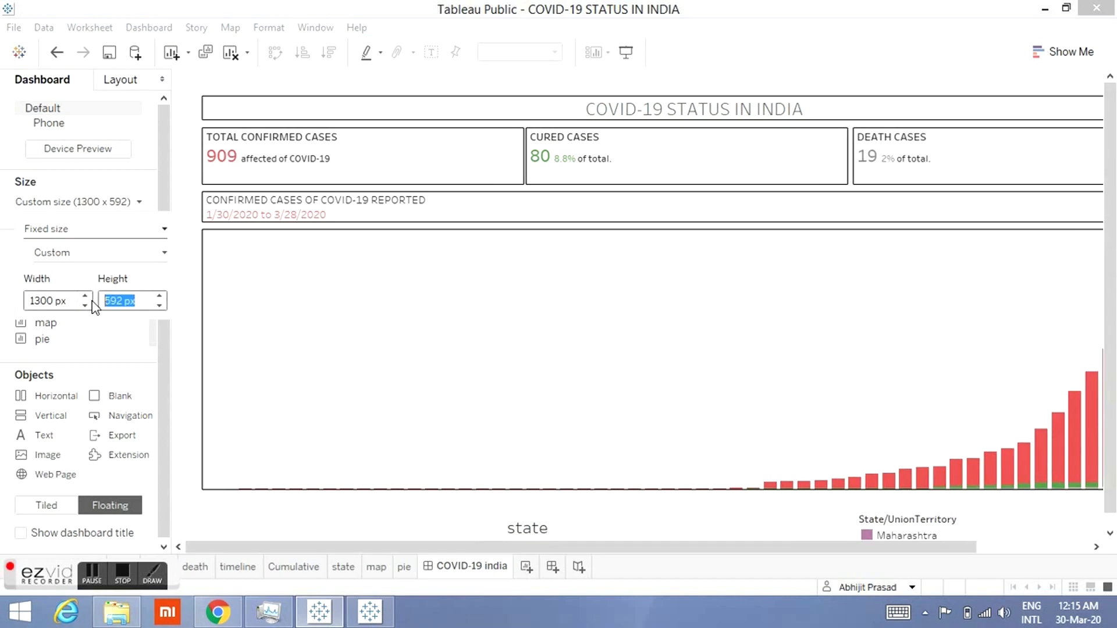
type("1400")
key("Return")
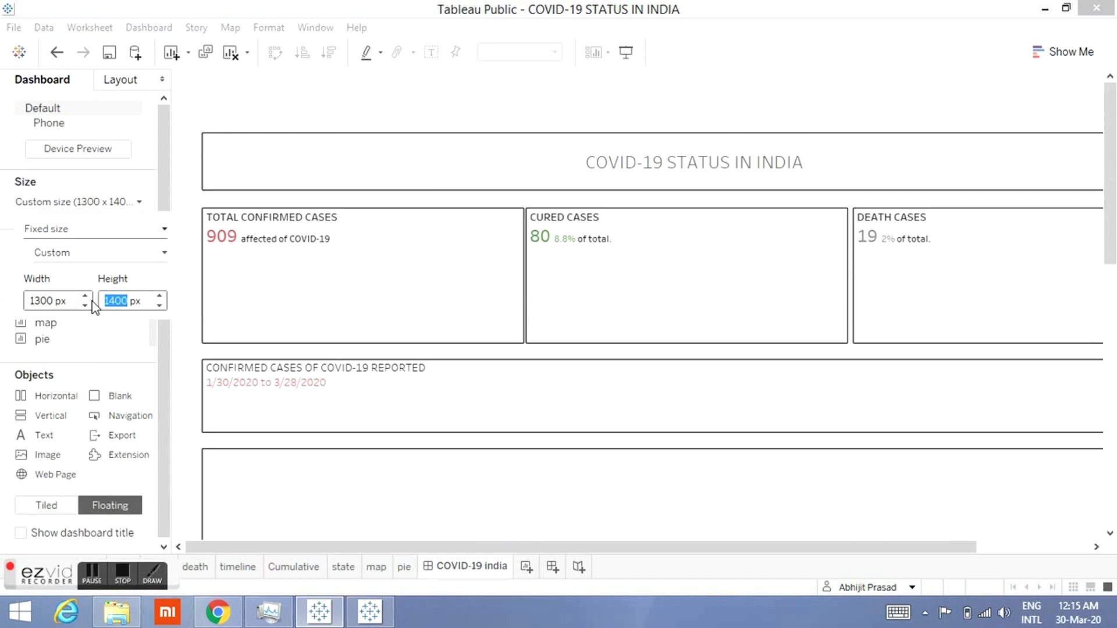
Step: Preview the resized dashboard in presentation mode, scrolling through its full height
left_click(632, 58)
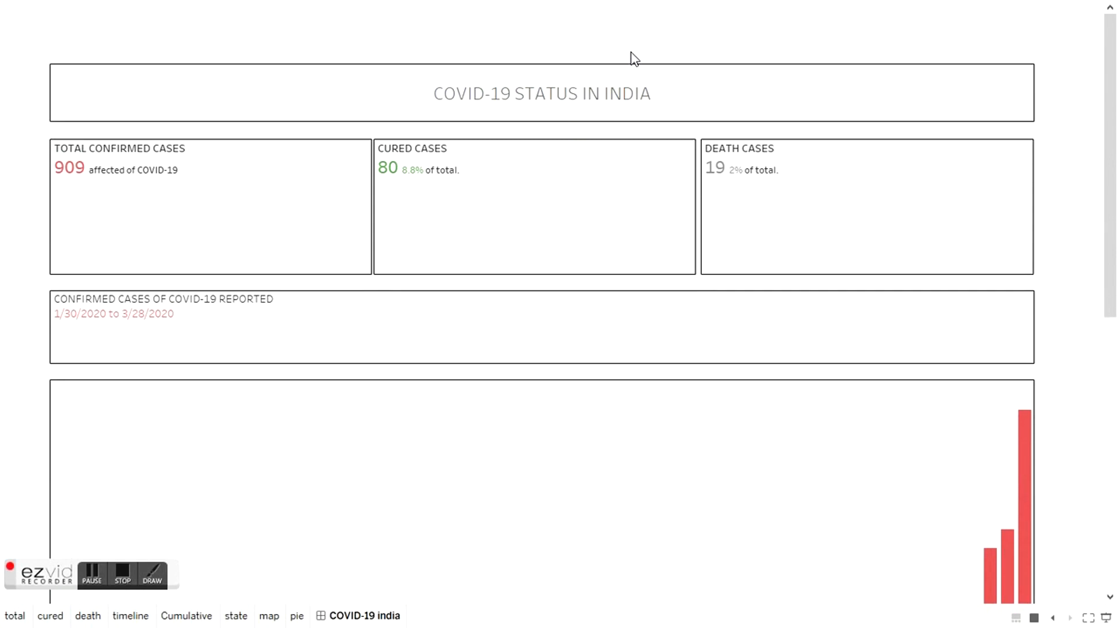
scroll(1115, 457, "down", 3)
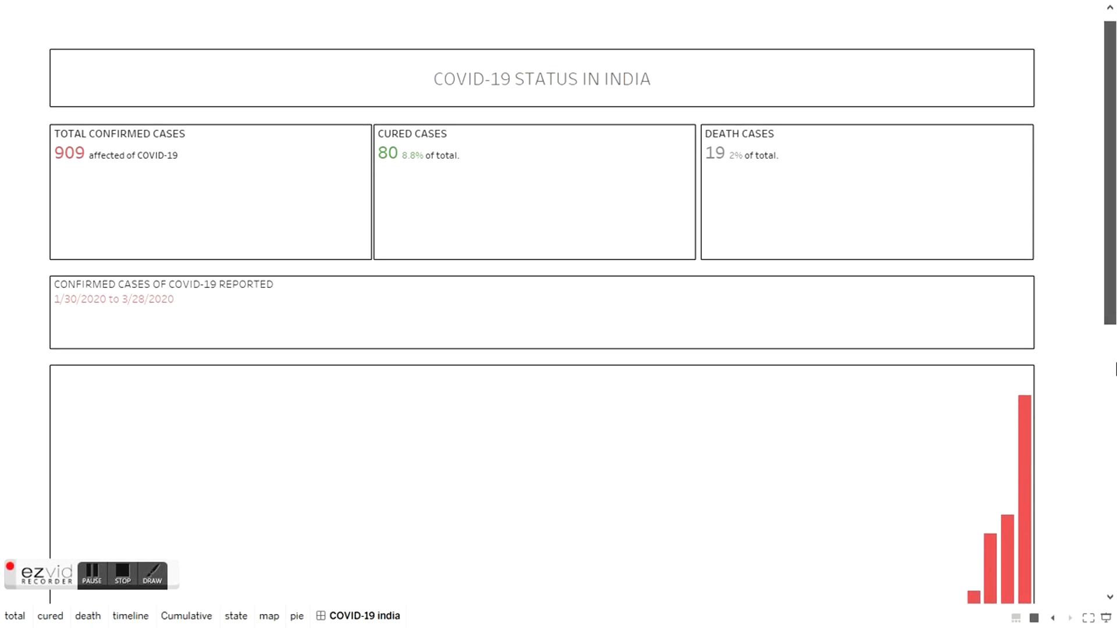
scroll(1115, 457, "down", 5)
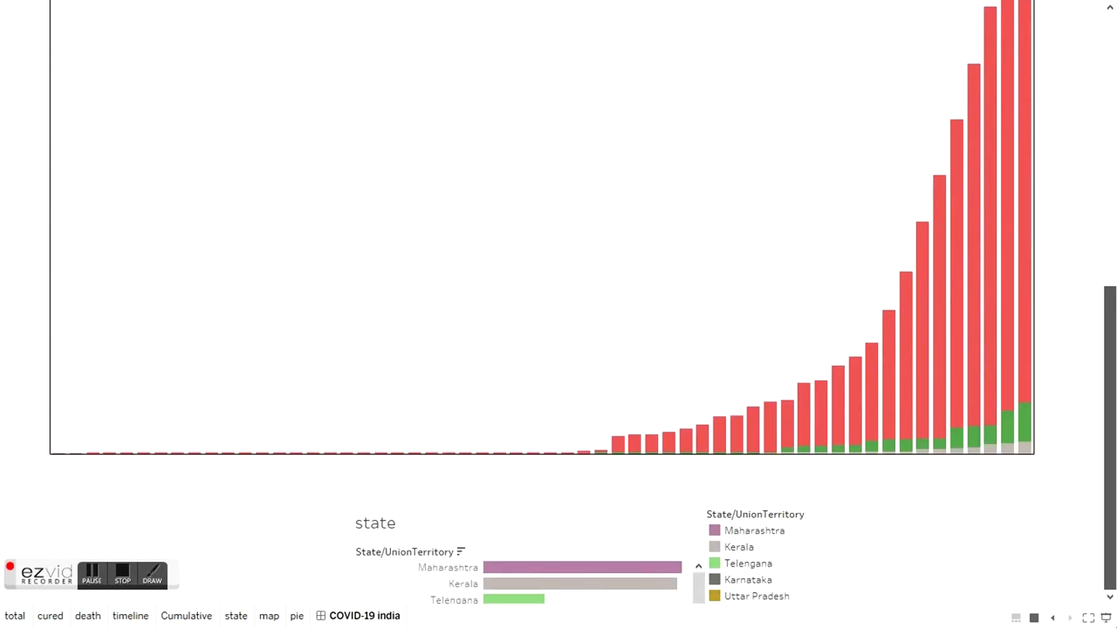
left_click_drag(1115, 535, 1116, 120)
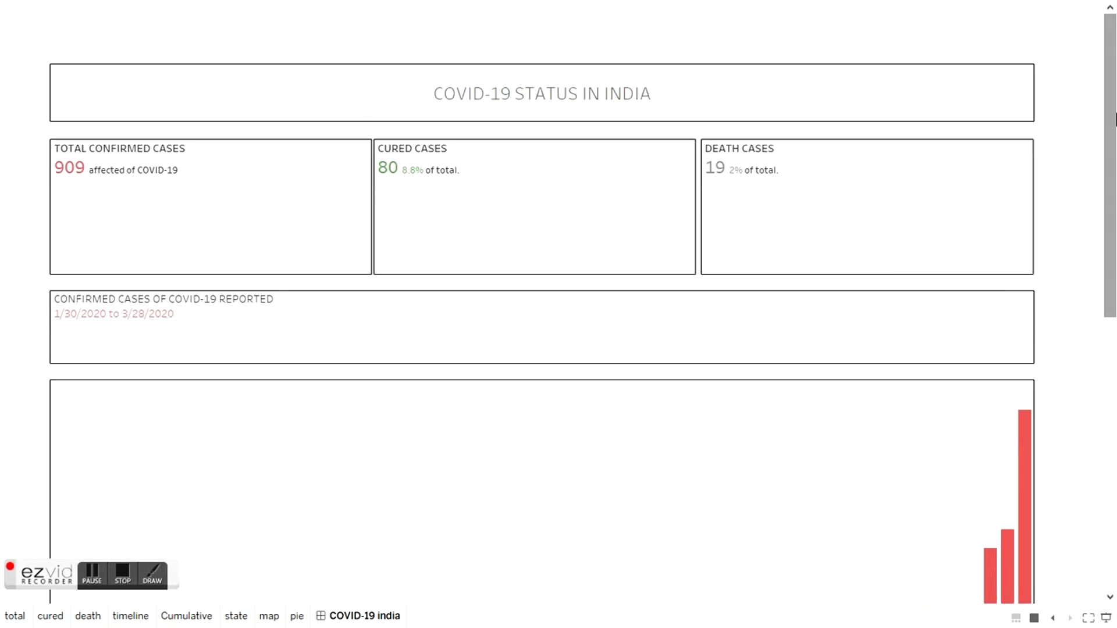
key("Escape")
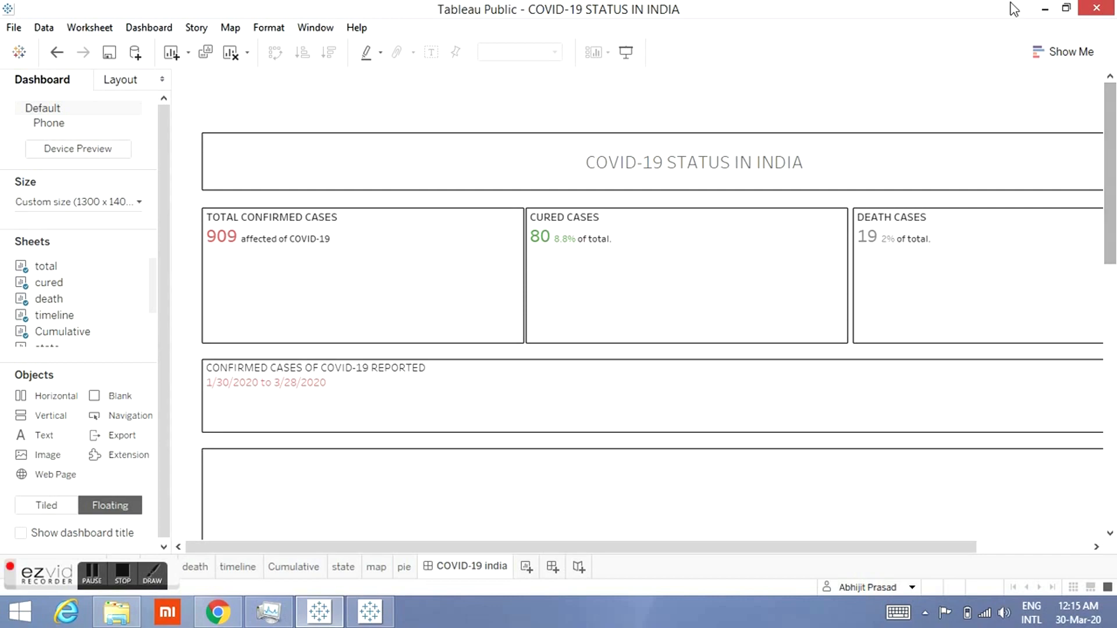
Step: Move the title item to the top of the dashboard and reduce its height
left_click(952, 138)
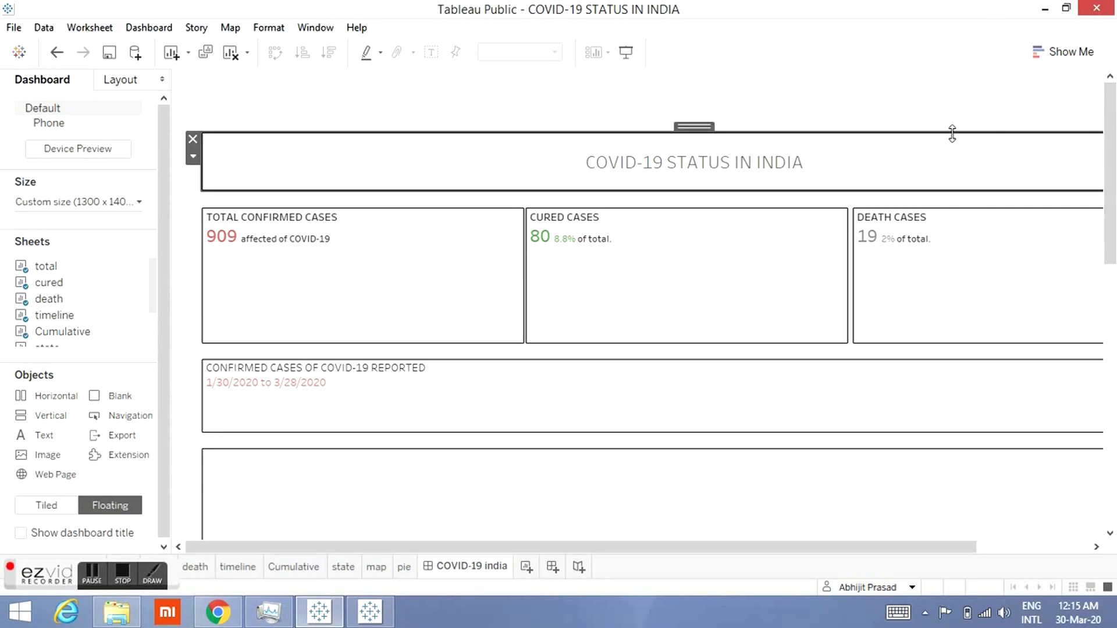
left_click_drag(701, 125, 688, 70)
left_click_drag(683, 138, 683, 110)
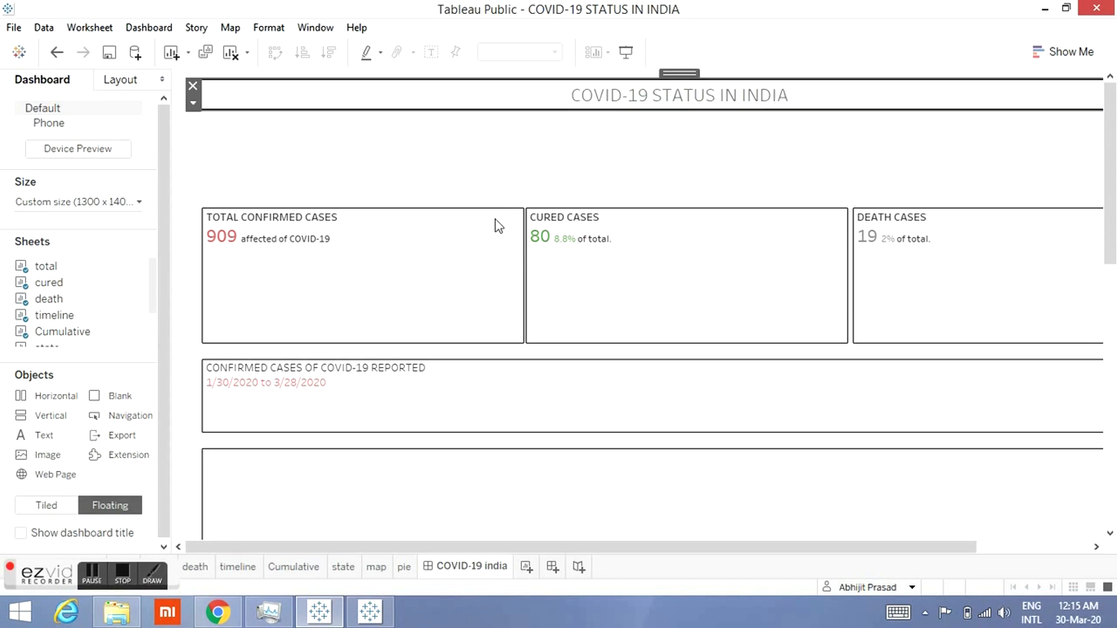
Step: Move the total confirmed cases card up directly under the title and shorten its height
left_click(461, 241)
left_click_drag(377, 198, 359, 105)
left_click_drag(336, 249, 345, 165)
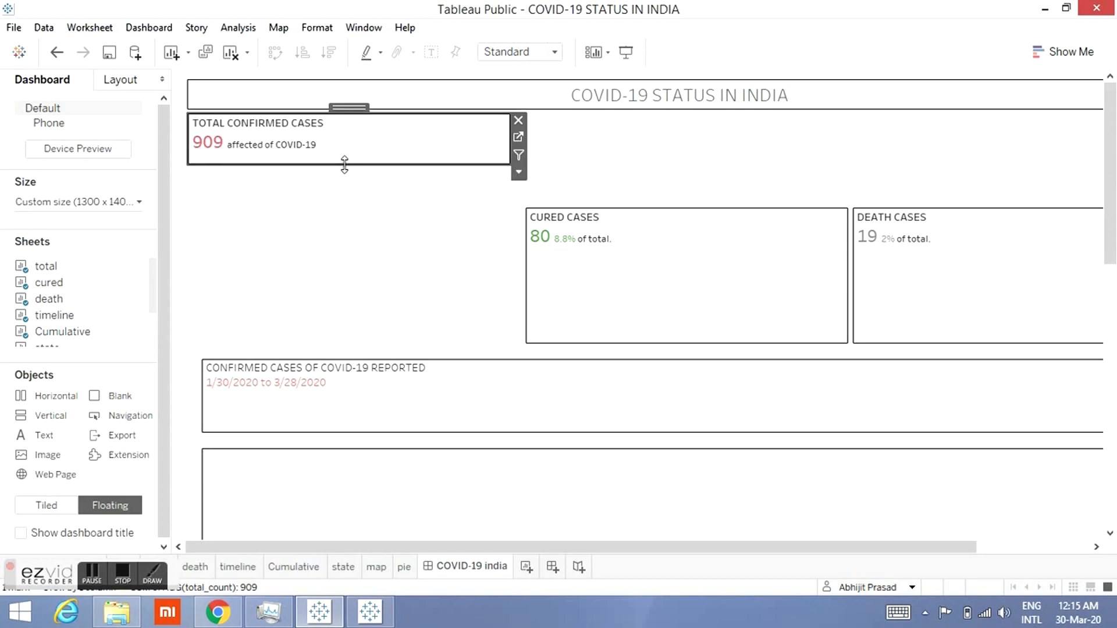
Step: Move the cured cases card up beside the total card and shorten it to match
left_click(678, 227)
left_click_drag(699, 202, 694, 109)
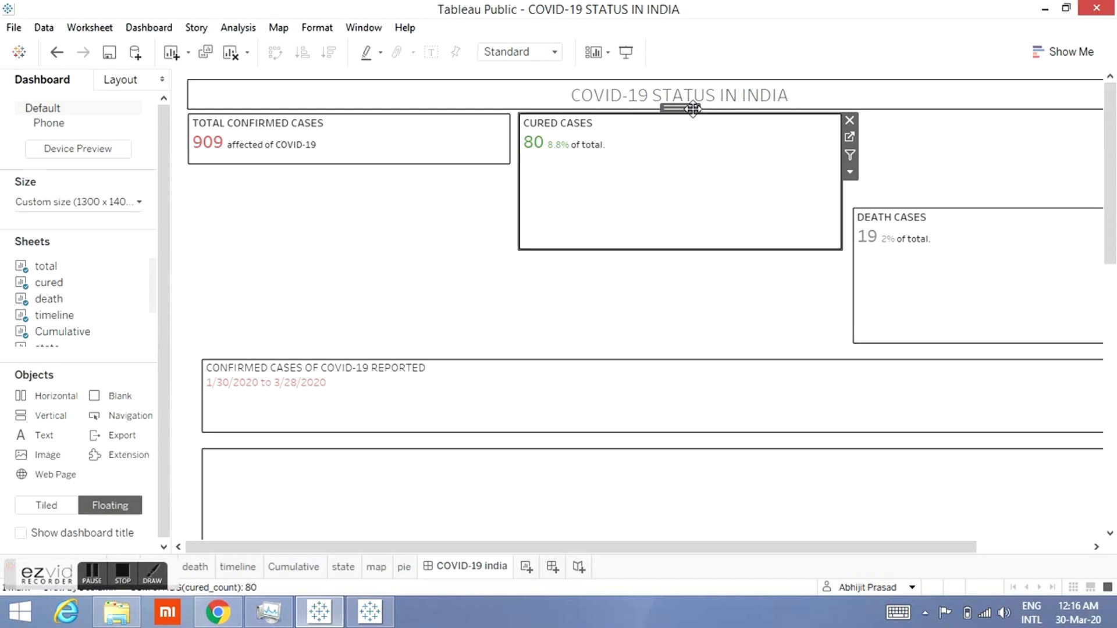
left_click_drag(682, 251, 680, 164)
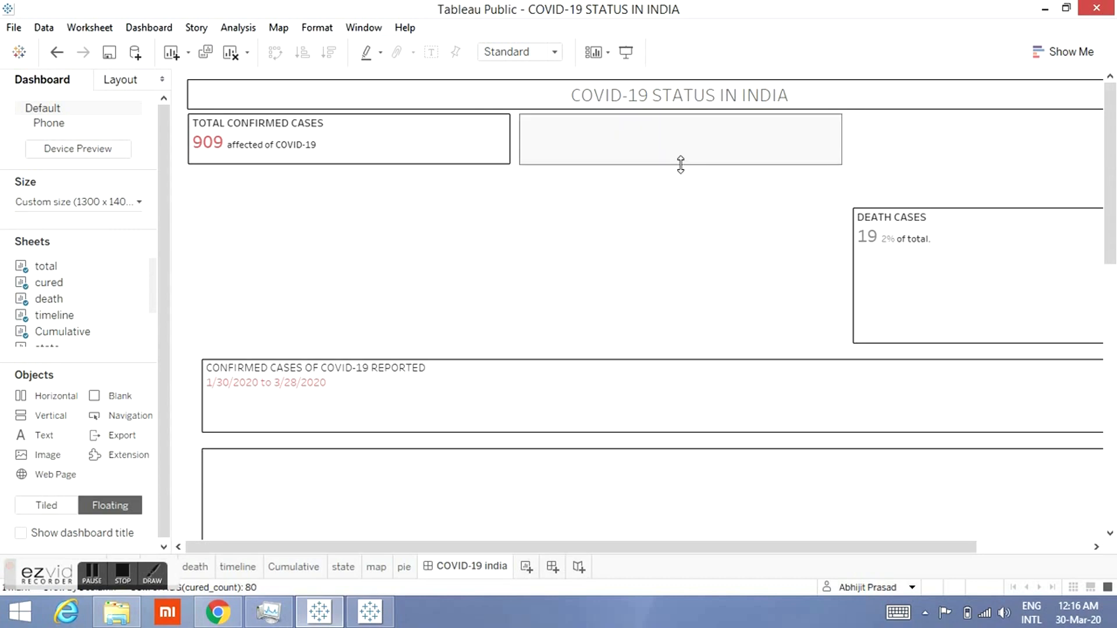
Step: Move the death cases card up beside the cured card in the top row and shorten its height to match
left_click(955, 238)
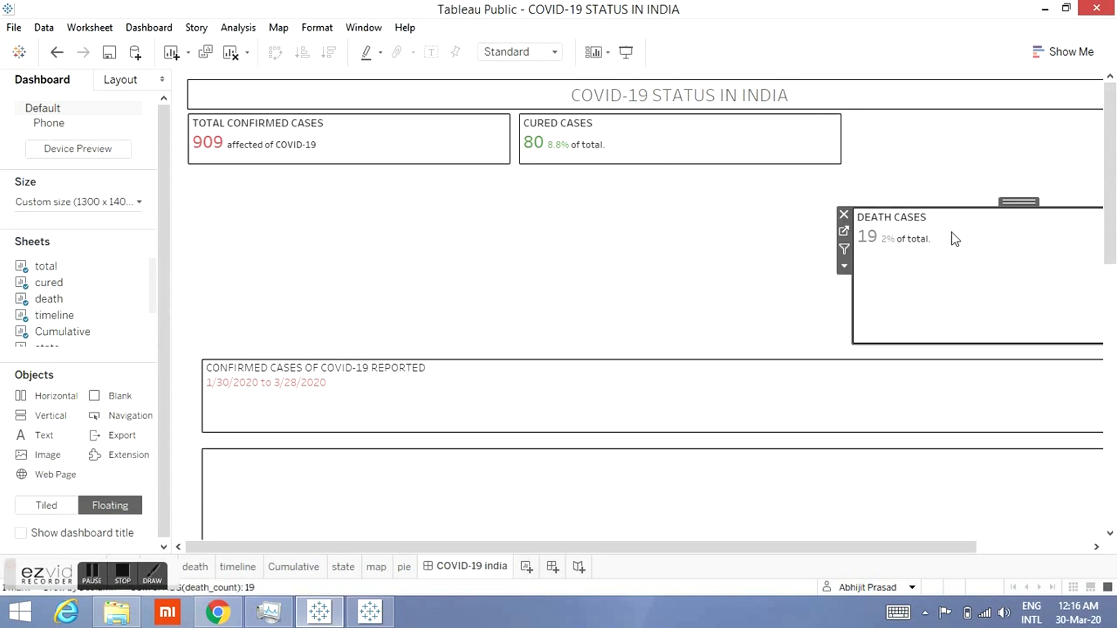
left_click(1073, 547)
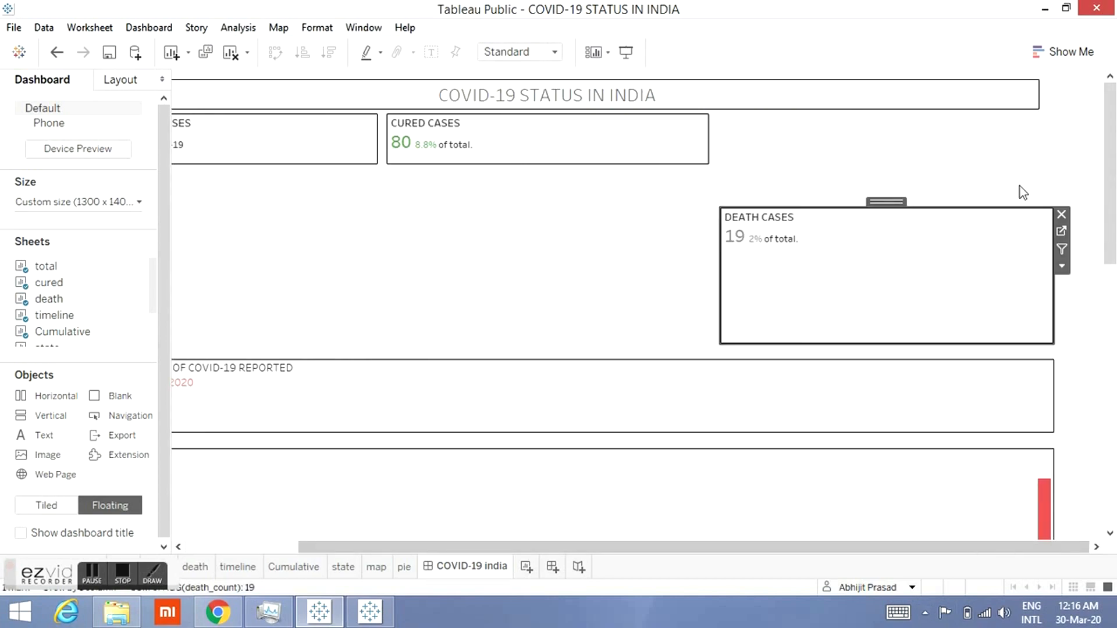
left_click_drag(889, 199, 875, 103)
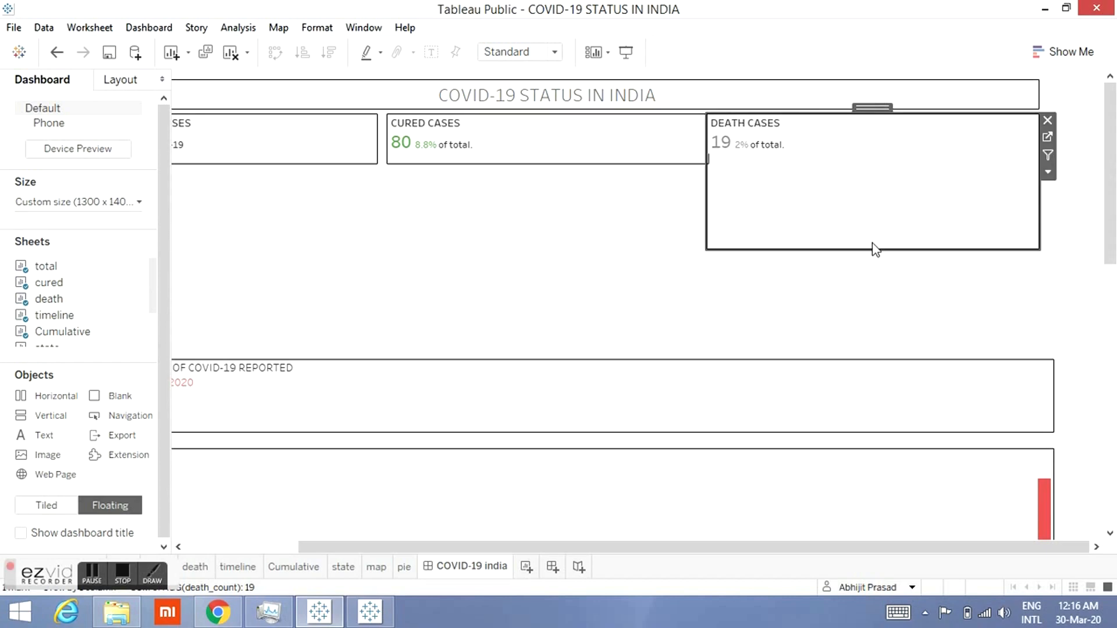
left_click_drag(871, 246, 857, 164)
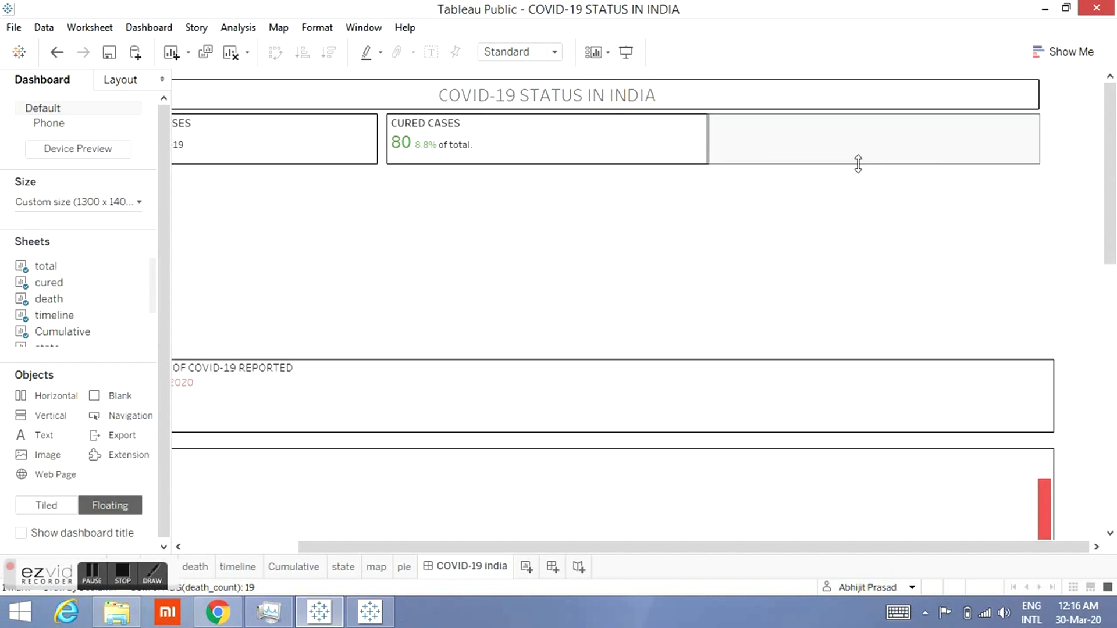
Step: Nudge the cured cases card sideways so it sits flush between the total and death cards
left_click(606, 145)
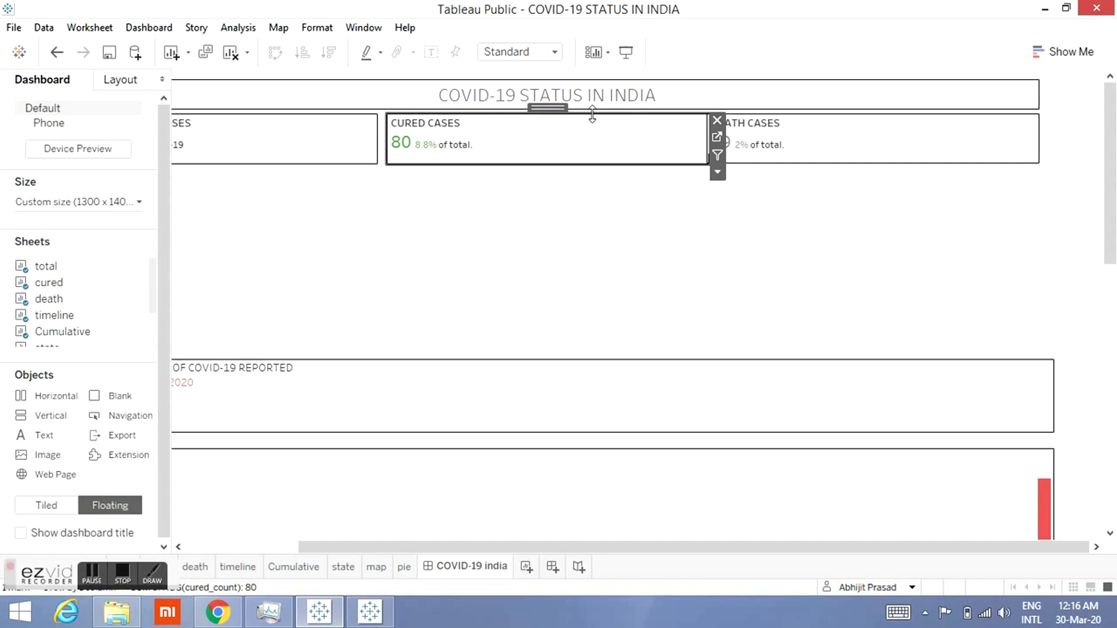
key("Left")
key("Left")
key("Left")
key("Left")
key("Left")
key("Left")
key("Left")
key("Left")
key("Left")
key("Left")
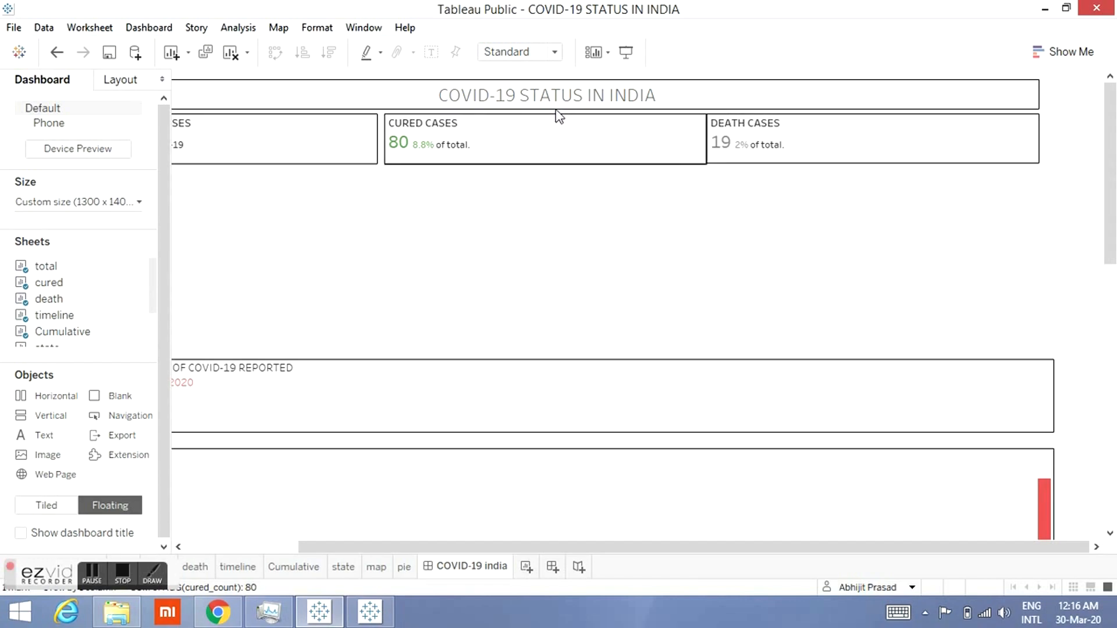
key("Right")
key("Right")
key("Right")
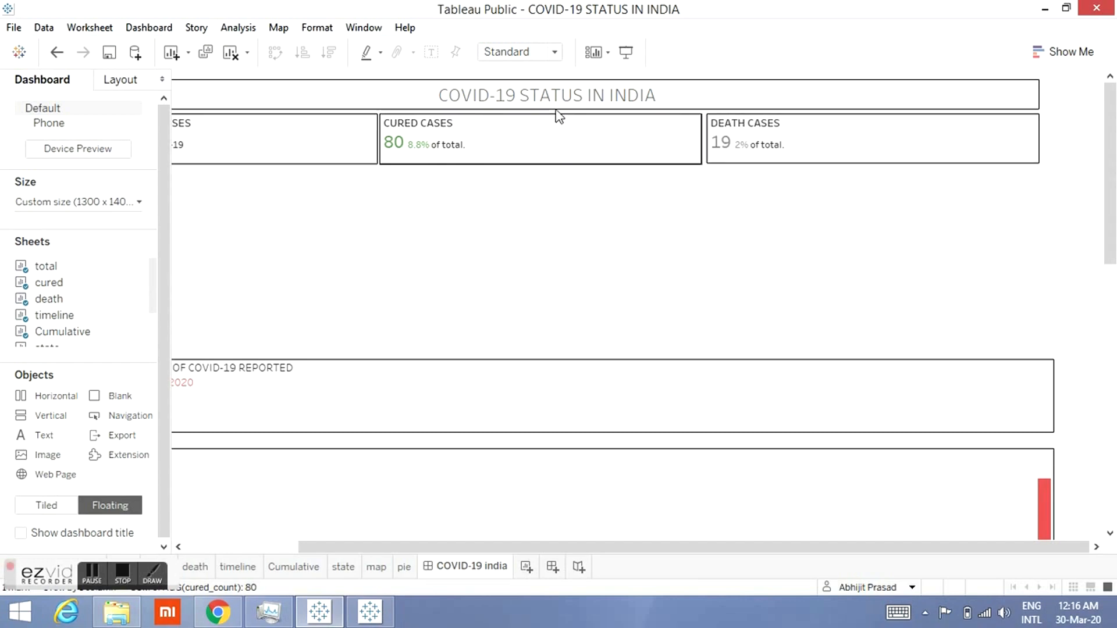
left_click(531, 291)
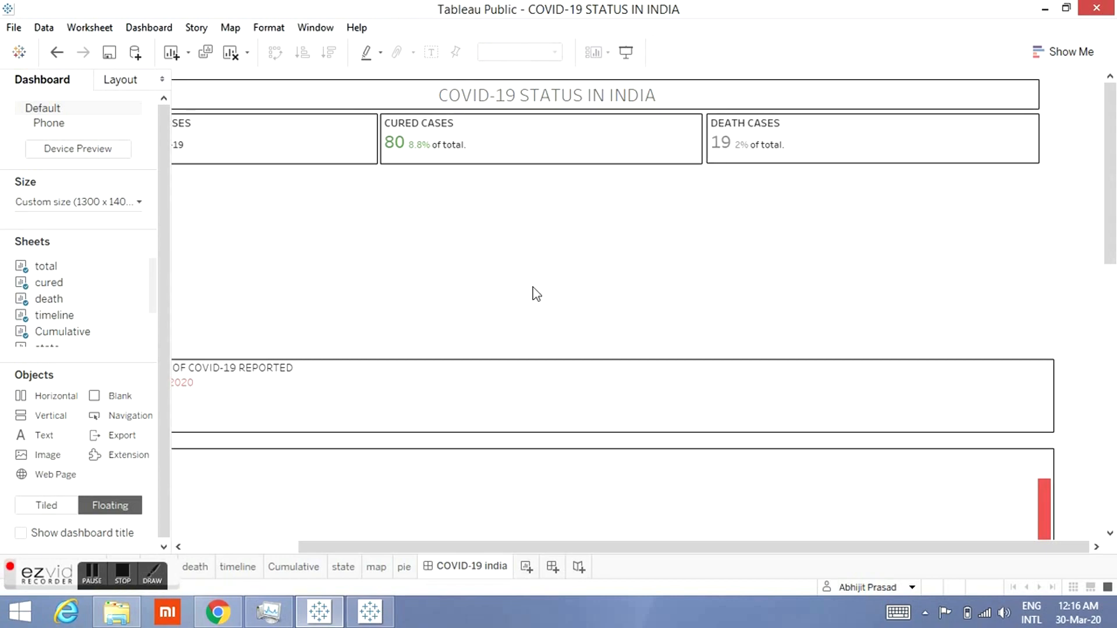
left_click(622, 157)
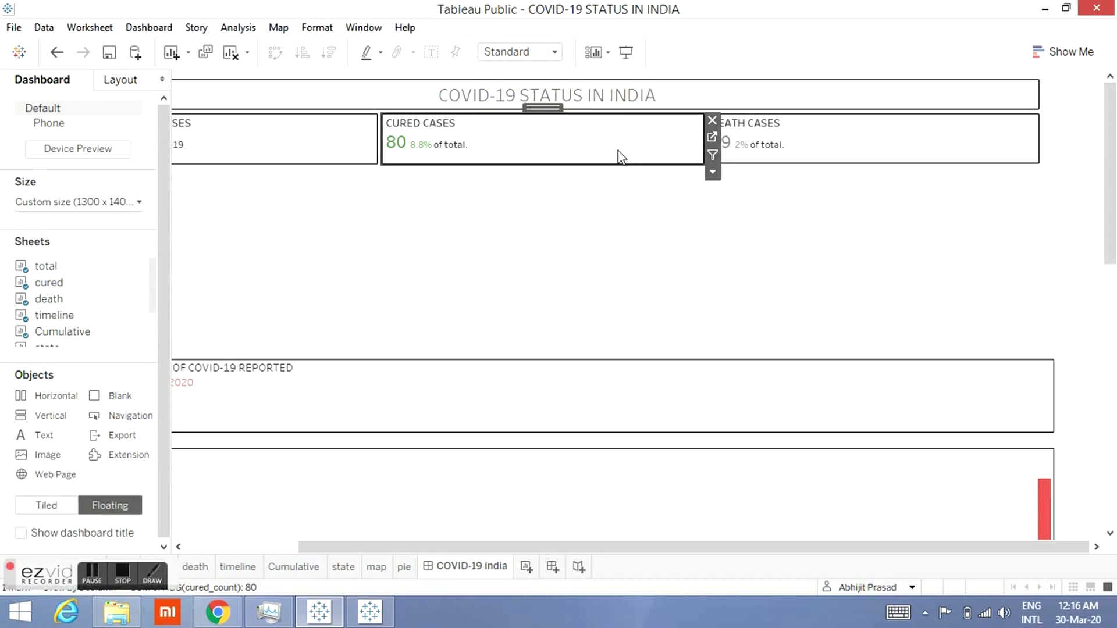
left_click(592, 241)
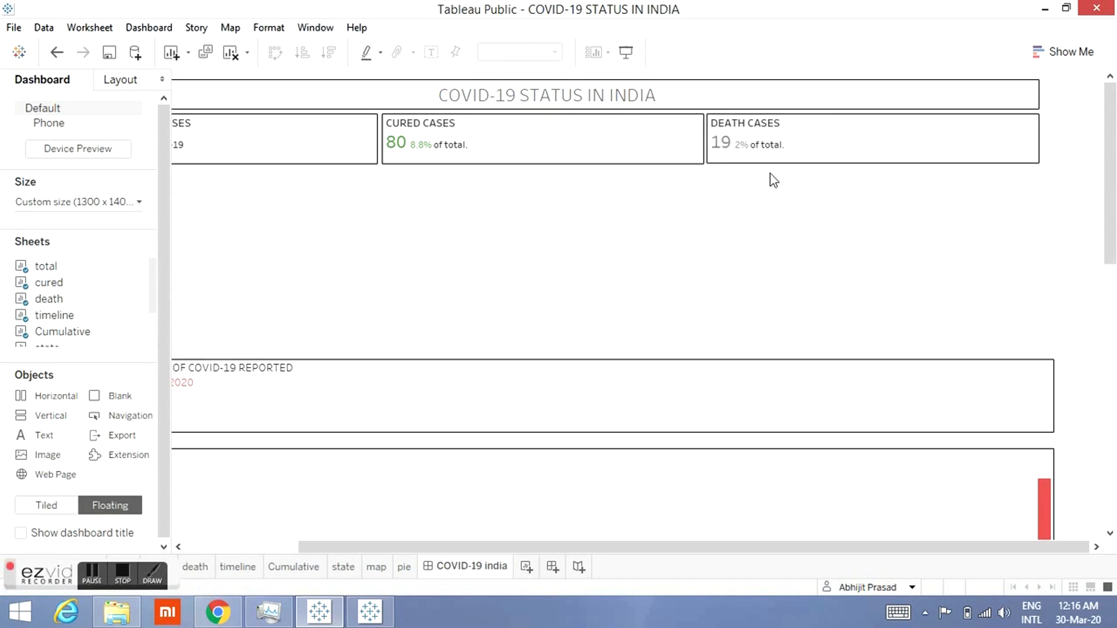
left_click(874, 156)
left_click_drag(870, 165, 870, 164)
left_click(856, 200)
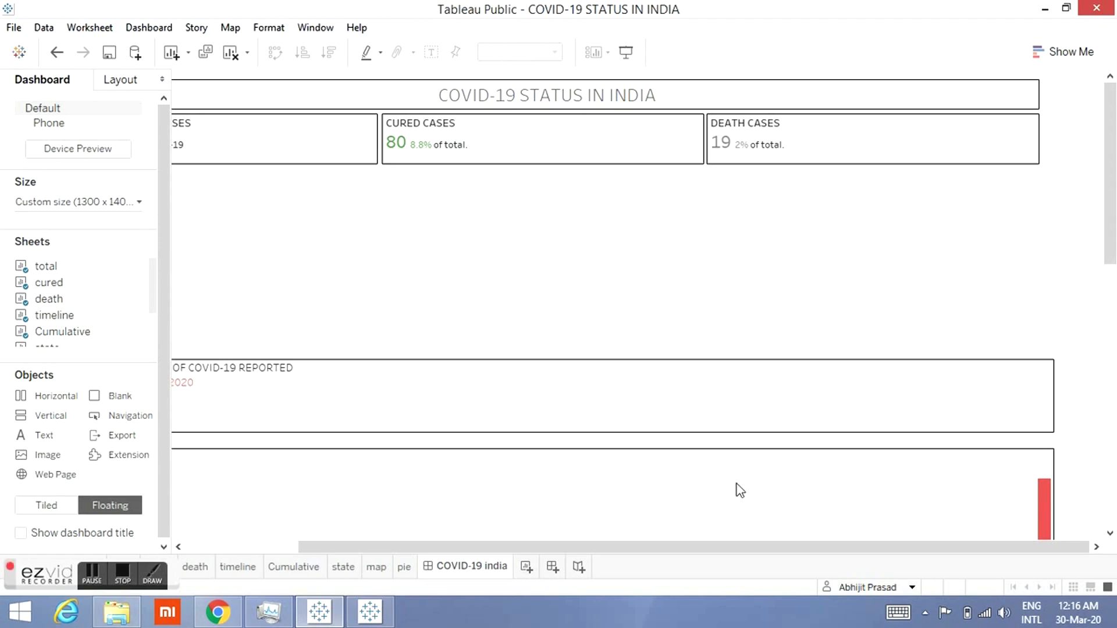
Step: Move the Cumulative confirmed-cases strip up directly under the case cards and reduce its height
left_click_drag(394, 536, 180, 548)
left_click(545, 384)
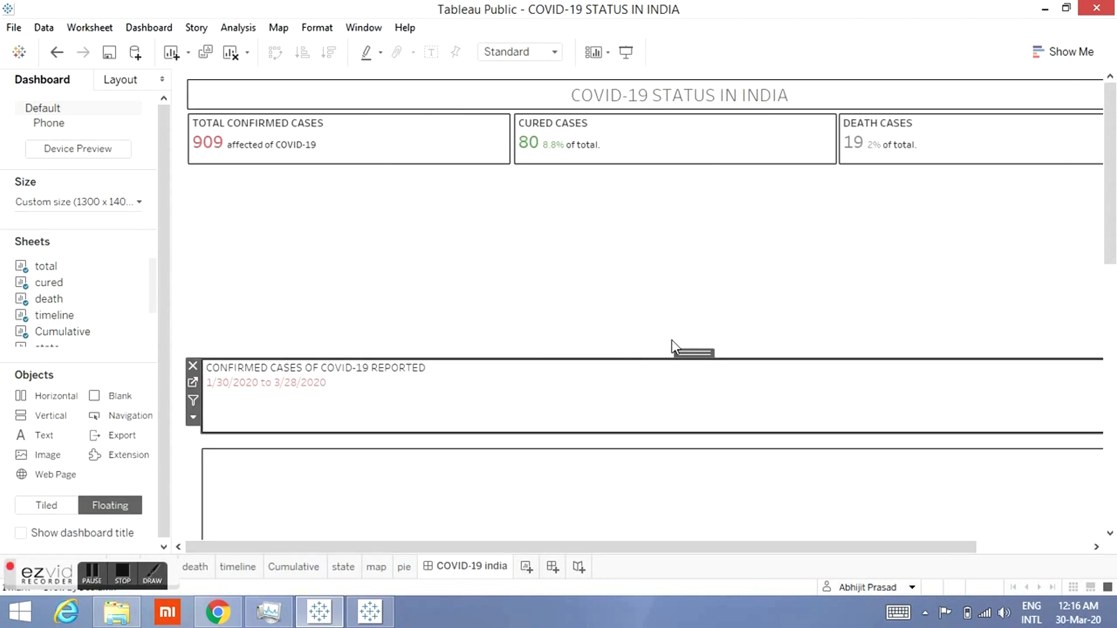
left_click_drag(681, 350, 666, 159)
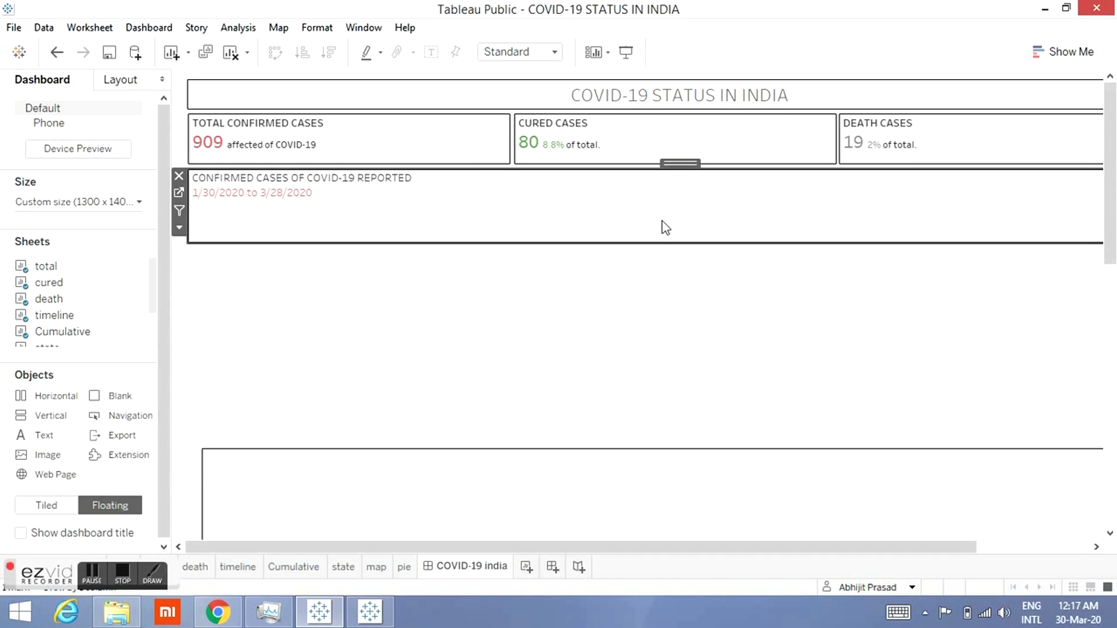
left_click_drag(665, 243, 666, 209)
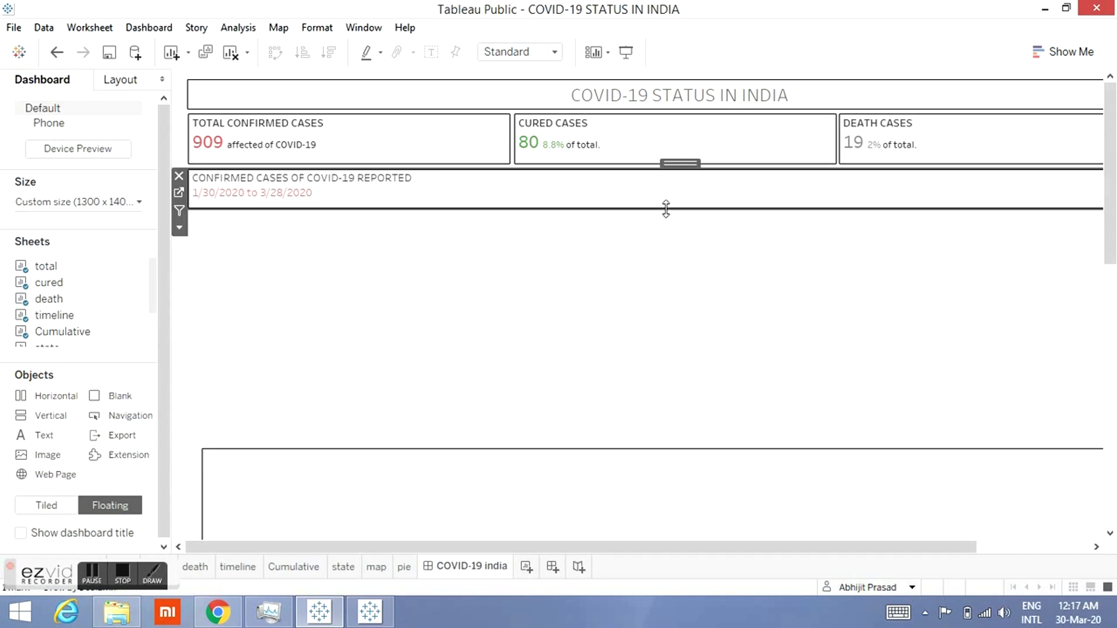
Step: Move the timeline chart up directly beneath the Cumulative strip
left_click(654, 237)
left_click_drag(676, 548, 833, 556)
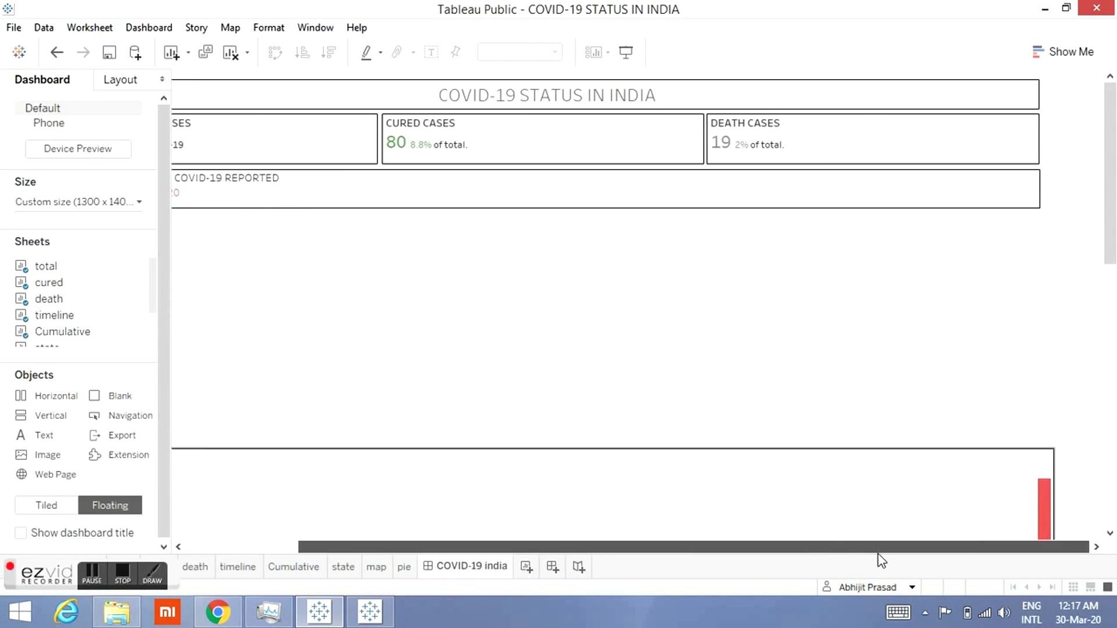
left_click_drag(404, 570, 296, 549)
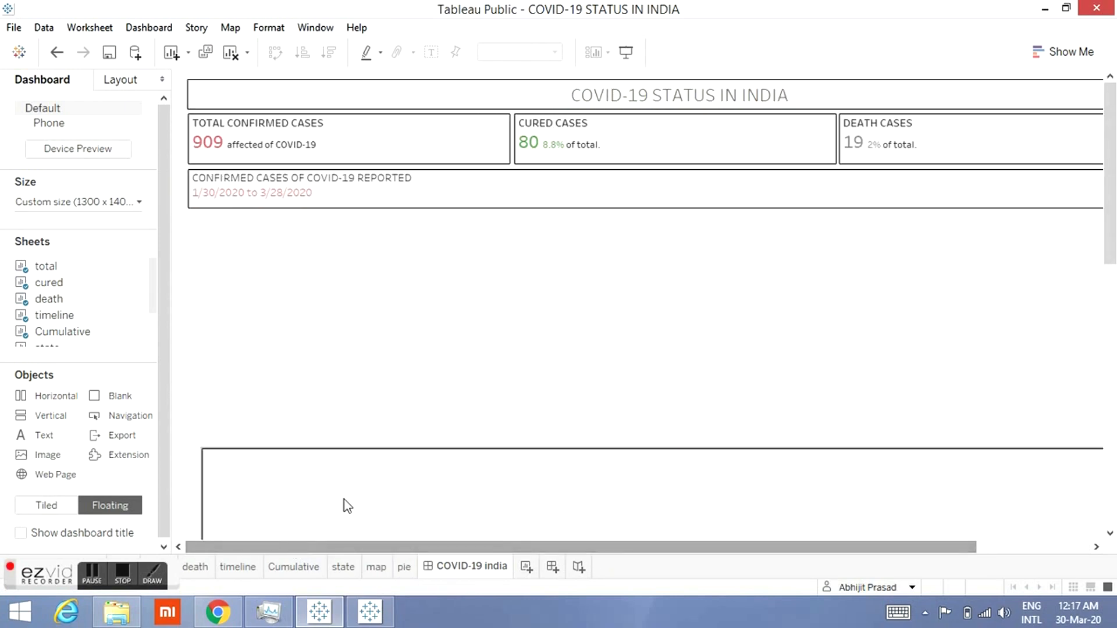
left_click(448, 469)
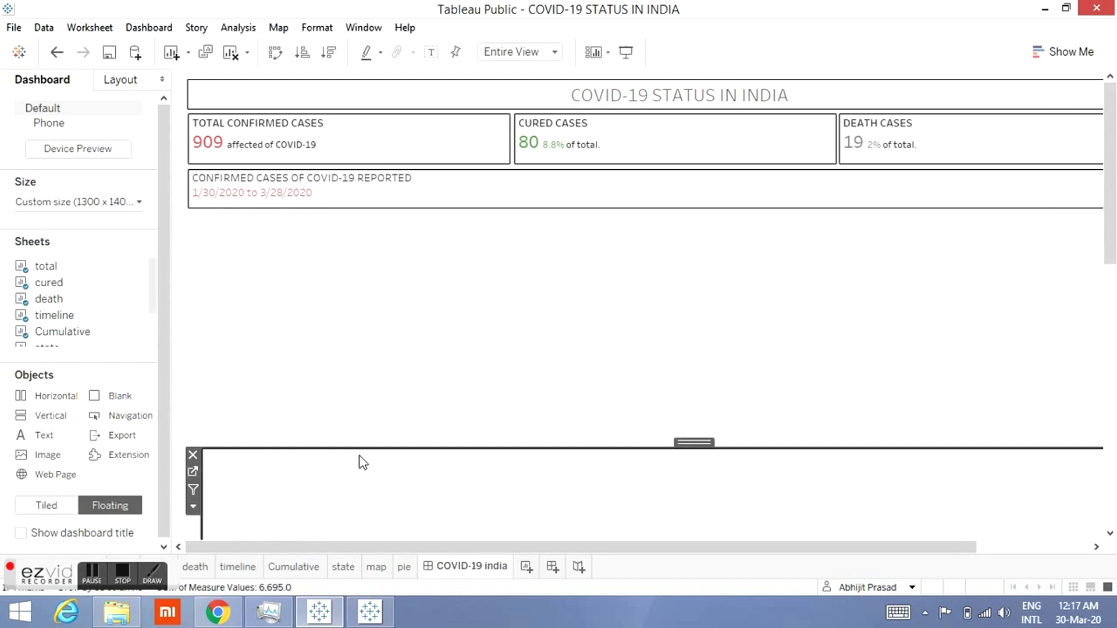
left_click_drag(662, 341, 676, 204)
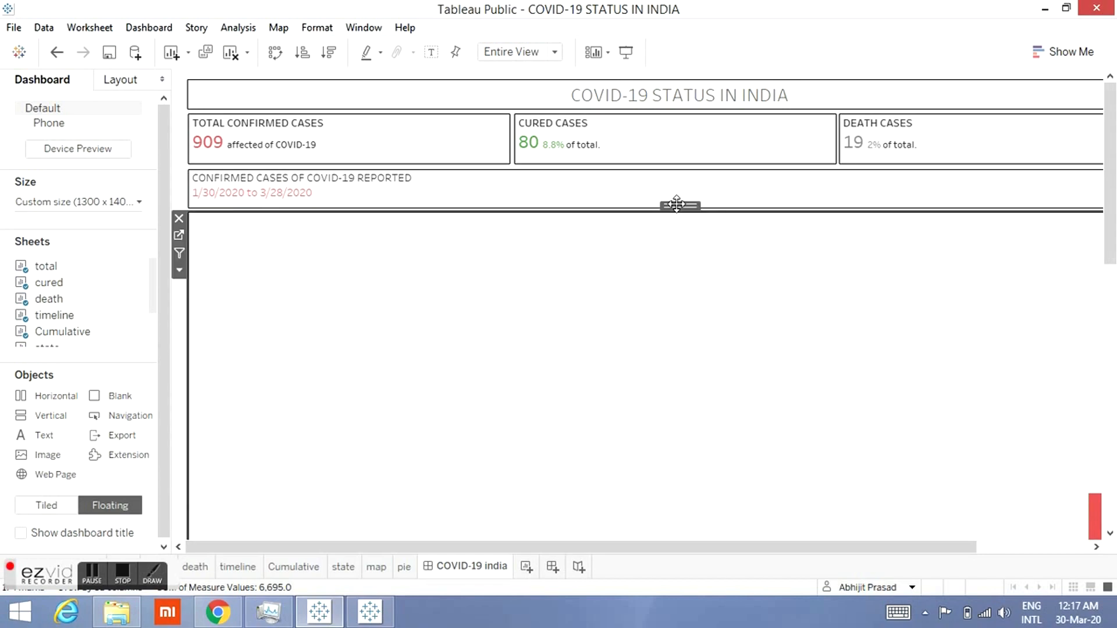
Step: Reduce the timeline chart's height by pulling up its bottom edge
scroll(750, 348, "down", 10)
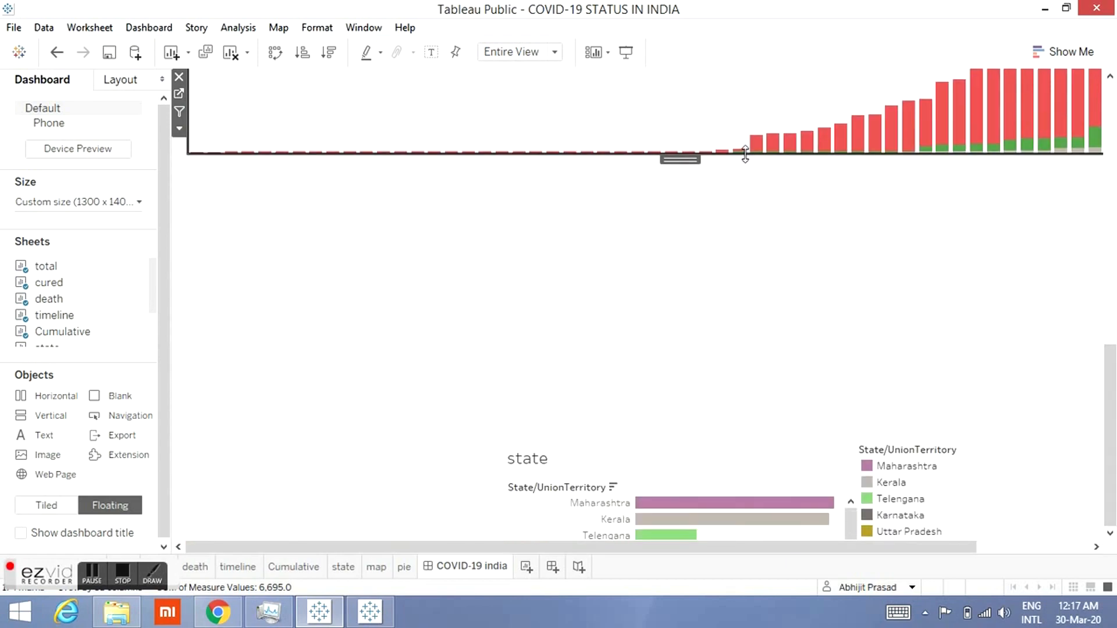
mouse_move(750, 84)
left_mouse_down()
mouse_move(748, 48)
mouse_move(743, 73)
left_mouse_up()
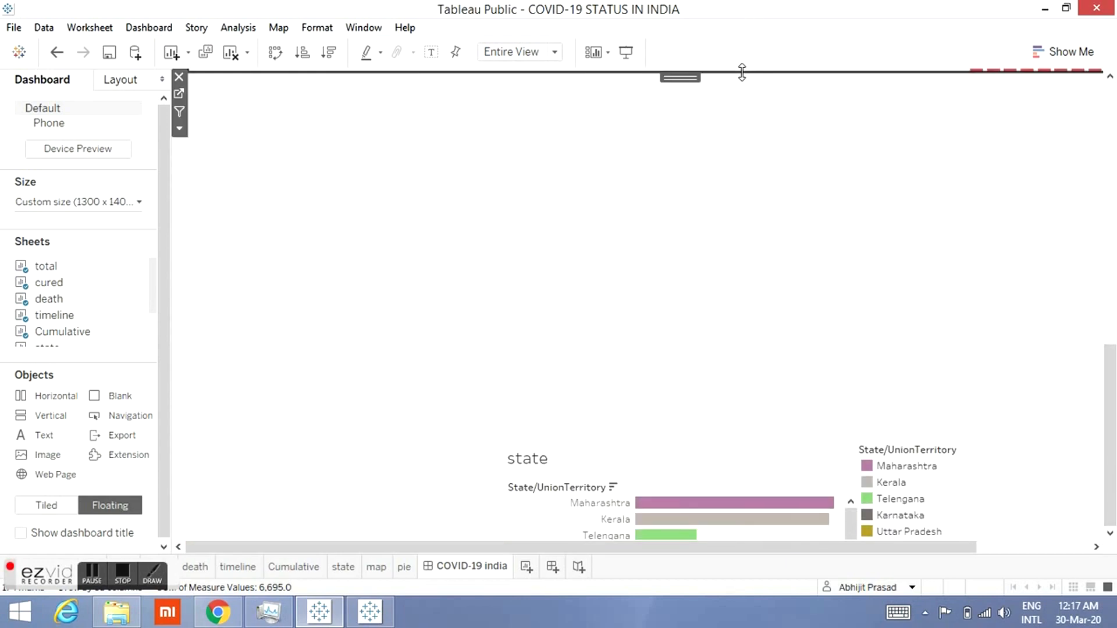
left_click_drag(1116, 241, 1092, 209)
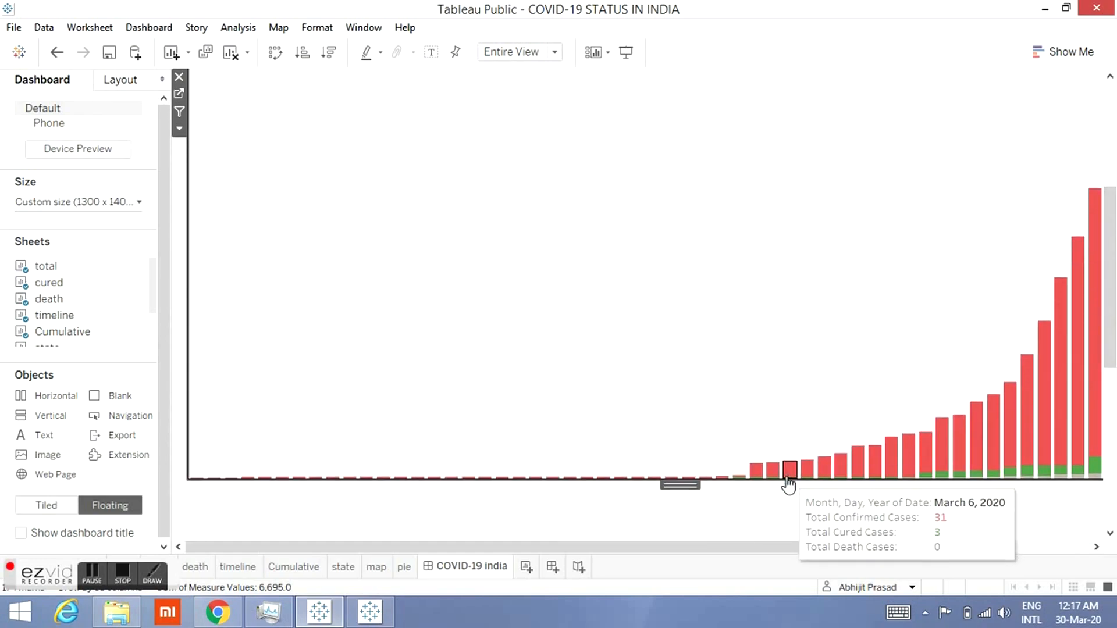
scroll(809, 154, "down", 5)
scroll(1083, 151, "up", 5)
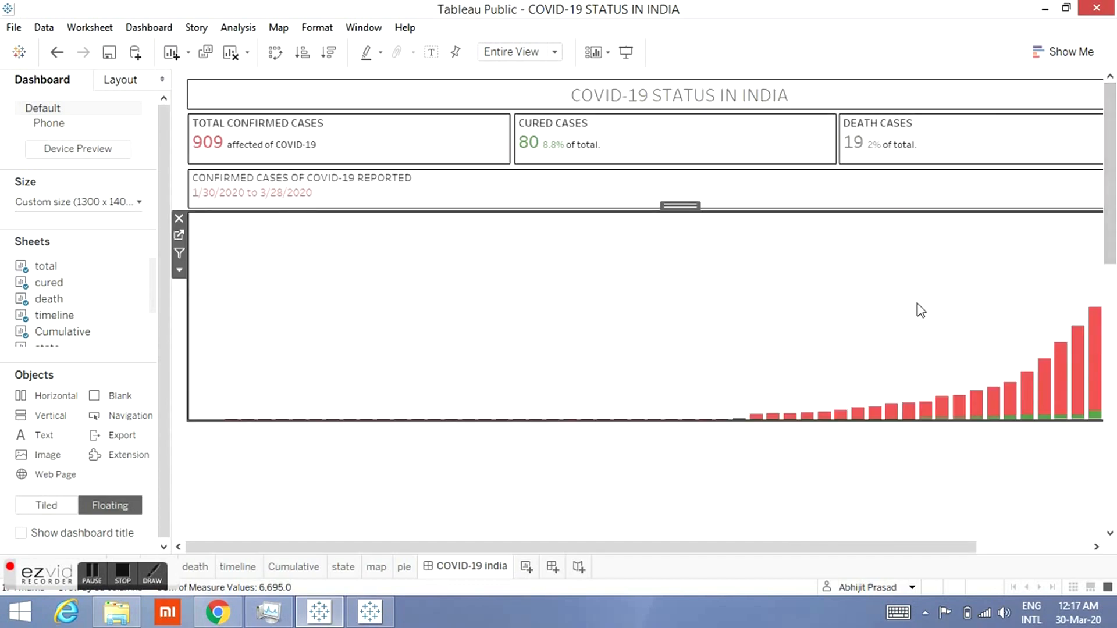
left_click_drag(788, 549, 903, 550)
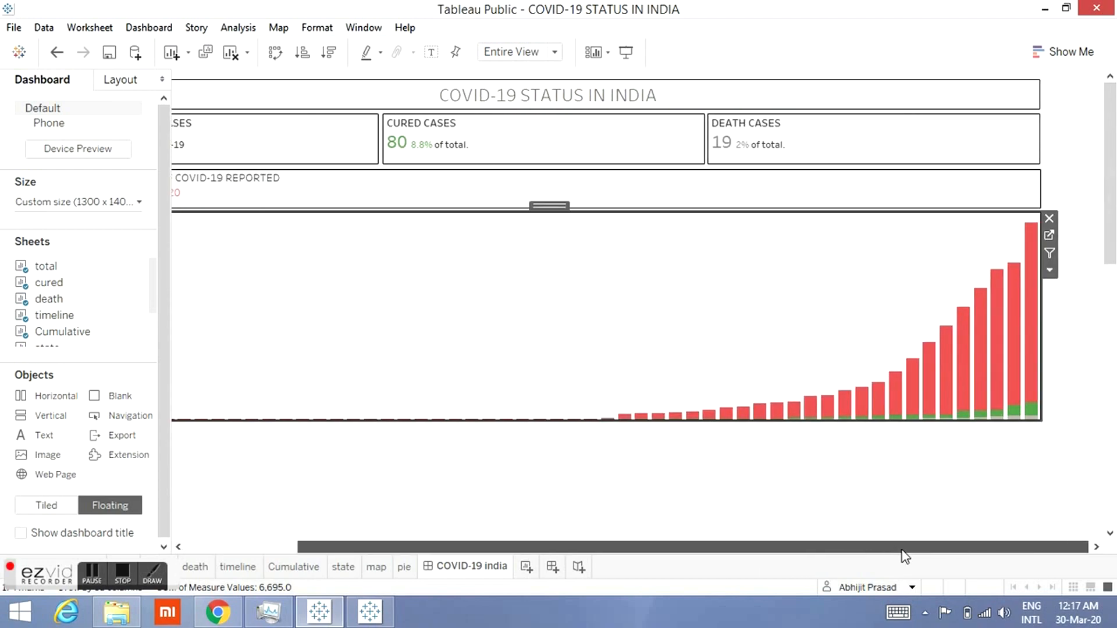
left_click_drag(810, 554, 668, 581)
left_click_drag(724, 422, 726, 441)
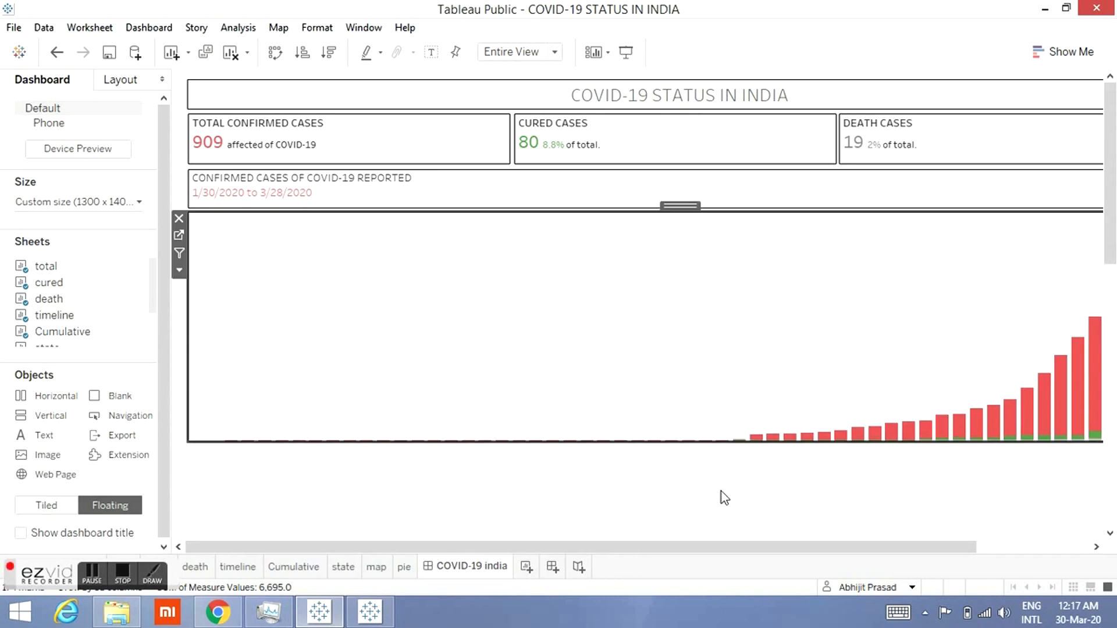
Step: Move the state sheet upward and remove its State/UnionTerritory colour legend from the dashboard
left_click(902, 538)
scroll(1094, 503, "down", 5)
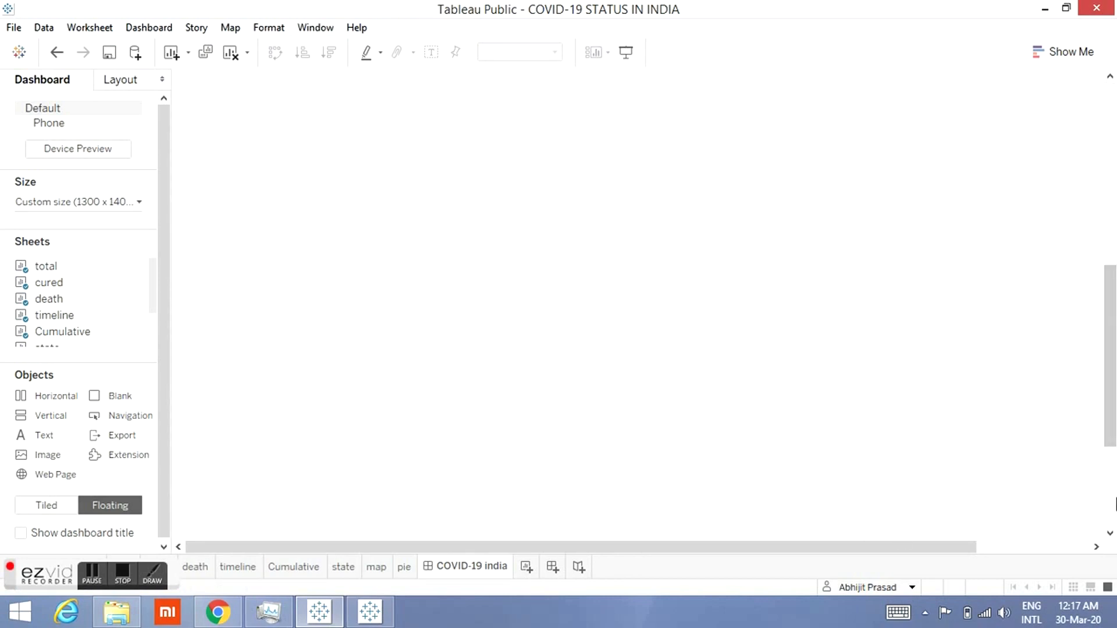
left_click(668, 466)
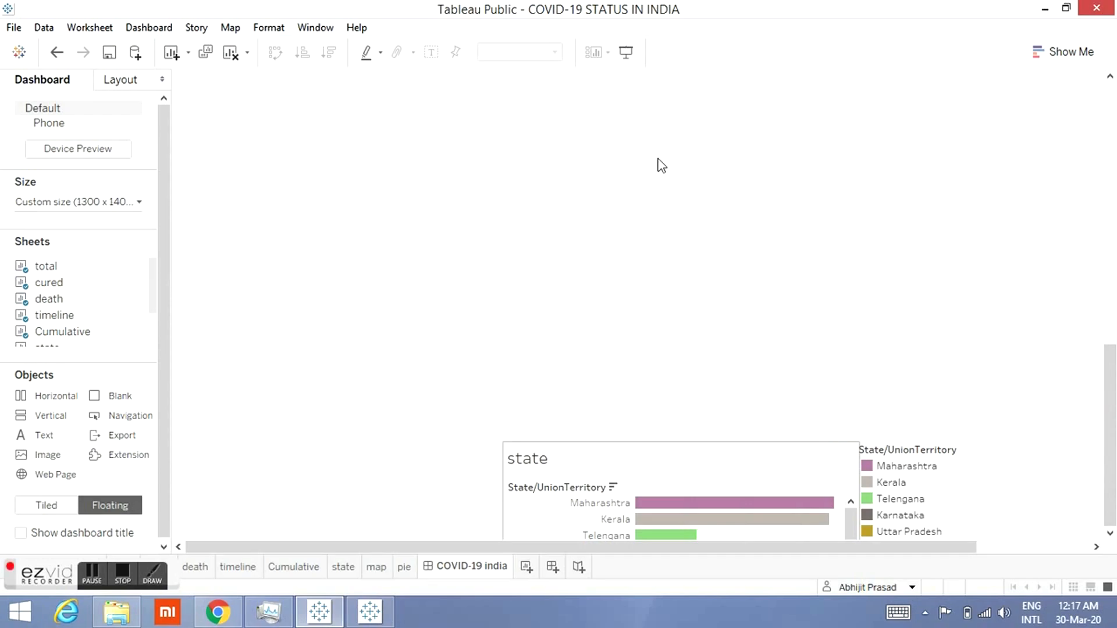
left_click_drag(686, 436, 633, 198)
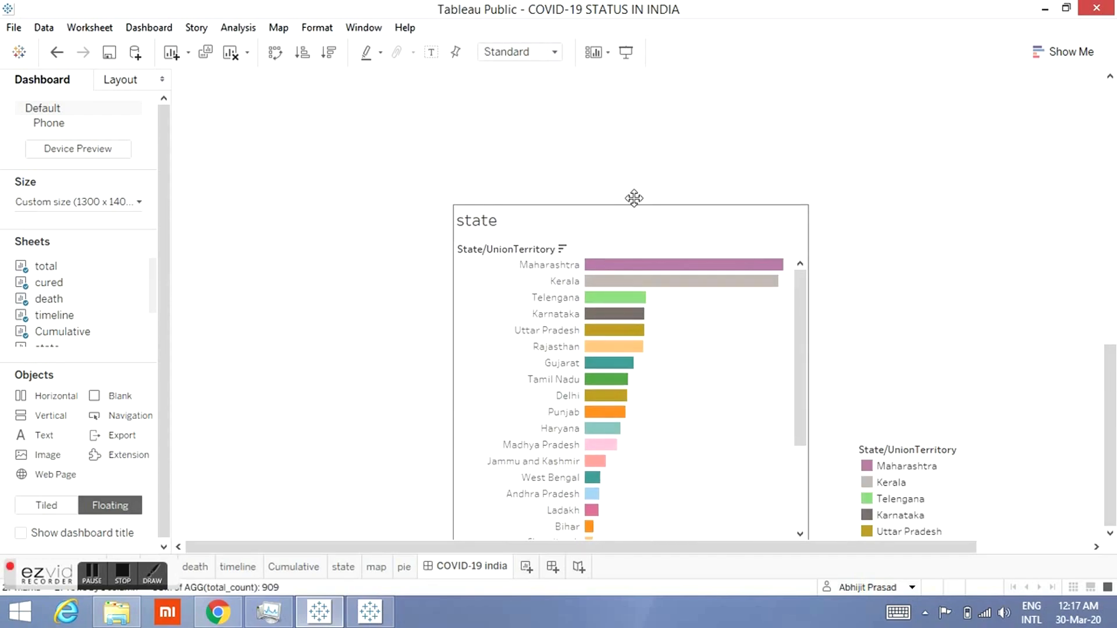
left_click(982, 491)
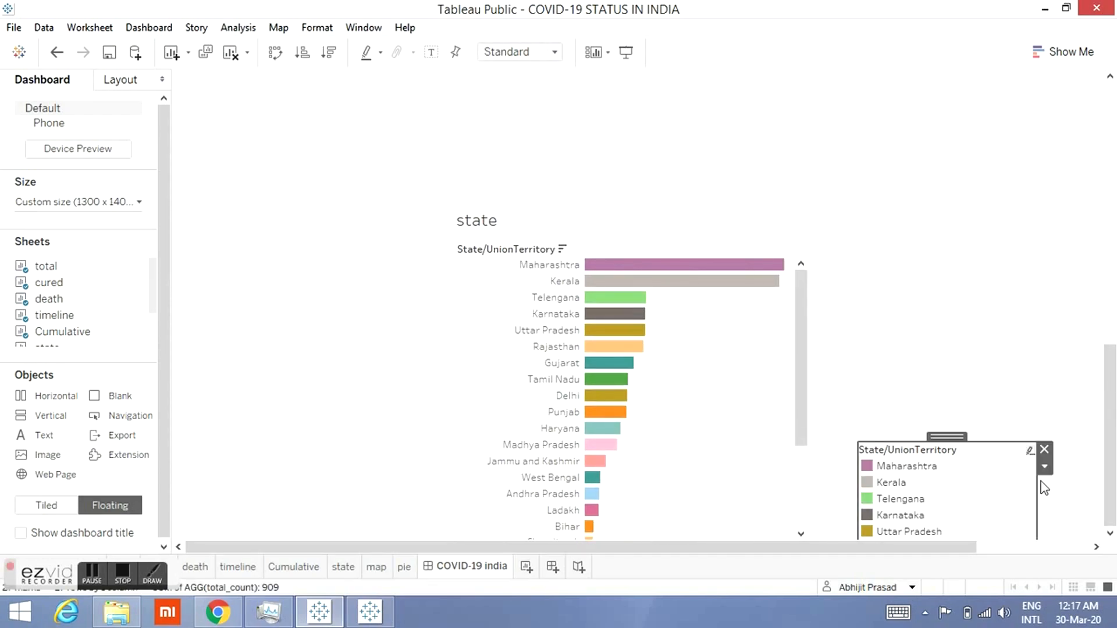
left_click(1045, 449)
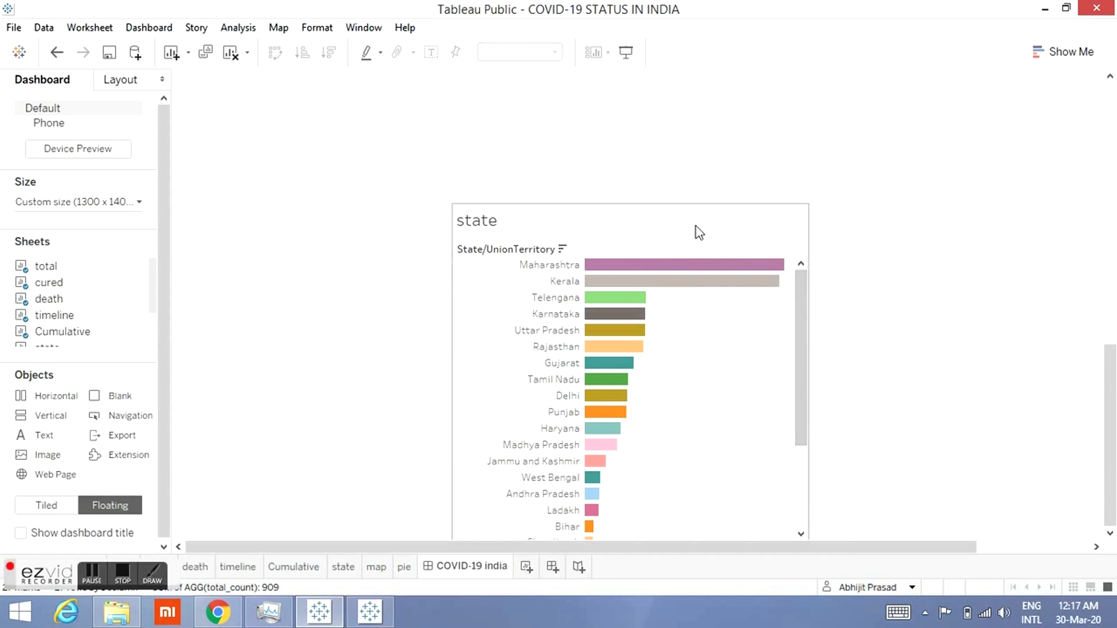
Step: Hide the title of the state sheet on the dashboard
left_click(774, 237)
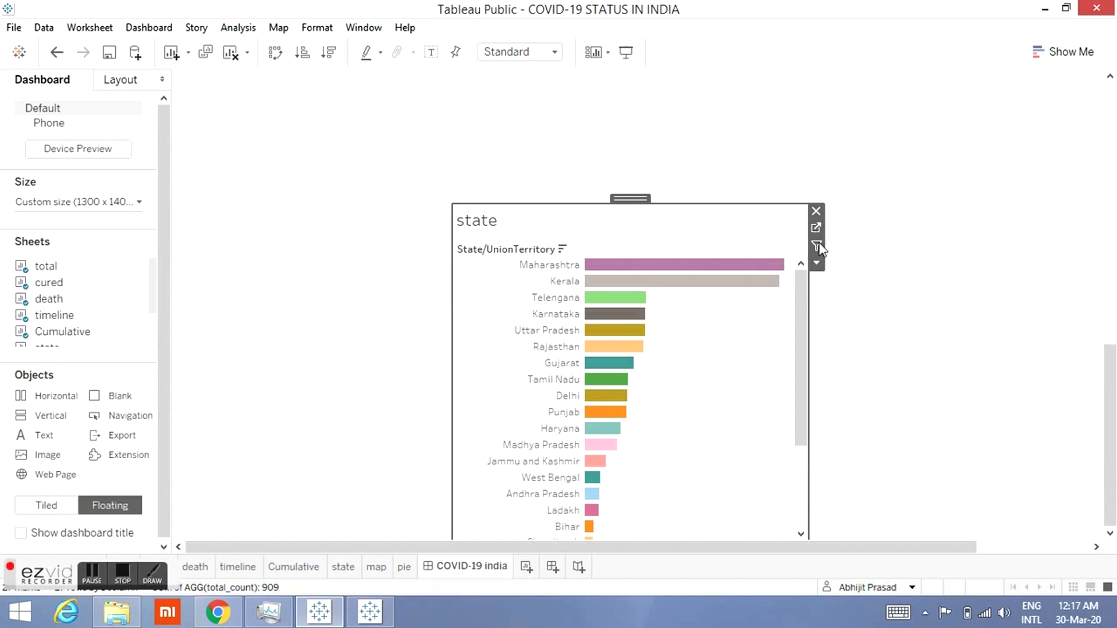
left_click(816, 262)
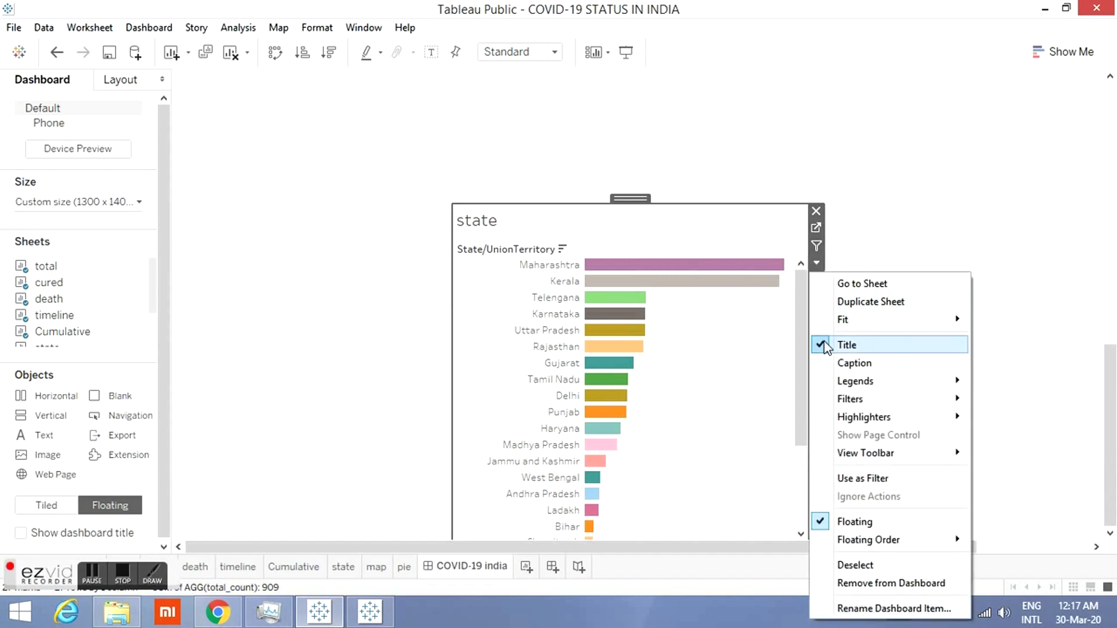
left_click(820, 344)
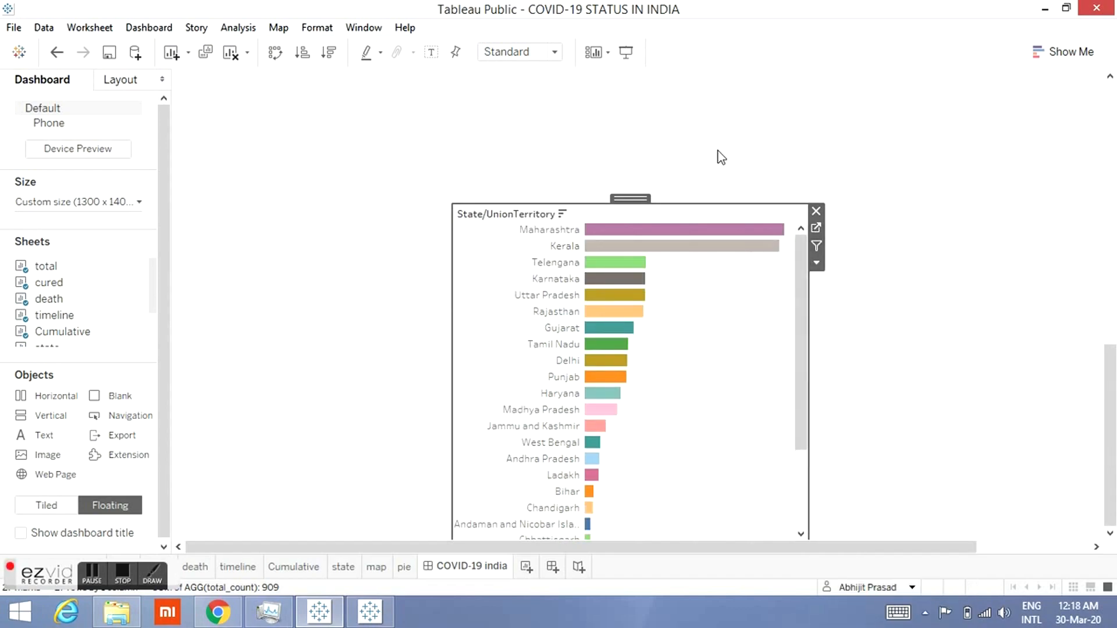
Step: Move the state sheet higher toward the timeline chart
left_click_drag(692, 204, 683, 71)
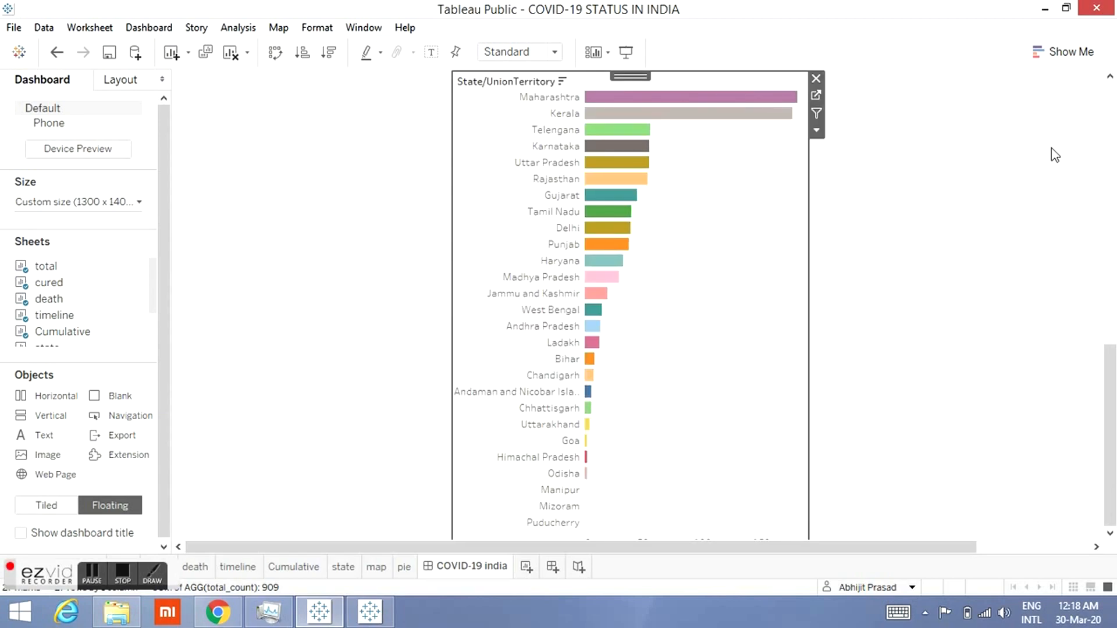
left_click(1110, 77)
left_click(1111, 76)
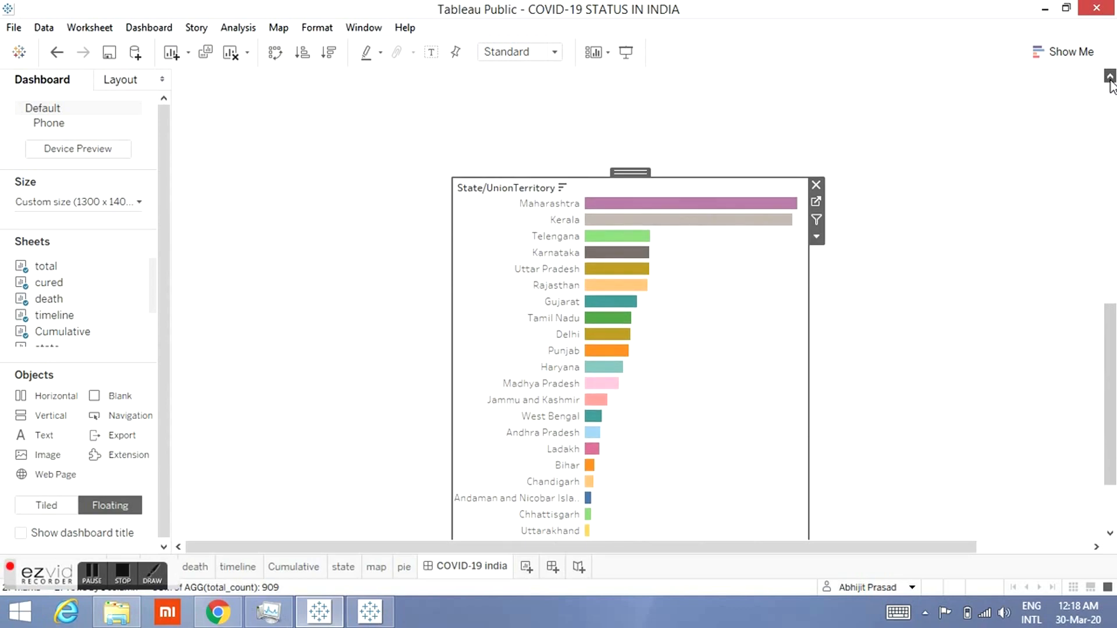
left_click(1110, 76)
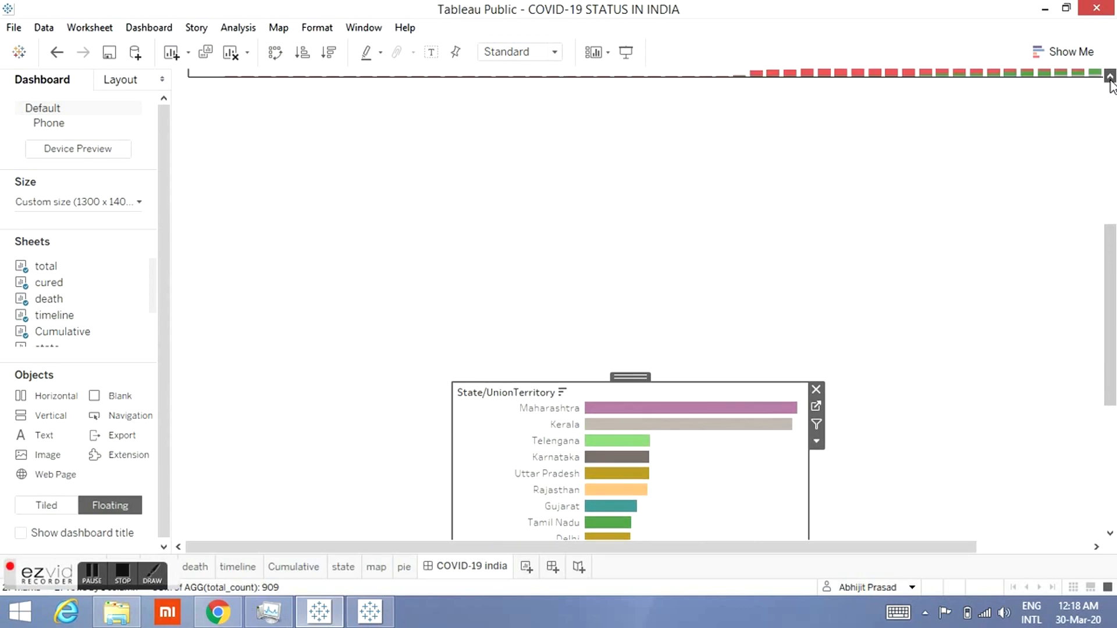
Step: Move the state sheet to the right side of the dashboard beneath the timeline chart
left_click(1110, 76)
left_click_drag(816, 197, 977, 144)
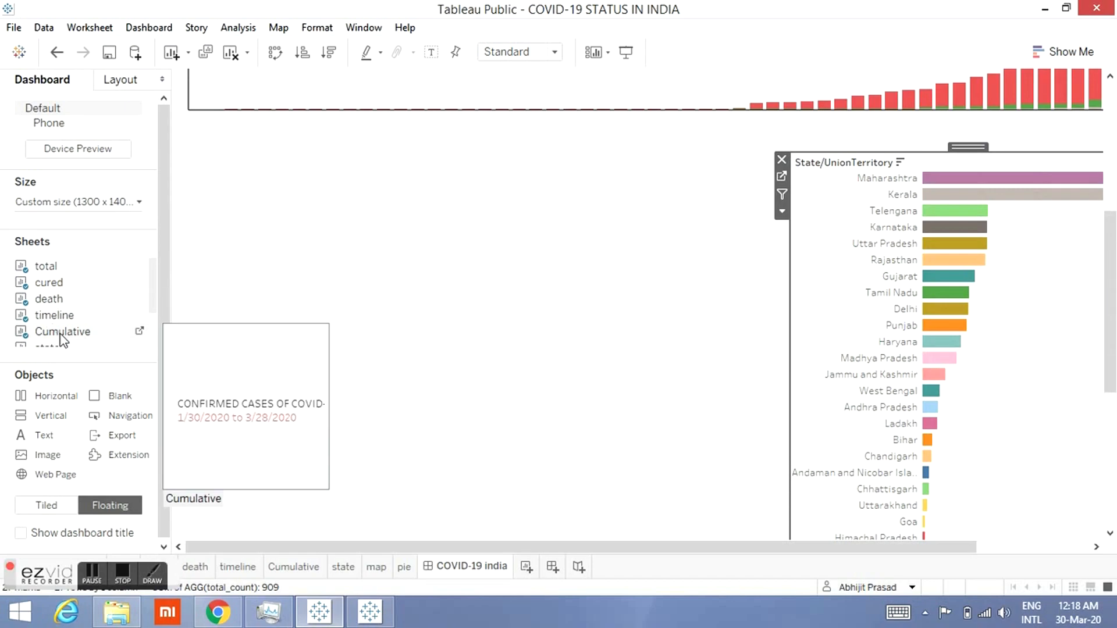
Step: Add the map sheet to the dashboard as a floating item and remove its total_count size legend
left_click_drag(152, 300, 226, 294)
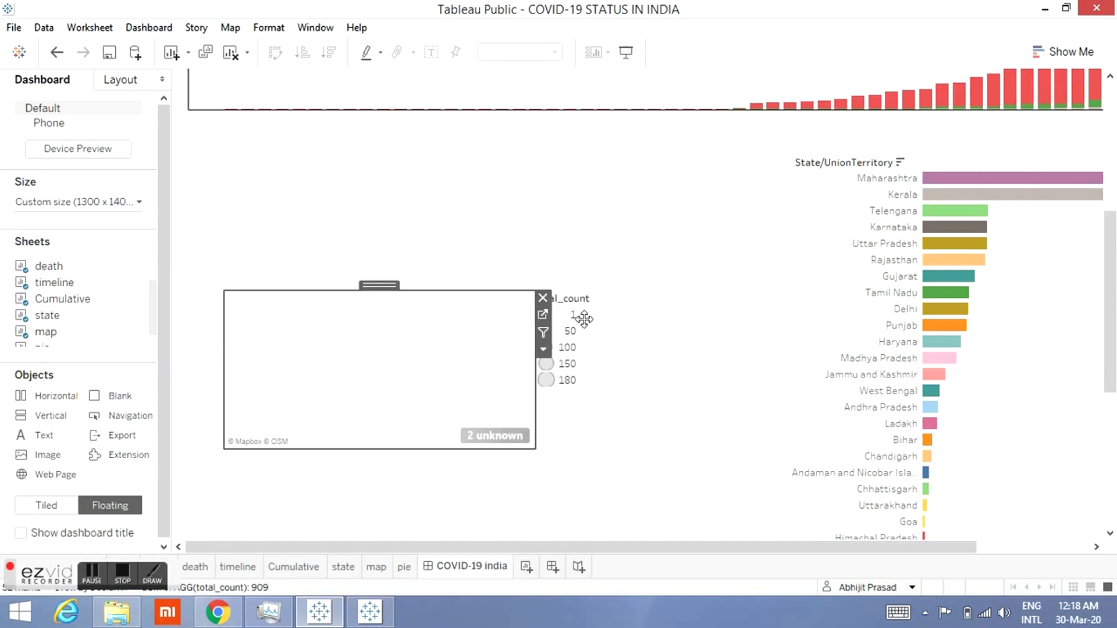
left_click(610, 385)
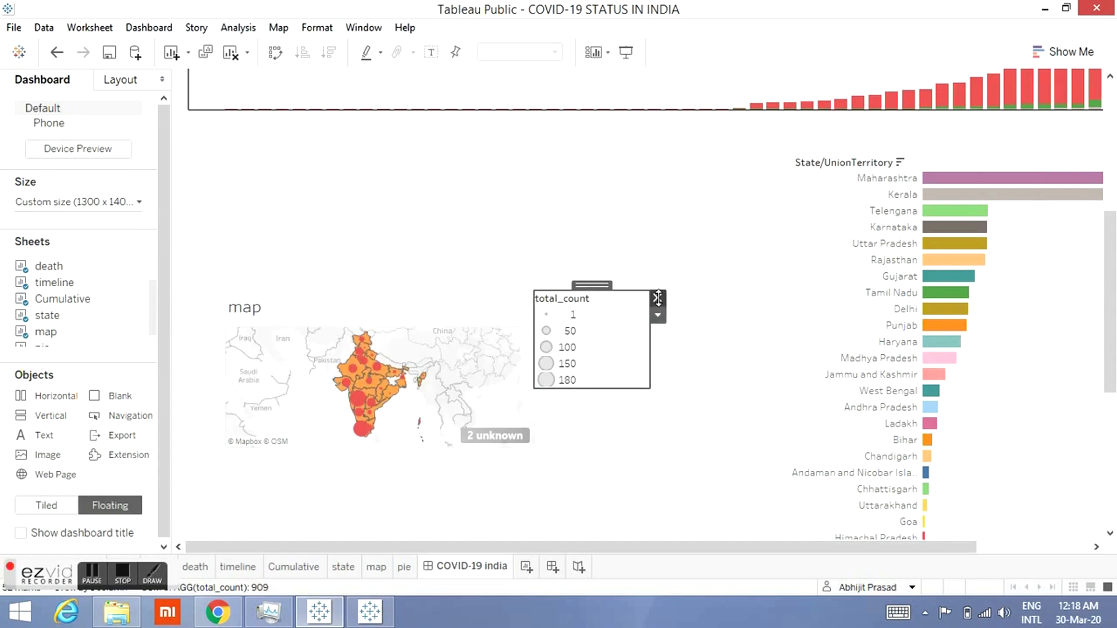
left_click(657, 298)
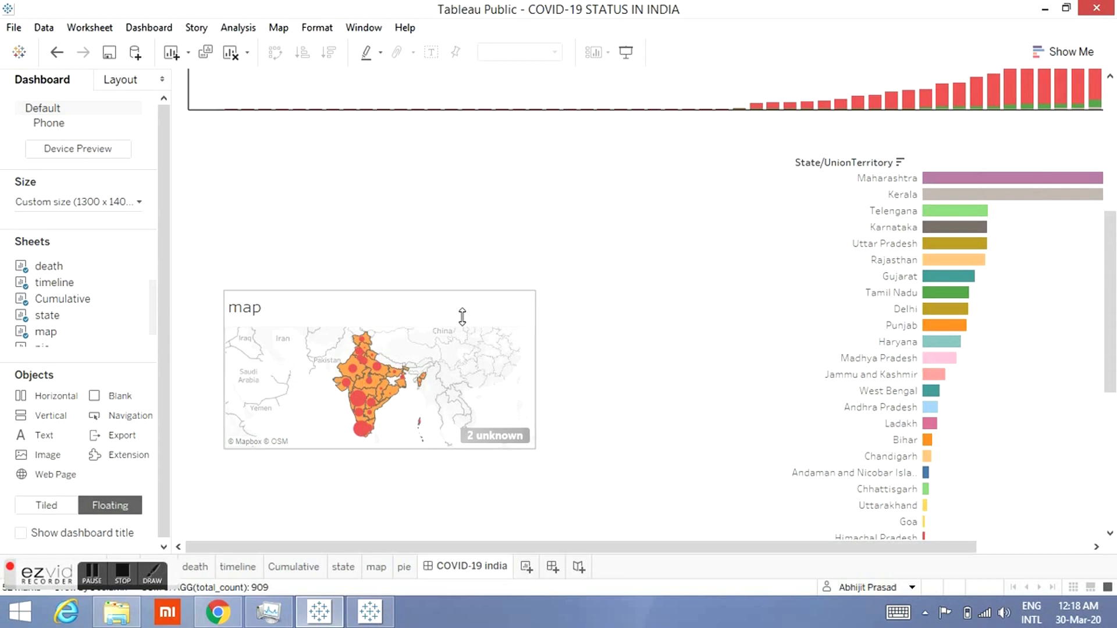
Step: Hide the title of the map sheet on the dashboard
left_click(518, 317)
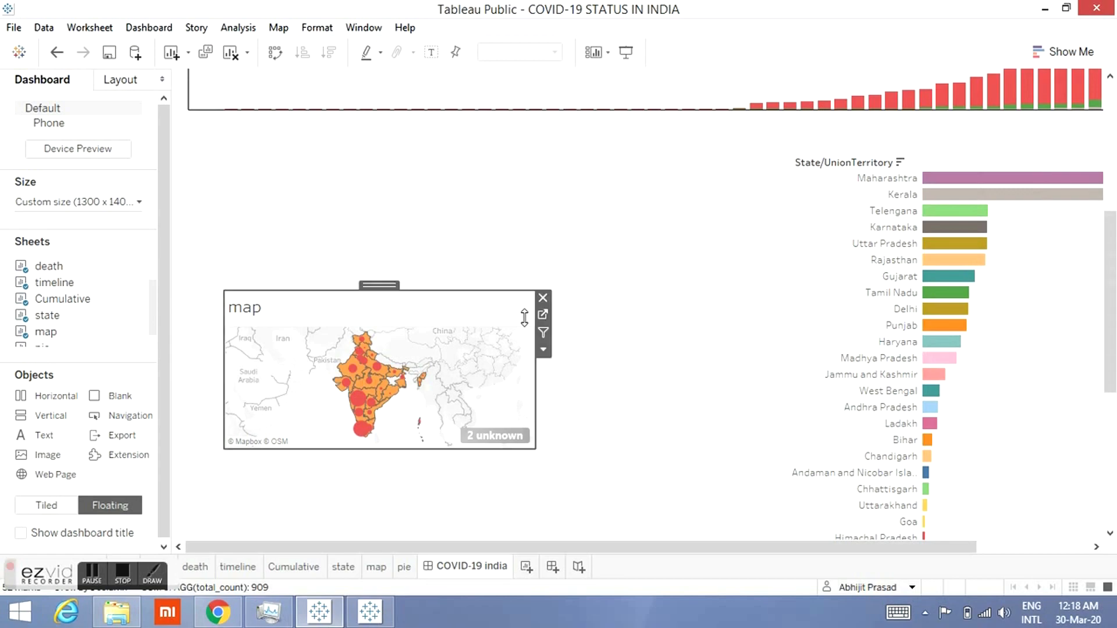
left_click(544, 351)
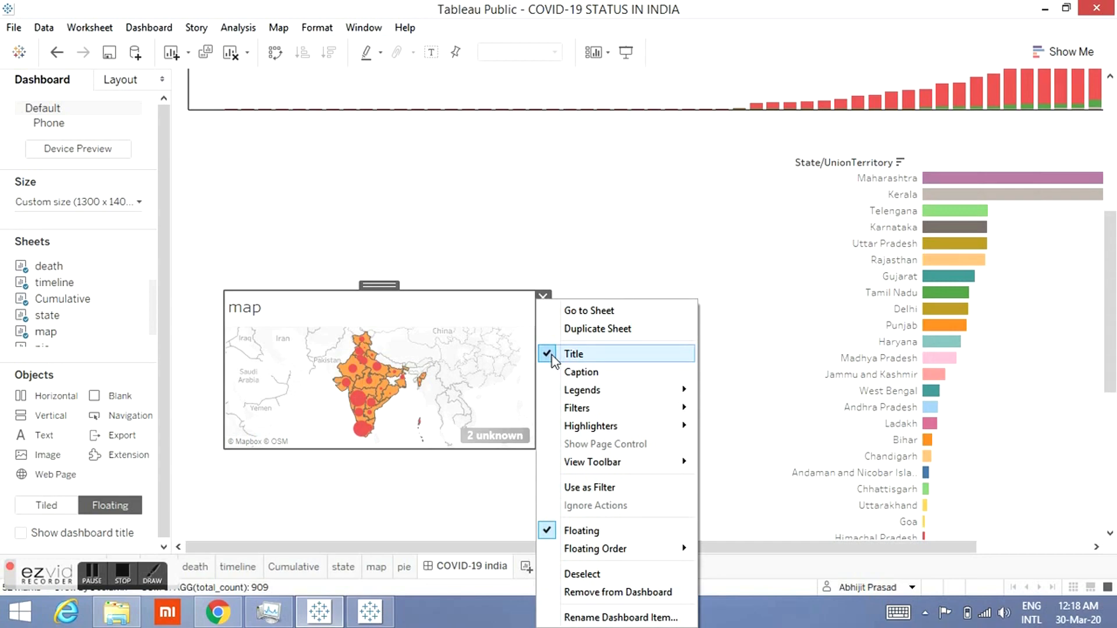
left_click(552, 356)
Step: Move the map up directly beneath the timeline chart and enlarge it by widening and lengthening it
left_click_drag(327, 155, 334, 110)
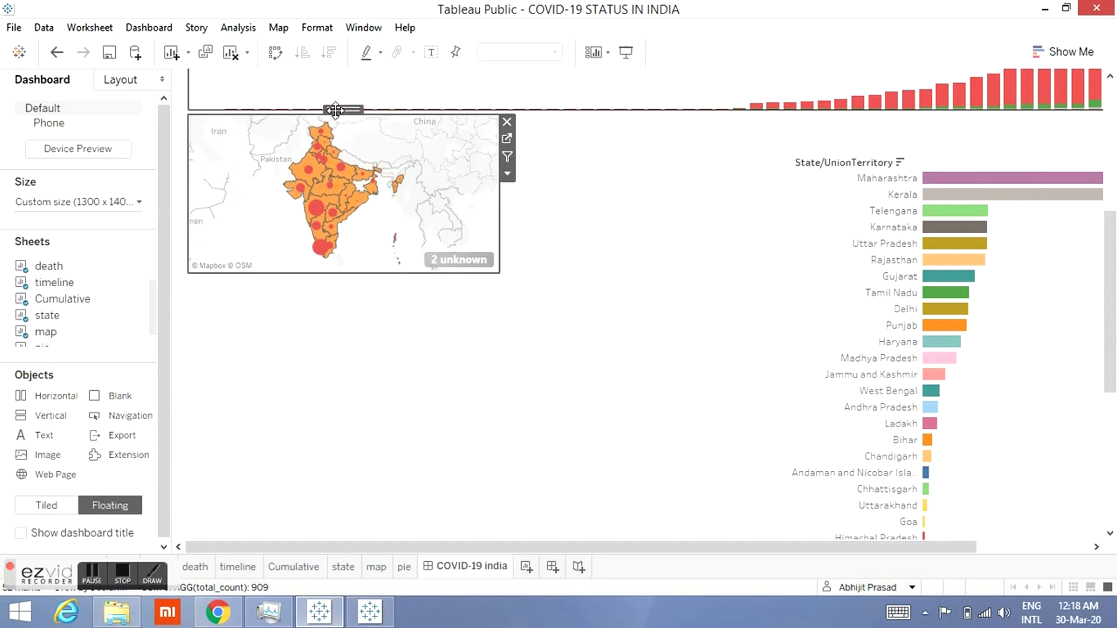
left_click_drag(501, 234, 662, 234)
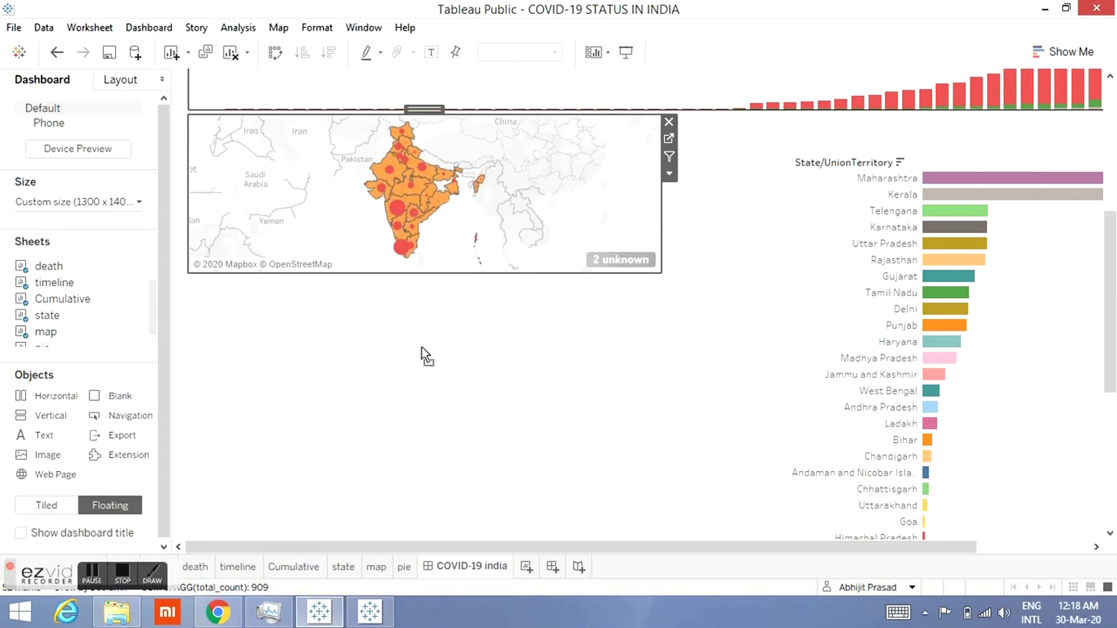
left_click_drag(421, 348, 418, 526)
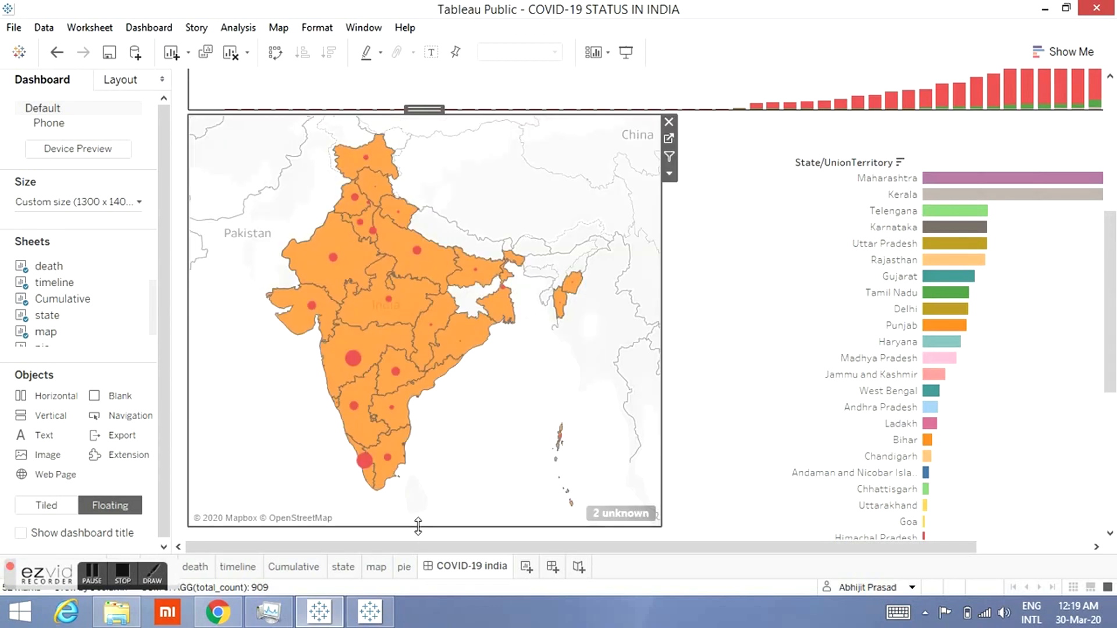
Step: Extend the map slightly further down by pulling its bottom edge
left_click(1109, 533)
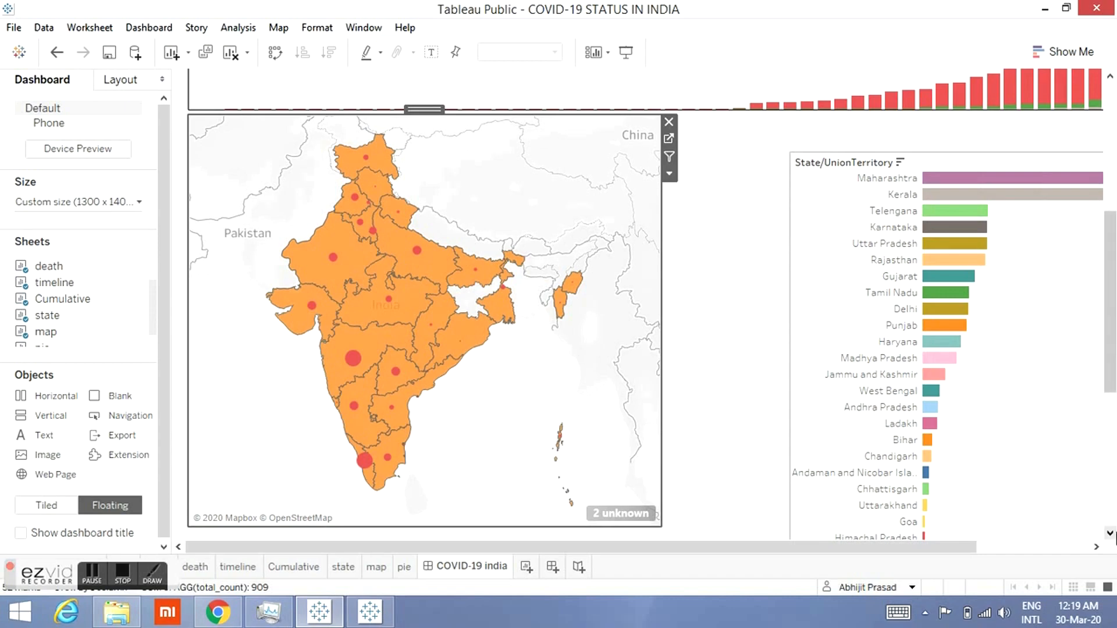
left_click(1111, 533)
left_click(1111, 533)
left_click(1112, 533)
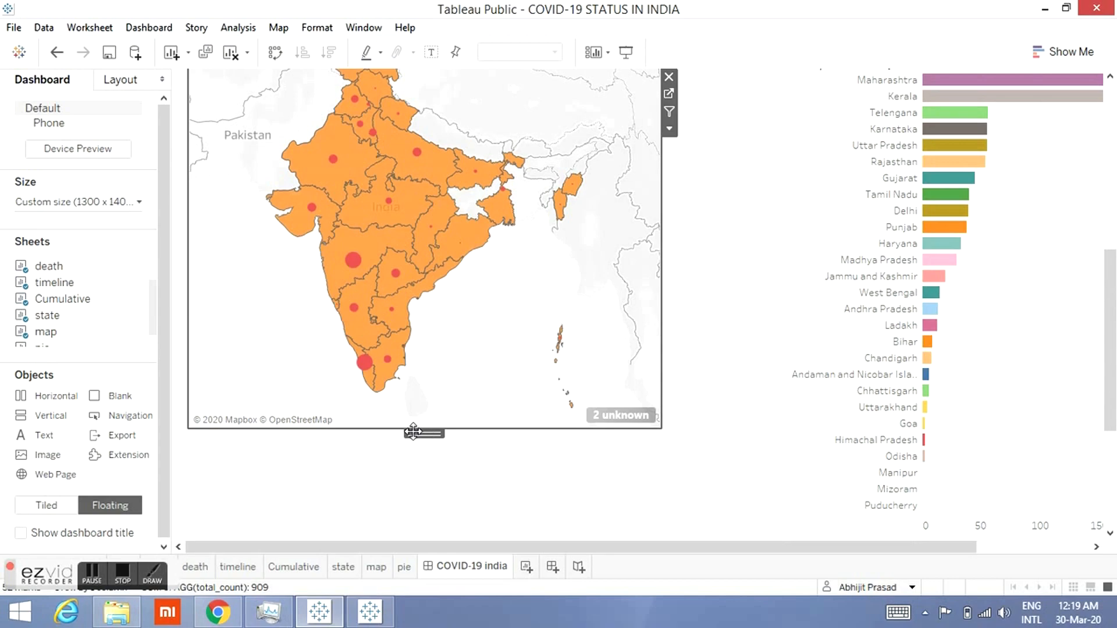
left_click_drag(423, 428, 423, 460)
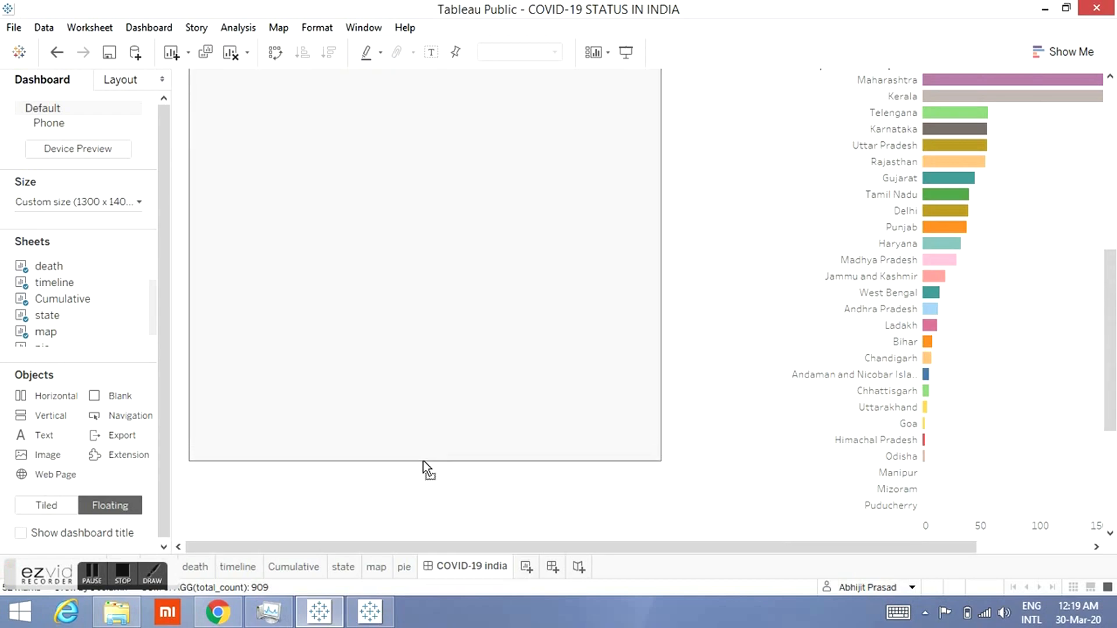
Step: Open the state worksheet from the dashboard and hide the total_count axis header
left_click(1112, 78)
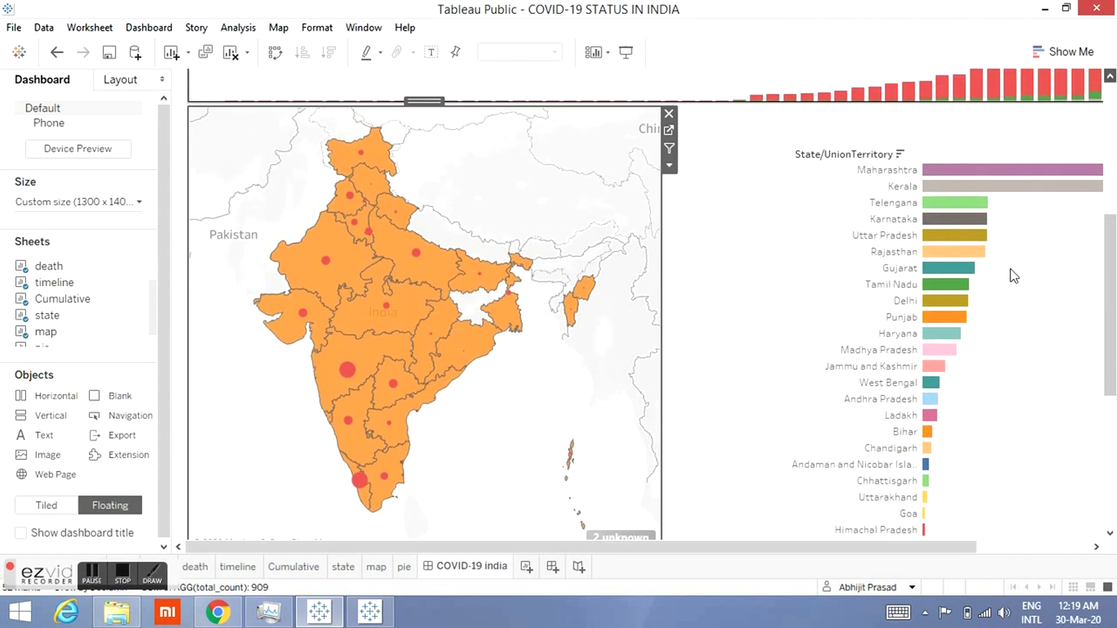
left_click_drag(1111, 279, 1114, 506)
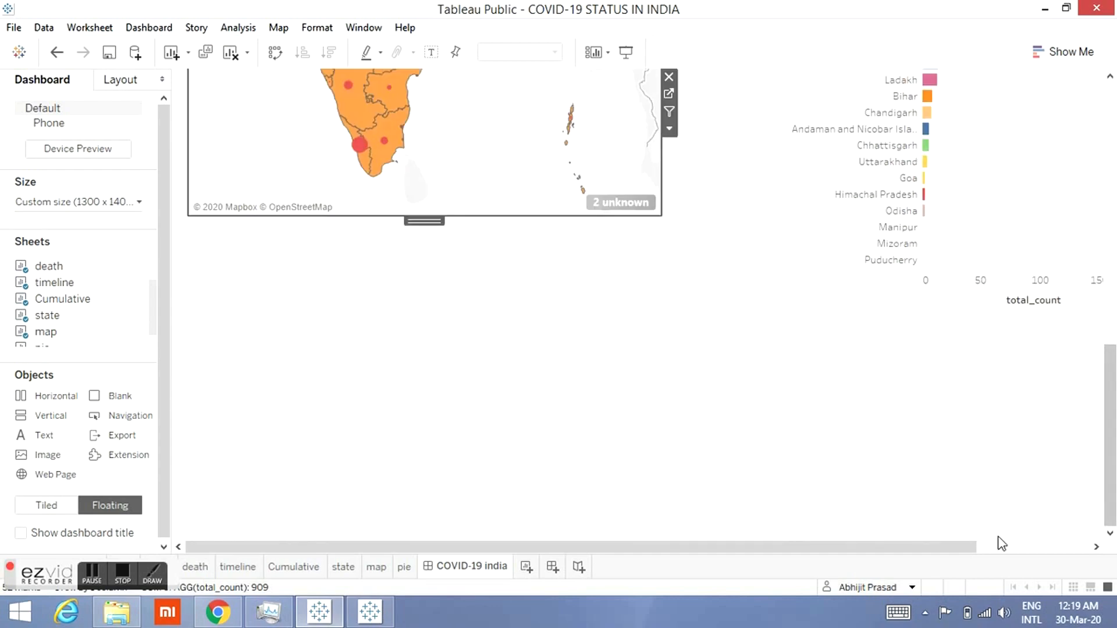
left_click(1016, 549)
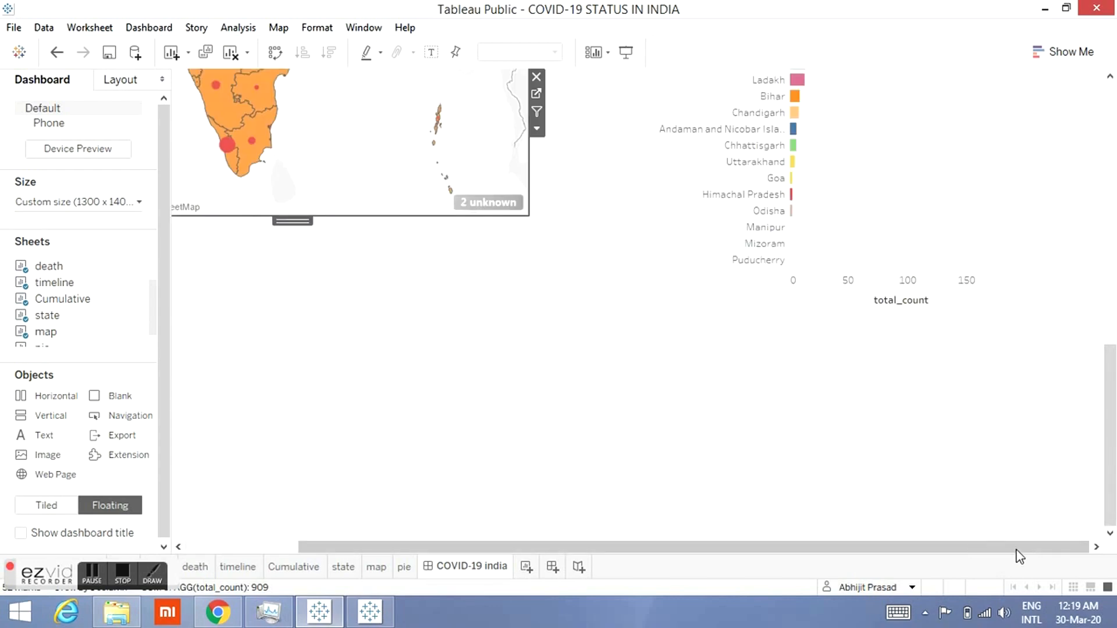
left_click(1112, 153)
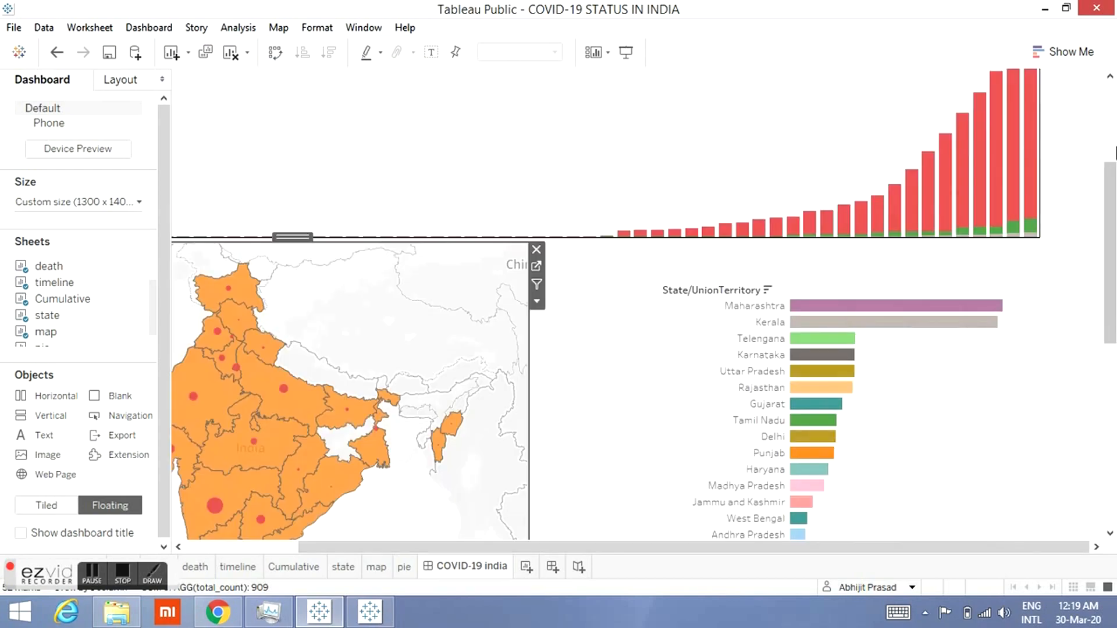
left_click(942, 413)
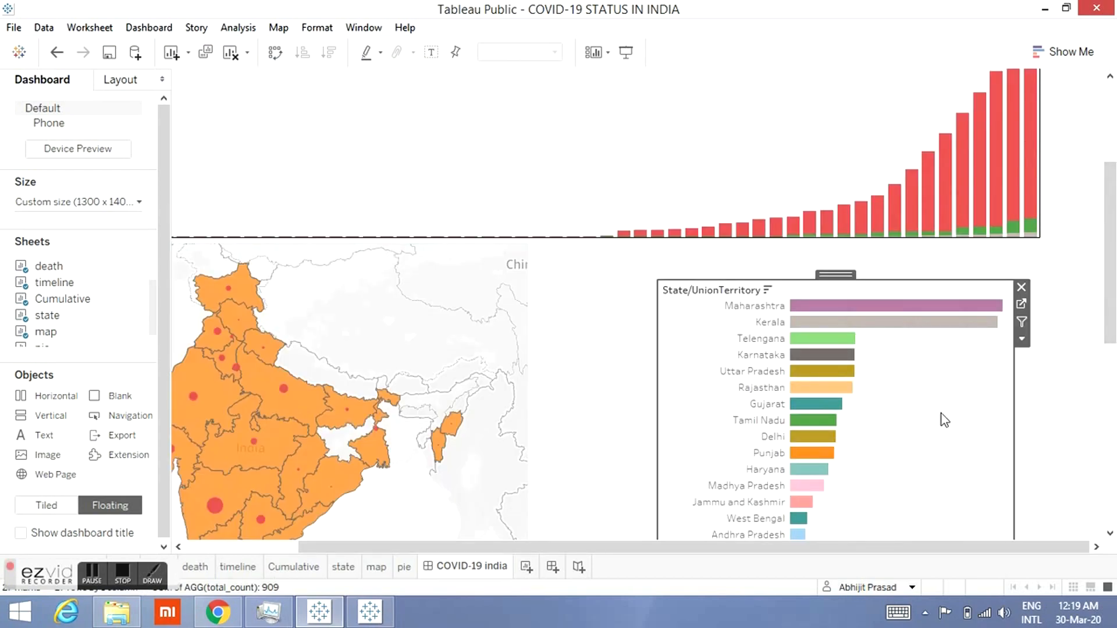
left_click(1022, 305)
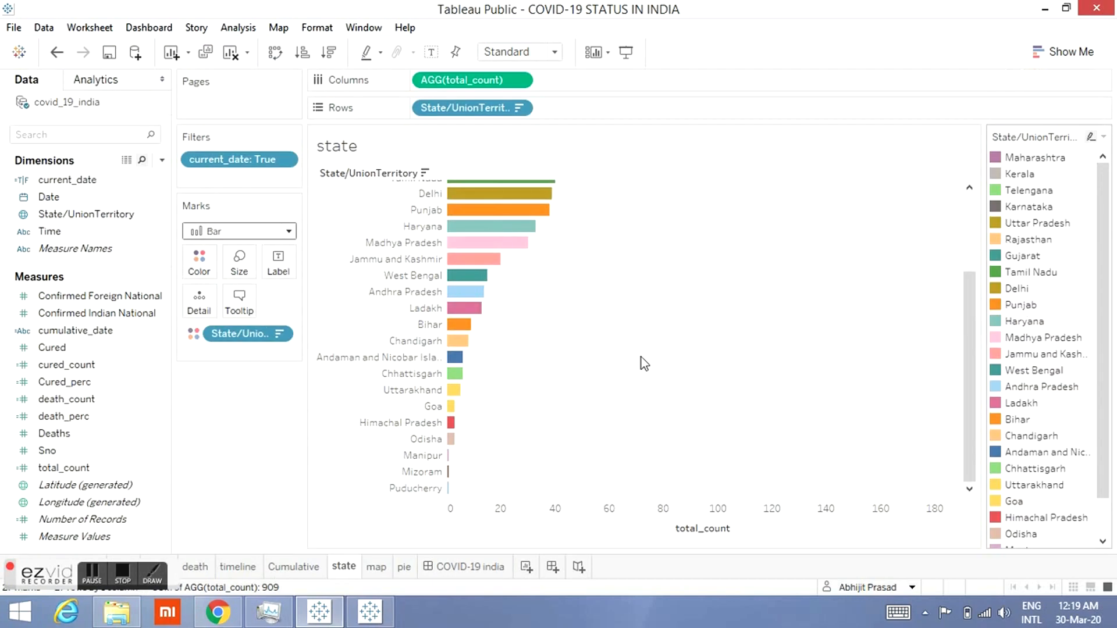
right_click(463, 110)
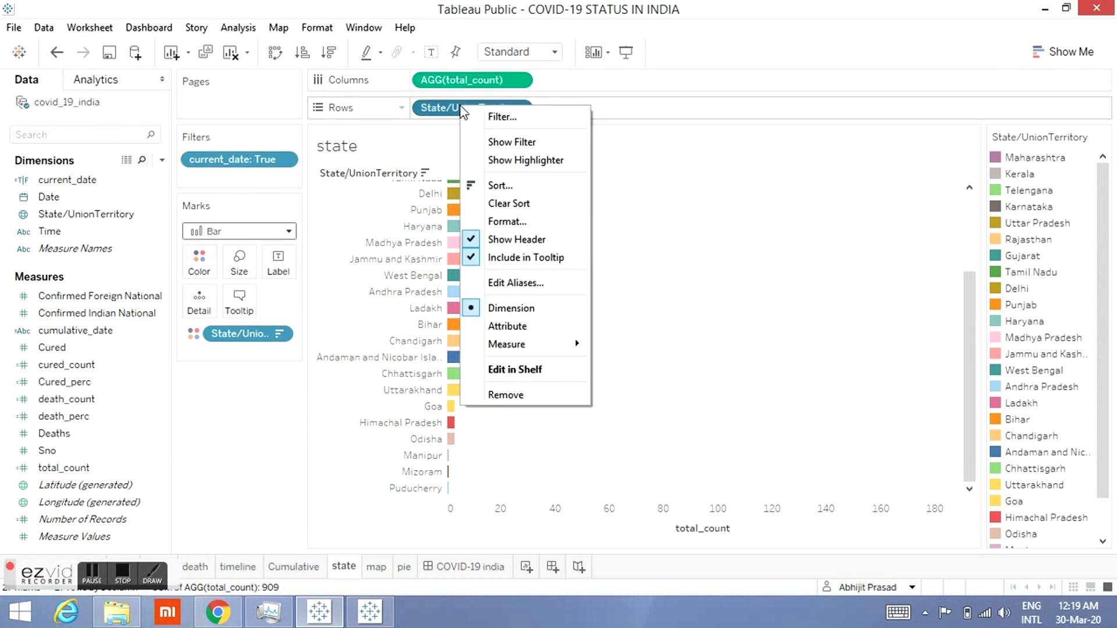
right_click(471, 85)
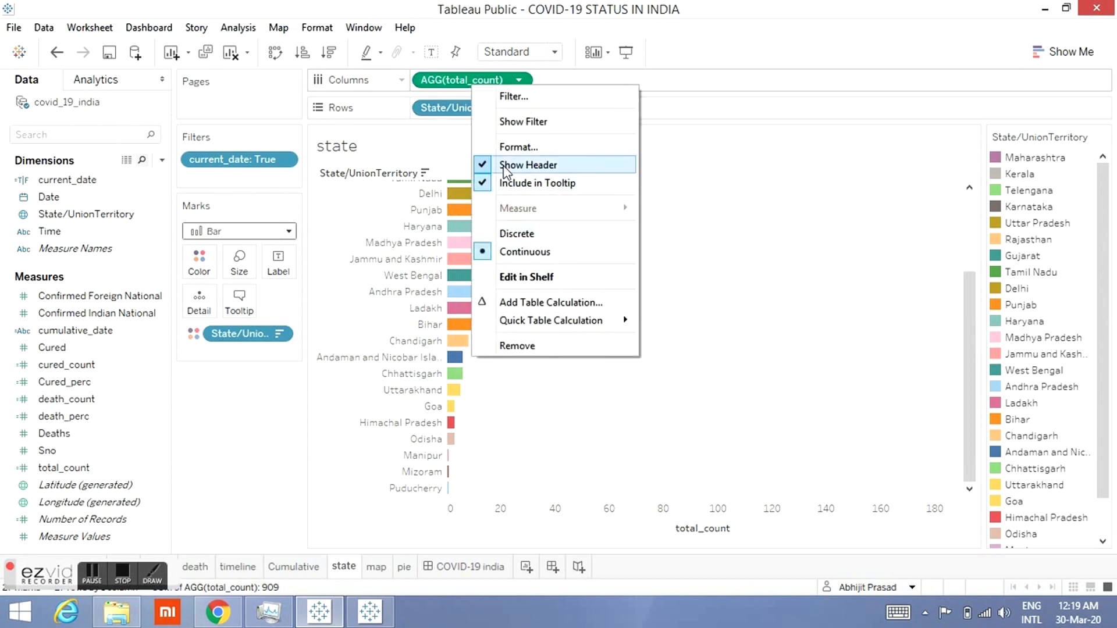
left_click(503, 168)
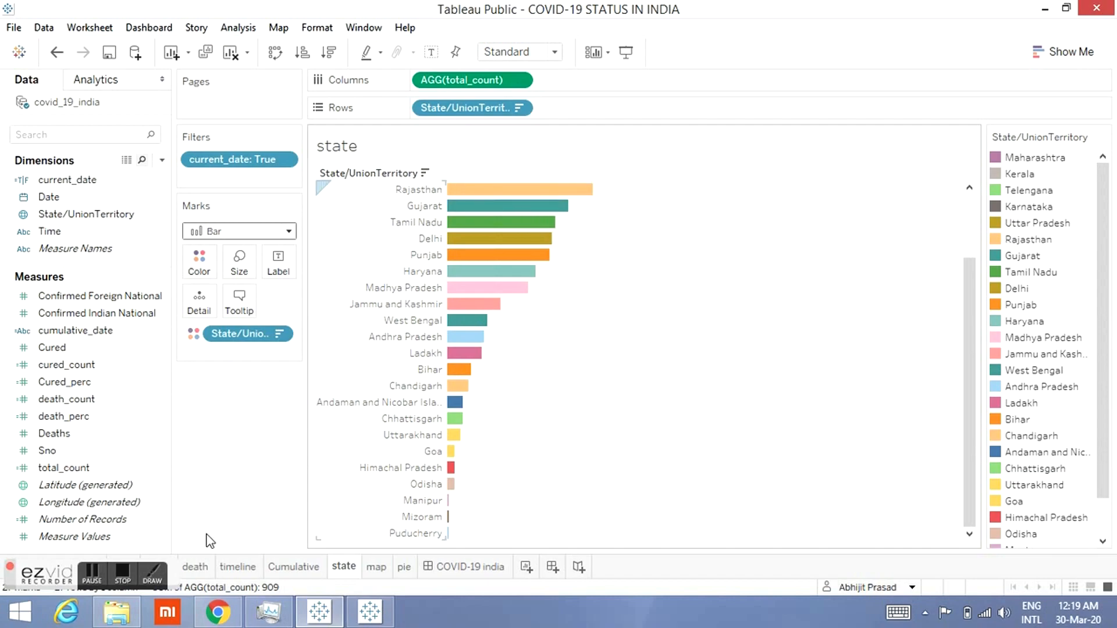
Step: Return to the dashboard, place the state sheet beside the map, widen it and shorten its height
left_click(447, 568)
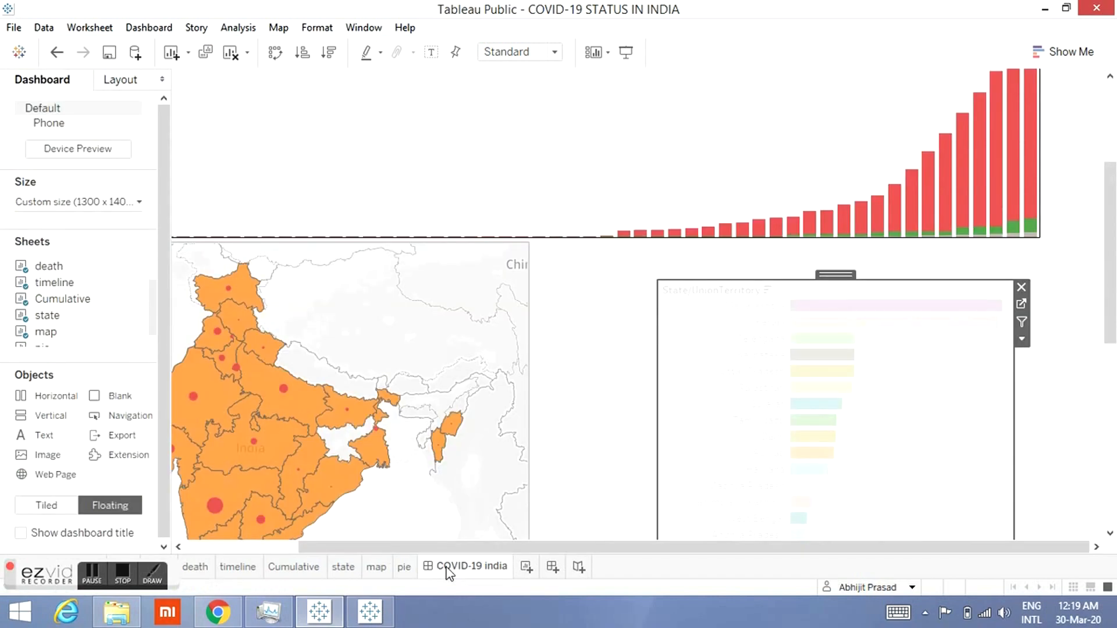
left_click_drag(837, 274, 703, 236)
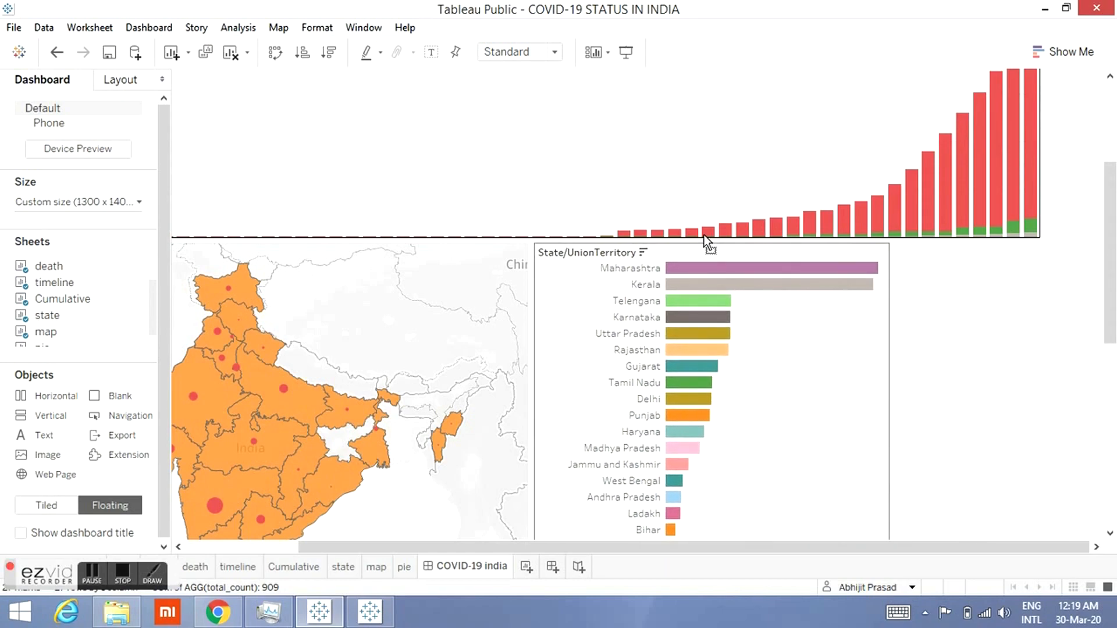
left_click_drag(887, 361, 1039, 330)
left_click_drag(1115, 233, 1116, 346)
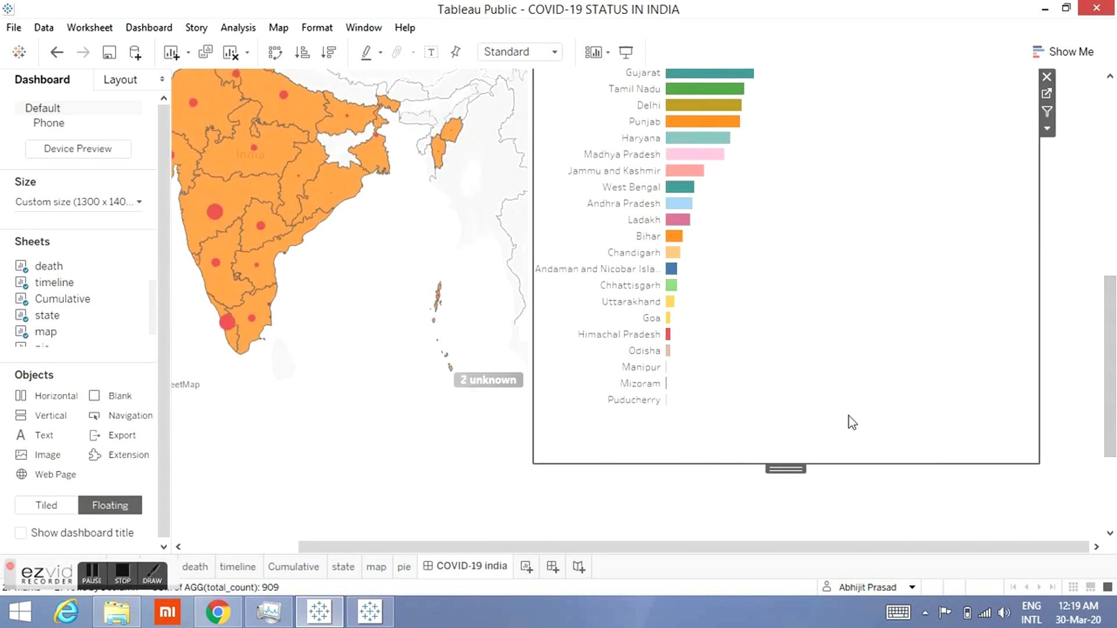
left_click_drag(831, 466, 821, 443)
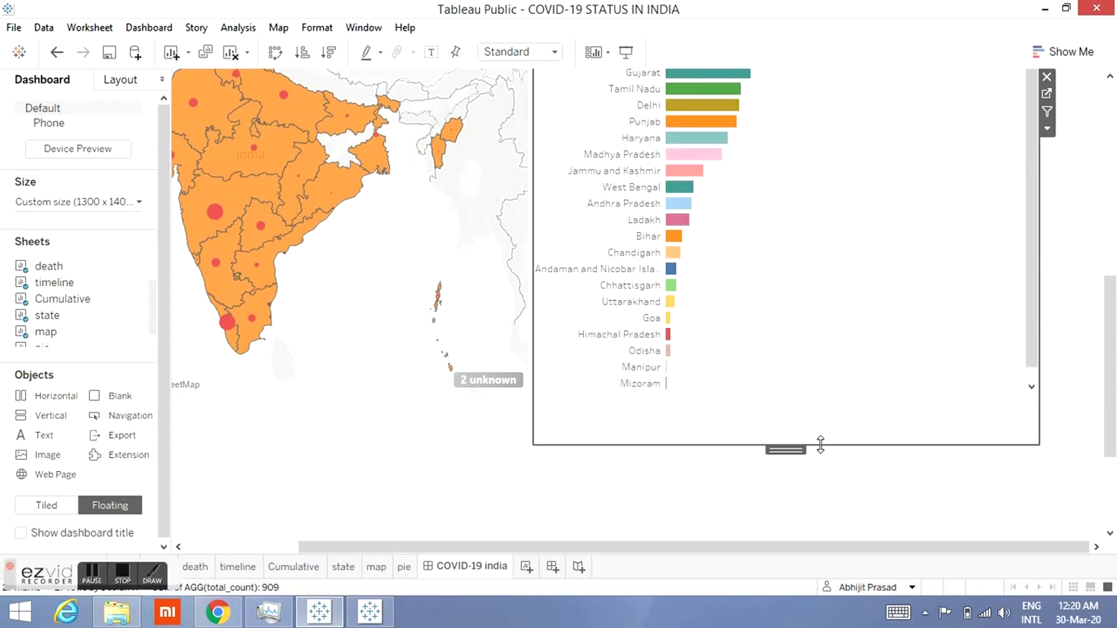
Step: Lengthen the map slightly by pulling down its bottom edge
left_click(453, 390)
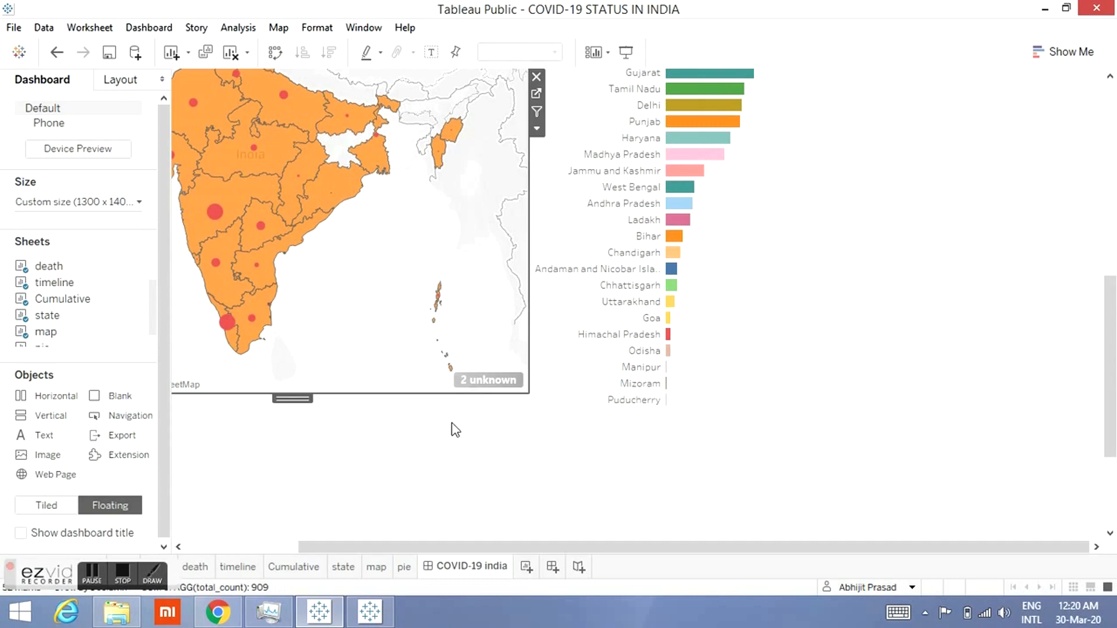
left_click_drag(455, 430, 458, 435)
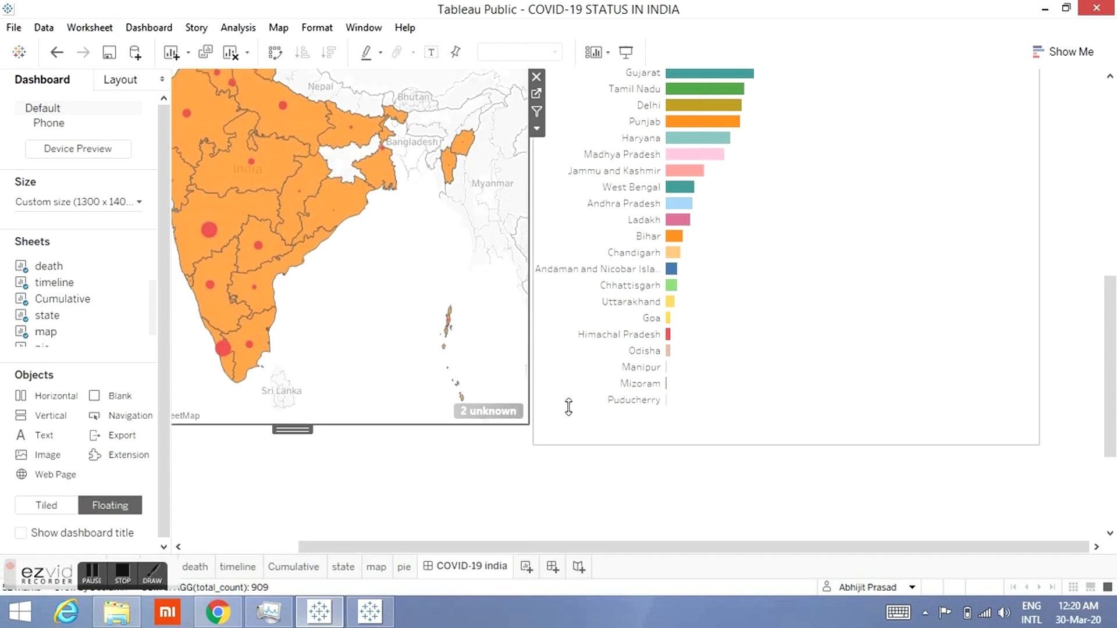
Step: Give the state sheet a solid line border
left_click(591, 406)
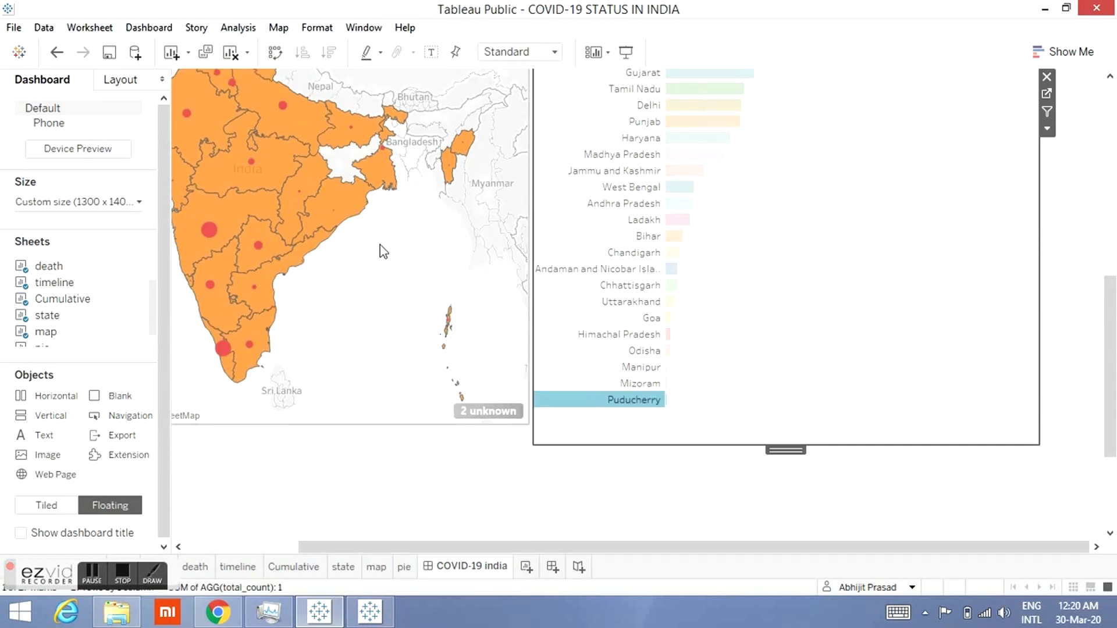
left_click(133, 78)
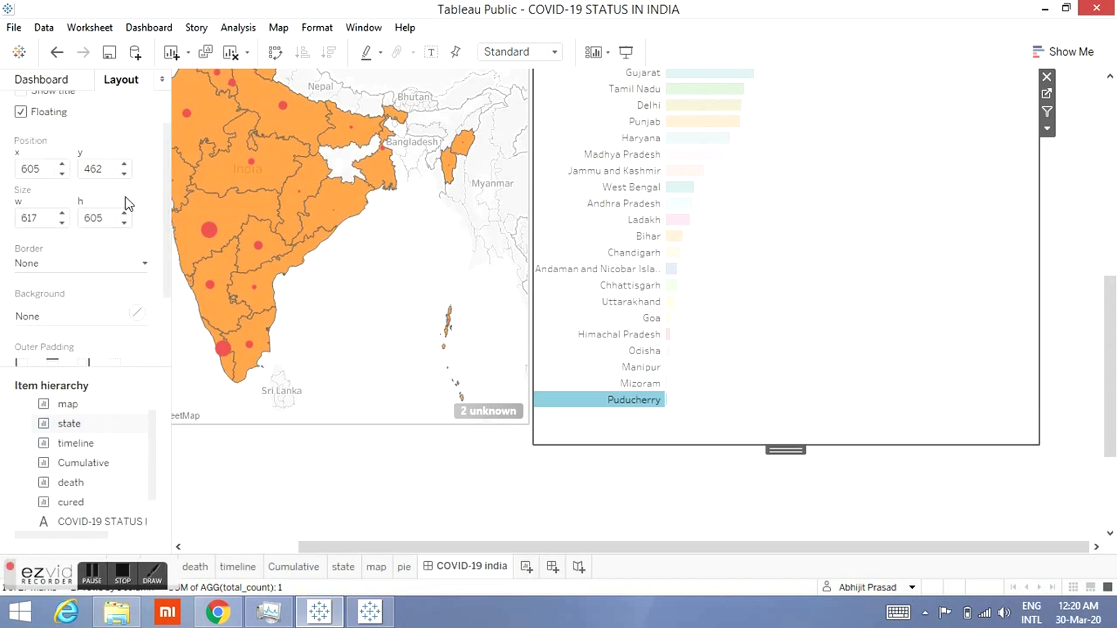
left_click(99, 273)
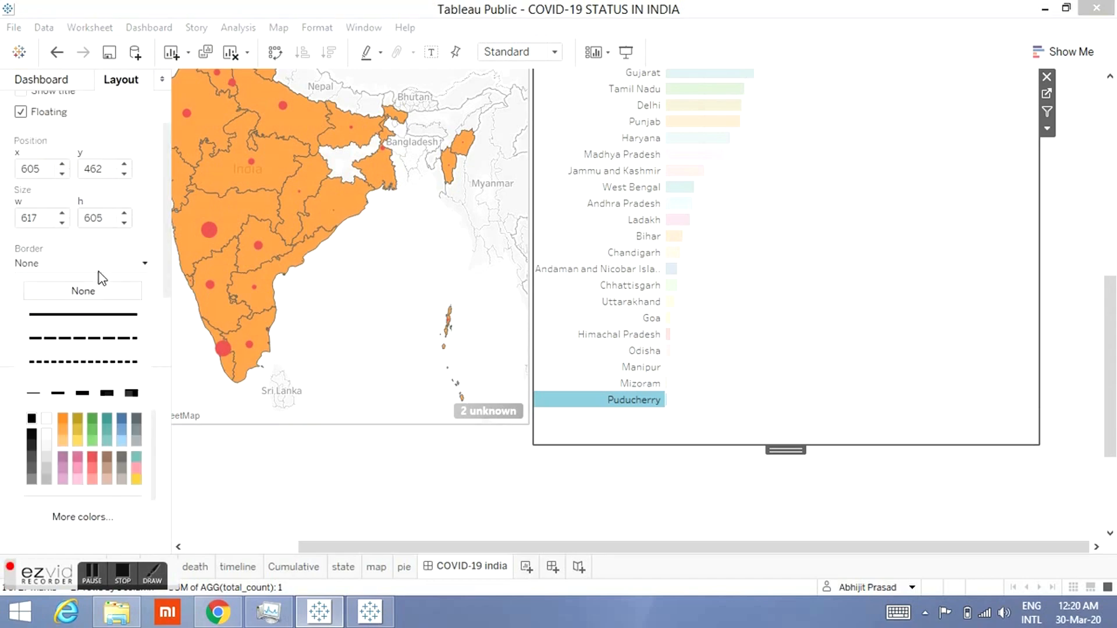
left_click(81, 323)
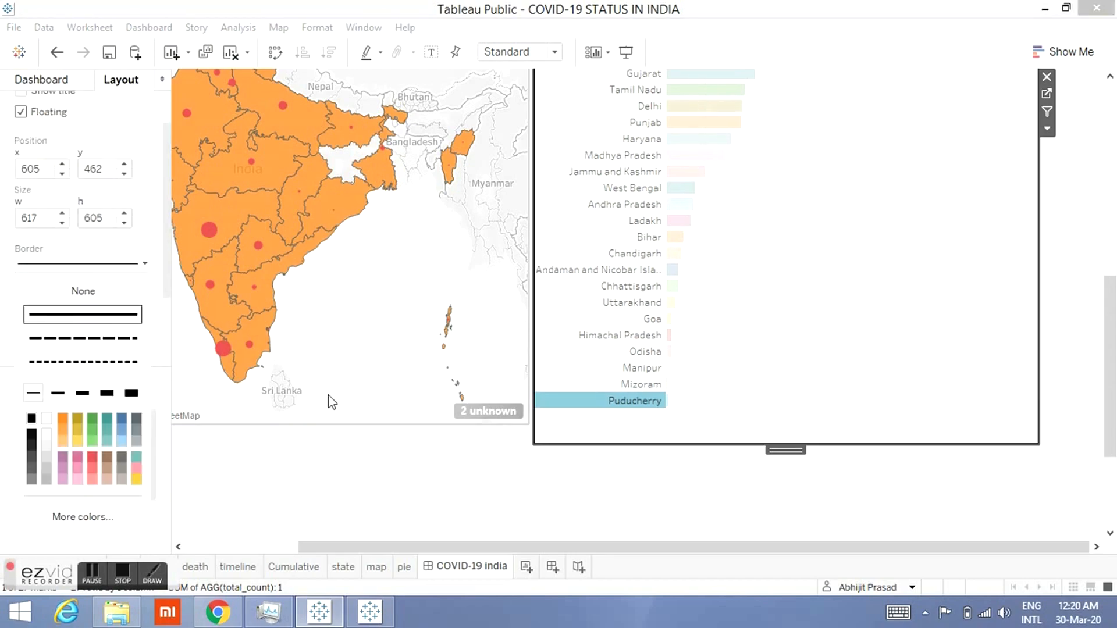
Step: Shorten the state sheet to a height of 583 and align the map's bottom edge with it
left_click(786, 429)
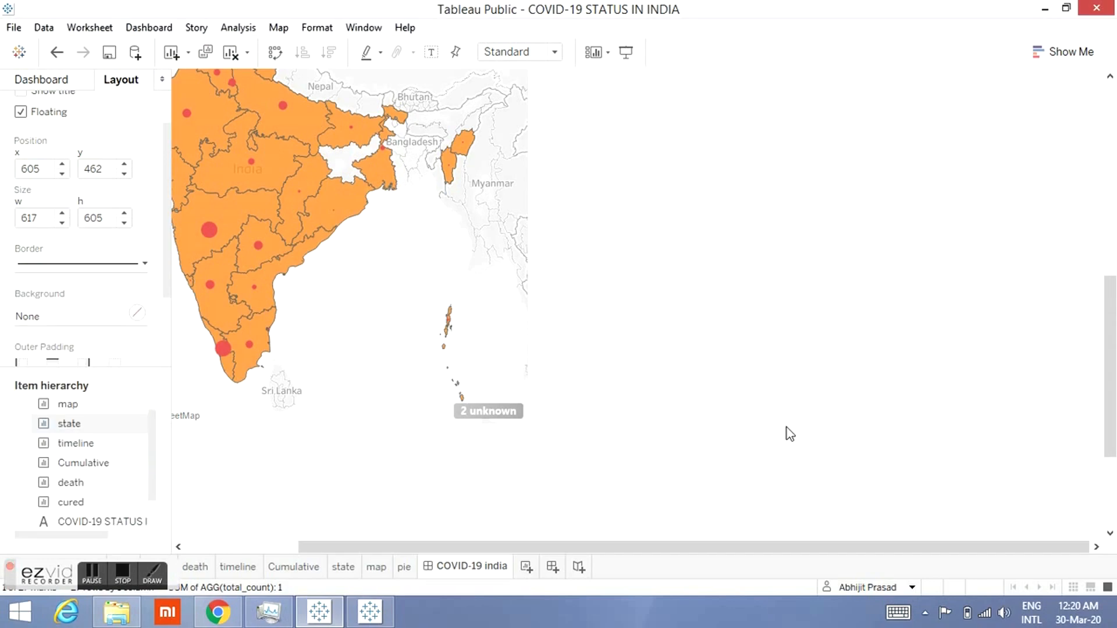
left_click_drag(786, 427, 786, 426)
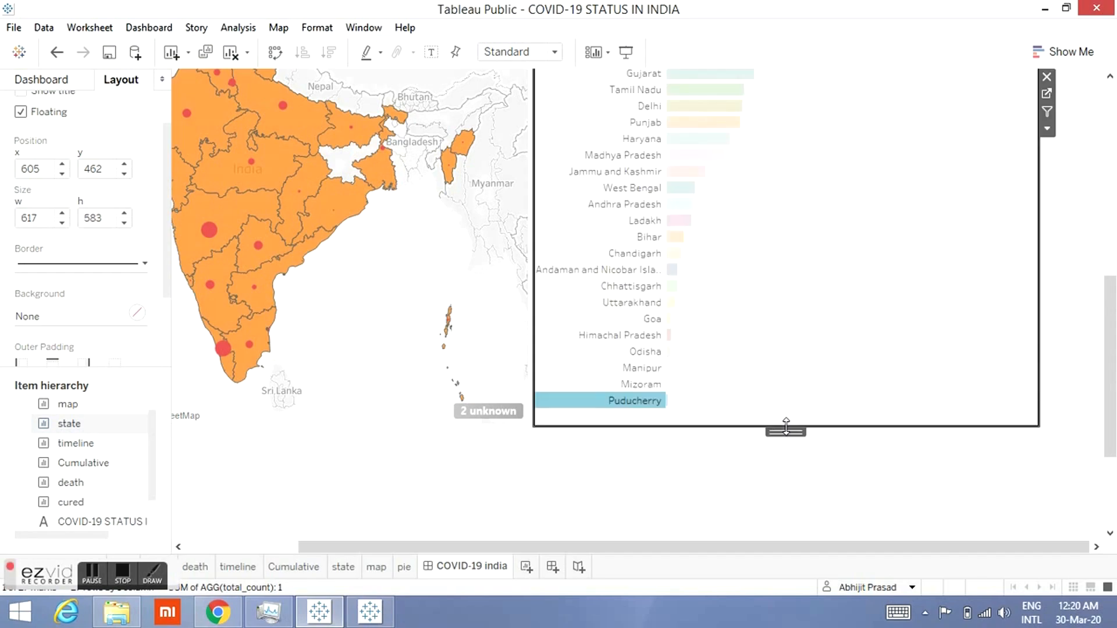
left_click(793, 483)
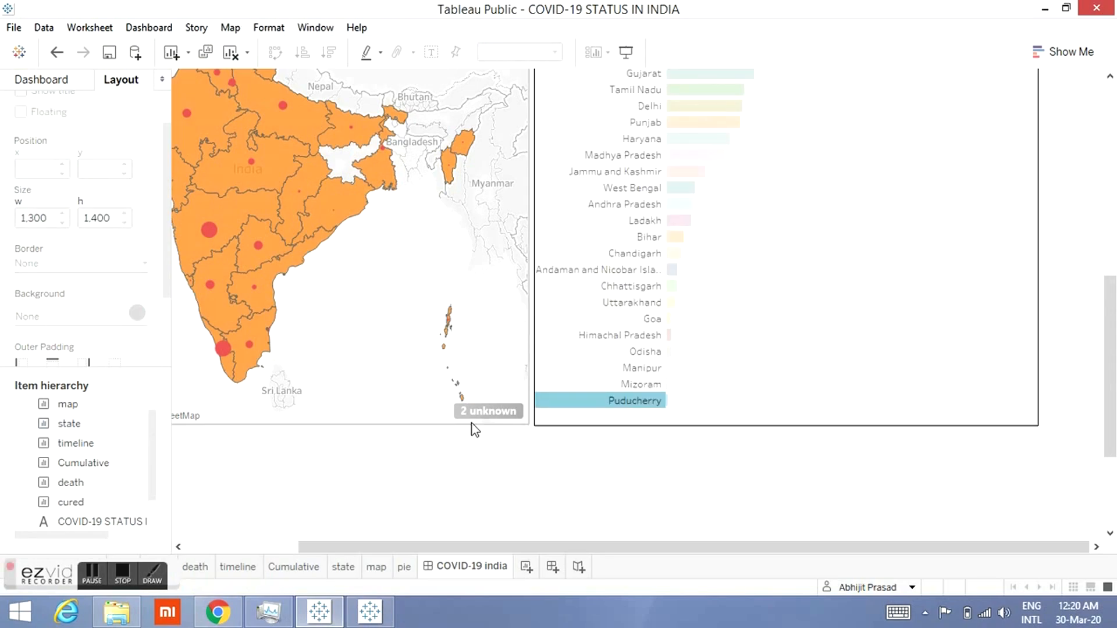
left_click(436, 424)
left_click_drag(436, 425, 436, 427)
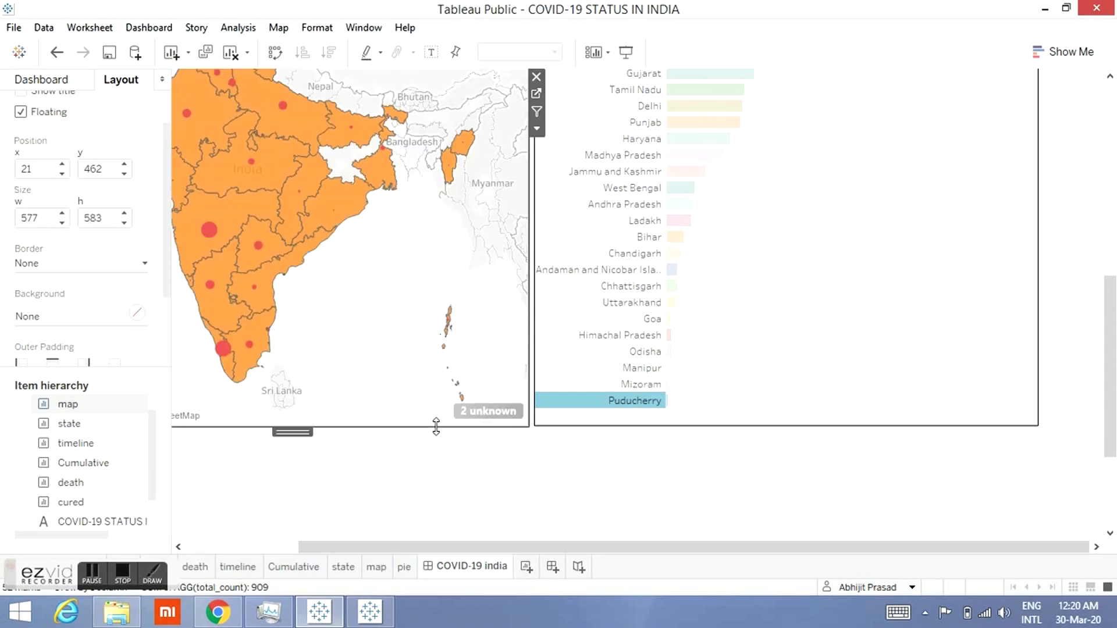
Step: Preview the whole dashboard in presentation mode, scrolling through it from title to bottom
left_click(1115, 131)
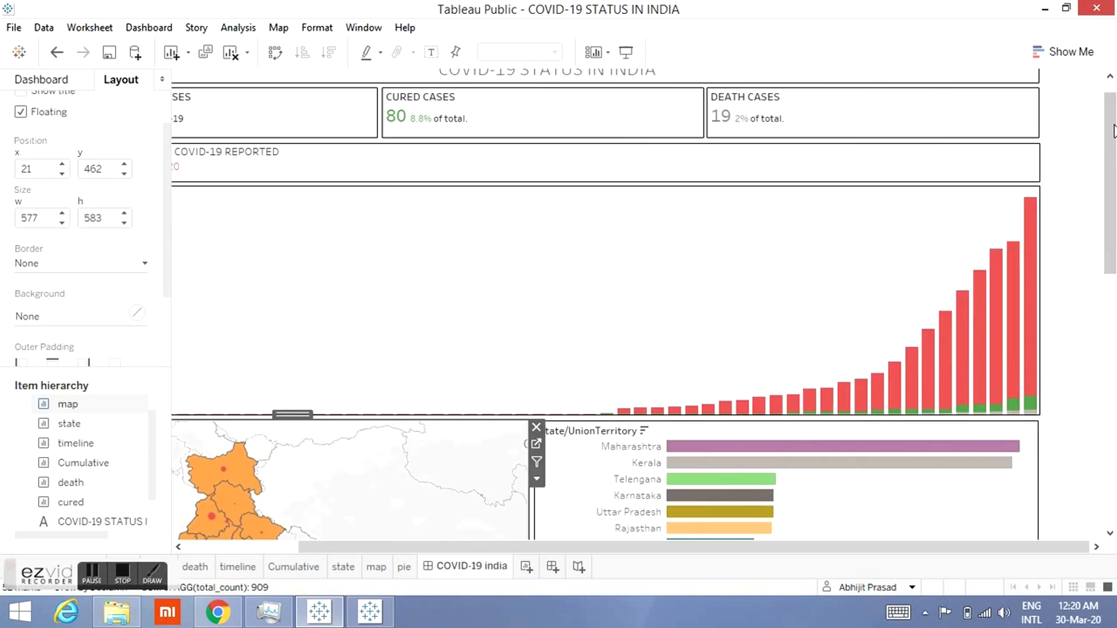
left_click_drag(1115, 157, 1116, 358)
left_click(1115, 129)
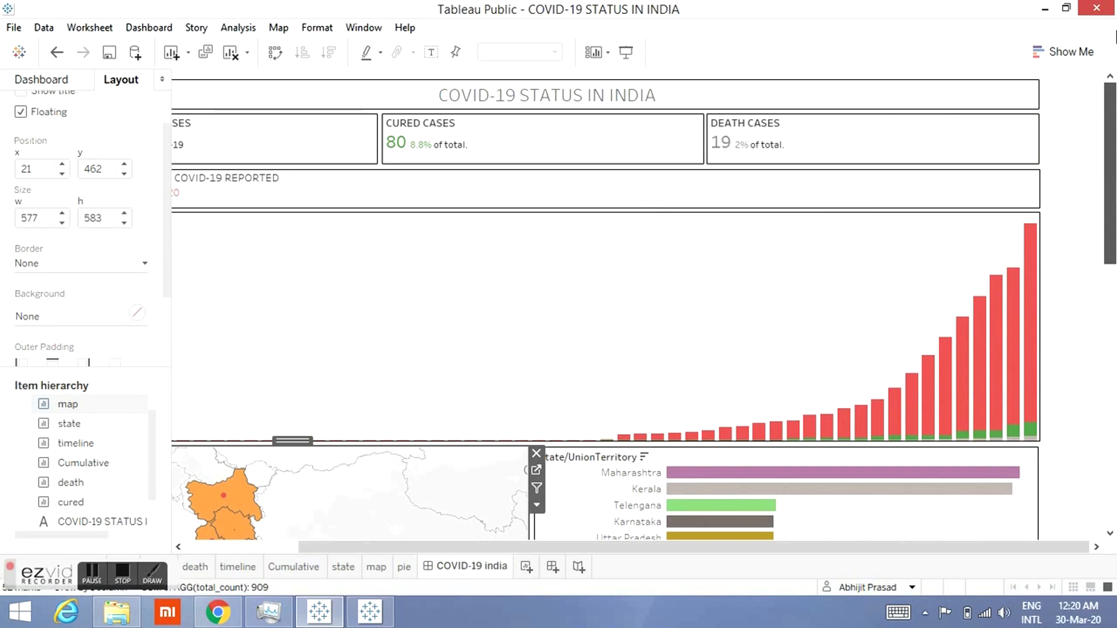
left_click(627, 53)
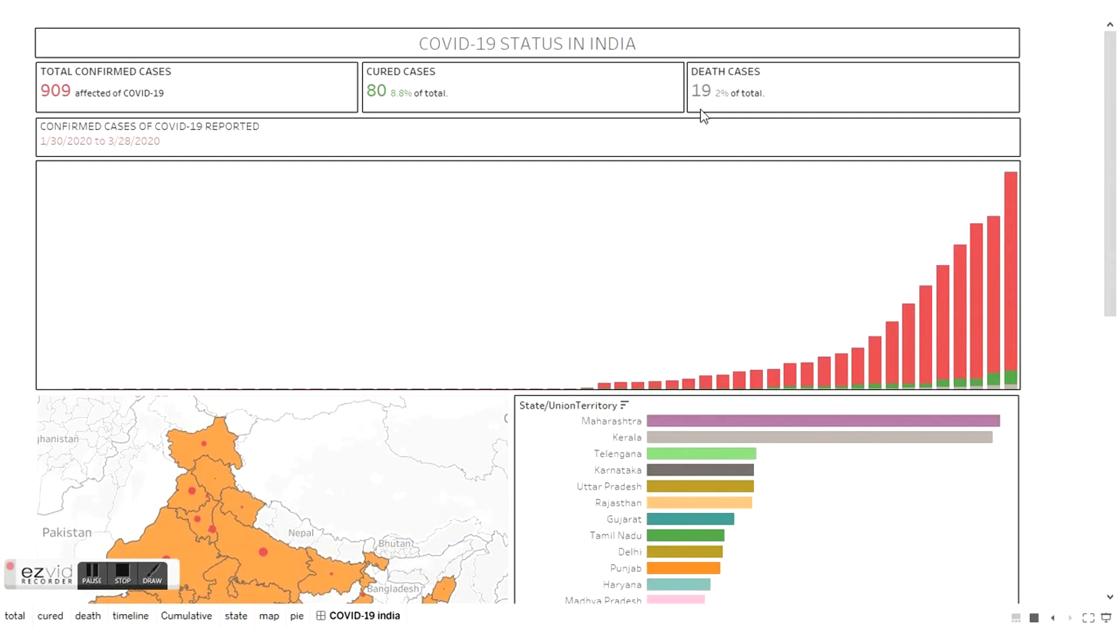
mouse_move(1115, 178)
left_mouse_down()
mouse_move(1115, 383)
mouse_move(1115, 186)
left_mouse_up()
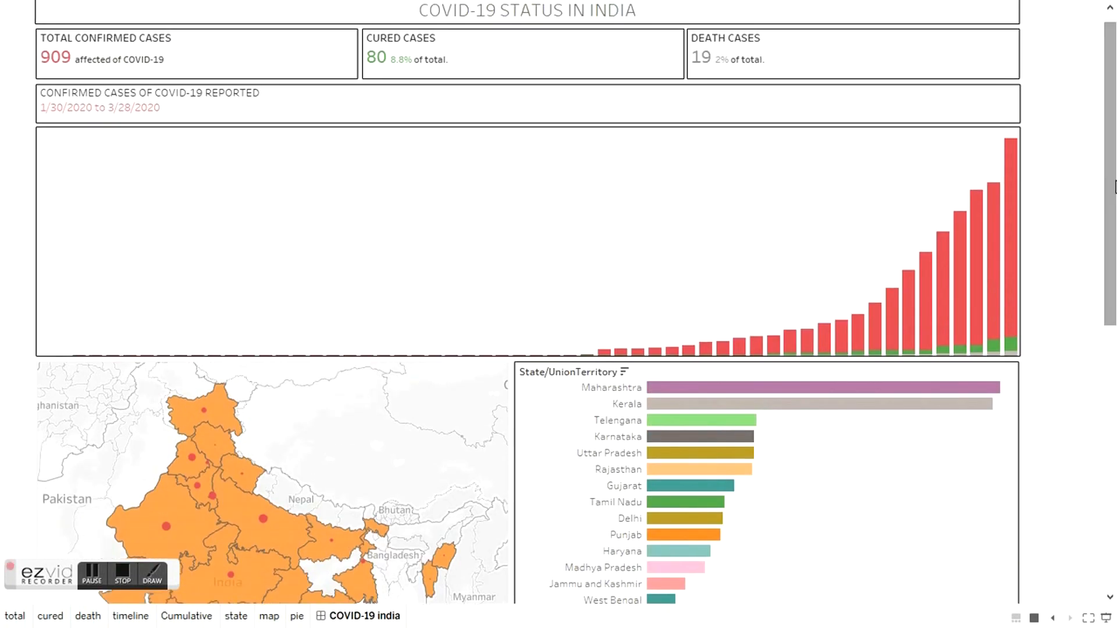
key("Escape")
left_click_drag(1116, 206, 1115, 475)
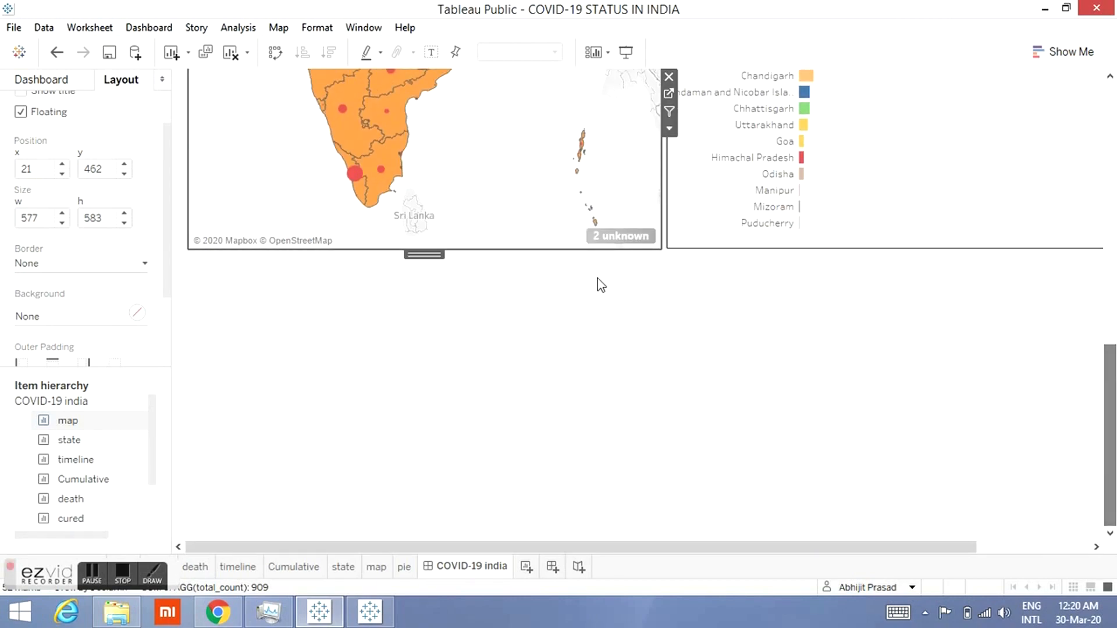
Step: Extend the map downward to a height of about 921 by pulling its bottom edge
left_click_drag(569, 250, 581, 525)
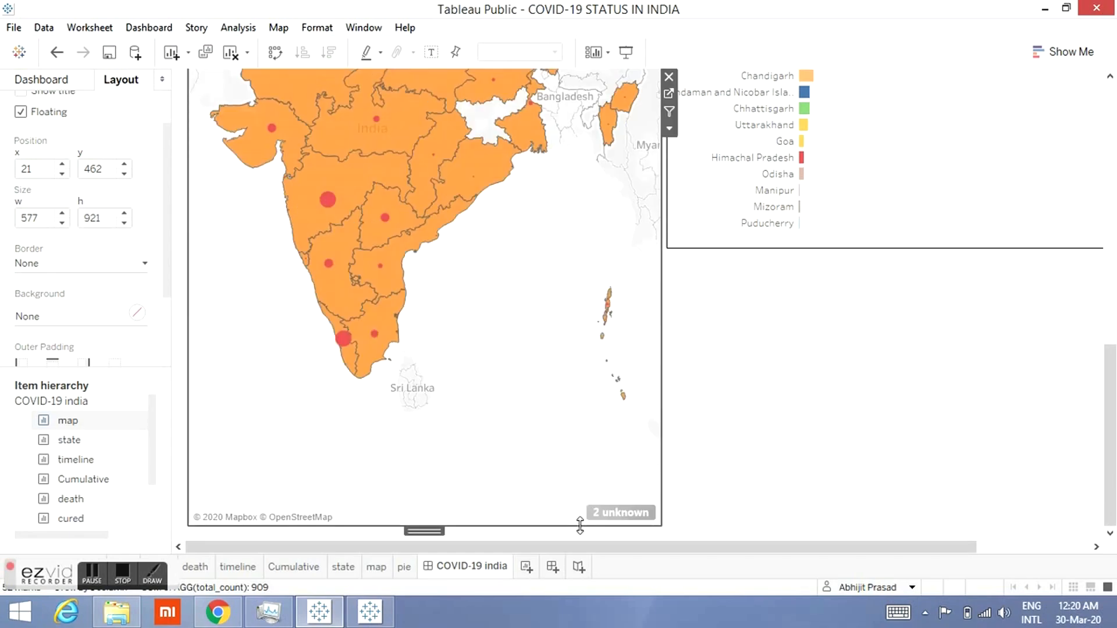
left_click(812, 393)
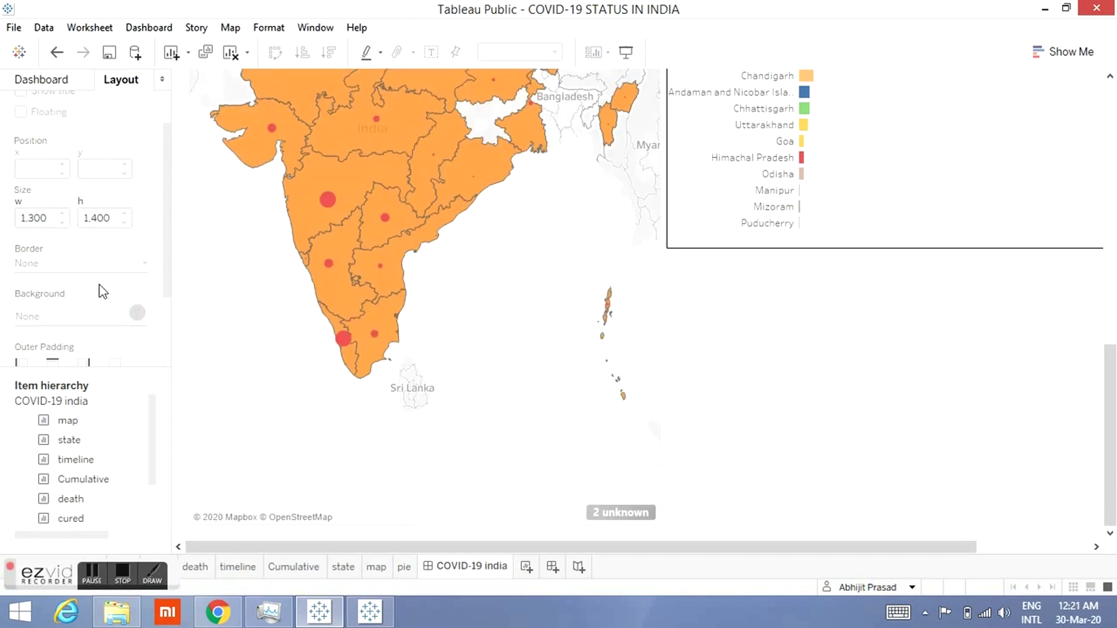
Step: Add the pie sheet as a floating item below the state sheet, beside the map
left_click(12, 83)
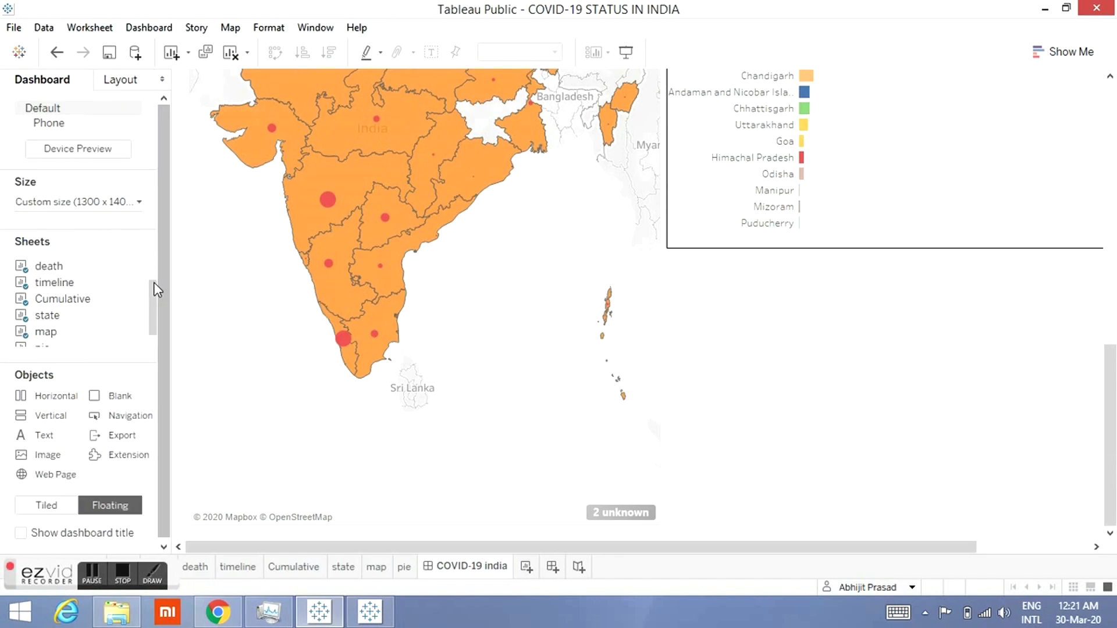
left_click_drag(153, 281, 155, 306)
mouse_move(102, 329)
left_click_drag(58, 342, 670, 256)
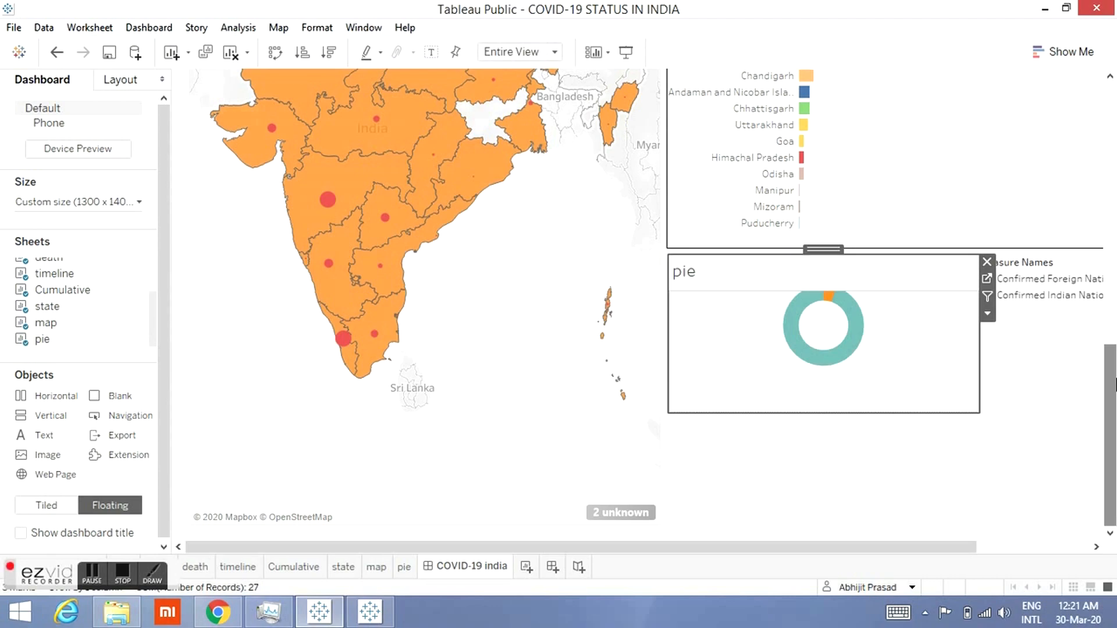
Step: Try to hide the pie item's title, then go to the pie worksheet for editing
left_click(985, 313)
mouse_move(982, 329)
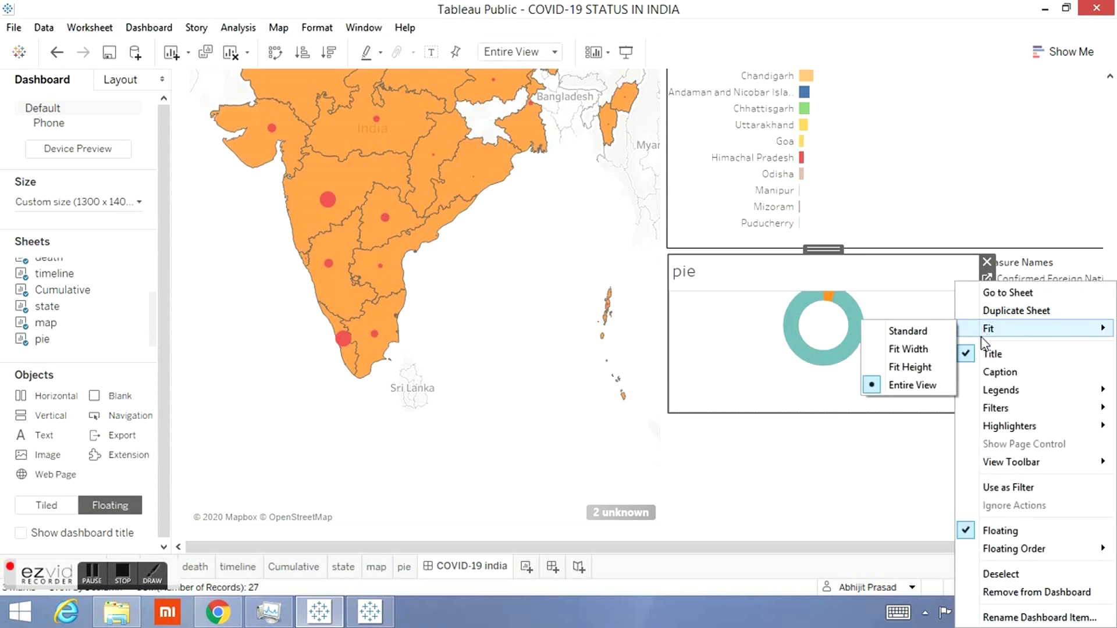
left_click(972, 355)
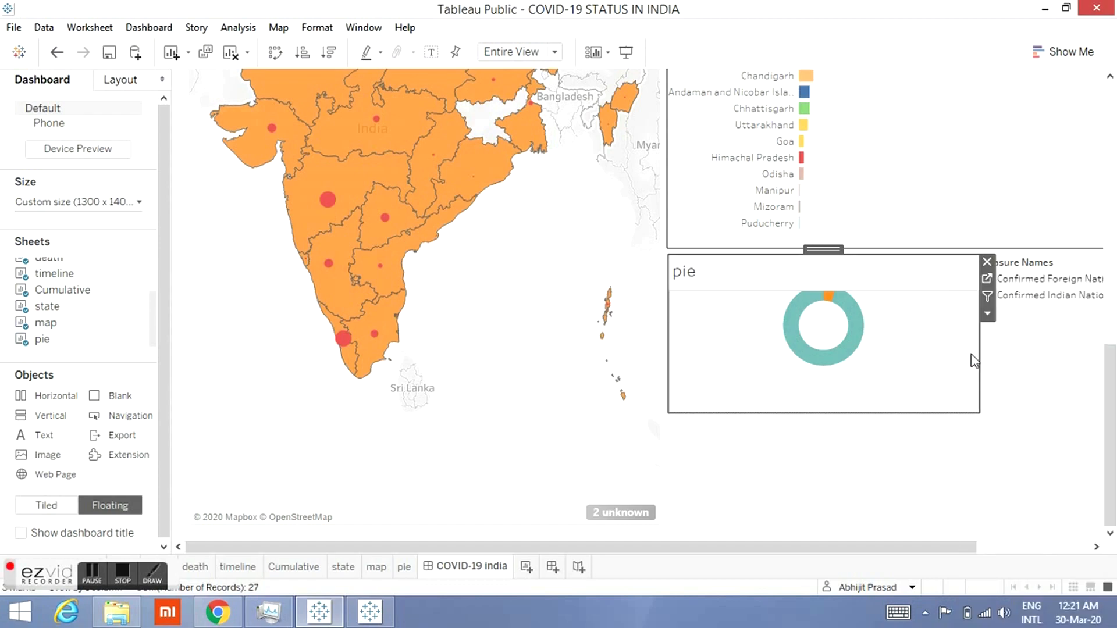
left_click(986, 280)
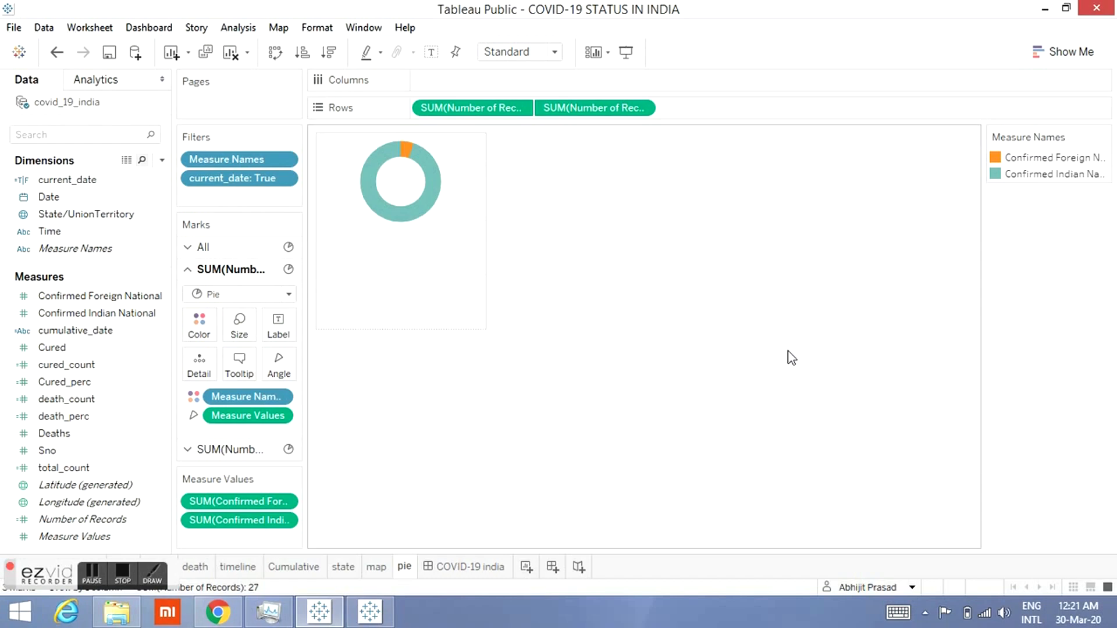
Step: Enlarge the donut chart on the pie worksheet and extend its view area downward
key("ctrl+Right")
key("ctrl+Right")
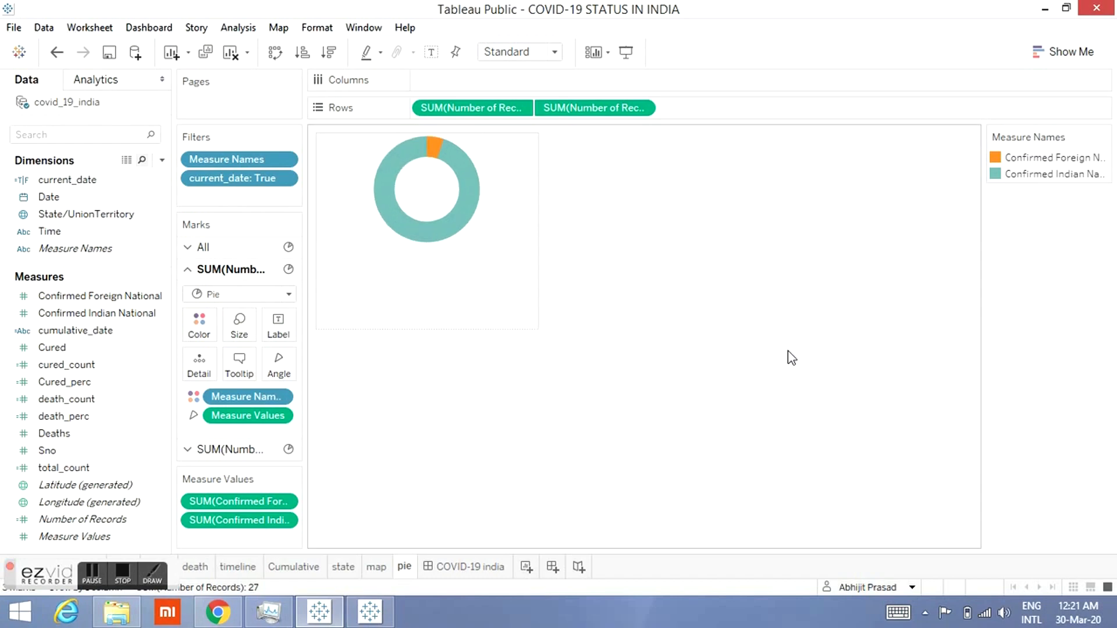
key("ctrl+Right")
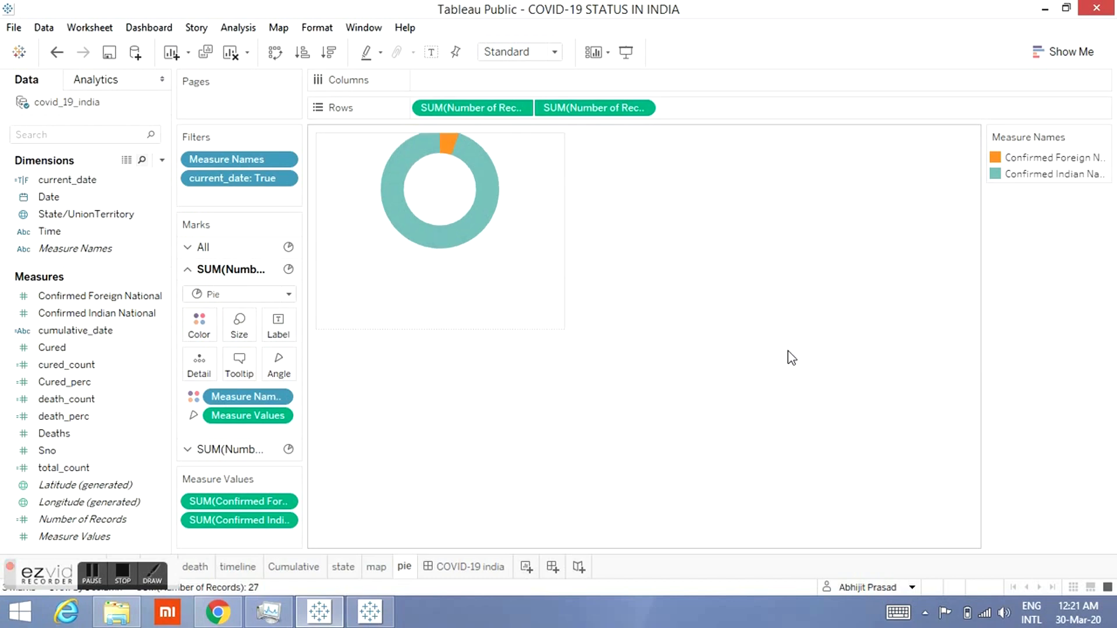
key("ctrl+Right")
key("ctrl+Right")
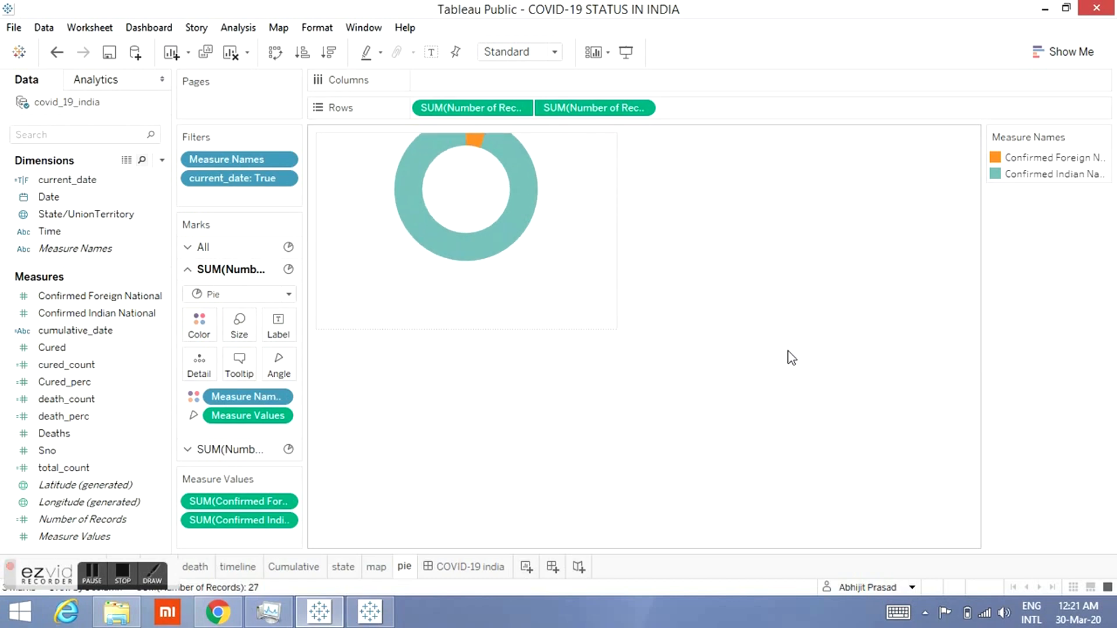
key("ctrl+Right")
key("ctrl+Right")
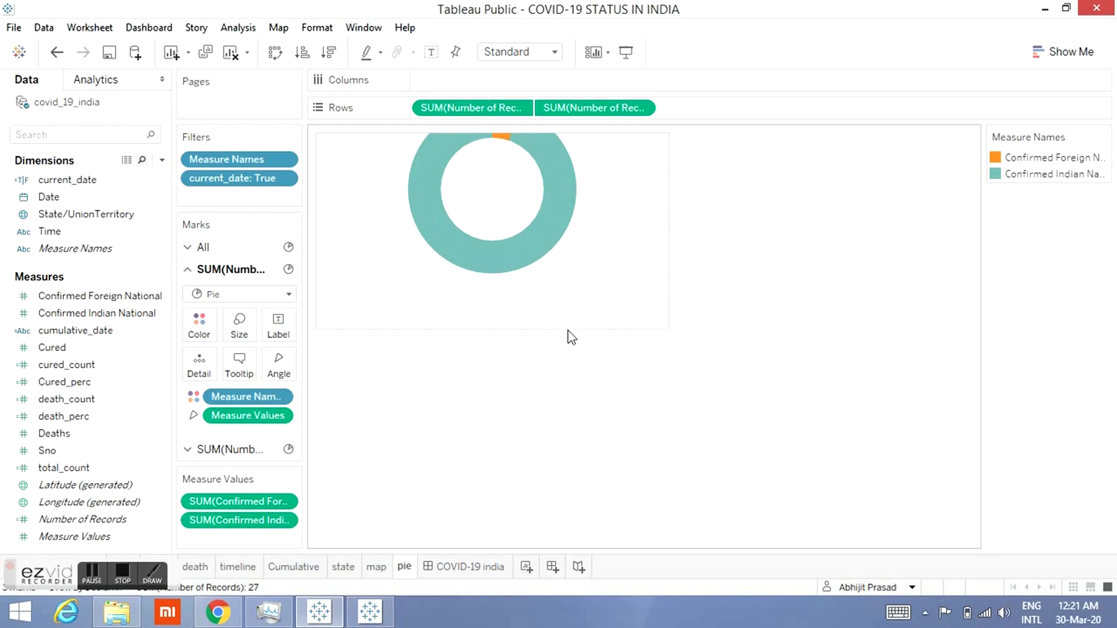
left_click_drag(571, 329, 580, 419)
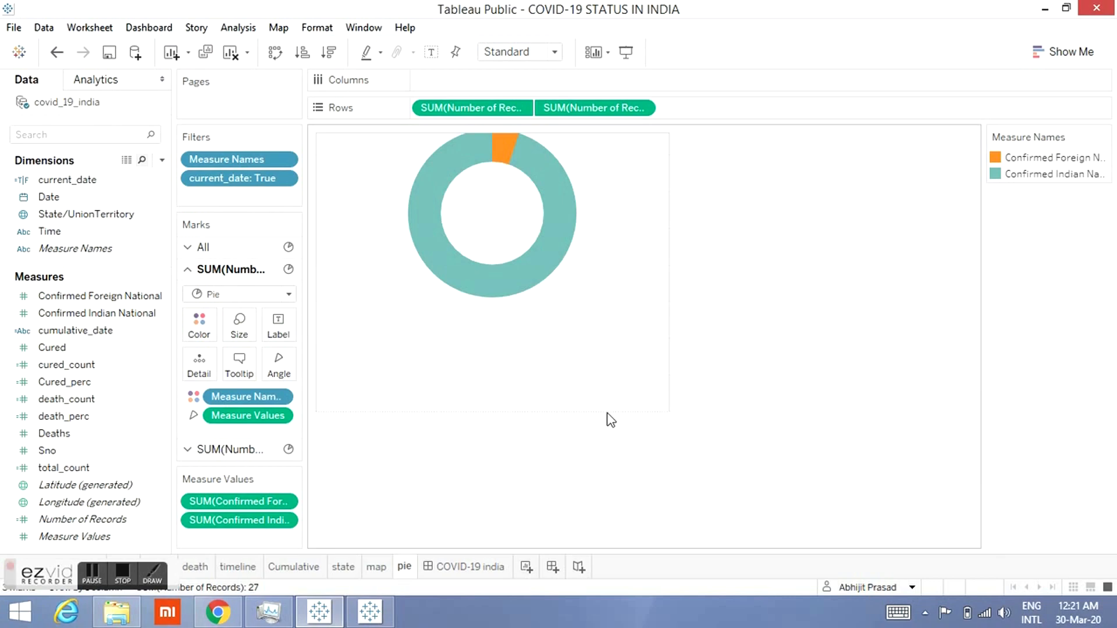
left_click_drag(611, 407, 611, 492)
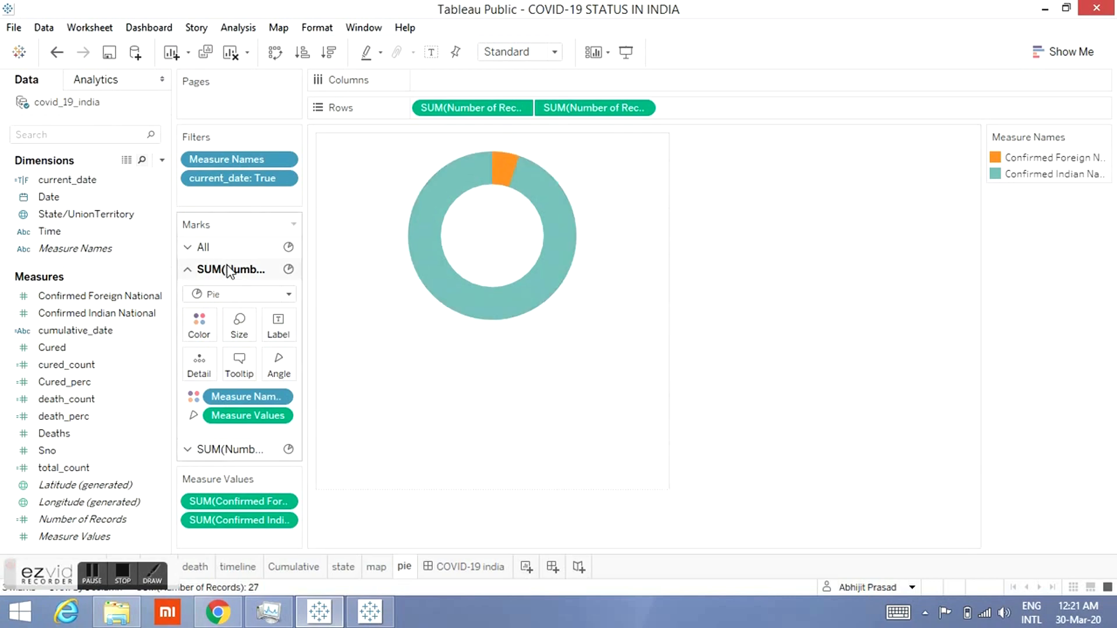
Step: Open the pie sheet's formatting and set the column header font colour to white
right_click(374, 359)
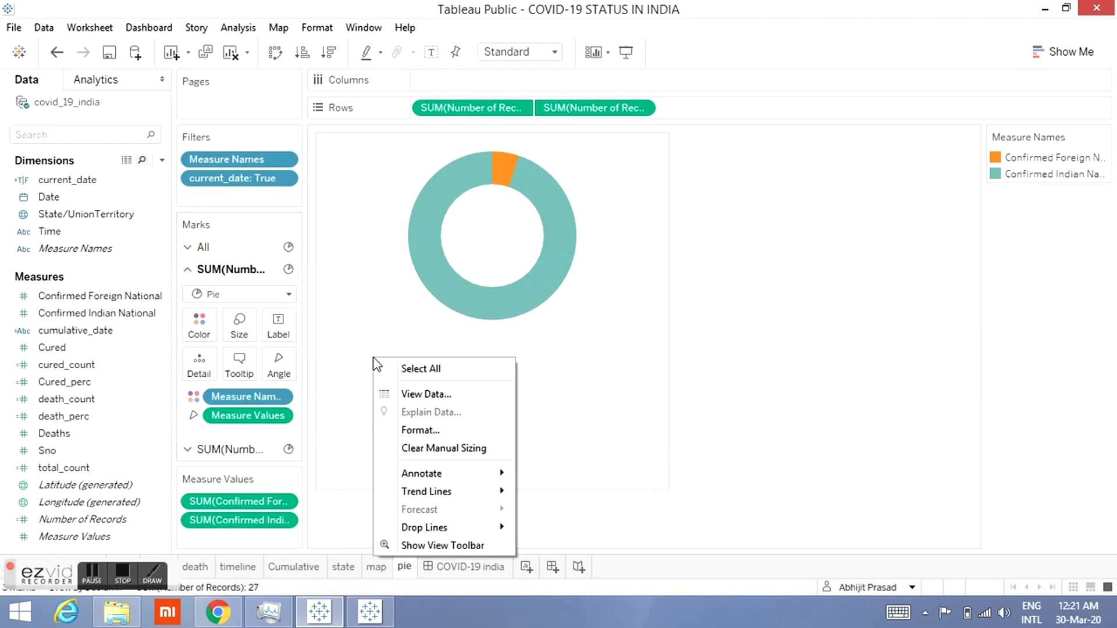
left_click(411, 433)
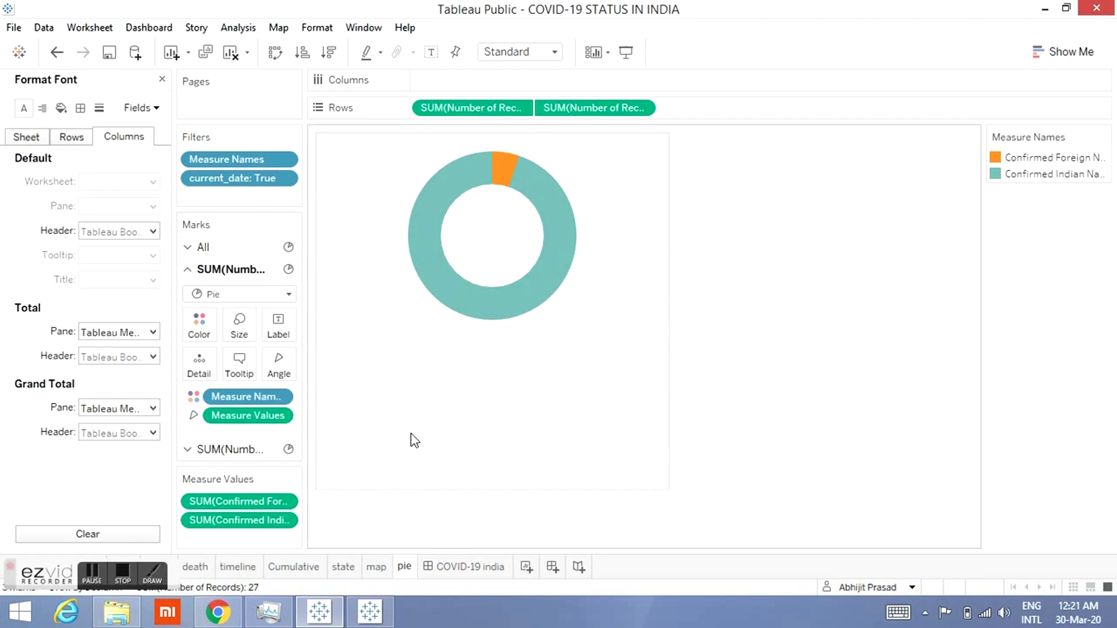
left_click(141, 233)
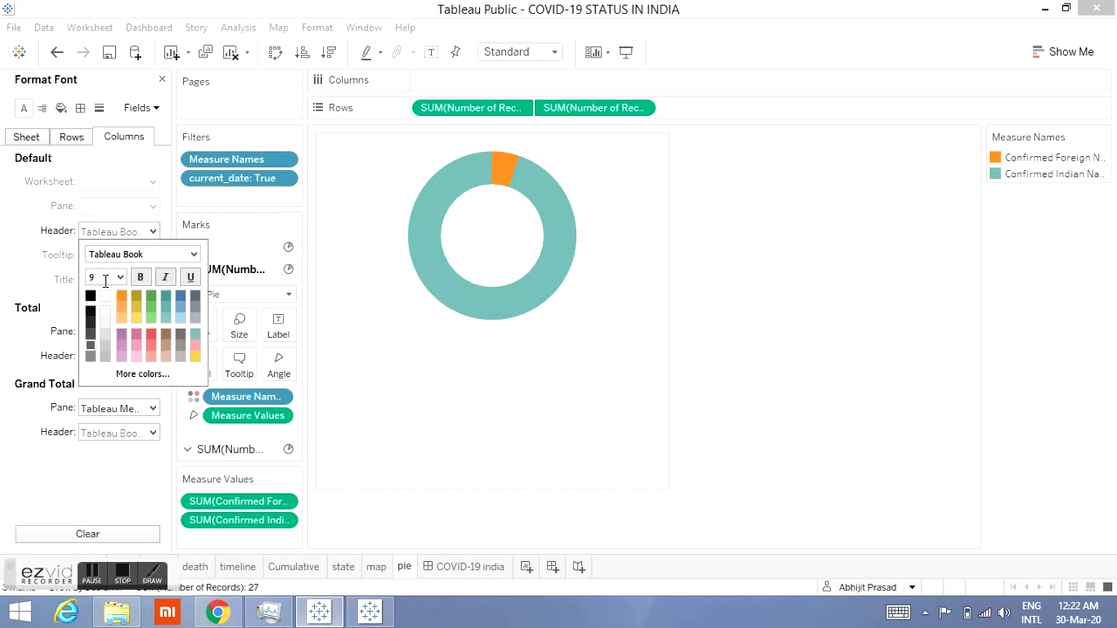
left_click(105, 298)
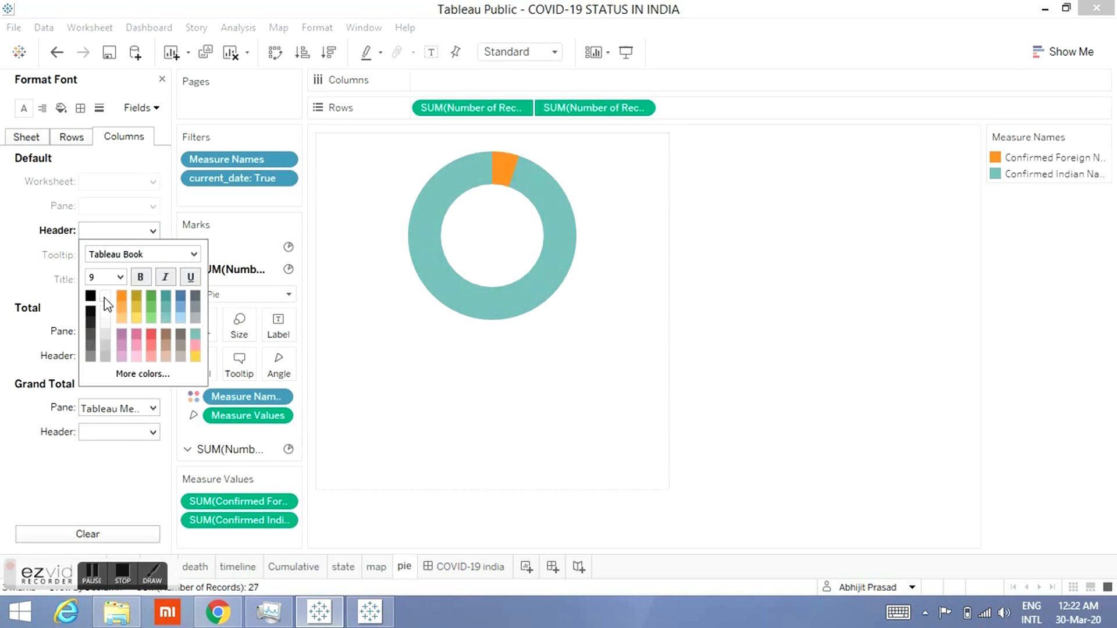
left_click(39, 288)
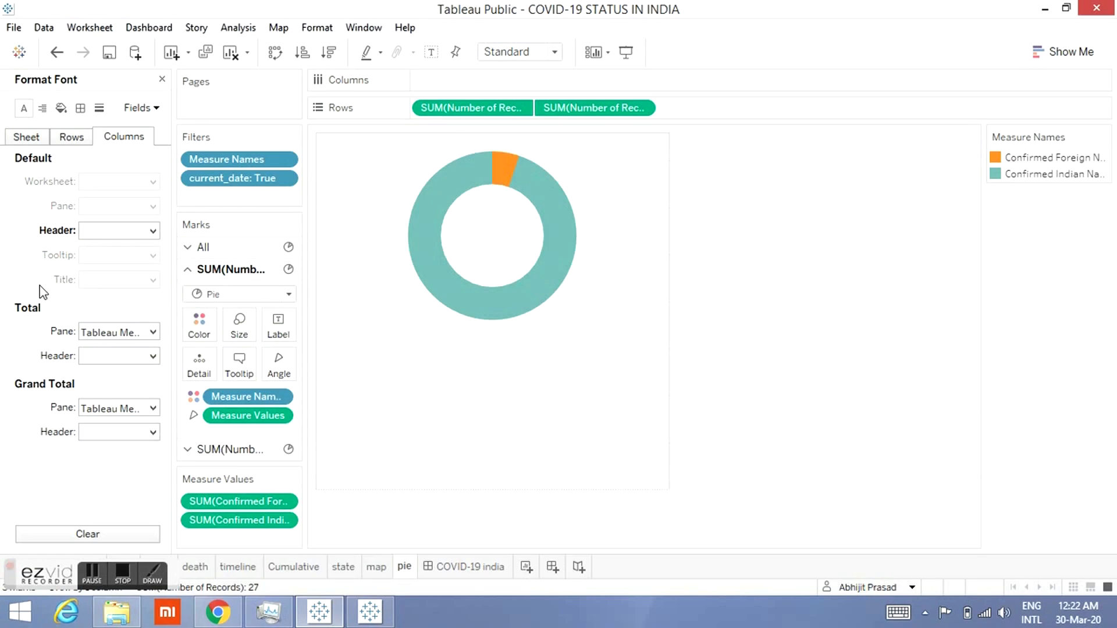
Step: Set the column divider borders for pane and header to None in the pie sheet's border formatting
left_click(41, 108)
left_click(61, 109)
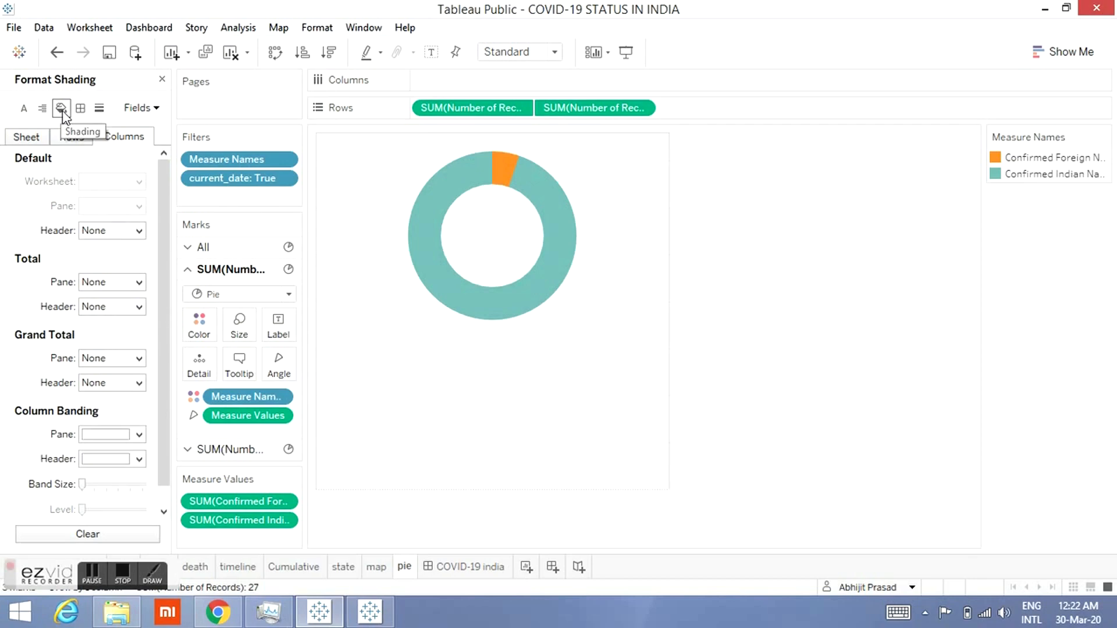
double_click(277, 1)
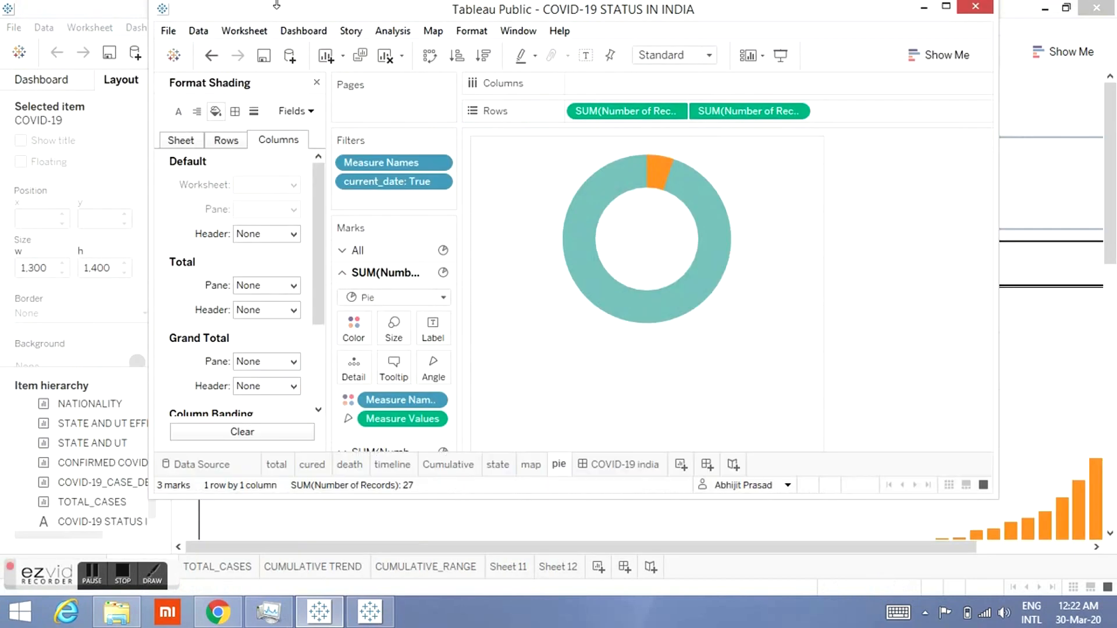
left_click(235, 111)
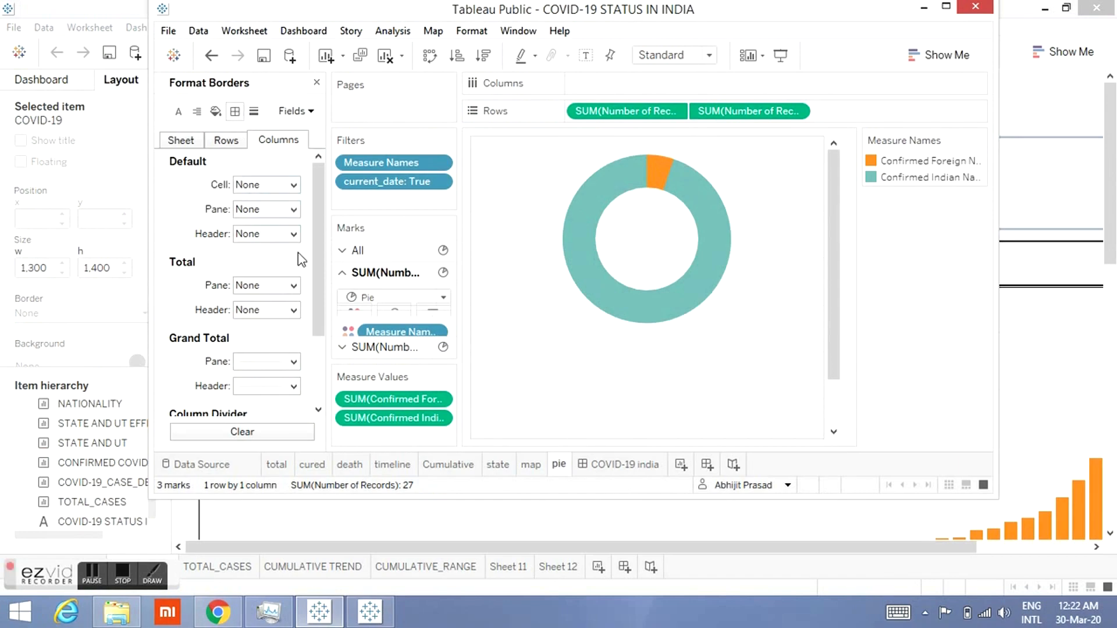
scroll(315, 332, "down", 3)
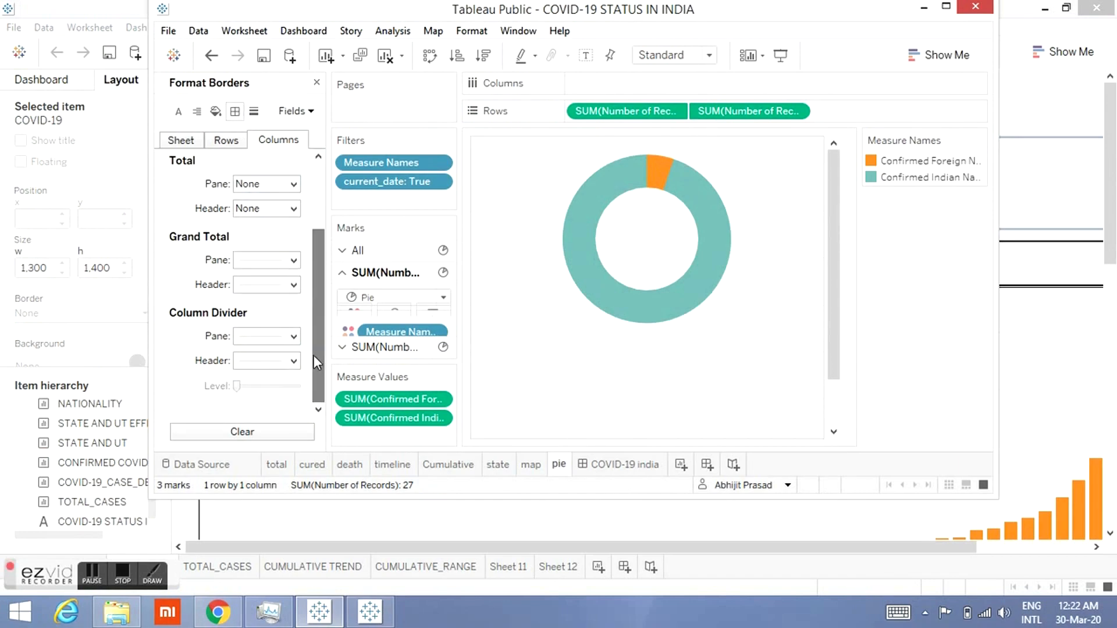
left_click(287, 336)
left_click(297, 361)
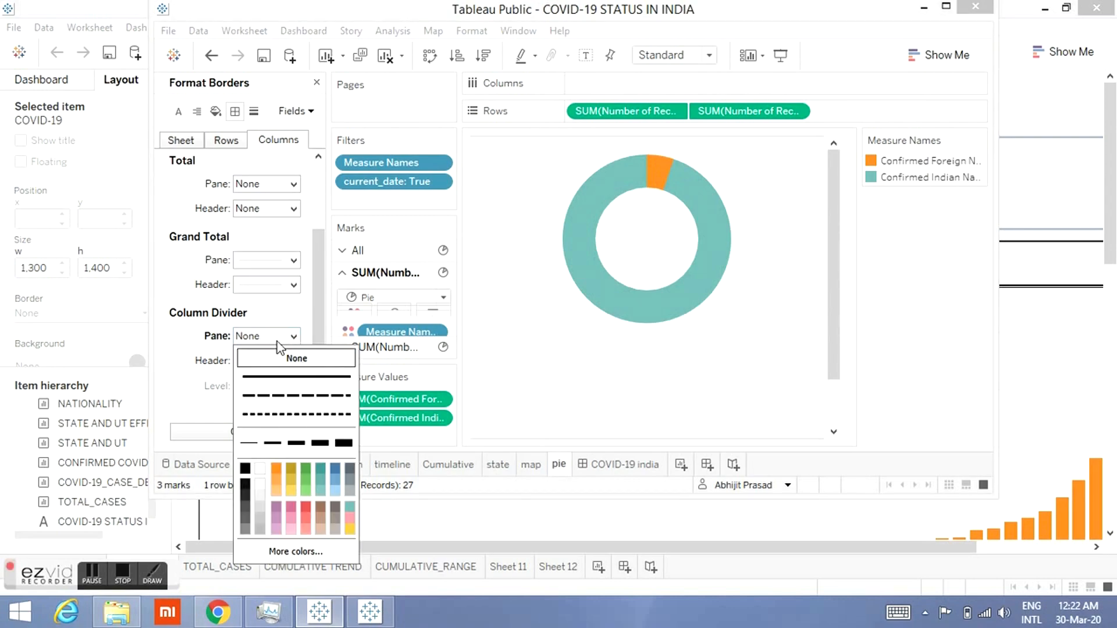
left_click(205, 356)
left_click(248, 362)
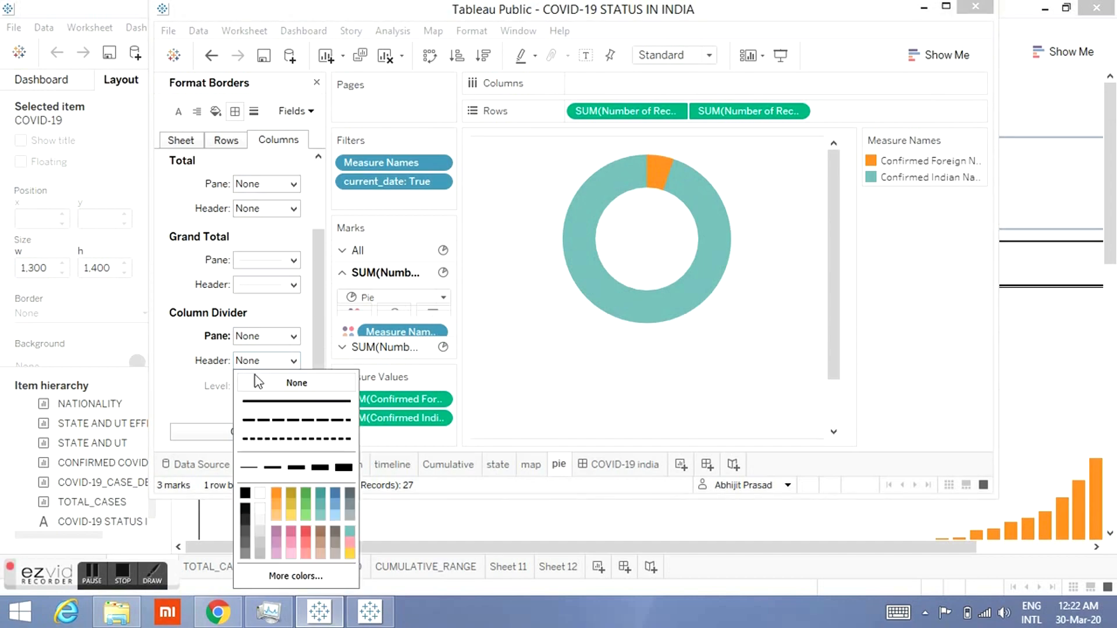
left_click(194, 341)
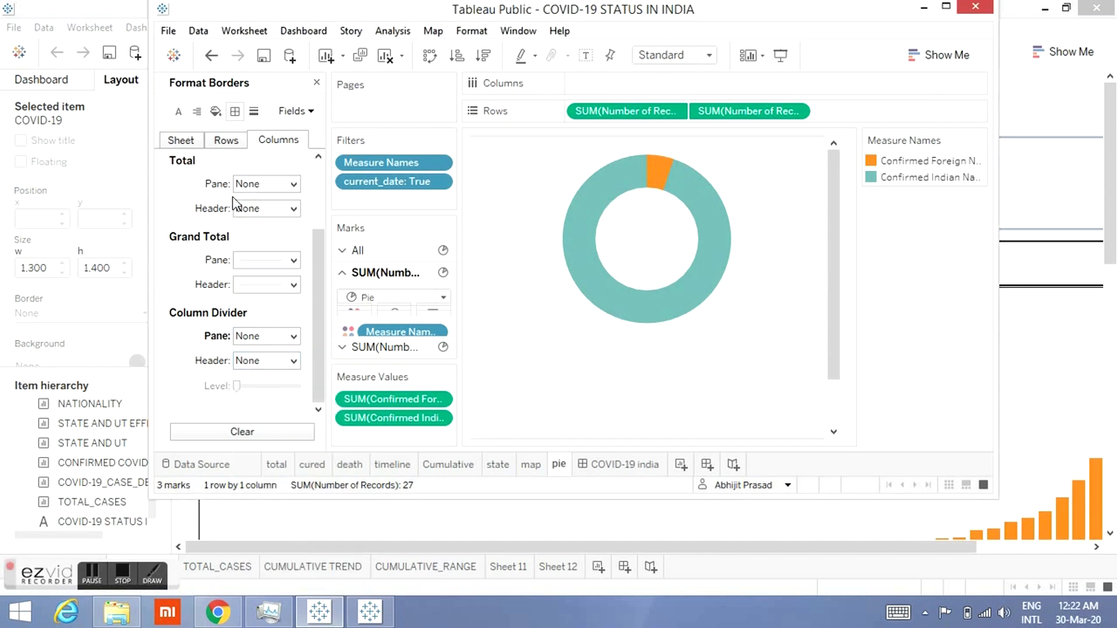
Step: Set the row grand total and row divider borders for pane and header to None
left_click(232, 146)
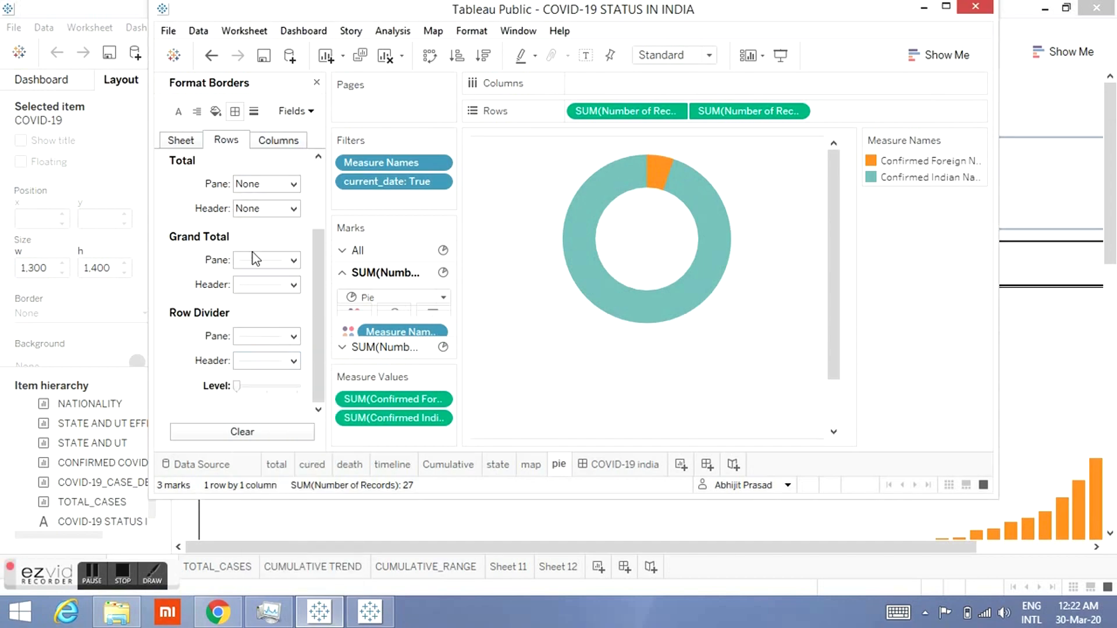
left_click(253, 254)
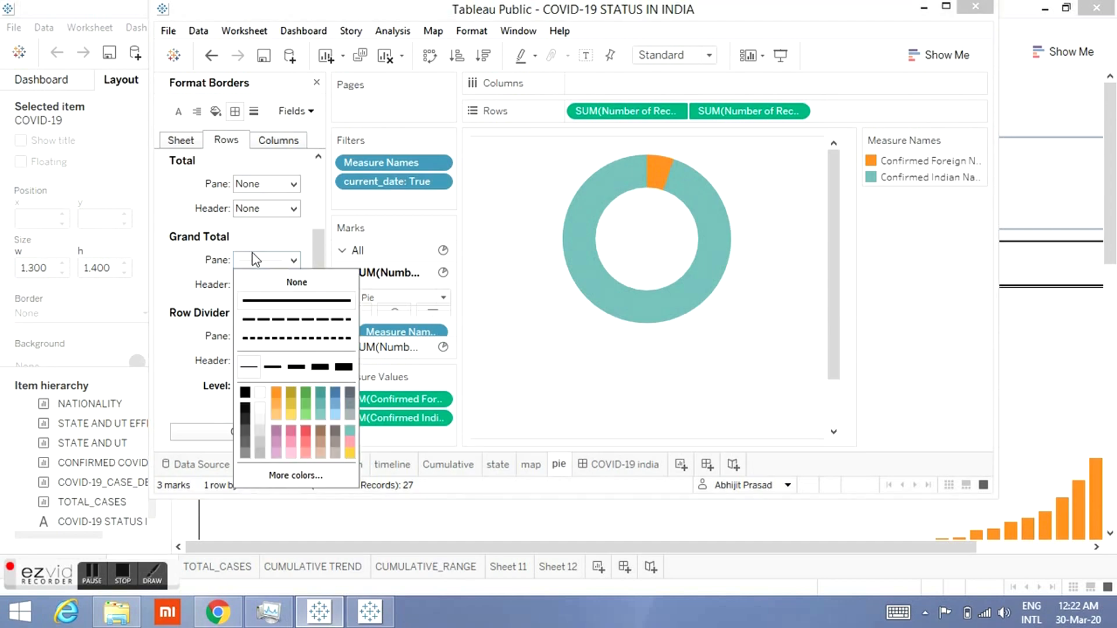
left_click(252, 285)
left_click(263, 286)
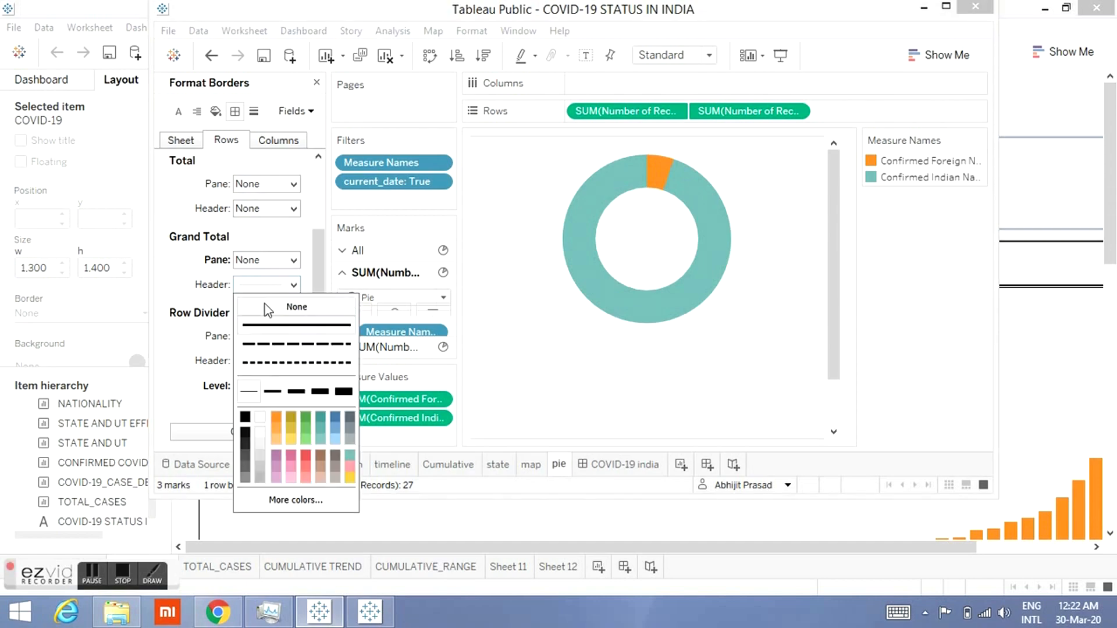
left_click(264, 305)
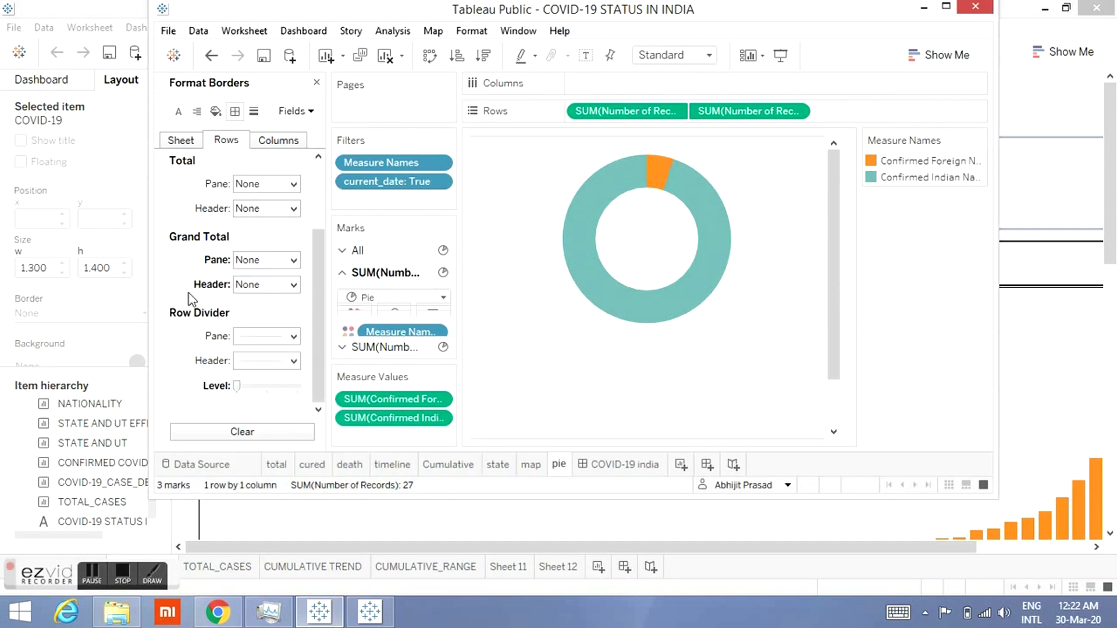
left_click(259, 339)
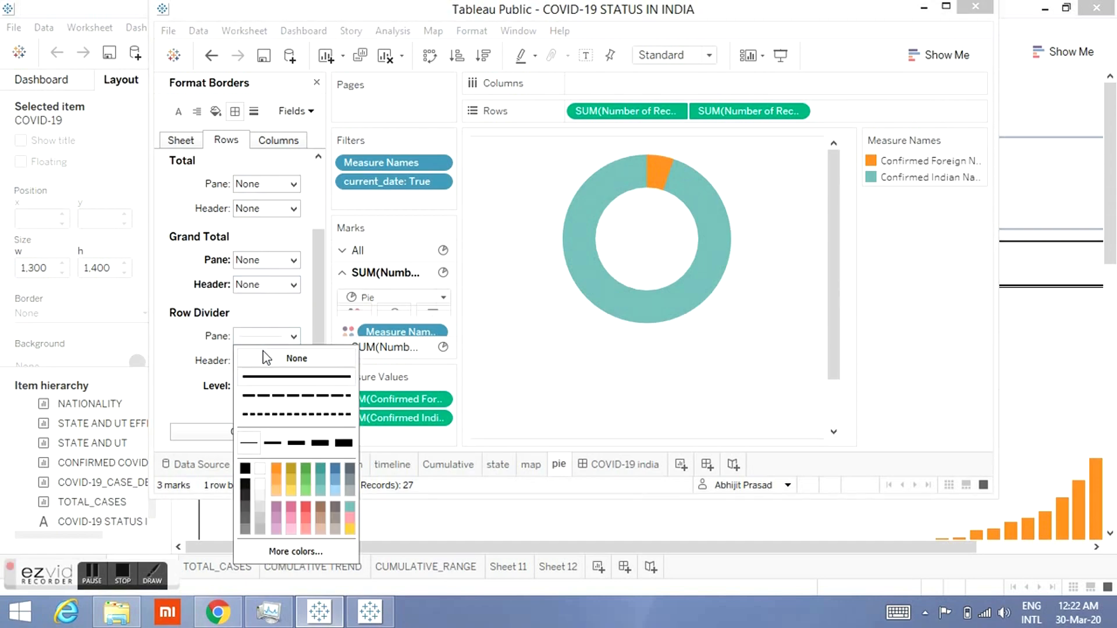
left_click(263, 358)
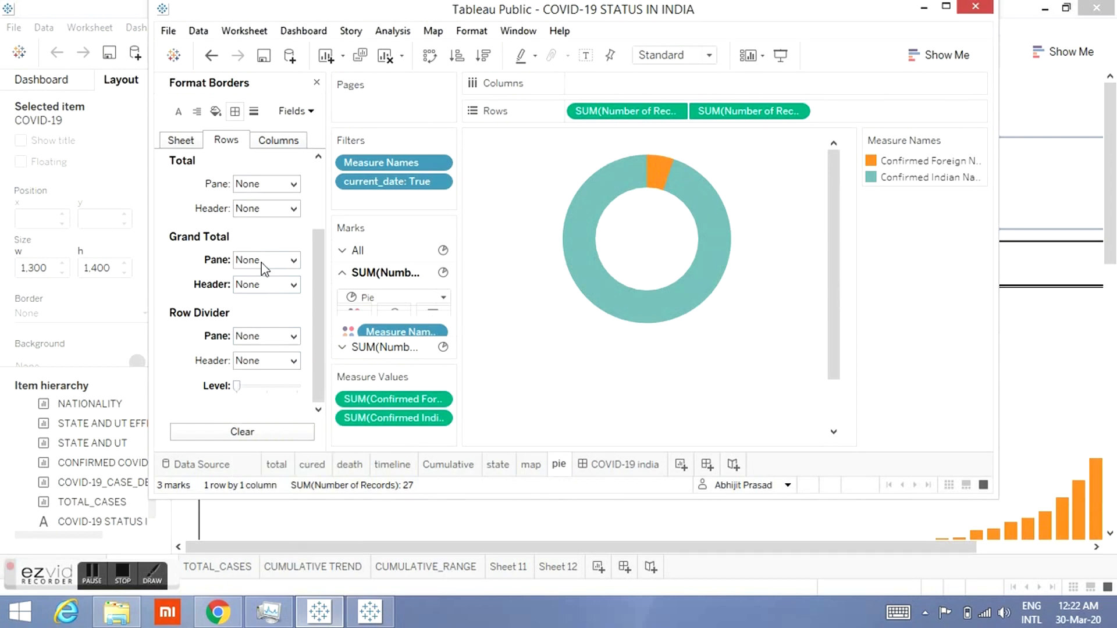
Step: Set the sheet-level grand total borders for pane and header to None
left_click(186, 140)
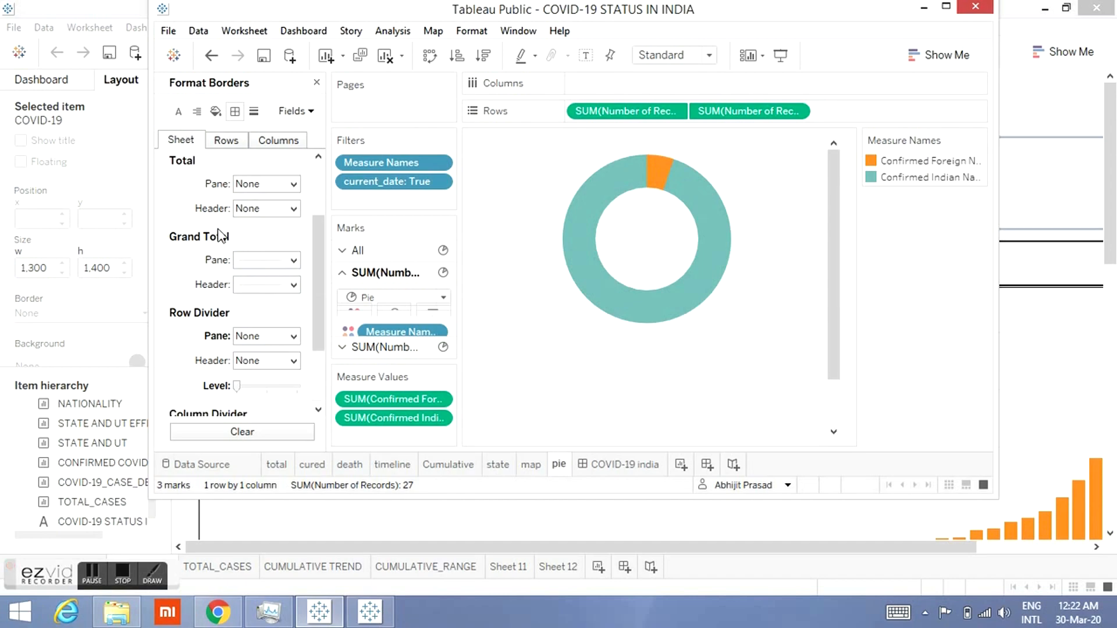
left_click(263, 263)
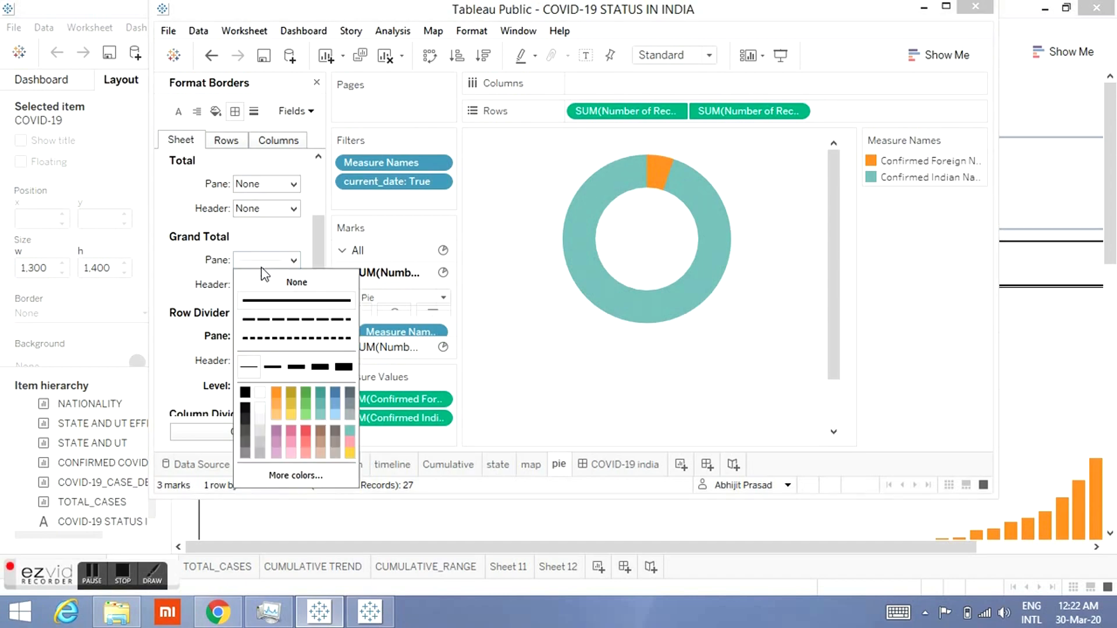
left_click(290, 285)
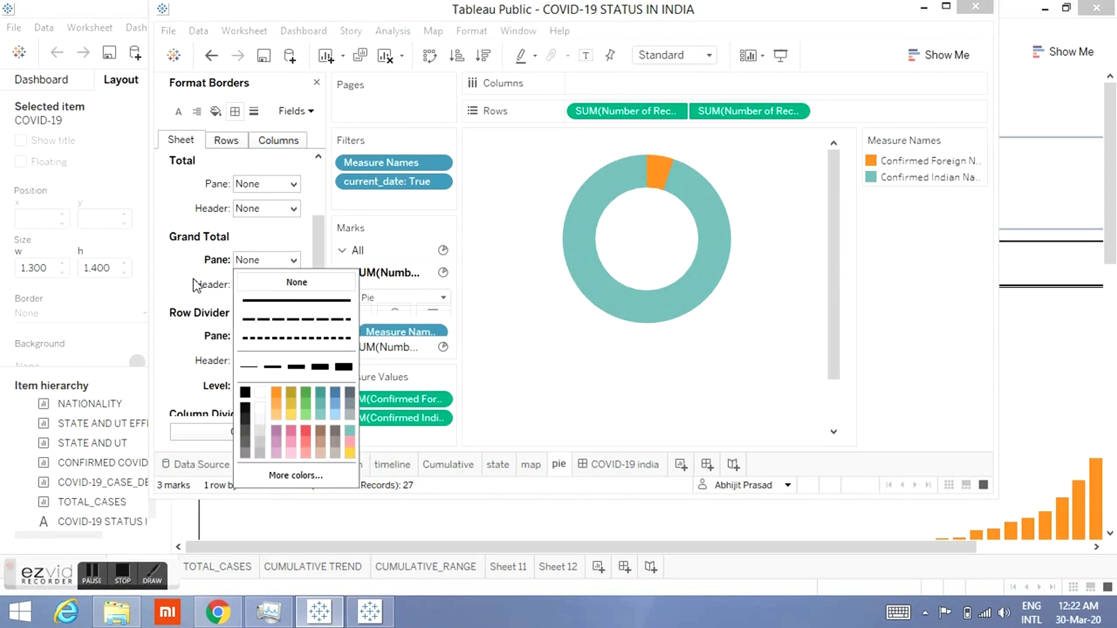
left_click(198, 283)
left_click(264, 284)
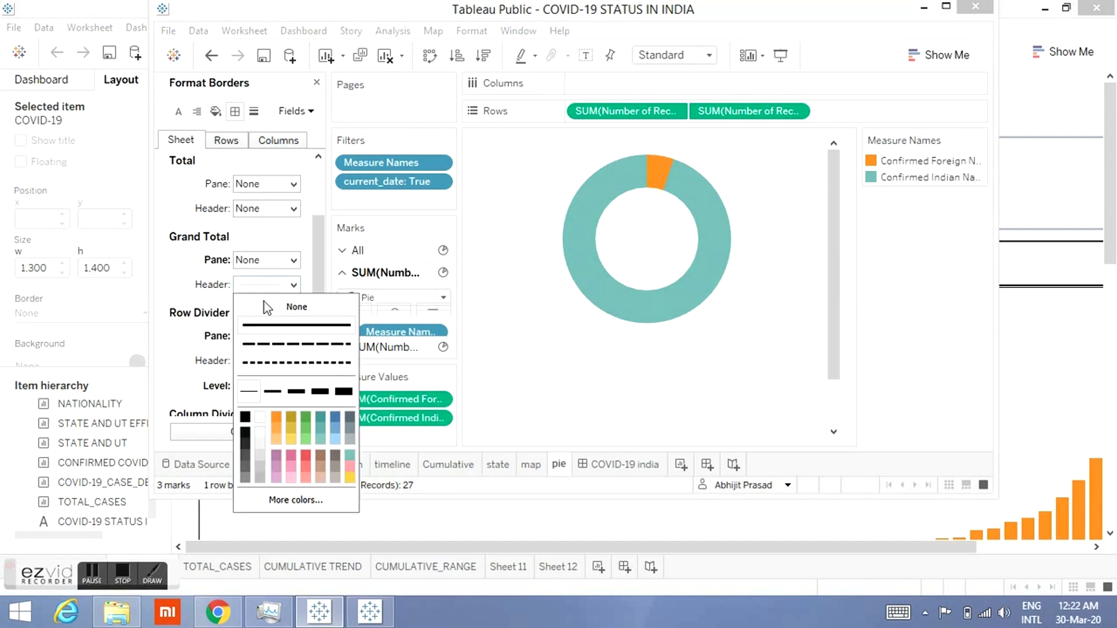
left_click(268, 318)
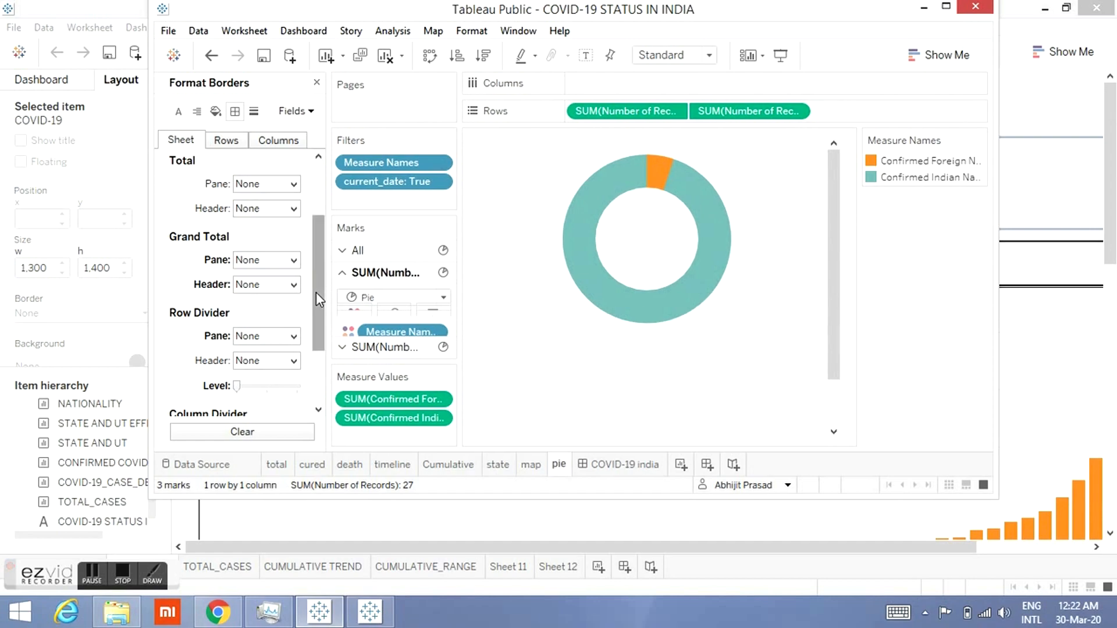
Step: Set the column zero lines to None in the pie sheet's line formatting
left_click_drag(316, 292, 315, 347)
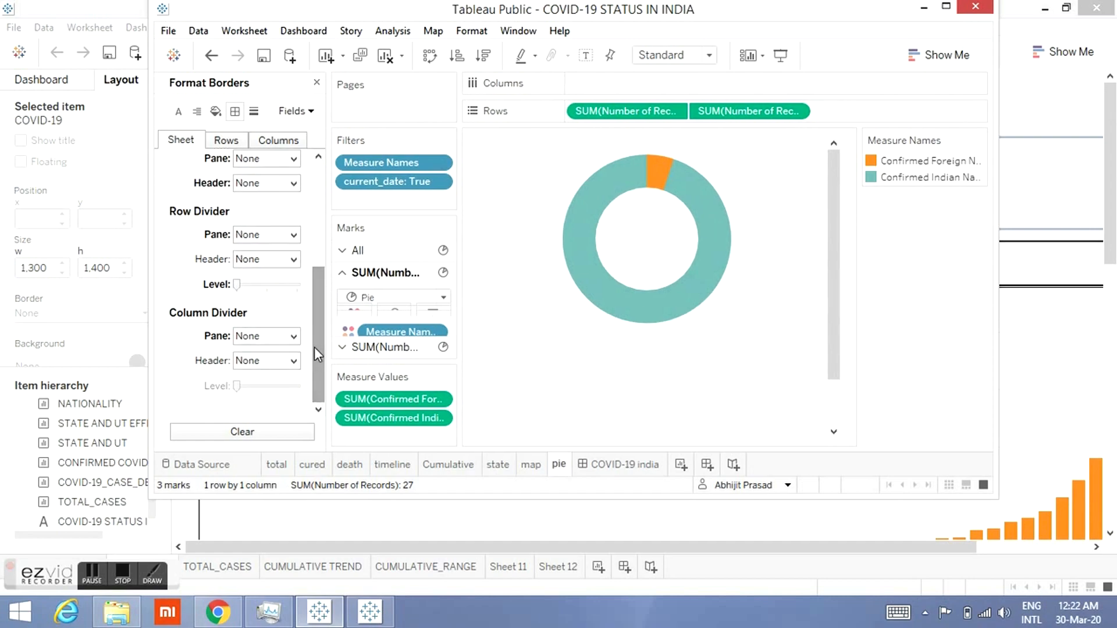
left_click_drag(314, 294, 314, 208)
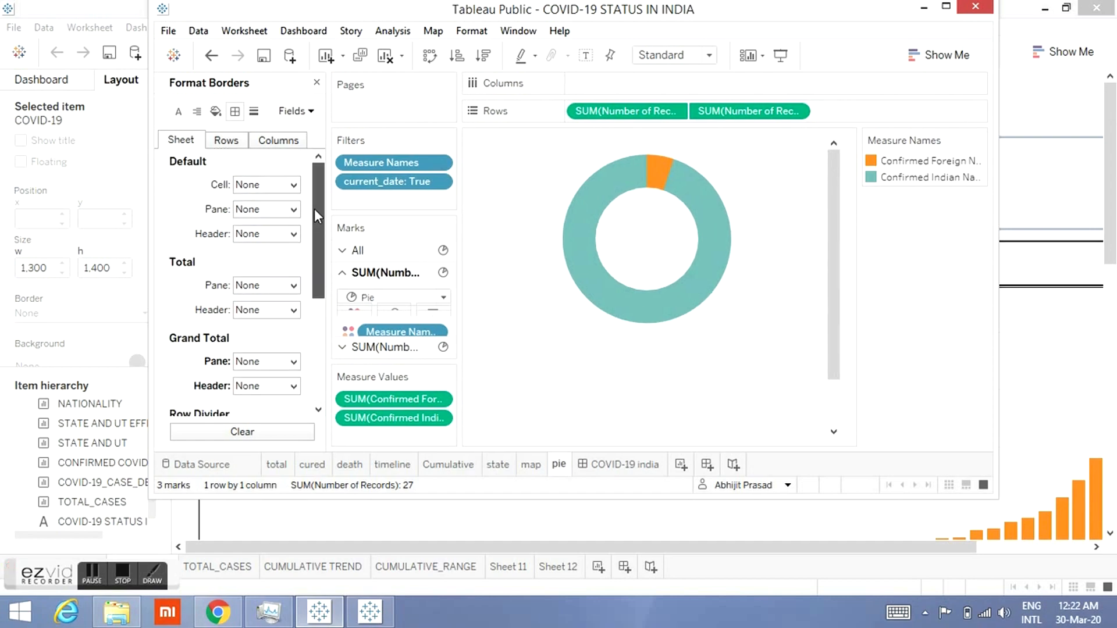
left_click(226, 141)
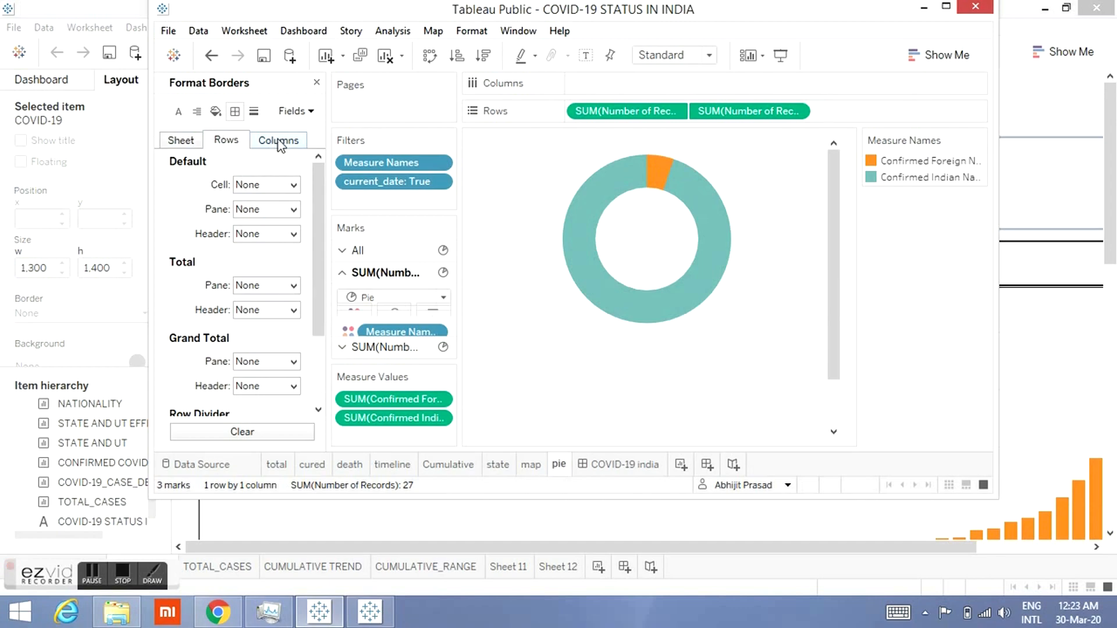
left_click(279, 141)
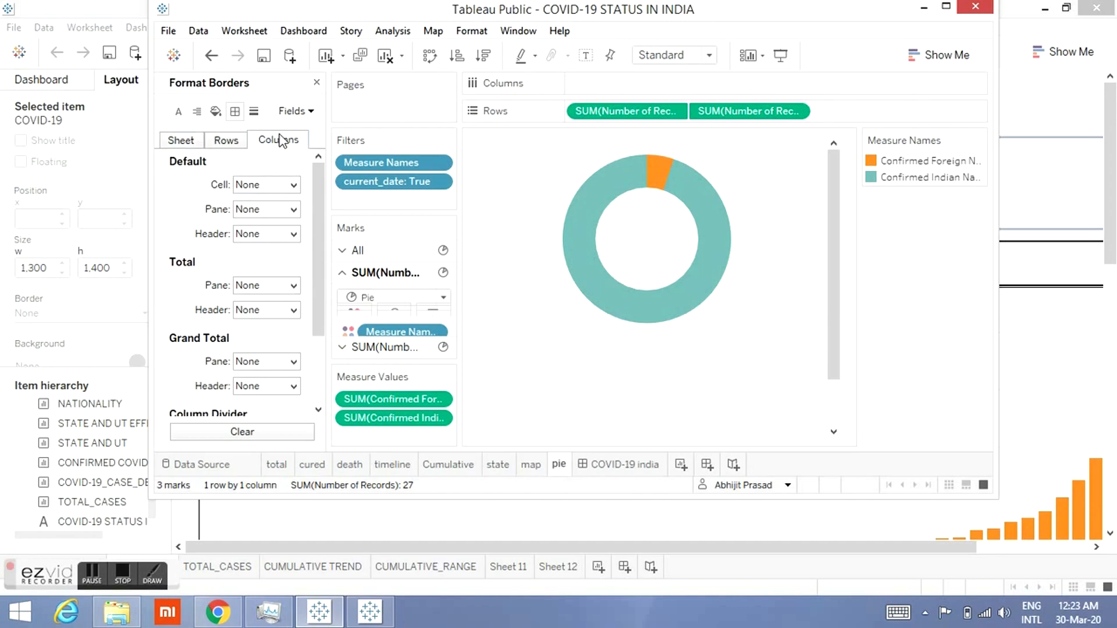
left_click(254, 111)
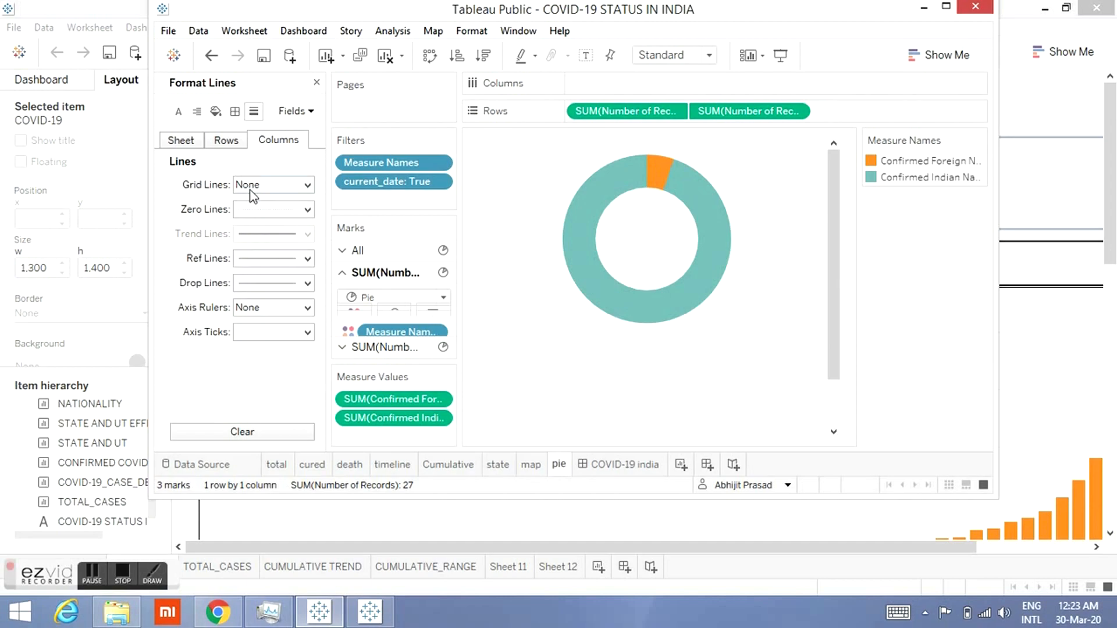
left_click(263, 209)
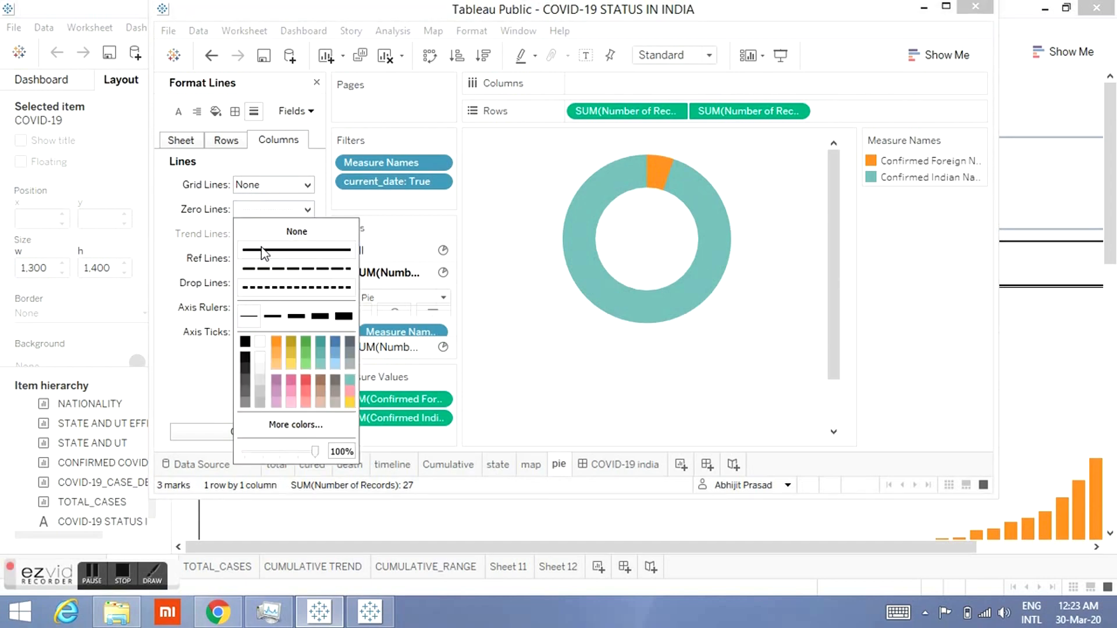
left_click(267, 236)
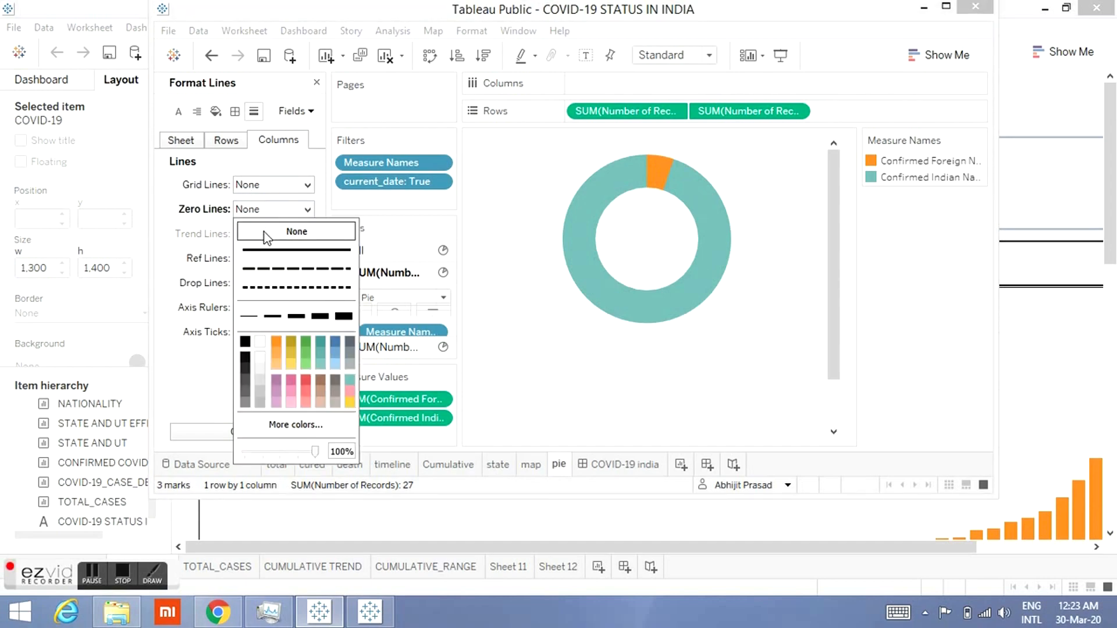
left_click(172, 243)
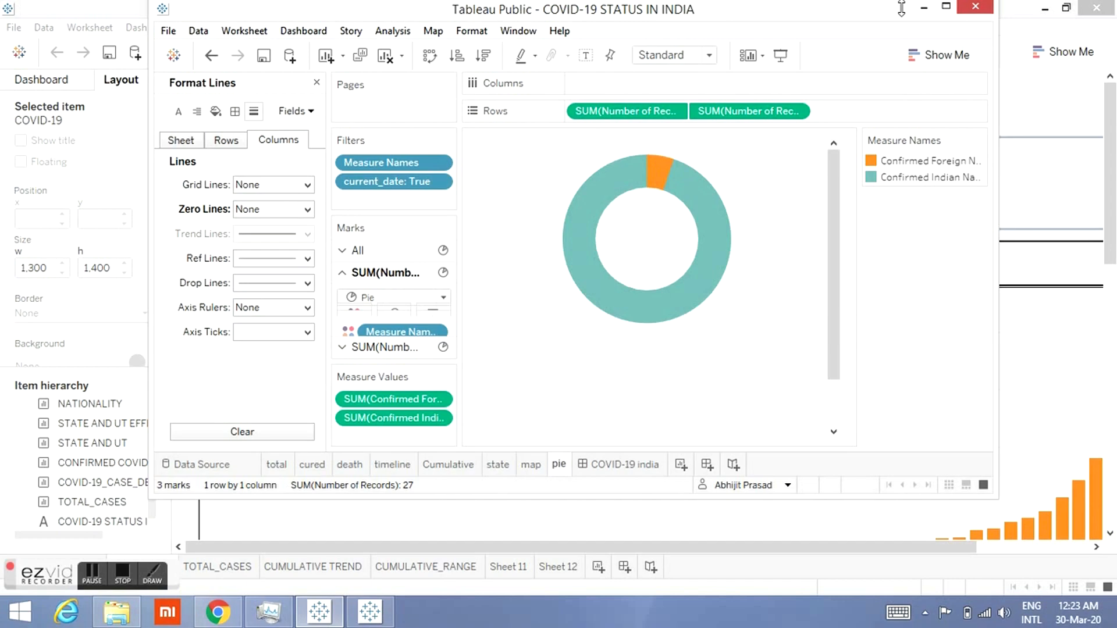
Step: Open the COVID-19 india dashboard and stretch the pie chart container taller, to about 480 px down
left_click(946, 6)
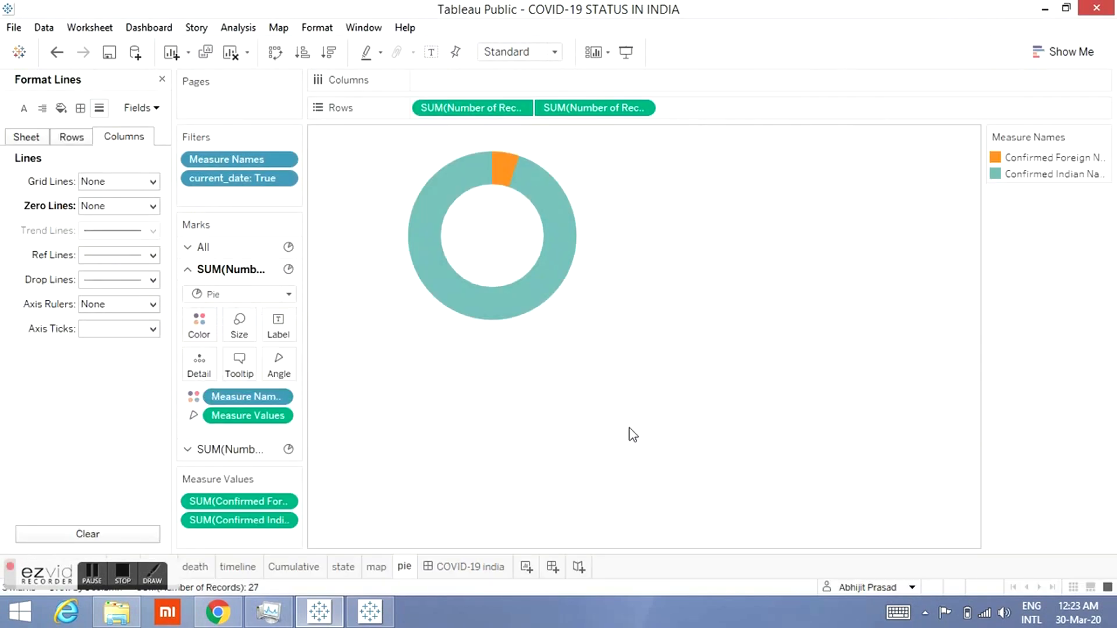
left_click(442, 569)
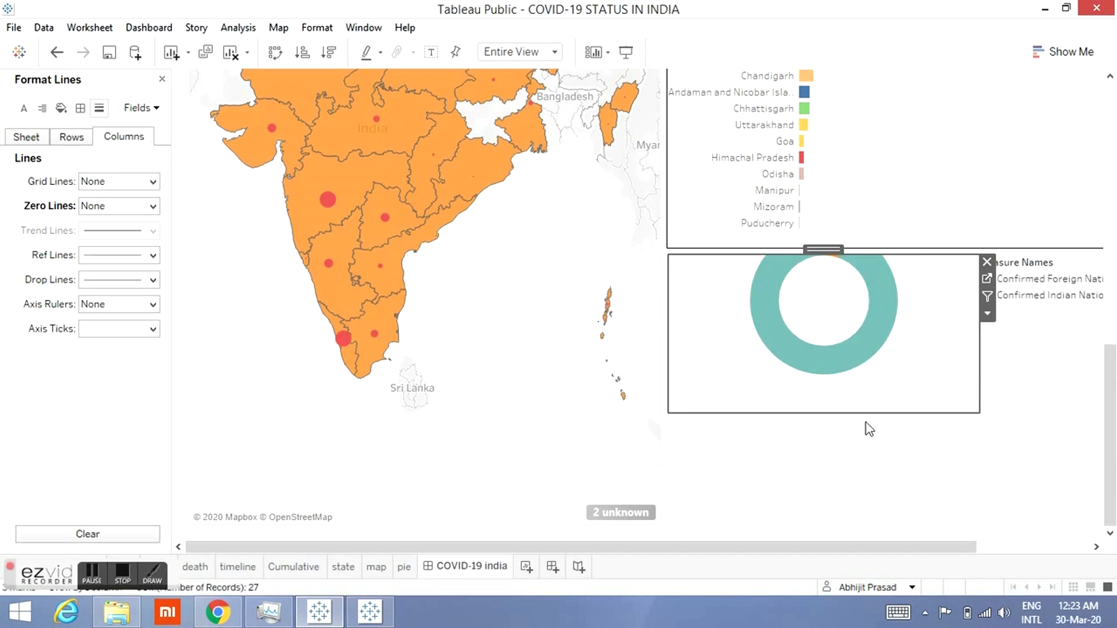
left_click_drag(862, 414, 861, 524)
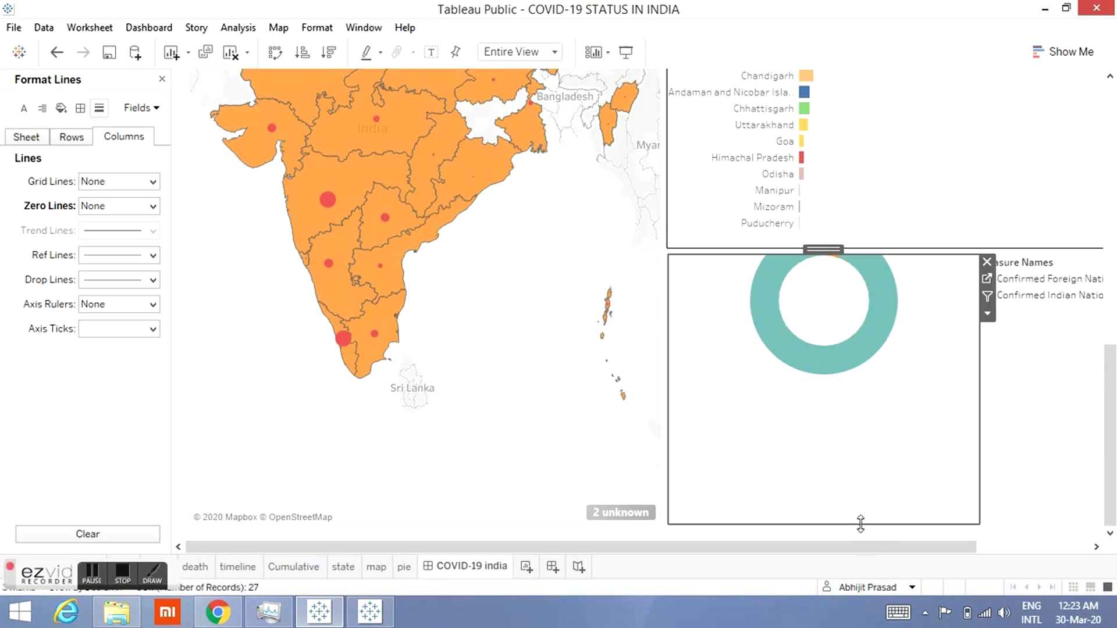
left_click(1057, 421)
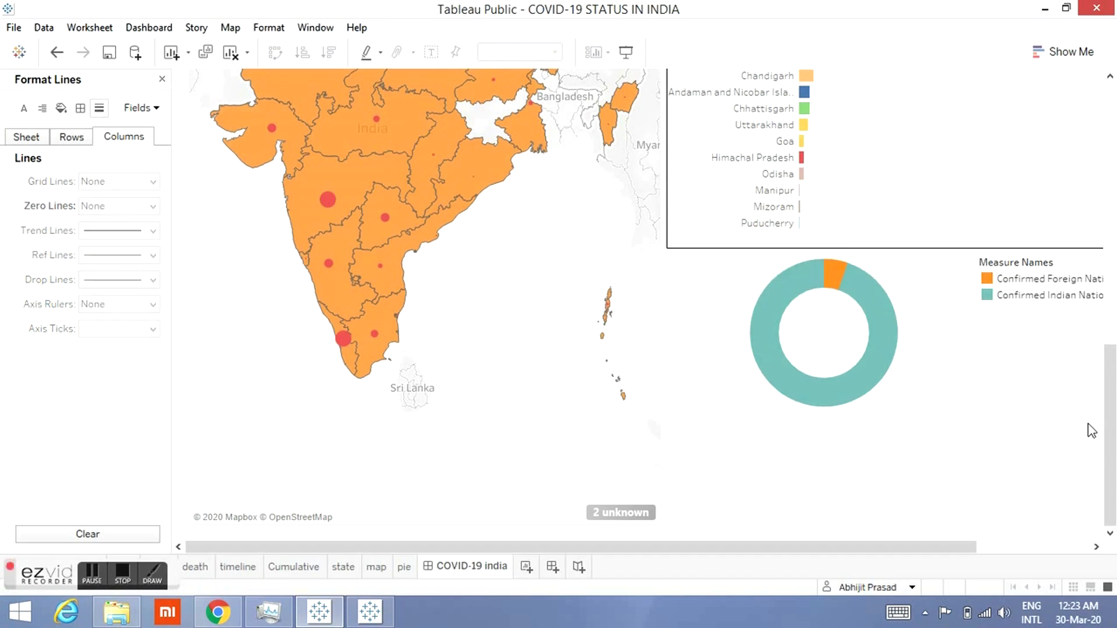
Step: Give the pie chart container on the dashboard a solid line border
left_click(885, 455)
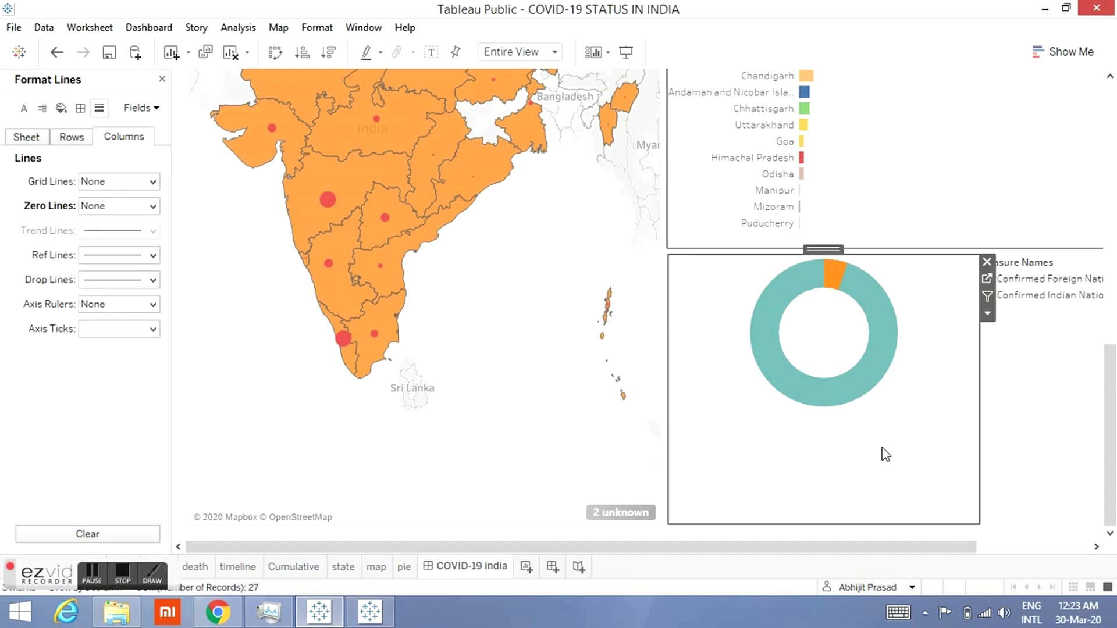
mouse_move(851, 397)
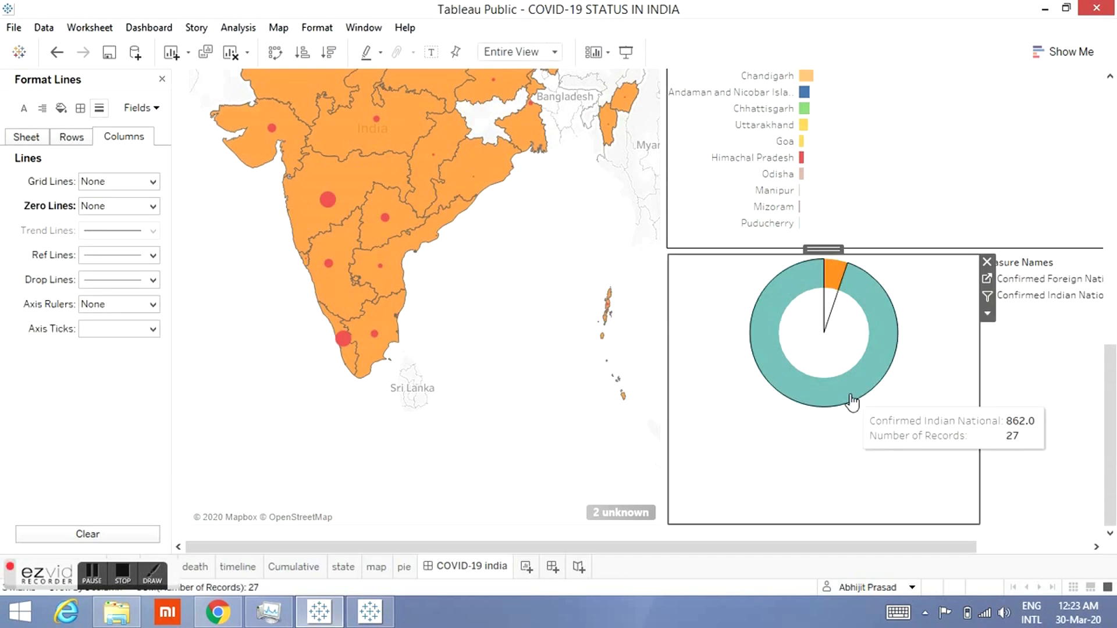
left_click(162, 79)
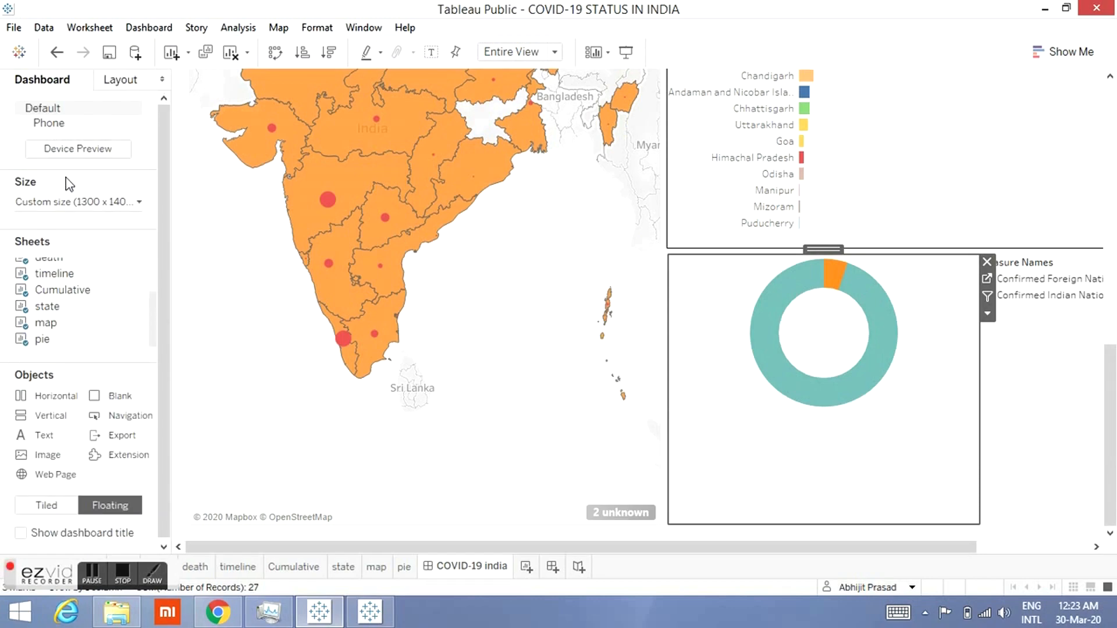
left_click(133, 82)
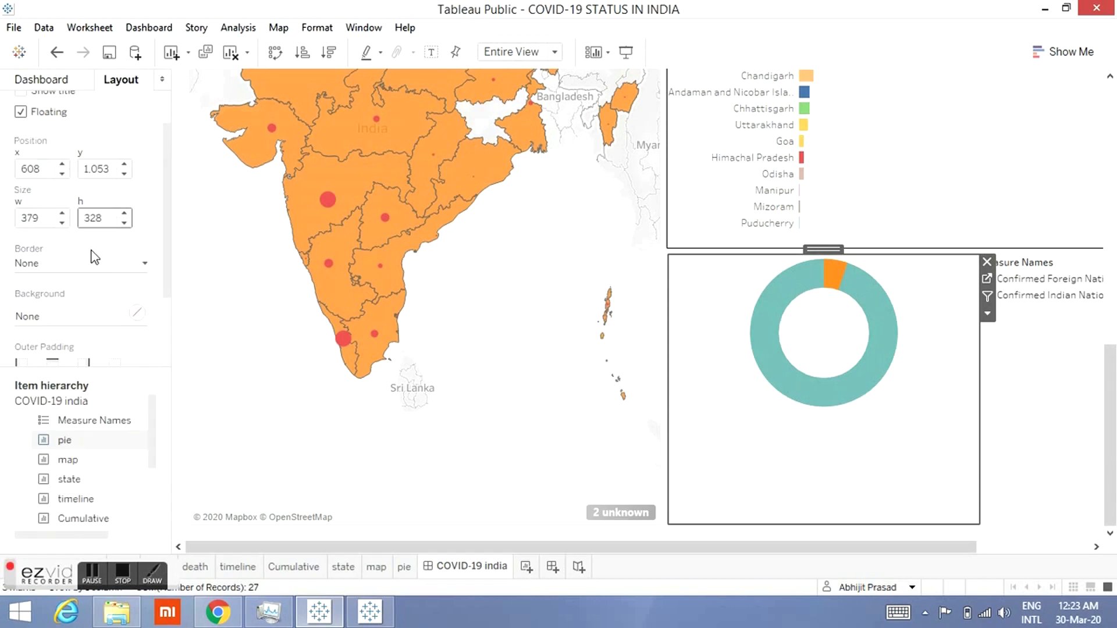
left_click(113, 268)
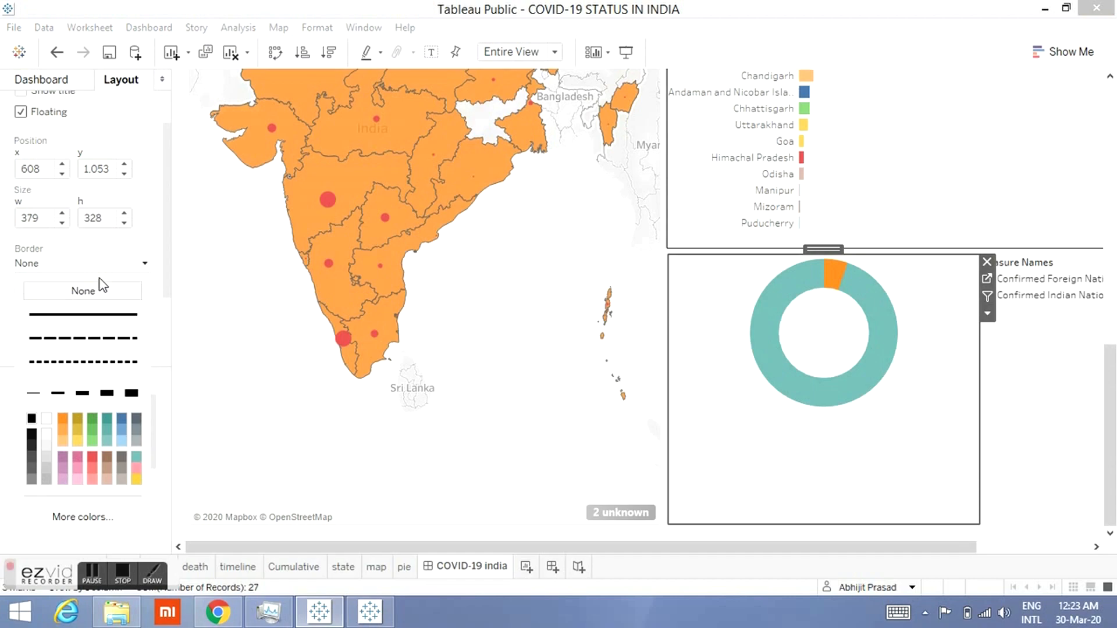
left_click(82, 315)
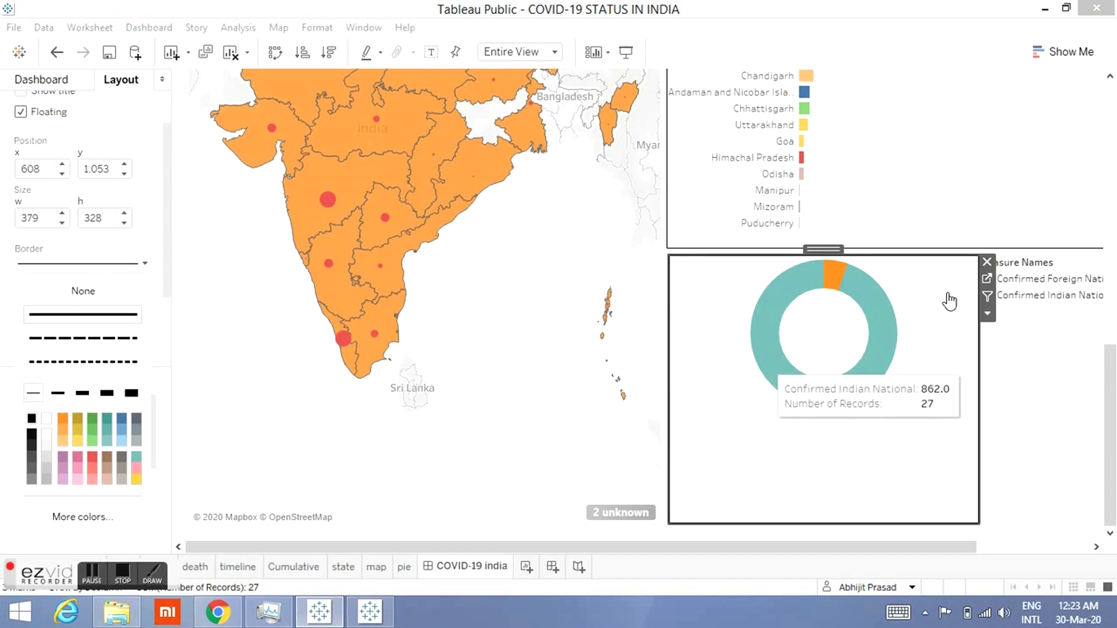
Step: Open the pie sheet and recolour Confirmed Indian National orange and Confirmed Foreign National blue
left_click(988, 274)
left_click(987, 278)
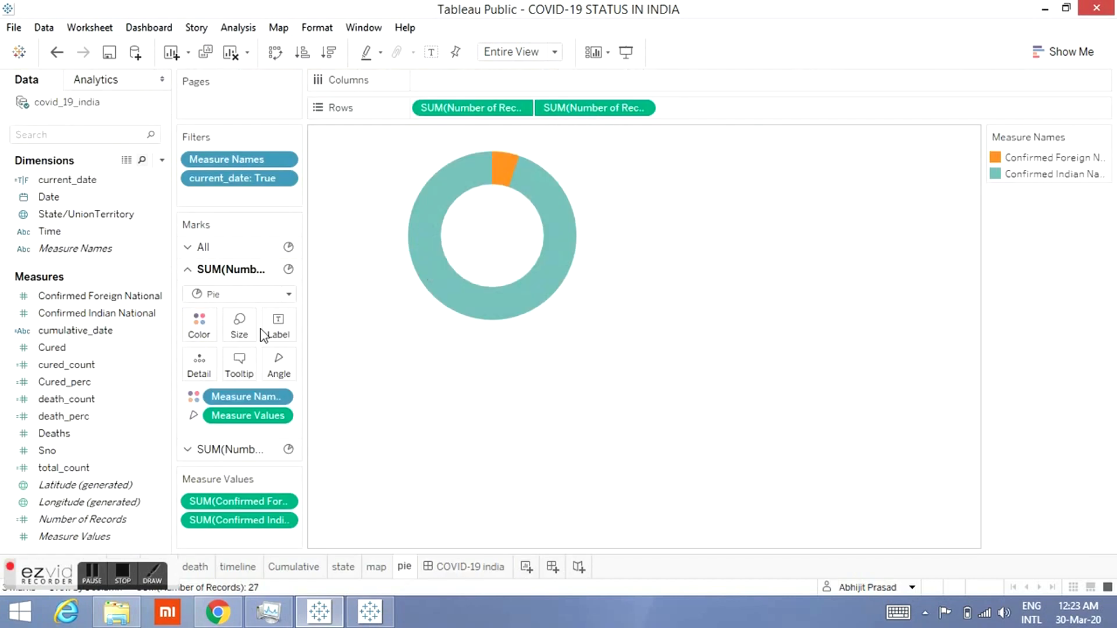
left_click(198, 325)
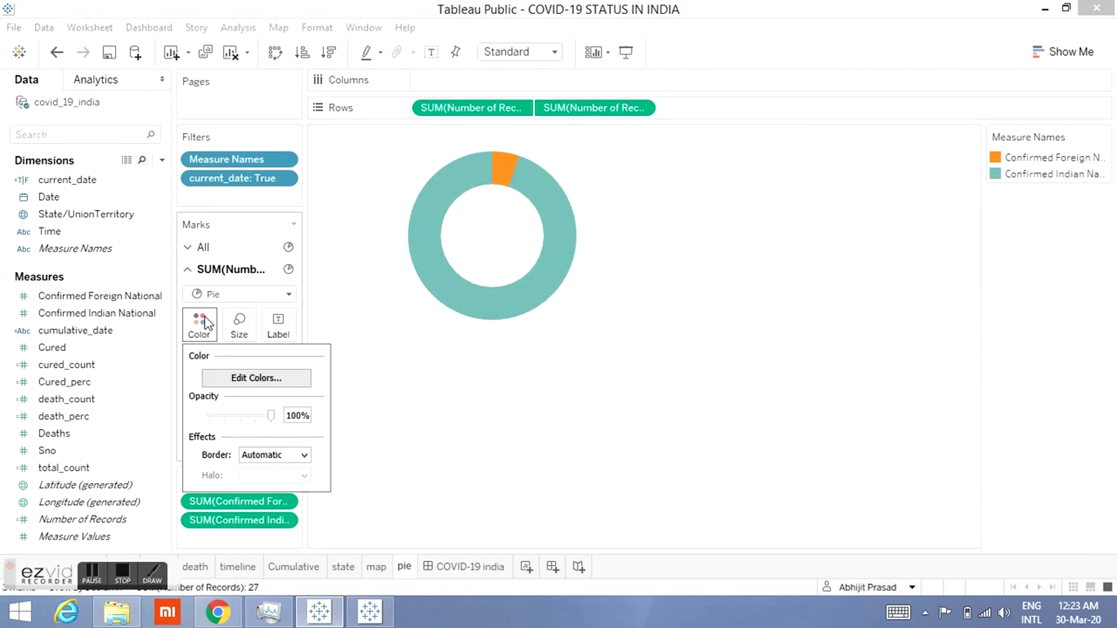
left_click(215, 378)
left_click(422, 181)
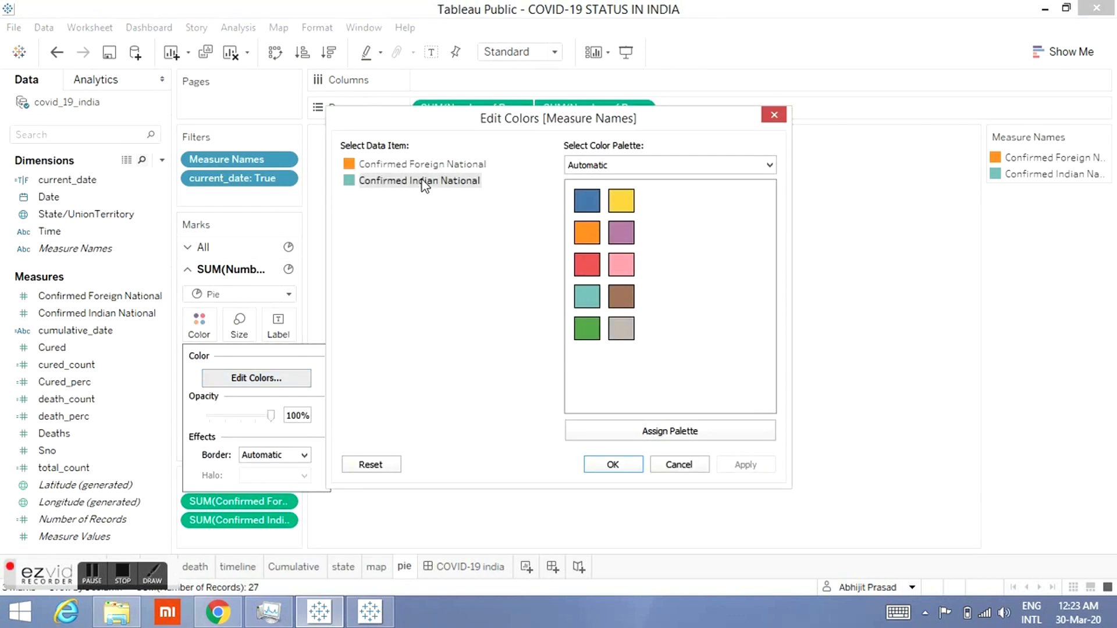
left_click(585, 236)
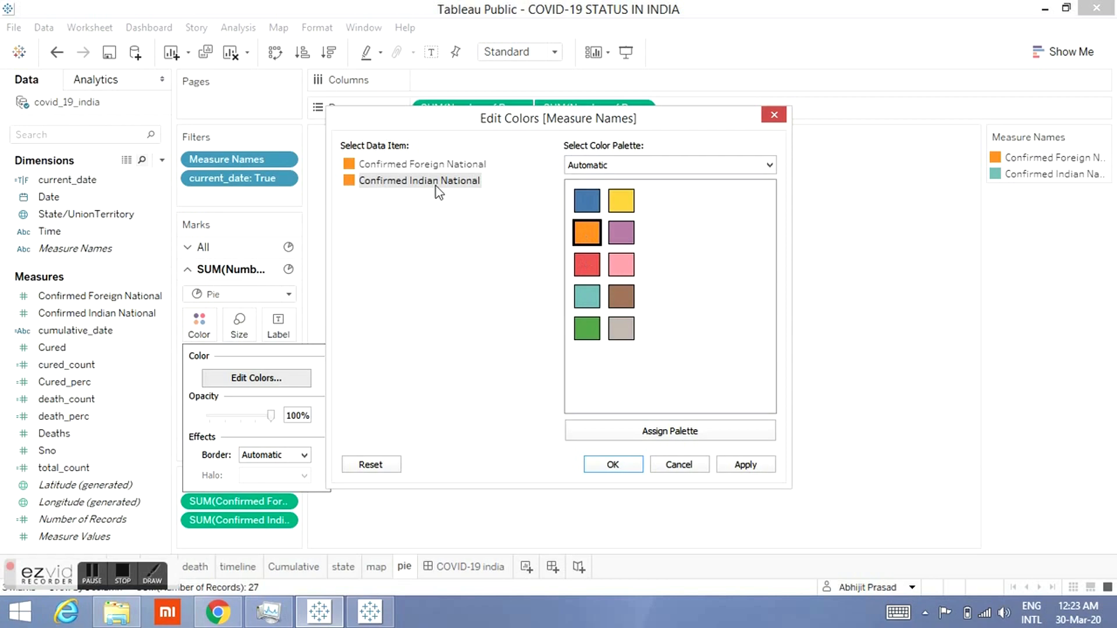
left_click(404, 165)
left_click(585, 207)
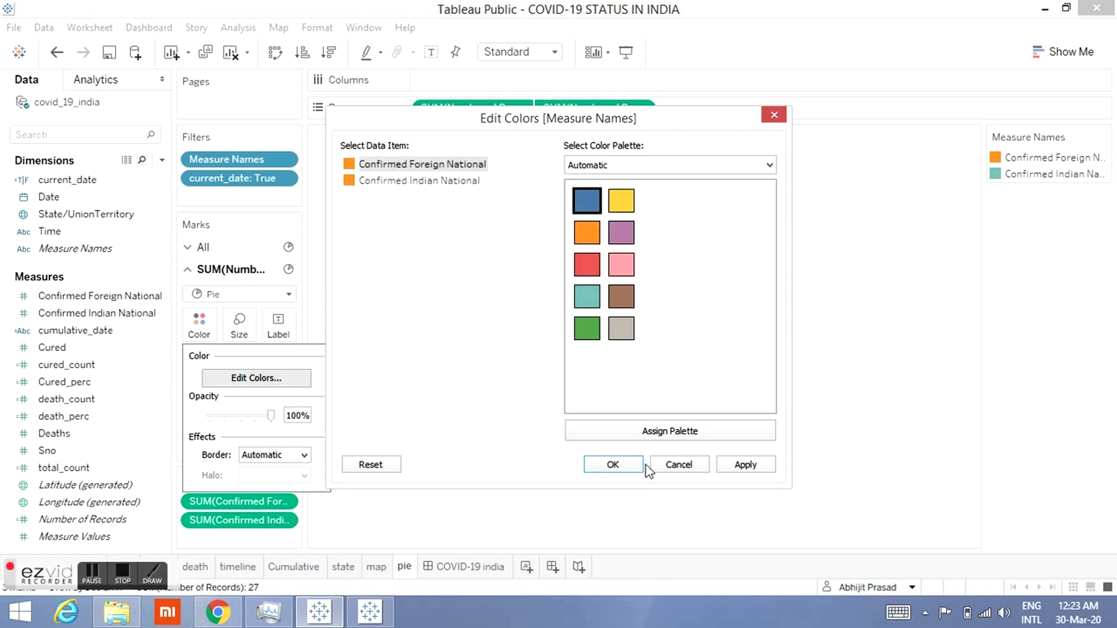
left_click(623, 466)
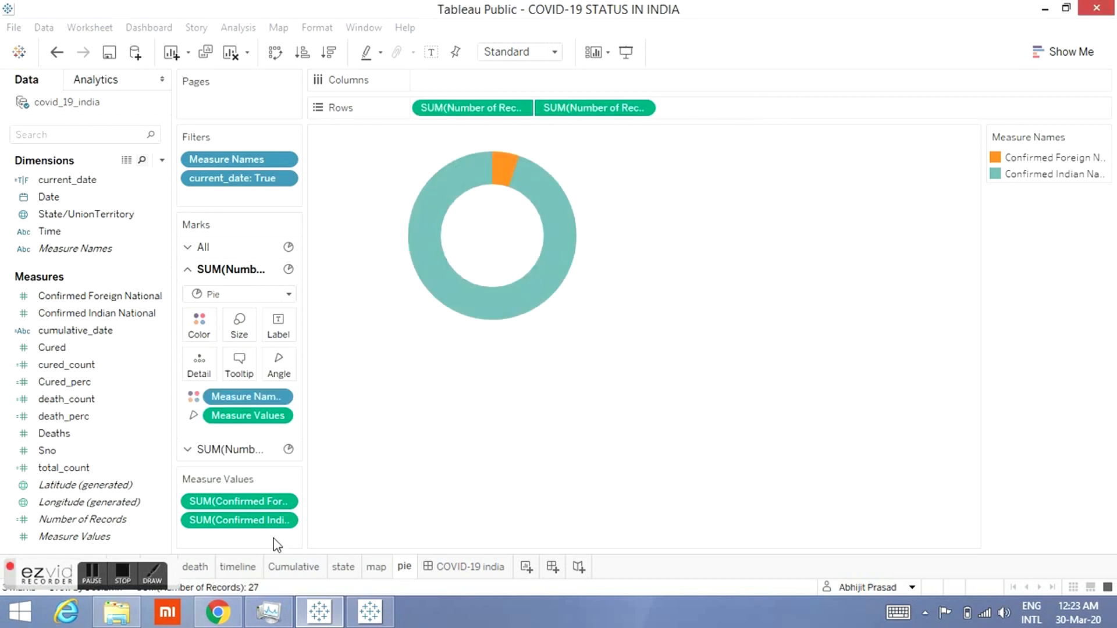
Step: Return to the dashboard and extend the Measure Names legend down to a height of 327
left_click(457, 567)
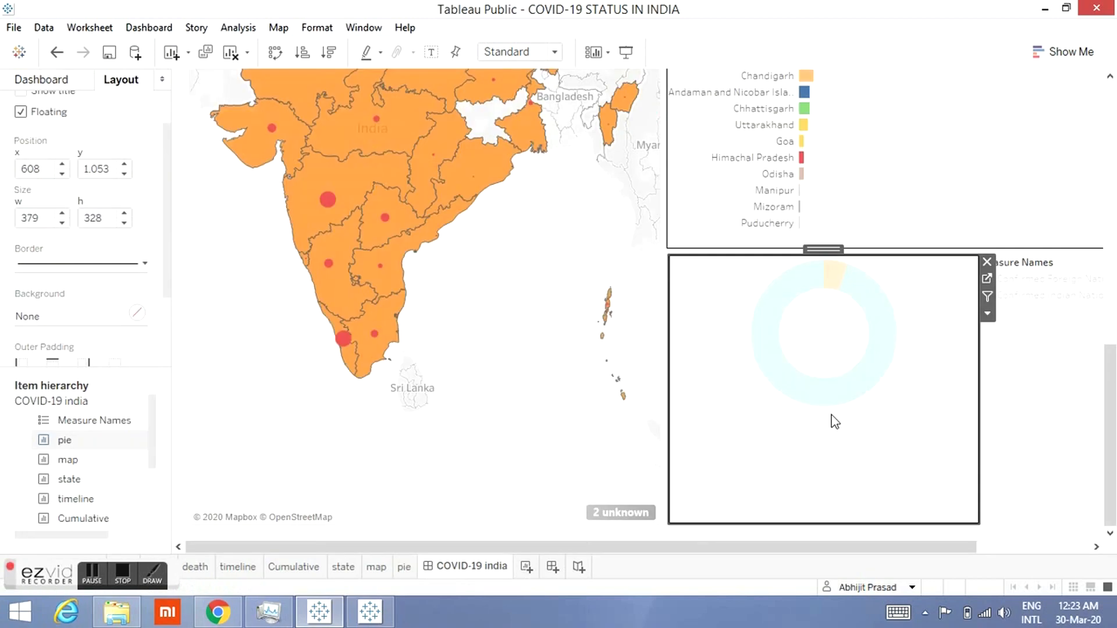
left_click(1064, 297)
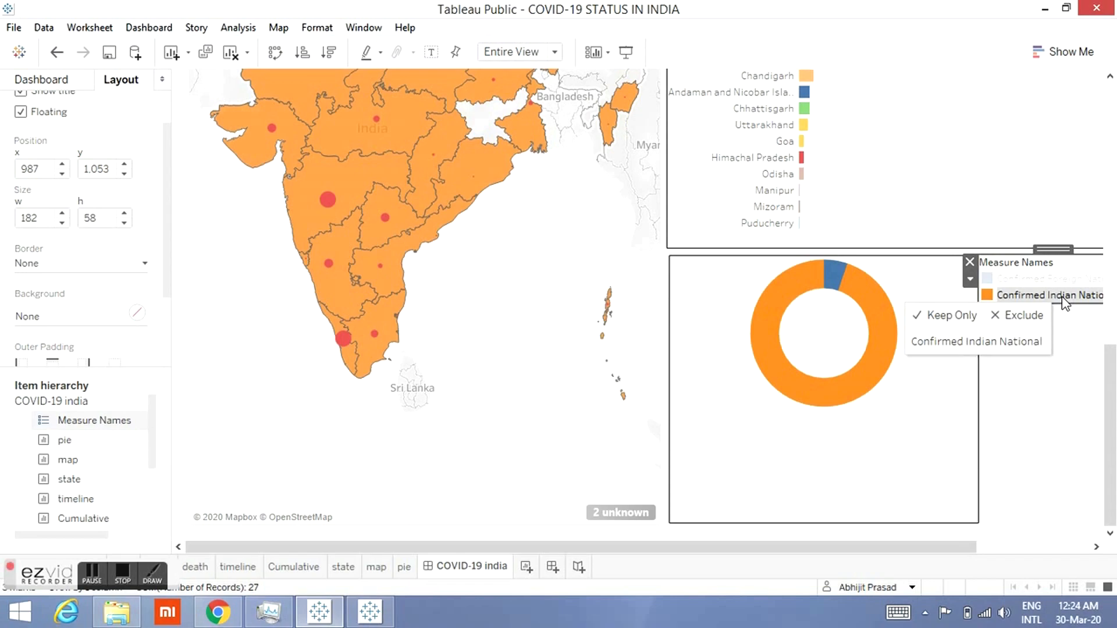
left_click_drag(1067, 378, 1063, 523)
left_click(949, 414)
left_click(1004, 407)
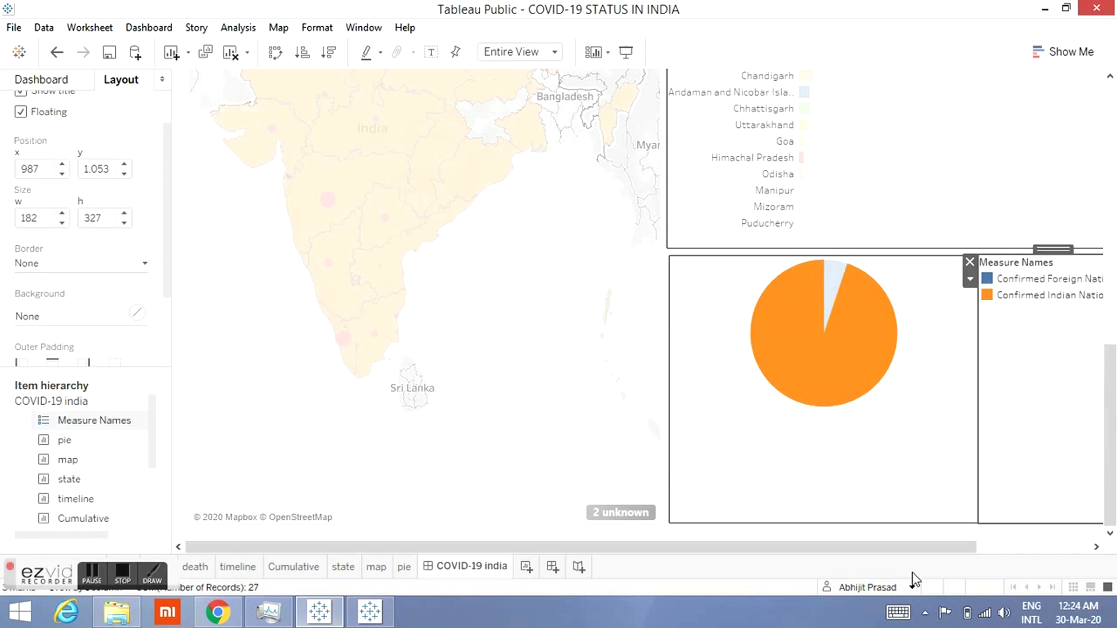
left_click_drag(1011, 547, 1082, 547)
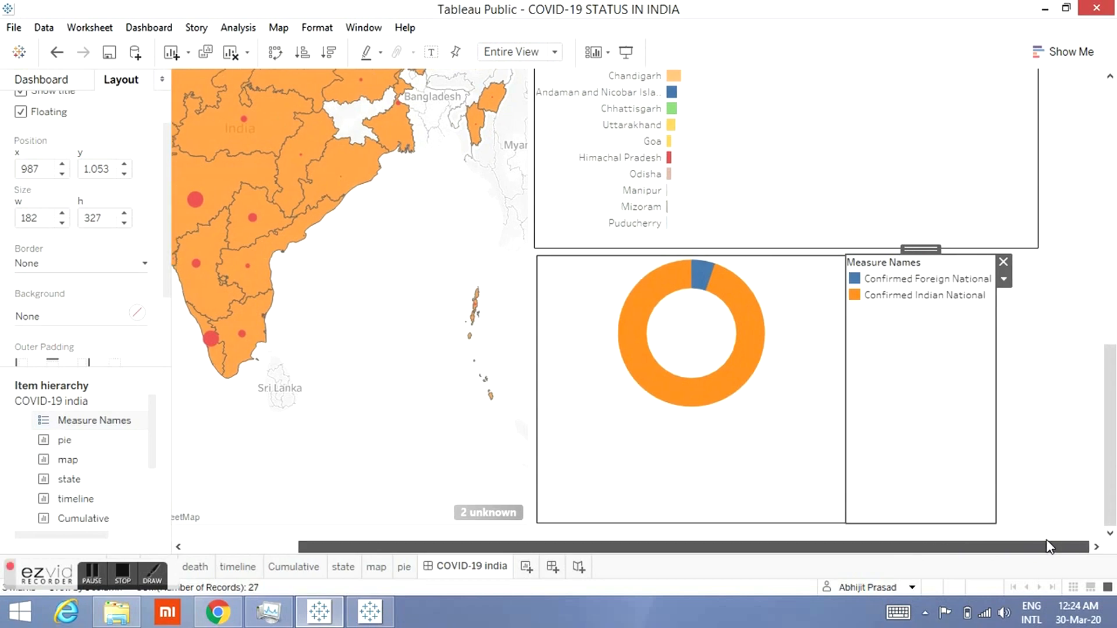
left_click(1070, 486)
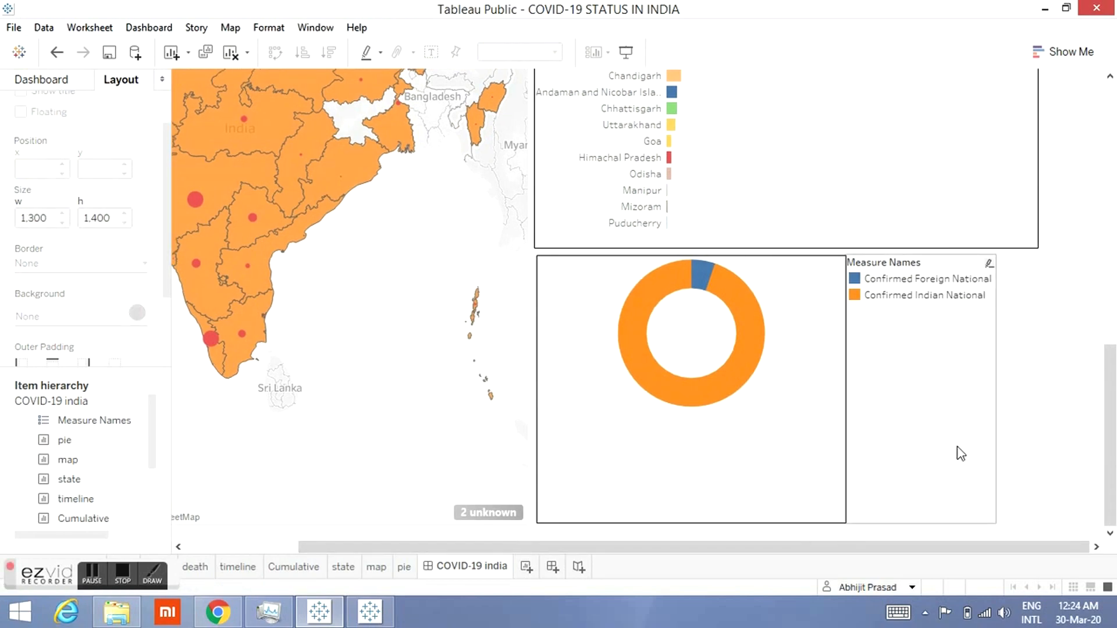
Step: Give the Measure Names legend a solid line border
double_click(960, 453)
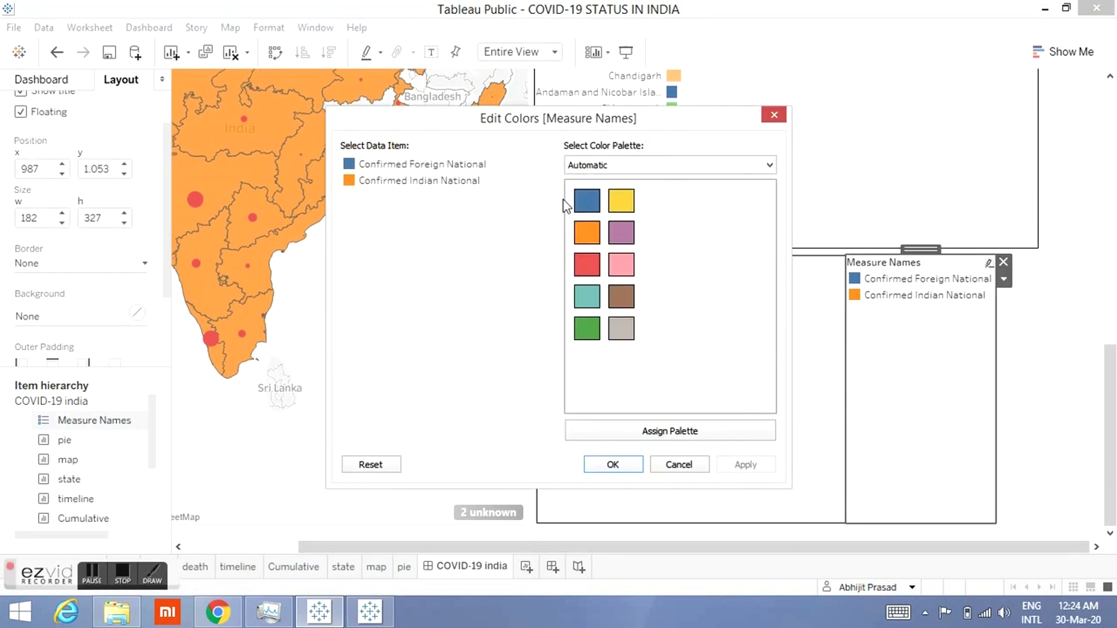
left_click(764, 123)
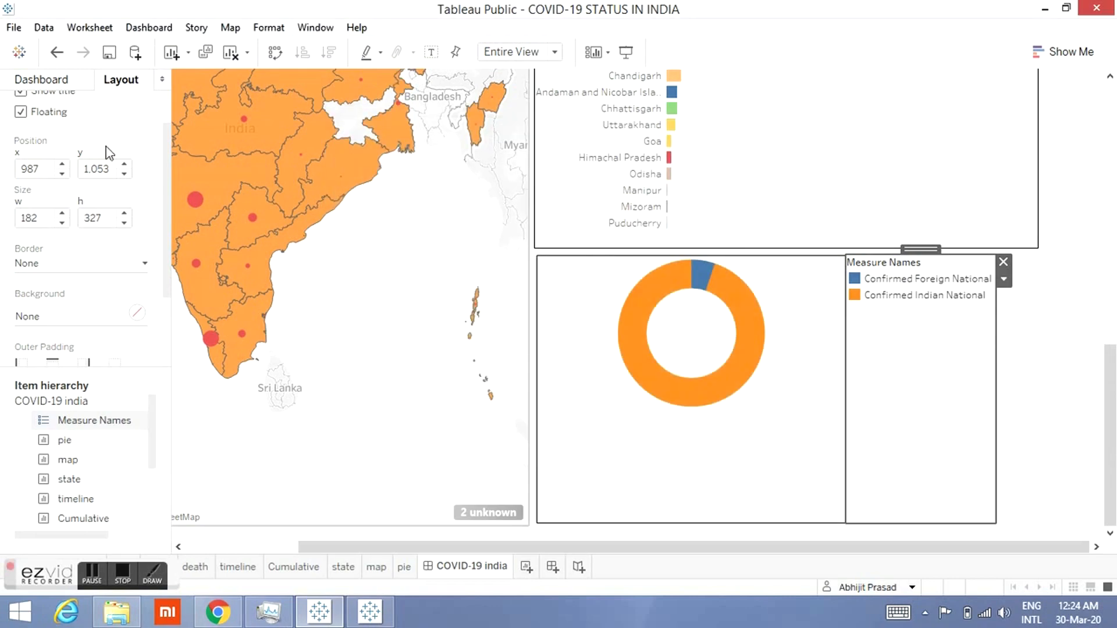
left_click(100, 266)
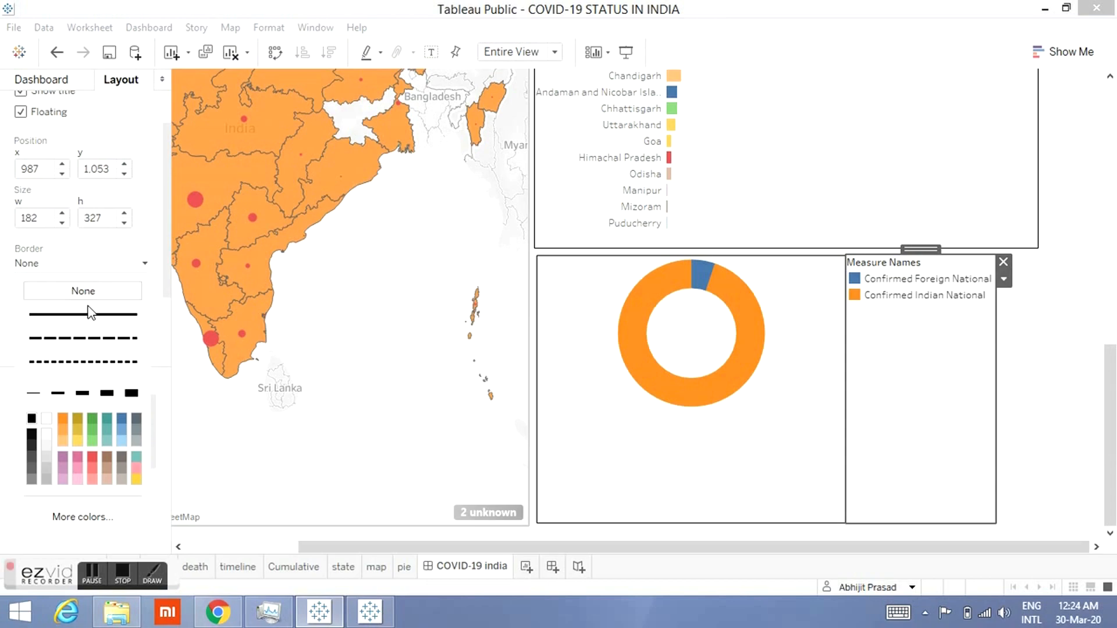
left_click(87, 318)
left_click(1066, 394)
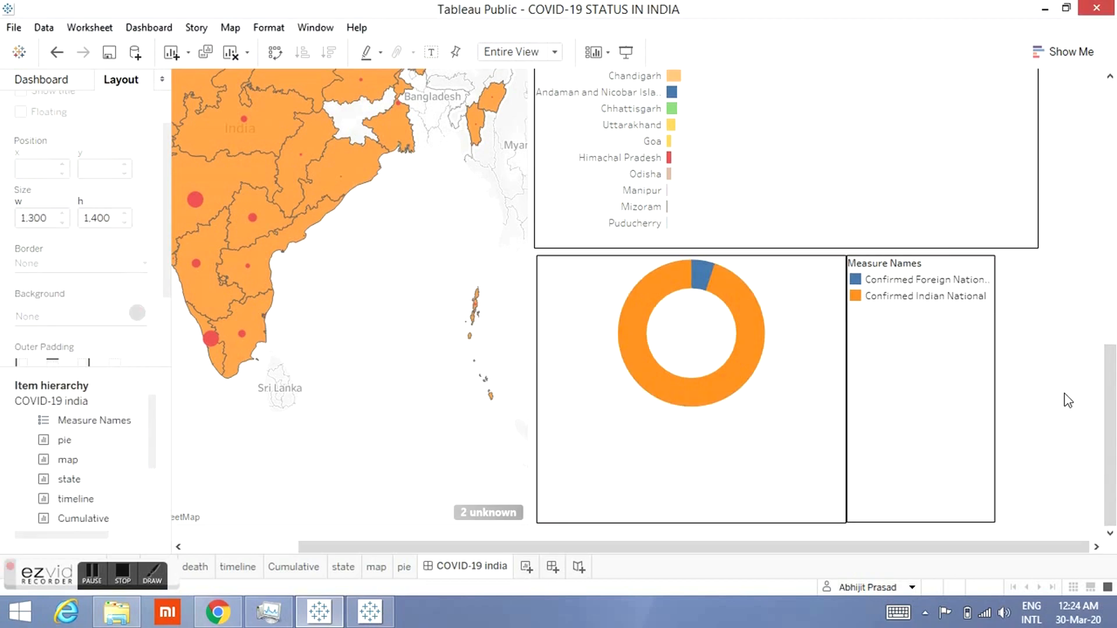
Step: Widen the legend to 228 and nudge it right to an x position of 995
left_click(991, 400)
left_click_drag(996, 391, 1034, 386)
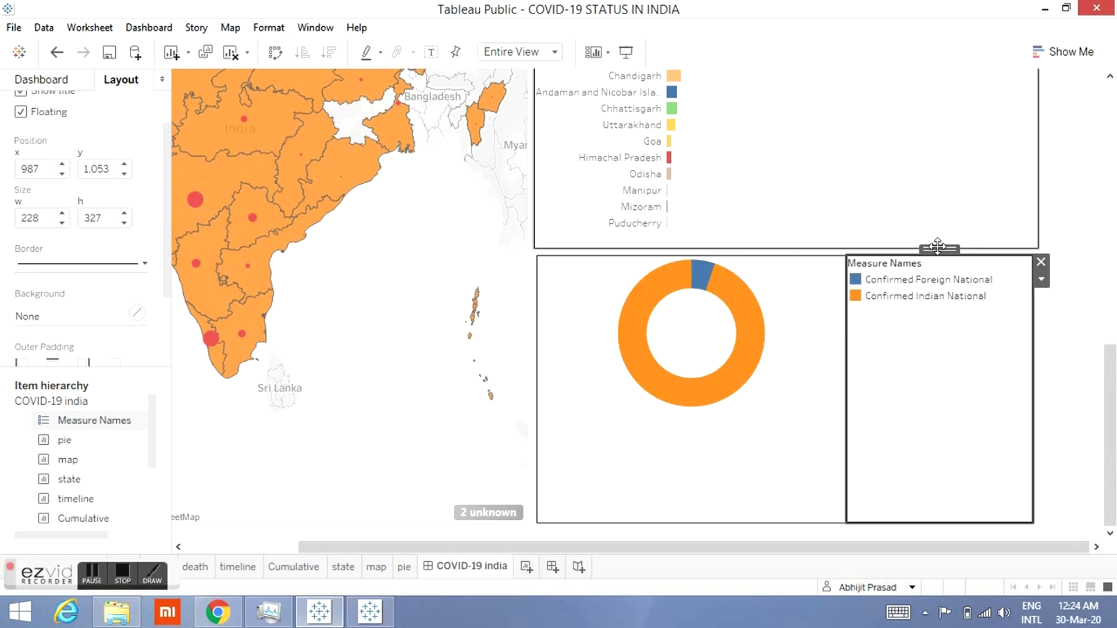
key("Right")
key("Right")
key("Right")
key("Right")
key("Right")
key("Right")
key("Right")
key("Right")
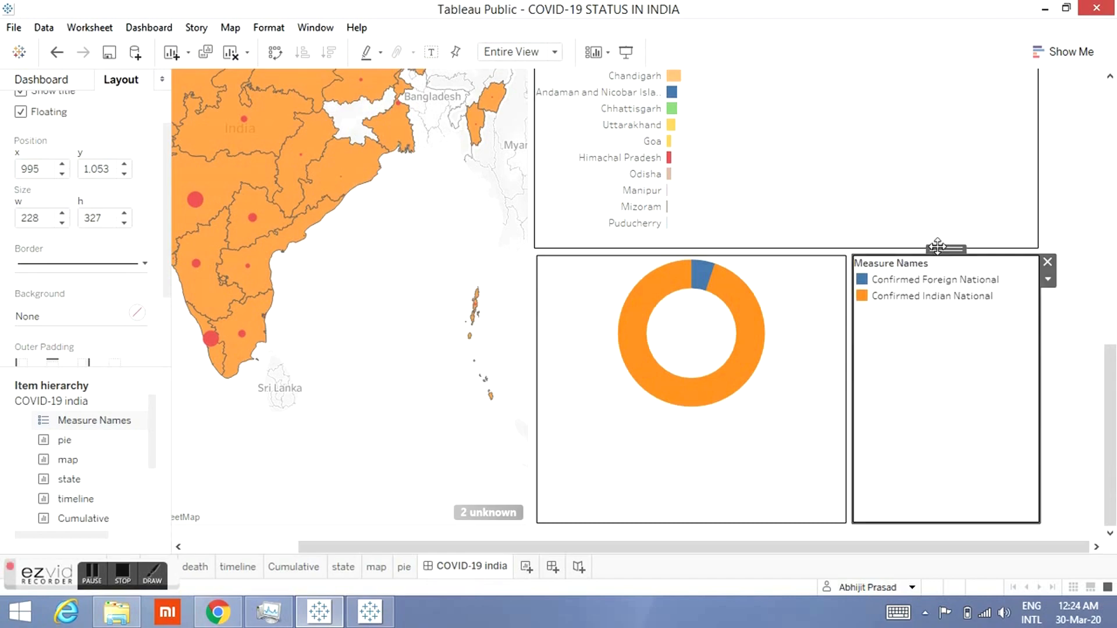
left_click(1080, 208)
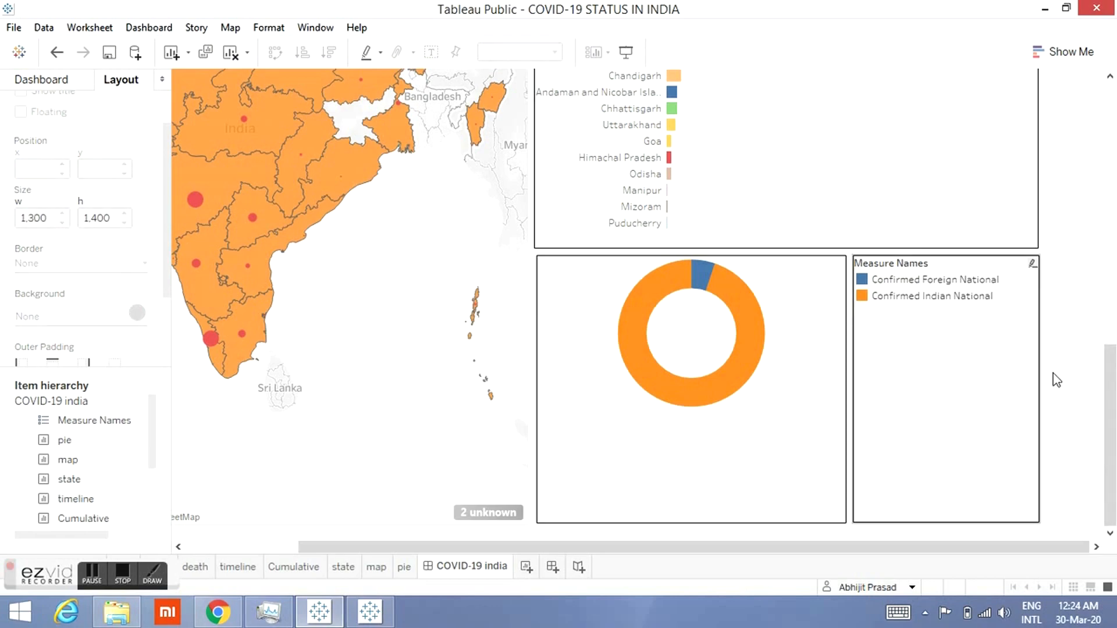
left_click(741, 456)
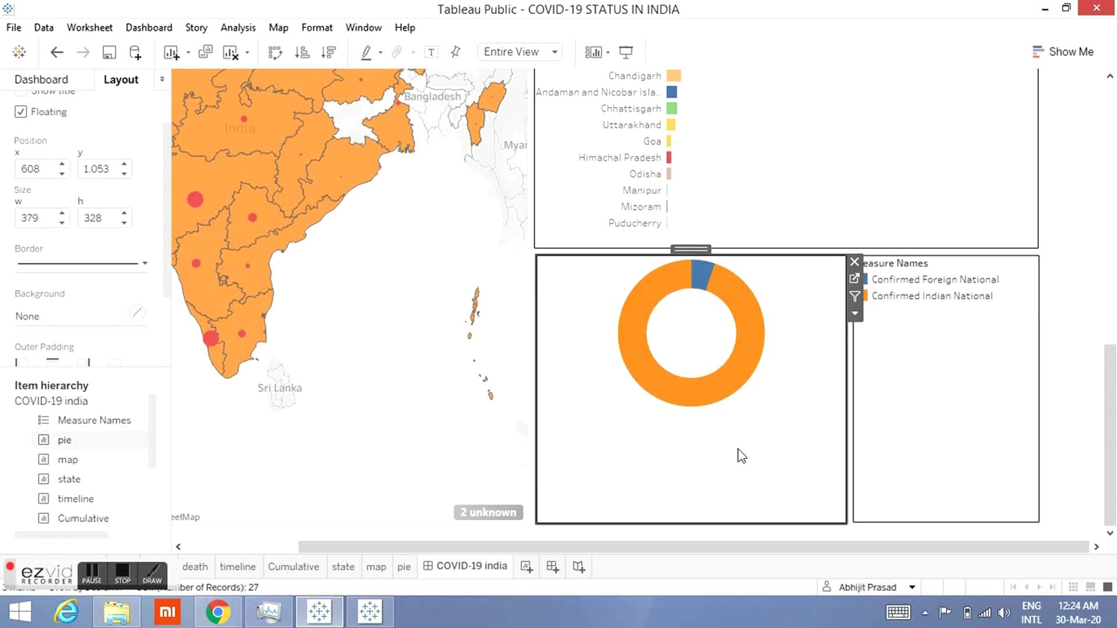
left_click(854, 298)
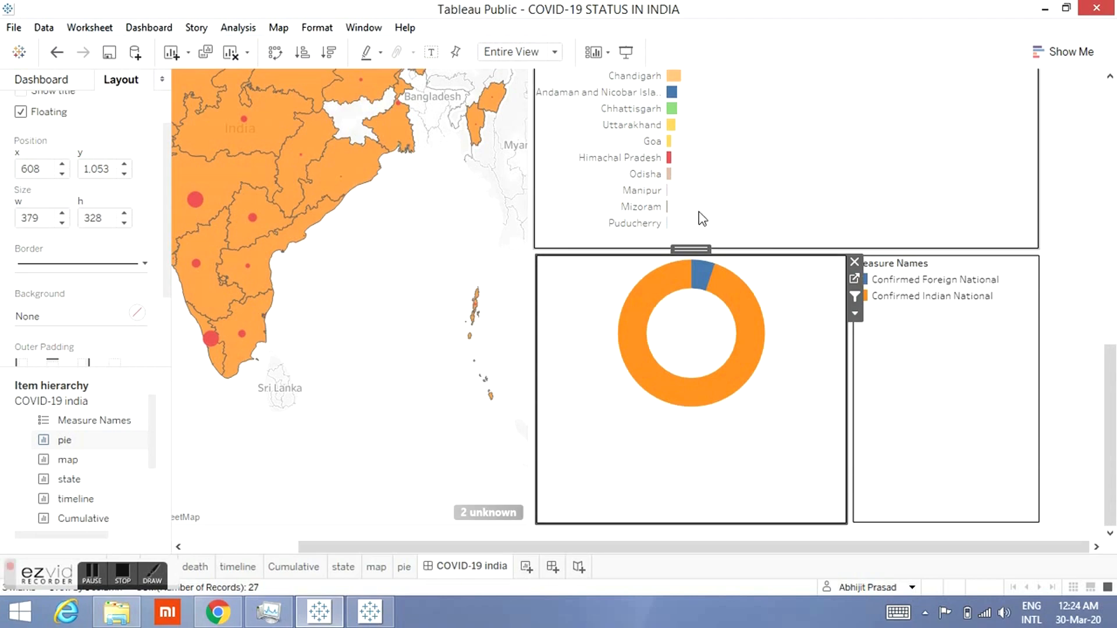
left_click(854, 297)
Step: Set the state bar chart sheet to be used as a filter for the dashboard
left_click(1112, 99)
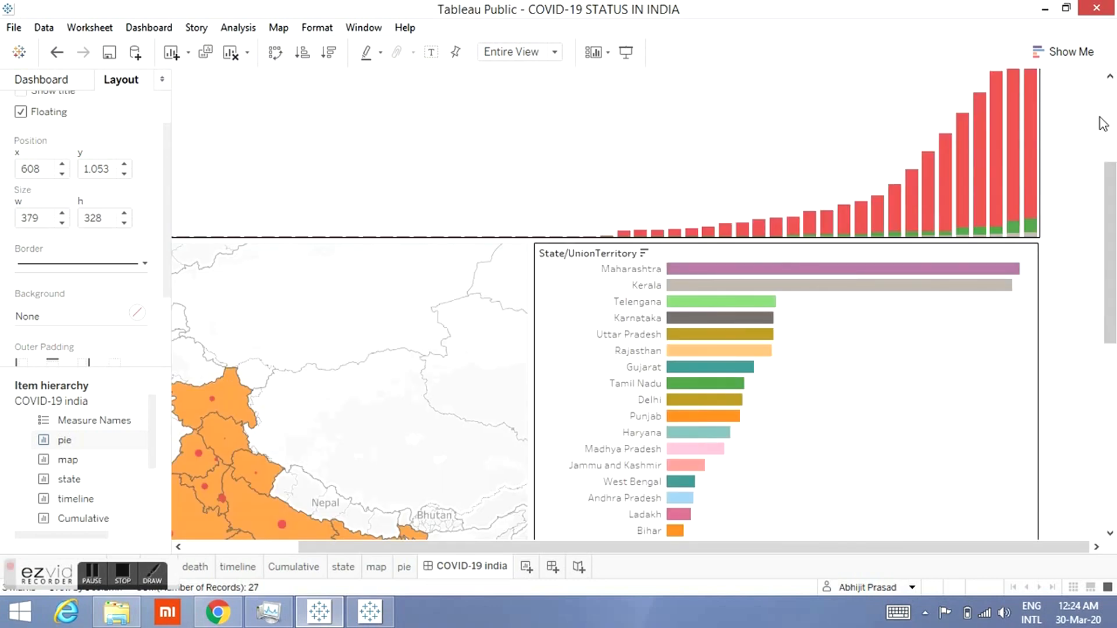
left_click(987, 372)
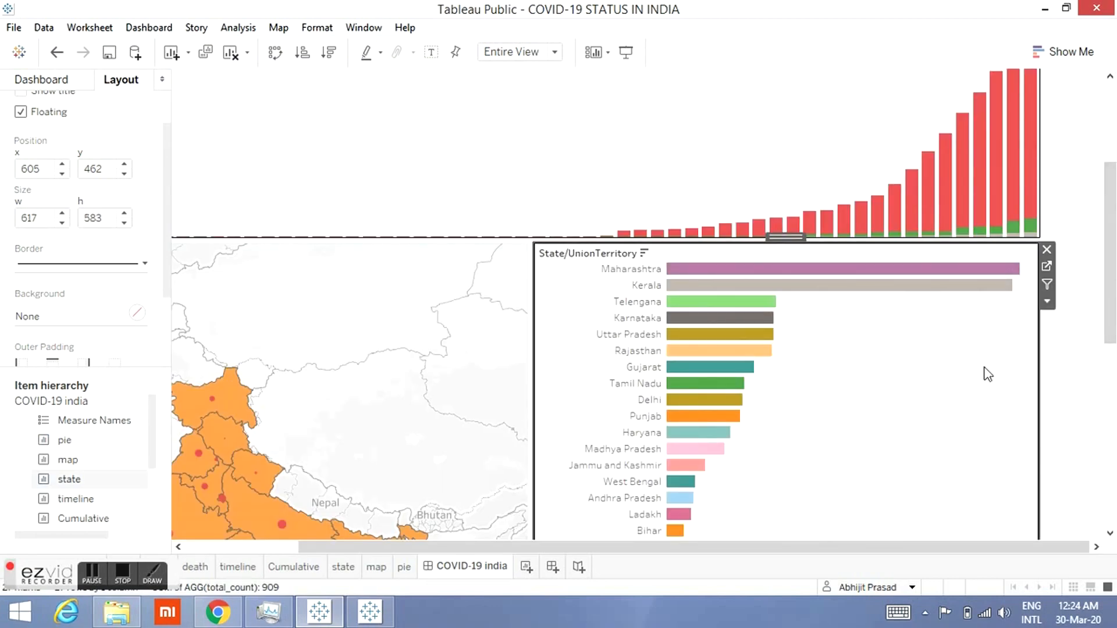
left_click(1047, 285)
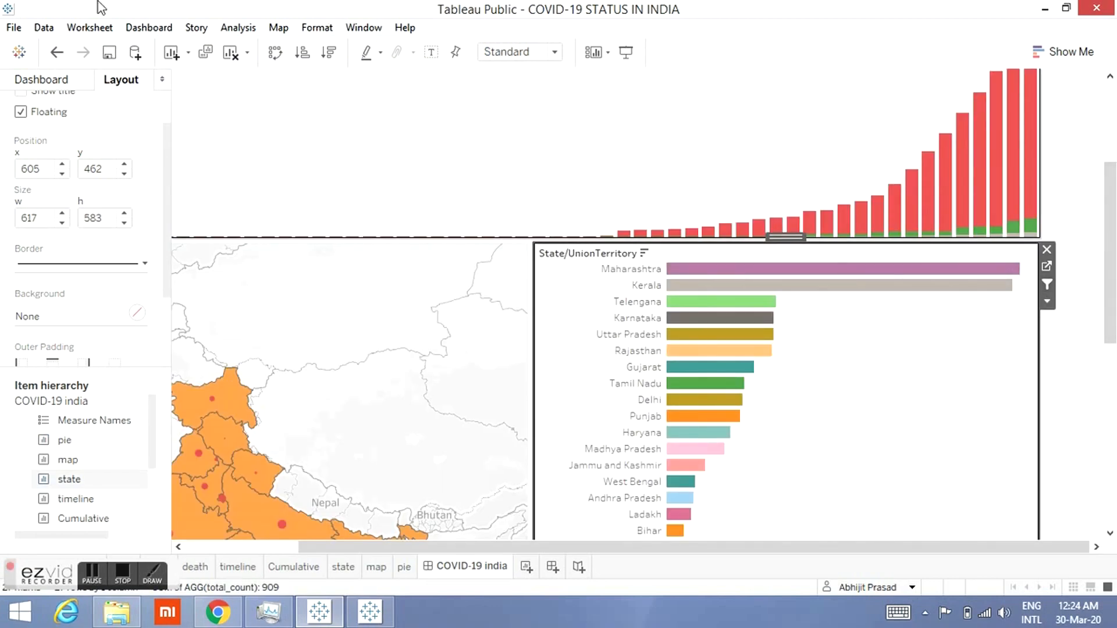
Step: Open the dashboard actions and review the generated filter action's source and target sheets
left_click(142, 29)
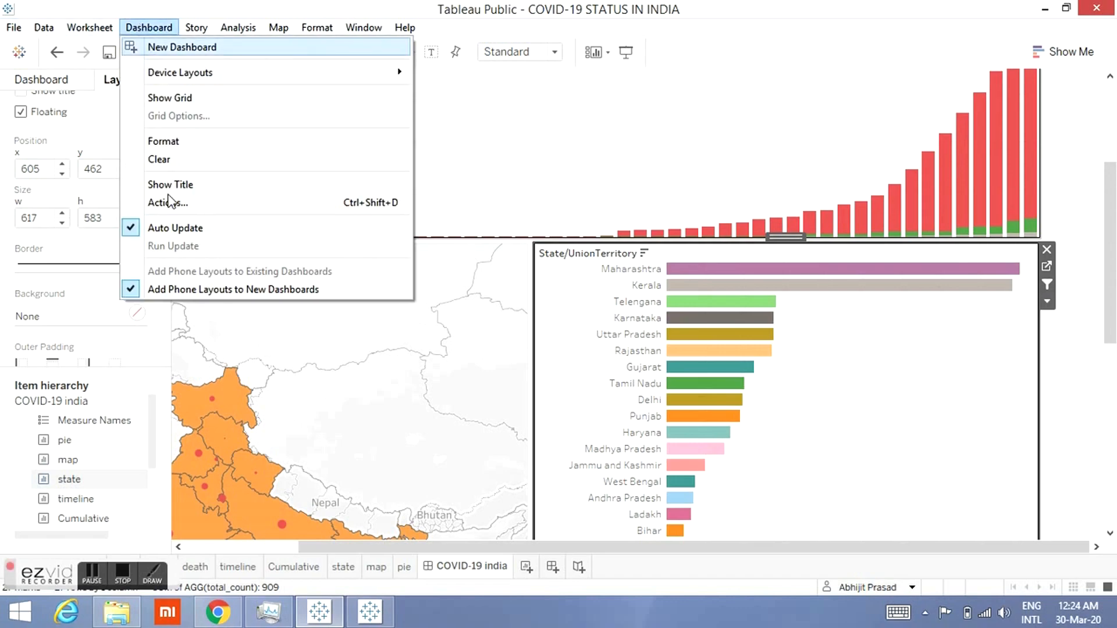
left_click(168, 204)
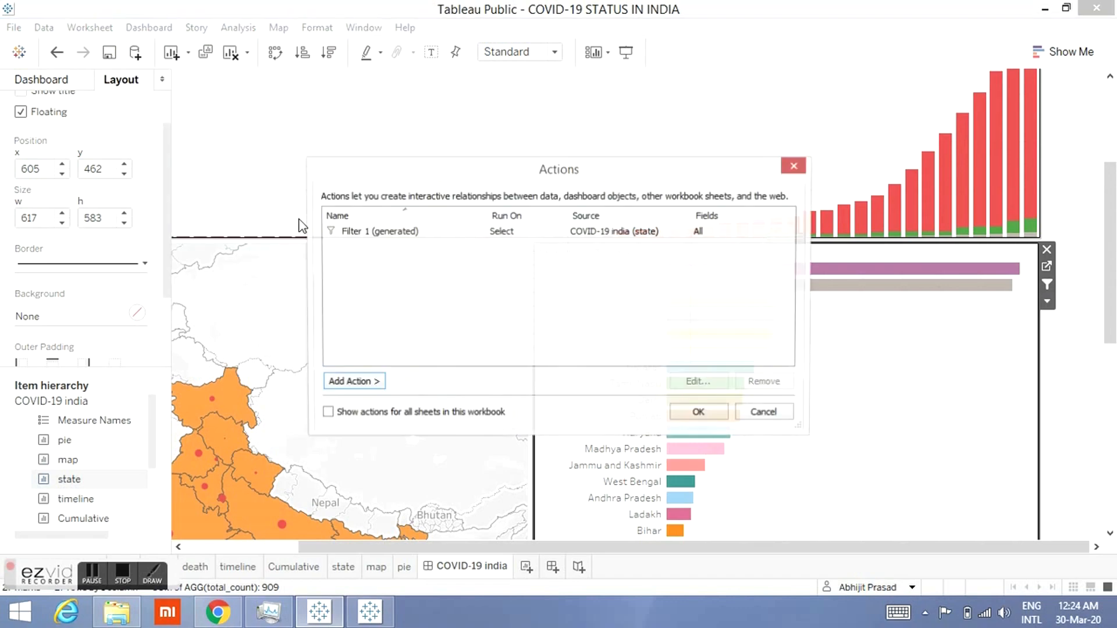
left_click(399, 233)
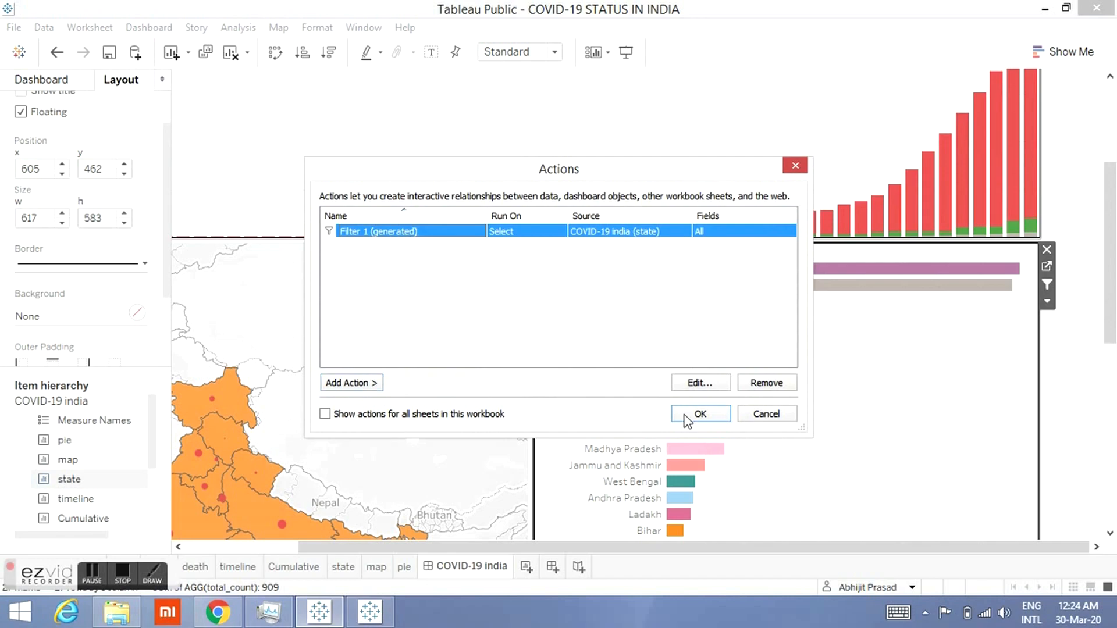
left_click(693, 384)
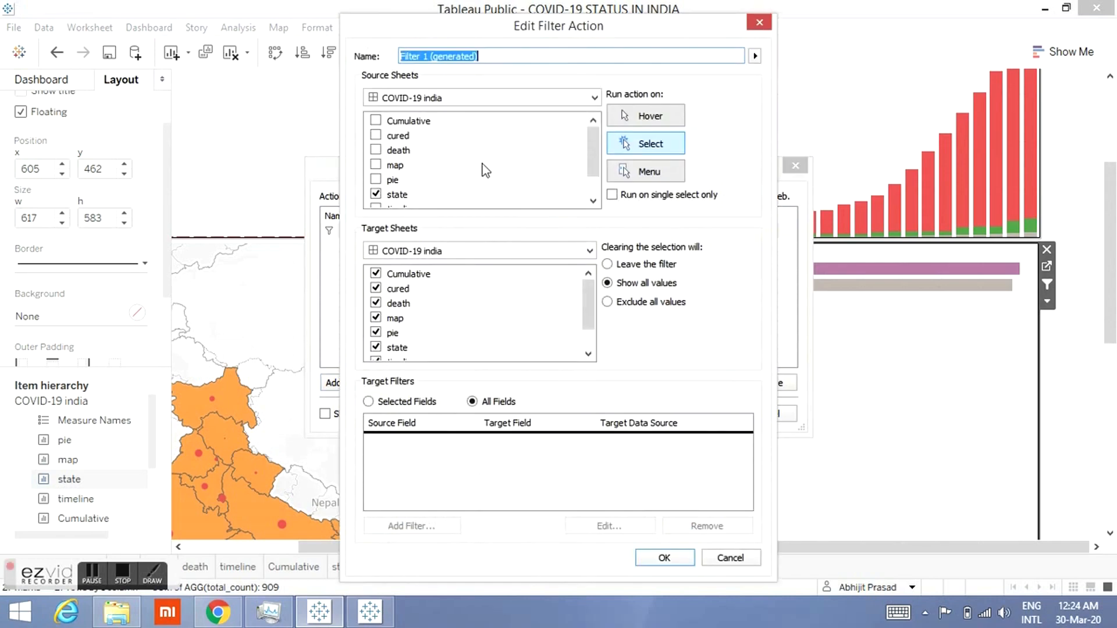
double_click(594, 201)
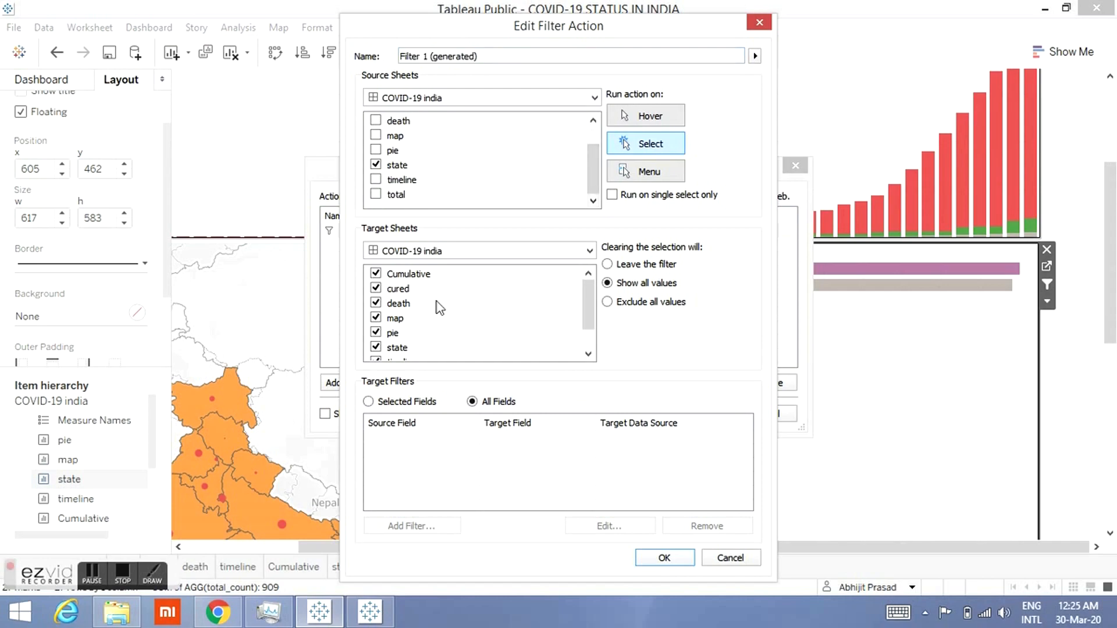
double_click(589, 353)
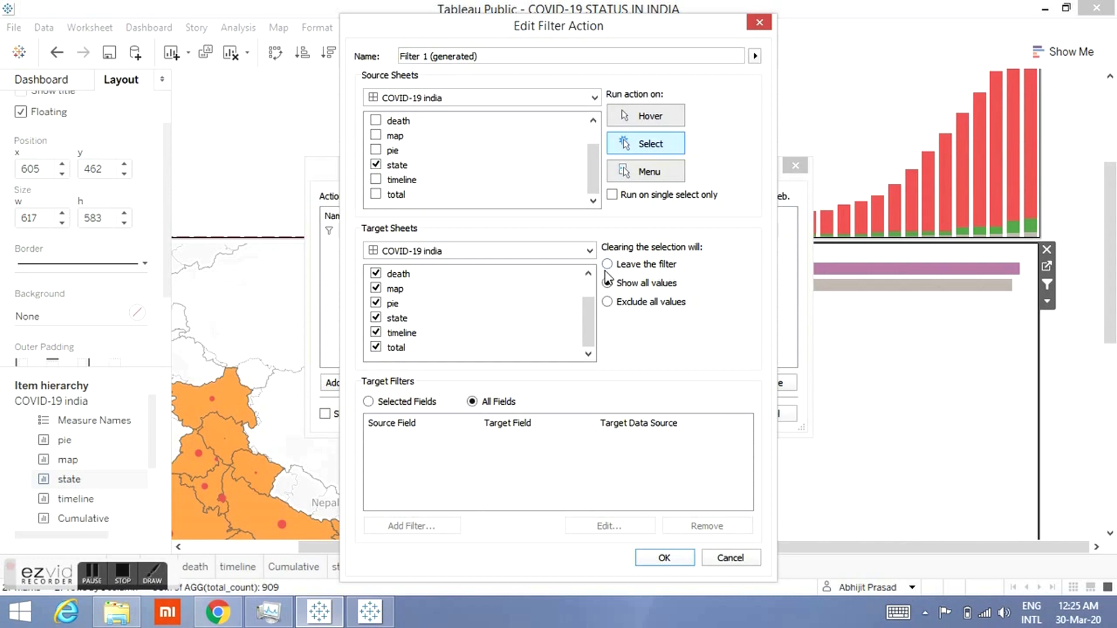
scroll(589, 291, "up", 1)
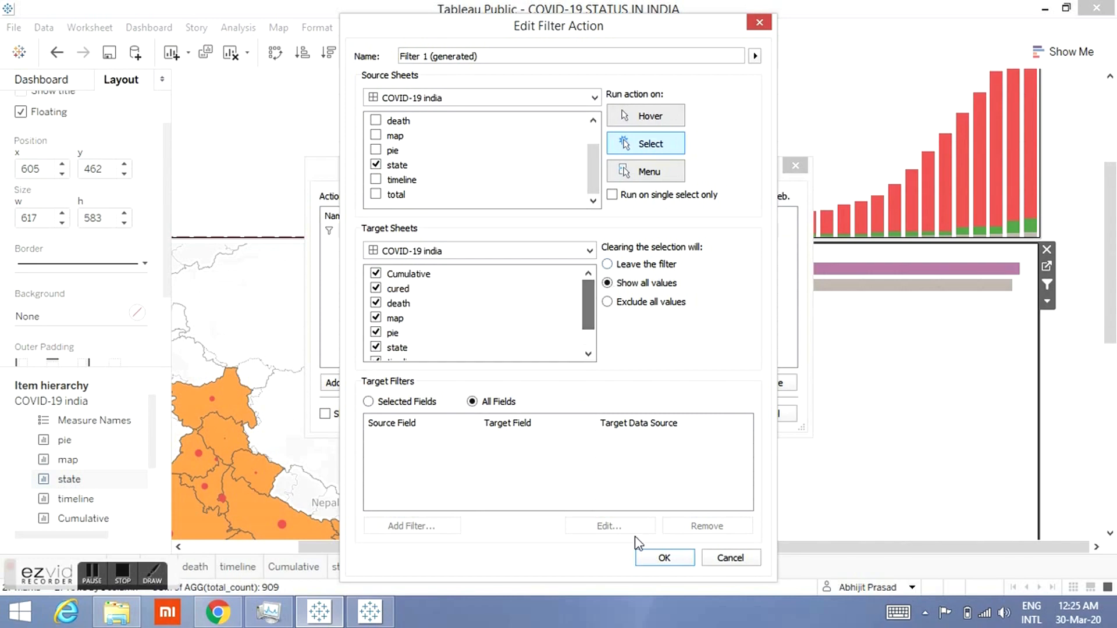
left_click(648, 559)
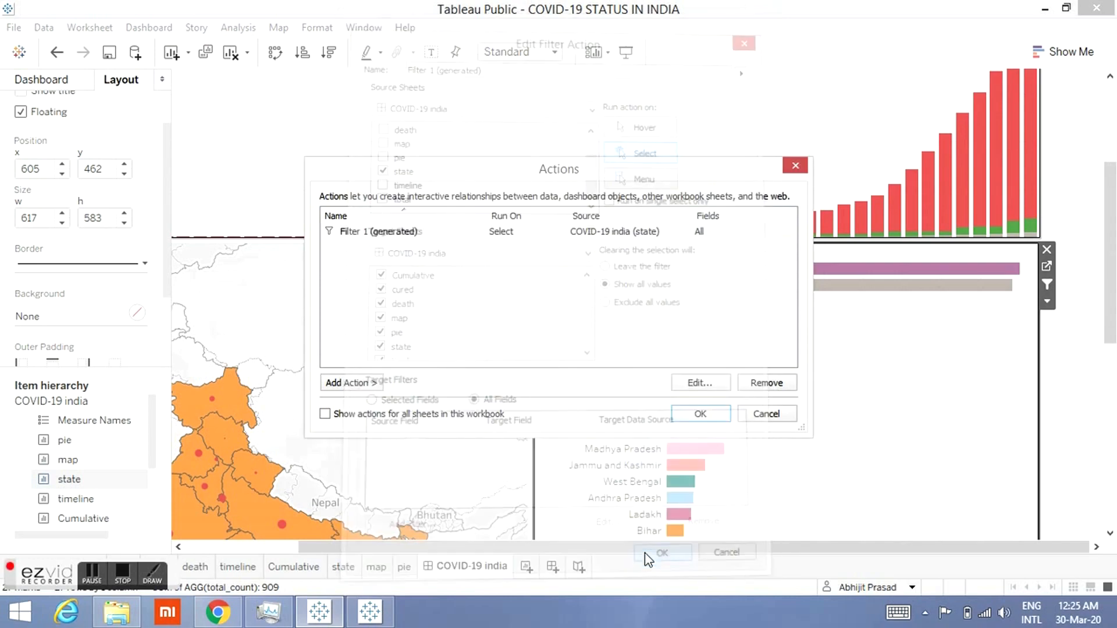
left_click(704, 414)
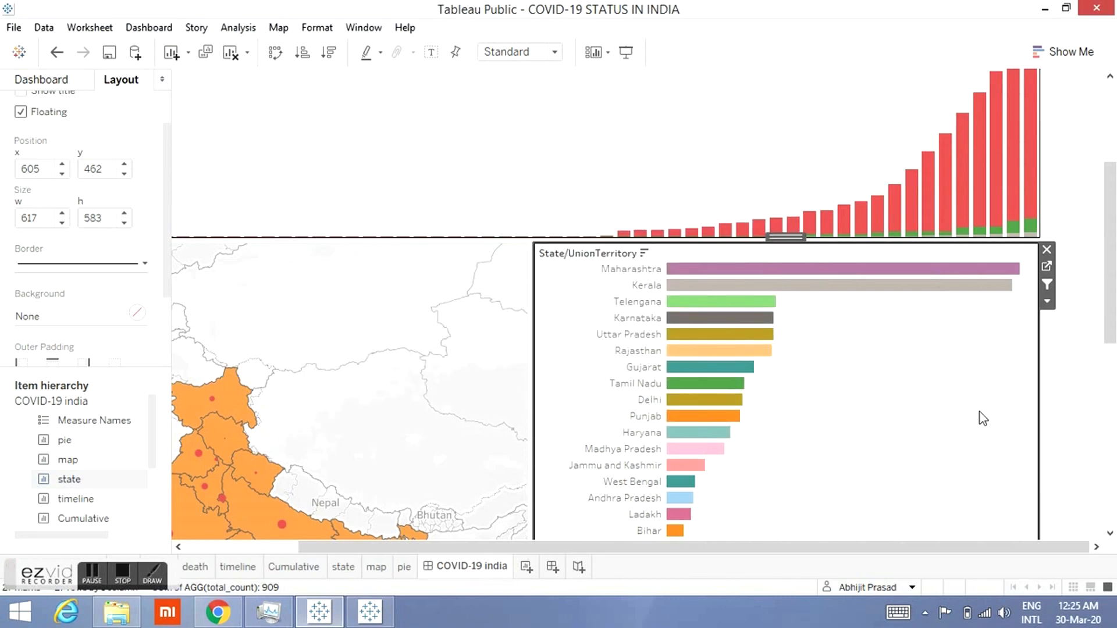
Step: Preview the whole dashboard in presentation mode and exit it
left_click(626, 52)
scroll(845, 211, "down", 1)
left_click_drag(1116, 262, 1082, 130)
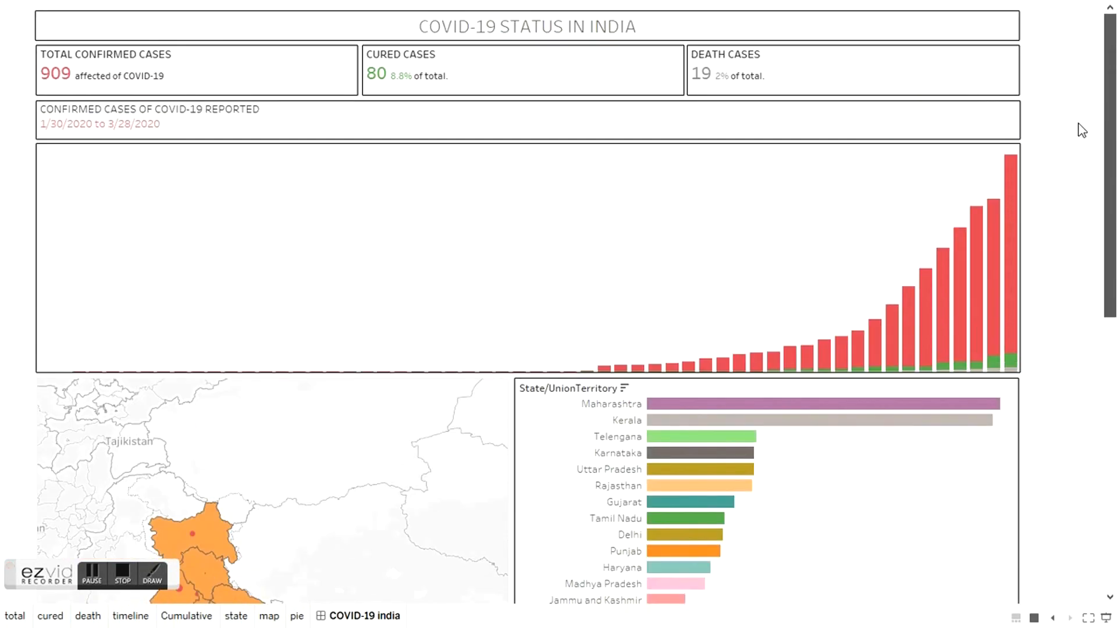
key("Escape")
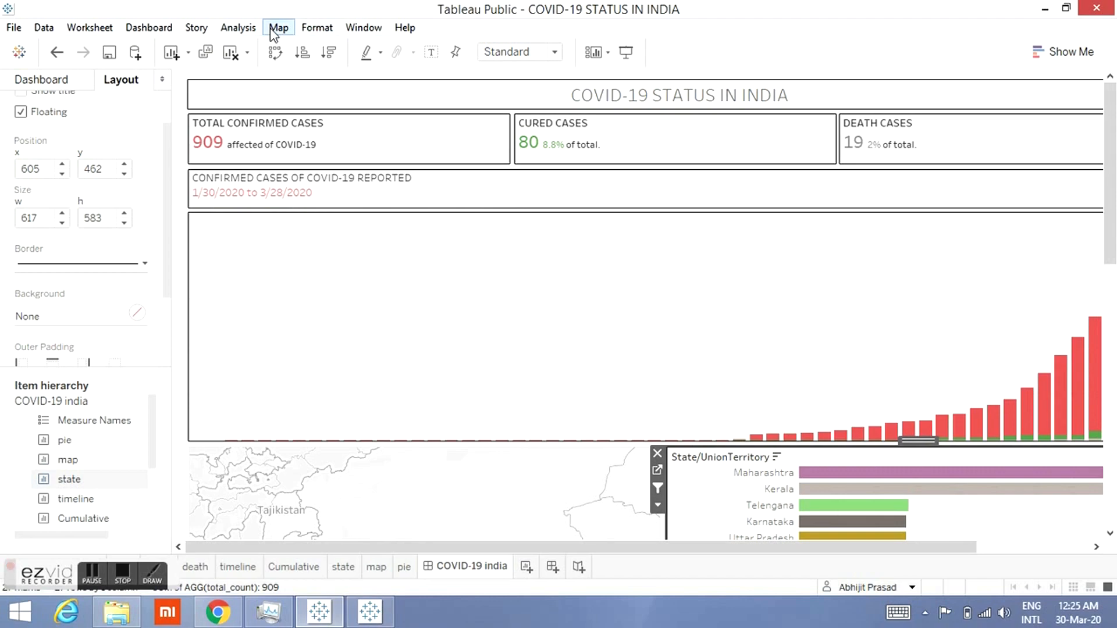
left_click(11, 30)
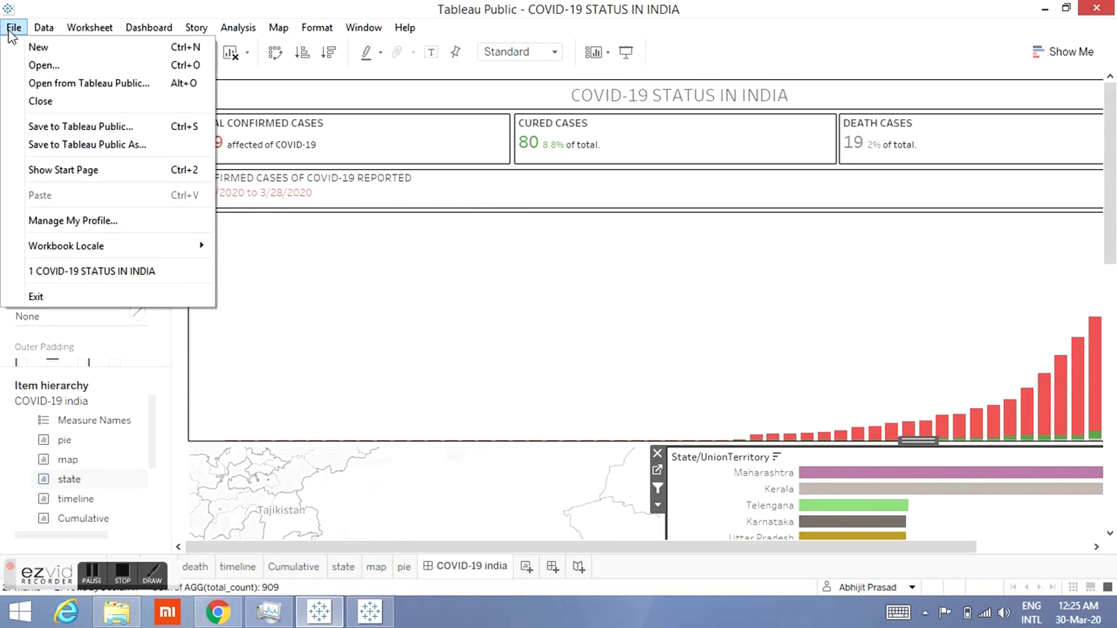
left_click(49, 134)
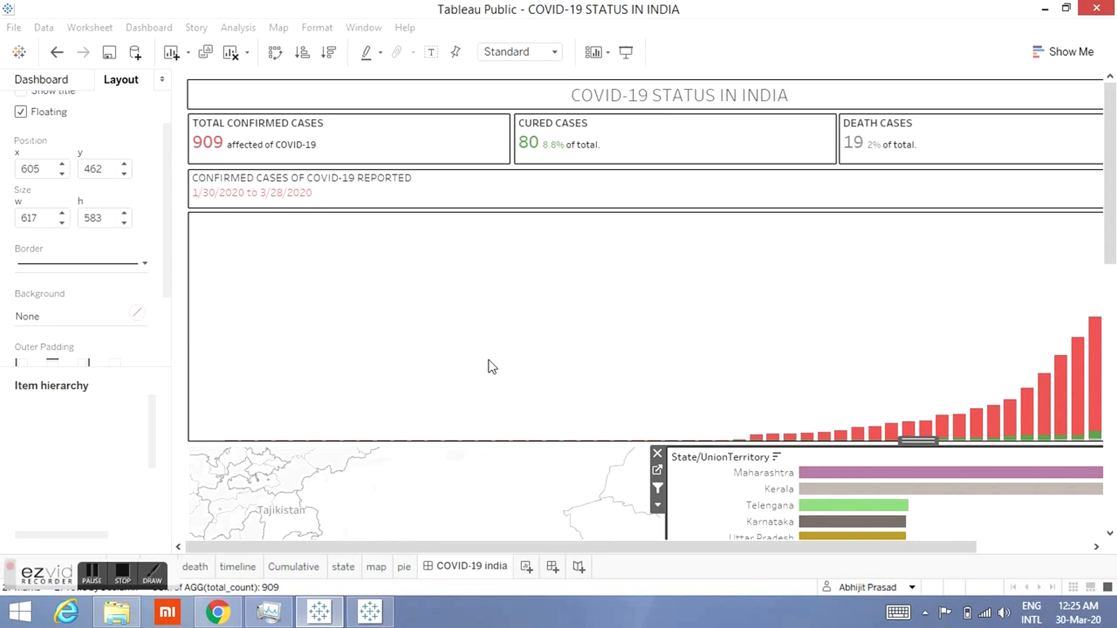
left_click(649, 319)
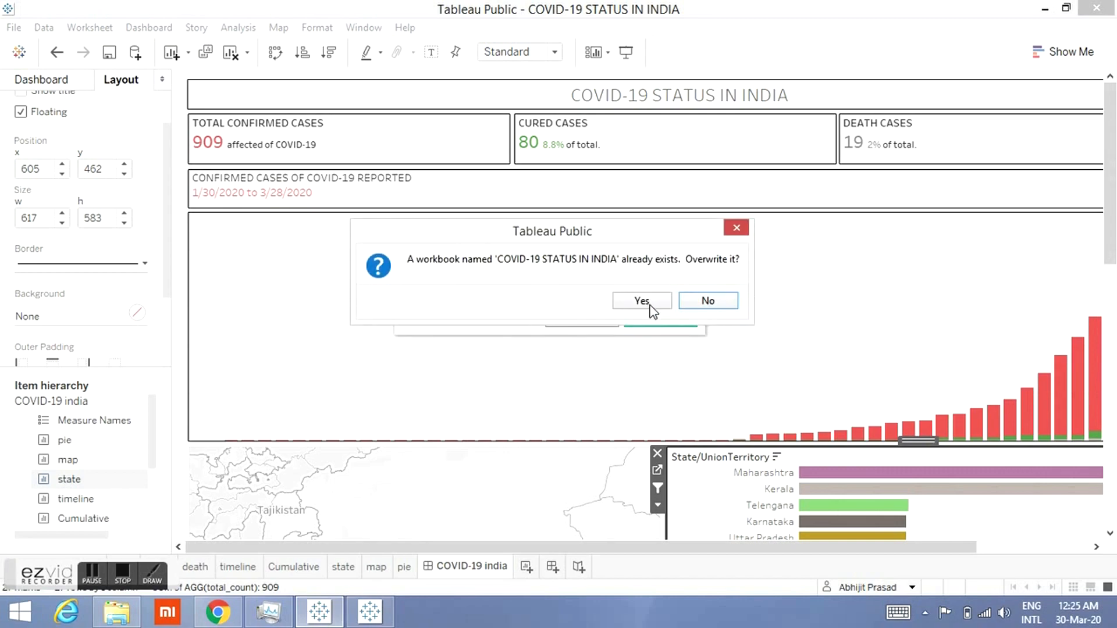
left_click(644, 301)
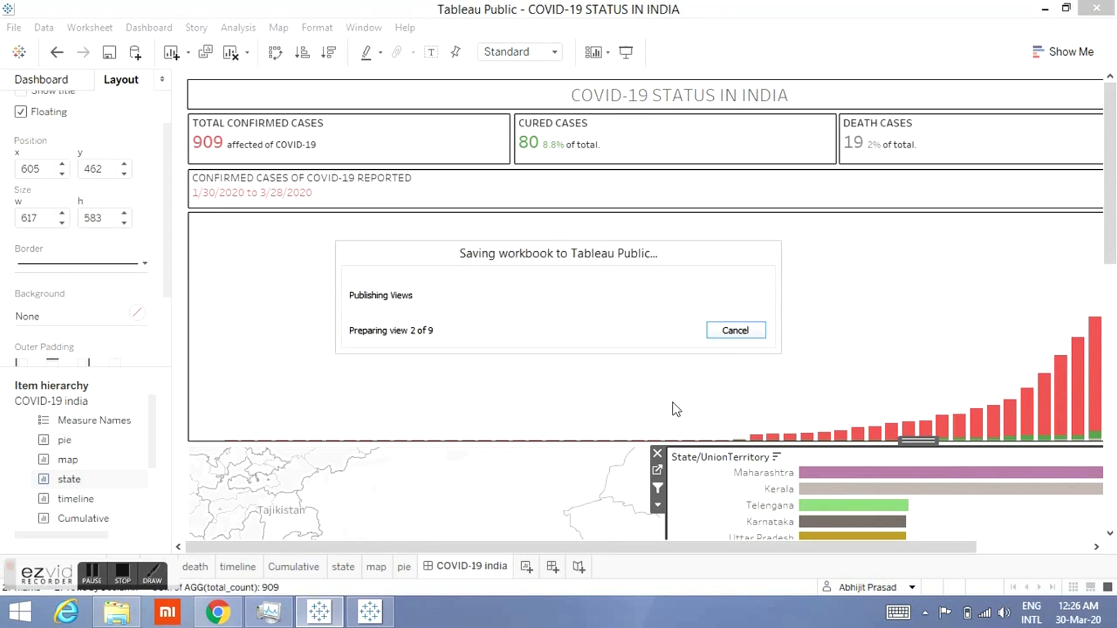
key("Escape")
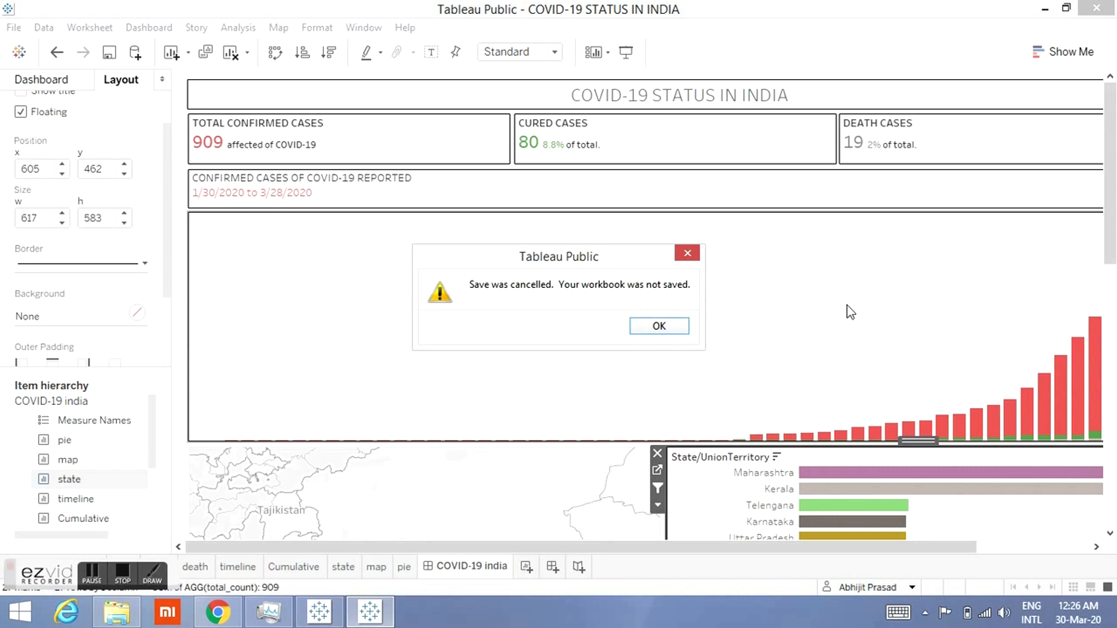
left_click(671, 327)
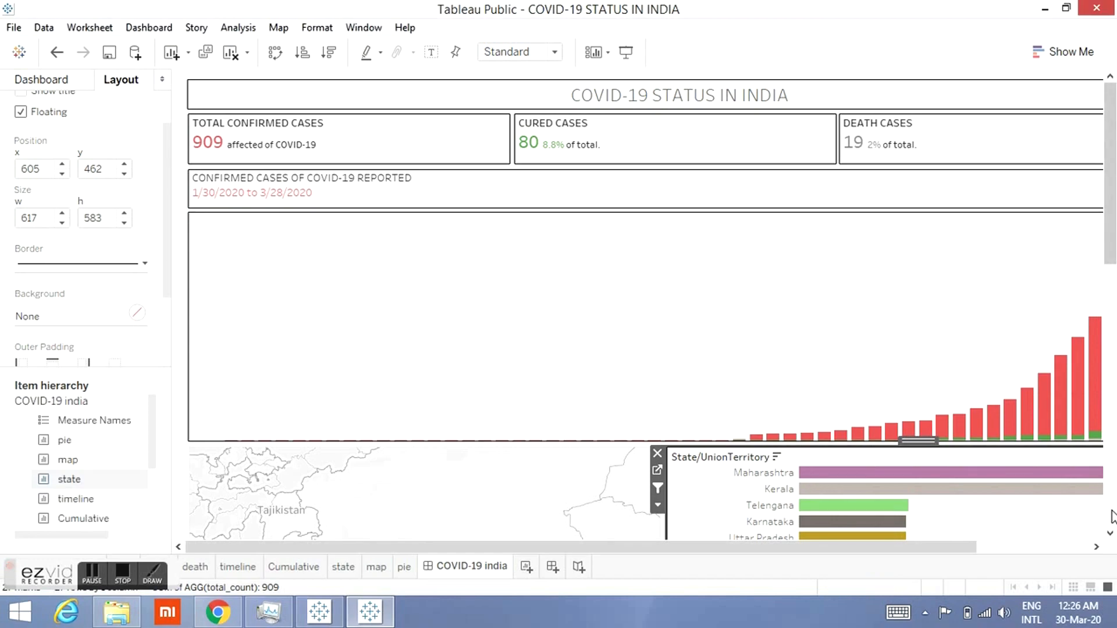
Step: Test the state filter by selecting Maharashtra in the state bar chart, then clear the selection
scroll(1111, 517, "down", 10)
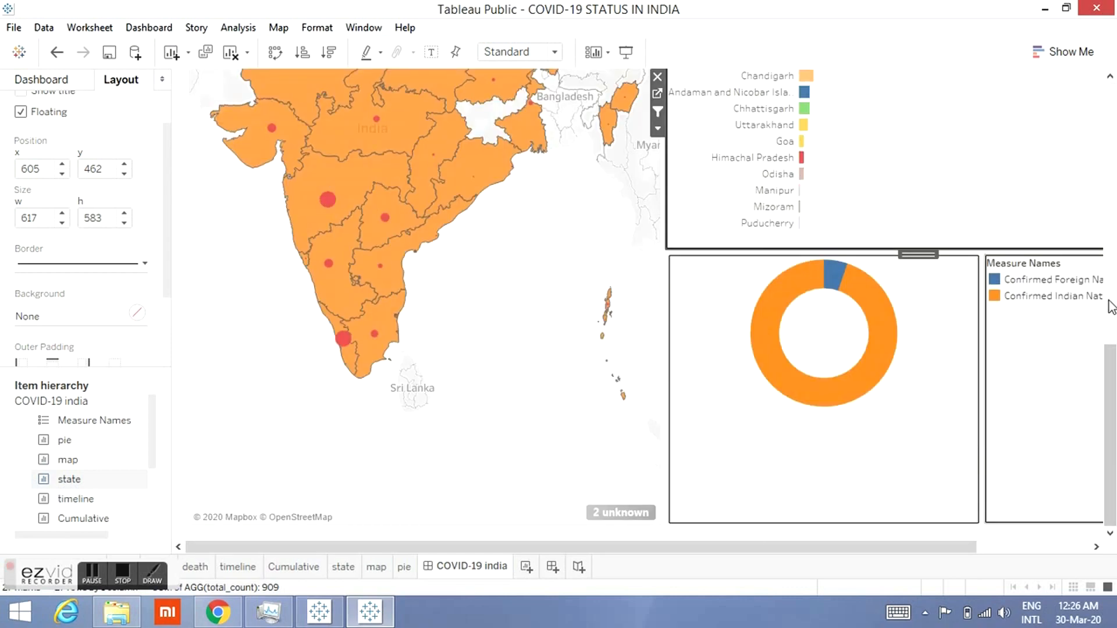
left_click(1111, 119)
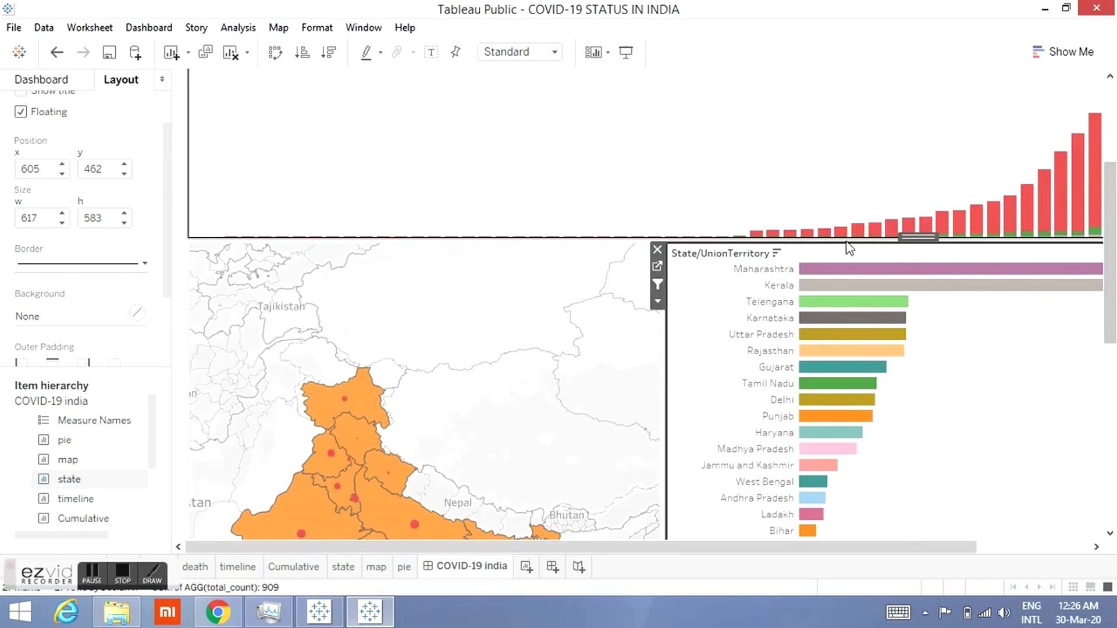
mouse_move(833, 272)
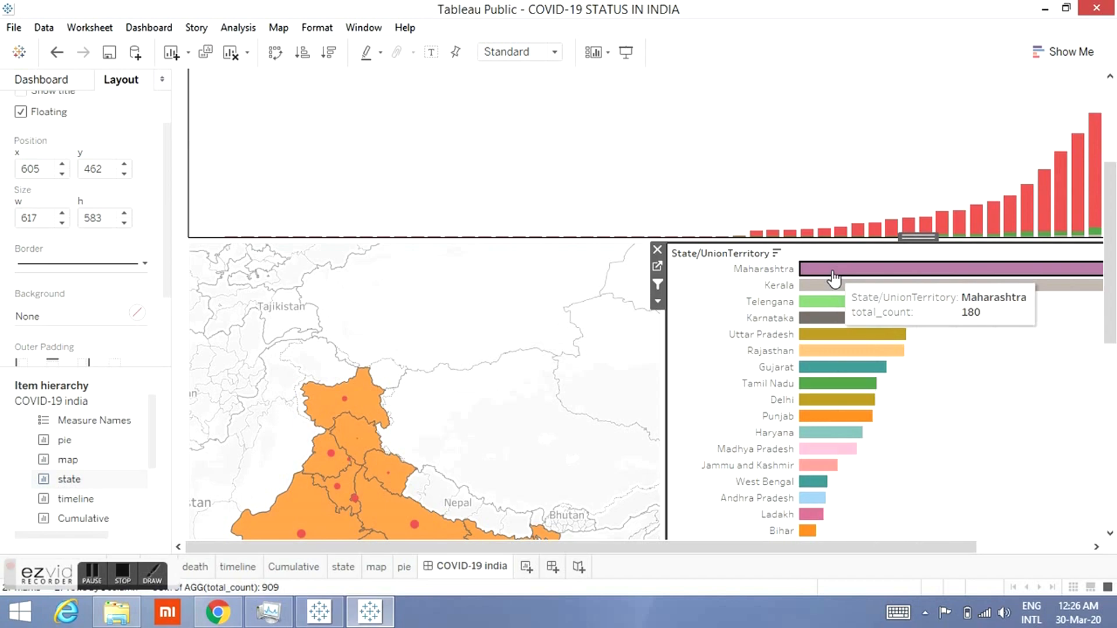
left_click(833, 273)
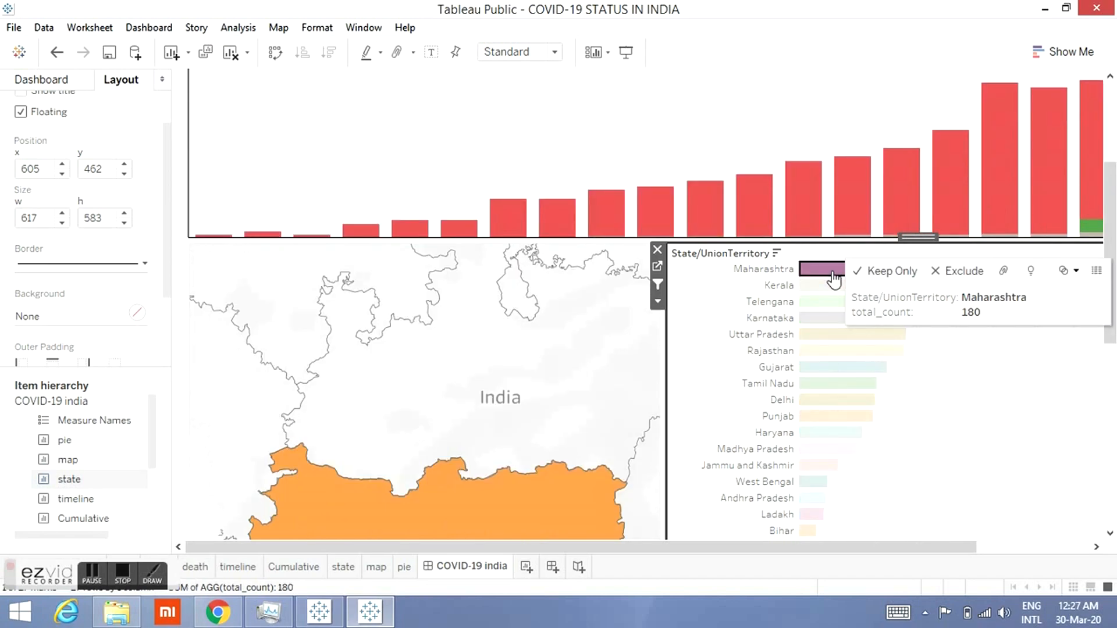
left_click(740, 315)
left_click(1114, 94)
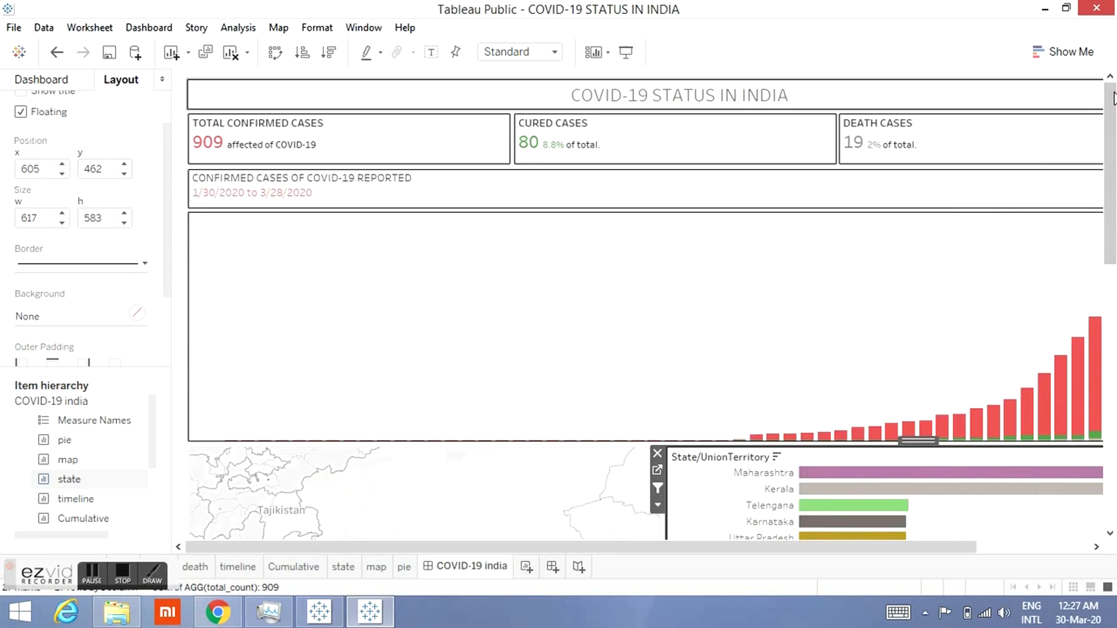
left_click(762, 327)
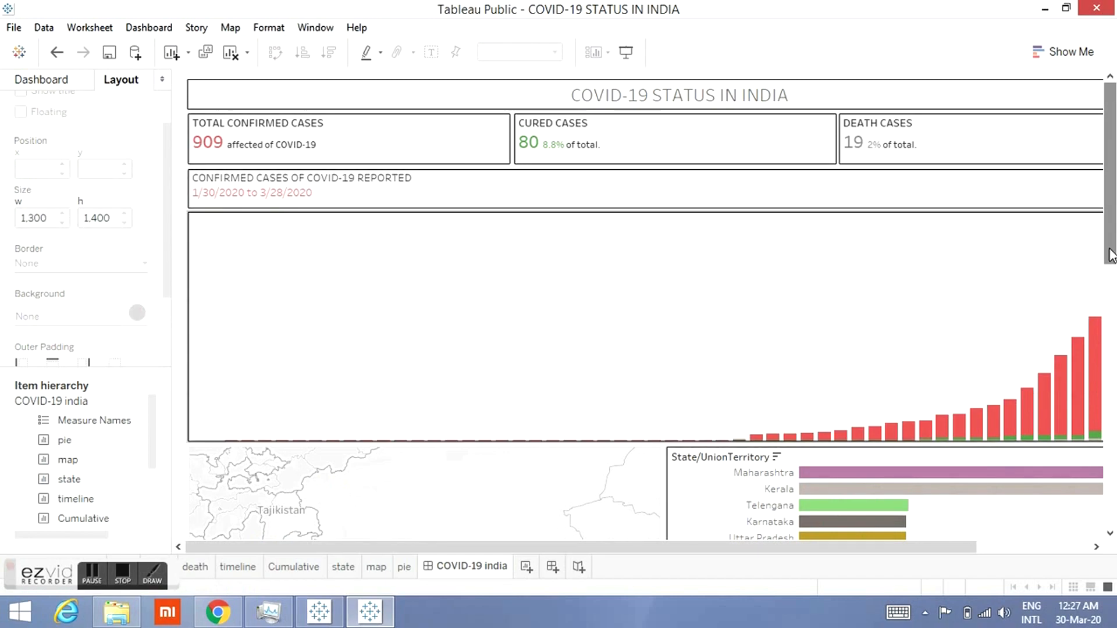
Step: Start saving the workbook to Tableau Public to open the sign-in window
left_click(1111, 533)
left_click(1112, 533)
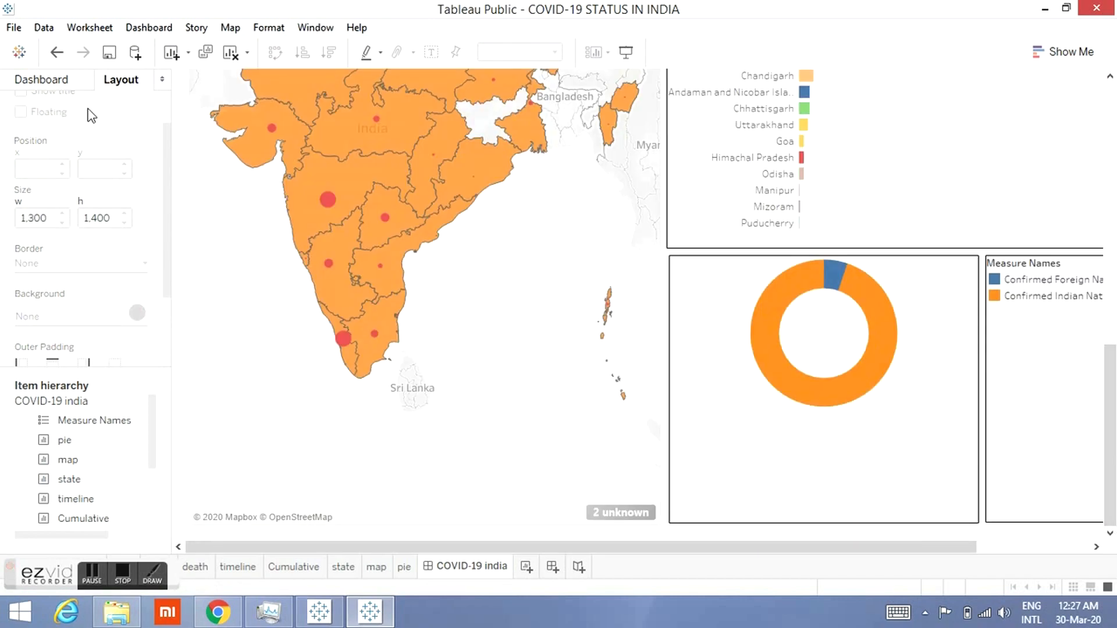
left_click(13, 27)
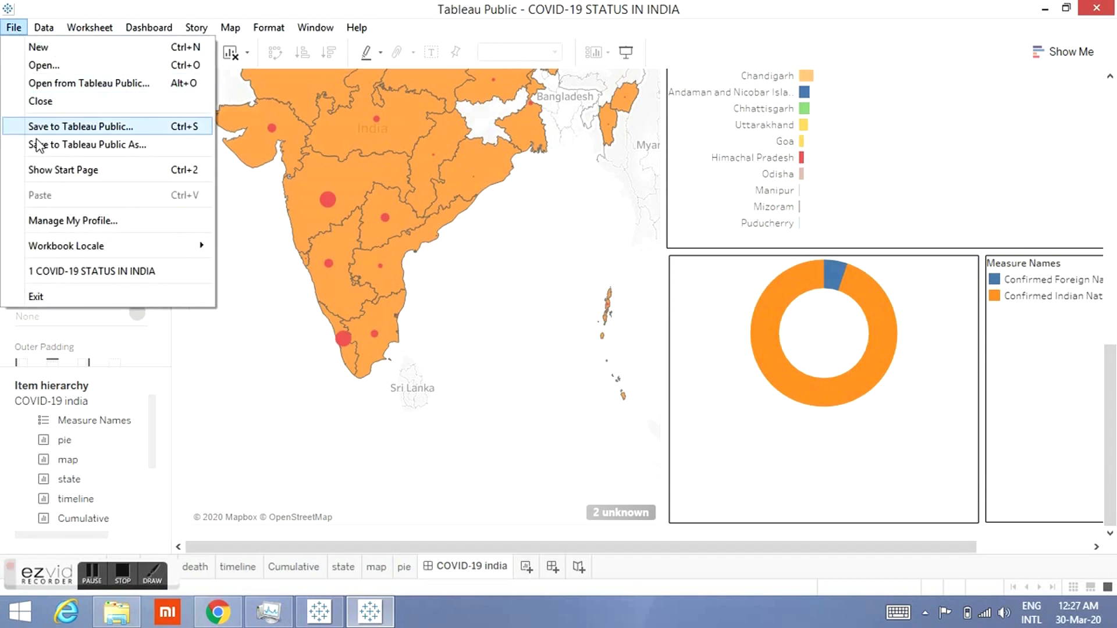
left_click(55, 133)
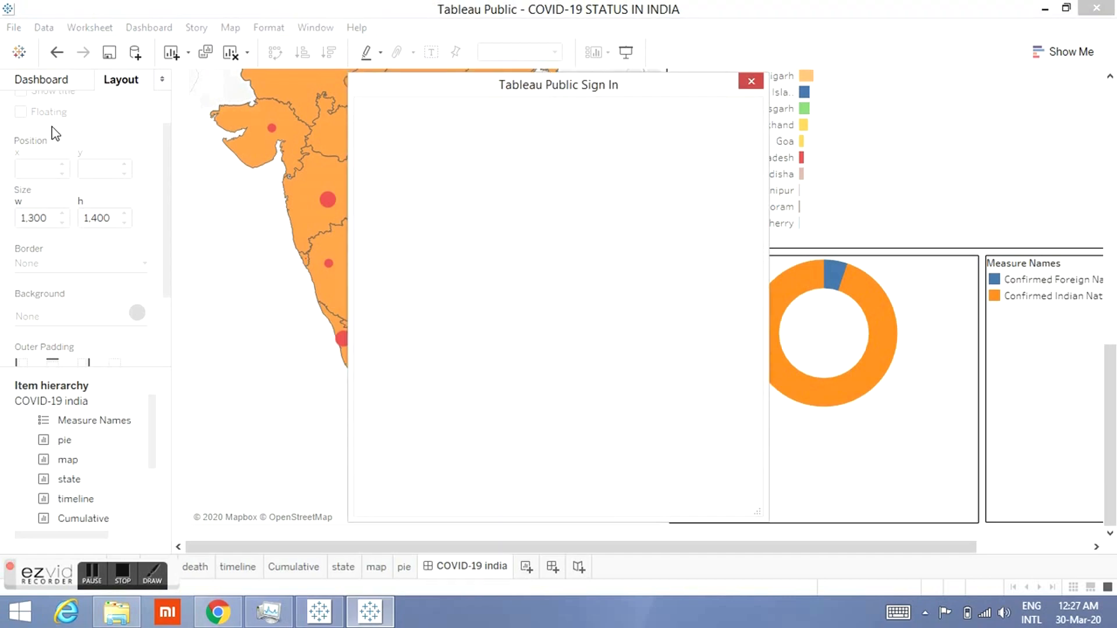
left_click(459, 230)
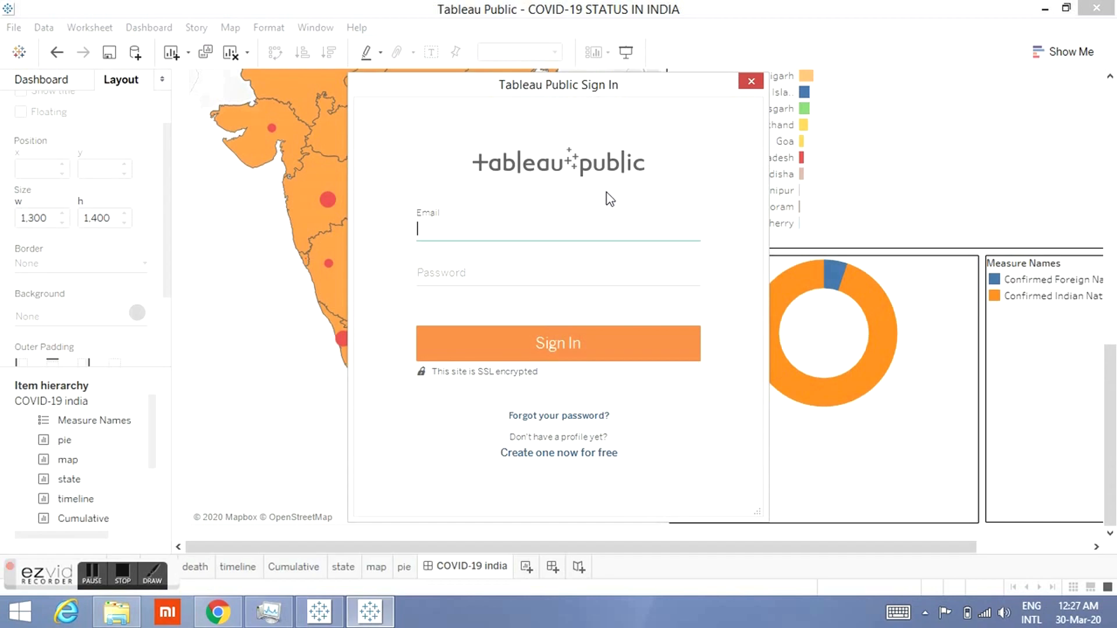
left_click_drag(626, 92, 624, 105)
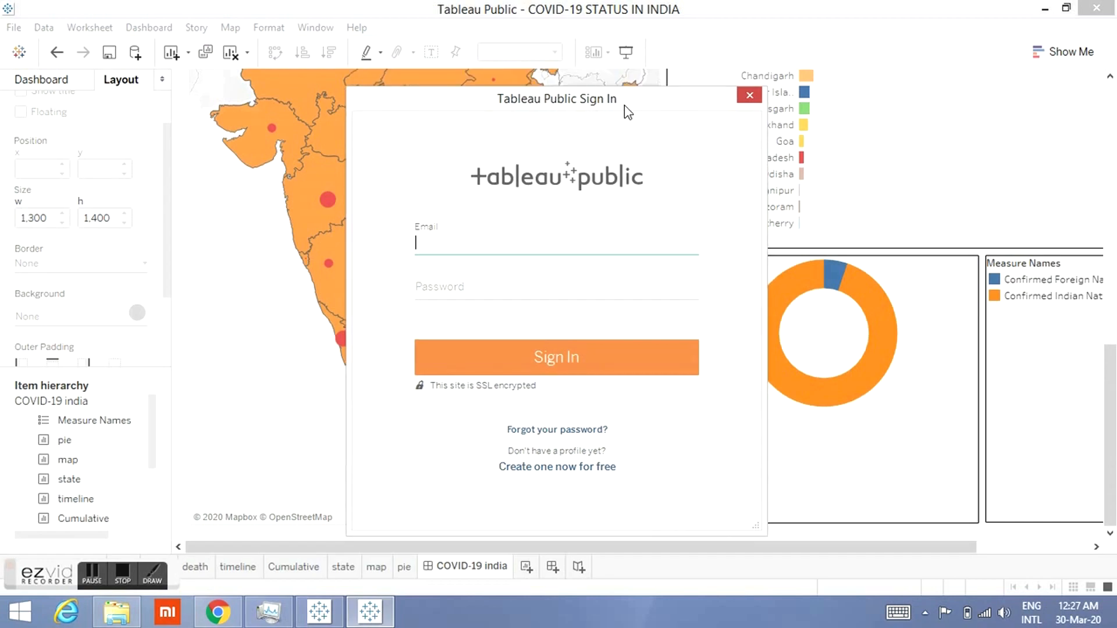
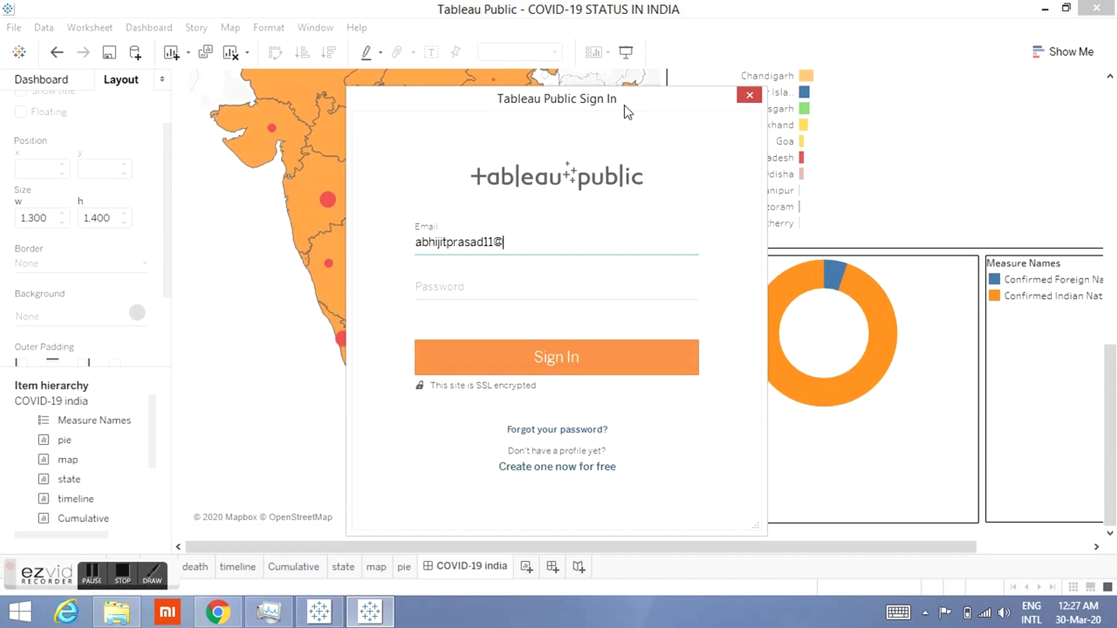
Step: Sign in to Tableau Public by entering the account e-mail address and password
left_click(465, 289)
type("•••••••")
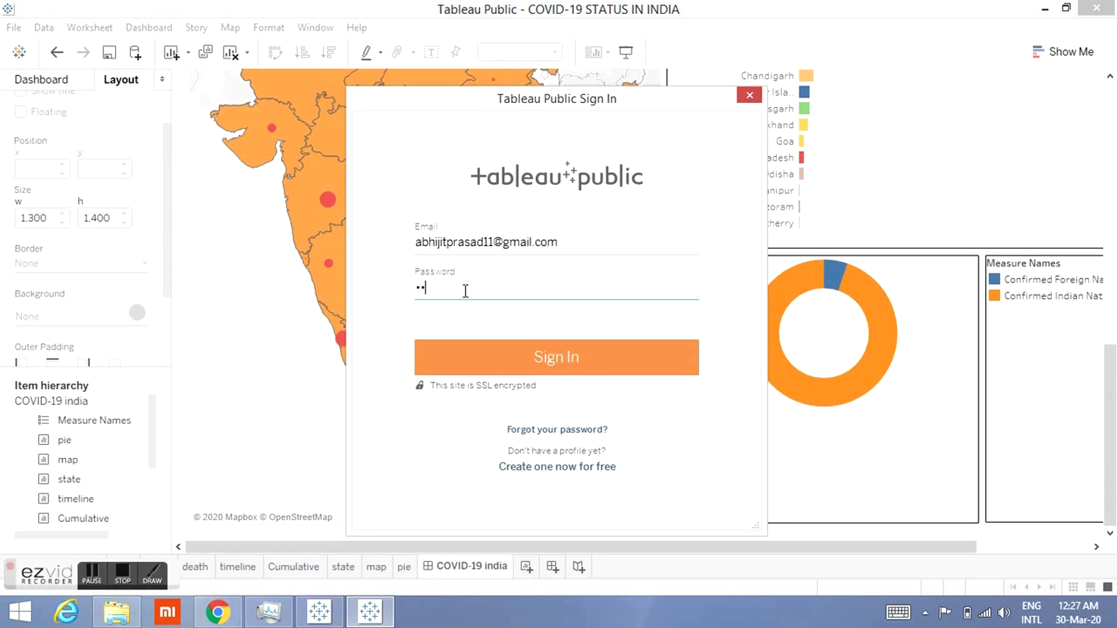
type("••••••••")
left_click(508, 360)
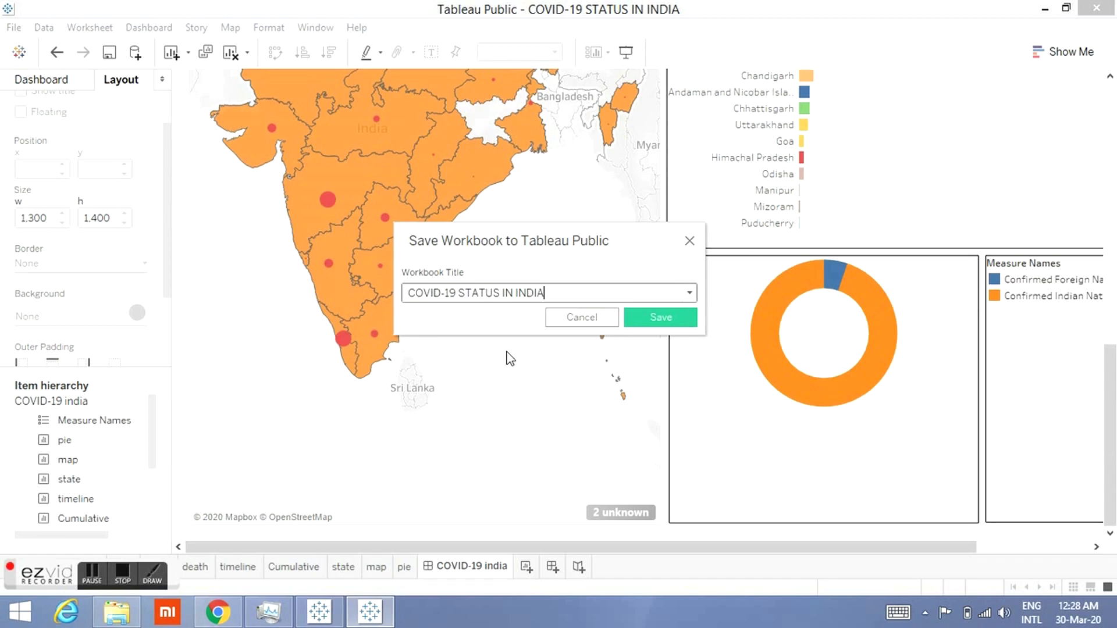
Step: Save the workbook to Tableau Public as COVID-19 STATUS IN INDIA, overwriting the existing workbook
left_click(649, 319)
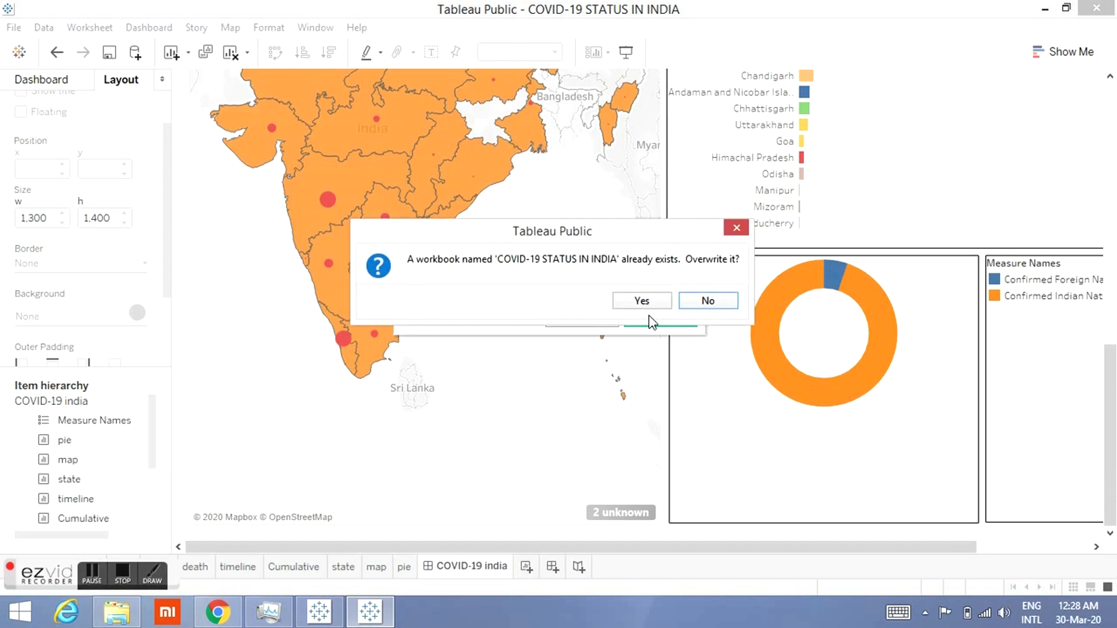
left_click(642, 301)
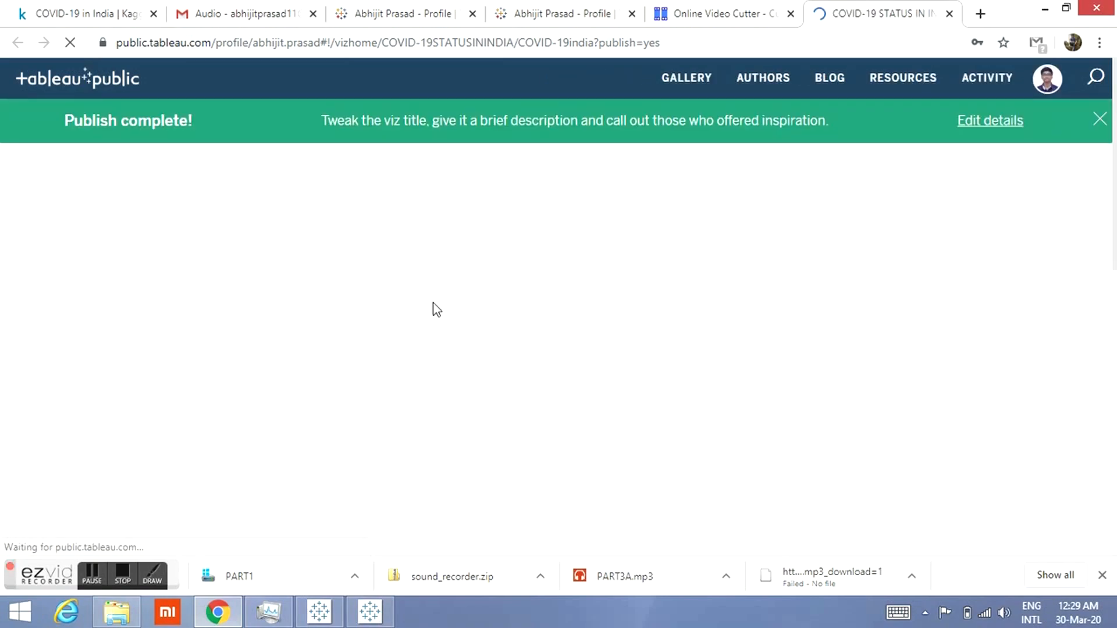
Step: Dismiss the publish banner and open the published viz's share options to view its embed code and link, then close them
left_click(1099, 120)
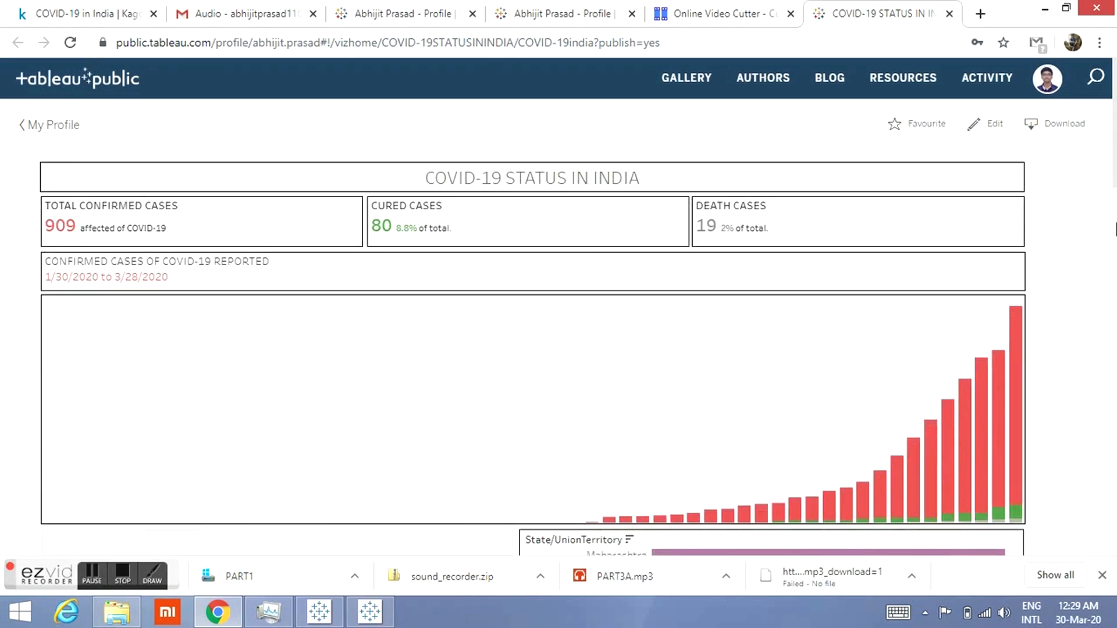
scroll(1115, 181, "down", 2)
left_click_drag(1114, 181, 1113, 441)
left_click(1004, 177)
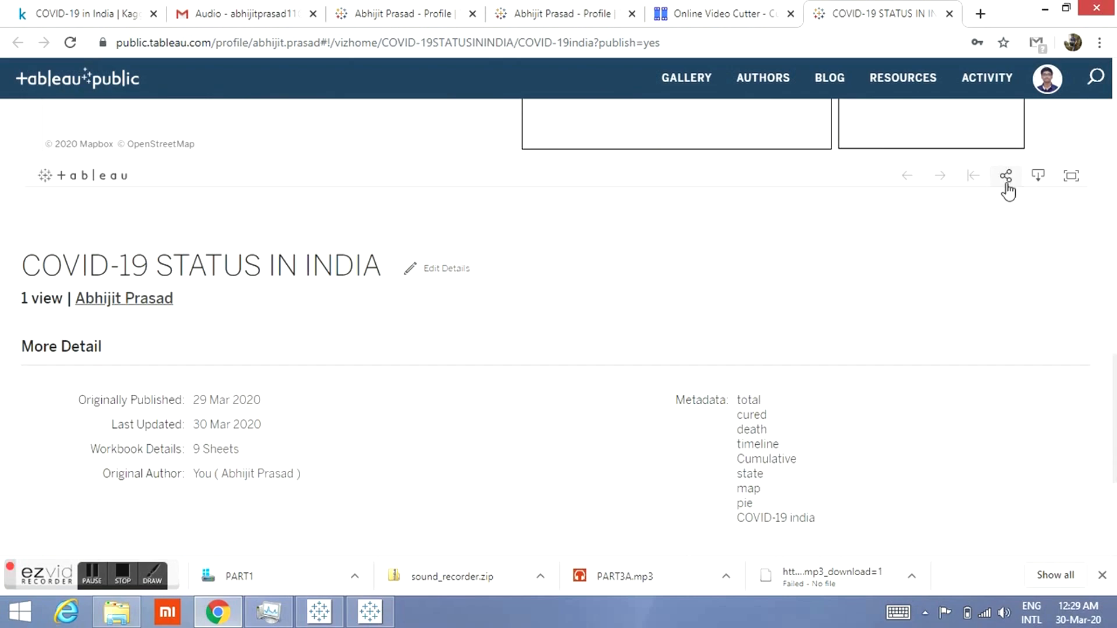
left_click(490, 349)
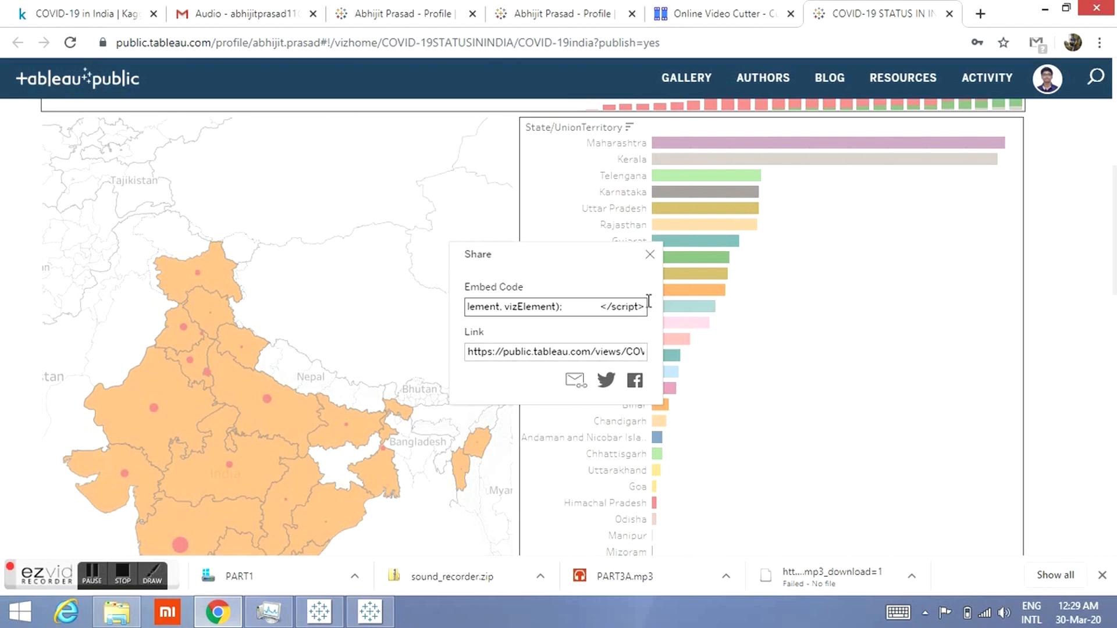
left_click(651, 253)
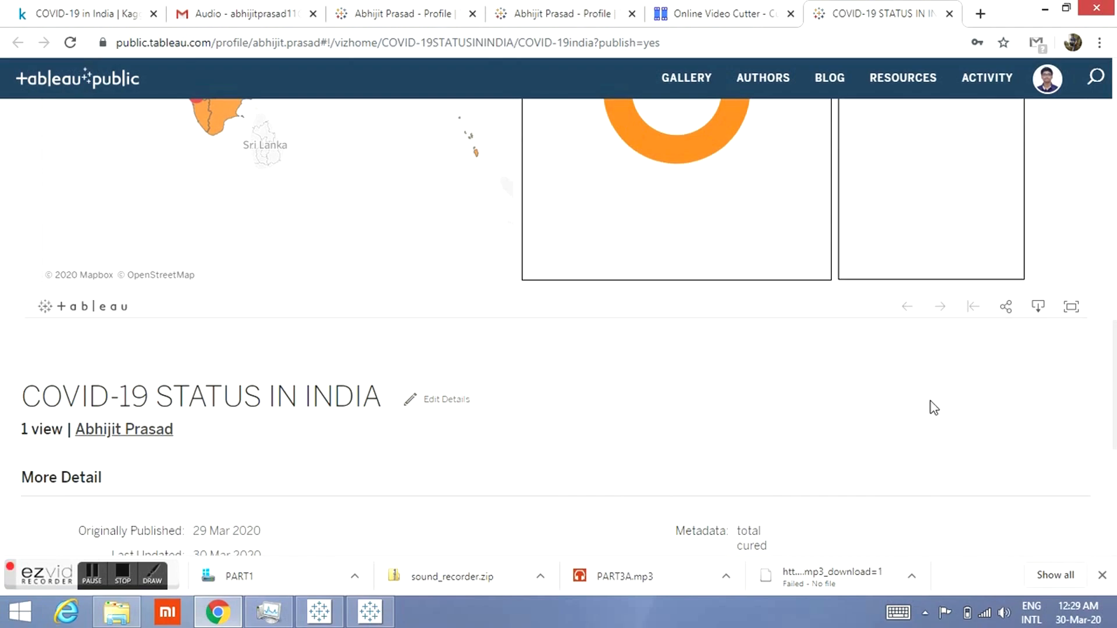
scroll(933, 407, "up", 2)
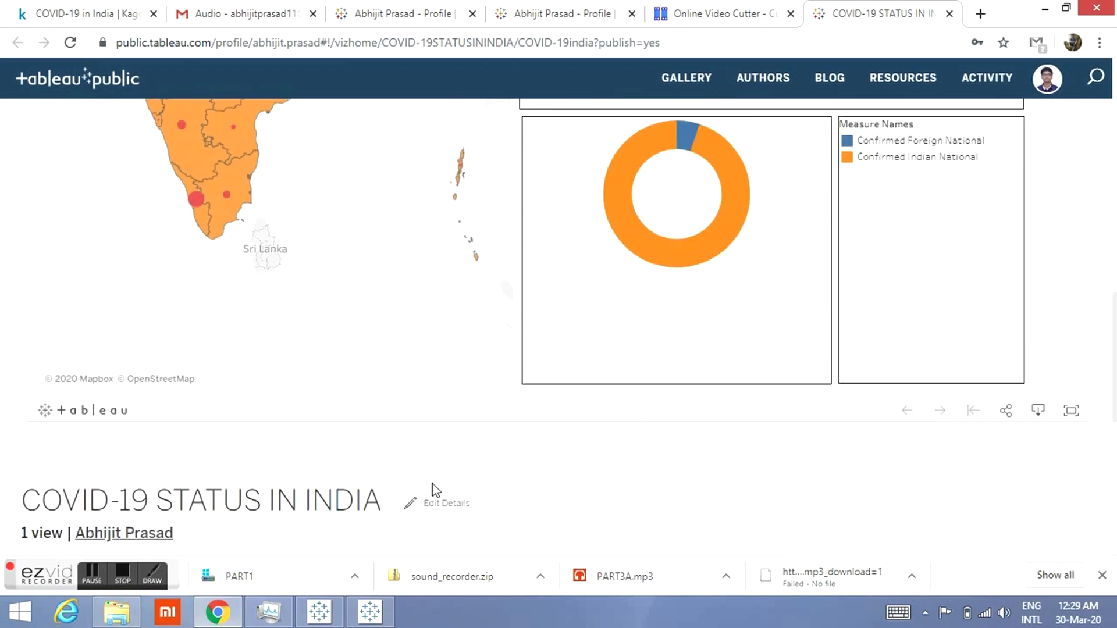